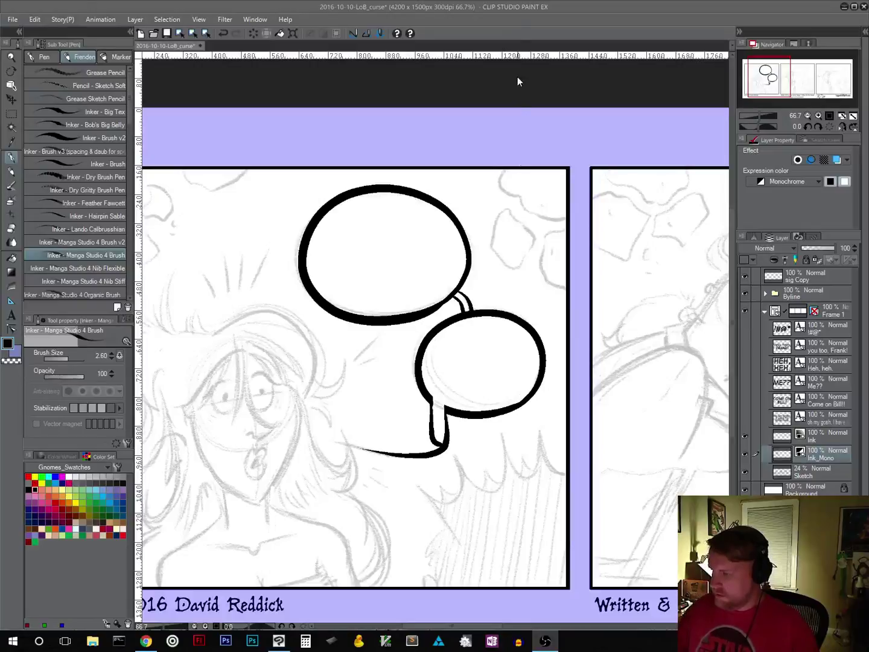
# Step: Ink the outlines of both speech balloons in the second panel, following the sketched ovals
pyautogui.moveTo(446, 344); pyautogui.dragTo(304, 468)
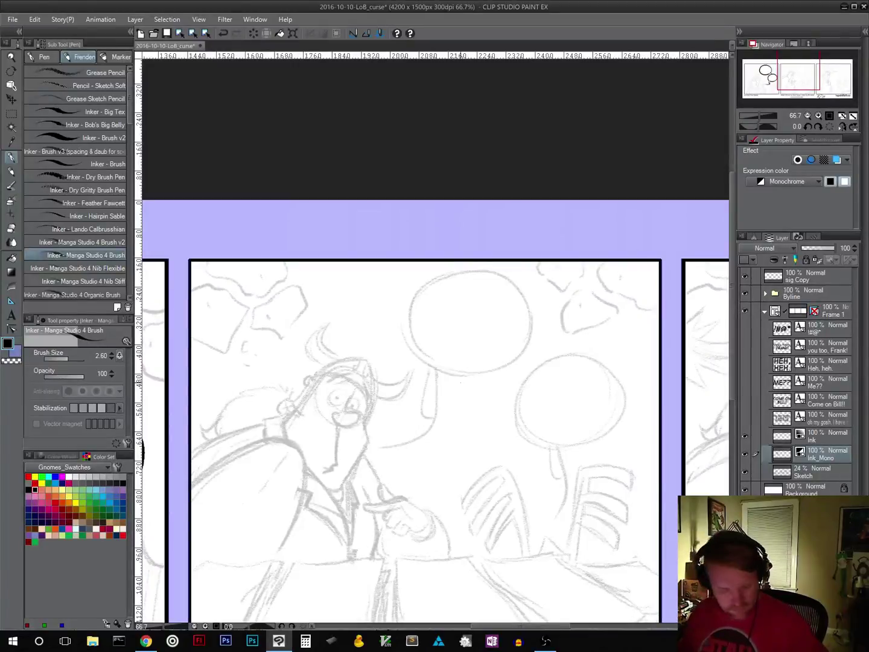
pyautogui.moveTo(466, 454); pyautogui.dragTo(457, 458)
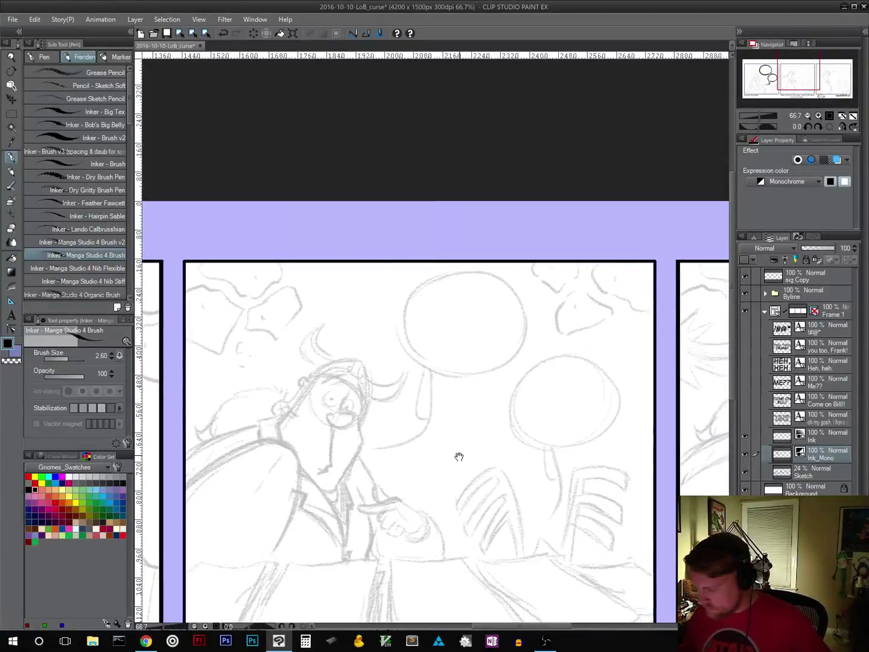
pyautogui.click(829, 116)
pyautogui.moveTo(498, 425); pyautogui.dragTo(468, 414)
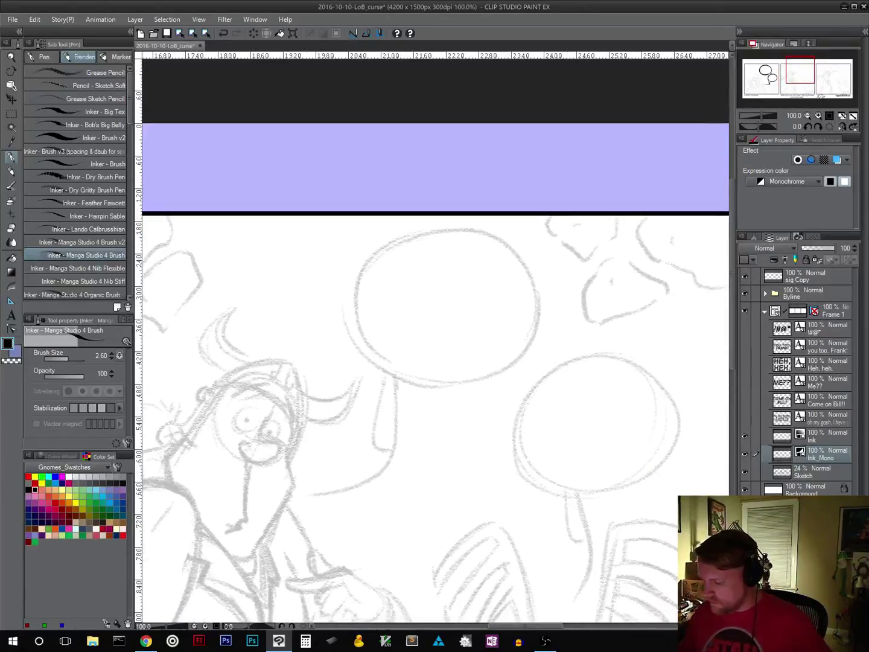
pyautogui.moveTo(395, 380)
pyautogui.mouseDown()
pyautogui.moveTo(519, 357)
pyautogui.moveTo(504, 247)
pyautogui.moveTo(369, 278)
pyautogui.moveTo(399, 379)
pyautogui.moveTo(424, 386)
pyautogui.moveTo(537, 344)
pyautogui.moveTo(486, 235)
pyautogui.moveTo(358, 277)
pyautogui.moveTo(404, 385)
pyautogui.moveTo(481, 391)
pyautogui.mouseUp()
pyautogui.hotkey('ctrl', 'z')
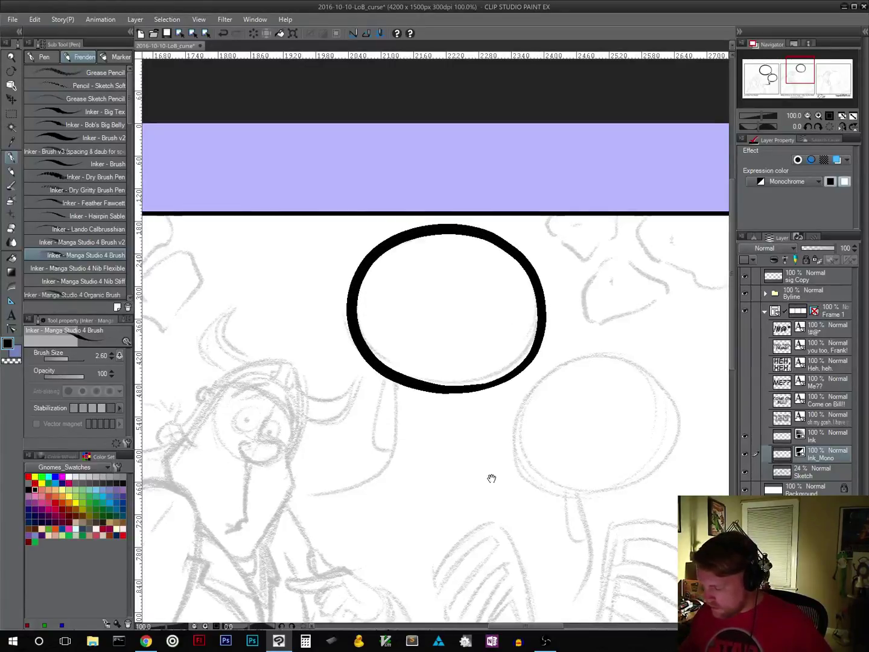
pyautogui.moveTo(492, 478); pyautogui.dragTo(336, 404)
pyautogui.moveTo(429, 411)
pyautogui.mouseDown()
pyautogui.moveTo(449, 411)
pyautogui.moveTo(525, 349)
pyautogui.moveTo(459, 273)
pyautogui.moveTo(369, 361)
pyautogui.moveTo(467, 414)
pyautogui.mouseUp()
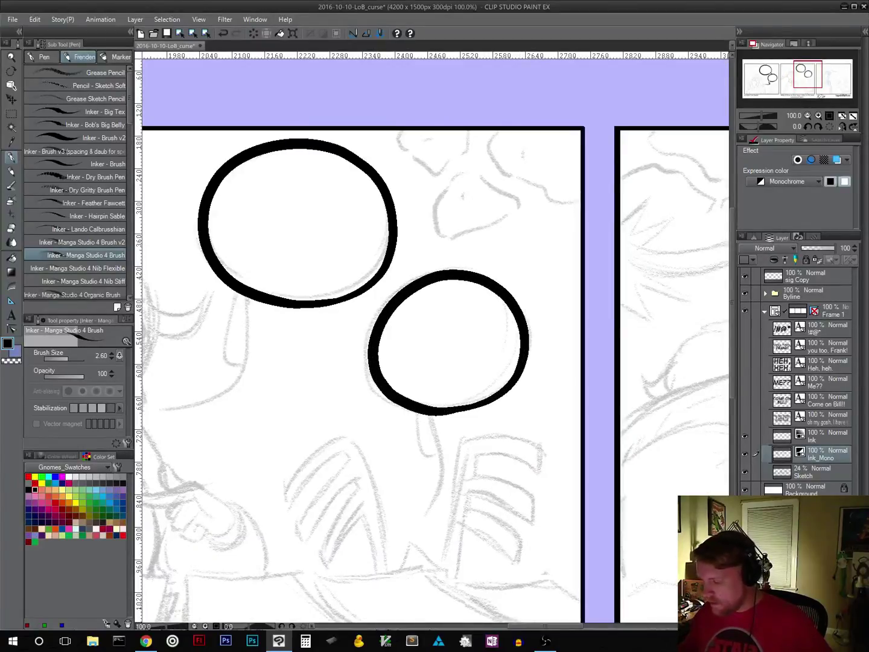
# Step: Ink the curved, tapering tail of the larger balloon in the second panel, leaving it open where it meets the balloon
pyautogui.moveTo(390, 487); pyautogui.dragTo(576, 441)
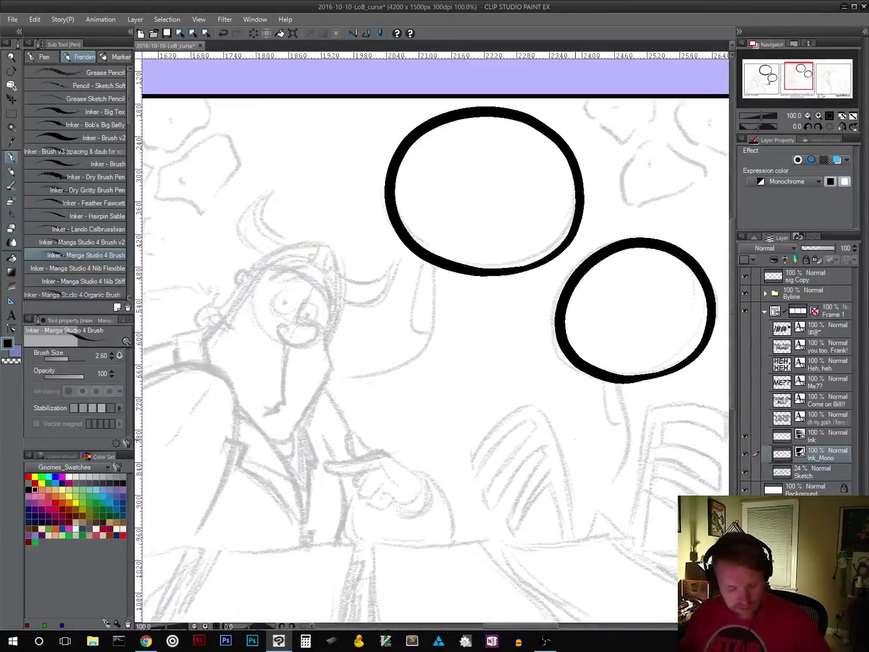
pyautogui.moveTo(524, 396); pyautogui.dragTo(542, 365)
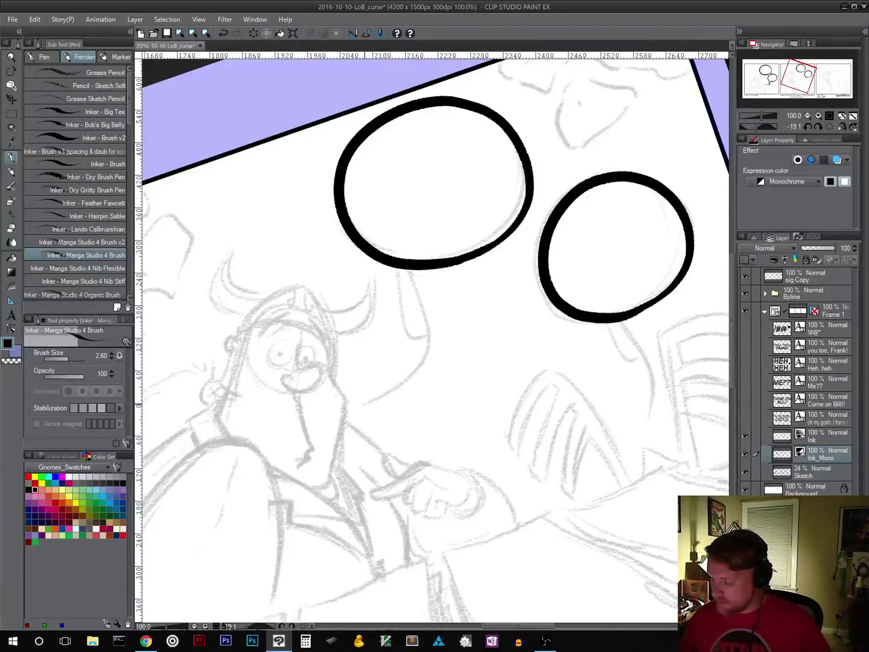
pyautogui.moveTo(372, 400)
pyautogui.mouseDown()
pyautogui.moveTo(405, 384)
pyautogui.moveTo(432, 346)
pyautogui.moveTo(413, 270)
pyautogui.mouseUp()
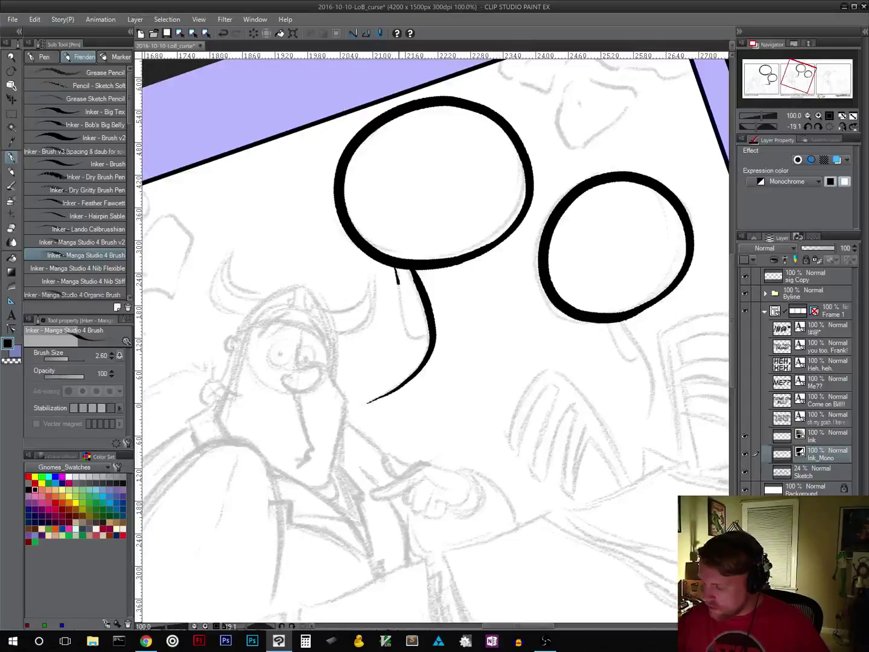
pyautogui.moveTo(399, 284); pyautogui.dragTo(405, 318)
pyautogui.hotkey('ctrl', 'z')
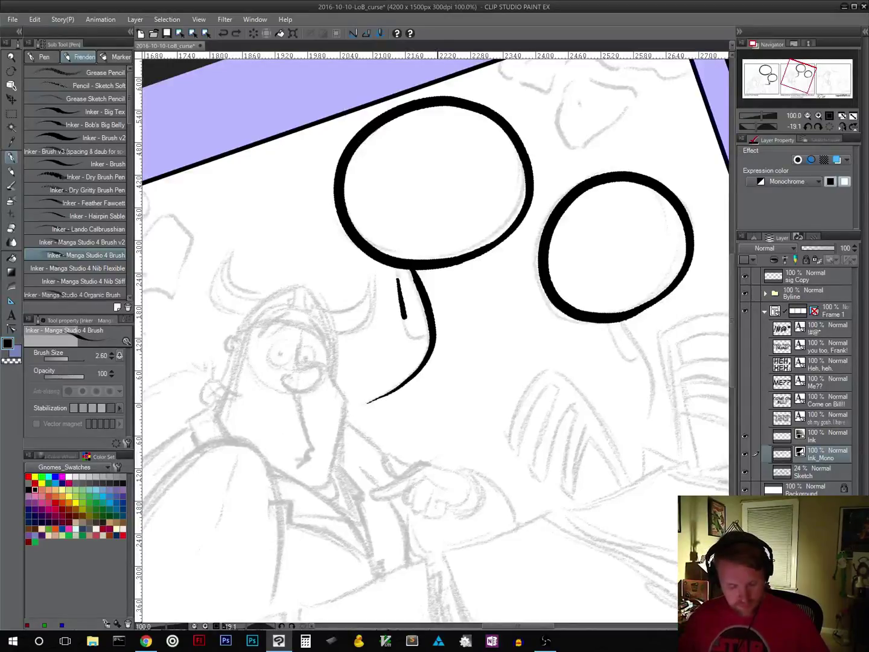
pyautogui.hotkey('shift', 'space')
pyautogui.moveTo(485, 402); pyautogui.dragTo(452, 447)
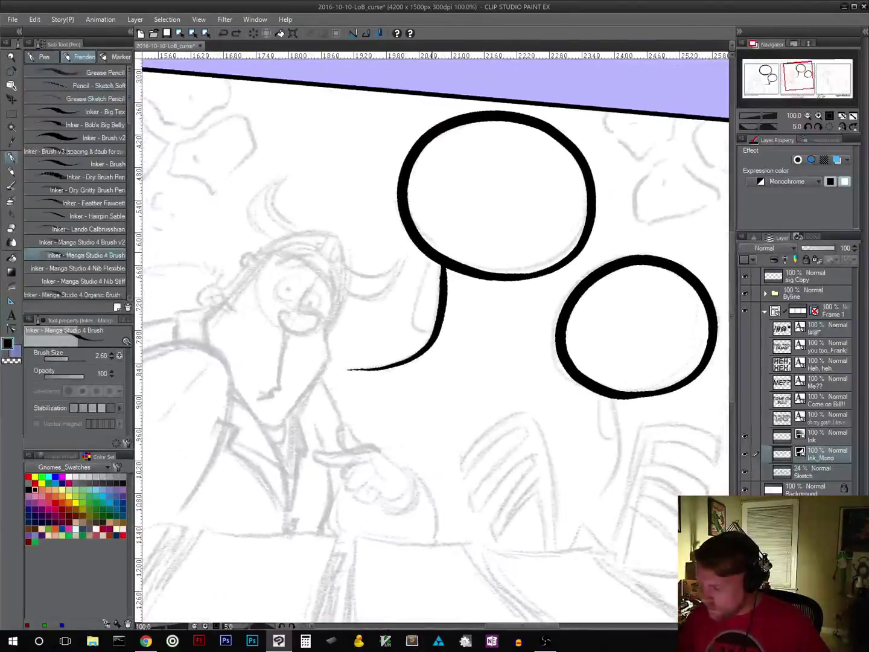
pyautogui.moveTo(426, 271)
pyautogui.mouseDown()
pyautogui.moveTo(414, 326)
pyautogui.moveTo(436, 331)
pyautogui.mouseUp()
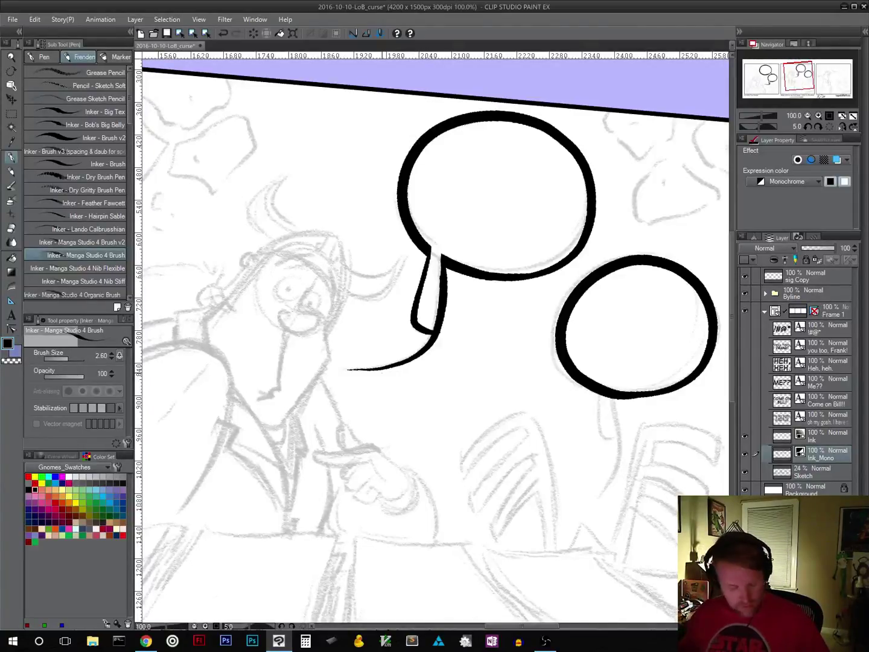
# Step: Ink the tail of the smaller balloon in the second panel, opened into the balloon, and save the comic file
pyautogui.moveTo(524, 404); pyautogui.dragTo(346, 330)
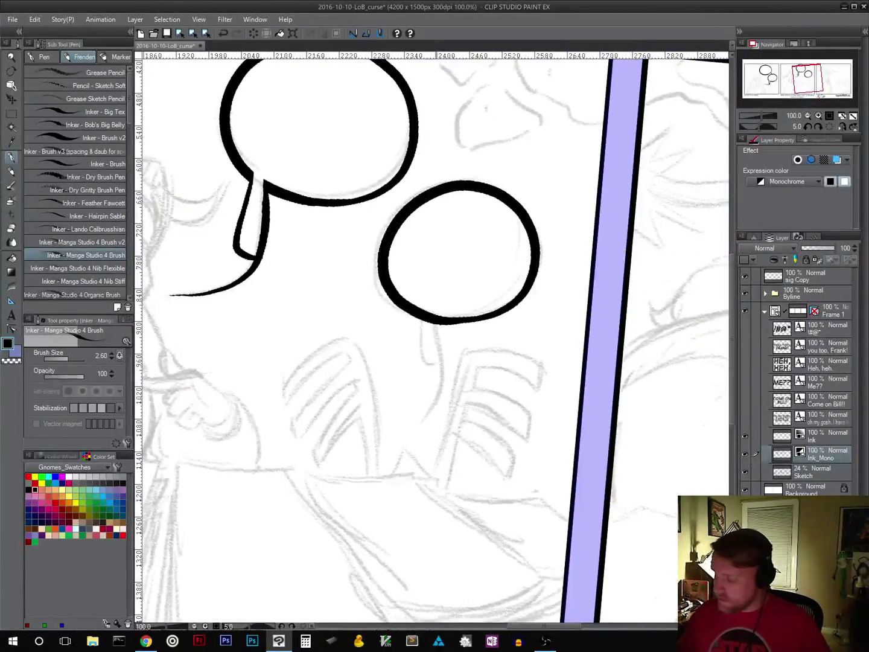
pyautogui.moveTo(438, 324)
pyautogui.mouseDown()
pyautogui.moveTo(443, 379)
pyautogui.moveTo(419, 425)
pyautogui.mouseUp()
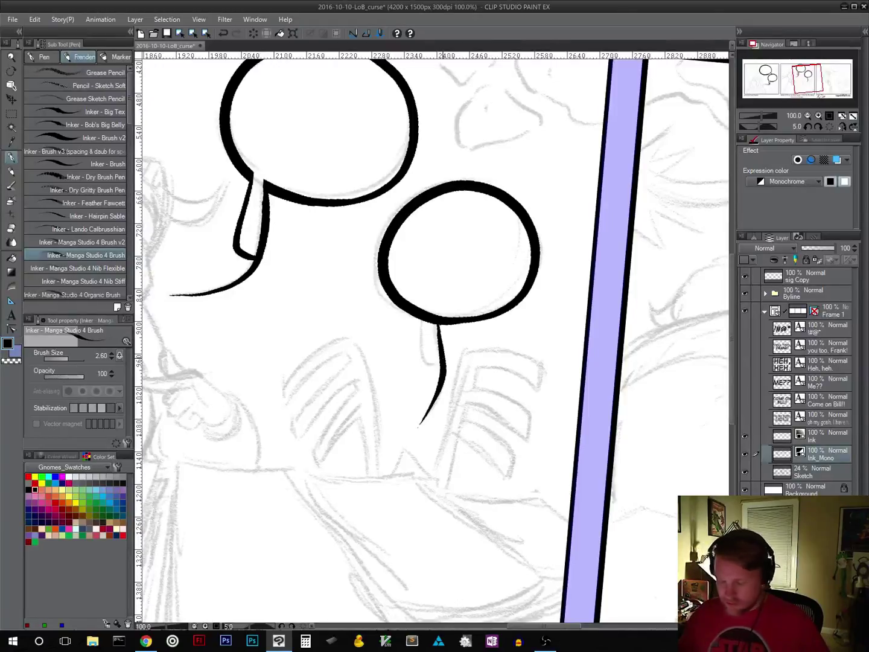
pyautogui.hotkey('ctrl', 'z')
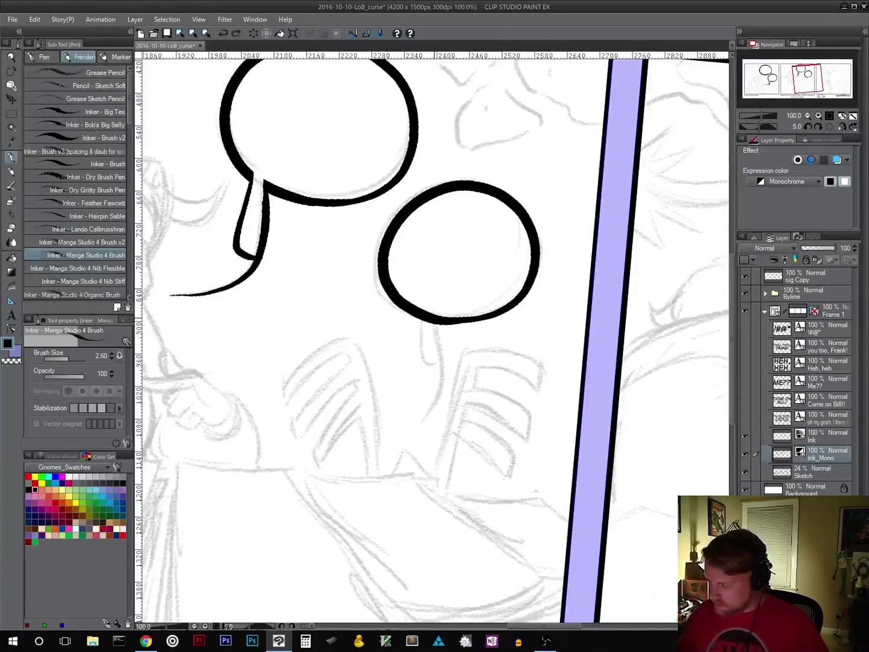
pyautogui.moveTo(434, 326)
pyautogui.mouseDown()
pyautogui.moveTo(441, 380)
pyautogui.moveTo(422, 426)
pyautogui.mouseUp()
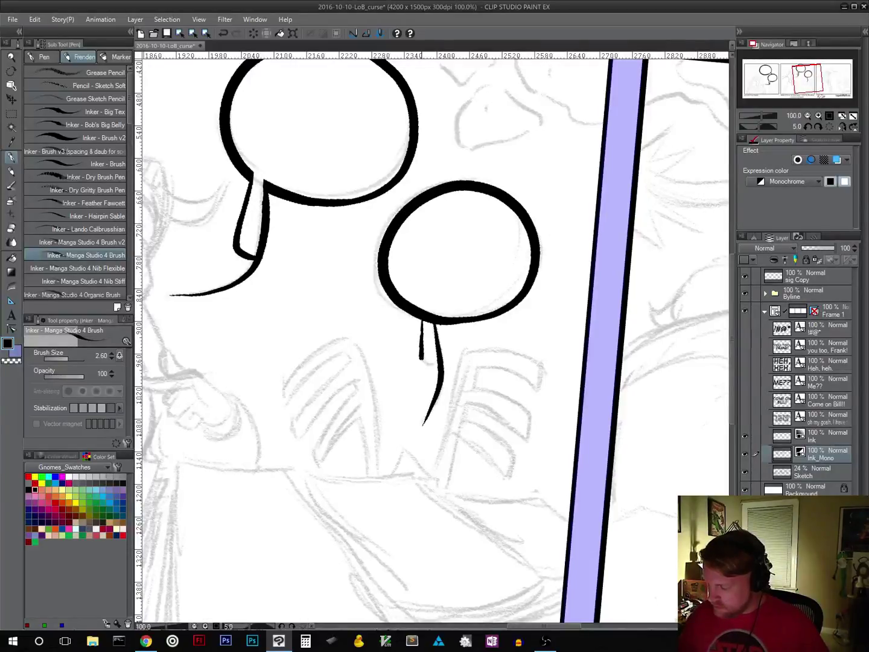
pyautogui.moveTo(422, 359); pyautogui.dragTo(436, 373)
pyautogui.hotkey('ctrl', 'z')
pyautogui.moveTo(422, 321)
pyautogui.mouseDown()
pyautogui.moveTo(423, 354)
pyautogui.moveTo(437, 373)
pyautogui.mouseUp()
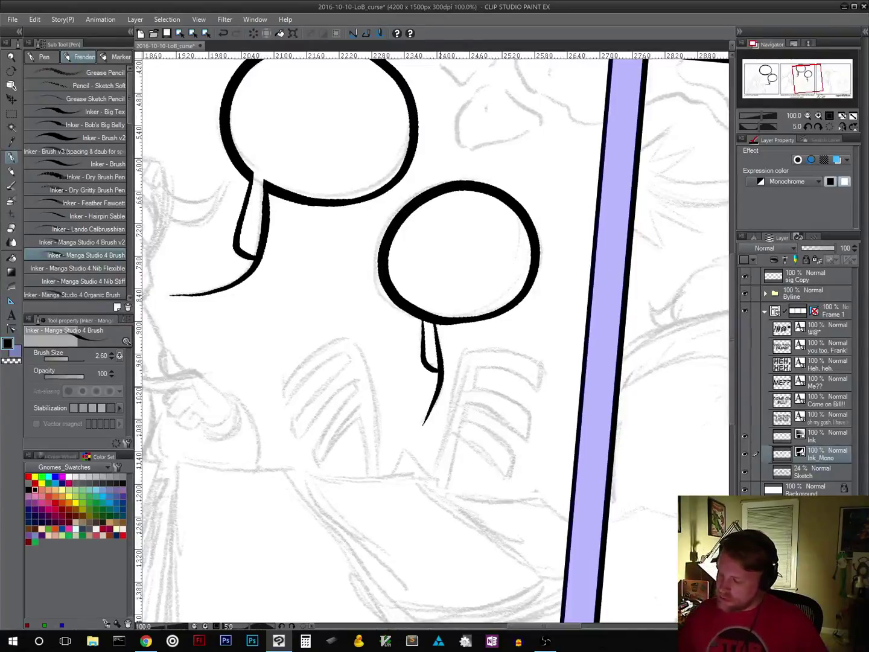
pyautogui.moveTo(427, 303)
pyautogui.mouseDown()
pyautogui.moveTo(430, 322)
pyautogui.moveTo(428, 300)
pyautogui.moveTo(429, 332)
pyautogui.moveTo(429, 285)
pyautogui.moveTo(429, 329)
pyautogui.moveTo(429, 331)
pyautogui.mouseUp()
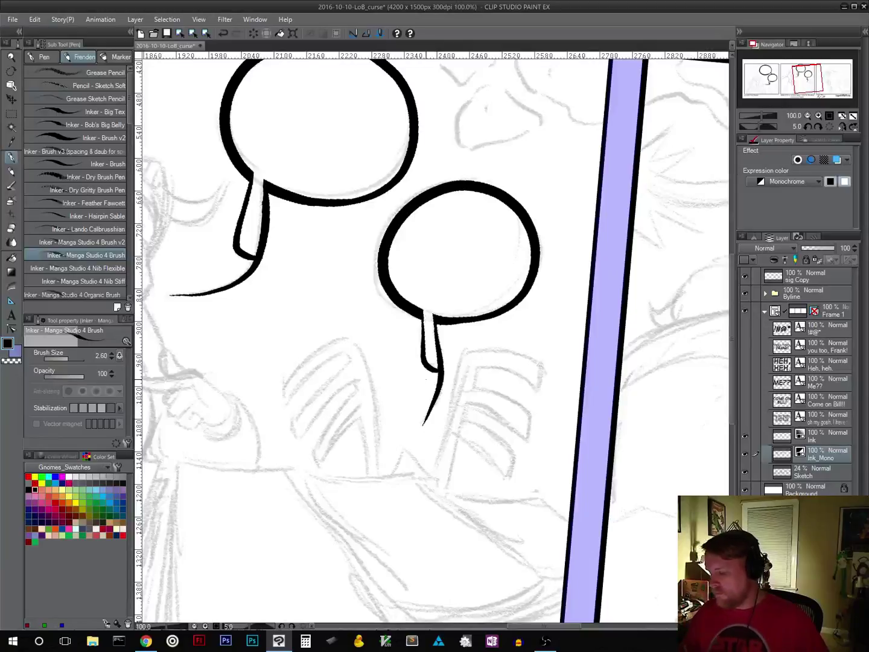
pyautogui.moveTo(463, 437); pyautogui.dragTo(592, 458)
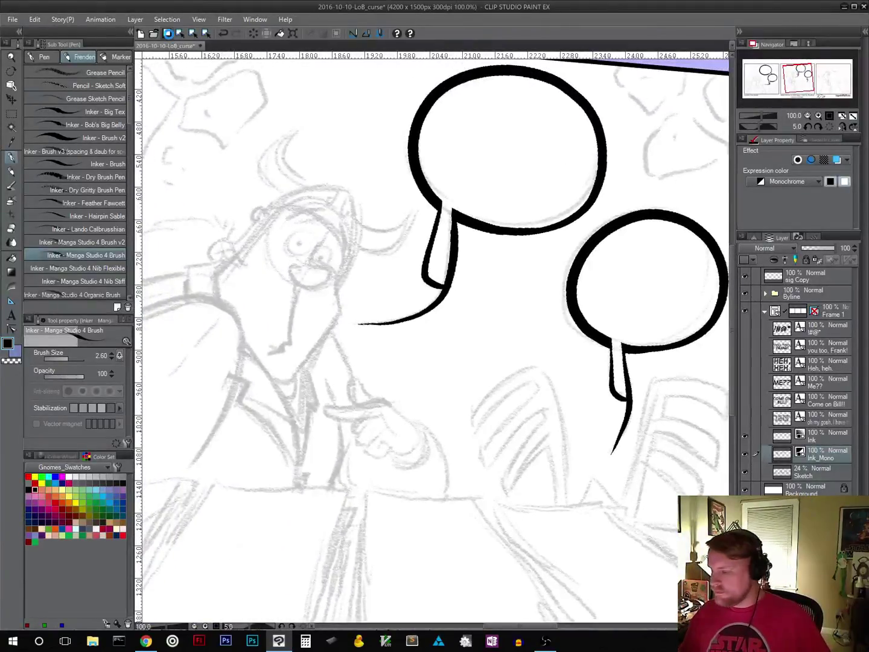
pyautogui.click(168, 33)
# Step: Ink the upper zigzag spikes of the sketched burst against the third panel's left border
pyautogui.moveTo(566, 413); pyautogui.dragTo(315, 363)
pyautogui.moveTo(527, 412)
pyautogui.mouseDown()
pyautogui.moveTo(432, 405)
pyautogui.moveTo(378, 474)
pyautogui.moveTo(182, 421)
pyautogui.mouseUp()
pyautogui.moveTo(486, 423)
pyautogui.mouseDown()
pyautogui.moveTo(384, 450)
pyautogui.moveTo(302, 420)
pyautogui.mouseUp()
pyautogui.moveTo(318, 490); pyautogui.dragTo(606, 494)
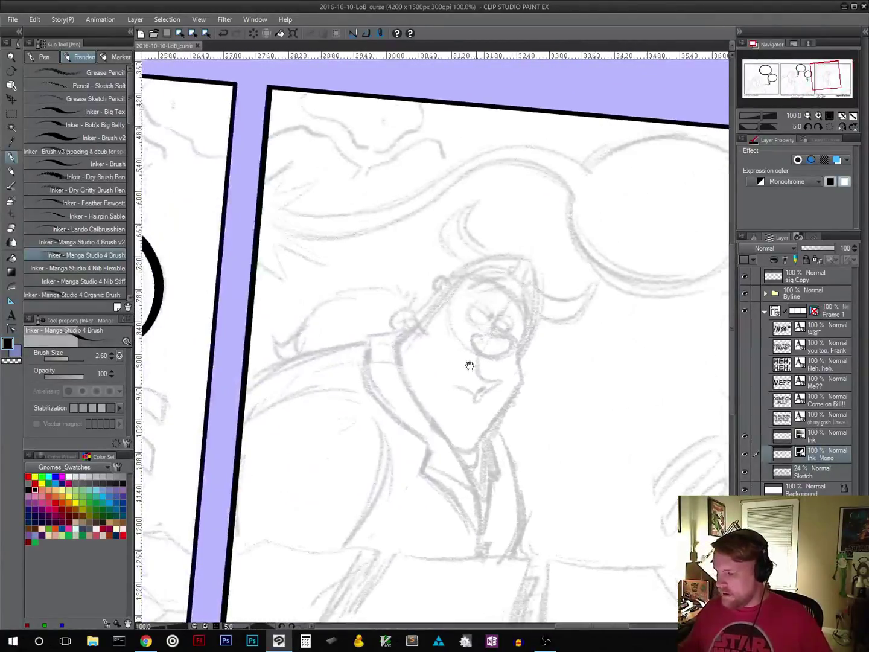
pyautogui.moveTo(385, 367)
pyautogui.mouseDown()
pyautogui.moveTo(417, 438)
pyautogui.moveTo(439, 452)
pyautogui.moveTo(431, 474)
pyautogui.mouseUp()
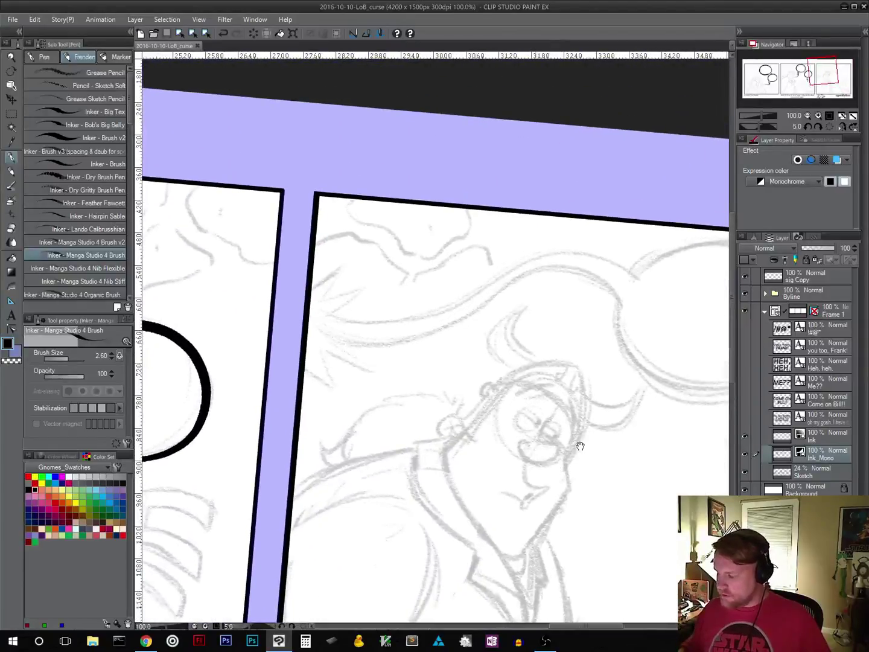
pyautogui.moveTo(600, 420); pyautogui.dragTo(606, 362)
pyautogui.moveTo(555, 443); pyautogui.dragTo(466, 442)
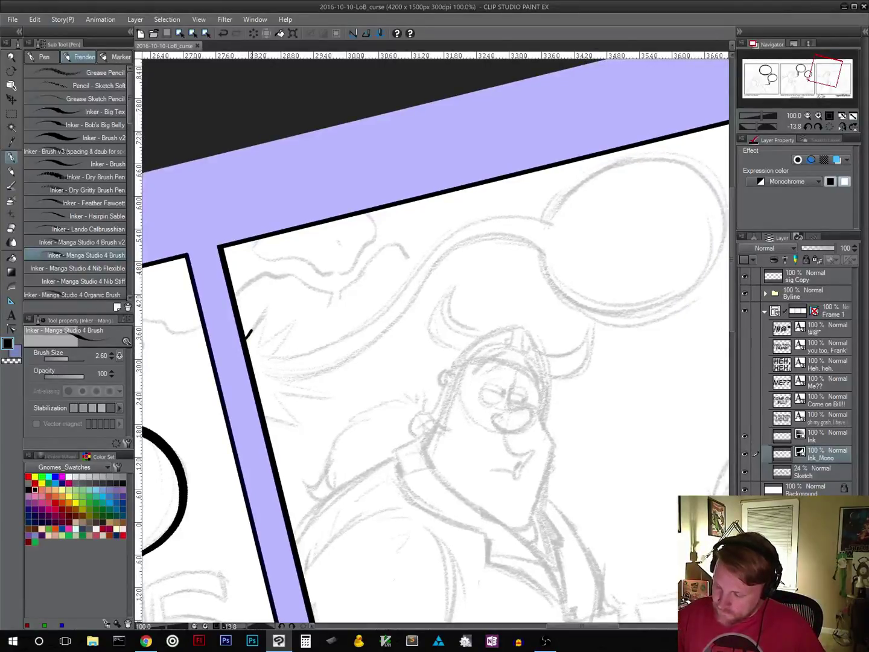
pyautogui.moveTo(250, 330)
pyautogui.mouseDown()
pyautogui.moveTo(265, 306)
pyautogui.moveTo(260, 342)
pyautogui.mouseUp()
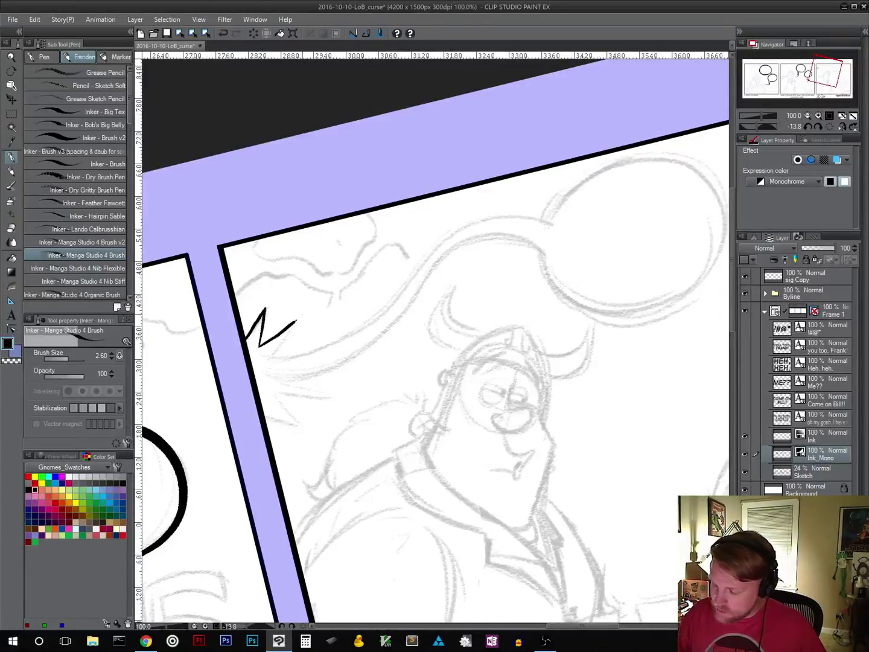
pyautogui.moveTo(296, 321); pyautogui.dragTo(279, 349)
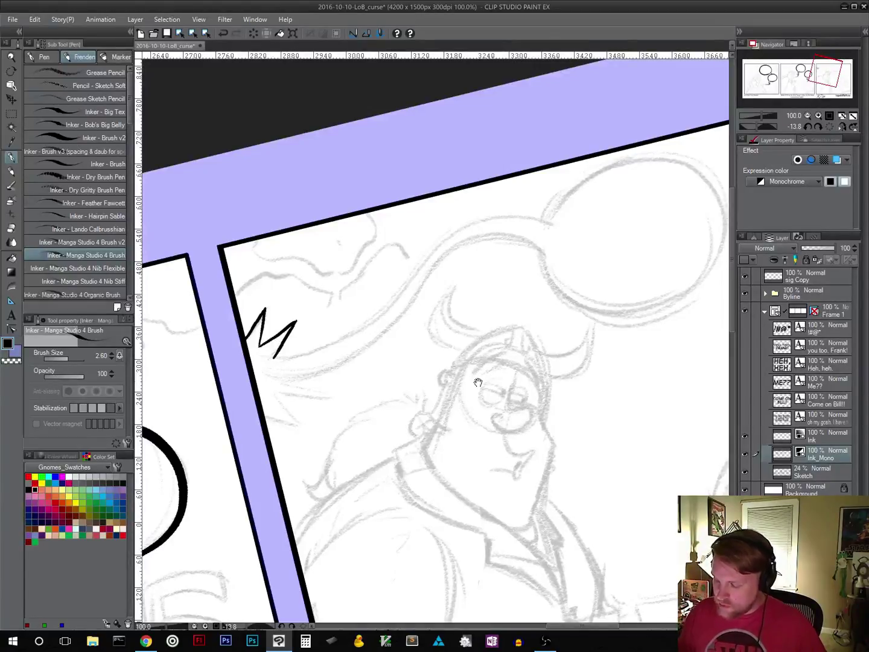
# Step: Ink the lower zigzag spikes of the burst so they end at the third panel's left border
pyautogui.moveTo(478, 382); pyautogui.dragTo(524, 287)
pyautogui.press('r')
pyautogui.moveTo(512, 362); pyautogui.dragTo(500, 266)
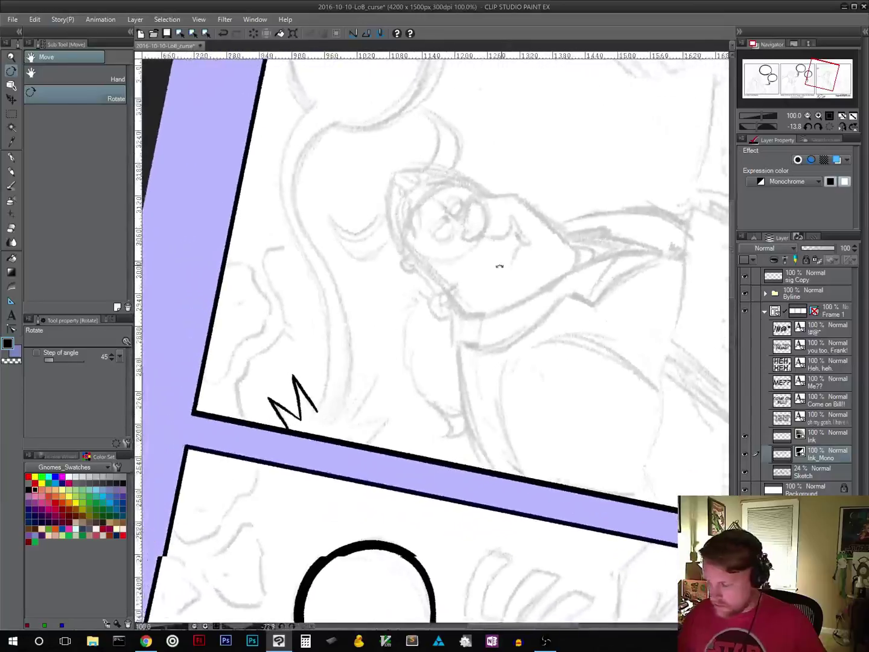
pyautogui.moveTo(491, 374); pyautogui.dragTo(508, 278)
pyautogui.press('r')
pyautogui.moveTo(558, 330); pyautogui.dragTo(512, 323)
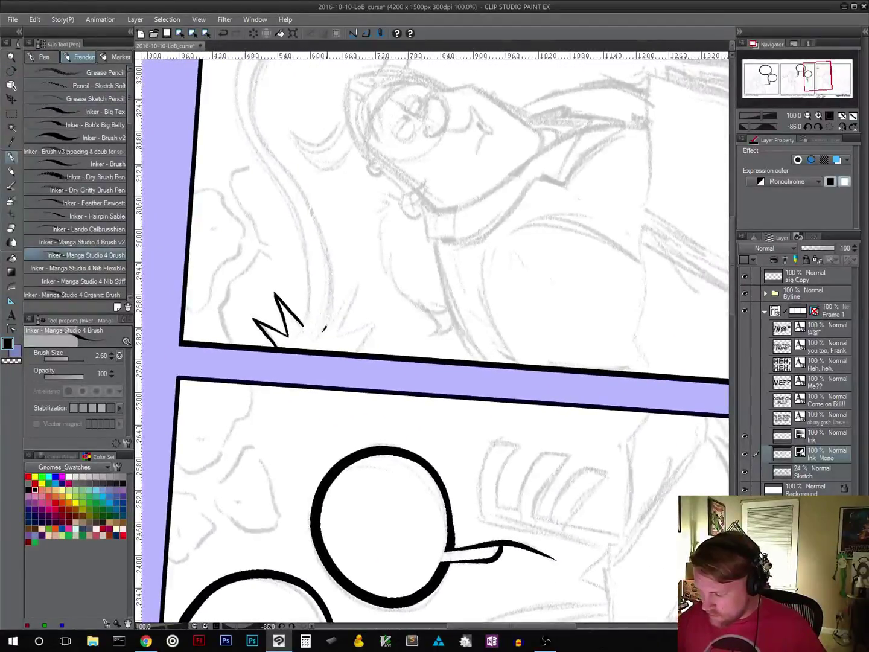
pyautogui.moveTo(324, 329)
pyautogui.mouseDown()
pyautogui.moveTo(354, 294)
pyautogui.moveTo(340, 335)
pyautogui.moveTo(376, 320)
pyautogui.mouseUp()
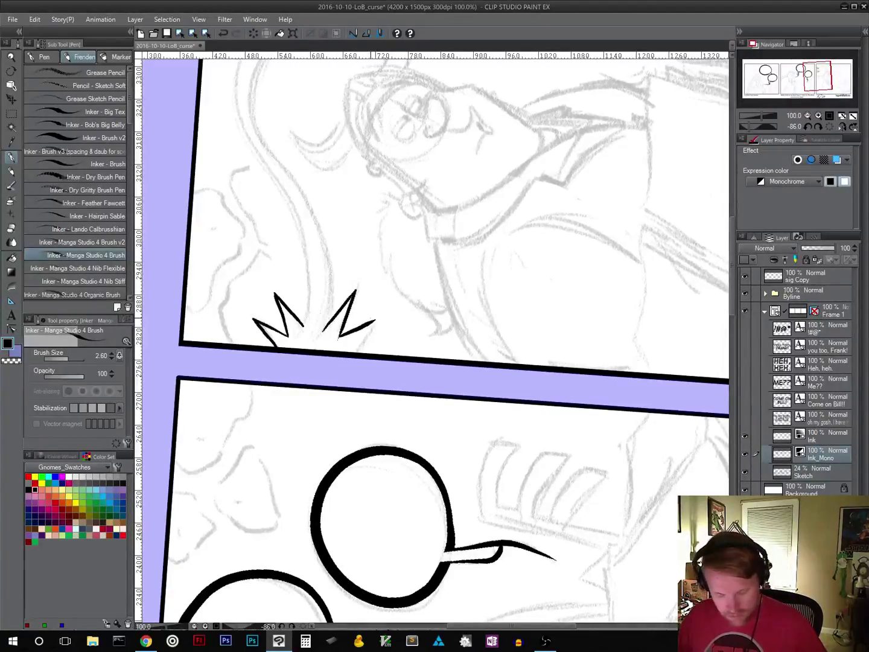
pyautogui.hotkey('ctrl', 'z')
pyautogui.moveTo(340, 338)
pyautogui.mouseDown()
pyautogui.moveTo(375, 321)
pyautogui.moveTo(352, 356)
pyautogui.mouseUp()
pyautogui.hotkey('ctrl', 'z')
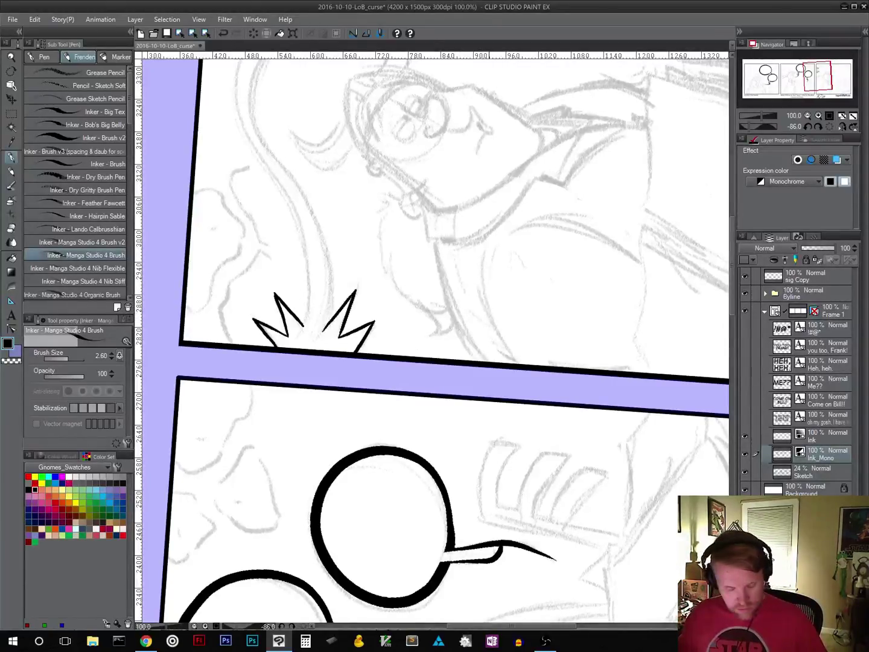
# Step: Ink the two long S-curved lines of the tail running from the burst to the larger sketched balloon in the third panel
pyautogui.press('r')
pyautogui.moveTo(508, 302); pyautogui.dragTo(477, 384)
pyautogui.moveTo(561, 267); pyautogui.dragTo(423, 413)
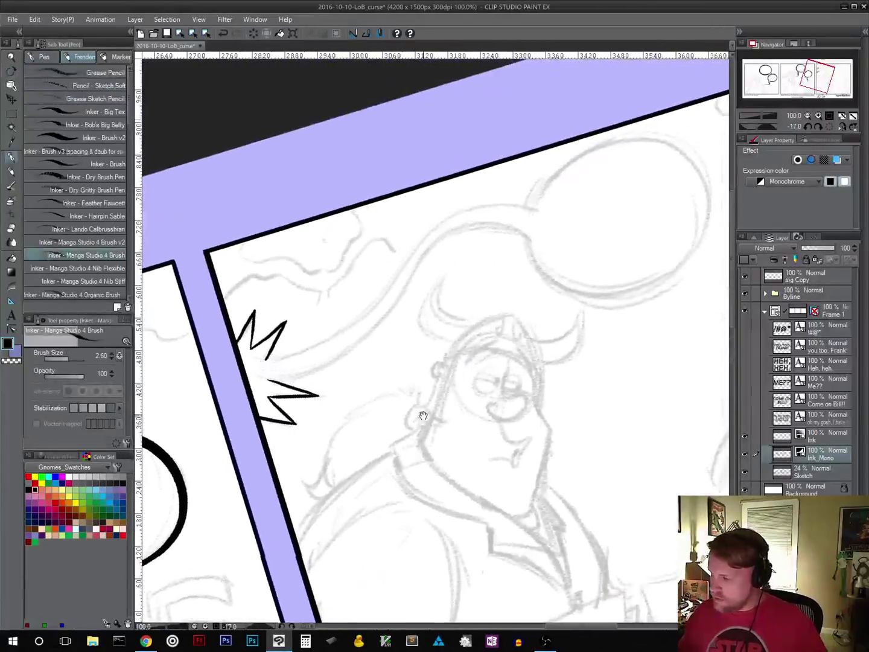
pyautogui.press('r')
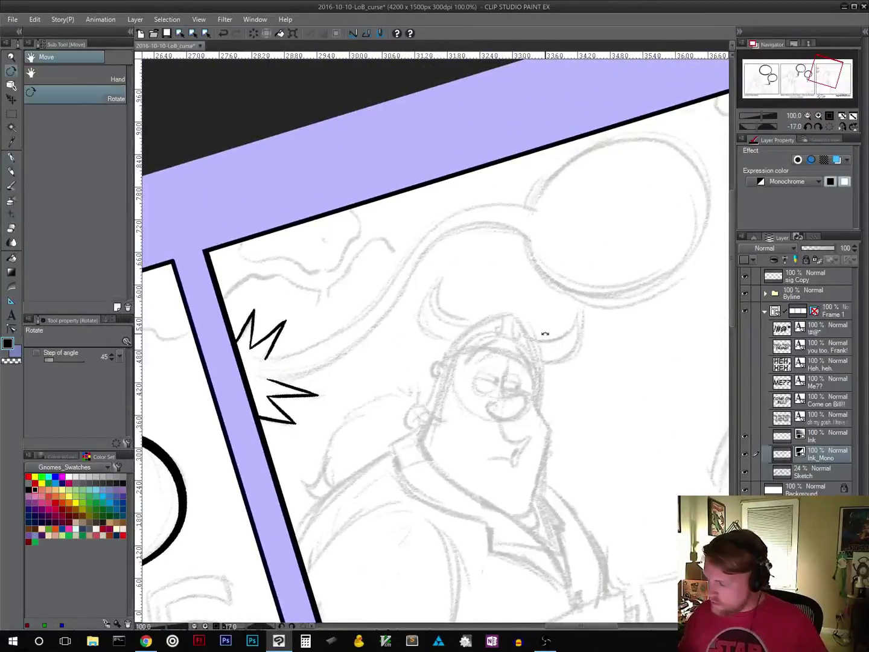
pyautogui.moveTo(546, 333); pyautogui.dragTo(535, 289)
pyautogui.moveTo(465, 388); pyautogui.dragTo(482, 340)
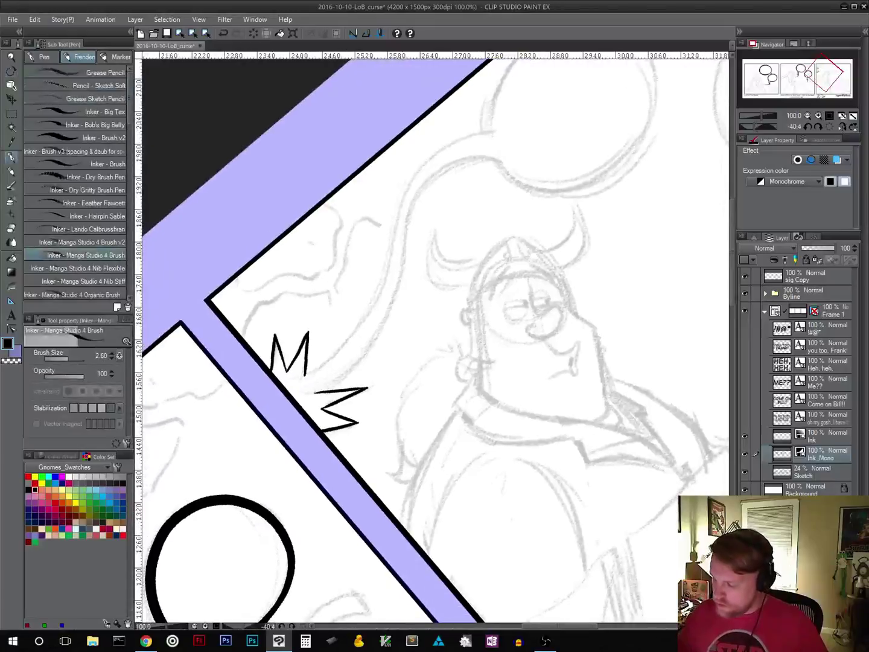
pyautogui.moveTo(332, 357)
pyautogui.mouseDown()
pyautogui.moveTo(375, 293)
pyautogui.moveTo(416, 168)
pyautogui.moveTo(455, 139)
pyautogui.moveTo(492, 127)
pyautogui.mouseUp()
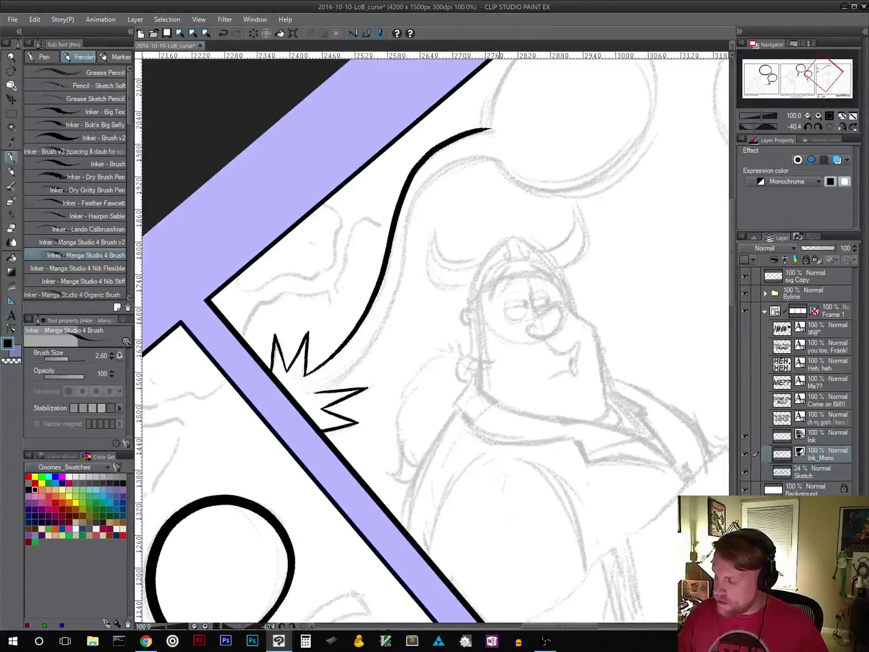
pyautogui.moveTo(316, 391)
pyautogui.mouseDown()
pyautogui.moveTo(381, 325)
pyautogui.moveTo(425, 187)
pyautogui.moveTo(448, 166)
pyautogui.moveTo(501, 155)
pyautogui.mouseUp()
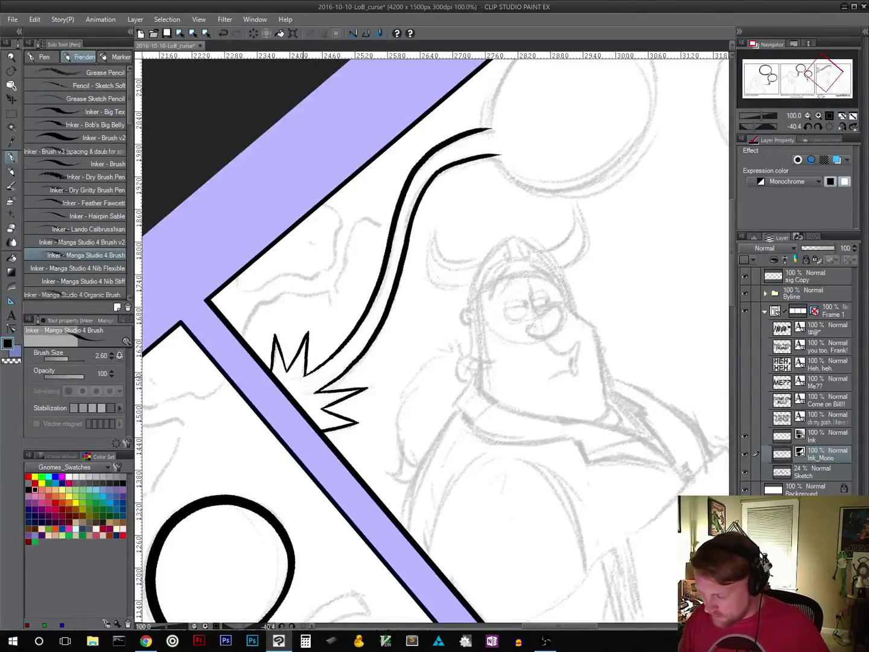
pyautogui.moveTo(309, 374); pyautogui.dragTo(331, 358)
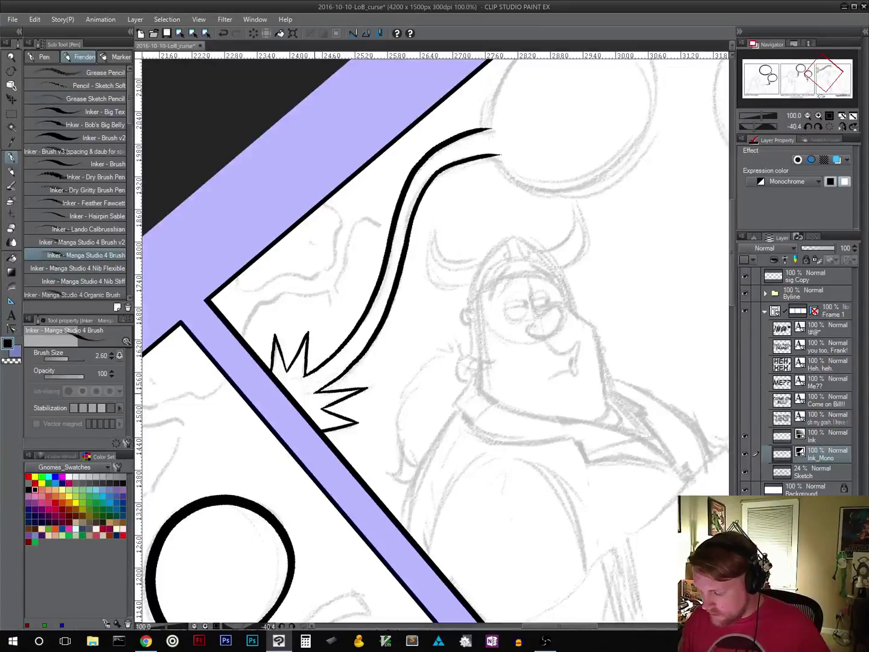
# Step: Ink the outline of the larger balloon in the third panel, joining it to the two ends of the long tail
pyautogui.moveTo(511, 340); pyautogui.dragTo(349, 495)
pyautogui.press('r')
pyautogui.moveTo(555, 368); pyautogui.dragTo(505, 434)
pyautogui.moveTo(527, 380); pyautogui.dragTo(487, 429)
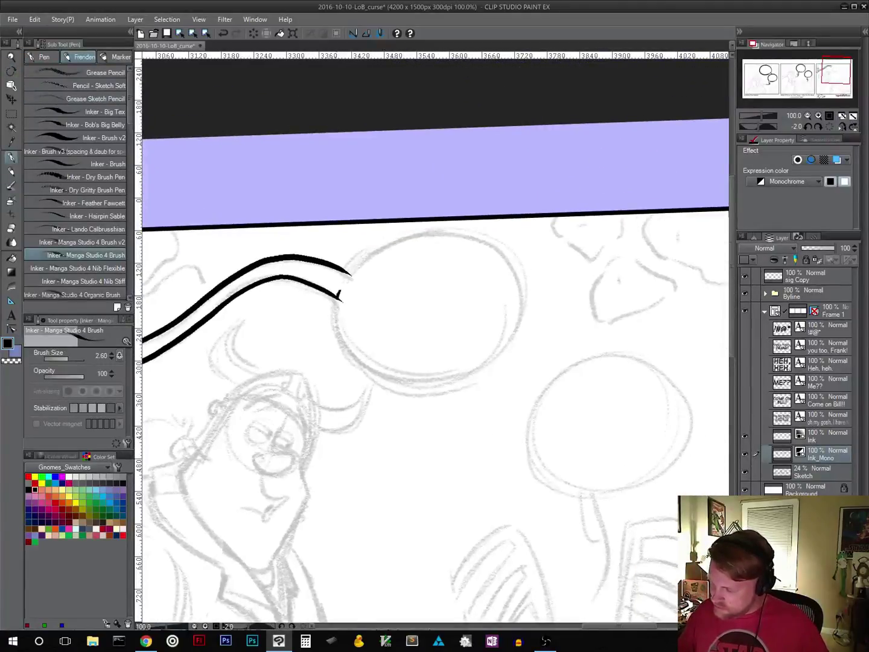
pyautogui.moveTo(340, 297)
pyautogui.mouseDown()
pyautogui.moveTo(361, 365)
pyautogui.moveTo(406, 380)
pyautogui.moveTo(469, 370)
pyautogui.moveTo(505, 330)
pyautogui.moveTo(508, 277)
pyautogui.moveTo(482, 248)
pyautogui.moveTo(413, 239)
pyautogui.moveTo(345, 278)
pyautogui.mouseUp()
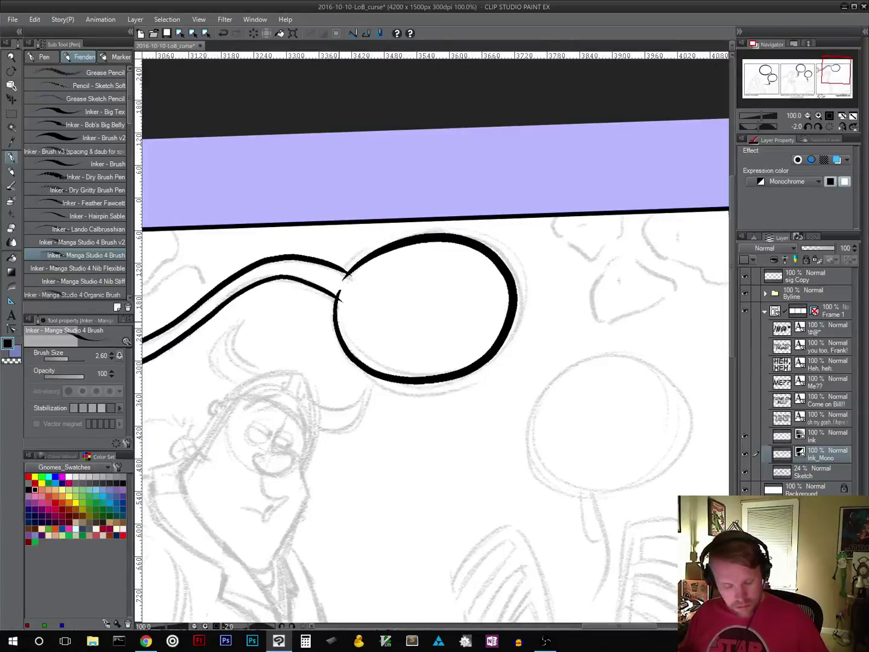
# Step: Re-ink the outline of the third panel's larger balloon, leaving it open where the long tail joins
pyautogui.hotkey('ctrl', 'z')
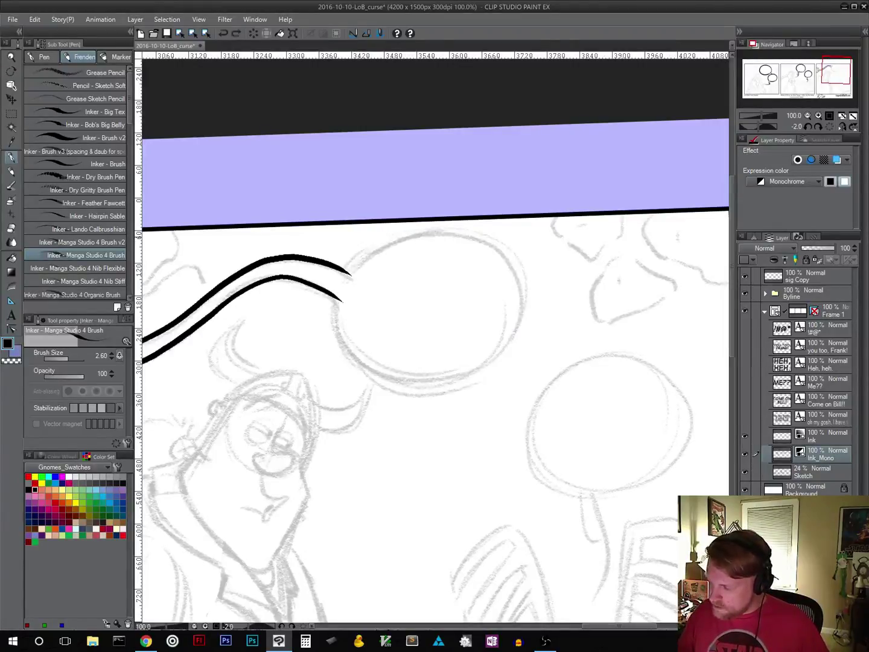
pyautogui.moveTo(422, 233)
pyautogui.mouseDown()
pyautogui.moveTo(378, 248)
pyautogui.moveTo(335, 289)
pyautogui.moveTo(330, 334)
pyautogui.moveTo(366, 374)
pyautogui.moveTo(437, 379)
pyautogui.moveTo(517, 334)
pyautogui.moveTo(520, 278)
pyautogui.moveTo(480, 236)
pyautogui.moveTo(410, 234)
pyautogui.mouseUp()
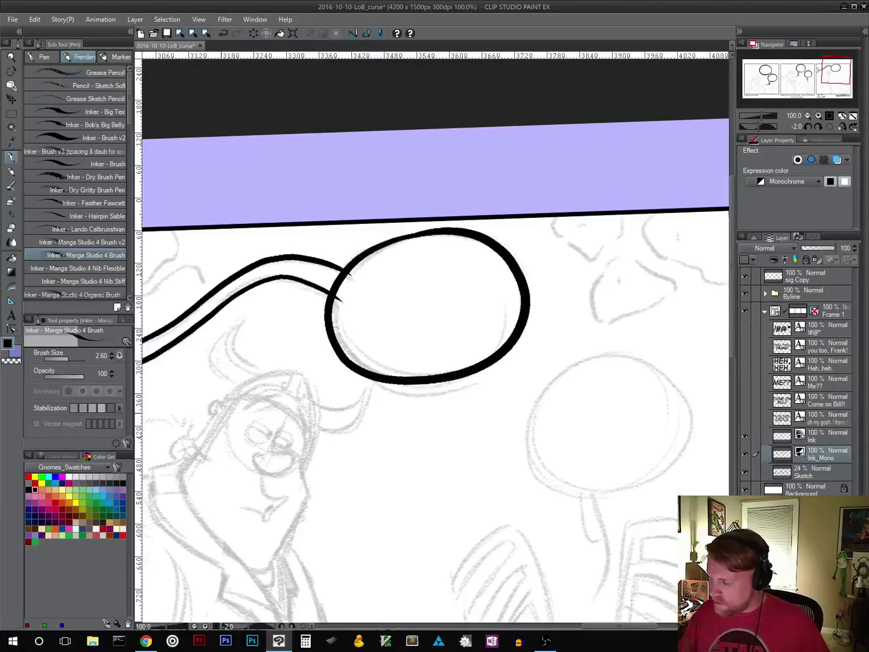
pyautogui.hotkey('ctrl', 'z')
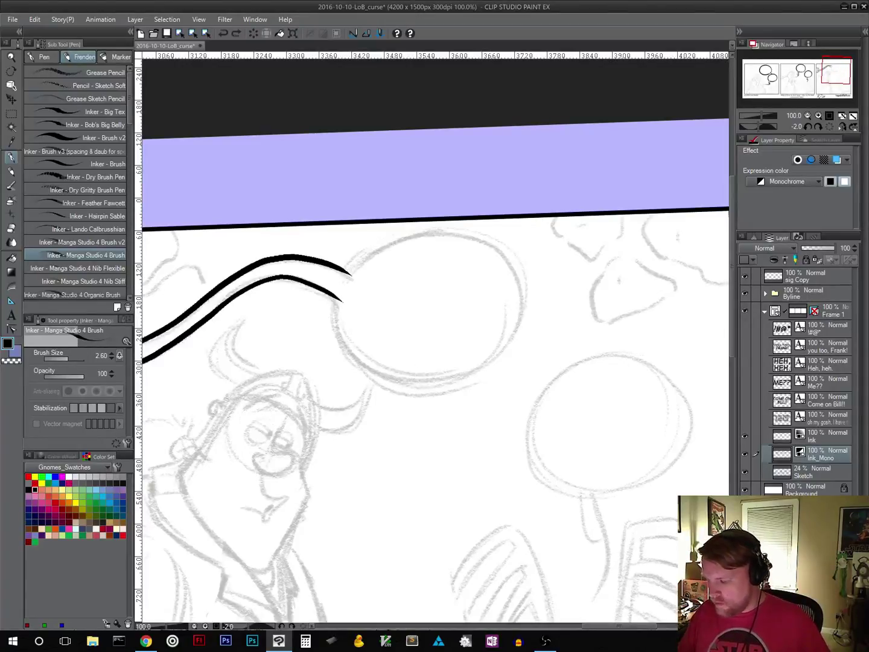
pyautogui.moveTo(352, 269)
pyautogui.mouseDown()
pyautogui.moveTo(342, 377)
pyautogui.moveTo(491, 379)
pyautogui.moveTo(507, 263)
pyautogui.moveTo(362, 259)
pyautogui.moveTo(339, 284)
pyautogui.moveTo(331, 335)
pyautogui.mouseUp()
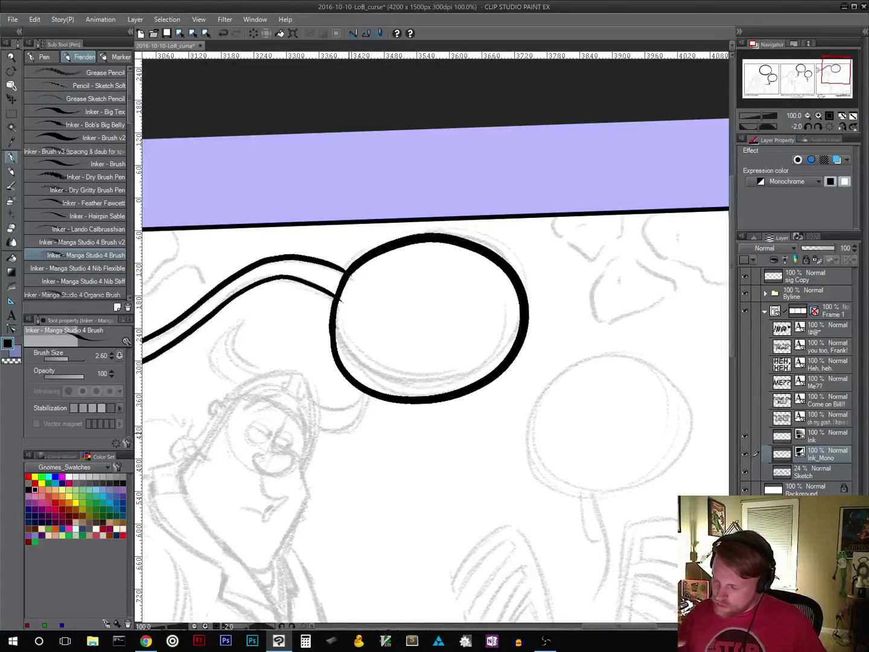
pyautogui.moveTo(335, 284)
pyautogui.mouseDown()
pyautogui.moveTo(358, 291)
pyautogui.moveTo(359, 281)
pyautogui.moveTo(345, 302)
pyautogui.mouseUp()
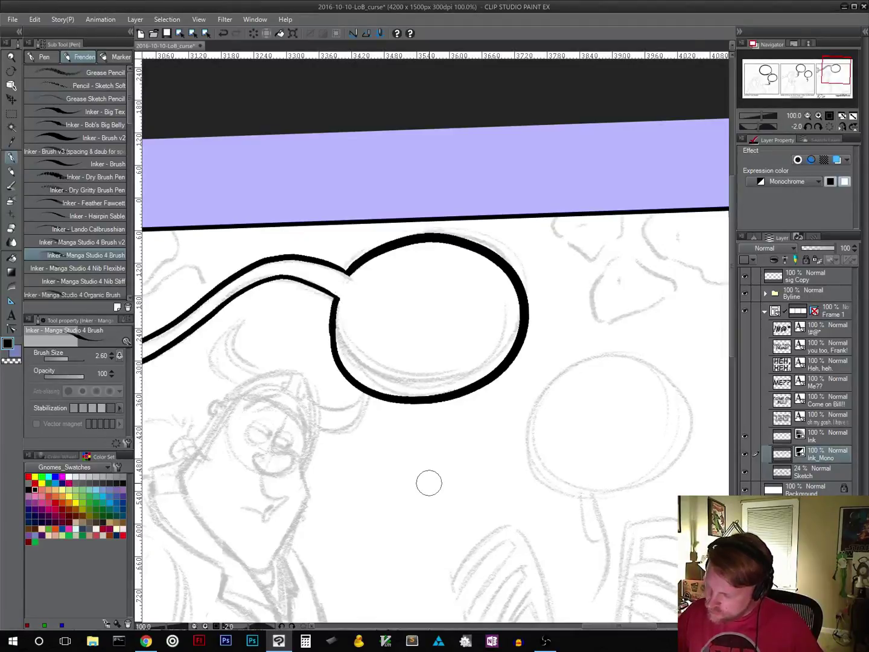
pyautogui.press('r')
pyautogui.moveTo(475, 341); pyautogui.dragTo(408, 422)
pyautogui.press('p')
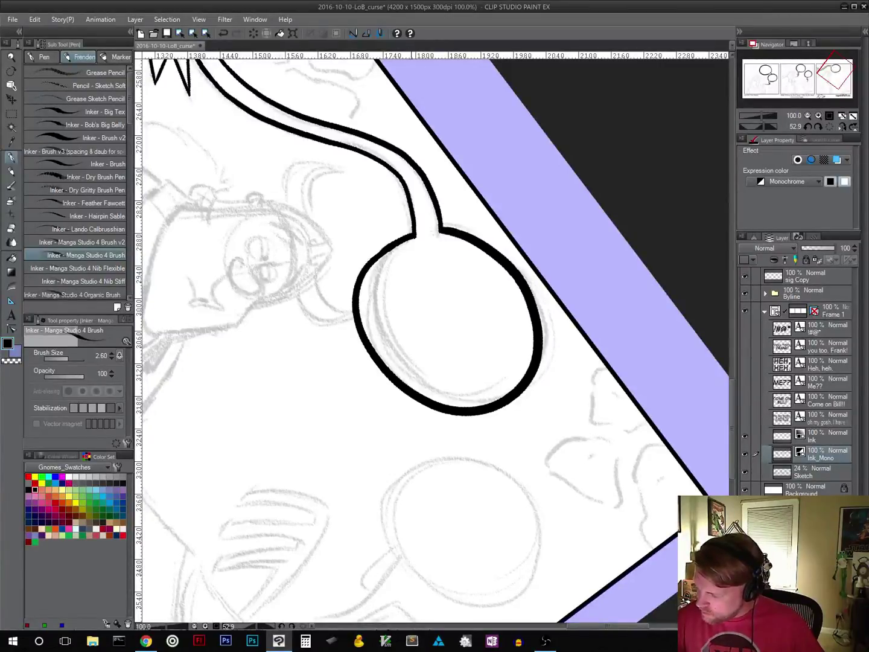
pyautogui.press('space')
pyautogui.moveTo(423, 391); pyautogui.dragTo(412, 456)
pyautogui.press('r')
pyautogui.moveTo(546, 421); pyautogui.dragTo(568, 307)
pyautogui.press('space')
pyautogui.moveTo(566, 443); pyautogui.dragTo(441, 354)
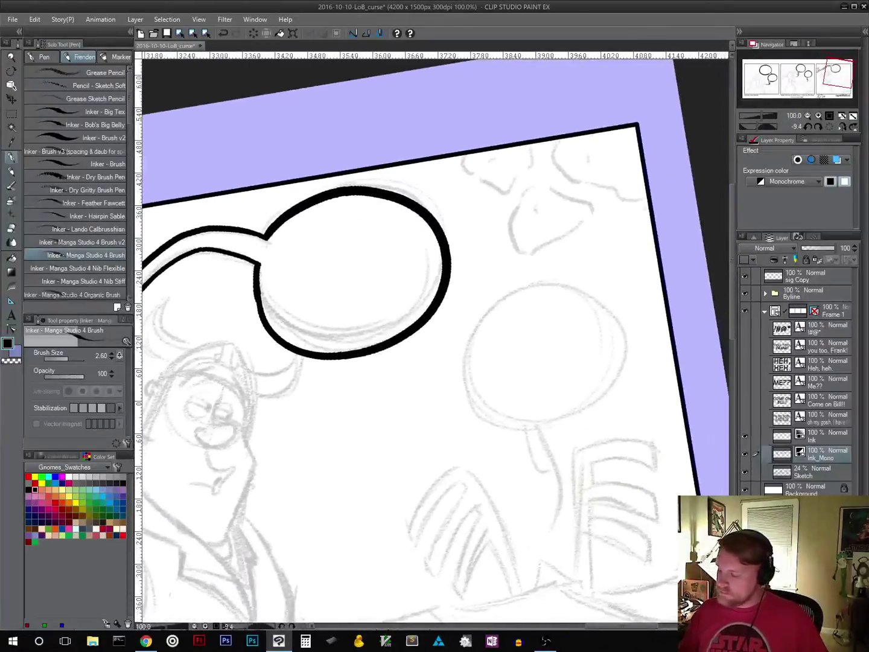
# Step: Ink the stone shape in the first panel's upper-left corner and the larger cracked stone just below it
pyautogui.moveTo(453, 469); pyautogui.dragTo(593, 391)
pyautogui.moveTo(392, 473); pyautogui.dragTo(683, 389)
pyautogui.moveTo(305, 489); pyautogui.dragTo(650, 384)
pyautogui.moveTo(329, 475); pyautogui.dragTo(645, 399)
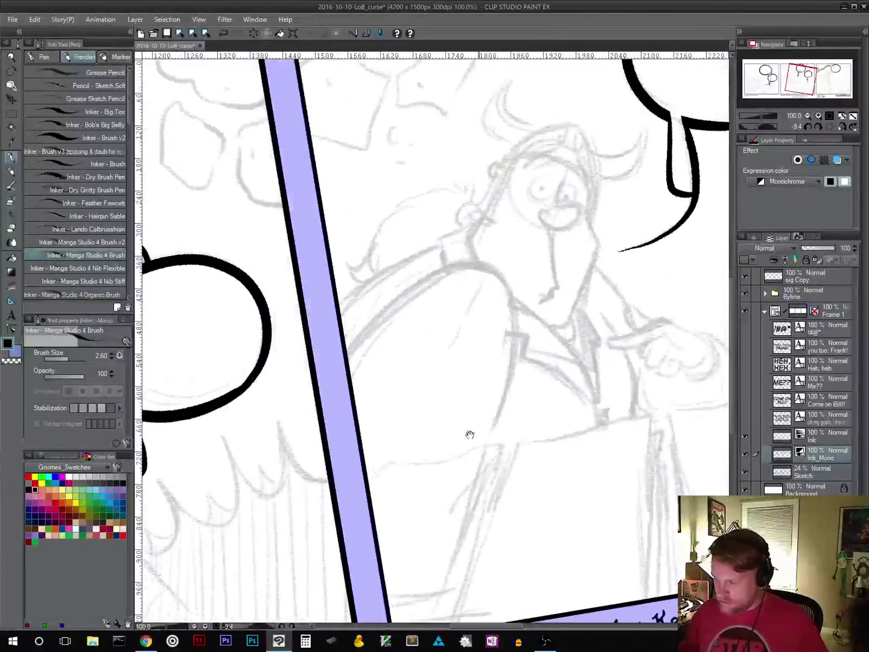
pyautogui.moveTo(361, 463)
pyautogui.mouseDown()
pyautogui.moveTo(557, 438)
pyautogui.moveTo(654, 446)
pyautogui.mouseUp()
pyautogui.moveTo(301, 471); pyautogui.dragTo(634, 413)
pyautogui.moveTo(500, 331); pyautogui.dragTo(465, 491)
pyautogui.moveTo(324, 459); pyautogui.dragTo(408, 448)
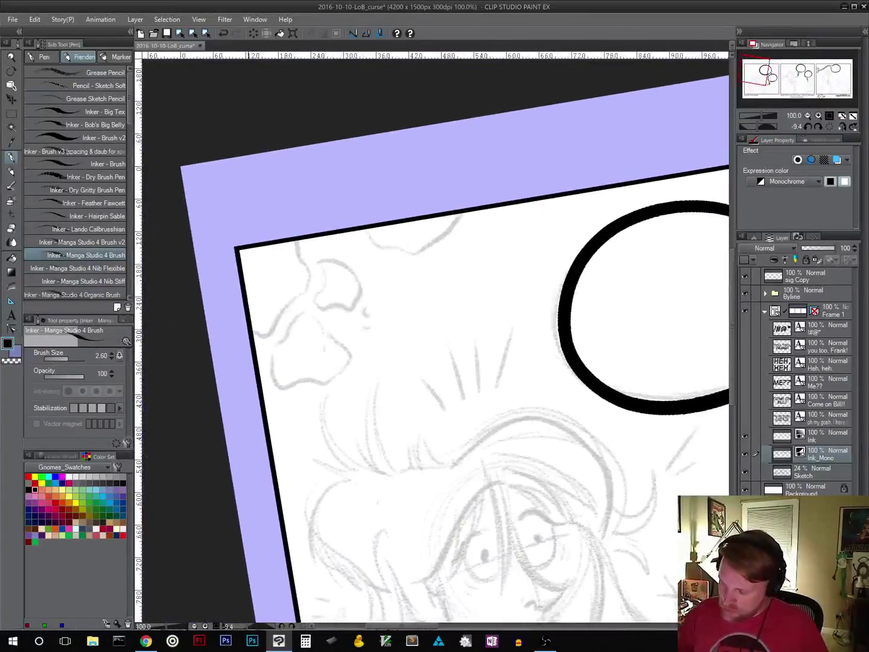
pyautogui.moveTo(253, 330)
pyautogui.mouseDown()
pyautogui.moveTo(265, 339)
pyautogui.moveTo(307, 289)
pyautogui.moveTo(297, 240)
pyautogui.mouseUp()
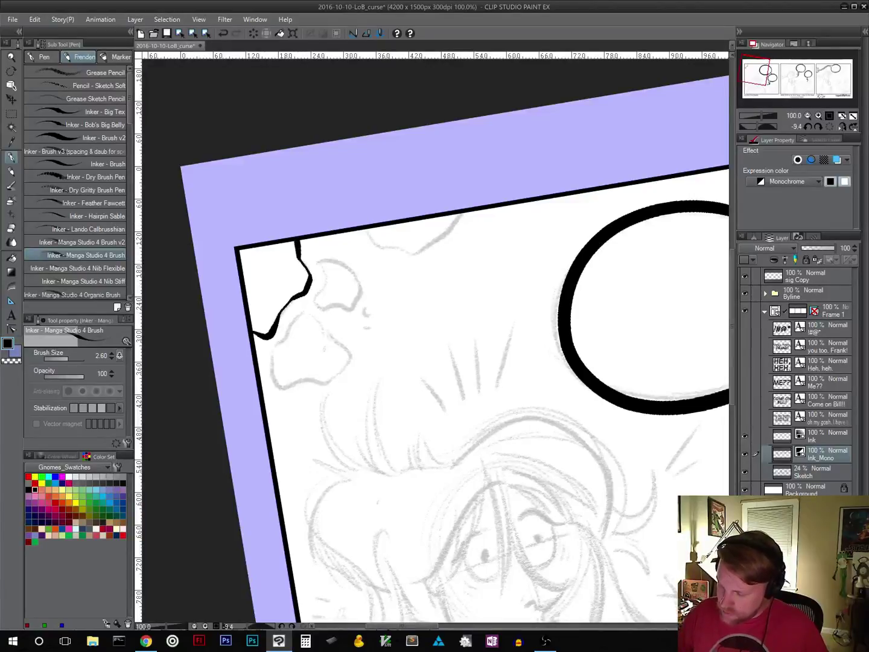
pyautogui.moveTo(301, 312)
pyautogui.mouseDown()
pyautogui.moveTo(275, 385)
pyautogui.moveTo(296, 387)
pyautogui.moveTo(341, 370)
pyautogui.moveTo(328, 332)
pyautogui.moveTo(288, 328)
pyautogui.mouseUp()
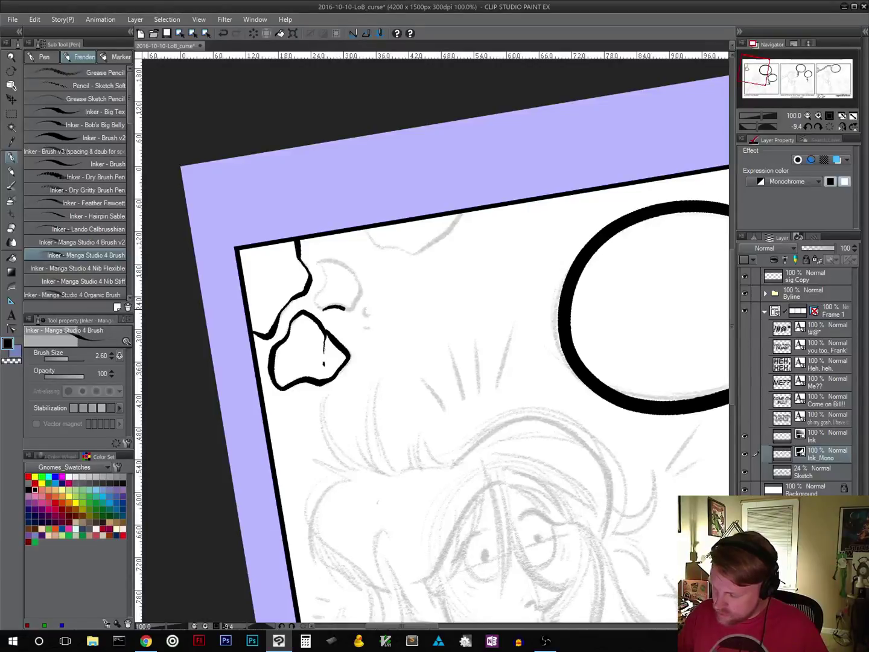
# Step: Ink the small stone beside the corner stones in the first panel, with a tiny inner mark and flecks beside it
pyautogui.moveTo(343, 310)
pyautogui.mouseDown()
pyautogui.moveTo(359, 296)
pyautogui.moveTo(335, 263)
pyautogui.moveTo(320, 260)
pyautogui.mouseUp()
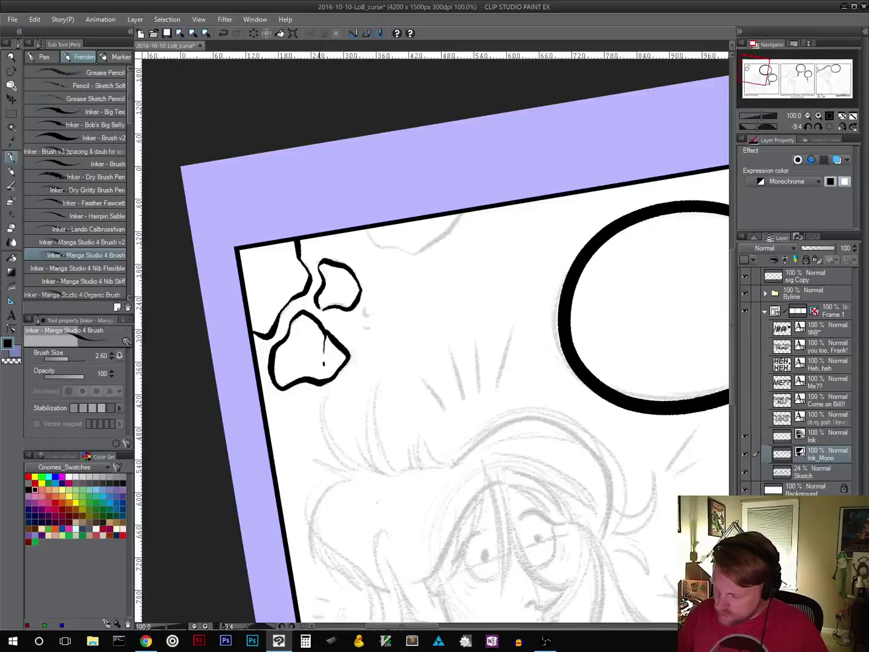
pyautogui.moveTo(331, 306); pyautogui.dragTo(346, 285)
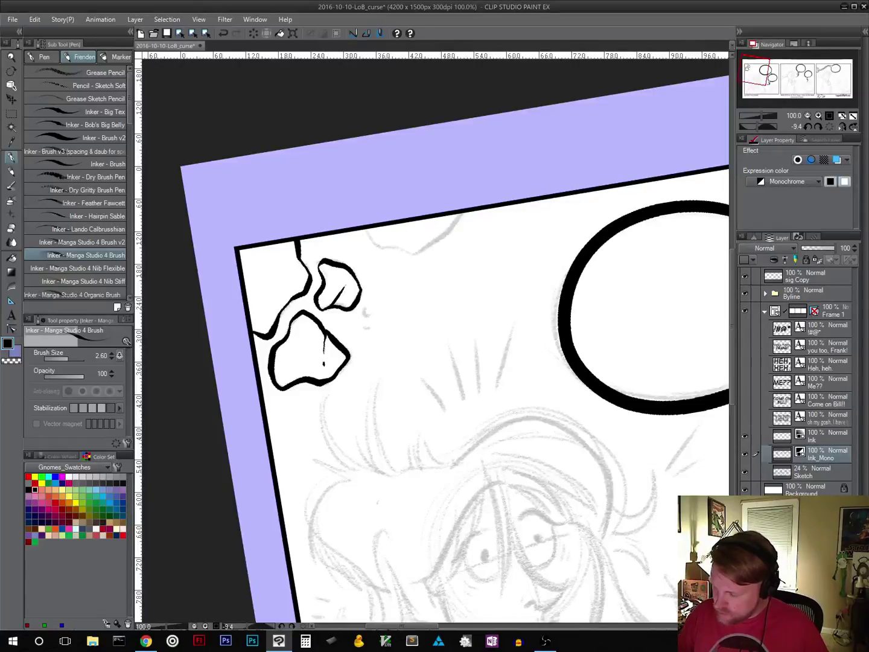
pyautogui.hotkey('ctrl', 'z')
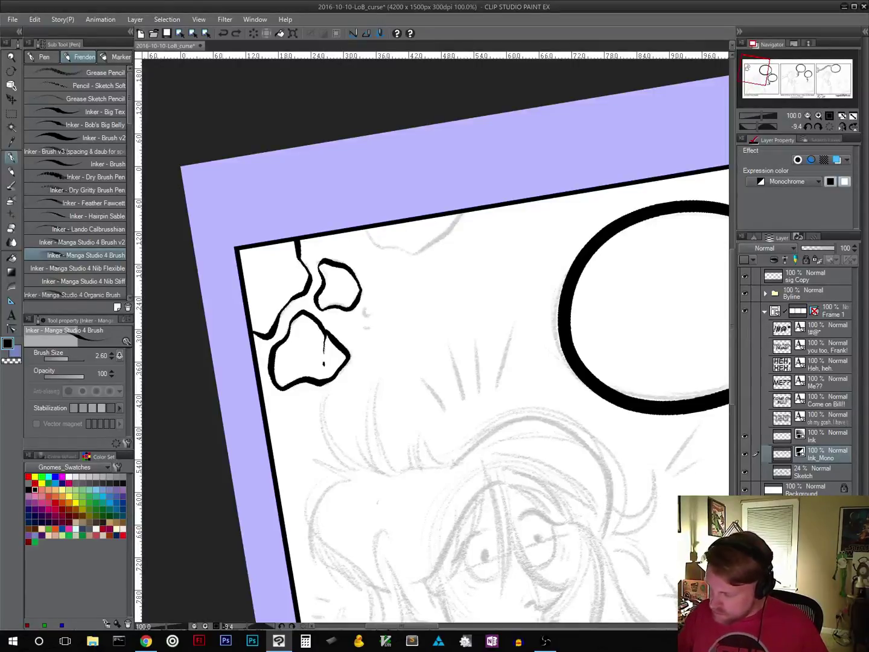
pyautogui.moveTo(330, 286); pyautogui.dragTo(331, 295)
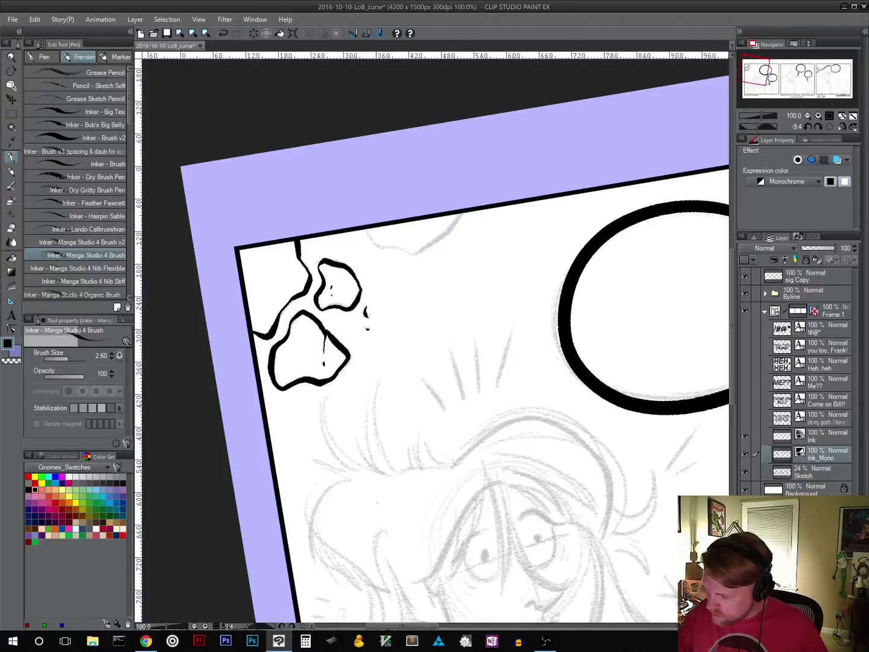
# Step: Ink the stone hanging from the first panel's top border and add a short detail line inside its lower edge
pyautogui.moveTo(351, 231)
pyautogui.mouseDown()
pyautogui.moveTo(391, 262)
pyautogui.moveTo(414, 264)
pyautogui.moveTo(459, 214)
pyautogui.mouseUp()
pyautogui.moveTo(486, 391); pyautogui.dragTo(414, 457)
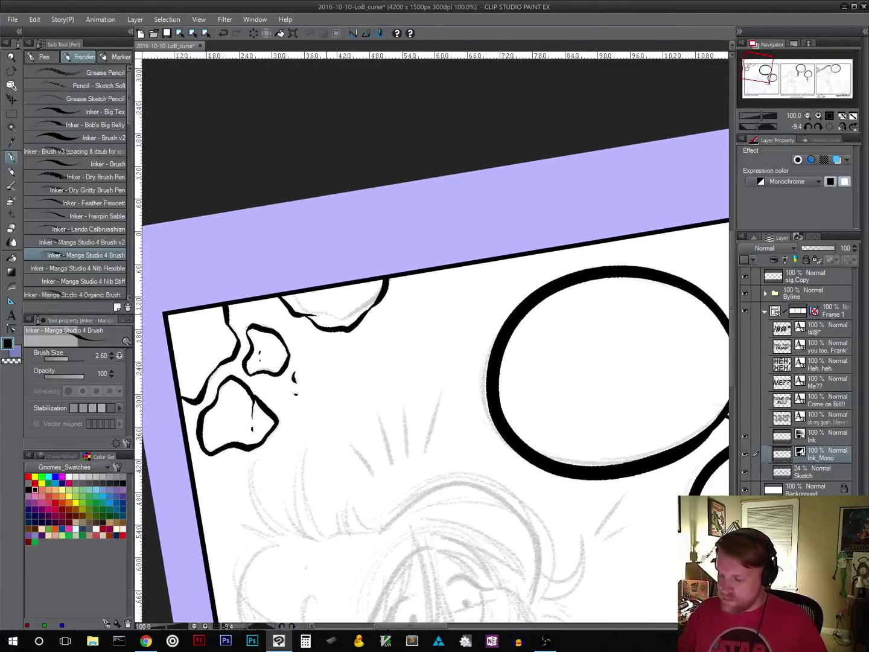
pyautogui.moveTo(323, 316); pyautogui.dragTo(341, 319)
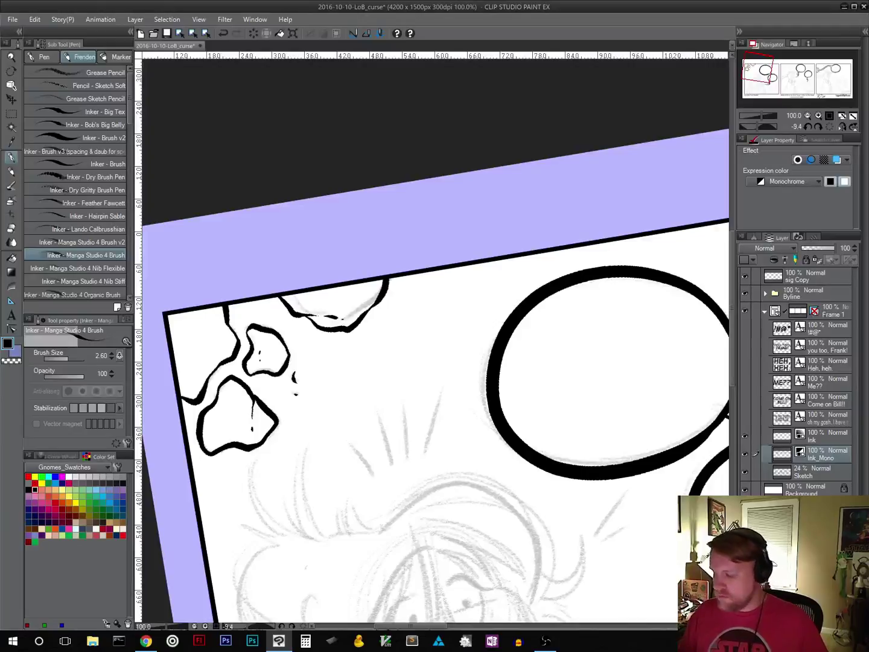
# Step: Straighten the canvas, show the whole strip at 25% and save the file
pyautogui.click(829, 127)
pyautogui.click(807, 116)
pyautogui.click(807, 116)
pyautogui.click(808, 116)
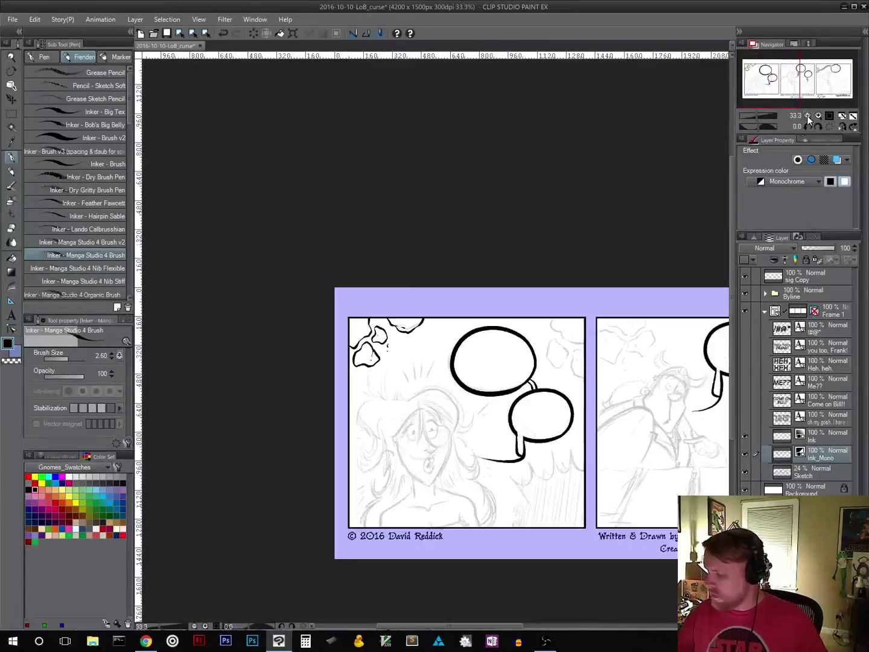
pyautogui.click(807, 116)
pyautogui.click(807, 116)
pyautogui.click(807, 116)
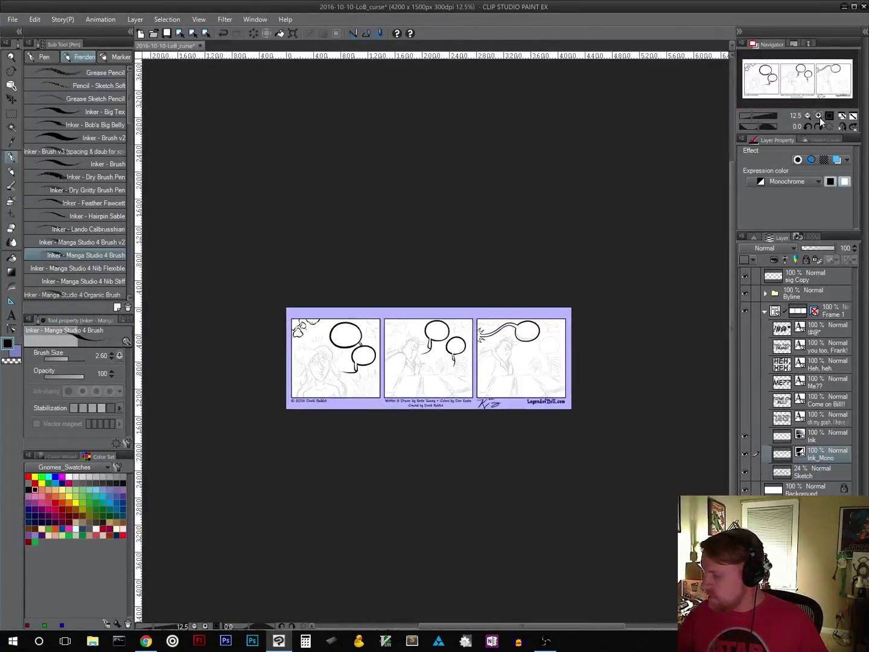
pyautogui.click(818, 116)
pyautogui.moveTo(430, 390); pyautogui.dragTo(445, 376)
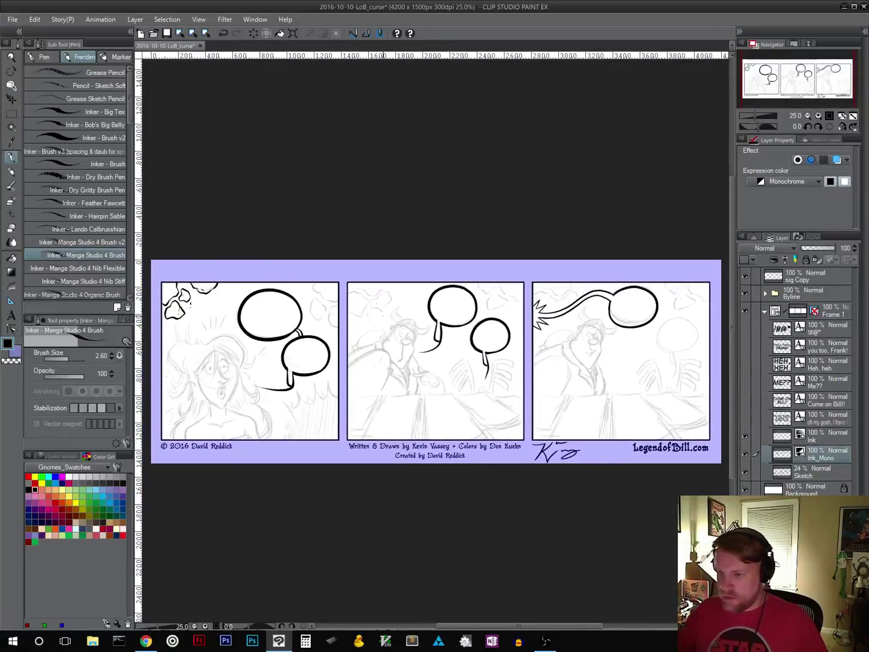
pyautogui.click(167, 33)
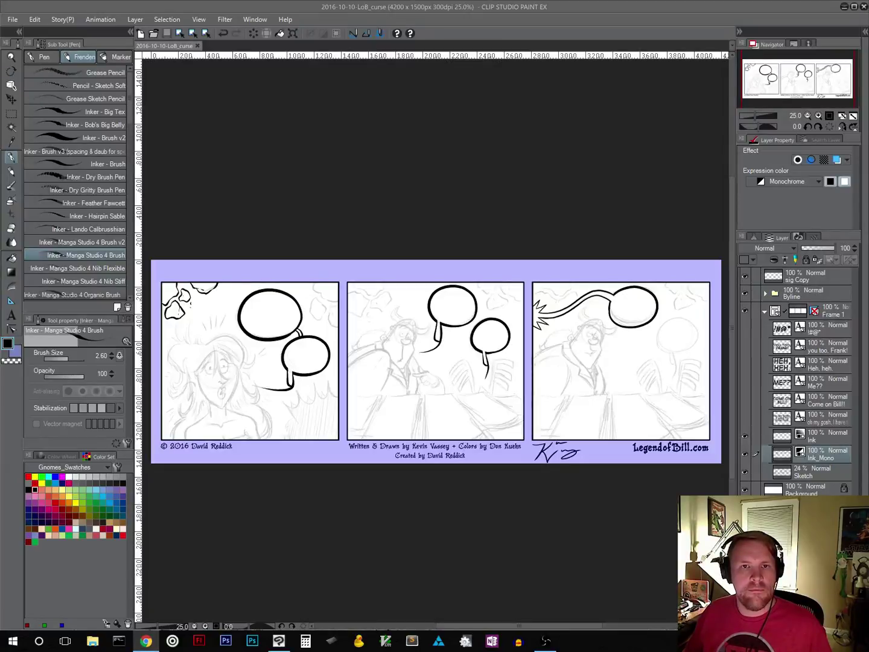
# Step: Clean up the short connector between the two speech balloons in the first panel so its ends open into both balloons
pyautogui.hotkey('alt', 'Tab')
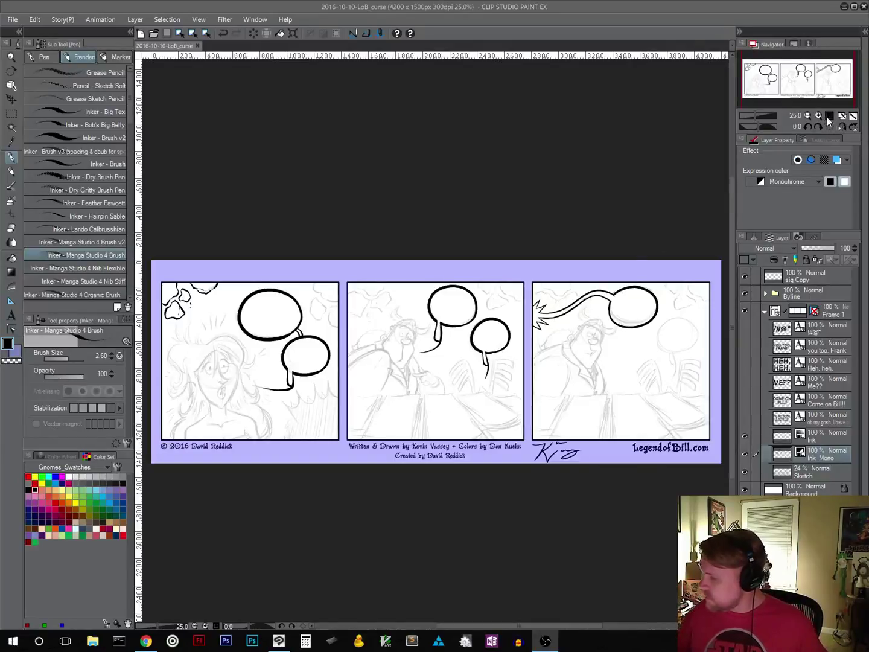
pyautogui.click(829, 116)
pyautogui.moveTo(344, 399); pyautogui.dragTo(458, 431)
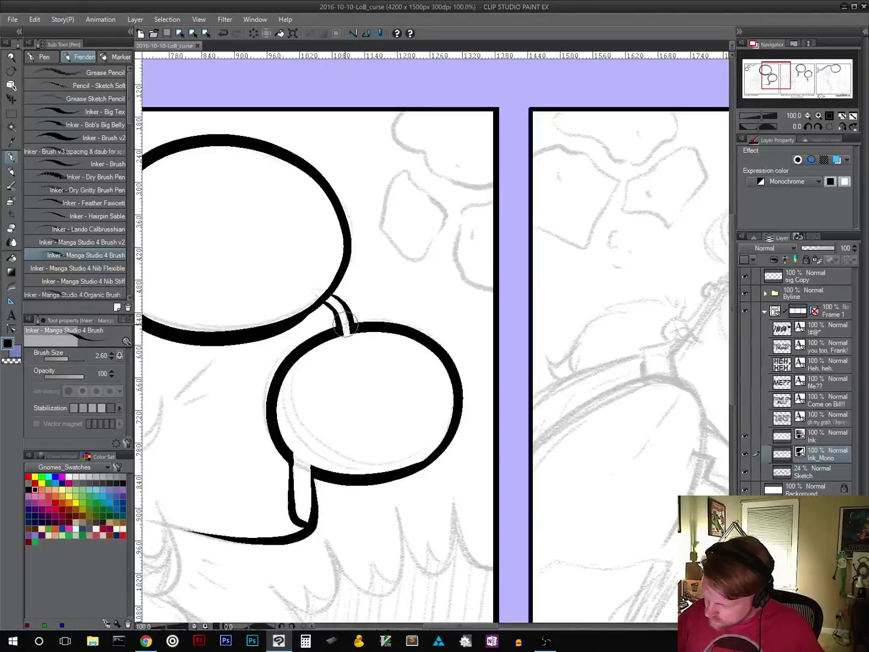
pyautogui.moveTo(347, 341); pyautogui.dragTo(345, 324)
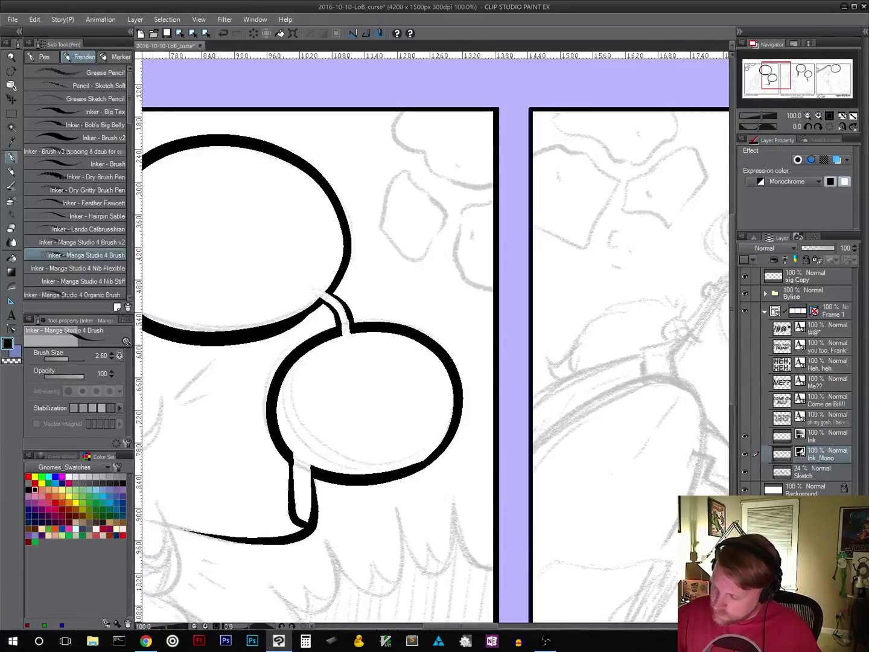
# Step: Ink the jagged left edge of the hatched shape in the first panel's lower-right corner, starting from the bottom border
pyautogui.moveTo(397, 425); pyautogui.dragTo(561, 401)
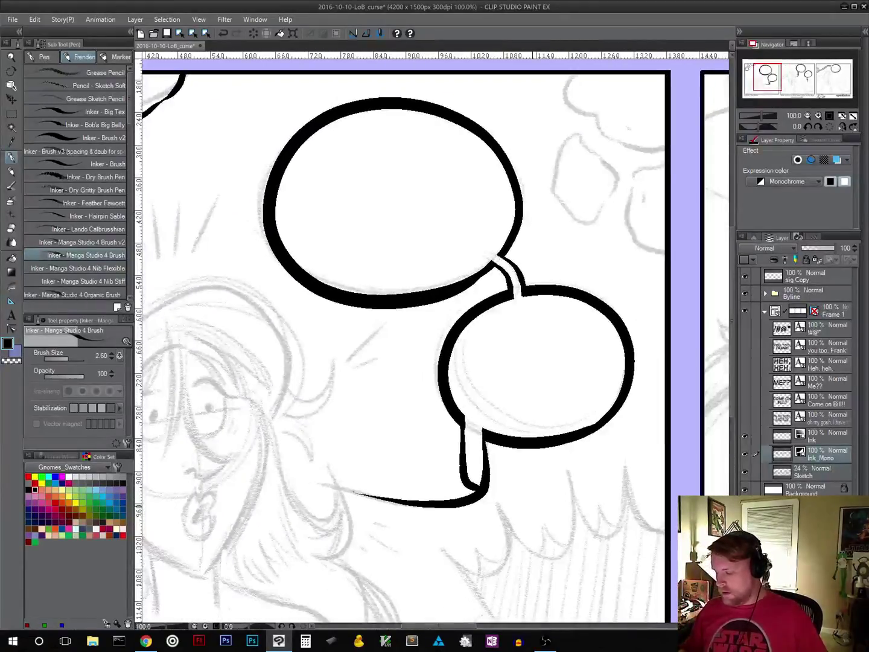
pyautogui.moveTo(532, 516); pyautogui.dragTo(369, 284)
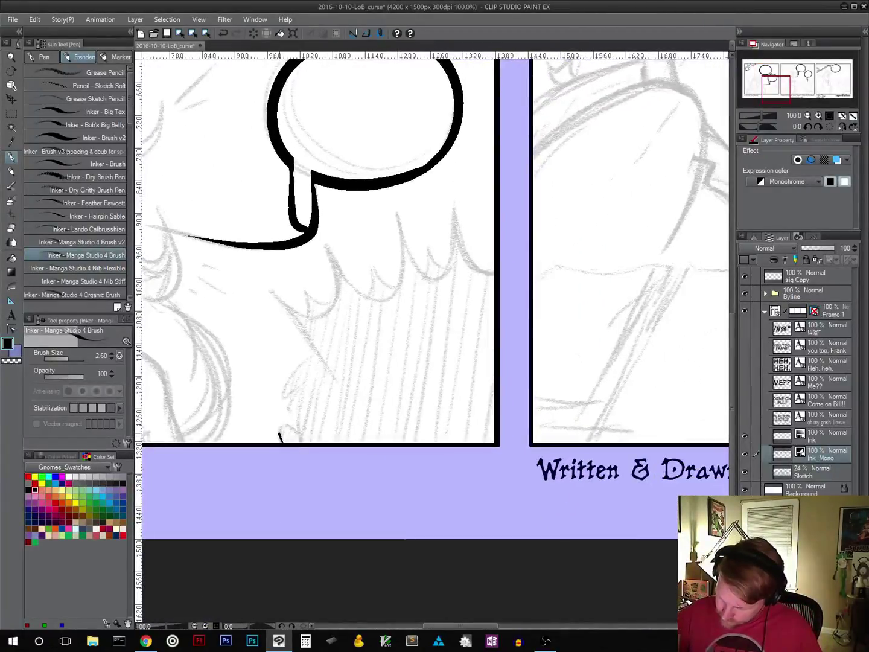
pyautogui.moveTo(280, 434)
pyautogui.mouseDown()
pyautogui.moveTo(294, 430)
pyautogui.moveTo(301, 398)
pyautogui.moveTo(288, 413)
pyautogui.moveTo(287, 397)
pyautogui.moveTo(319, 353)
pyautogui.mouseUp()
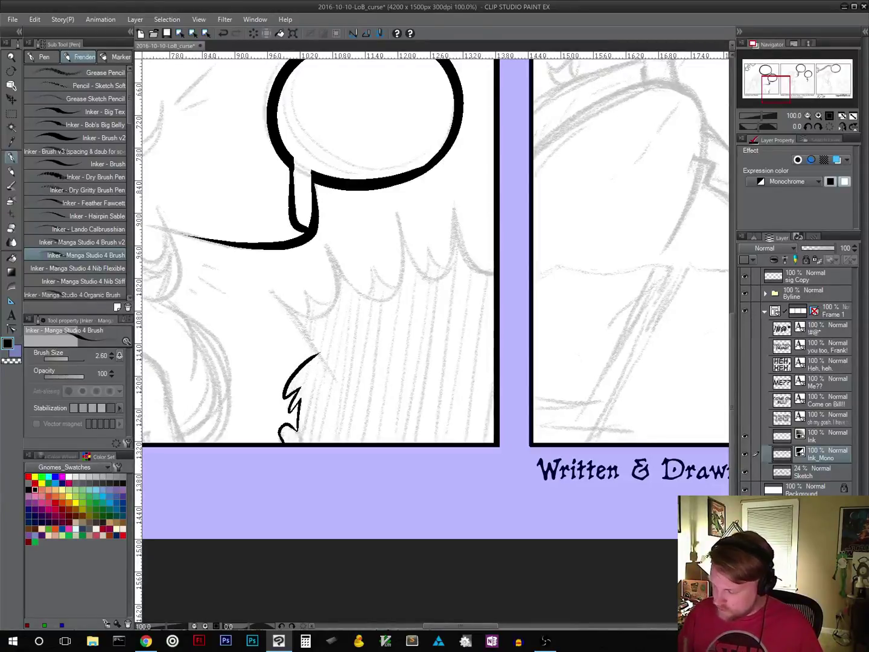
# Step: Ink the large pointed scallops along the hatched shape's upper edge, reaching the first panel's right border
pyautogui.moveTo(494, 274)
pyautogui.mouseDown()
pyautogui.moveTo(466, 256)
pyautogui.moveTo(455, 208)
pyautogui.moveTo(439, 274)
pyautogui.moveTo(419, 267)
pyautogui.moveTo(399, 208)
pyautogui.moveTo(396, 288)
pyautogui.moveTo(369, 296)
pyautogui.moveTo(329, 242)
pyautogui.moveTo(338, 290)
pyautogui.moveTo(331, 306)
pyautogui.moveTo(311, 316)
pyautogui.moveTo(274, 289)
pyautogui.moveTo(307, 339)
pyautogui.mouseUp()
pyautogui.hotkey('ctrl', 'z')
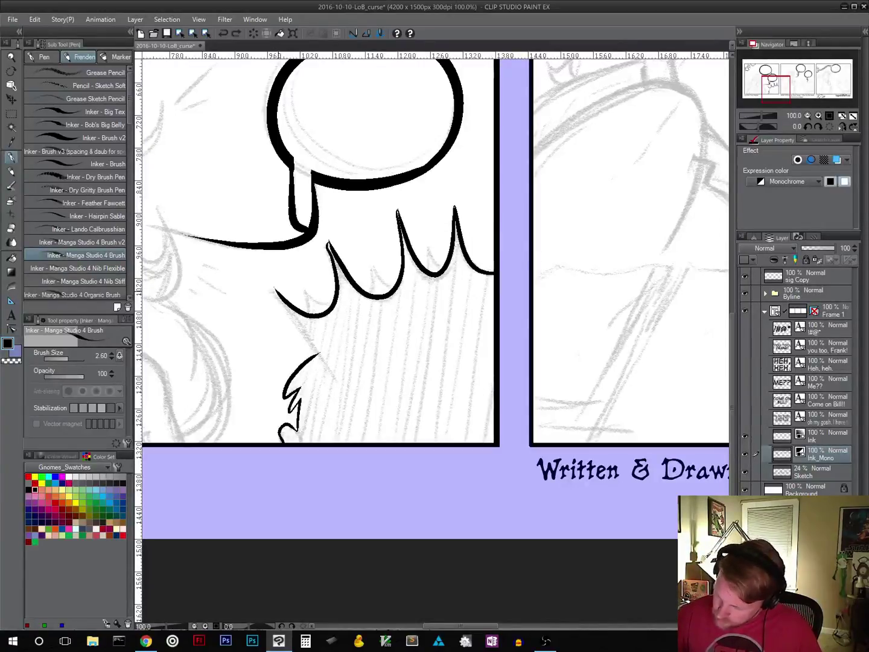
pyautogui.moveTo(269, 289); pyautogui.dragTo(328, 362)
pyautogui.hotkey('ctrl', 'z')
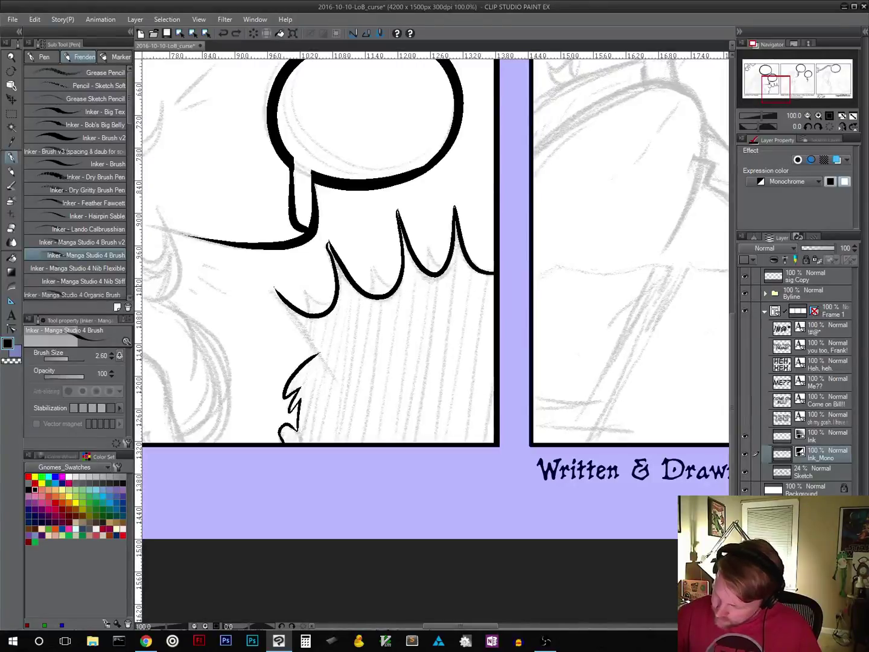
# Step: Ink the slanted line joining the scallops to the jagged left edge, and the small spikes between the large scallops
pyautogui.moveTo(271, 290); pyautogui.dragTo(329, 366)
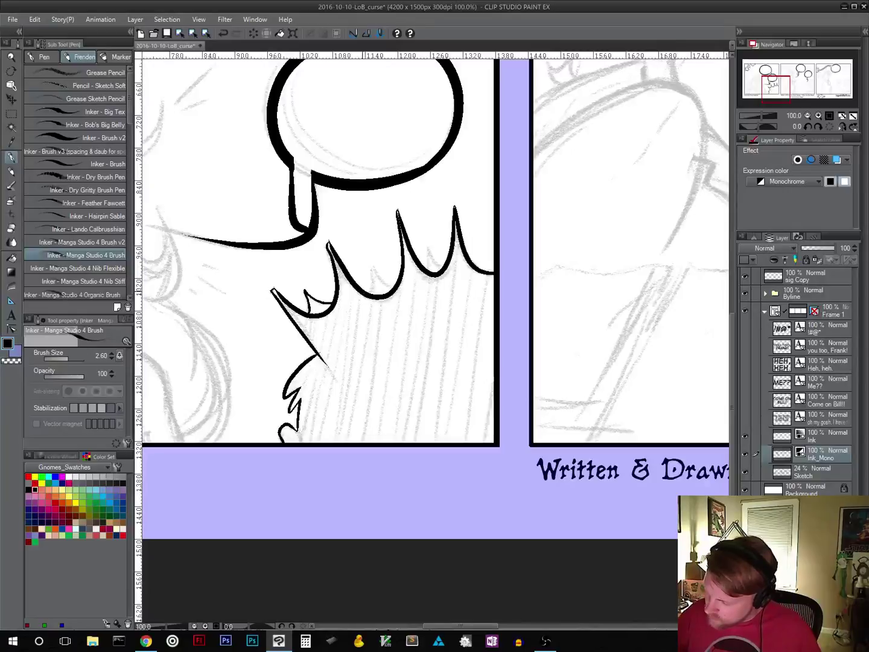
pyautogui.moveTo(367, 288); pyautogui.dragTo(371, 262)
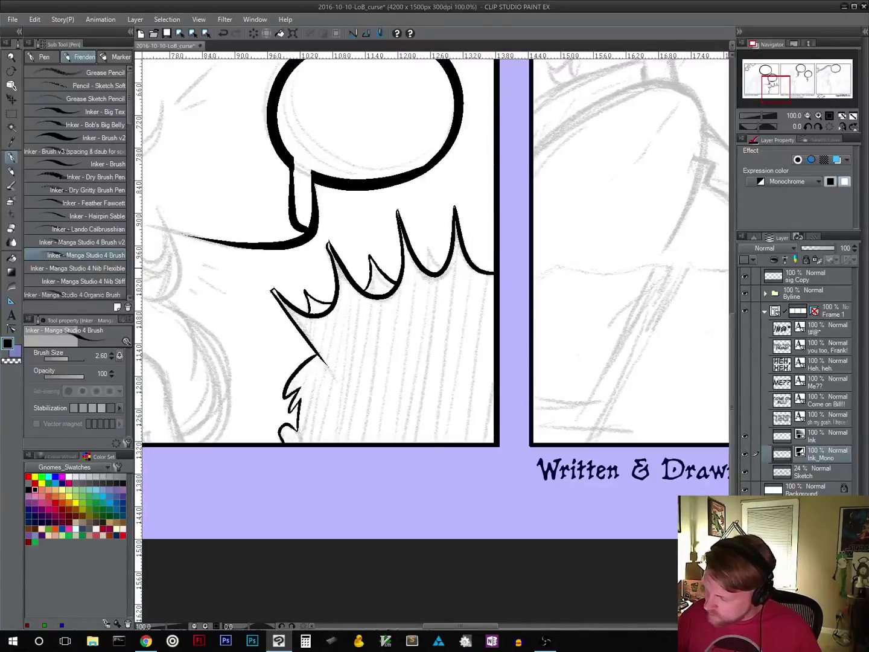
pyautogui.moveTo(422, 268)
pyautogui.mouseDown()
pyautogui.moveTo(427, 237)
pyautogui.moveTo(446, 262)
pyautogui.moveTo(478, 259)
pyautogui.moveTo(496, 242)
pyautogui.mouseUp()
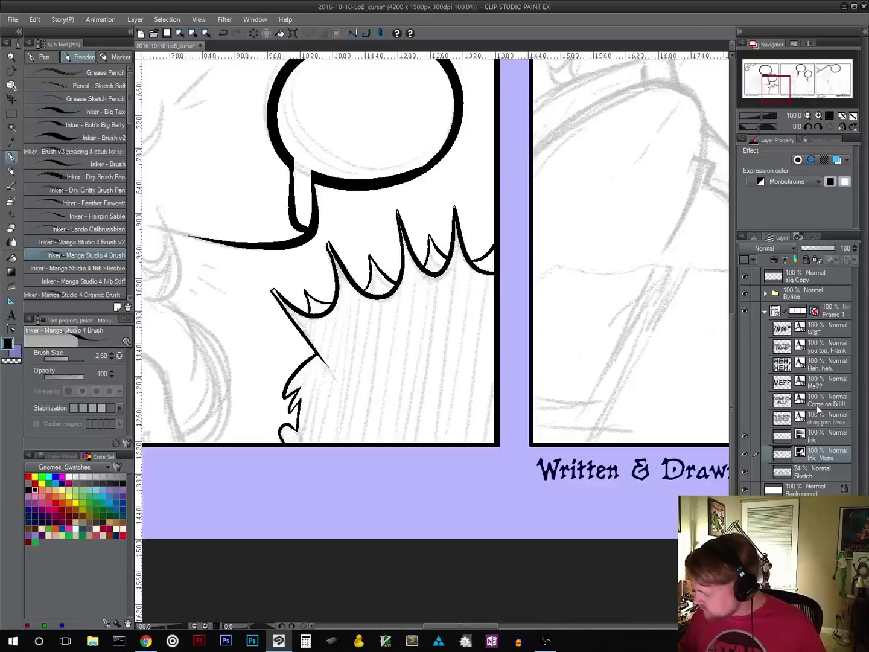
# Step: Hide the Sketch layer and fill the spiky shape in the first panel with black, using Refer other layers with Close gap enabled
pyautogui.click(745, 472)
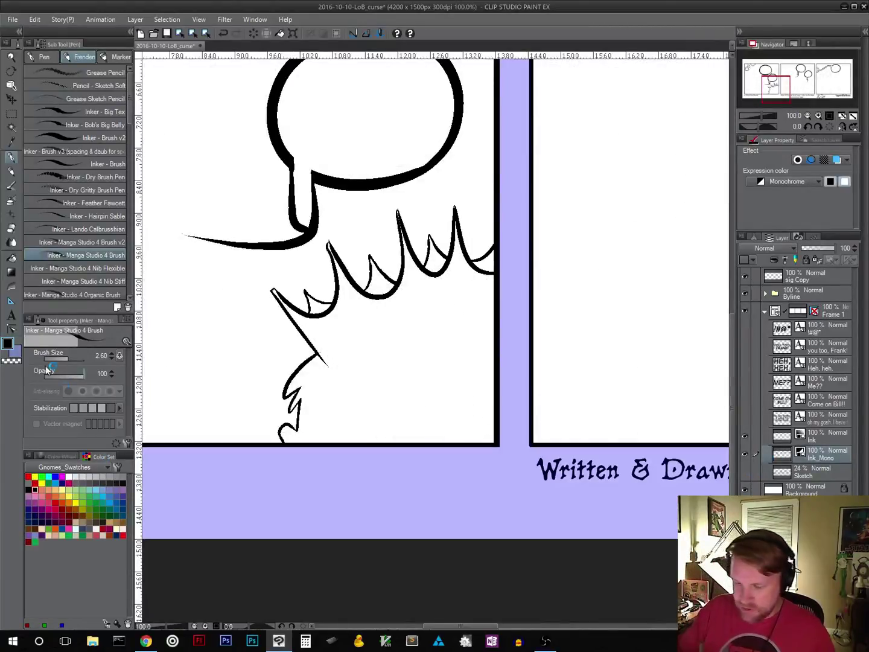
pyautogui.click(12, 257)
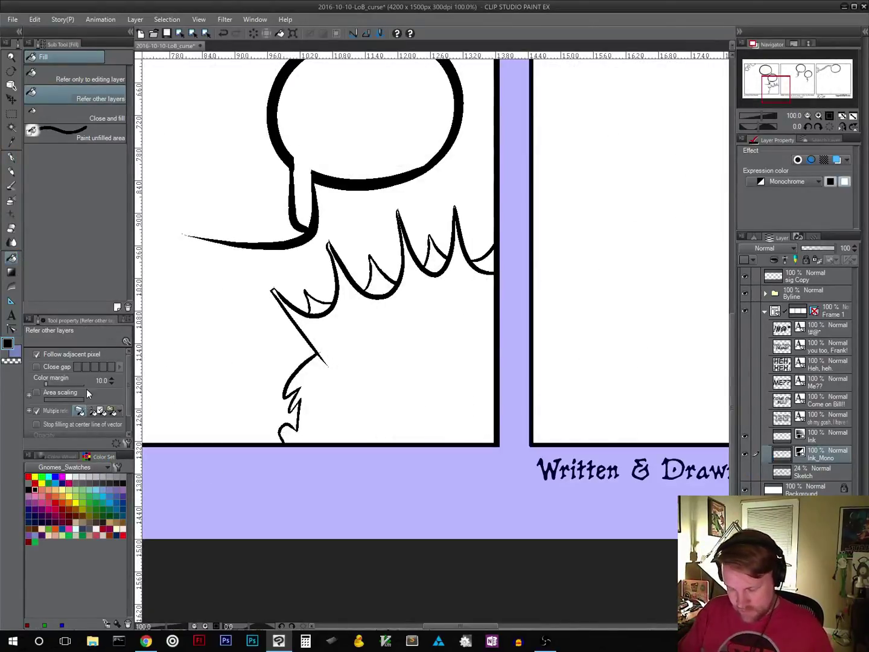
pyautogui.click(37, 367)
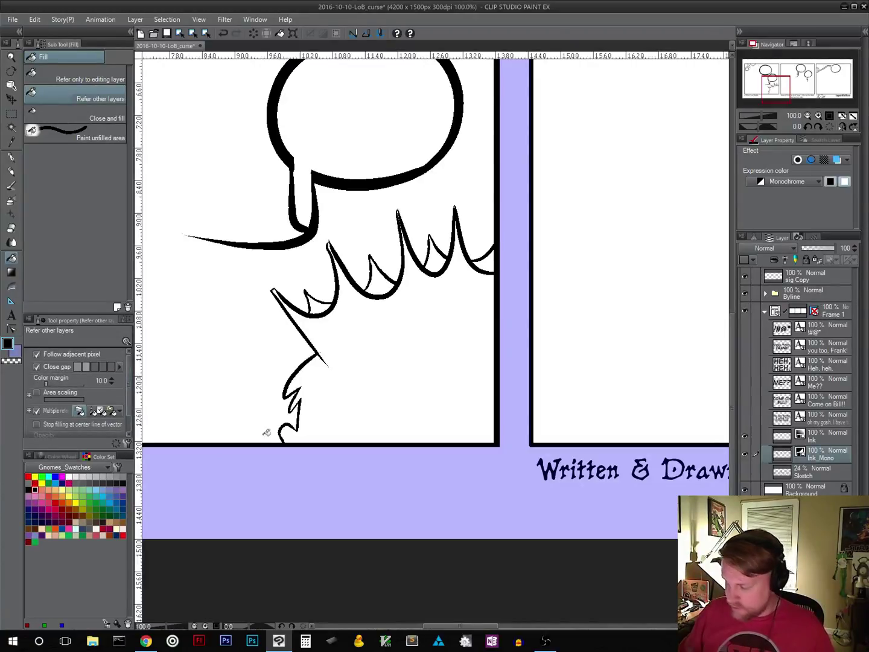
pyautogui.click(408, 370)
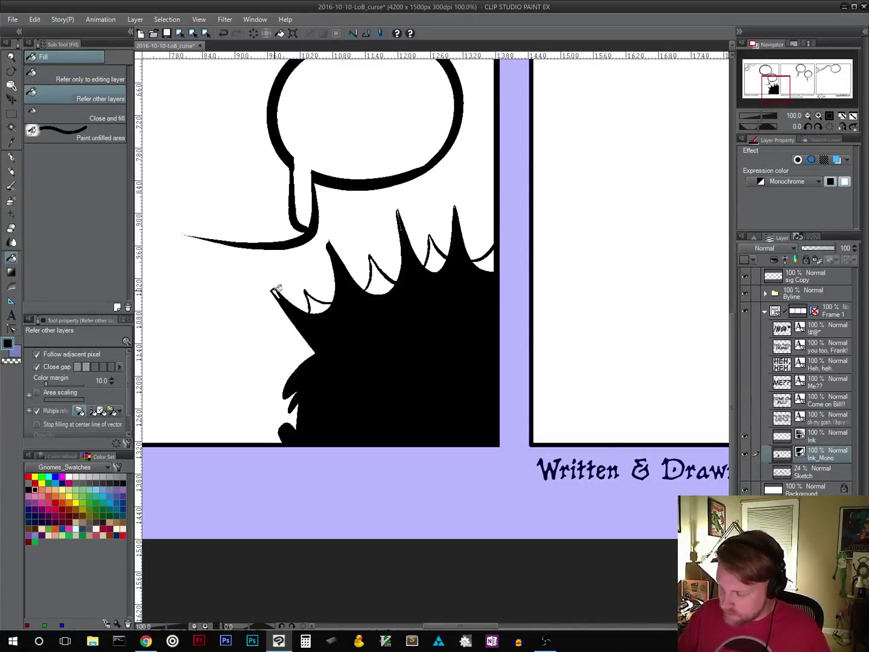
# Step: Fill the four white pockets between the large and small spikes along the shape's upper edge with black
pyautogui.click(11, 156)
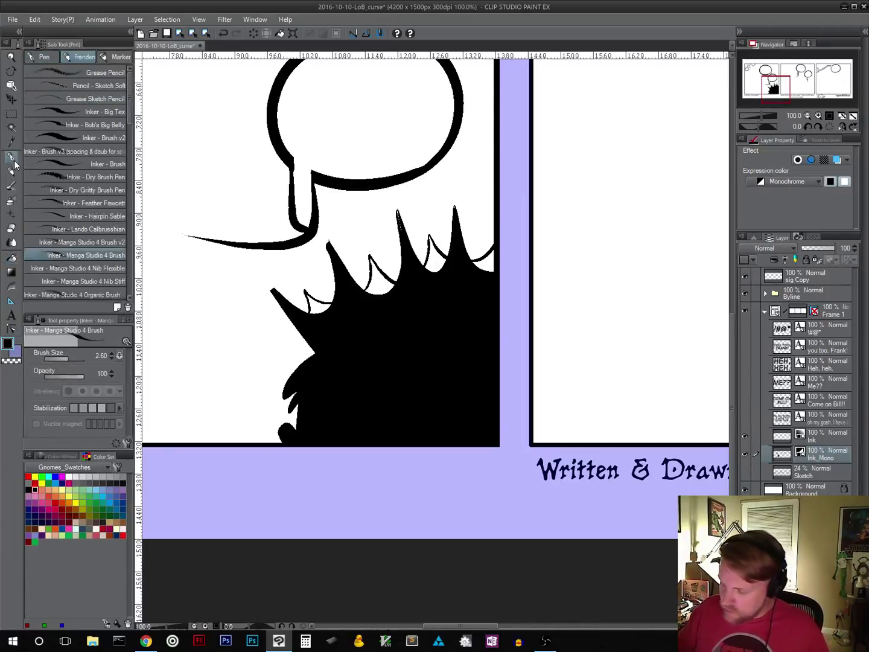
pyautogui.click(11, 258)
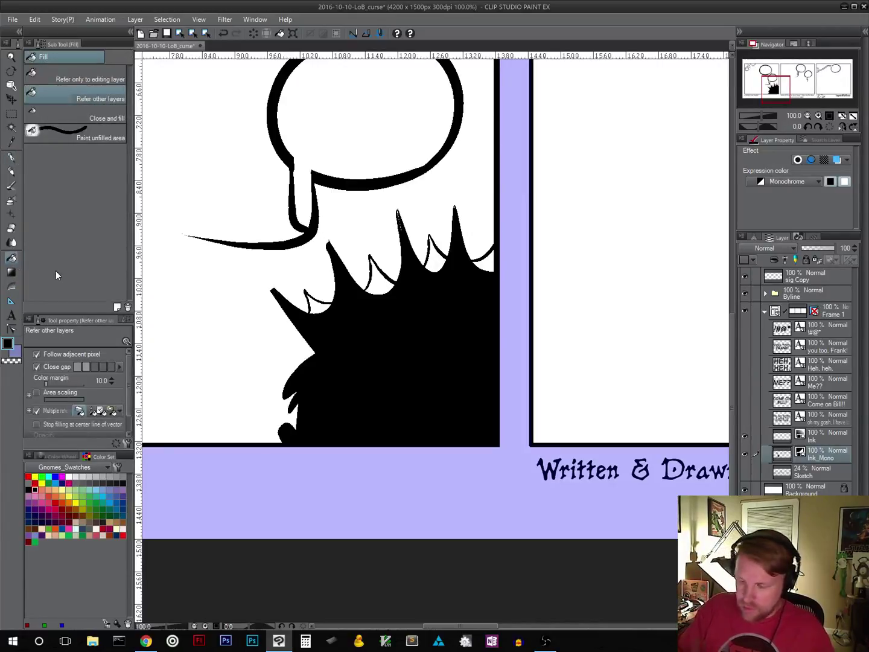
pyautogui.click(315, 302)
pyautogui.click(381, 279)
pyautogui.click(442, 257)
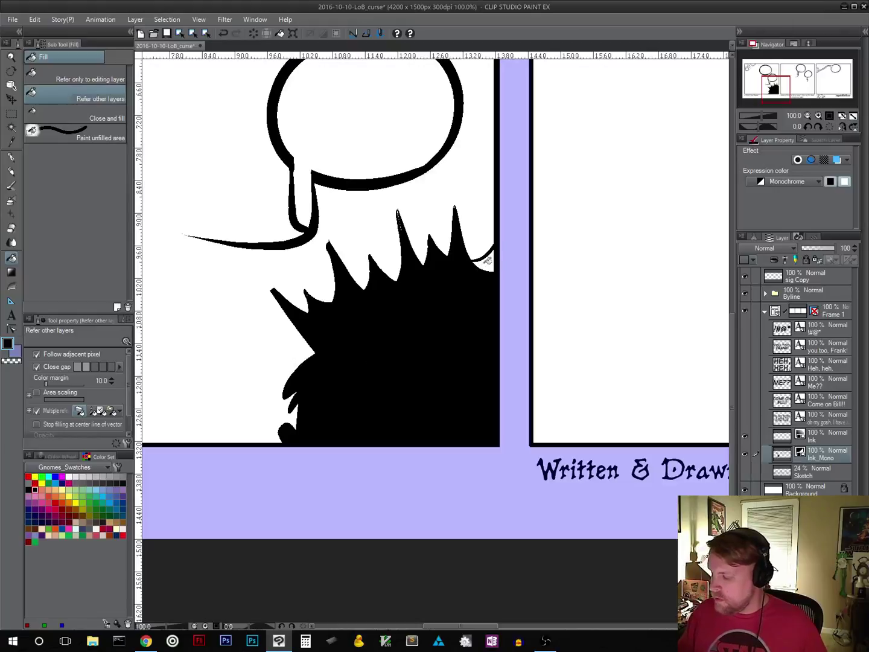
pyautogui.click(488, 259)
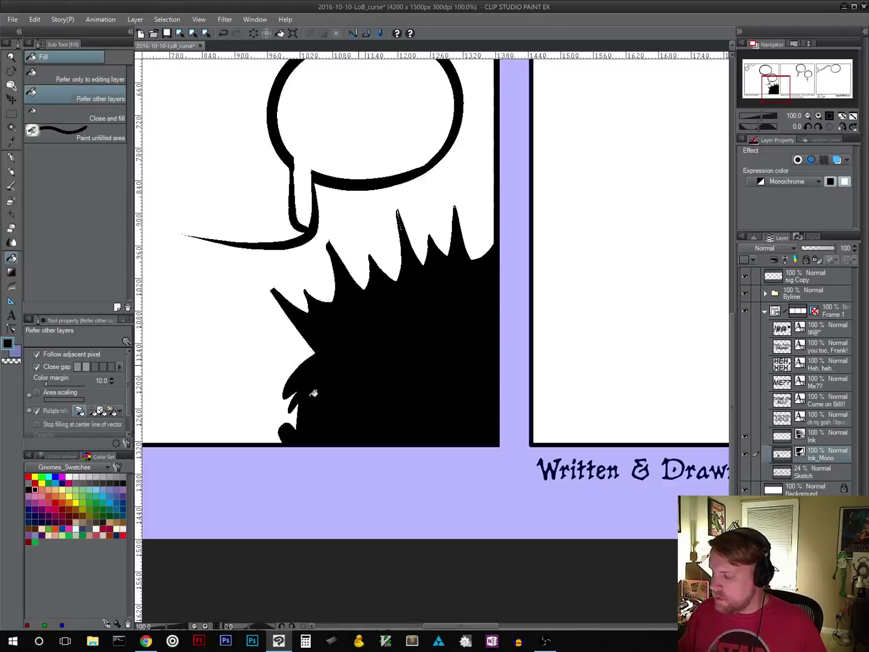
# Step: Sharpen the tips of the black shape's spikes with the Inker - Manga Studio 4 Brush and check them against the whole strip
pyautogui.click(14, 158)
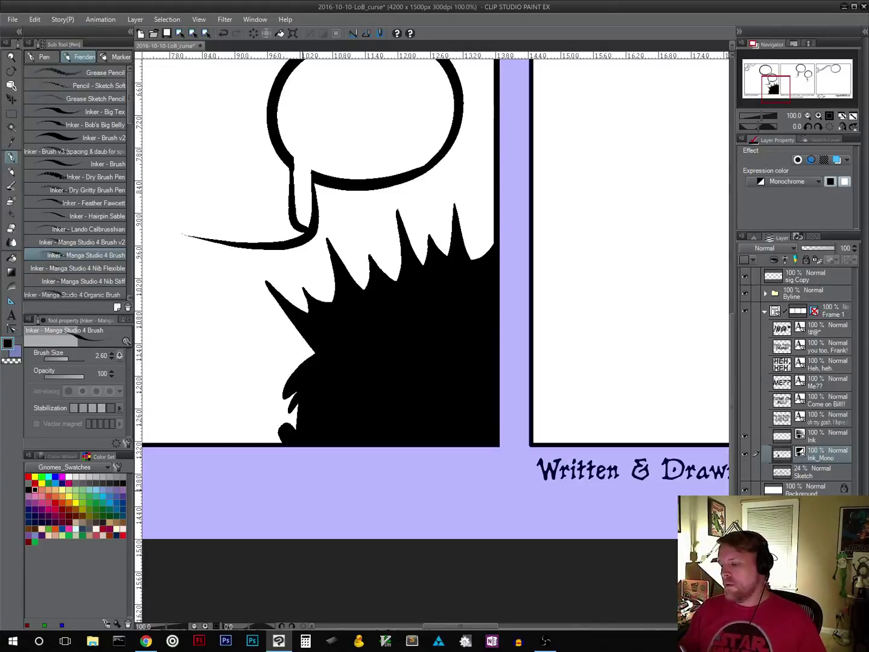
pyautogui.click(807, 115)
pyautogui.click(807, 116)
pyautogui.click(807, 116)
pyautogui.click(808, 116)
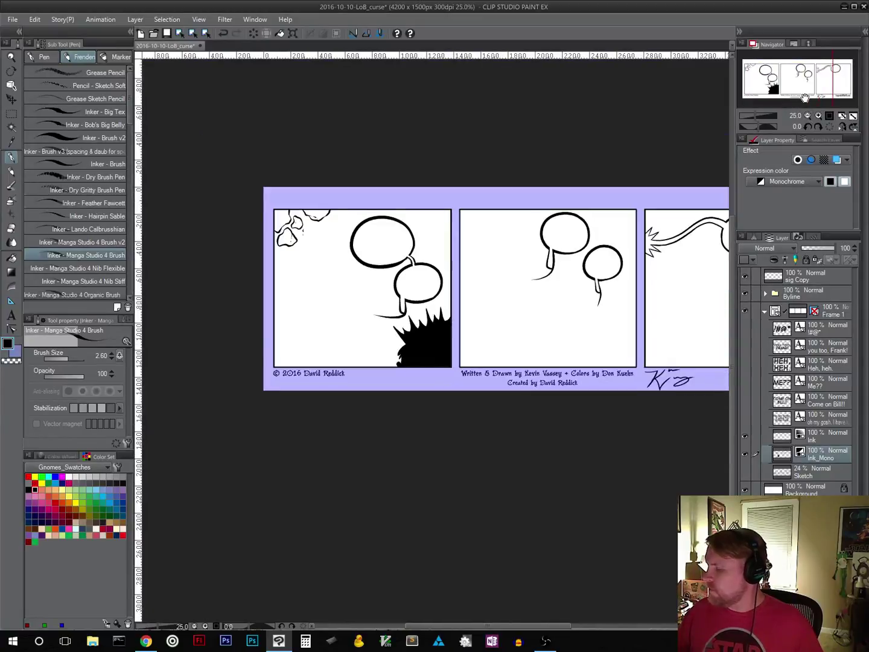
pyautogui.moveTo(798, 101); pyautogui.dragTo(803, 106)
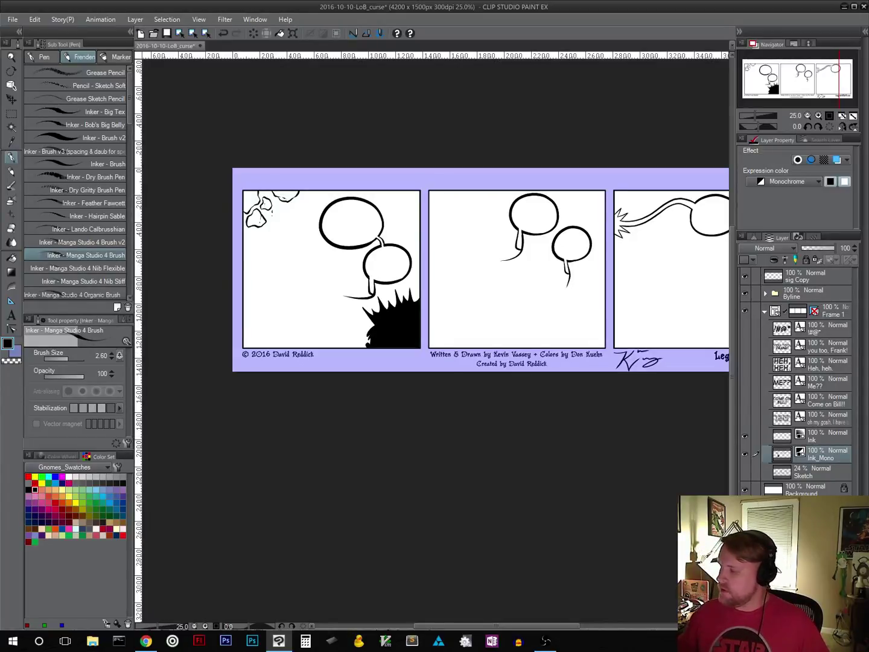
pyautogui.click(830, 116)
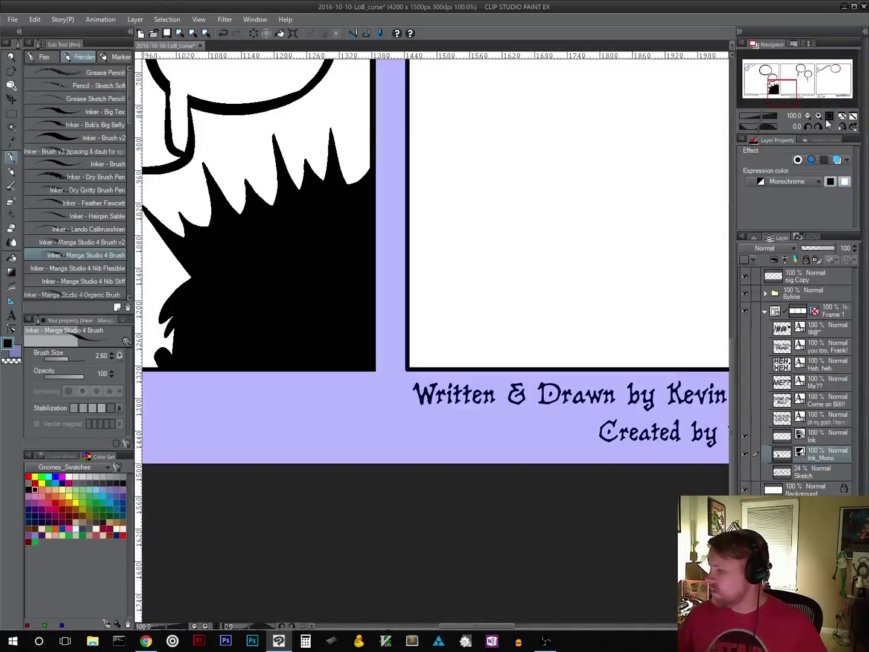
# Step: Show the Sketch layer again around the woman in the first panel and save the comic file
pyautogui.click(745, 471)
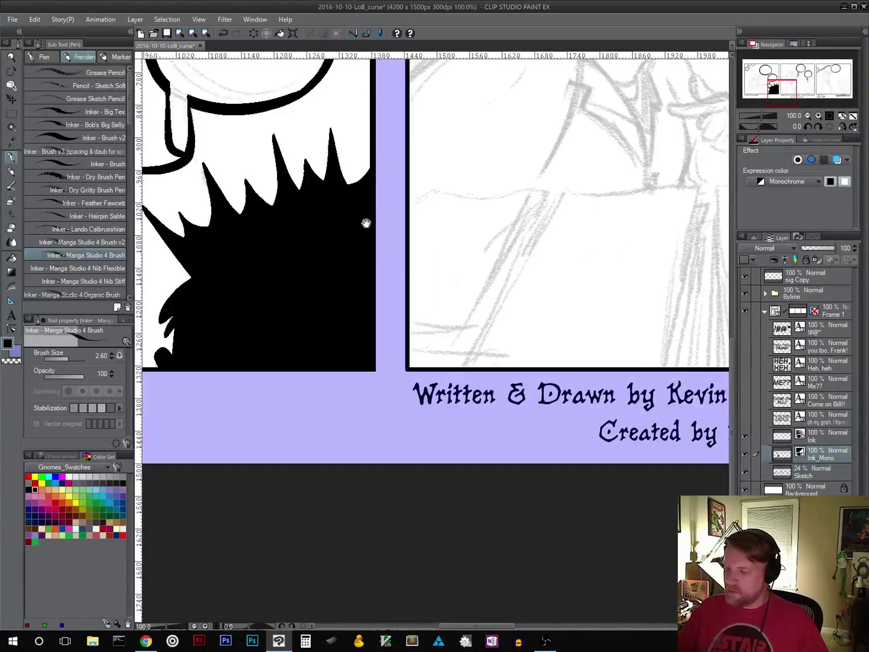
pyautogui.moveTo(365, 224); pyautogui.dragTo(674, 406)
pyautogui.moveTo(399, 525)
pyautogui.mouseDown()
pyautogui.moveTo(471, 459)
pyautogui.moveTo(511, 481)
pyautogui.moveTo(467, 482)
pyautogui.mouseUp()
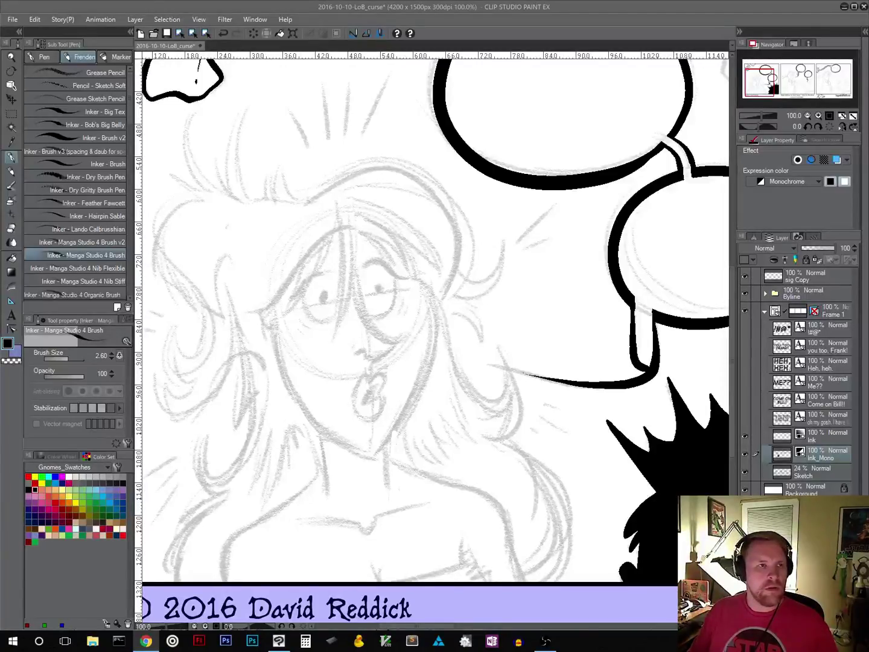
pyautogui.click(168, 33)
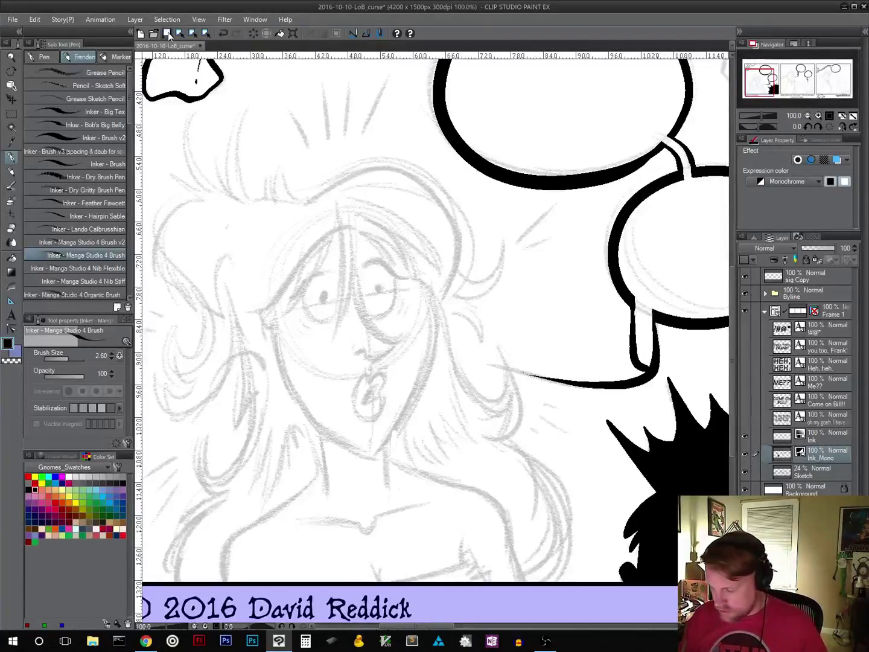
# Step: Ink the woman's ear and the left jawline from the ear down to the chin in the first panel
pyautogui.moveTo(342, 428); pyautogui.dragTo(344, 442)
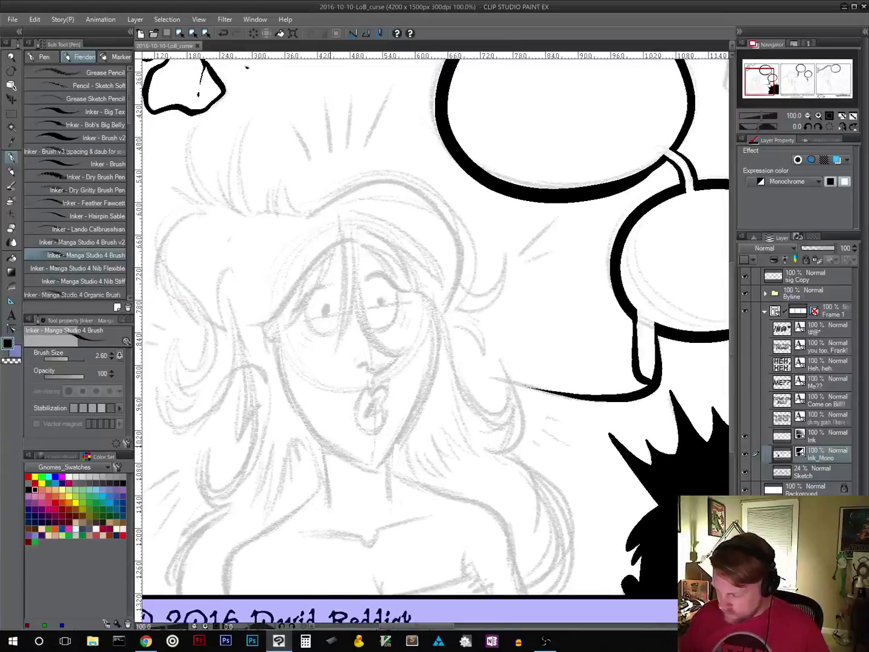
pyautogui.moveTo(262, 326); pyautogui.dragTo(276, 348)
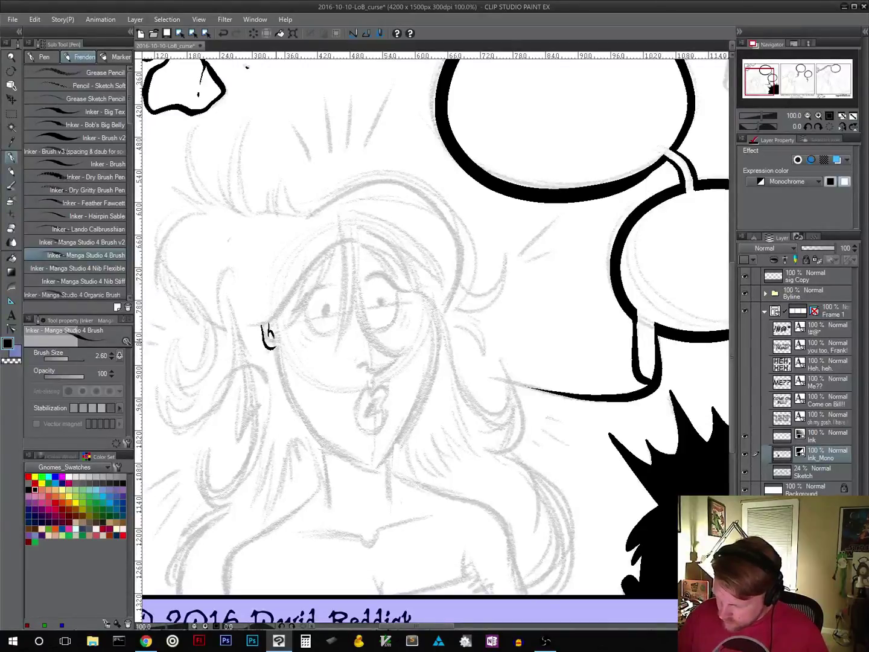
pyautogui.moveTo(276, 347)
pyautogui.mouseDown()
pyautogui.moveTo(280, 379)
pyautogui.moveTo(308, 425)
pyautogui.moveTo(347, 459)
pyautogui.moveTo(367, 465)
pyautogui.mouseUp()
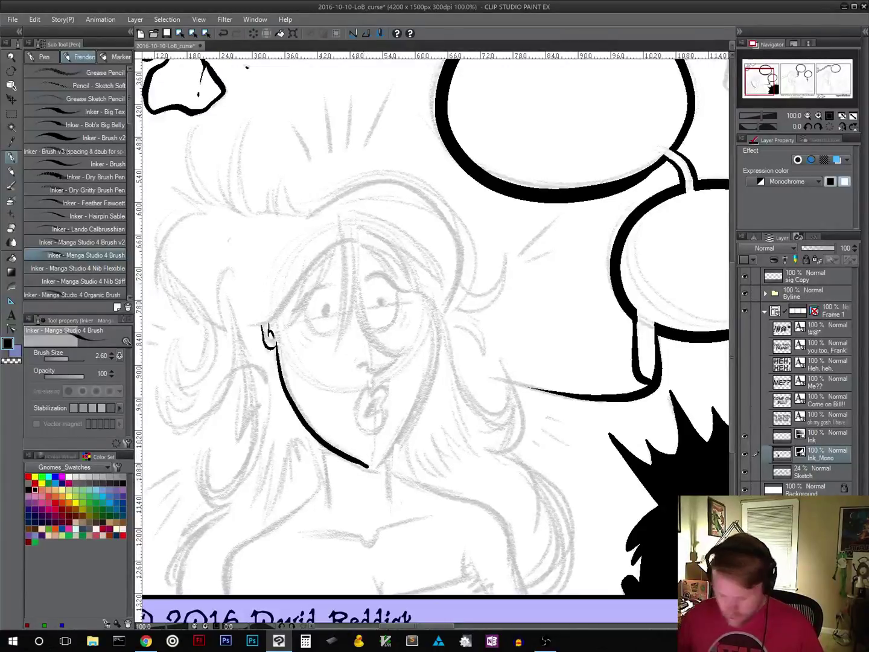
pyautogui.moveTo(450, 454); pyautogui.dragTo(445, 399)
pyautogui.moveTo(481, 453); pyautogui.dragTo(357, 501)
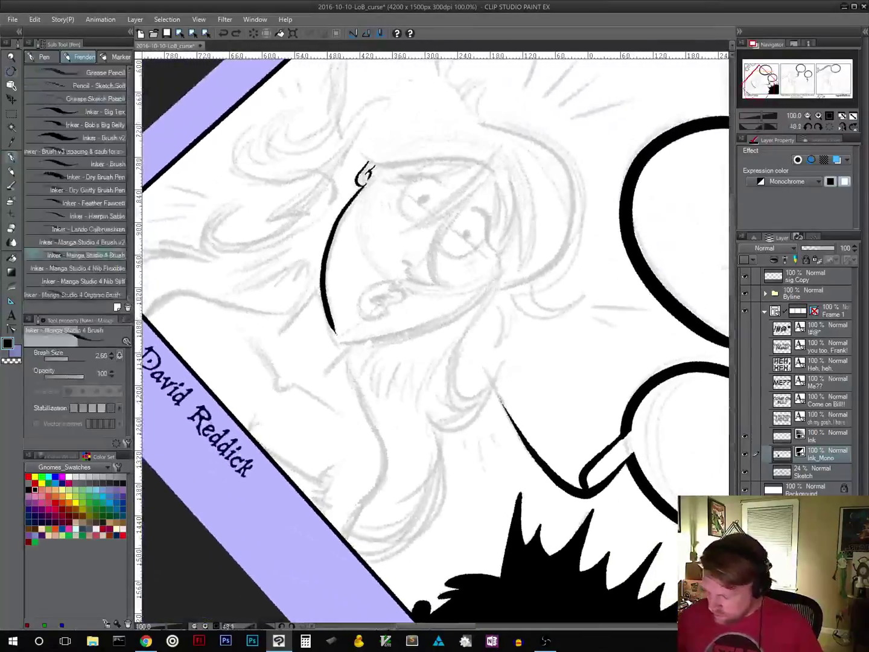
pyautogui.moveTo(333, 329); pyautogui.dragTo(339, 340)
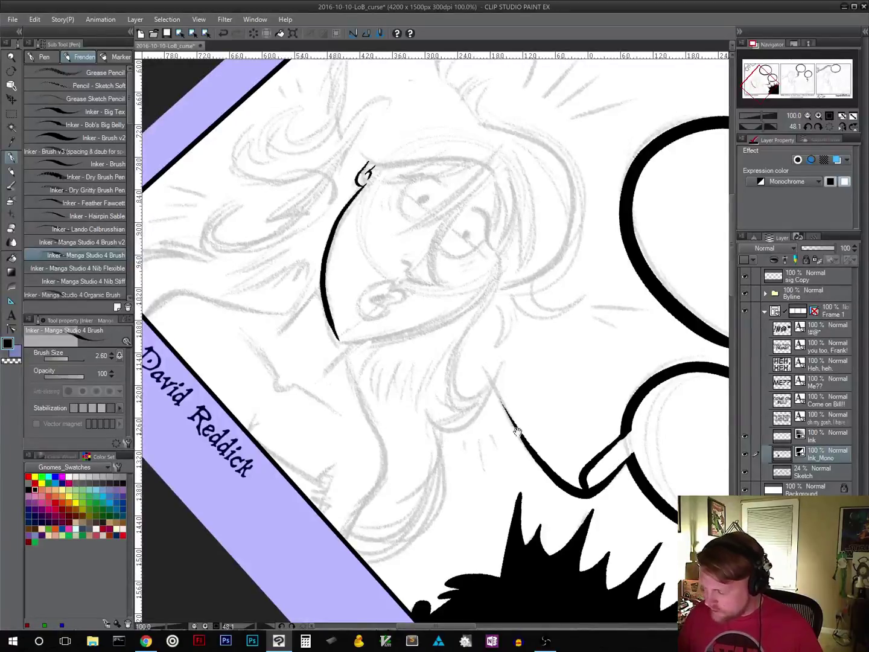
# Step: Ink the right contour of the woman's face from the brow down, and join it to the jawline at a pointed chin
pyautogui.press('r')
pyautogui.moveTo(574, 413); pyautogui.dragTo(524, 247)
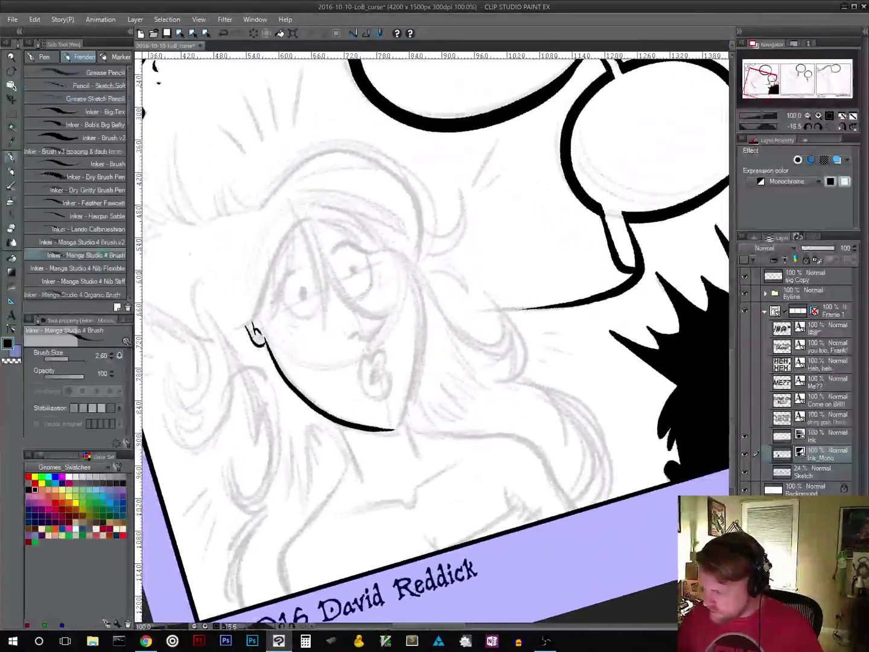
pyautogui.moveTo(393, 250)
pyautogui.mouseDown()
pyautogui.moveTo(416, 276)
pyautogui.moveTo(423, 326)
pyautogui.moveTo(403, 414)
pyautogui.moveTo(388, 433)
pyautogui.moveTo(408, 401)
pyautogui.mouseUp()
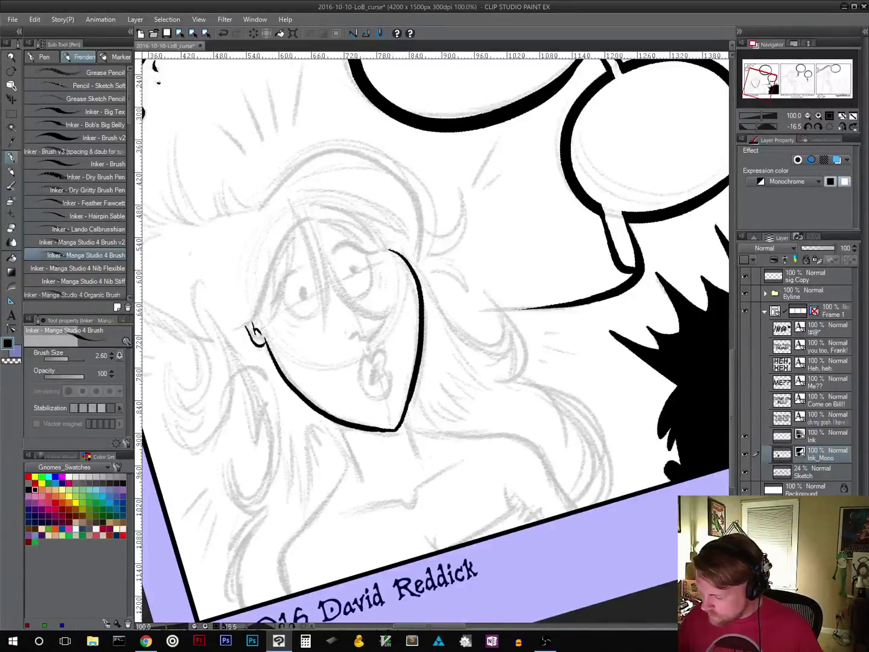
pyautogui.hotkey('shift', 'space')
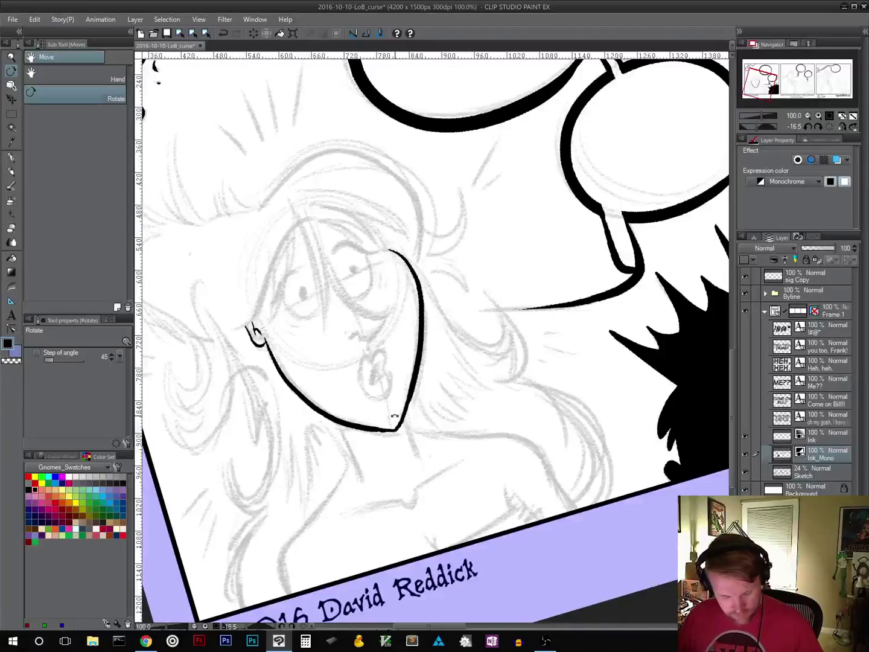
pyautogui.press('p')
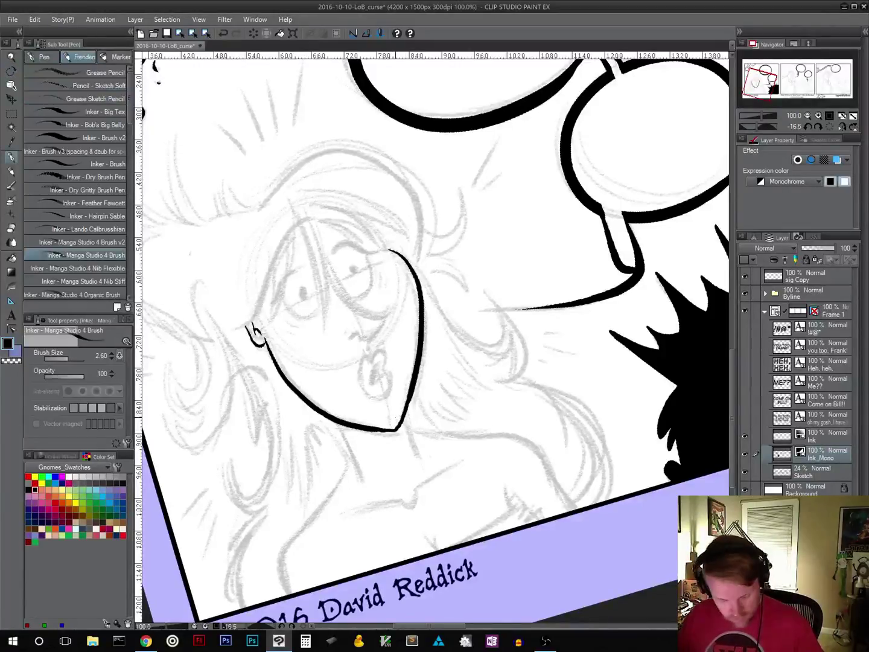
pyautogui.hotkey('ctrl', 'z')
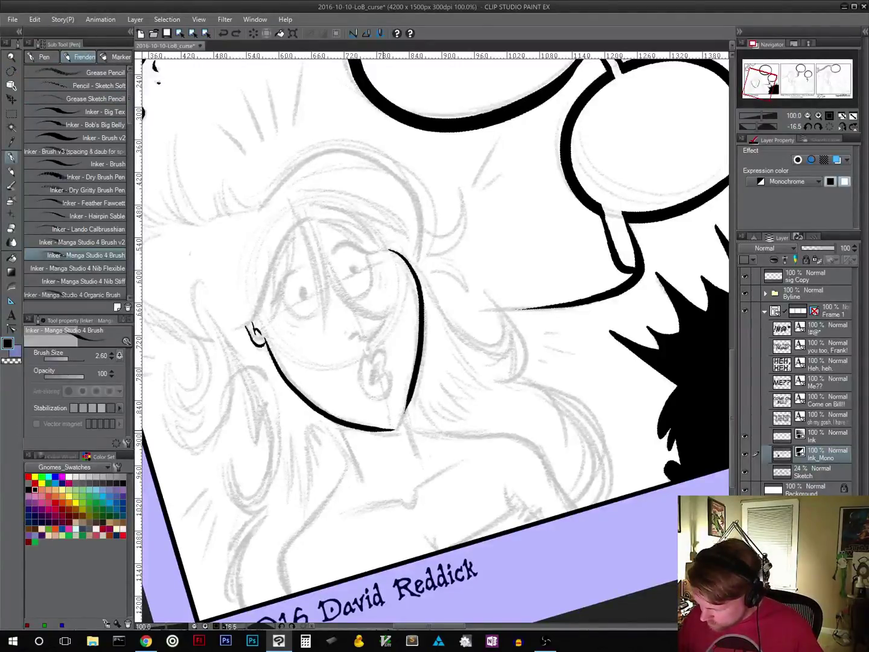
pyautogui.moveTo(396, 430); pyautogui.dragTo(406, 411)
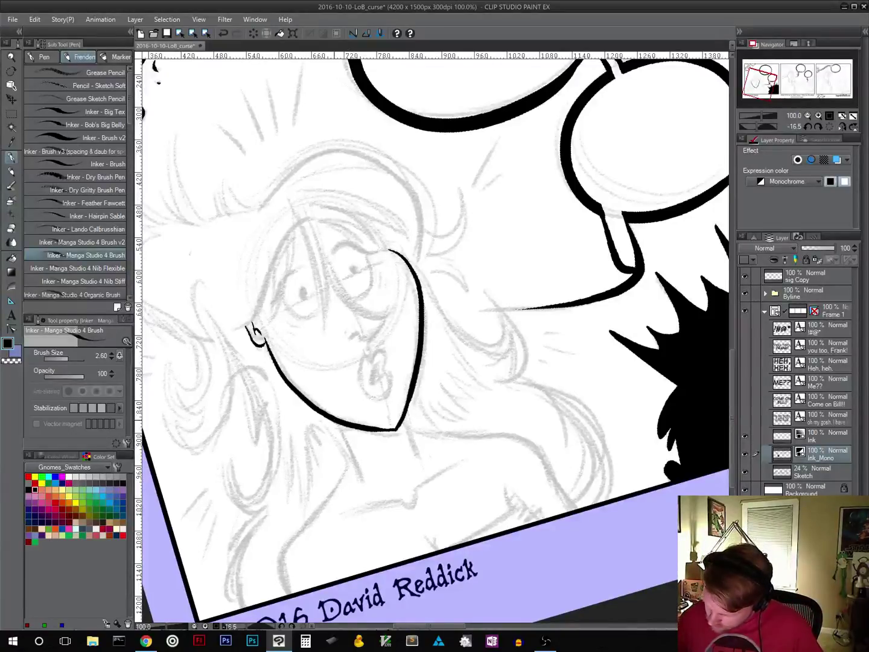
# Step: Ink the two neck lines descending from the woman's jaw, redrawing the left one slightly longer
pyautogui.moveTo(336, 424); pyautogui.dragTo(360, 475)
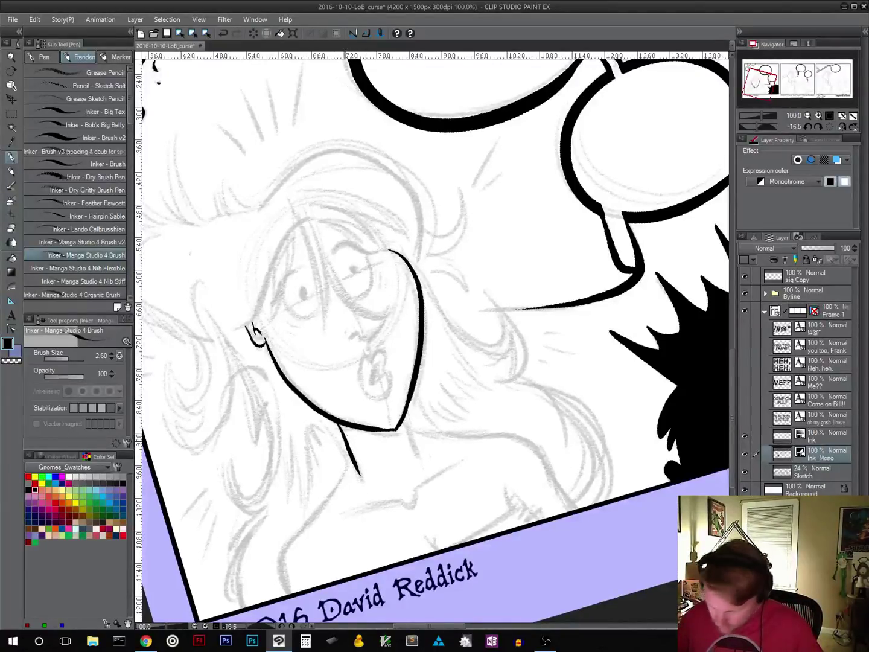
pyautogui.hotkey('ctrl', 'z')
pyautogui.moveTo(340, 426); pyautogui.dragTo(361, 481)
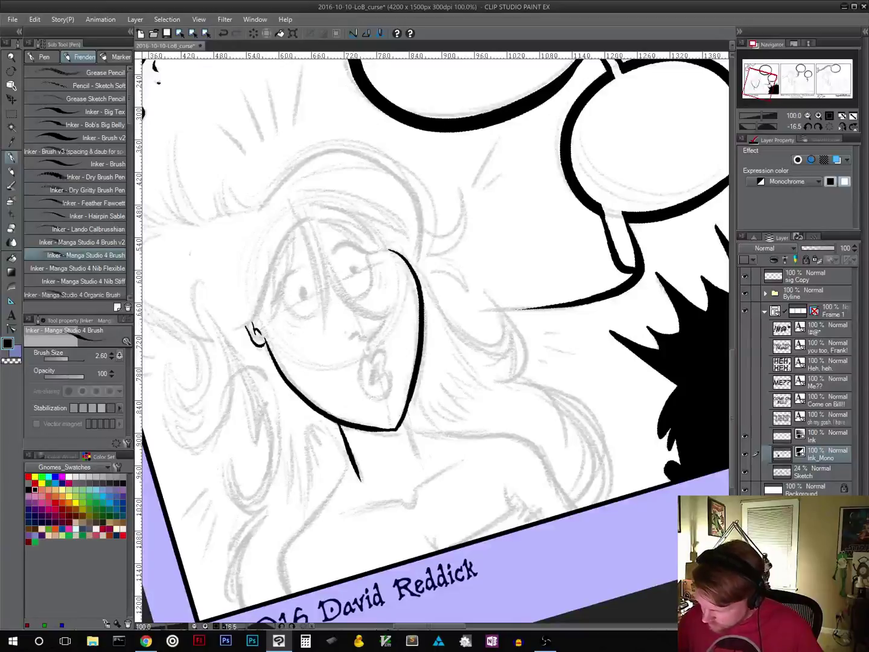
pyautogui.moveTo(405, 415); pyautogui.dragTo(420, 459)
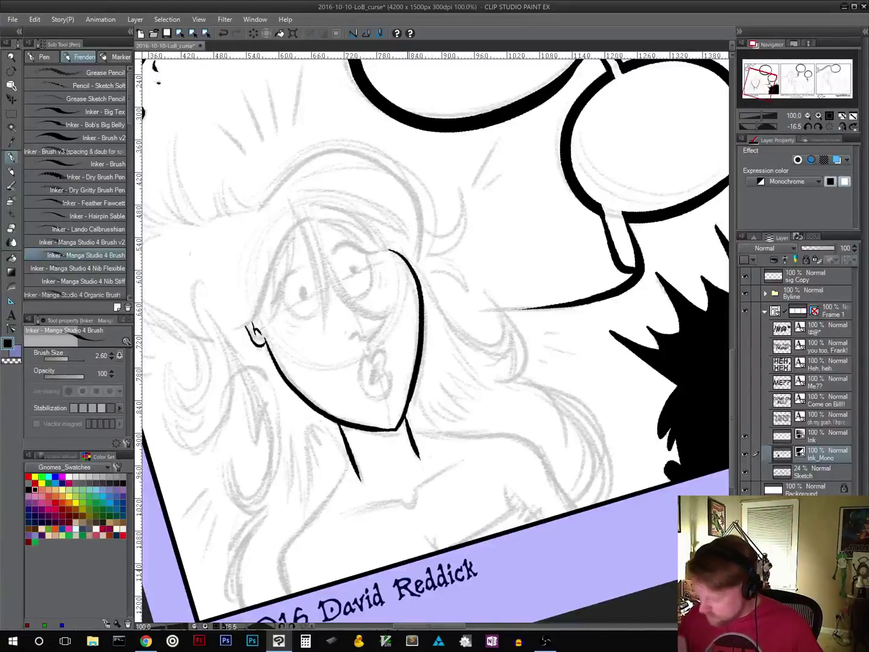
# Step: Ink a solid black shadow beneath the woman's chin, ending in a few short hatch lines on the neck
pyautogui.moveTo(500, 460)
pyautogui.mouseDown()
pyautogui.moveTo(530, 383)
pyautogui.moveTo(502, 372)
pyautogui.mouseUp()
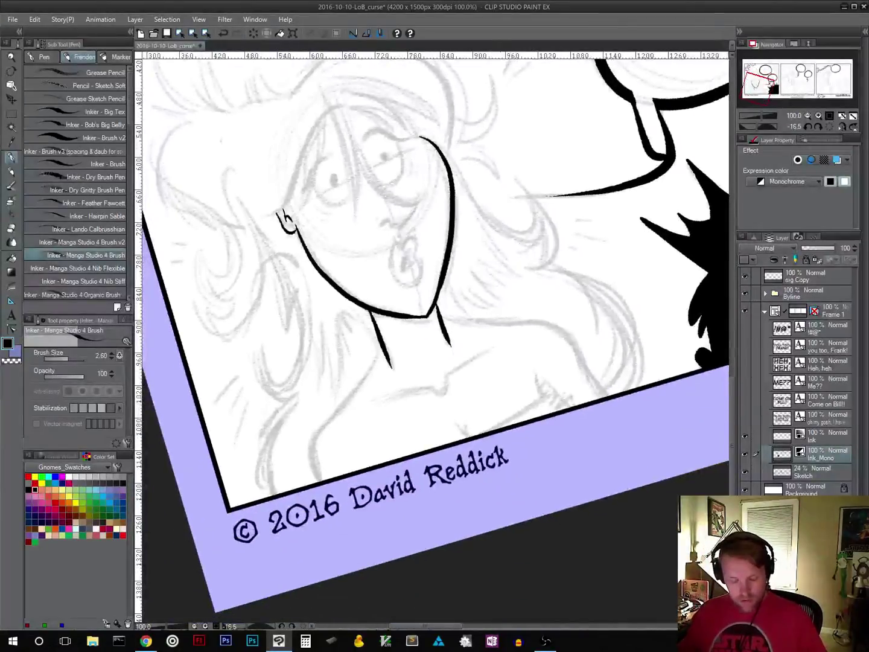
pyautogui.moveTo(468, 405); pyautogui.dragTo(539, 329)
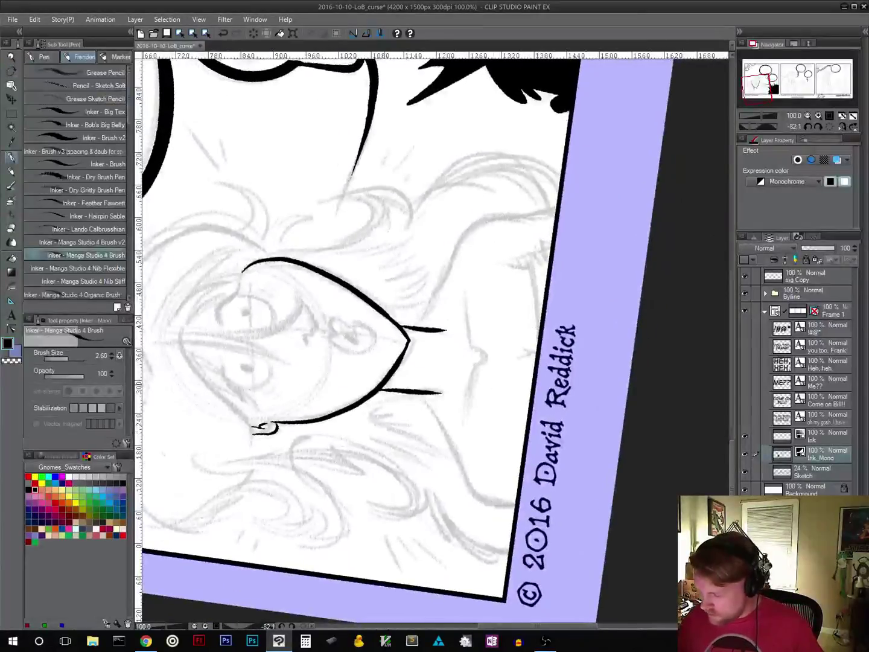
pyautogui.moveTo(385, 386)
pyautogui.mouseDown()
pyautogui.moveTo(410, 357)
pyautogui.moveTo(388, 382)
pyautogui.moveTo(404, 374)
pyautogui.moveTo(399, 386)
pyautogui.mouseUp()
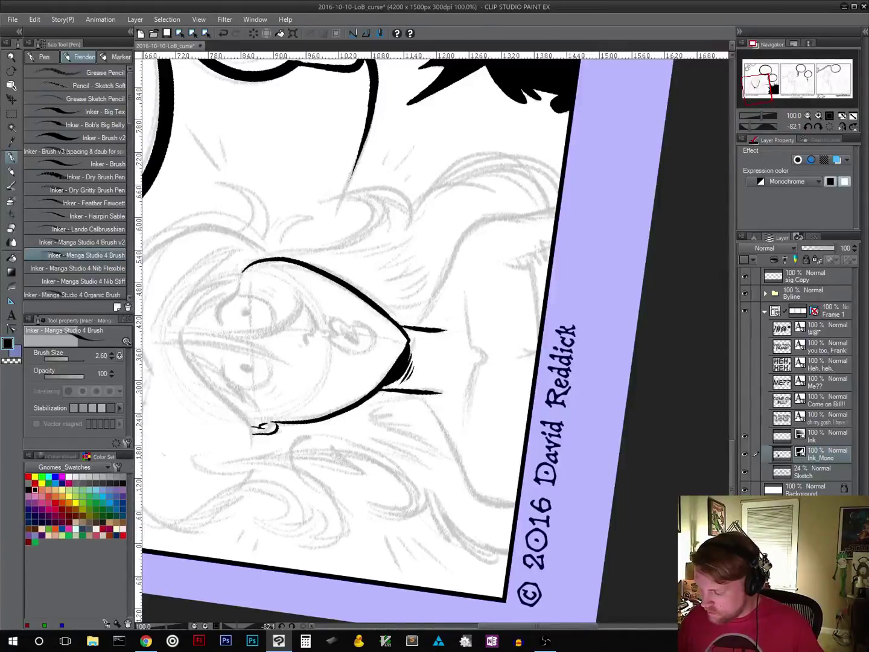
# Step: Ink the woman's two collarbone lines with a small rounded notch between them at the base of the neck
pyautogui.moveTo(469, 418); pyautogui.dragTo(473, 368)
pyautogui.press('r')
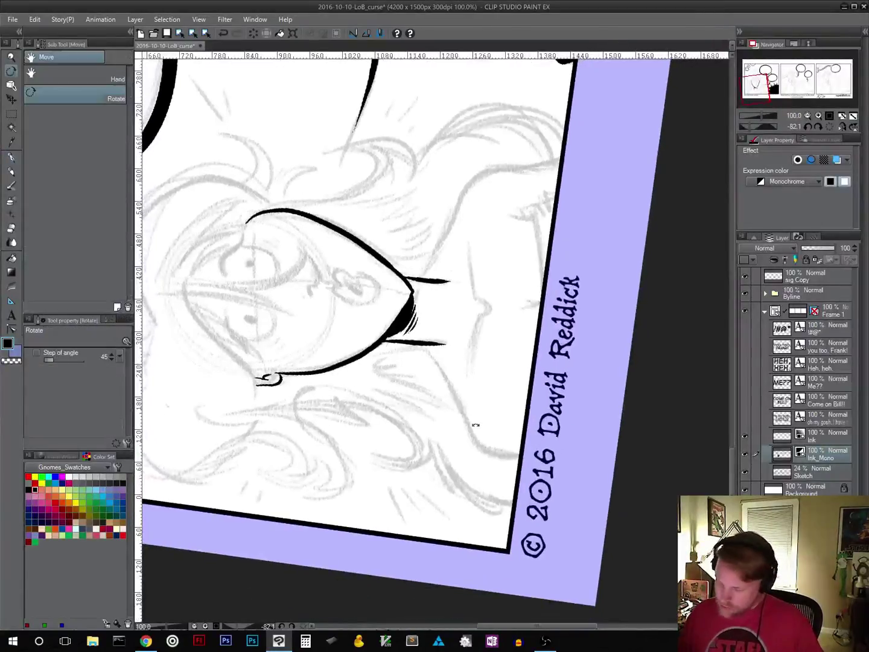
pyautogui.moveTo(476, 426); pyautogui.dragTo(458, 401)
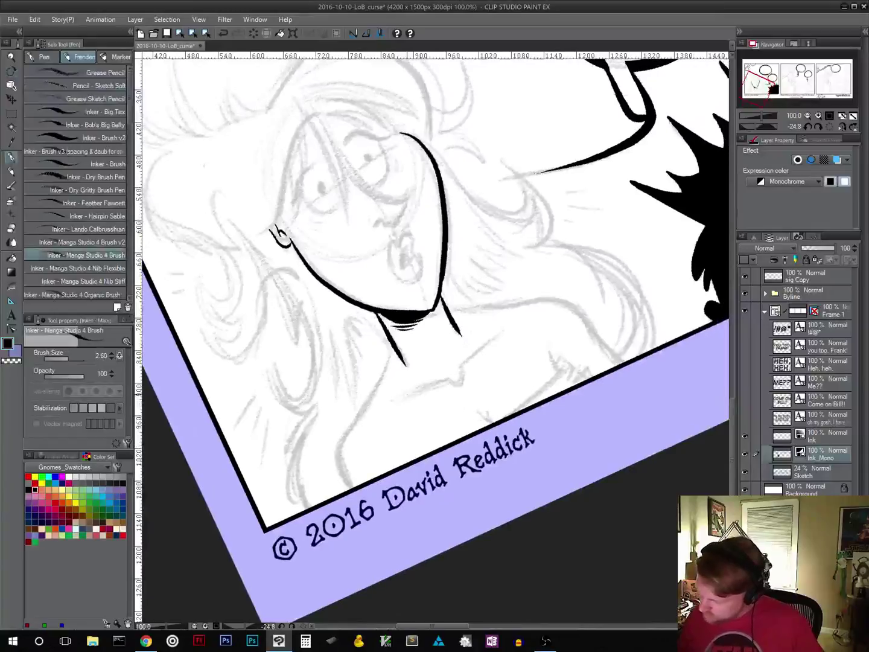
pyautogui.moveTo(401, 397); pyautogui.dragTo(445, 381)
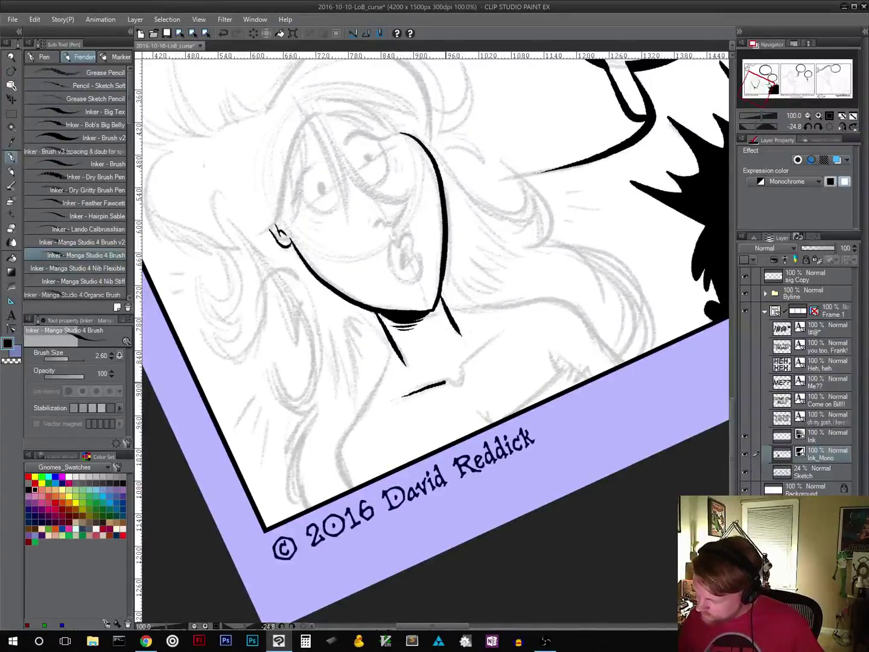
pyautogui.hotkey('ctrl', 'z')
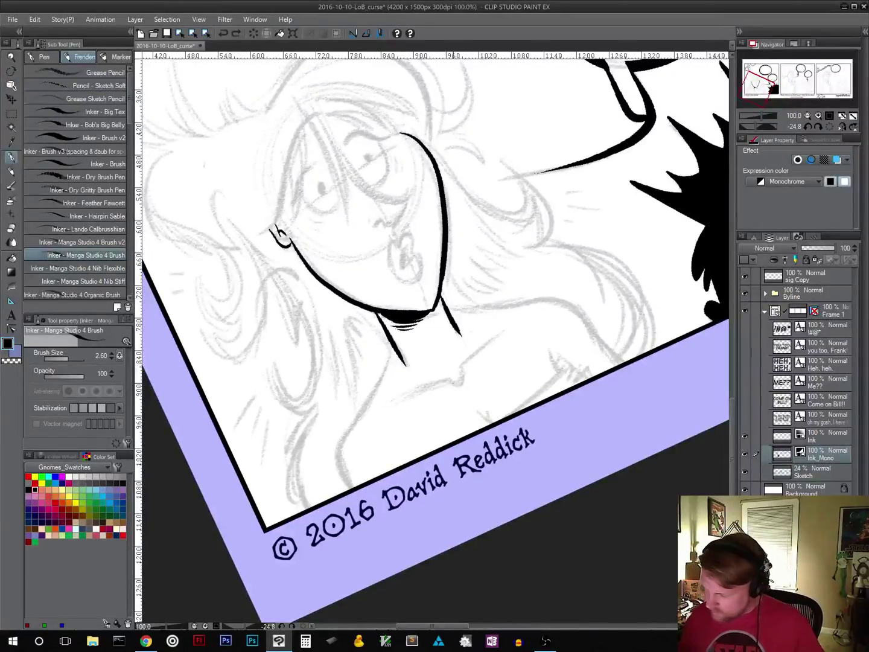
pyautogui.hotkey('shift', 'space')
pyautogui.moveTo(508, 381)
pyautogui.mouseDown()
pyautogui.moveTo(511, 313)
pyautogui.moveTo(496, 284)
pyautogui.mouseUp()
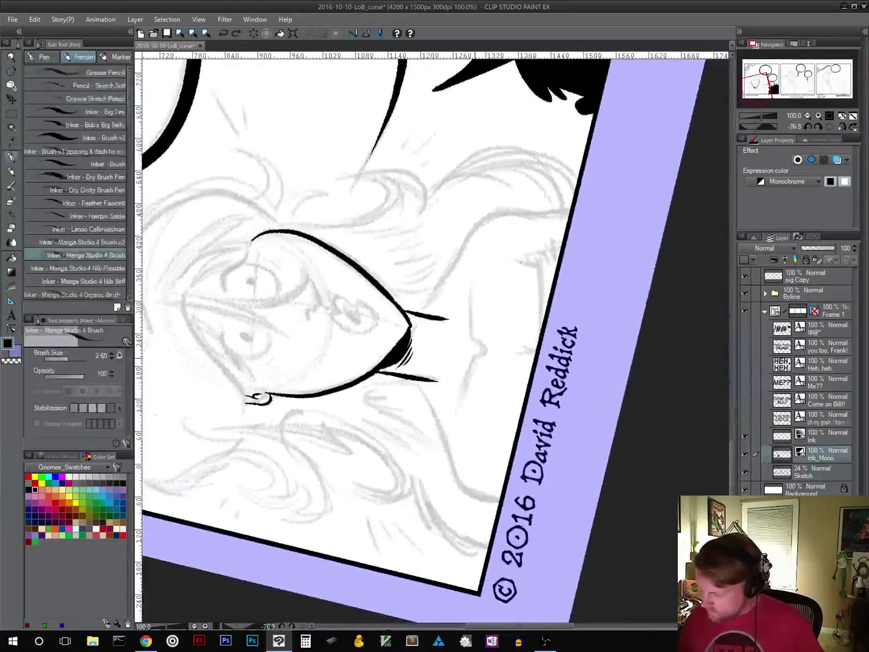
pyautogui.moveTo(475, 342)
pyautogui.mouseDown()
pyautogui.moveTo(485, 354)
pyautogui.moveTo(462, 399)
pyautogui.mouseUp()
pyautogui.moveTo(470, 291); pyautogui.dragTo(474, 342)
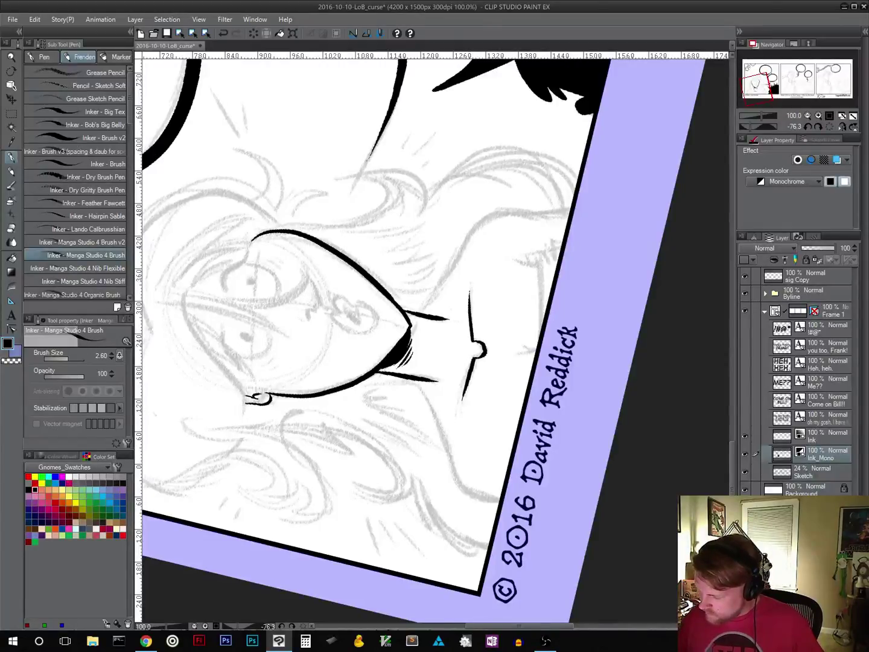
# Step: Ink both shoulder contours of the woman, curving from the neck down to the first panel's lower border
pyautogui.moveTo(473, 472); pyautogui.dragTo(375, 423)
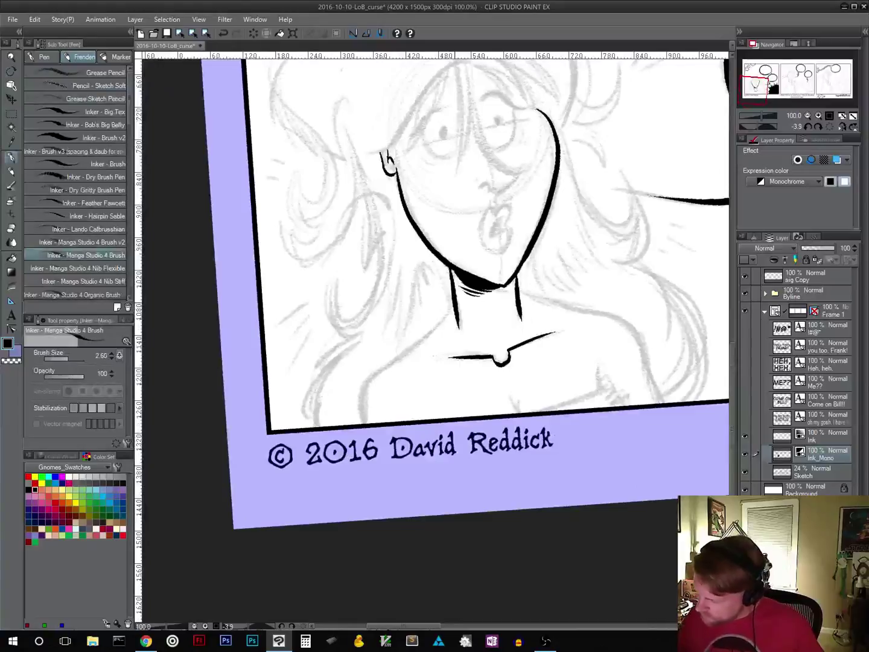
pyautogui.moveTo(454, 301)
pyautogui.mouseDown()
pyautogui.moveTo(445, 319)
pyautogui.moveTo(391, 361)
pyautogui.moveTo(361, 403)
pyautogui.moveTo(361, 423)
pyautogui.mouseUp()
pyautogui.moveTo(572, 419); pyautogui.dragTo(477, 446)
pyautogui.moveTo(568, 452)
pyautogui.mouseDown()
pyautogui.moveTo(581, 433)
pyautogui.moveTo(522, 497)
pyautogui.moveTo(425, 509)
pyautogui.moveTo(374, 483)
pyautogui.moveTo(498, 466)
pyautogui.moveTo(462, 401)
pyautogui.moveTo(452, 329)
pyautogui.mouseUp()
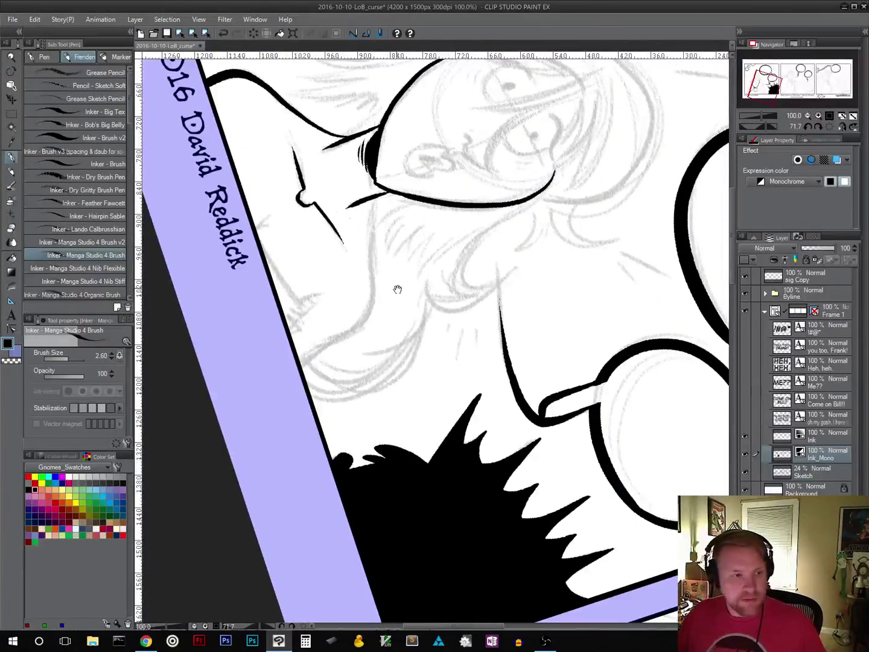
pyautogui.moveTo(398, 289); pyautogui.dragTo(437, 310)
pyautogui.moveTo(416, 219)
pyautogui.mouseDown()
pyautogui.moveTo(409, 315)
pyautogui.moveTo(389, 356)
pyautogui.moveTo(361, 367)
pyautogui.moveTo(342, 393)
pyautogui.mouseUp()
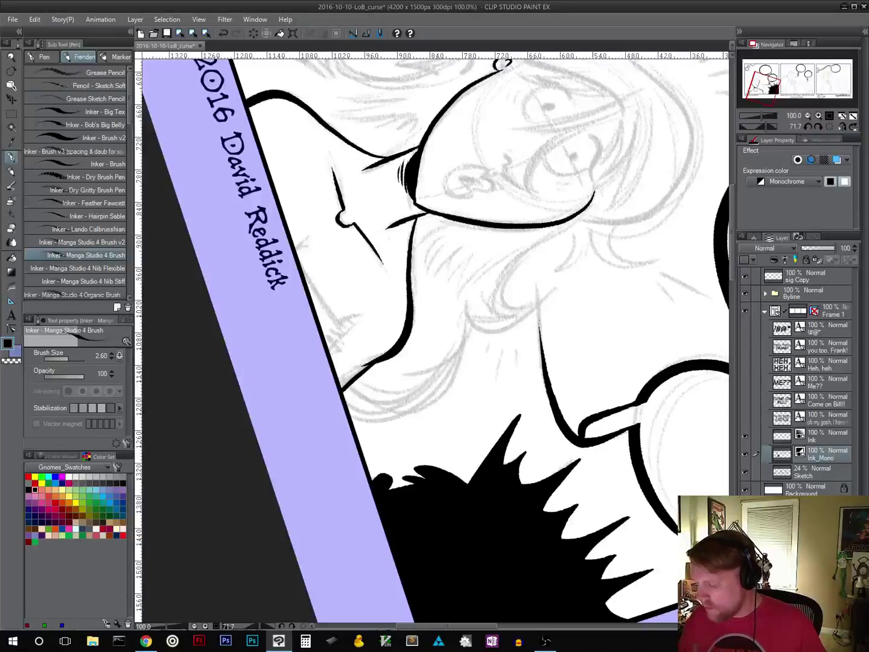
# Step: Ink the small V-shaped cleavage mark, the garment's neckline and the armpit fold just above the panel's lower border
pyautogui.moveTo(486, 348); pyautogui.dragTo(497, 436)
pyautogui.hotkey('shift', 'space')
pyautogui.moveTo(573, 436)
pyautogui.mouseDown()
pyautogui.moveTo(619, 317)
pyautogui.moveTo(551, 218)
pyautogui.moveTo(472, 252)
pyautogui.mouseUp()
pyautogui.moveTo(518, 486); pyautogui.dragTo(430, 418)
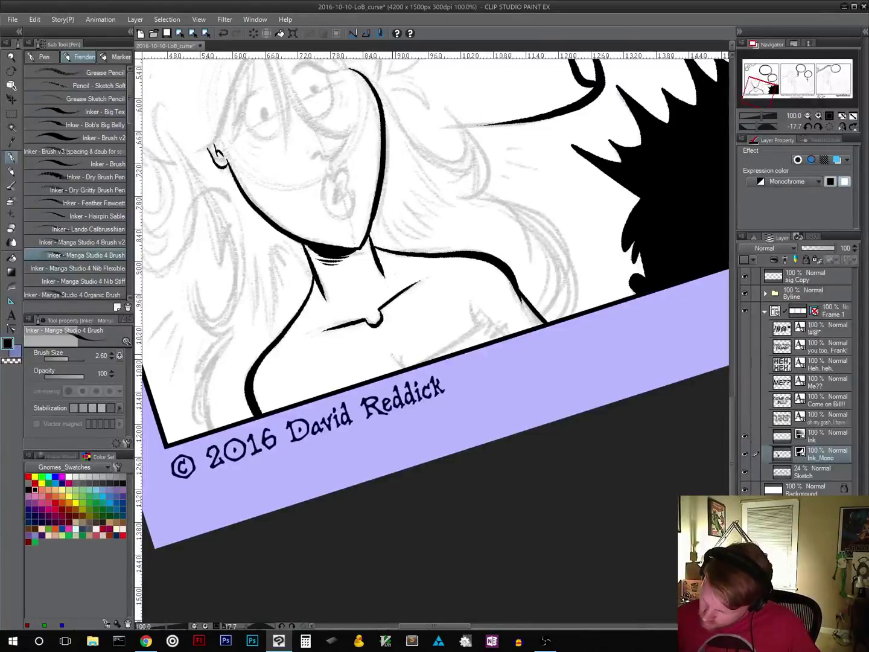
pyautogui.moveTo(393, 355); pyautogui.dragTo(403, 368)
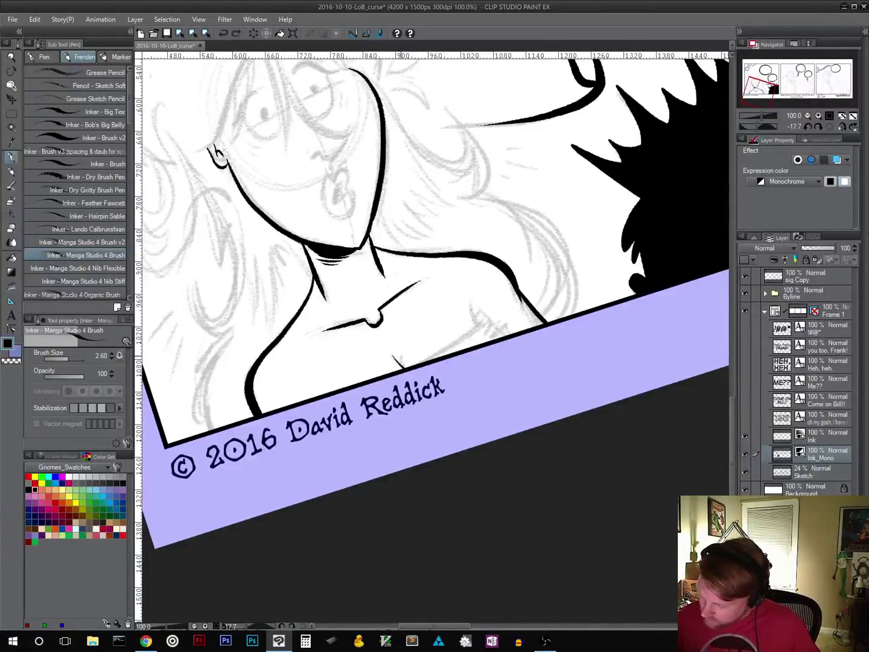
pyautogui.moveTo(402, 355); pyautogui.dragTo(400, 366)
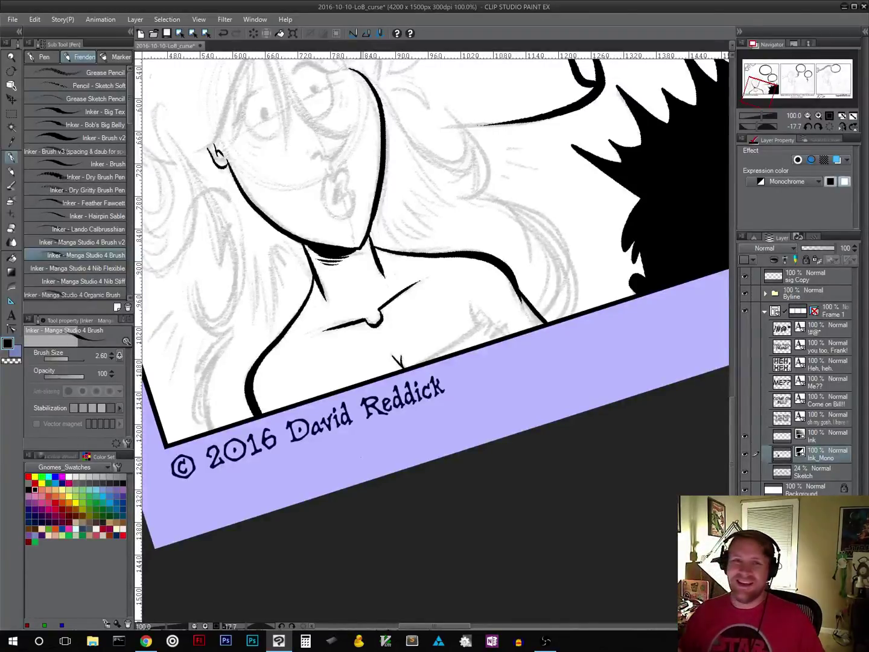
pyautogui.moveTo(482, 366)
pyautogui.mouseDown()
pyautogui.moveTo(463, 387)
pyautogui.moveTo(452, 358)
pyautogui.moveTo(472, 342)
pyautogui.moveTo(488, 359)
pyautogui.mouseUp()
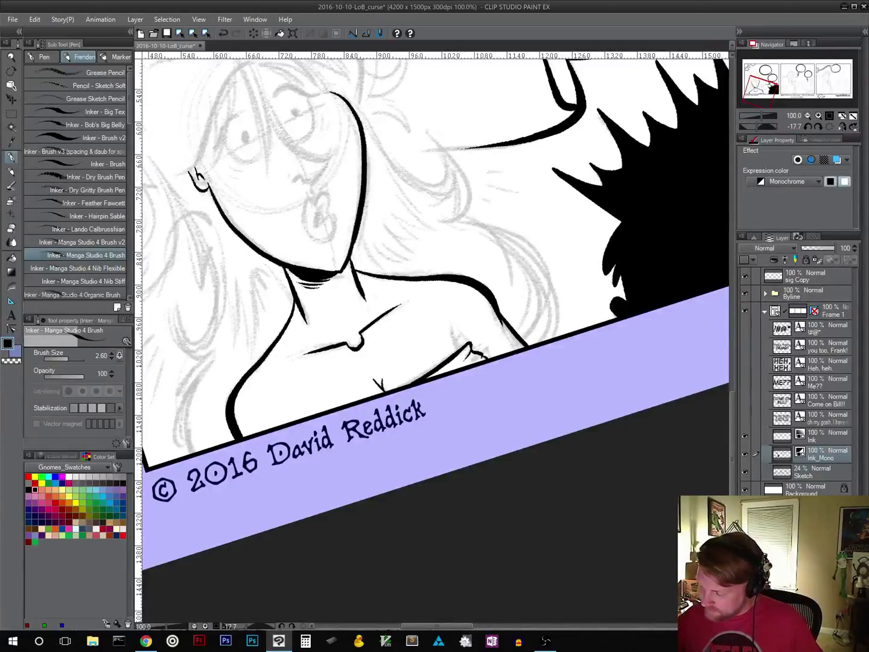
pyautogui.moveTo(455, 322)
pyautogui.mouseDown()
pyautogui.moveTo(467, 345)
pyautogui.moveTo(603, 439)
pyautogui.mouseUp()
# Step: Ink the curved bridge line and the nostril of the woman's nose, redrawing the nostril slightly farther left
pyautogui.moveTo(530, 331)
pyautogui.mouseDown()
pyautogui.moveTo(538, 344)
pyautogui.moveTo(490, 422)
pyautogui.mouseUp()
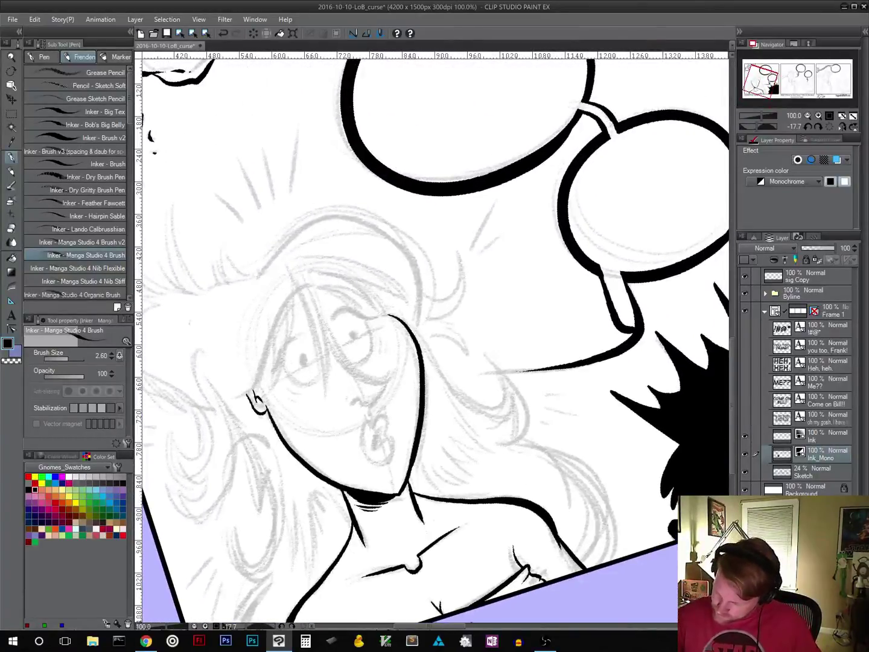
pyautogui.moveTo(329, 331)
pyautogui.mouseDown()
pyautogui.moveTo(345, 365)
pyautogui.moveTo(387, 383)
pyautogui.mouseUp()
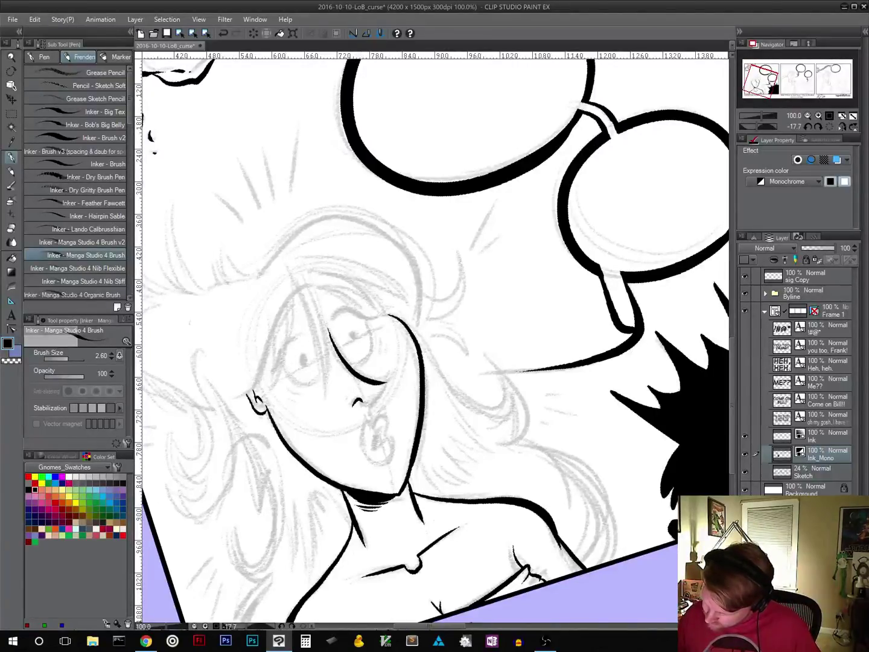
pyautogui.moveTo(372, 404); pyautogui.dragTo(377, 401)
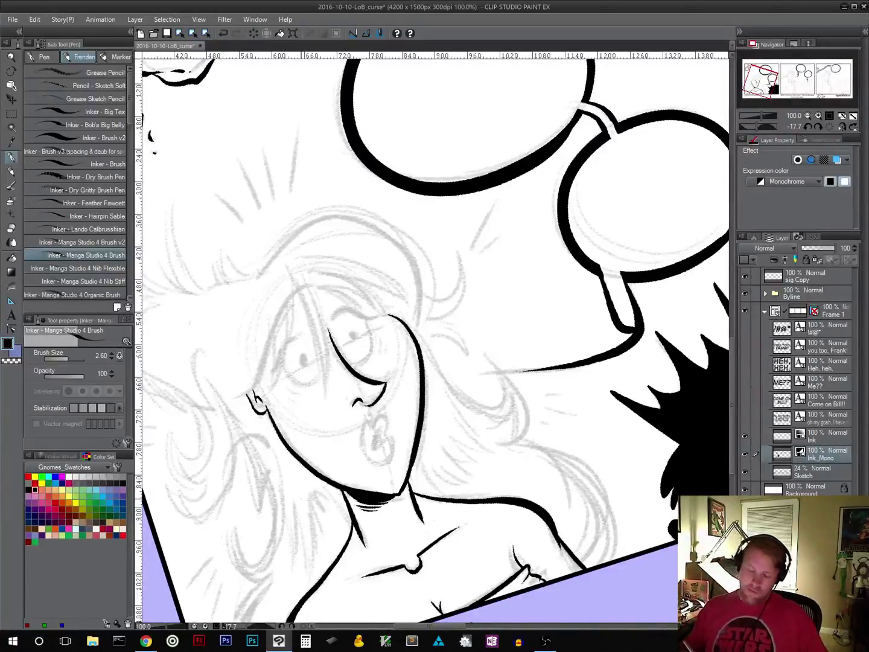
pyautogui.hotkey('ctrl', 'z')
pyautogui.hotkey('ctrl', 'z')
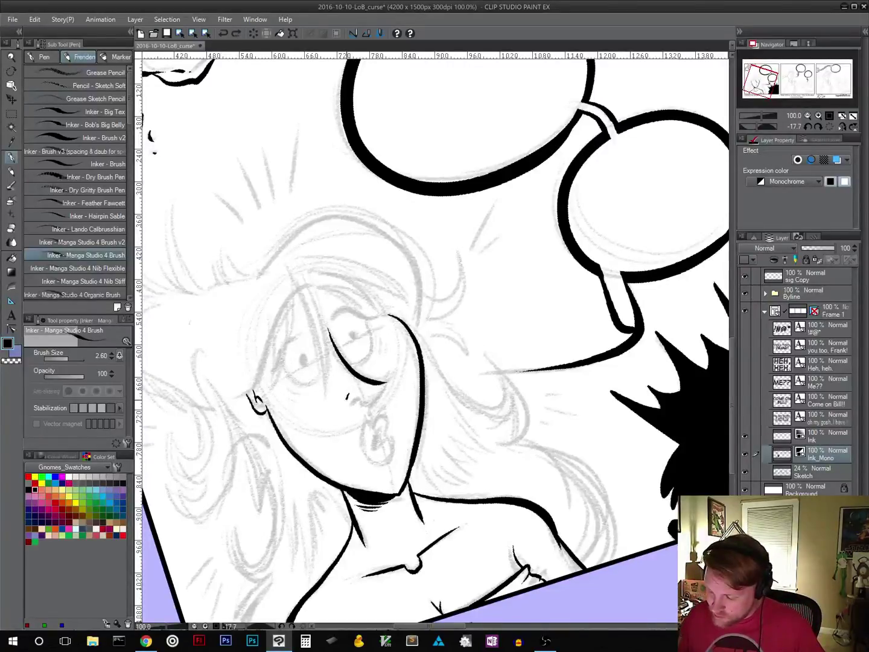
pyautogui.moveTo(347, 401); pyautogui.dragTo(385, 384)
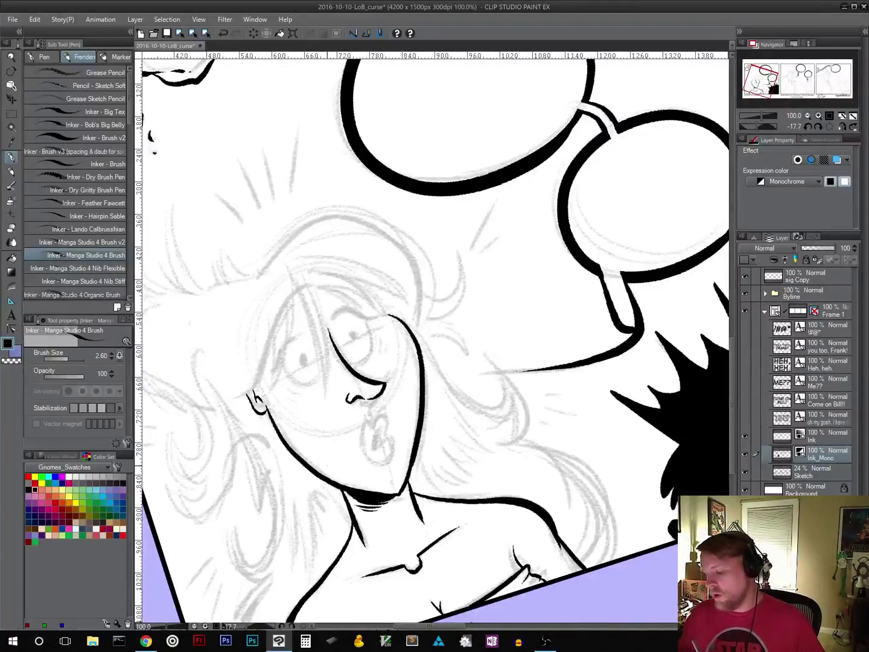
# Step: Redraw the tip of the woman's nose as a short curve hooking back from the bridge line toward the nostril
pyautogui.hotkey('ctrl', 'z')
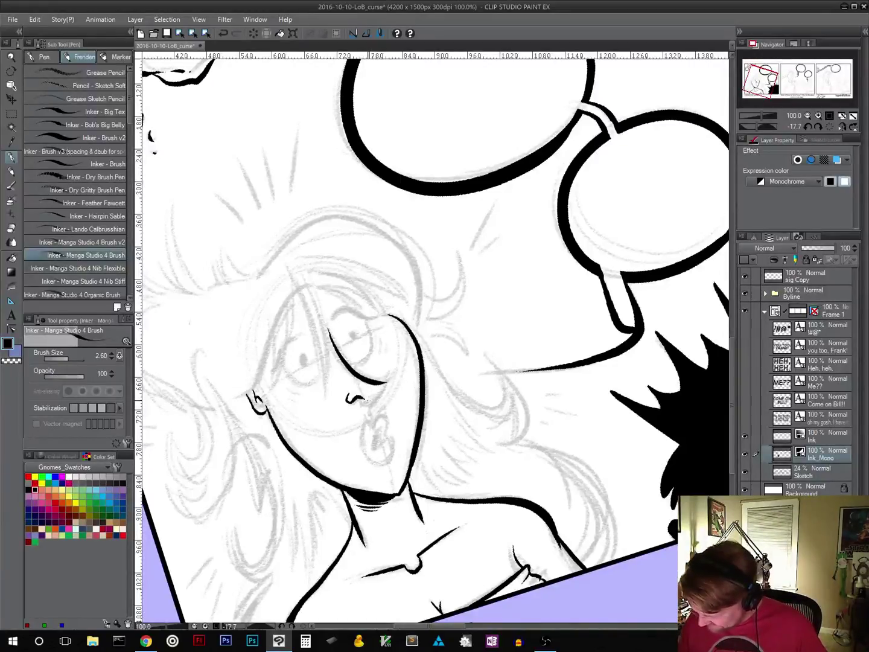
pyautogui.moveTo(375, 395); pyautogui.dragTo(385, 384)
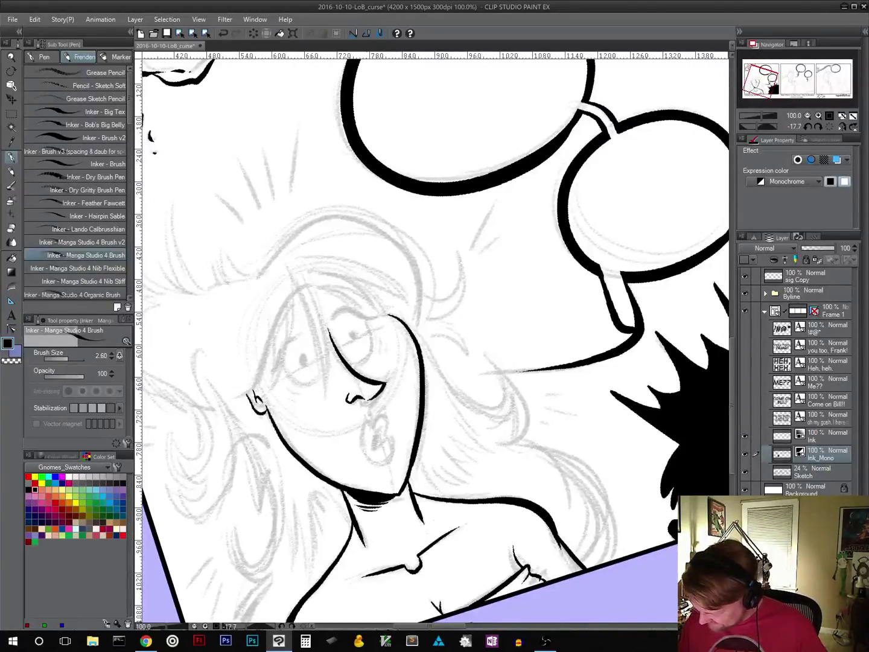
pyautogui.moveTo(460, 420); pyautogui.dragTo(479, 405)
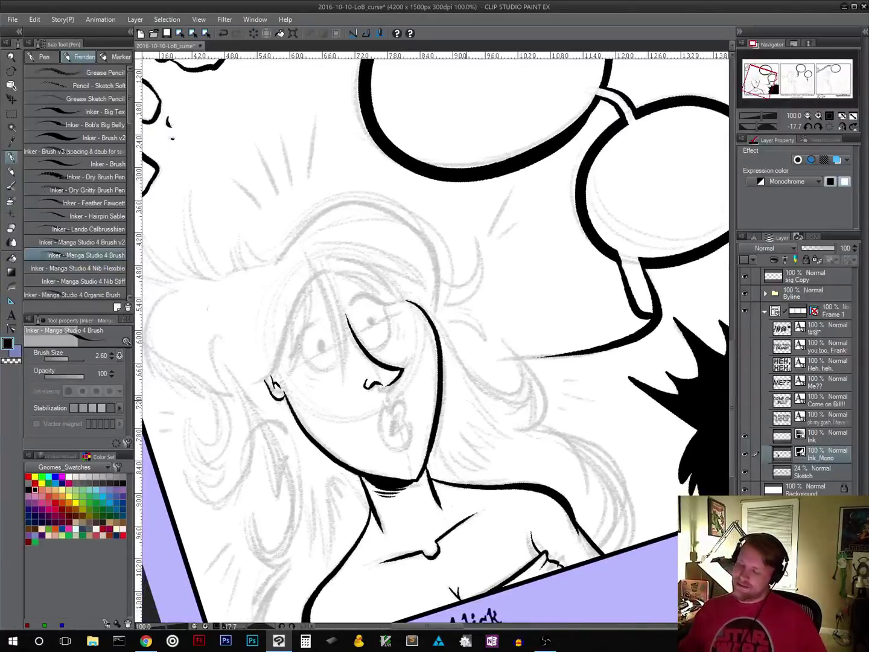
pyautogui.hotkey('ctrl', 'z')
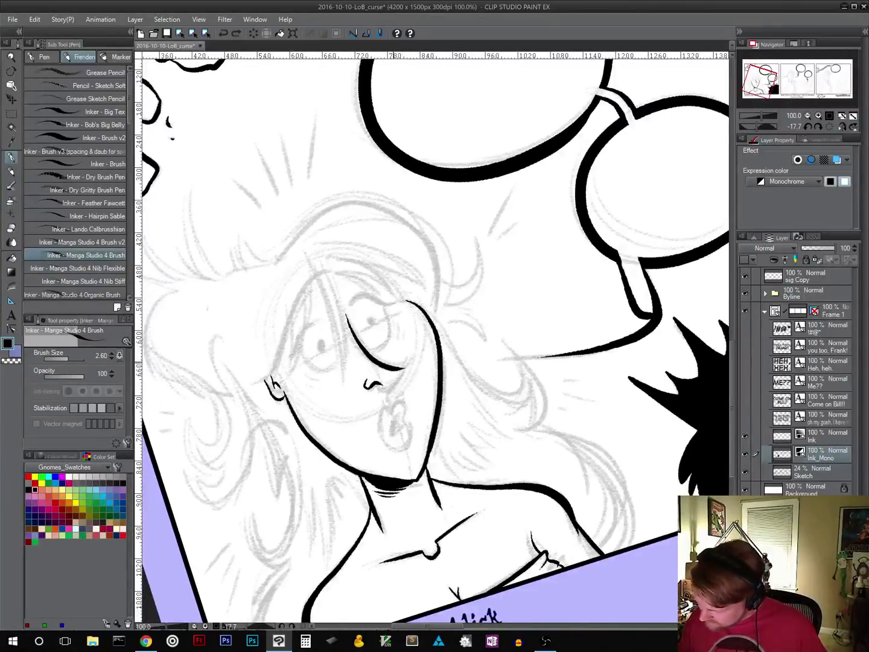
pyautogui.moveTo(394, 377); pyautogui.dragTo(384, 384)
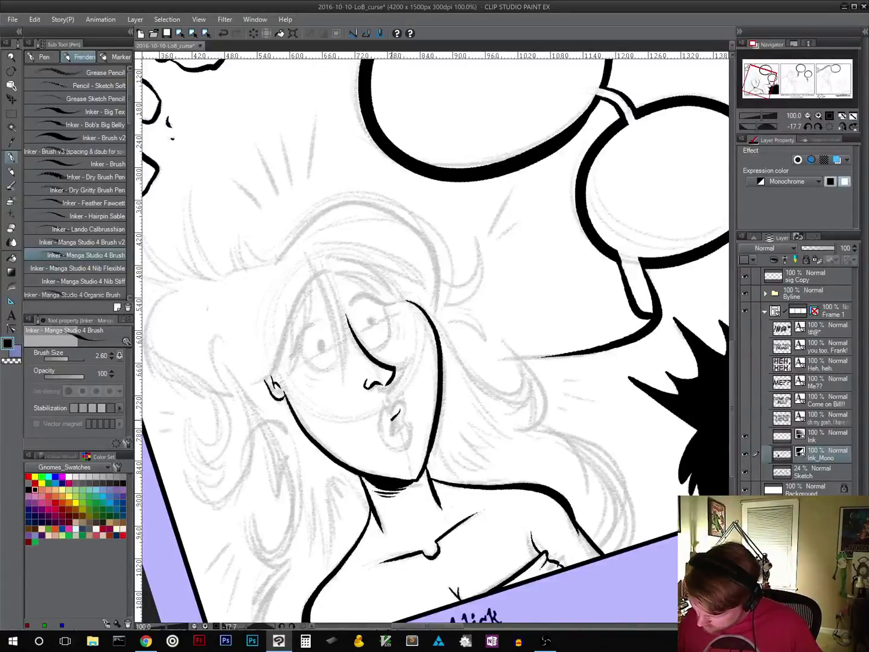
# Step: Ink the woman's open mouth as a small solid black shape and outline the upper lip around it
pyautogui.moveTo(392, 418)
pyautogui.mouseDown()
pyautogui.moveTo(392, 436)
pyautogui.moveTo(402, 426)
pyautogui.mouseUp()
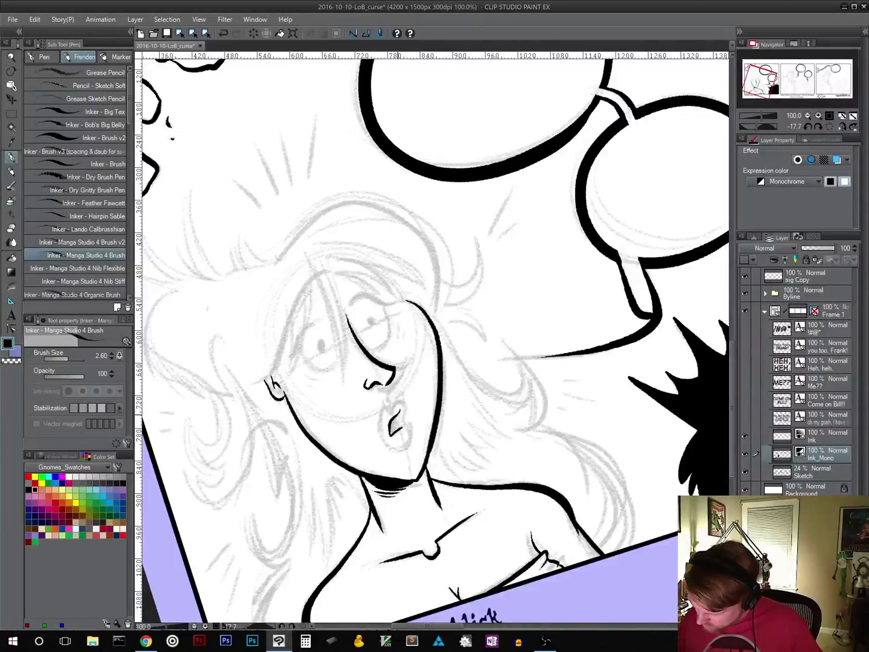
pyautogui.moveTo(396, 416); pyautogui.dragTo(392, 433)
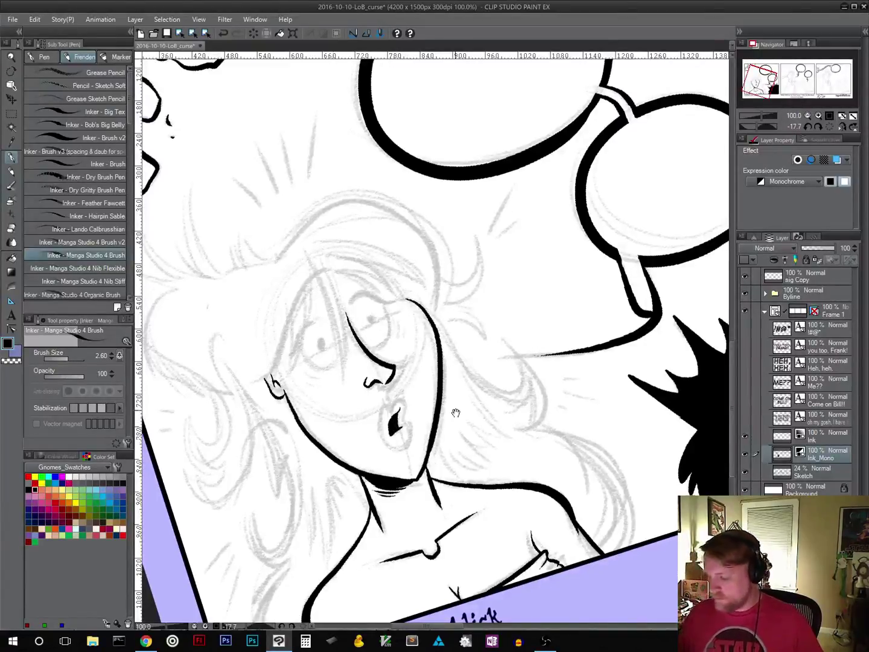
pyautogui.moveTo(456, 412); pyautogui.dragTo(463, 302)
pyautogui.moveTo(508, 333); pyautogui.dragTo(507, 357)
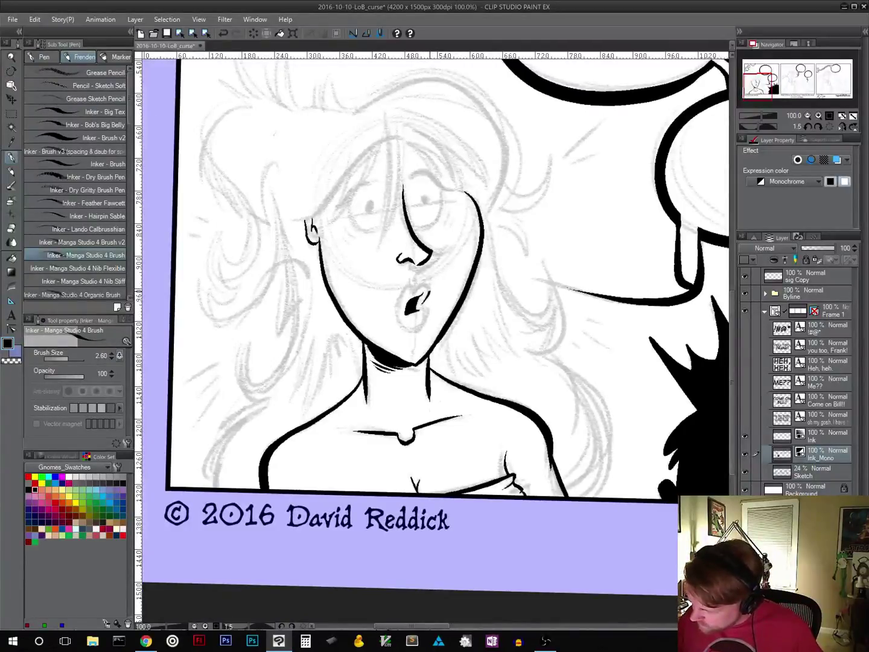
pyautogui.moveTo(417, 291)
pyautogui.mouseDown()
pyautogui.moveTo(427, 284)
pyautogui.moveTo(397, 309)
pyautogui.moveTo(411, 284)
pyautogui.moveTo(398, 308)
pyautogui.mouseUp()
pyautogui.hotkey('ctrl', 'z')
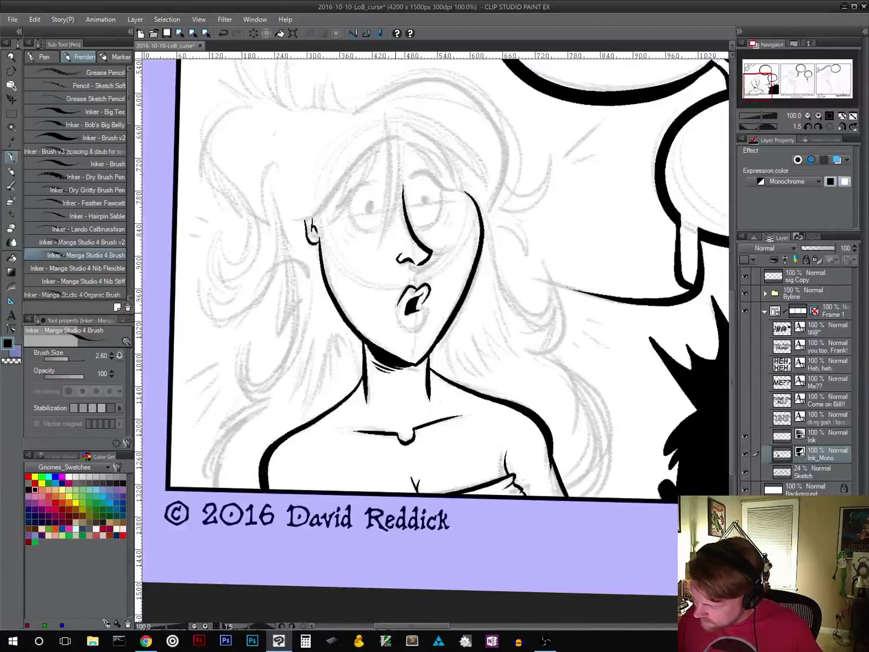
pyautogui.hotkey('ctrl', 'z')
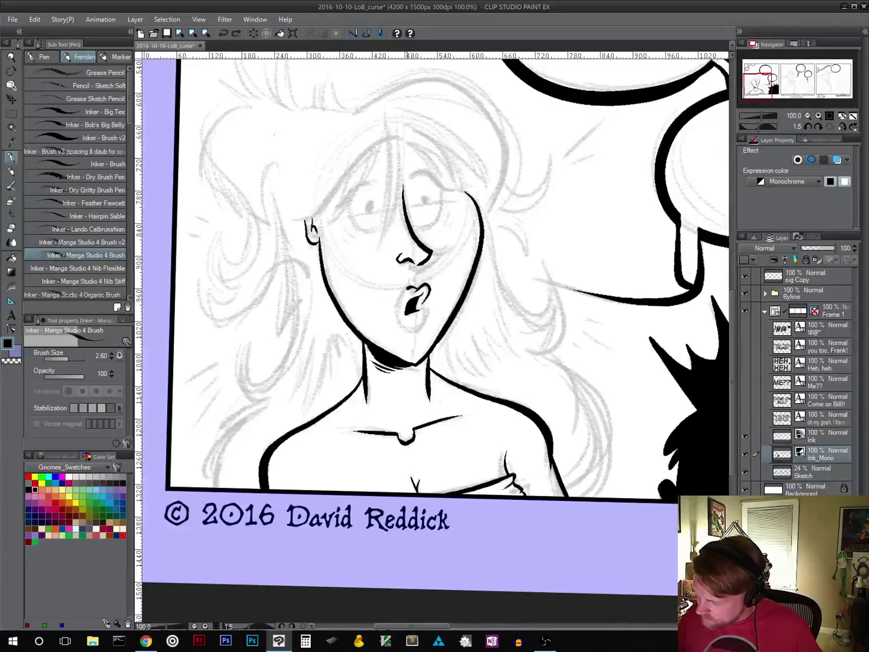
pyautogui.moveTo(409, 288); pyautogui.dragTo(398, 311)
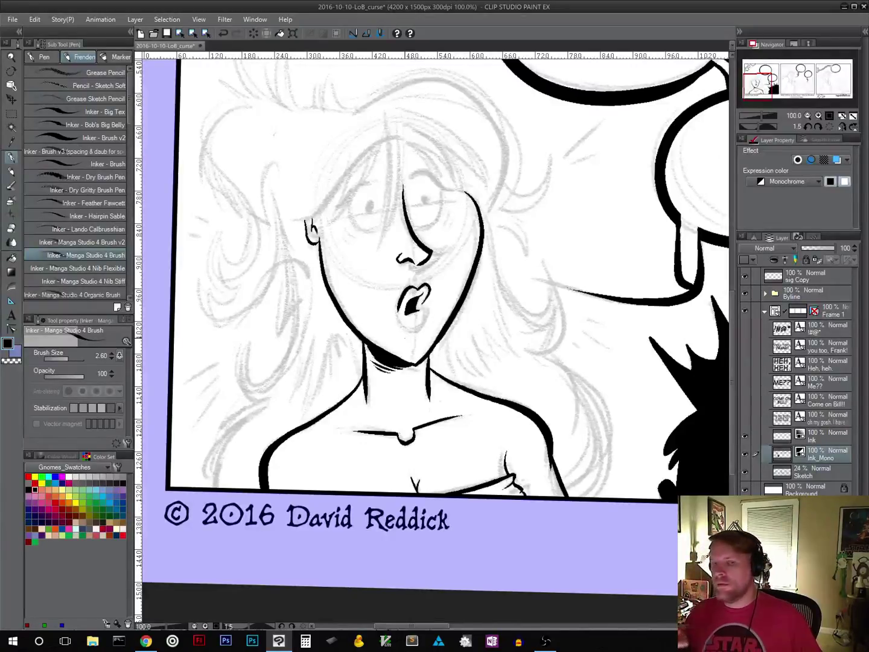
# Step: Ink the rounded lower lip beneath the mouth opening and add short crease lines inside it
pyautogui.moveTo(437, 290); pyautogui.dragTo(382, 252)
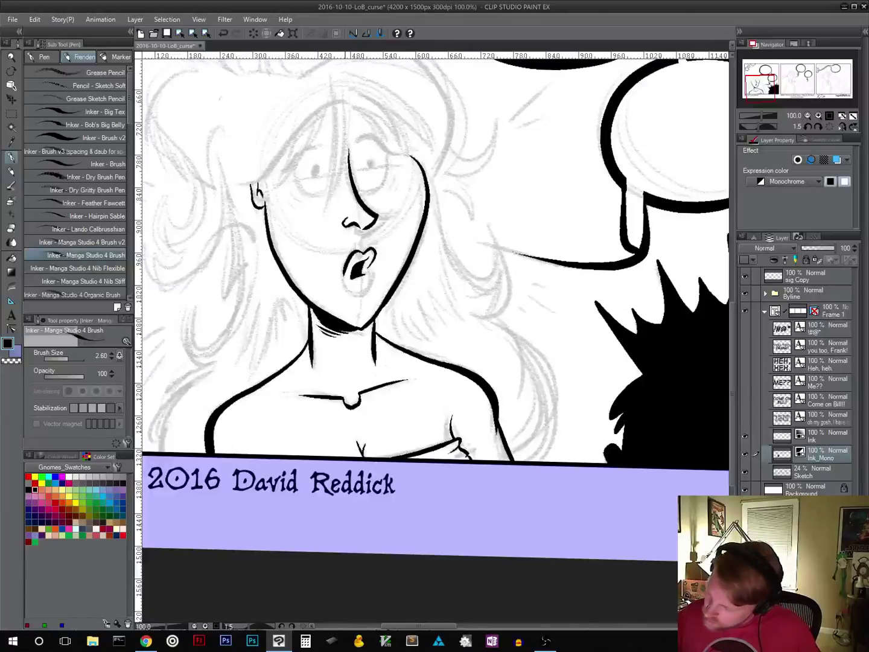
pyautogui.moveTo(344, 284)
pyautogui.mouseDown()
pyautogui.moveTo(359, 297)
pyautogui.moveTo(369, 290)
pyautogui.moveTo(349, 292)
pyautogui.moveTo(361, 298)
pyautogui.mouseUp()
pyautogui.hotkey('ctrl', 'z')
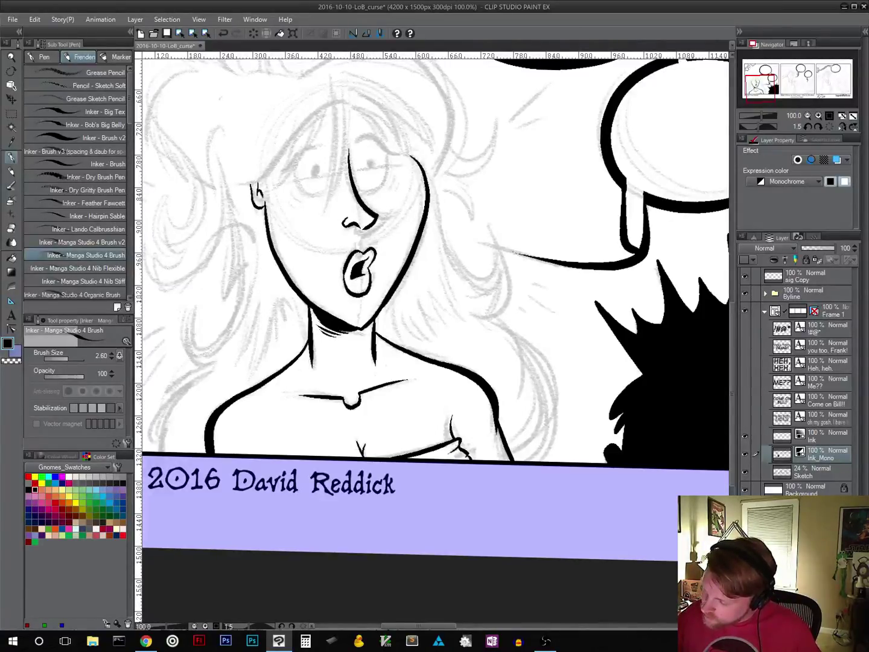
pyautogui.moveTo(356, 286)
pyautogui.mouseDown()
pyautogui.moveTo(355, 293)
pyautogui.moveTo(366, 288)
pyautogui.mouseUp()
pyautogui.hotkey('ctrl', 'z')
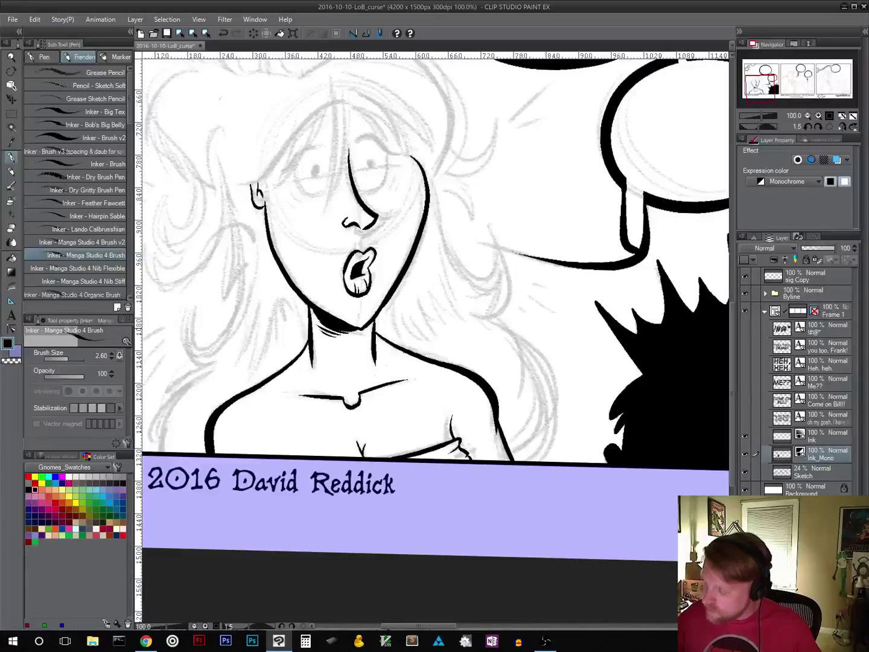
# Step: Ink a short forehead line from the hairline down to the top of the woman's right face contour
pyautogui.moveTo(382, 461); pyautogui.dragTo(436, 593)
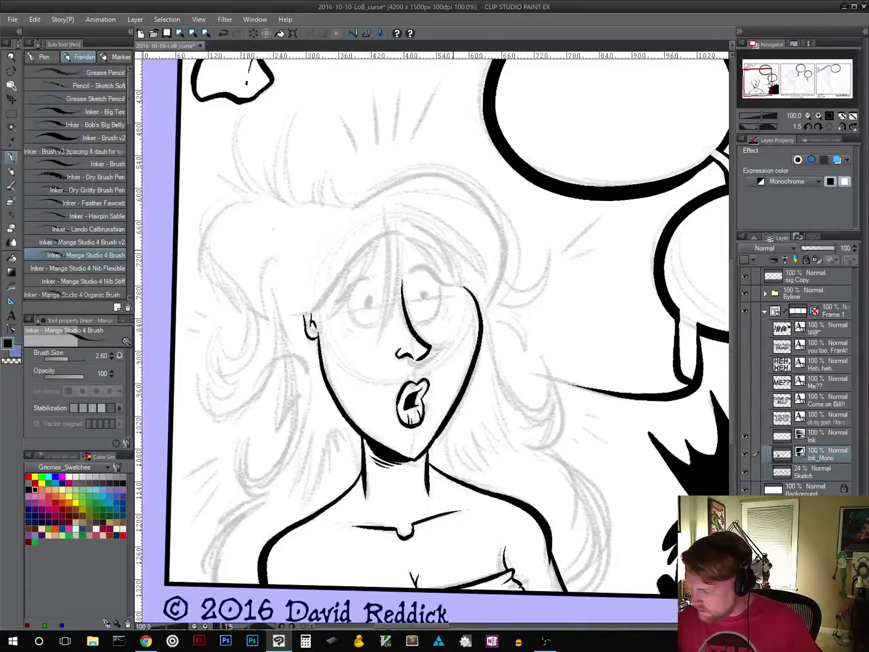
pyautogui.moveTo(454, 251); pyautogui.dragTo(466, 288)
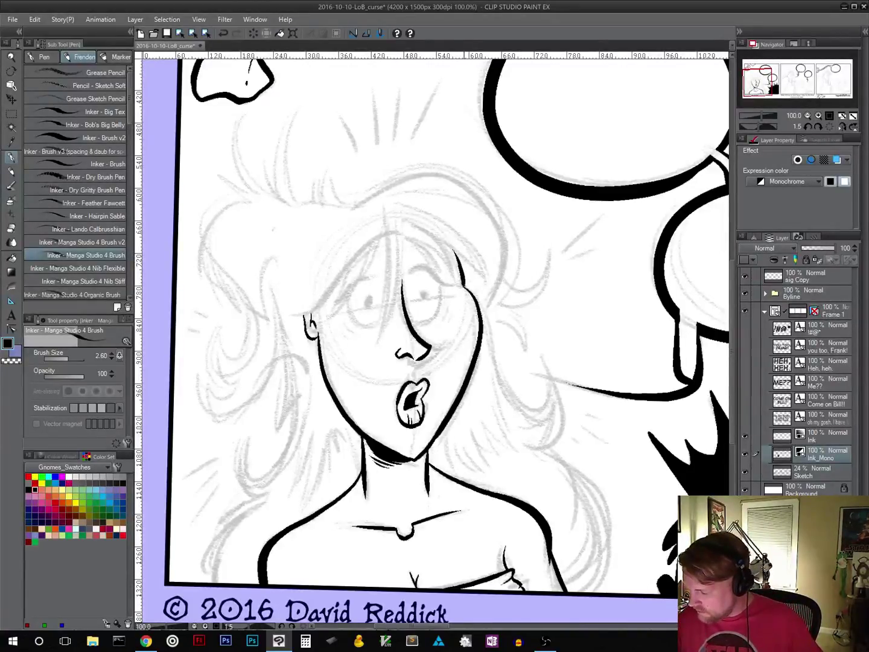
pyautogui.moveTo(607, 393); pyautogui.dragTo(604, 303)
pyautogui.click(806, 117)
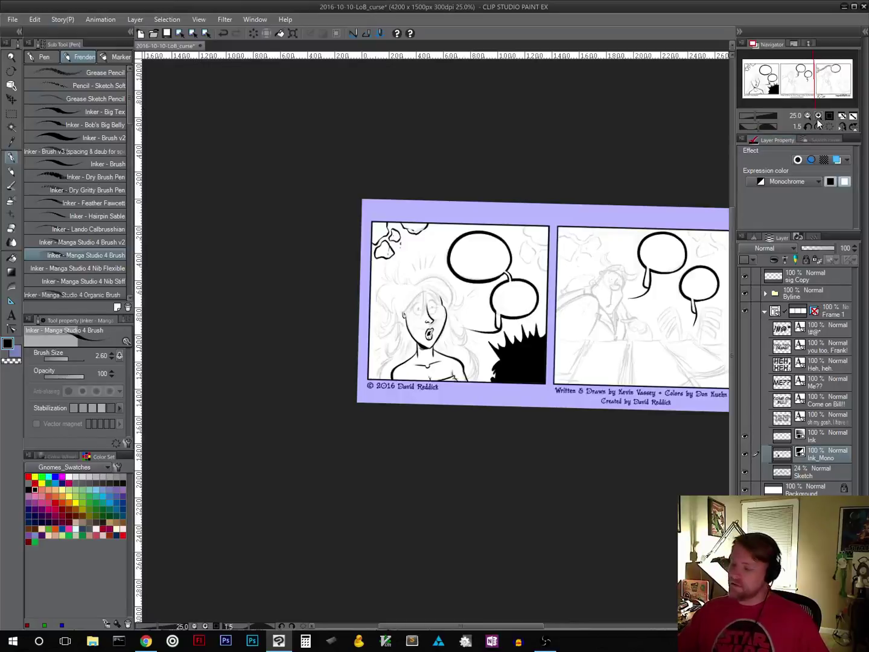
# Step: Ink pointed bangs over the woman's forehead, from the centre strands across to the ear on the left side of her face
pyautogui.click(830, 115)
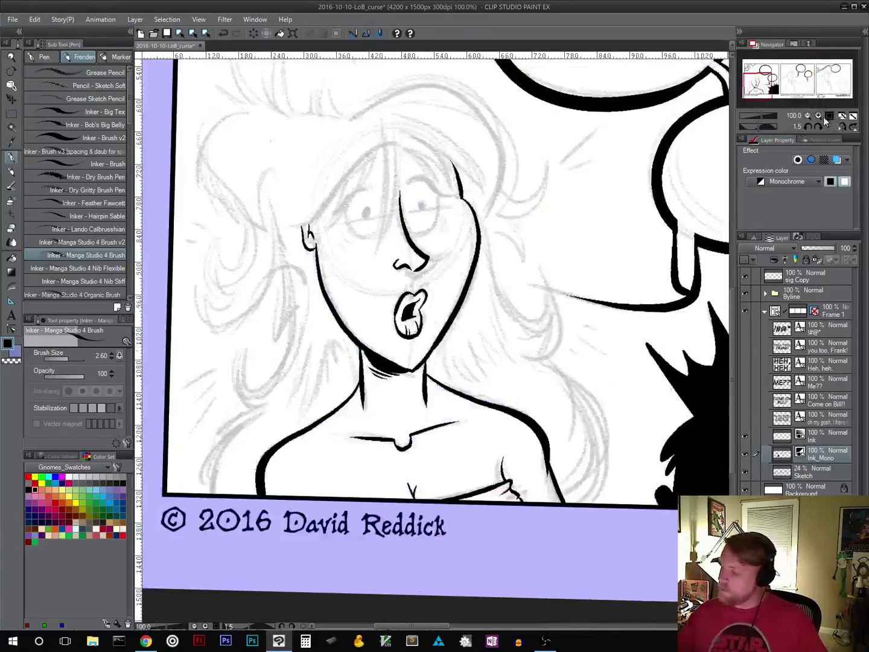
pyautogui.moveTo(494, 315); pyautogui.dragTo(498, 432)
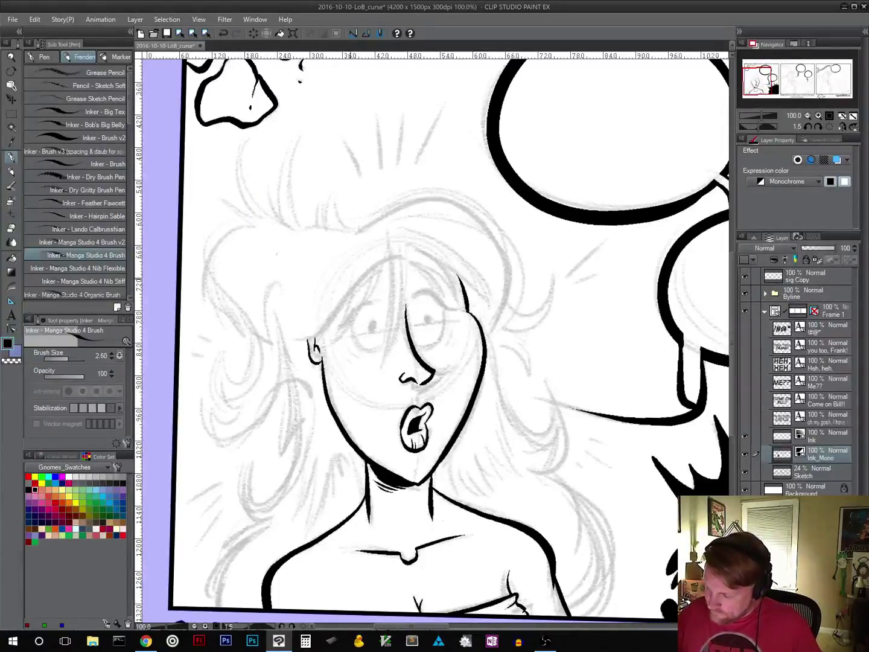
pyautogui.moveTo(352, 277)
pyautogui.mouseDown()
pyautogui.moveTo(336, 342)
pyautogui.moveTo(379, 262)
pyautogui.mouseUp()
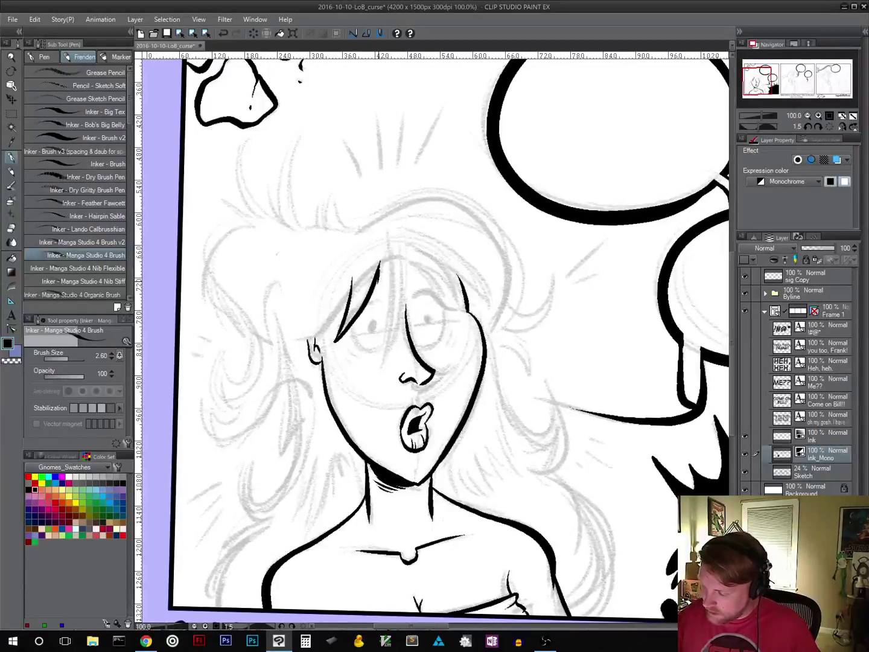
pyautogui.moveTo(389, 266); pyautogui.dragTo(381, 368)
pyautogui.moveTo(405, 289); pyautogui.dragTo(391, 347)
pyautogui.moveTo(404, 237); pyautogui.dragTo(406, 292)
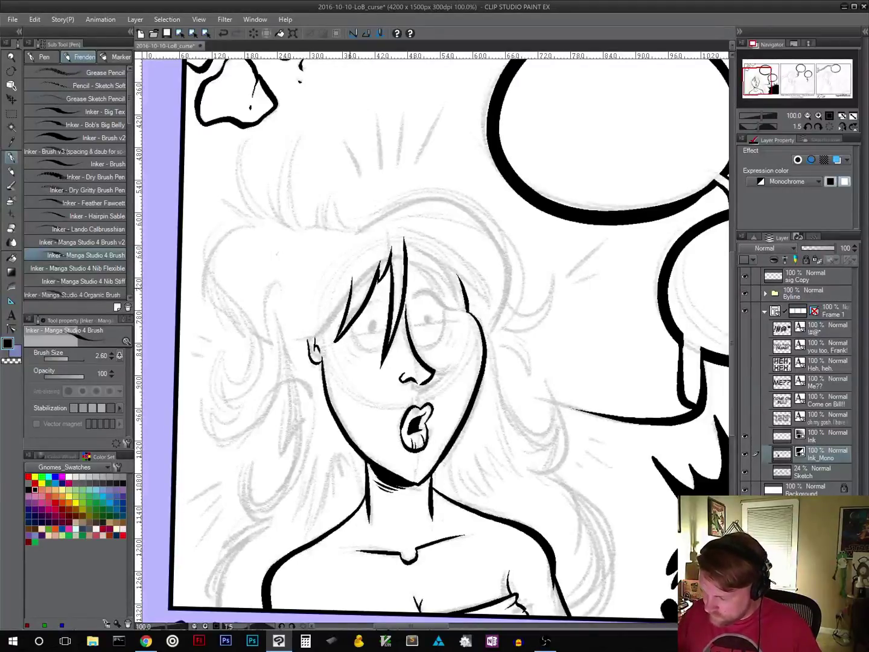
pyautogui.moveTo(348, 292)
pyautogui.mouseDown()
pyautogui.moveTo(324, 330)
pyautogui.moveTo(296, 342)
pyautogui.moveTo(316, 338)
pyautogui.moveTo(349, 295)
pyautogui.mouseUp()
pyautogui.hotkey('ctrl', 'z')
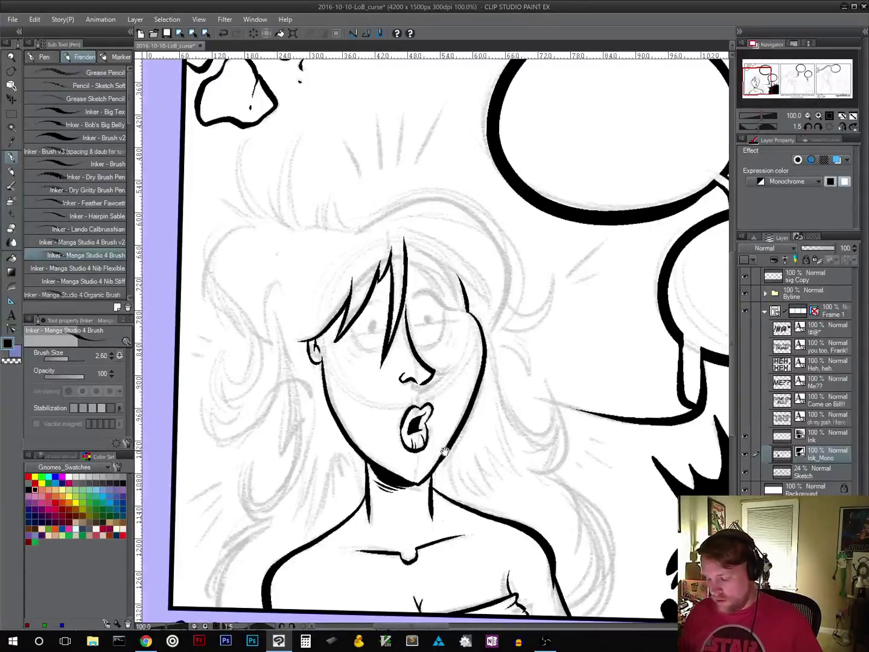
# Step: Ink the woman's wide left-hand eye as a round outline behind the bangs, with a small solid black pupil
pyautogui.moveTo(445, 451); pyautogui.dragTo(469, 348)
pyautogui.moveTo(589, 387); pyautogui.dragTo(514, 530)
pyautogui.moveTo(531, 433)
pyautogui.mouseDown()
pyautogui.moveTo(563, 363)
pyautogui.moveTo(598, 374)
pyautogui.moveTo(576, 286)
pyautogui.moveTo(589, 434)
pyautogui.mouseUp()
pyautogui.press('r')
pyautogui.press('p')
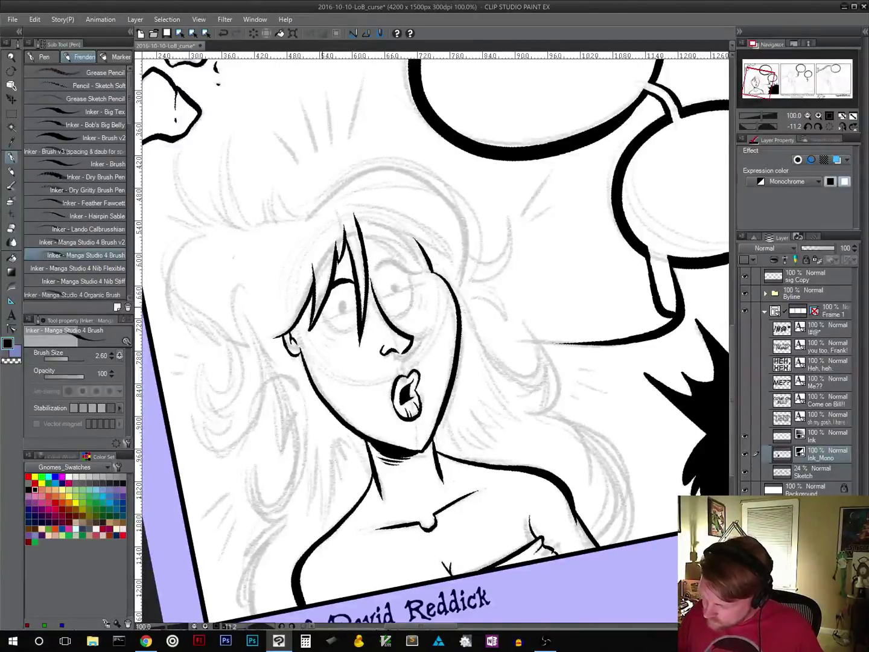
pyautogui.moveTo(321, 307)
pyautogui.mouseDown()
pyautogui.moveTo(336, 332)
pyautogui.moveTo(359, 324)
pyautogui.mouseUp()
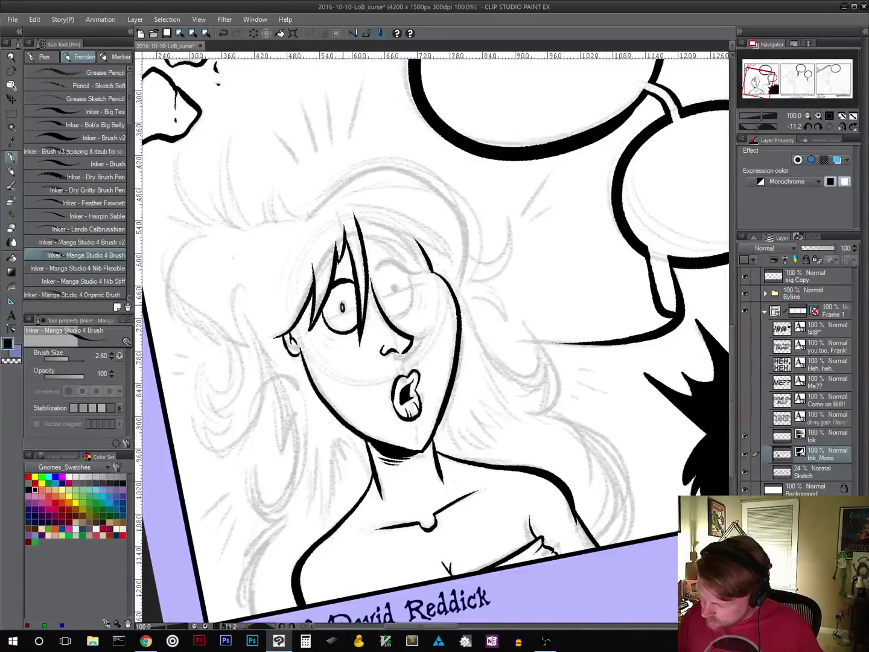
pyautogui.moveTo(344, 303); pyautogui.dragTo(344, 311)
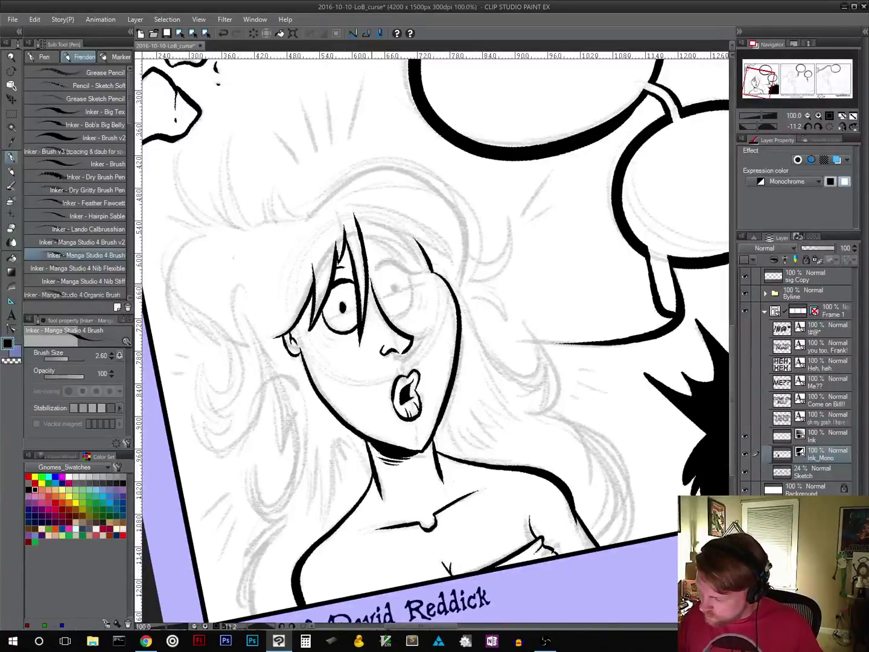
# Step: Ink the woman's right-hand eye with a thick upper lid and small pupil, and add short crease lines beside and beneath both eyes
pyautogui.moveTo(373, 283)
pyautogui.mouseDown()
pyautogui.moveTo(393, 263)
pyautogui.moveTo(421, 276)
pyautogui.mouseUp()
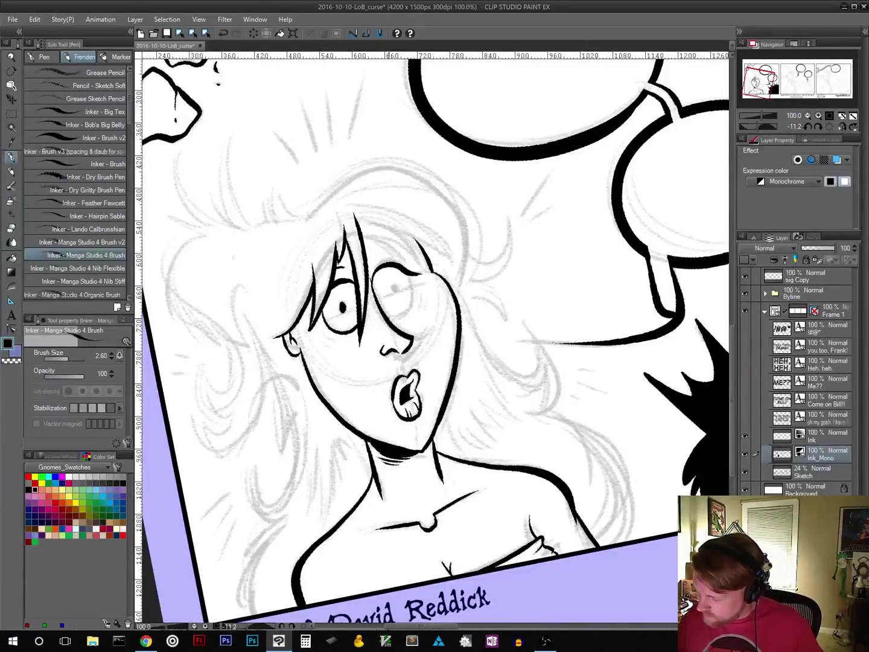
pyautogui.moveTo(390, 319)
pyautogui.mouseDown()
pyautogui.moveTo(415, 281)
pyautogui.moveTo(411, 274)
pyautogui.moveTo(394, 292)
pyautogui.mouseUp()
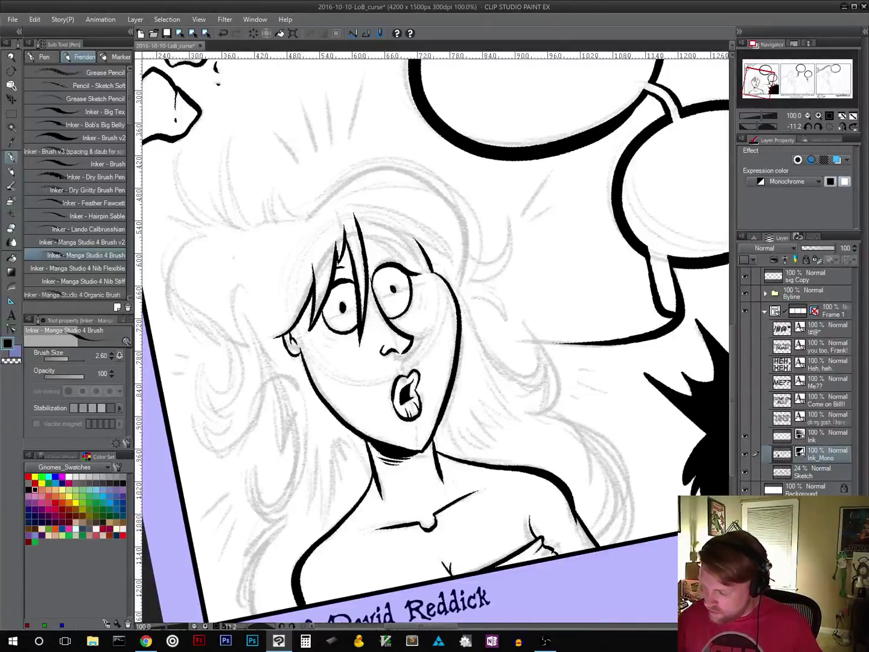
pyautogui.moveTo(323, 342); pyautogui.dragTo(330, 346)
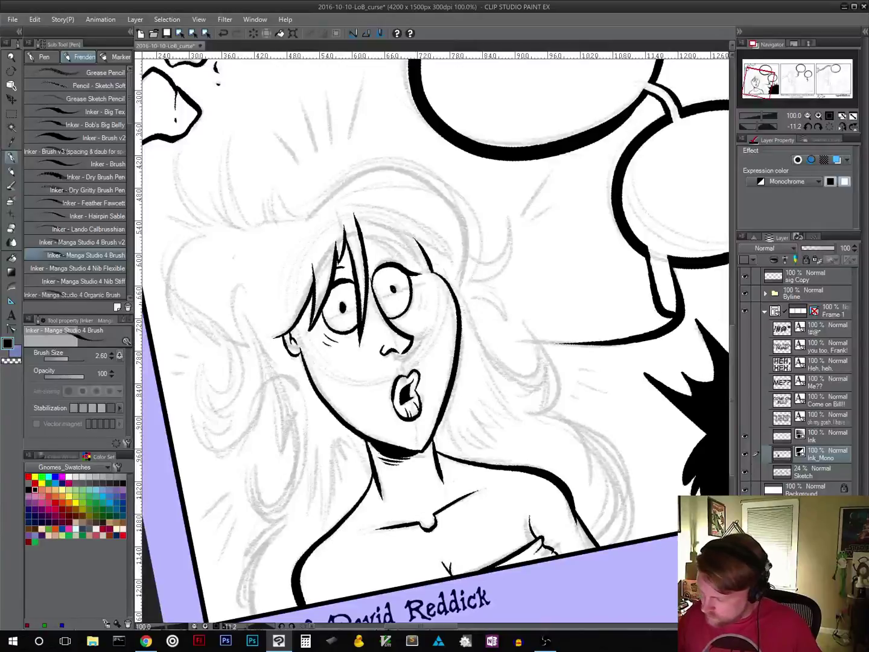
pyautogui.moveTo(422, 290); pyautogui.dragTo(414, 314)
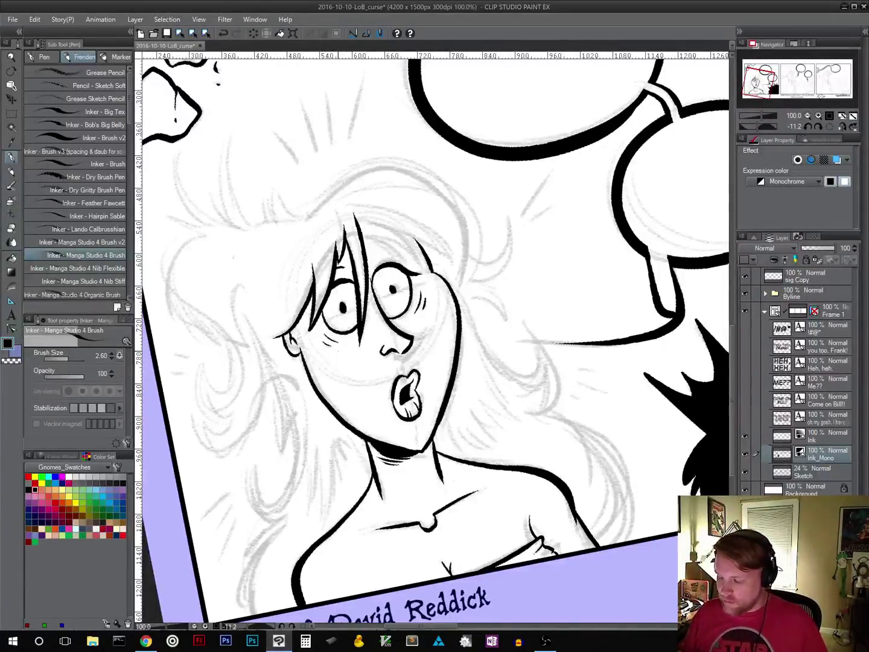
# Step: Ink the eyebrow above the right-hand eye and the bang strands sweeping over the right side of the forehead
pyautogui.moveTo(476, 360)
pyautogui.mouseDown()
pyautogui.moveTo(489, 394)
pyautogui.moveTo(524, 395)
pyautogui.moveTo(534, 301)
pyautogui.mouseUp()
pyautogui.press('r')
pyautogui.press('p')
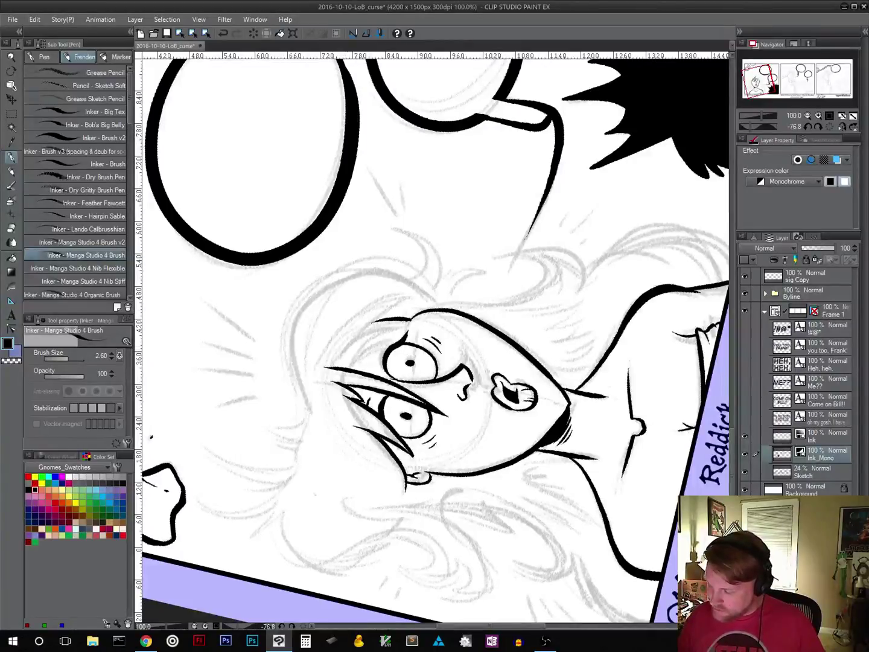
pyautogui.moveTo(344, 351)
pyautogui.mouseDown()
pyautogui.moveTo(397, 327)
pyautogui.moveTo(356, 362)
pyautogui.mouseUp()
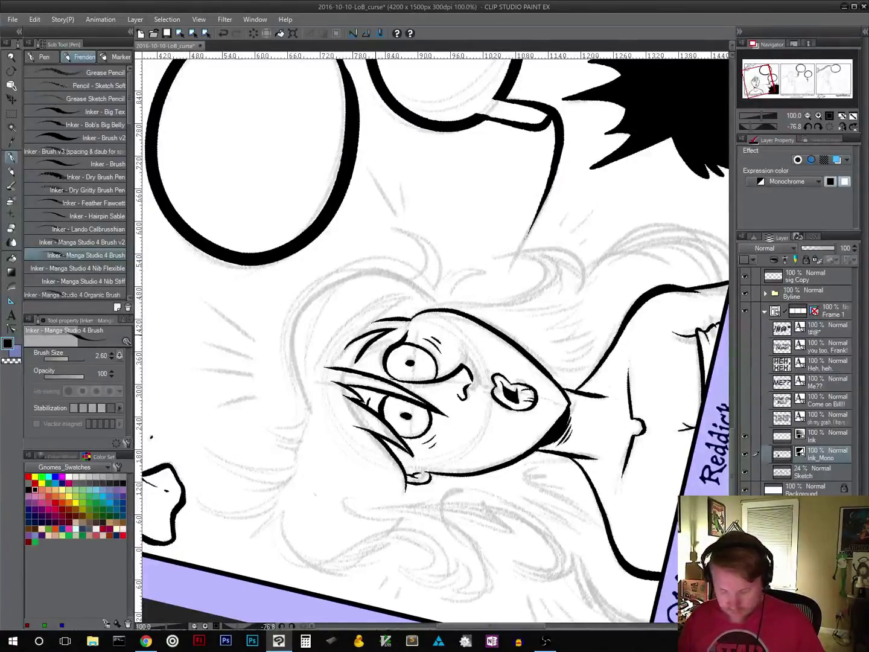
pyautogui.hotkey('ctrl', 'z')
pyautogui.moveTo(353, 368)
pyautogui.mouseDown()
pyautogui.moveTo(356, 355)
pyautogui.moveTo(391, 331)
pyautogui.moveTo(385, 312)
pyautogui.mouseUp()
pyautogui.moveTo(382, 319); pyautogui.dragTo(412, 300)
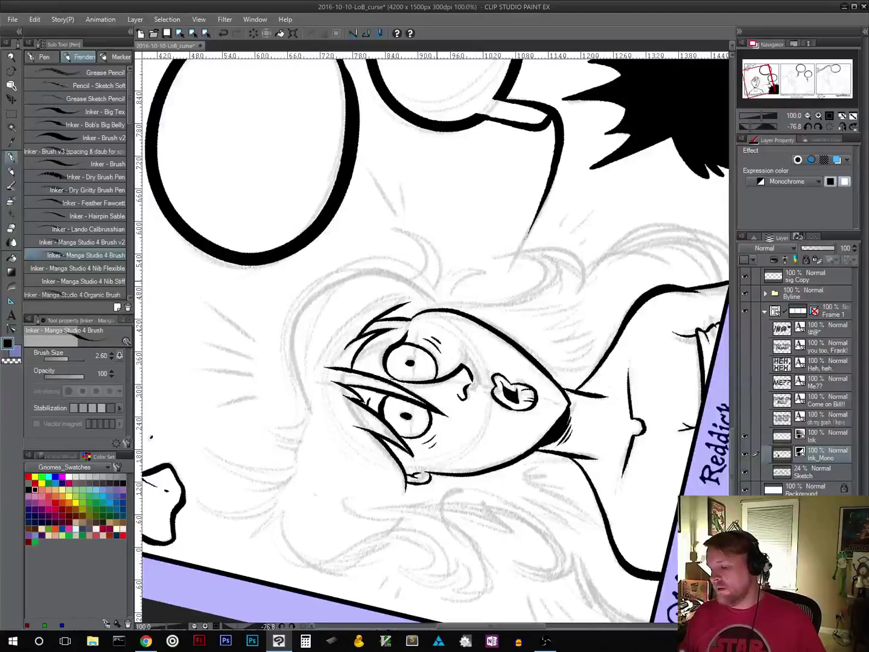
# Step: Ink the outer contour of the left-hand hair from below the ear, through an outward curl, down to the panel's lower border
pyautogui.press('space')
pyautogui.moveTo(523, 497)
pyautogui.mouseDown()
pyautogui.moveTo(530, 425)
pyautogui.moveTo(442, 482)
pyautogui.moveTo(395, 482)
pyautogui.mouseUp()
pyautogui.hotkey('shift', 'space')
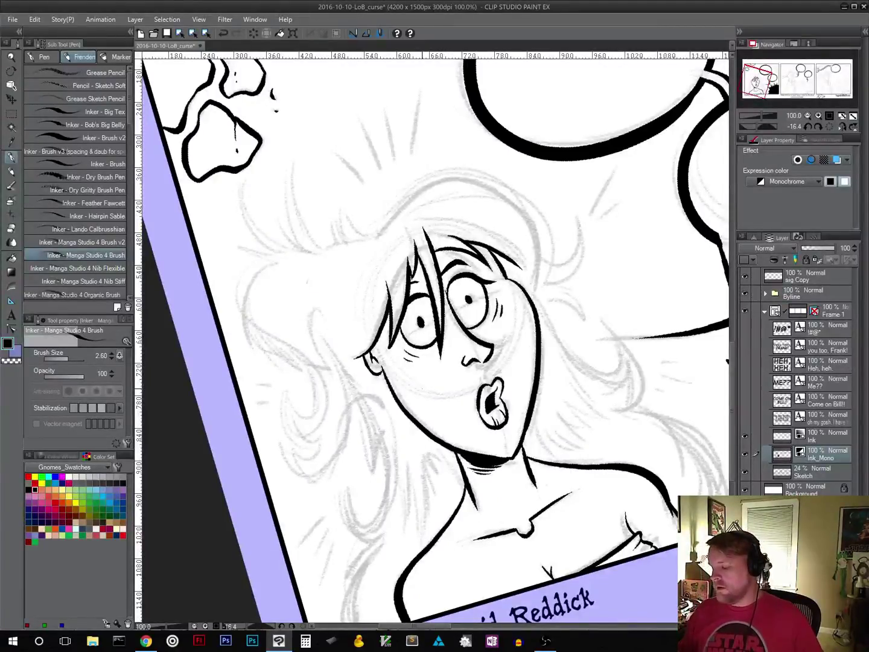
pyautogui.moveTo(581, 418); pyautogui.dragTo(481, 346)
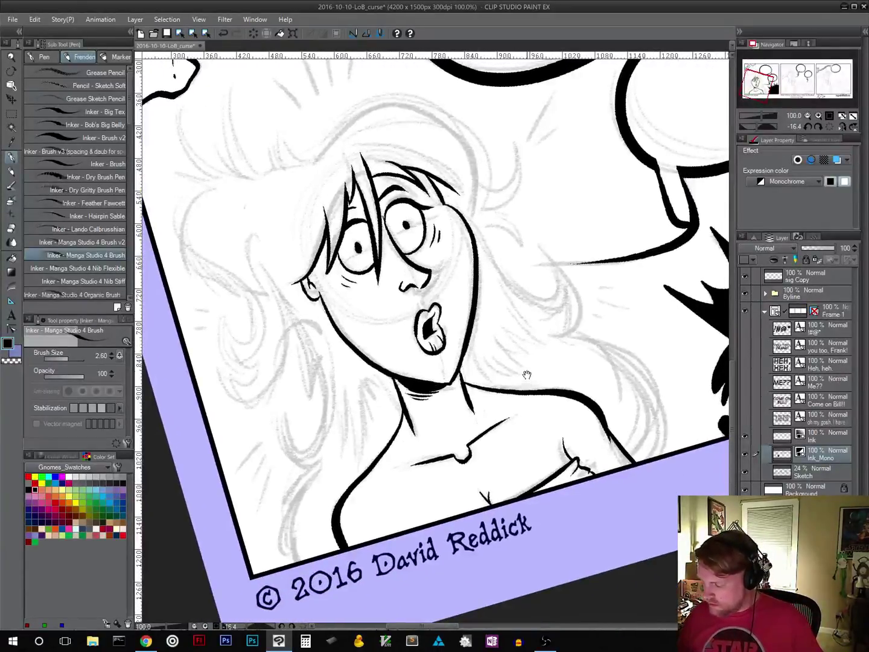
pyautogui.moveTo(527, 374); pyautogui.dragTo(564, 324)
pyautogui.moveTo(563, 406); pyautogui.dragTo(524, 452)
pyautogui.moveTo(579, 331); pyautogui.dragTo(571, 426)
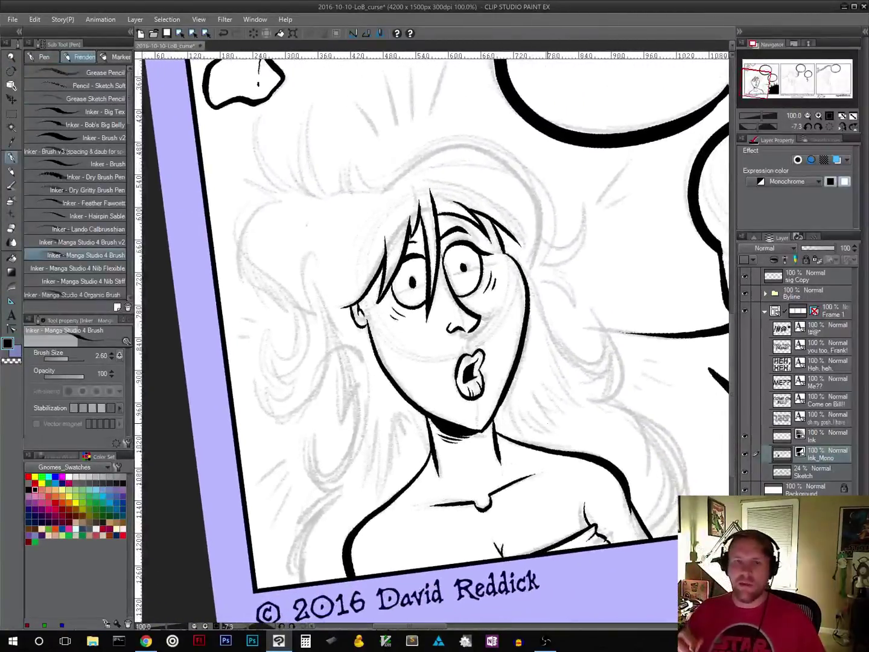
pyautogui.moveTo(520, 376); pyautogui.dragTo(495, 296)
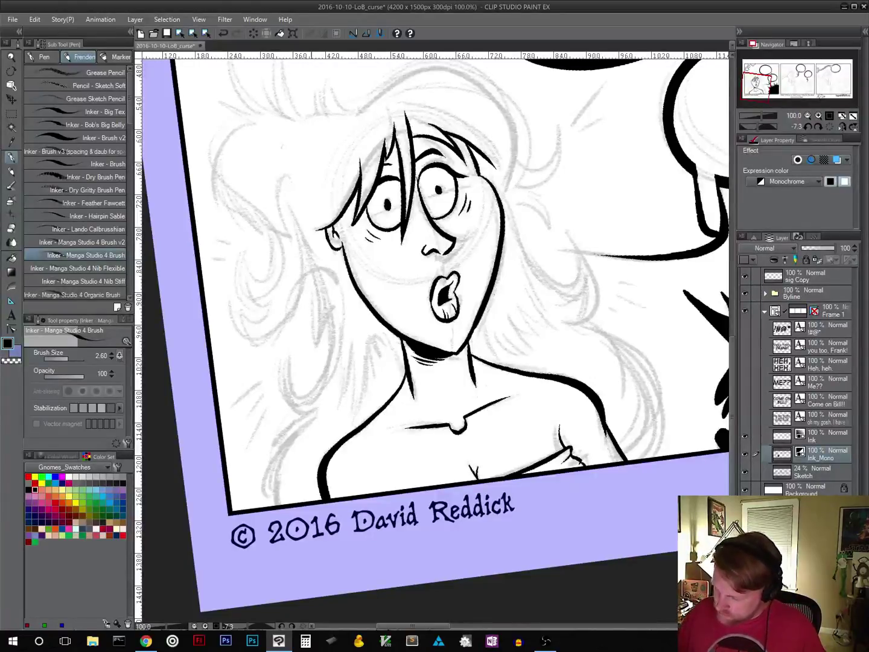
pyautogui.moveTo(312, 274)
pyautogui.mouseDown()
pyautogui.moveTo(319, 327)
pyautogui.moveTo(310, 342)
pyautogui.moveTo(329, 317)
pyautogui.moveTo(331, 361)
pyautogui.moveTo(285, 365)
pyautogui.moveTo(281, 400)
pyautogui.moveTo(305, 416)
pyautogui.moveTo(269, 455)
pyautogui.moveTo(275, 505)
pyautogui.mouseUp()
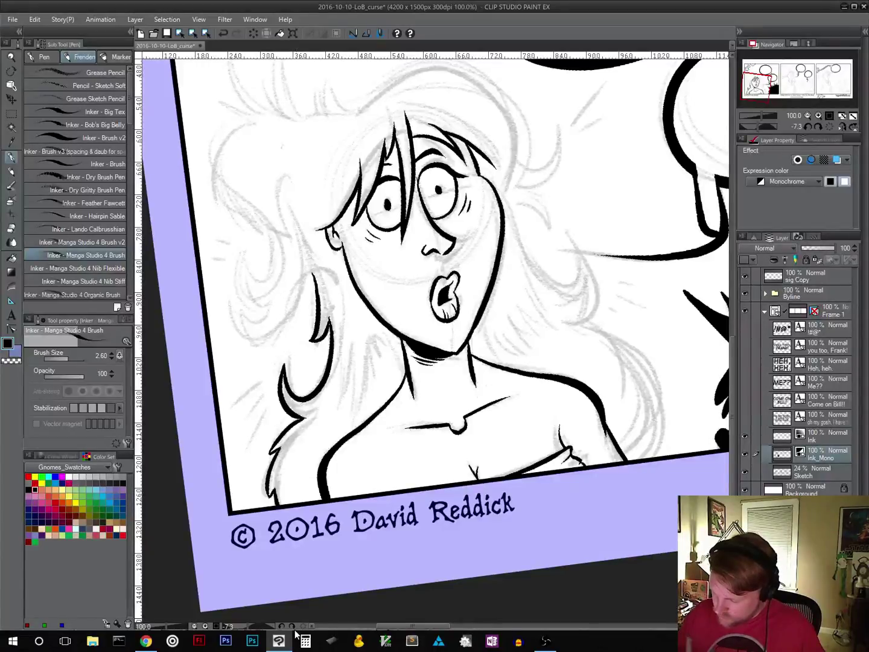
# Step: Ink jagged pointed hair tips between the left-hand hair lock and the woman's neck
pyautogui.moveTo(345, 338); pyautogui.dragTo(329, 384)
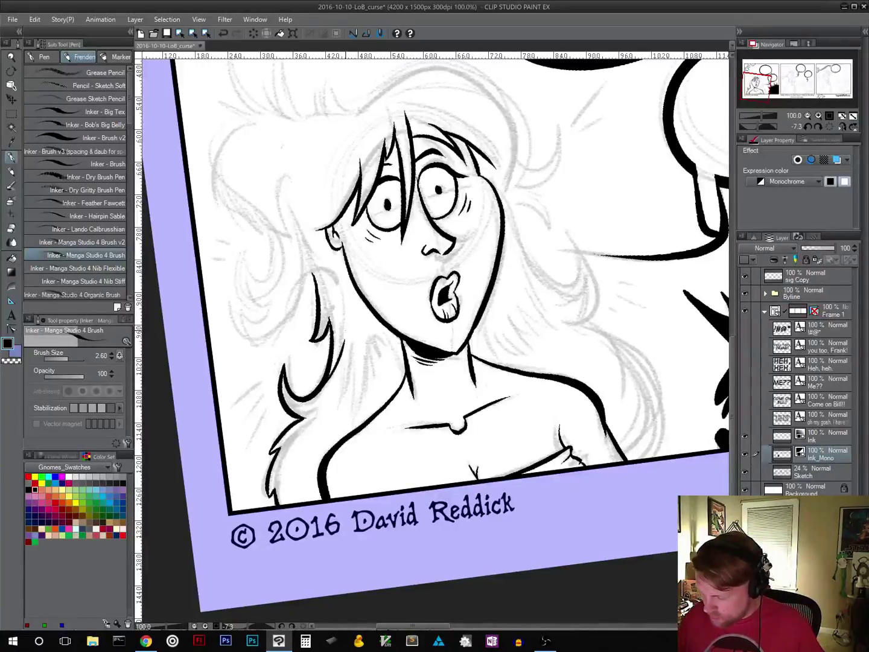
pyautogui.moveTo(345, 338); pyautogui.dragTo(348, 391)
pyautogui.moveTo(368, 318); pyautogui.dragTo(354, 388)
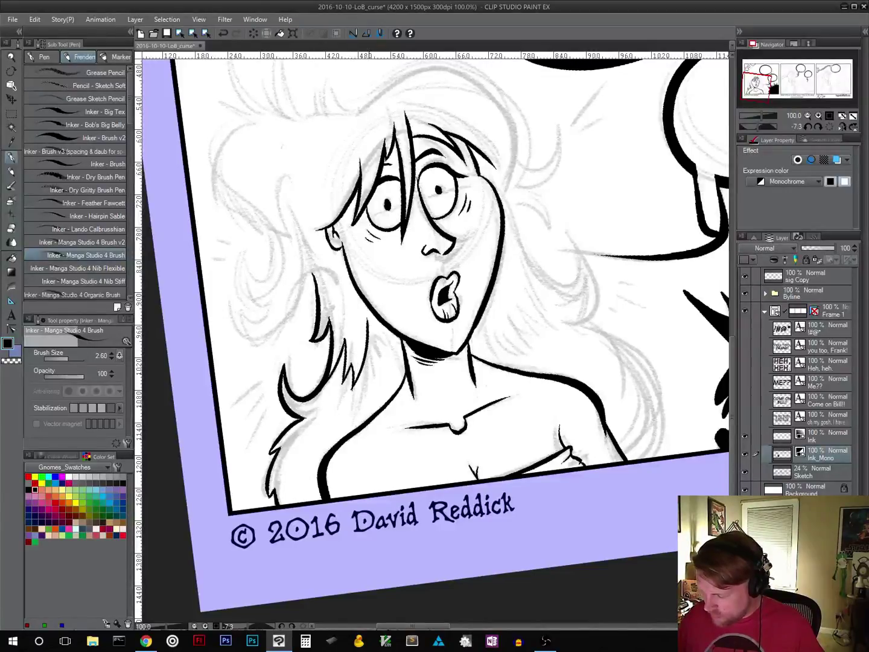
pyautogui.moveTo(379, 321)
pyautogui.mouseDown()
pyautogui.moveTo(369, 368)
pyautogui.moveTo(386, 379)
pyautogui.moveTo(394, 370)
pyautogui.mouseUp()
pyautogui.moveTo(403, 339); pyautogui.dragTo(399, 357)
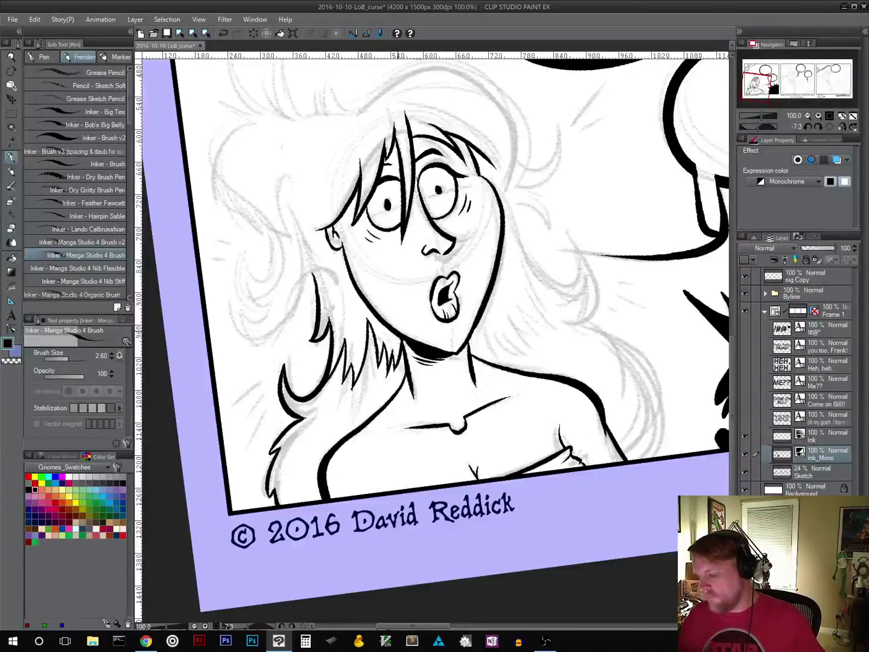
# Step: Ink jagged pointed hair tips along the right side of the jaw, ending in a strand that sweeps outward
pyautogui.moveTo(500, 425); pyautogui.dragTo(442, 428)
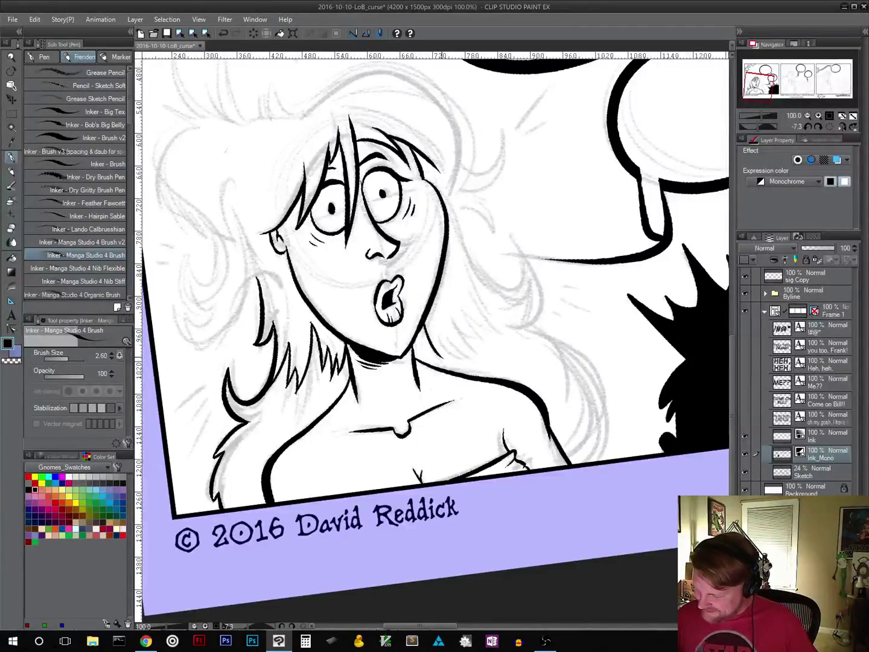
pyautogui.moveTo(437, 330)
pyautogui.mouseDown()
pyautogui.moveTo(443, 356)
pyautogui.moveTo(471, 346)
pyautogui.mouseUp()
pyautogui.moveTo(458, 306); pyautogui.dragTo(471, 343)
pyautogui.moveTo(457, 300); pyautogui.dragTo(472, 345)
pyautogui.hotkey('ctrl', 'z')
pyautogui.moveTo(457, 303)
pyautogui.mouseDown()
pyautogui.moveTo(468, 335)
pyautogui.moveTo(487, 334)
pyautogui.moveTo(493, 320)
pyautogui.mouseUp()
pyautogui.moveTo(475, 275); pyautogui.dragTo(491, 317)
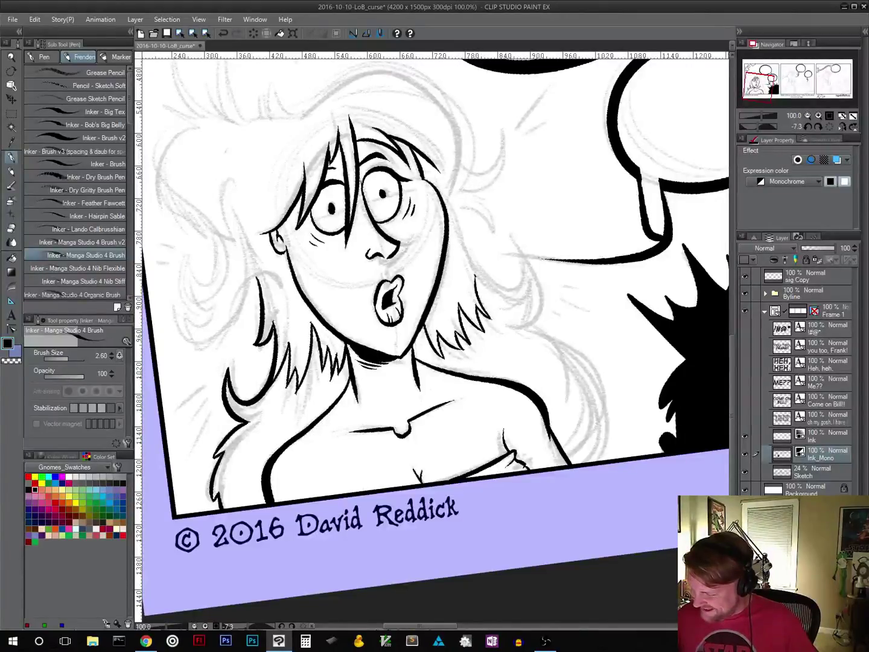
pyautogui.moveTo(476, 276); pyautogui.dragTo(518, 303)
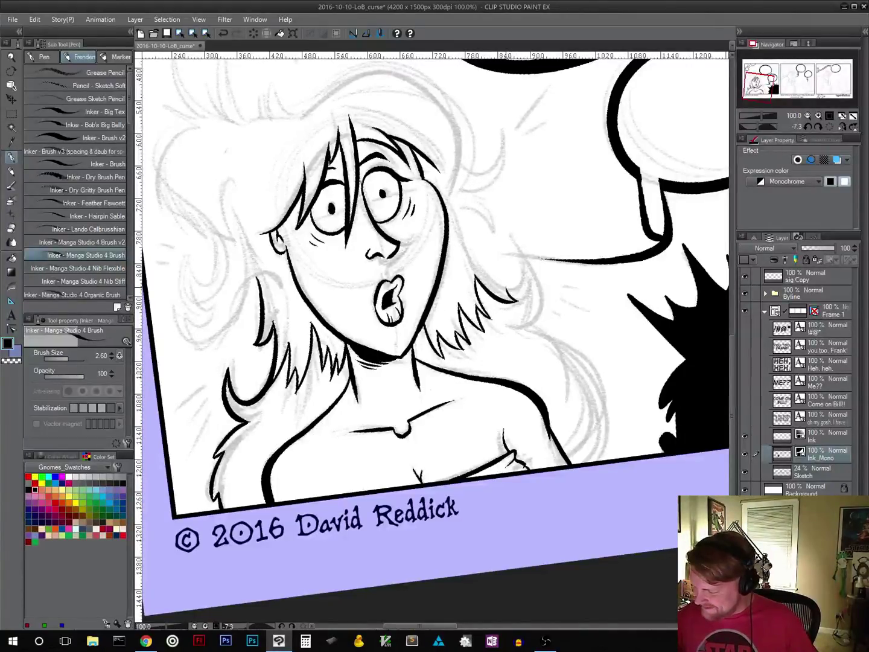
pyautogui.moveTo(523, 245); pyautogui.dragTo(511, 291)
pyautogui.moveTo(520, 246)
pyautogui.mouseDown()
pyautogui.moveTo(537, 277)
pyautogui.moveTo(529, 332)
pyautogui.mouseUp()
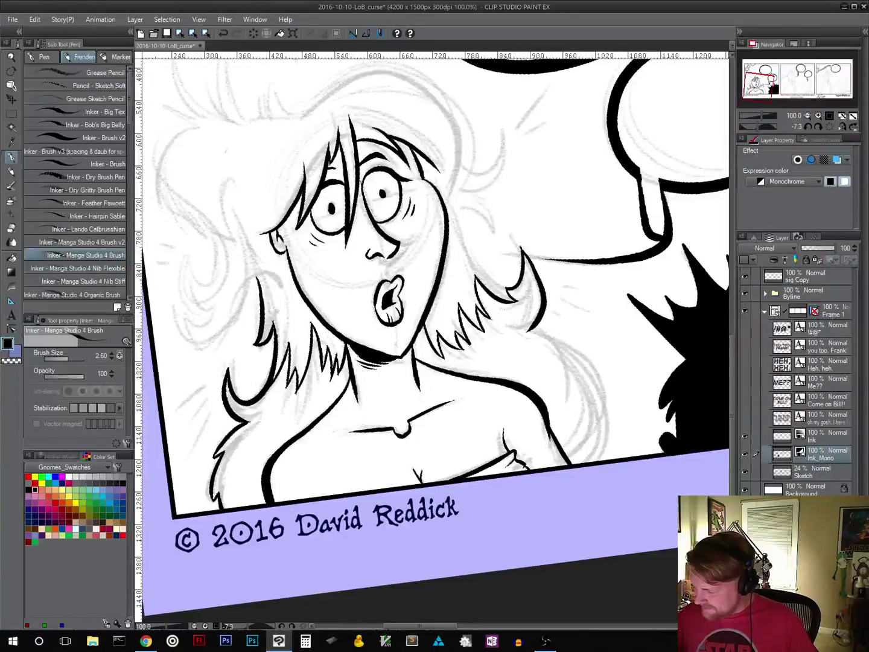
pyautogui.hotkey('ctrl', 'z')
pyautogui.hotkey('ctrl', 'z')
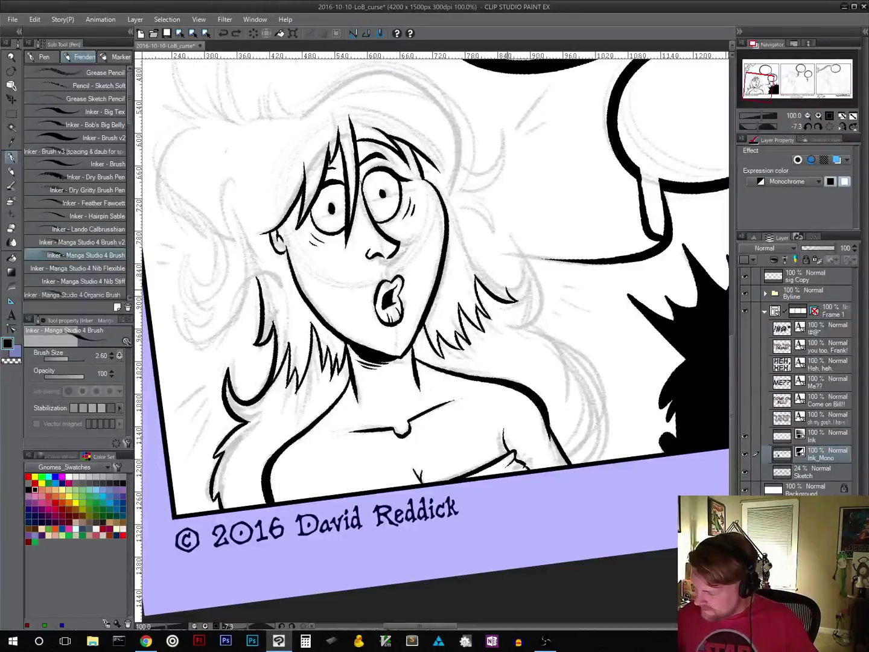
# Step: Ink the outward-flipping curl on the right-hand hair and continue its outer contour around the shoulder to the panel's lower border
pyautogui.moveTo(511, 290)
pyautogui.mouseDown()
pyautogui.moveTo(523, 246)
pyautogui.moveTo(546, 305)
pyautogui.moveTo(526, 327)
pyautogui.mouseUp()
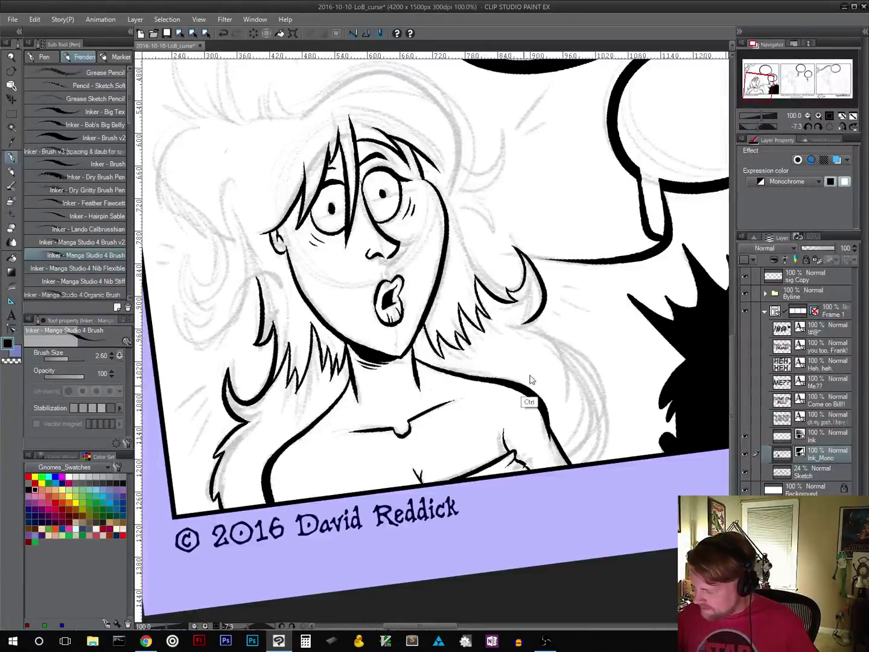
pyautogui.hotkey('ctrl', 'z')
pyautogui.moveTo(516, 247)
pyautogui.mouseDown()
pyautogui.moveTo(545, 288)
pyautogui.moveTo(525, 331)
pyautogui.mouseUp()
pyautogui.hotkey('ctrl', 'z')
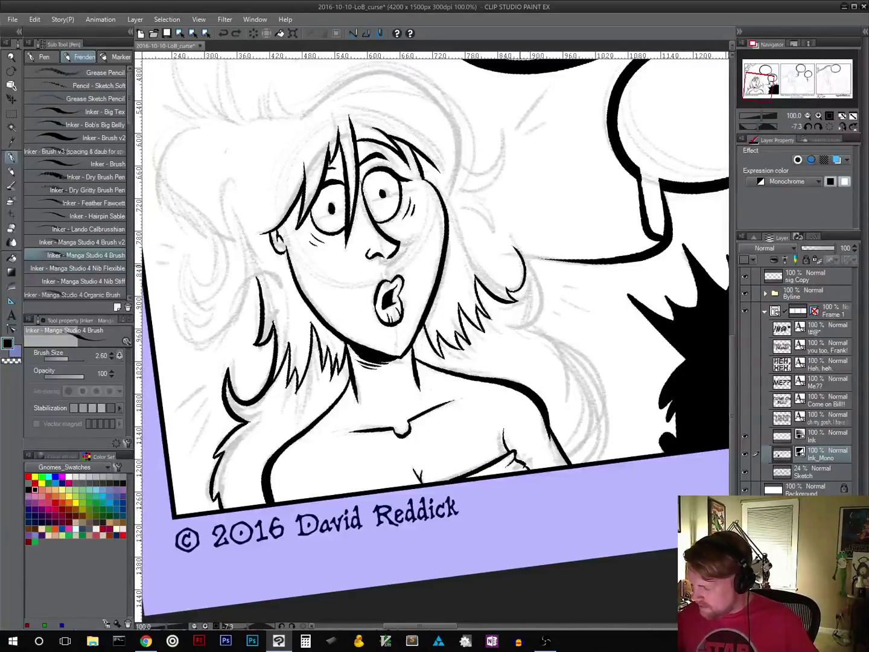
pyautogui.moveTo(517, 250)
pyautogui.mouseDown()
pyautogui.moveTo(525, 327)
pyautogui.moveTo(513, 332)
pyautogui.moveTo(584, 370)
pyautogui.moveTo(598, 461)
pyautogui.mouseUp()
pyautogui.hotkey('ctrl', 'z')
pyautogui.moveTo(526, 327)
pyautogui.mouseDown()
pyautogui.moveTo(592, 373)
pyautogui.moveTo(599, 462)
pyautogui.mouseUp()
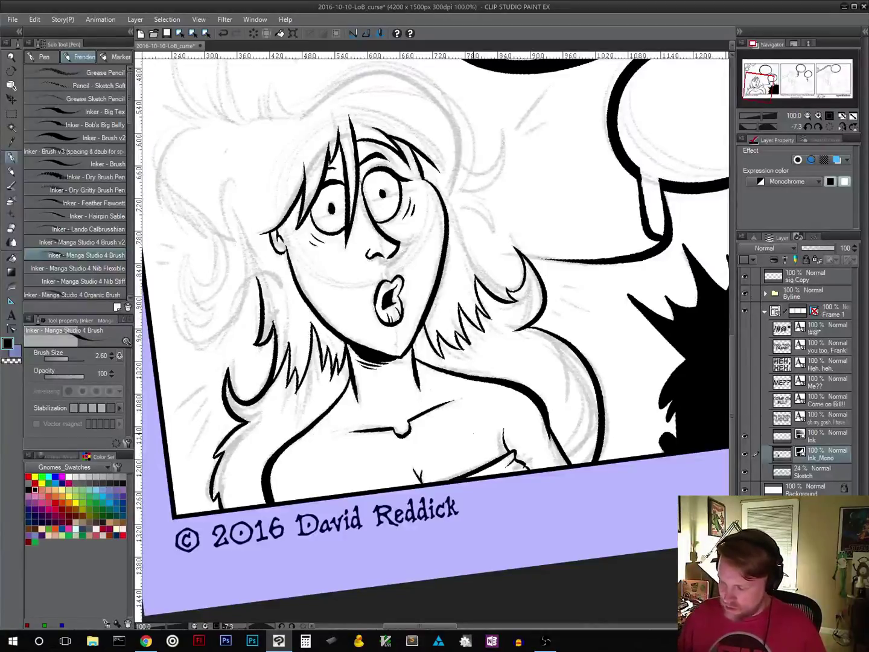
# Step: Ink thin flowing strand lines inside the left-hand hair lock, running from the jagged tips down beside the shoulder
pyautogui.moveTo(356, 387); pyautogui.dragTo(450, 374)
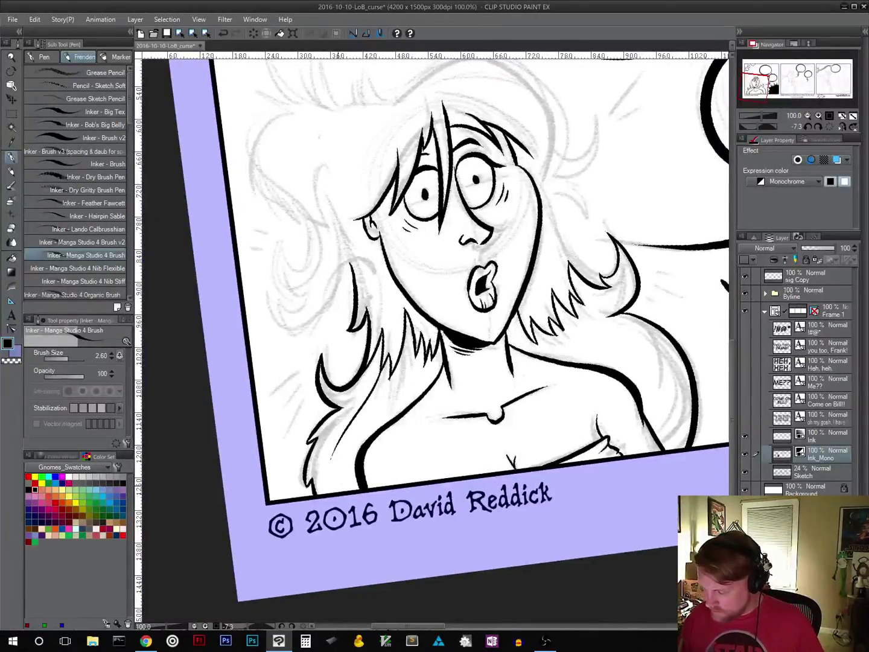
pyautogui.hotkey('ctrl', 'z')
pyautogui.moveTo(381, 372); pyautogui.dragTo(331, 481)
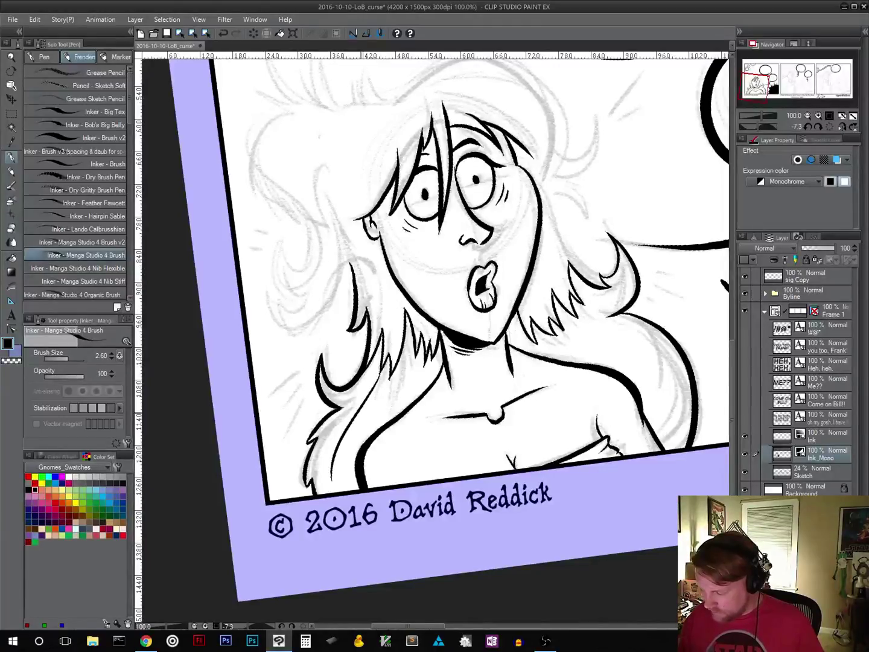
pyautogui.moveTo(360, 413)
pyautogui.mouseDown()
pyautogui.moveTo(347, 464)
pyautogui.moveTo(354, 489)
pyautogui.mouseUp()
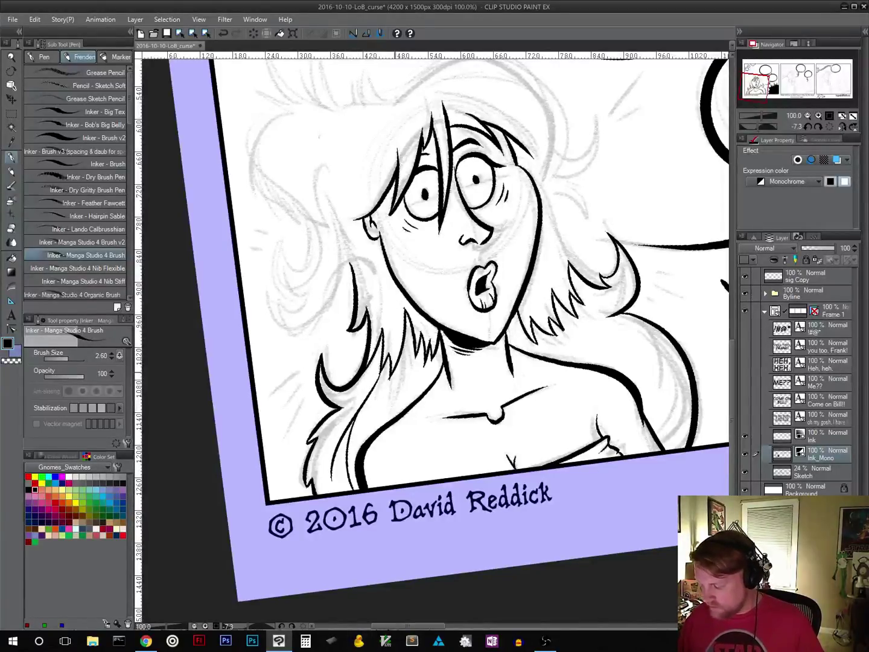
pyautogui.moveTo(391, 378); pyautogui.dragTo(362, 424)
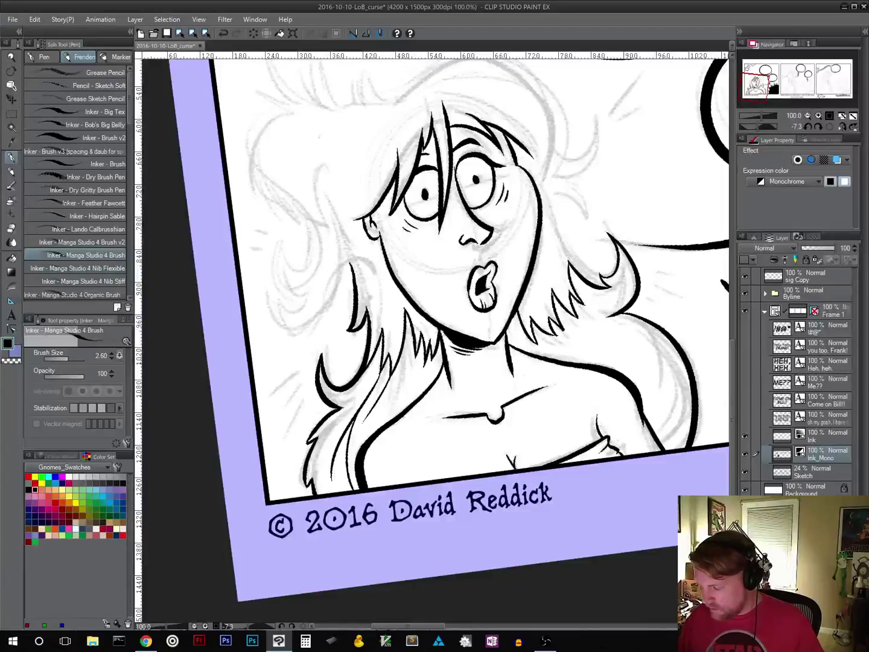
# Step: Ink one more strand line in the left-hand hair lock and a long strand from the right-hand jagged tips over the shoulder
pyautogui.moveTo(415, 363); pyautogui.dragTo(399, 408)
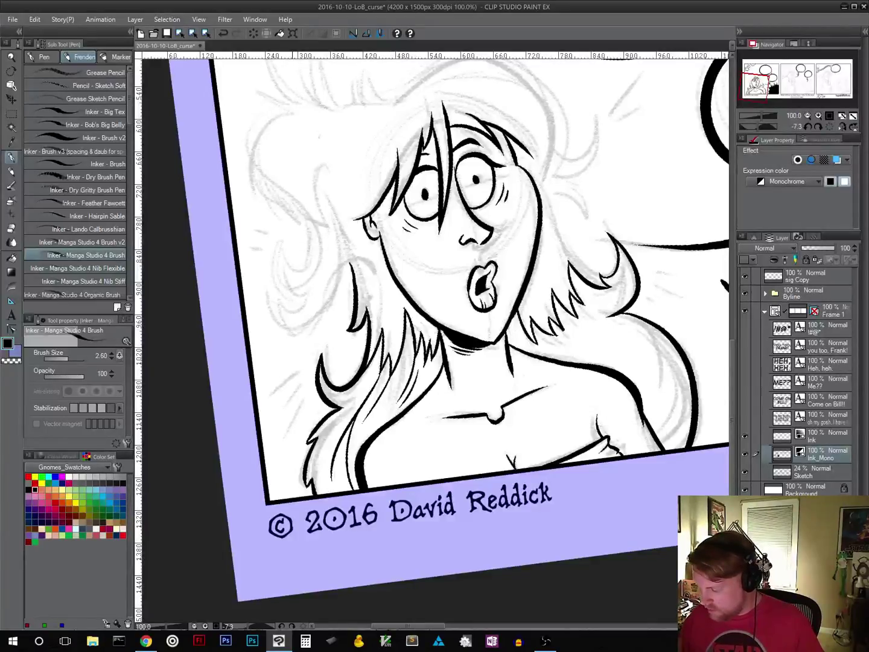
pyautogui.moveTo(432, 447); pyautogui.dragTo(407, 443)
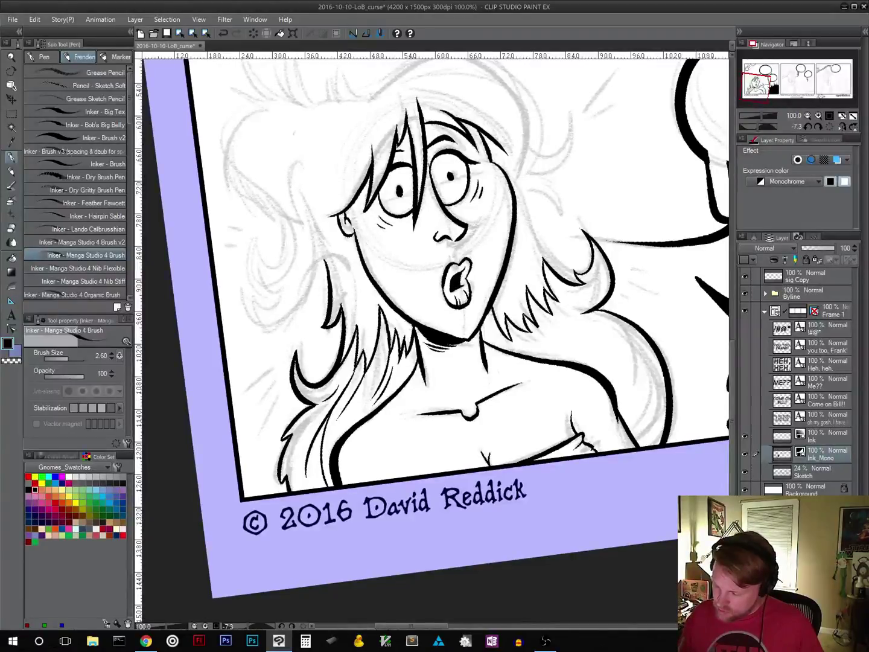
pyautogui.moveTo(490, 452); pyautogui.dragTo(358, 444)
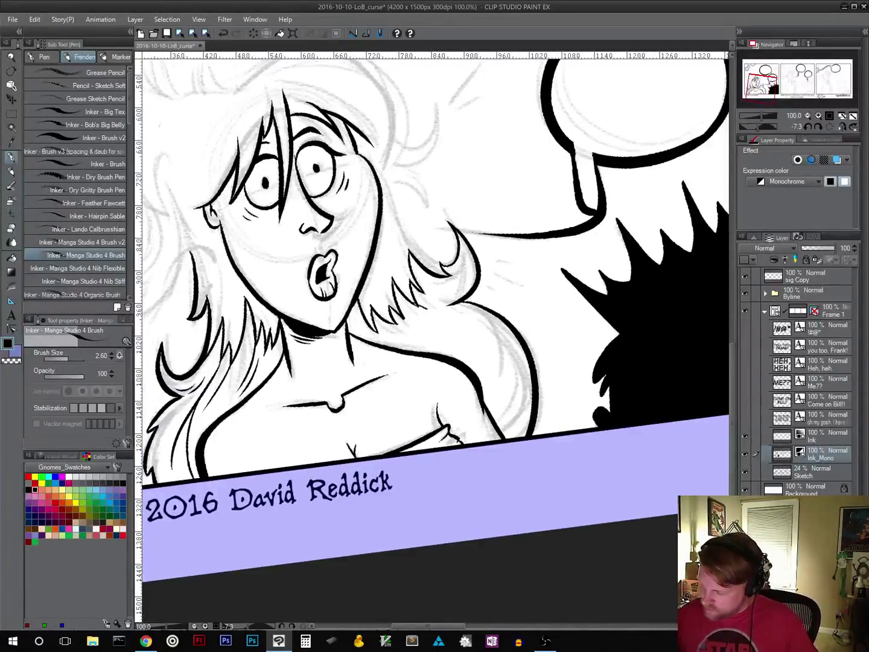
pyautogui.moveTo(420, 305); pyautogui.dragTo(497, 389)
pyautogui.hotkey('ctrl', 'z')
pyautogui.moveTo(417, 306)
pyautogui.mouseDown()
pyautogui.moveTo(464, 330)
pyautogui.moveTo(493, 385)
pyautogui.mouseUp()
# Step: Ink thin strand lines down the lower part of the right-hand hair lock to the panel's lower border
pyautogui.moveTo(471, 336)
pyautogui.mouseDown()
pyautogui.moveTo(512, 406)
pyautogui.moveTo(515, 438)
pyautogui.mouseUp()
pyautogui.hotkey('ctrl', 'z')
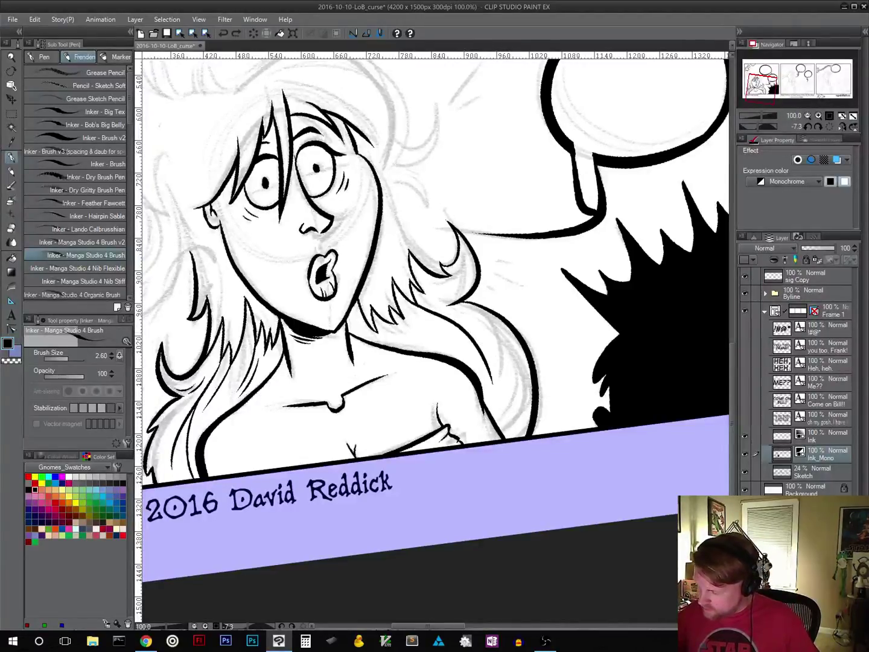
pyautogui.moveTo(469, 332)
pyautogui.mouseDown()
pyautogui.moveTo(489, 342)
pyautogui.moveTo(514, 419)
pyautogui.mouseUp()
pyautogui.hotkey('ctrl', 'z')
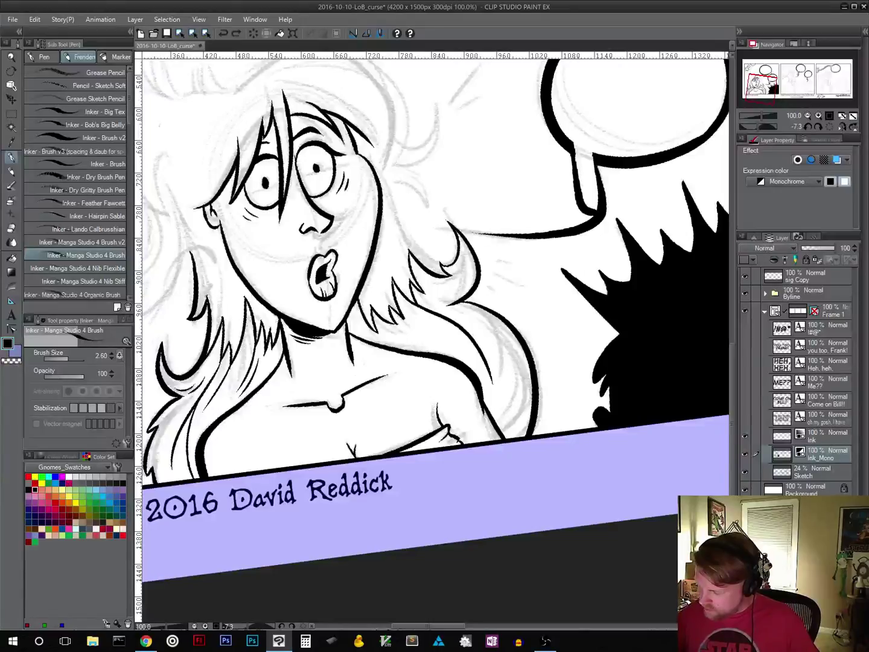
pyautogui.moveTo(462, 318)
pyautogui.mouseDown()
pyautogui.moveTo(512, 396)
pyautogui.moveTo(513, 425)
pyautogui.mouseUp()
pyautogui.moveTo(511, 372); pyautogui.dragTo(521, 428)
pyautogui.moveTo(531, 337); pyautogui.dragTo(556, 366)
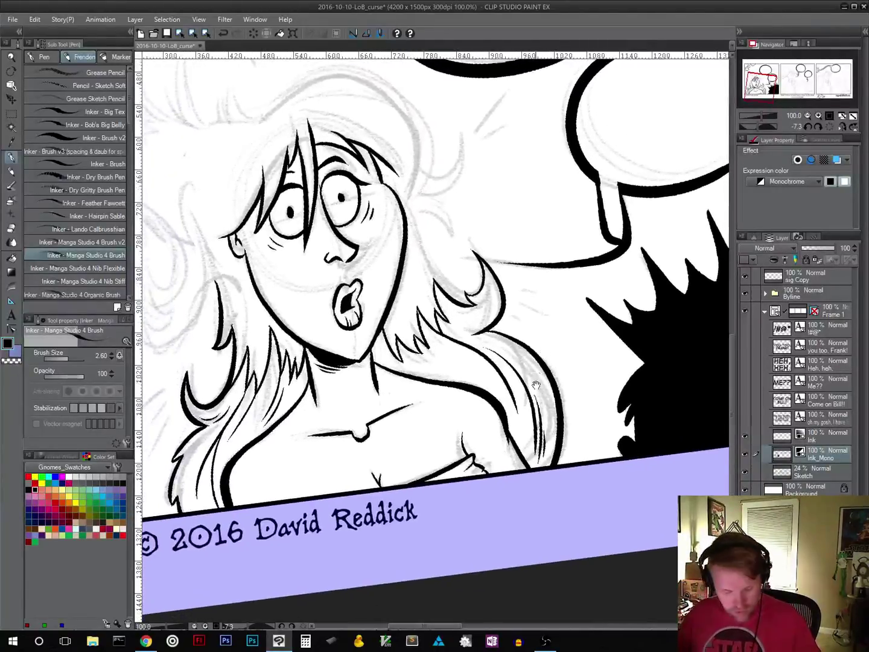
# Step: Ink flowing strand lines in the middle of the right-hand hair lock where it curves over the shoulder
pyautogui.moveTo(585, 437); pyautogui.dragTo(460, 516)
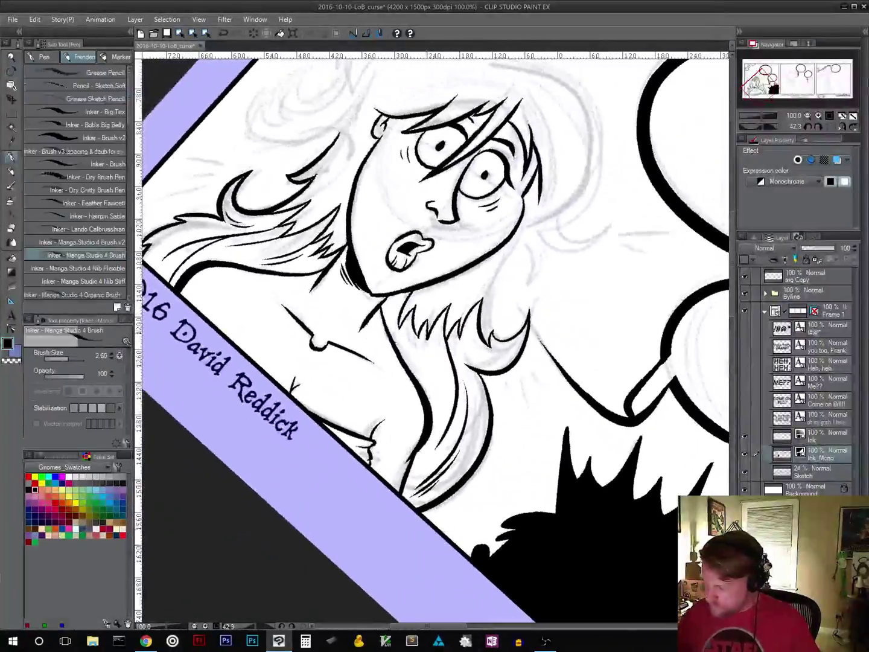
pyautogui.moveTo(425, 338); pyautogui.dragTo(437, 394)
pyautogui.moveTo(430, 346); pyautogui.dragTo(449, 400)
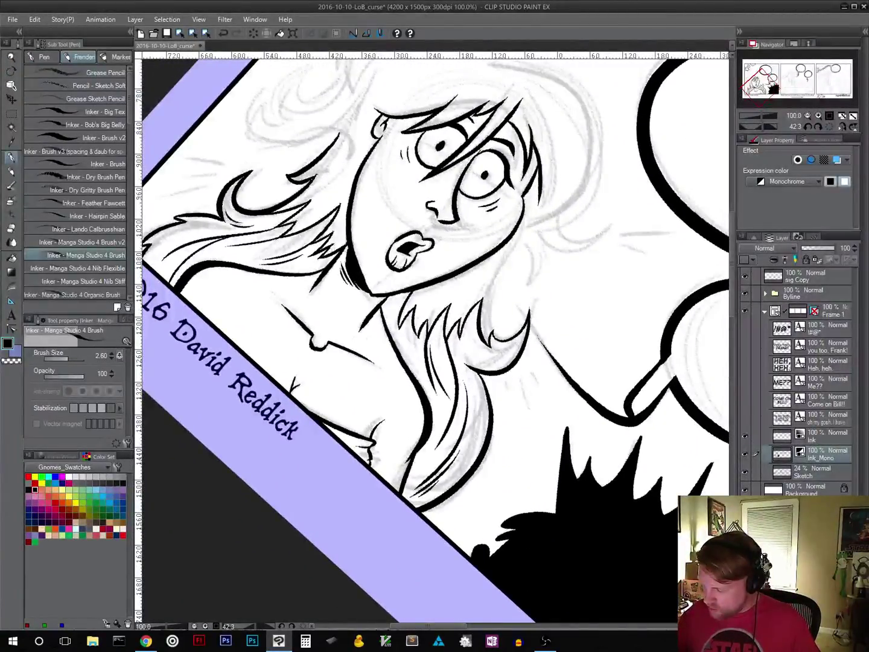
pyautogui.hotkey('ctrl', 'z')
pyautogui.moveTo(430, 360); pyautogui.dragTo(448, 417)
pyautogui.hotkey('ctrl', 'z')
pyautogui.hotkey('ctrl', 'z')
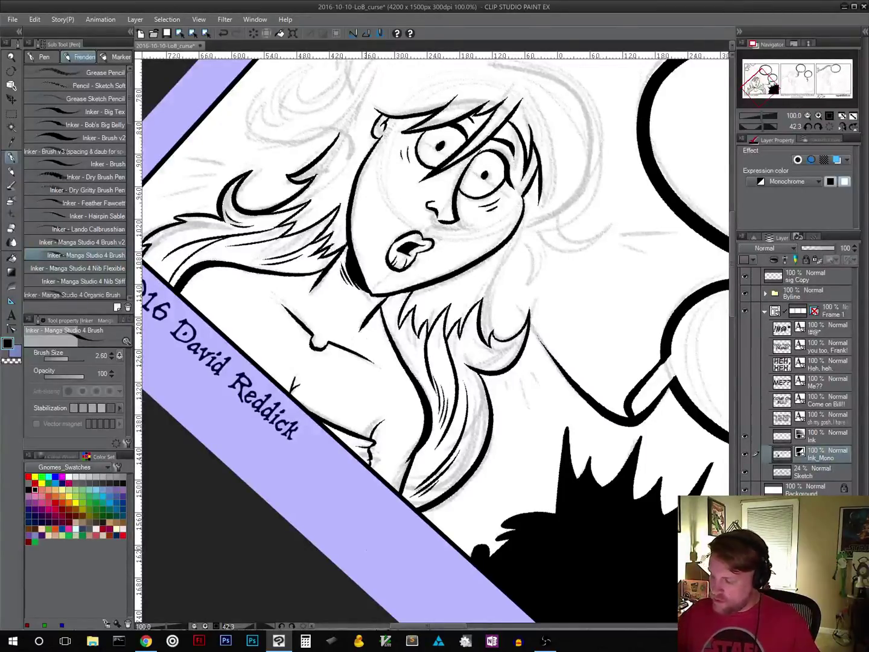
# Step: Ink short strand lines beneath the jagged hair tips on the right-hand side of the neck
pyautogui.moveTo(411, 323); pyautogui.dragTo(399, 364)
pyautogui.hotkey('ctrl', 'z')
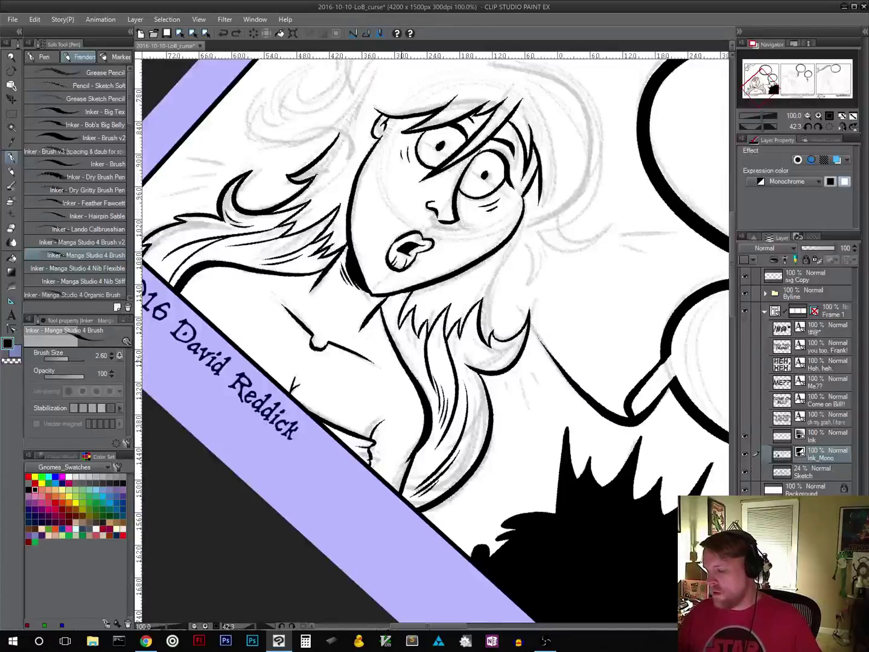
pyautogui.moveTo(397, 321); pyautogui.dragTo(411, 363)
pyautogui.hotkey('ctrl', 'z')
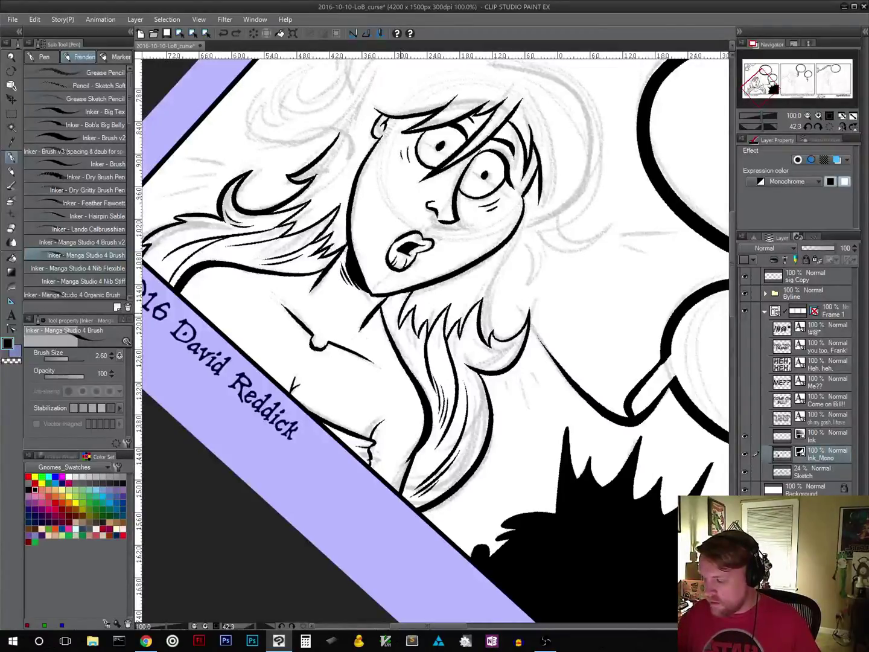
pyautogui.moveTo(398, 323)
pyautogui.mouseDown()
pyautogui.moveTo(411, 361)
pyautogui.moveTo(413, 355)
pyautogui.mouseUp()
pyautogui.hotkey('ctrl', 'z')
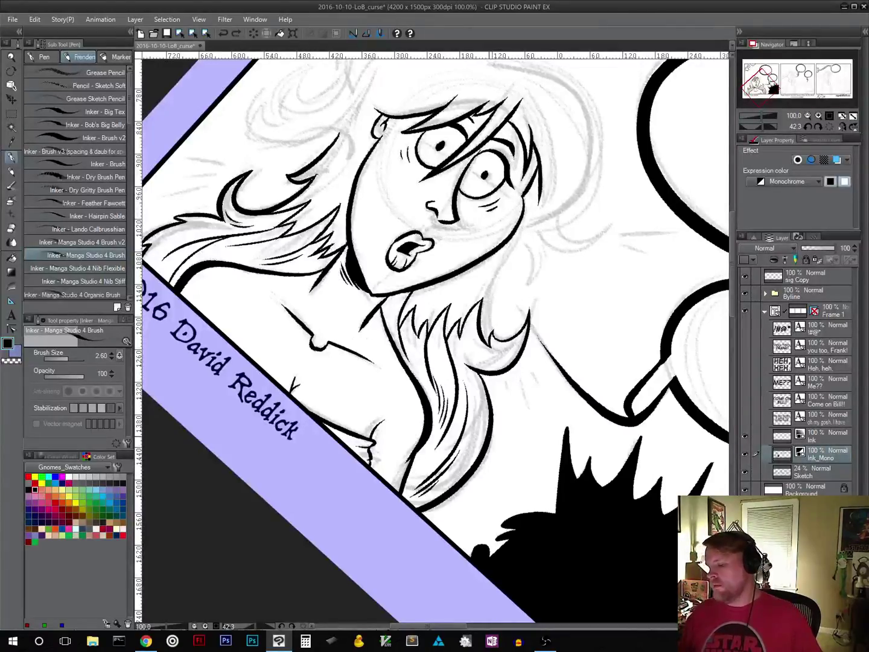
pyautogui.hotkey('ctrl', 'z')
# Step: Ink the inner line of the right-hand hair curl and the outer hair contour from the cheek down into that curl
pyautogui.moveTo(497, 438)
pyautogui.mouseDown()
pyautogui.moveTo(466, 503)
pyautogui.moveTo(450, 503)
pyautogui.mouseUp()
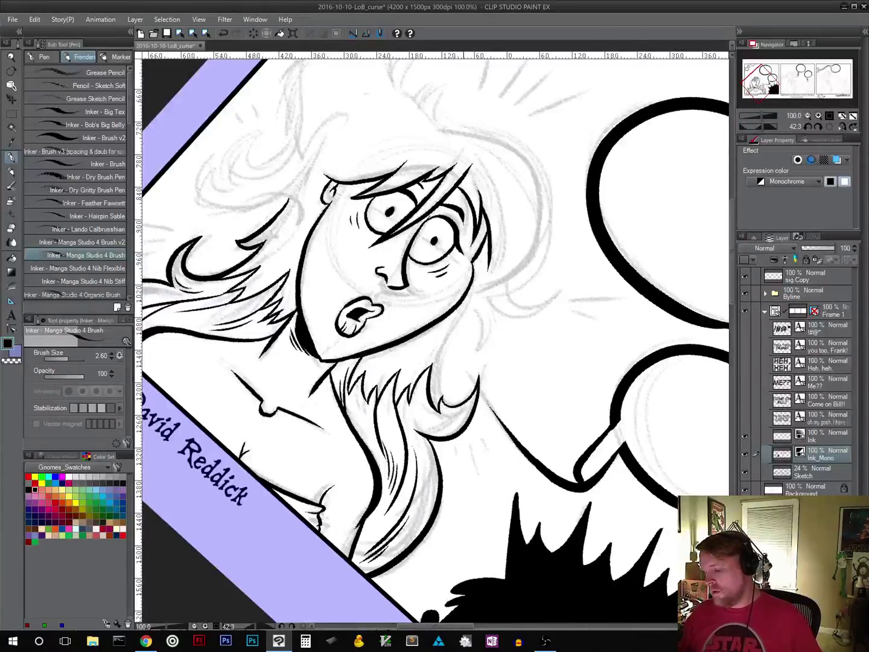
pyautogui.moveTo(477, 391)
pyautogui.mouseDown()
pyautogui.moveTo(462, 422)
pyautogui.moveTo(419, 429)
pyautogui.mouseUp()
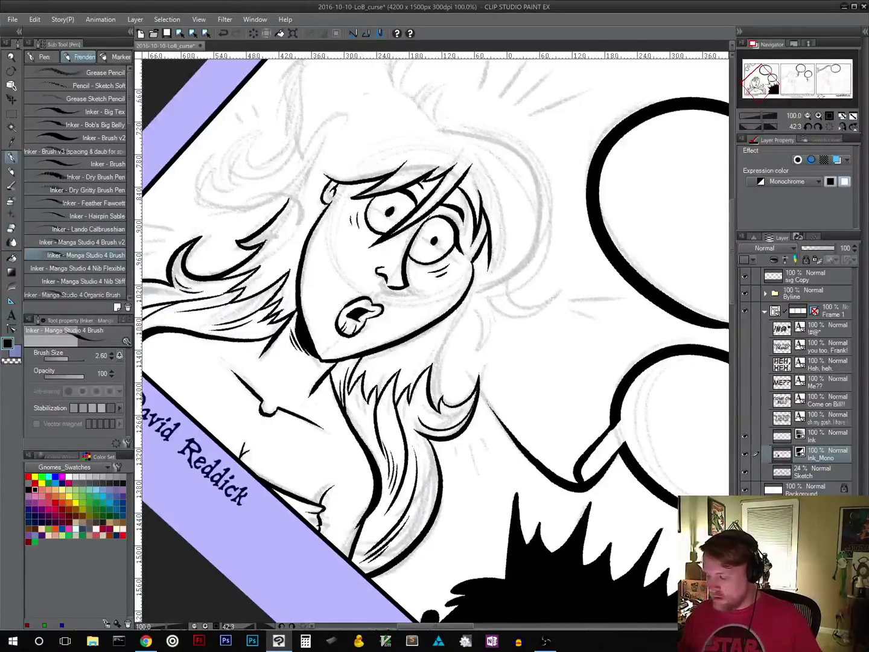
pyautogui.hotkey('shift', 'space')
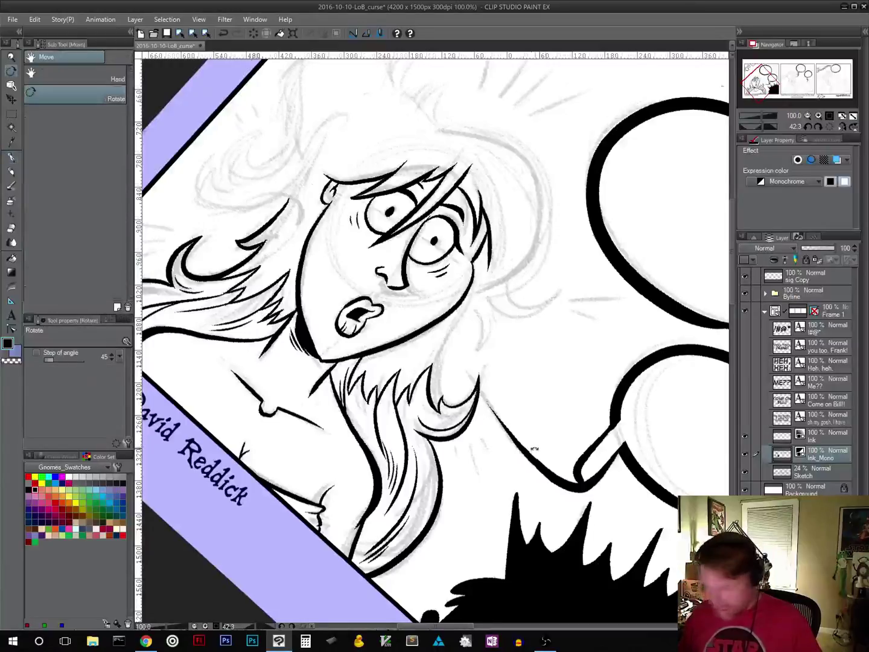
pyautogui.moveTo(536, 448); pyautogui.dragTo(569, 327)
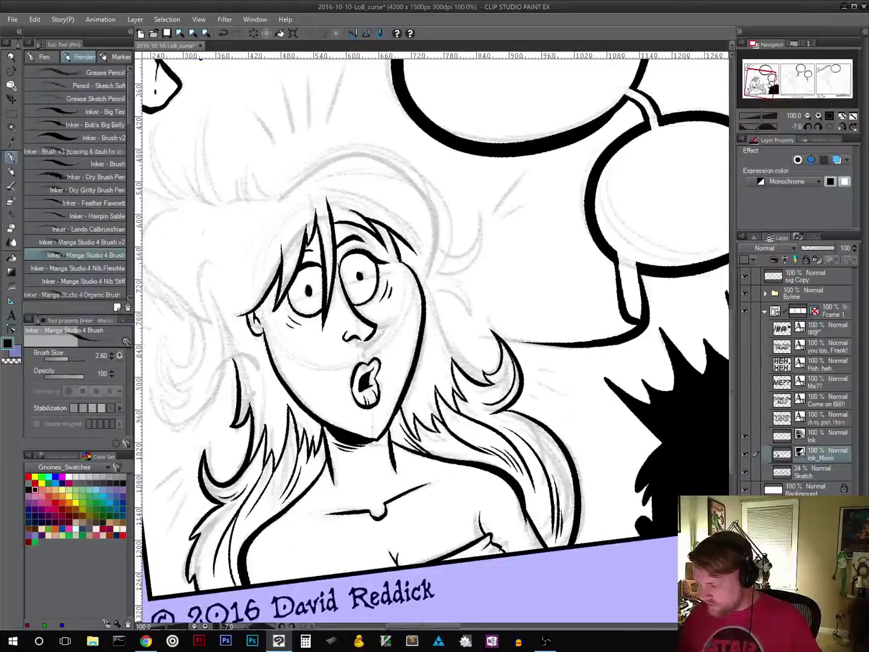
pyautogui.moveTo(583, 440); pyautogui.dragTo(530, 447)
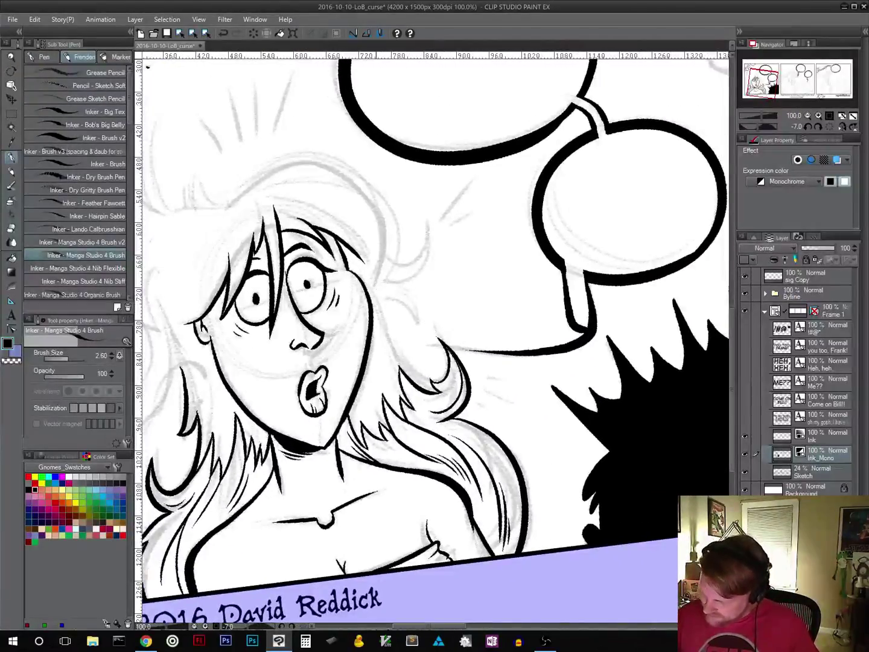
pyautogui.moveTo(381, 294); pyautogui.dragTo(435, 381)
pyautogui.hotkey('ctrl', 'z')
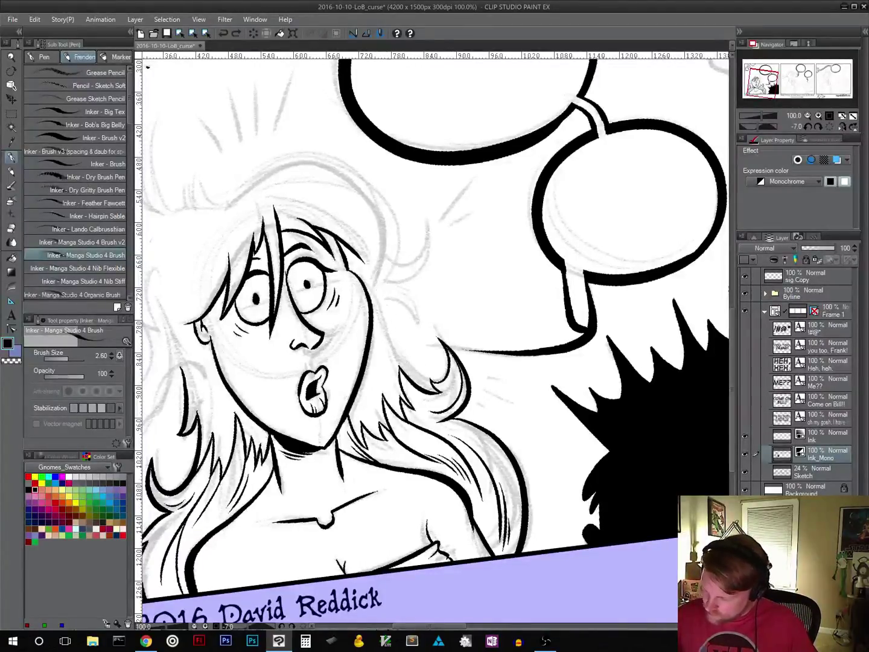
pyautogui.moveTo(371, 287)
pyautogui.mouseDown()
pyautogui.moveTo(390, 303)
pyautogui.moveTo(404, 351)
pyautogui.moveTo(429, 381)
pyautogui.mouseUp()
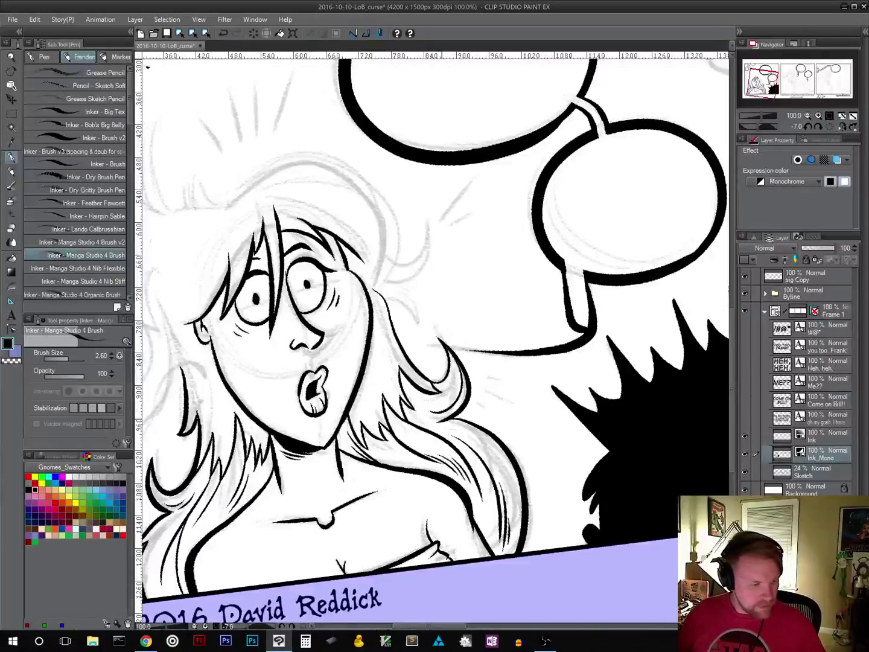
# Step: Ink the left-hand outer hair contour from the swelling beside the forehead down into the outward-flipping curls at jaw height
pyautogui.moveTo(499, 375); pyautogui.dragTo(673, 343)
pyautogui.moveTo(487, 402); pyautogui.dragTo(459, 412)
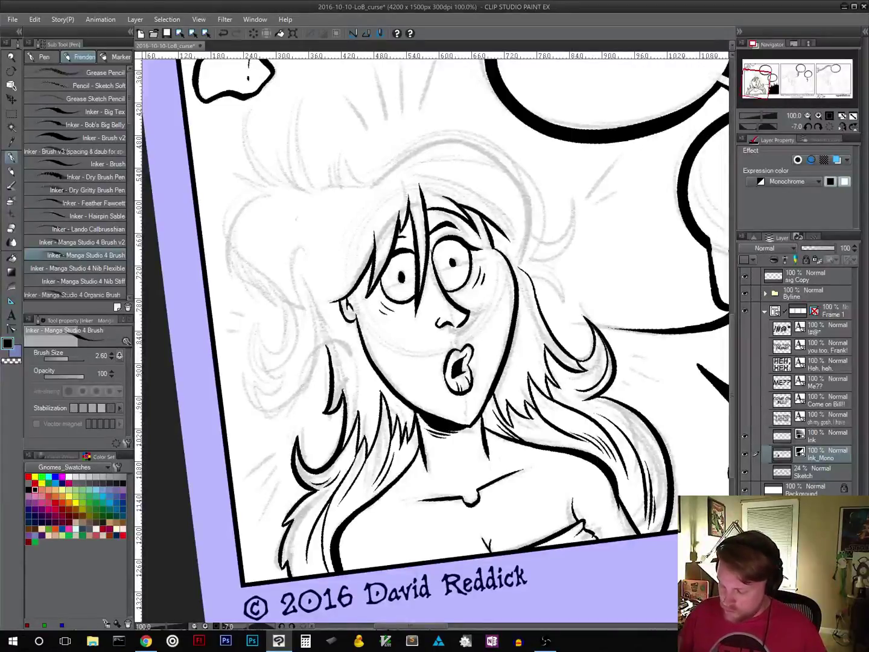
pyautogui.moveTo(289, 338)
pyautogui.mouseDown()
pyautogui.moveTo(253, 277)
pyautogui.moveTo(249, 201)
pyautogui.moveTo(269, 197)
pyautogui.mouseUp()
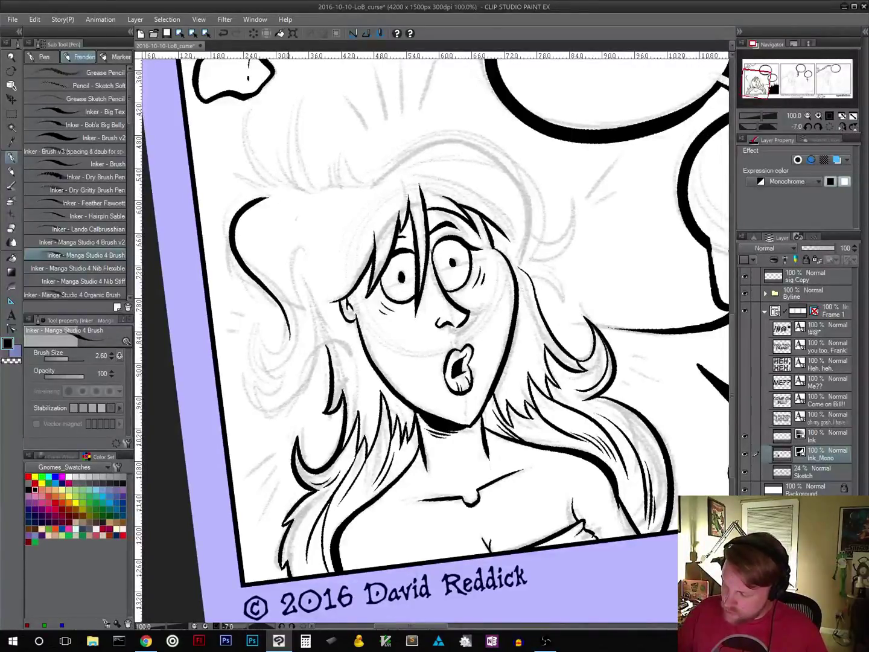
pyautogui.moveTo(290, 331)
pyautogui.mouseDown()
pyautogui.moveTo(258, 339)
pyautogui.moveTo(260, 322)
pyautogui.moveTo(253, 367)
pyautogui.moveTo(276, 383)
pyautogui.moveTo(244, 373)
pyautogui.moveTo(271, 418)
pyautogui.moveTo(308, 399)
pyautogui.moveTo(325, 343)
pyautogui.moveTo(328, 351)
pyautogui.mouseUp()
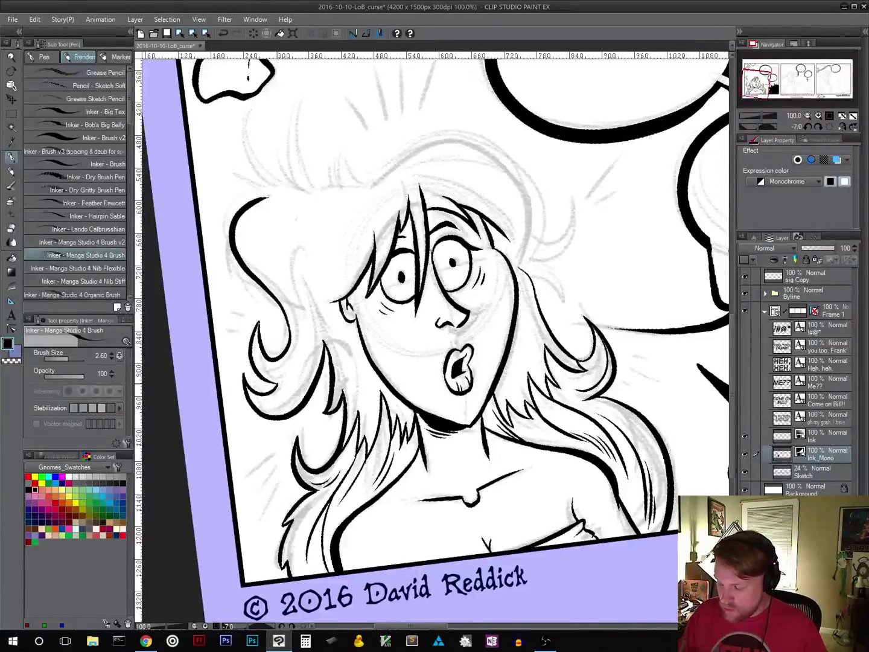
# Step: Ink the pointed hair tufts on top of the head, including the tall curved spike
pyautogui.moveTo(398, 359)
pyautogui.mouseDown()
pyautogui.moveTo(411, 363)
pyautogui.moveTo(410, 493)
pyautogui.mouseUp()
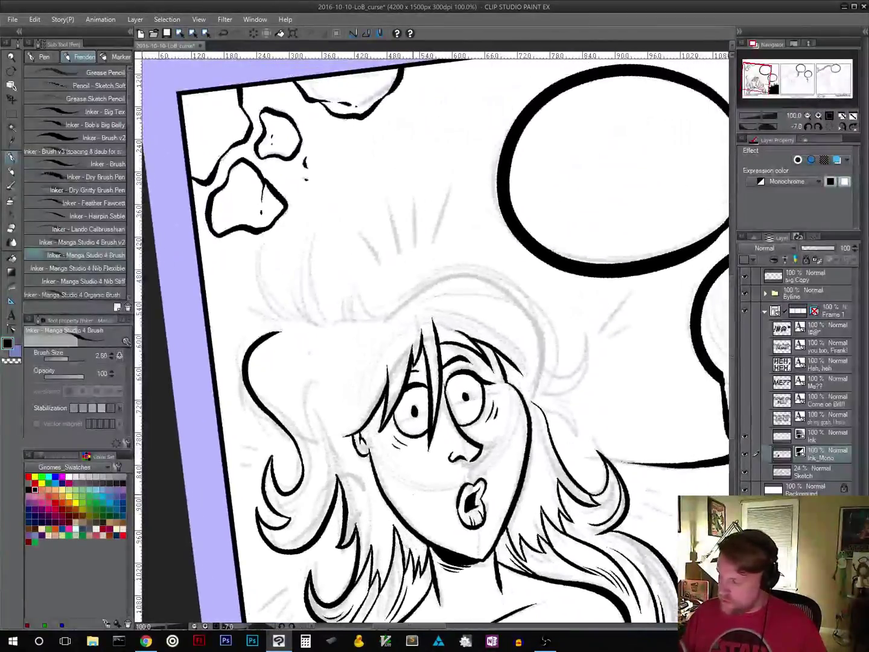
pyautogui.moveTo(379, 319)
pyautogui.mouseDown()
pyautogui.moveTo(353, 283)
pyautogui.moveTo(348, 314)
pyautogui.moveTo(334, 299)
pyautogui.moveTo(330, 318)
pyautogui.moveTo(319, 232)
pyautogui.mouseUp()
pyautogui.moveTo(312, 319)
pyautogui.mouseDown()
pyautogui.moveTo(318, 233)
pyautogui.moveTo(296, 298)
pyautogui.moveTo(289, 272)
pyautogui.moveTo(296, 314)
pyautogui.mouseUp()
pyautogui.hotkey('ctrl', 'z')
pyautogui.hotkey('ctrl', 'z')
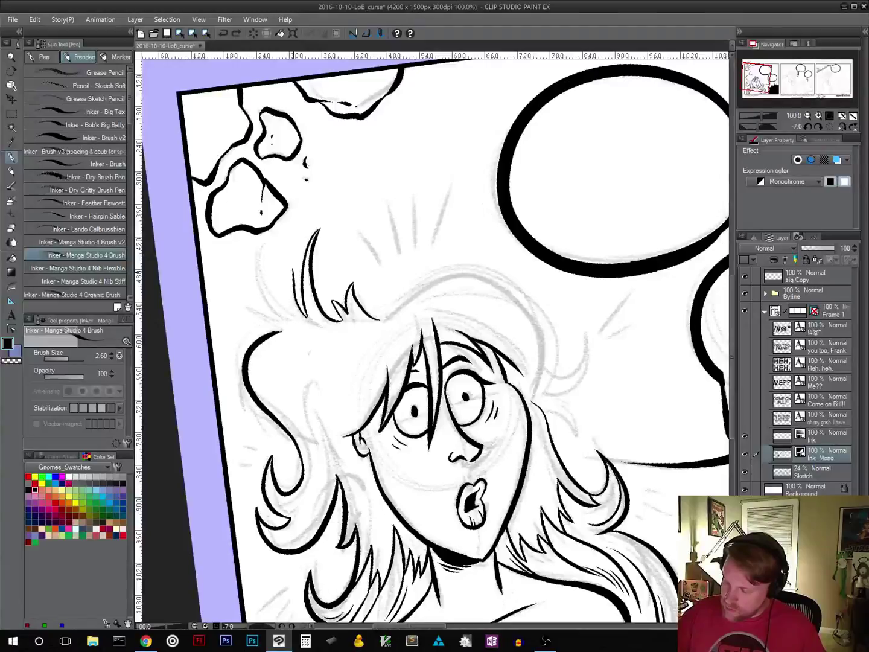
# Step: Ink the remaining tufts toward the upper left, ending in sideways-sweeping tips that join the left-hand hair contour
pyautogui.moveTo(290, 274)
pyautogui.mouseDown()
pyautogui.moveTo(297, 318)
pyautogui.moveTo(269, 276)
pyautogui.mouseUp()
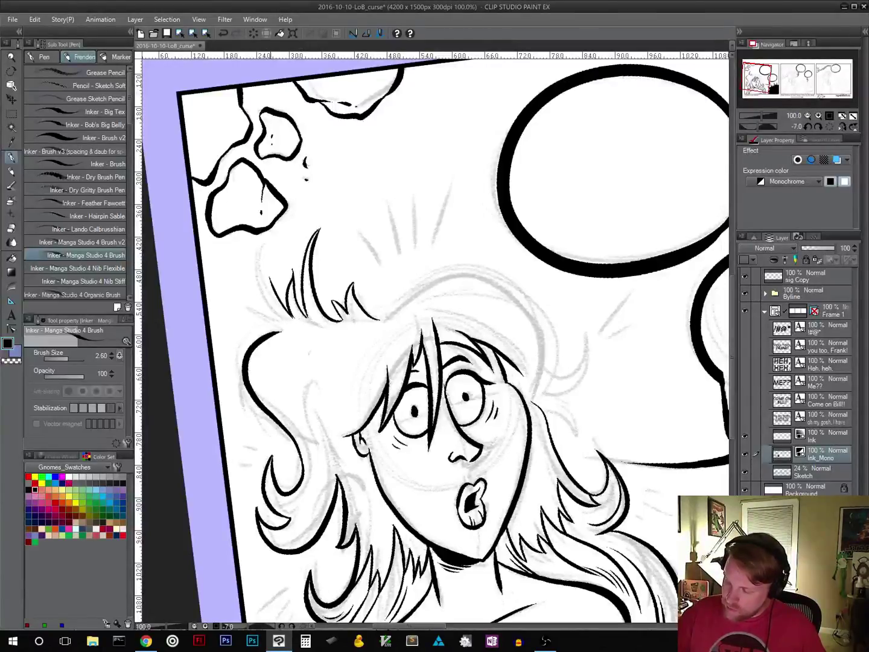
pyautogui.hotkey('ctrl', 'z')
pyautogui.moveTo(293, 318)
pyautogui.mouseDown()
pyautogui.moveTo(273, 274)
pyautogui.moveTo(279, 319)
pyautogui.moveTo(263, 245)
pyautogui.moveTo(256, 247)
pyautogui.moveTo(282, 324)
pyautogui.moveTo(236, 340)
pyautogui.mouseUp()
pyautogui.hotkey('ctrl', 'z')
pyautogui.hotkey('ctrl', 'z')
pyautogui.hotkey('ctrl', 'z')
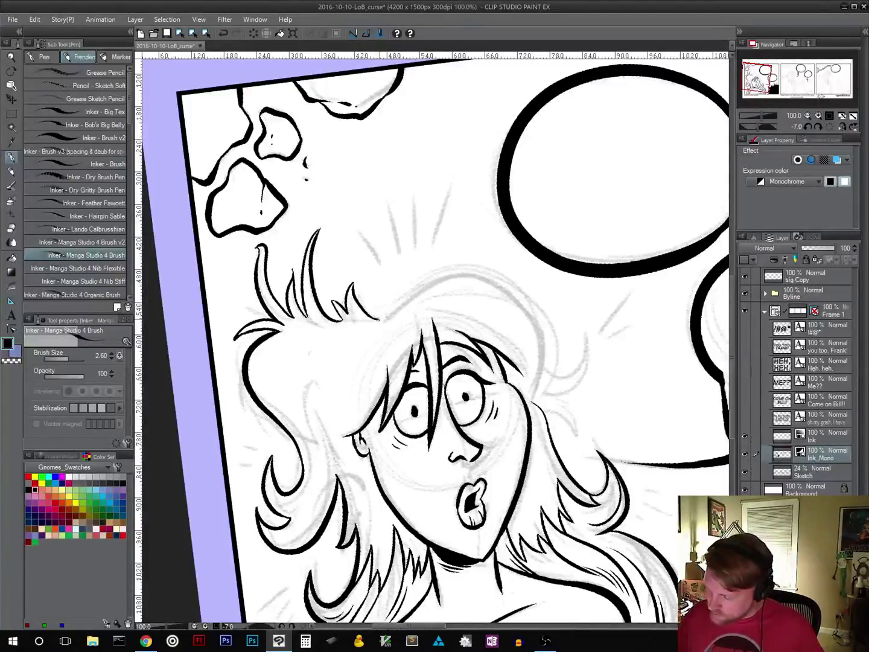
# Step: Ink the rounded crown contour from the tufts down the right side, adding the upturned curl and the small lock below it
pyautogui.moveTo(373, 318)
pyautogui.mouseDown()
pyautogui.moveTo(381, 292)
pyautogui.moveTo(493, 279)
pyautogui.mouseUp()
pyautogui.moveTo(592, 447); pyautogui.dragTo(552, 318)
pyautogui.moveTo(597, 355); pyautogui.dragTo(537, 481)
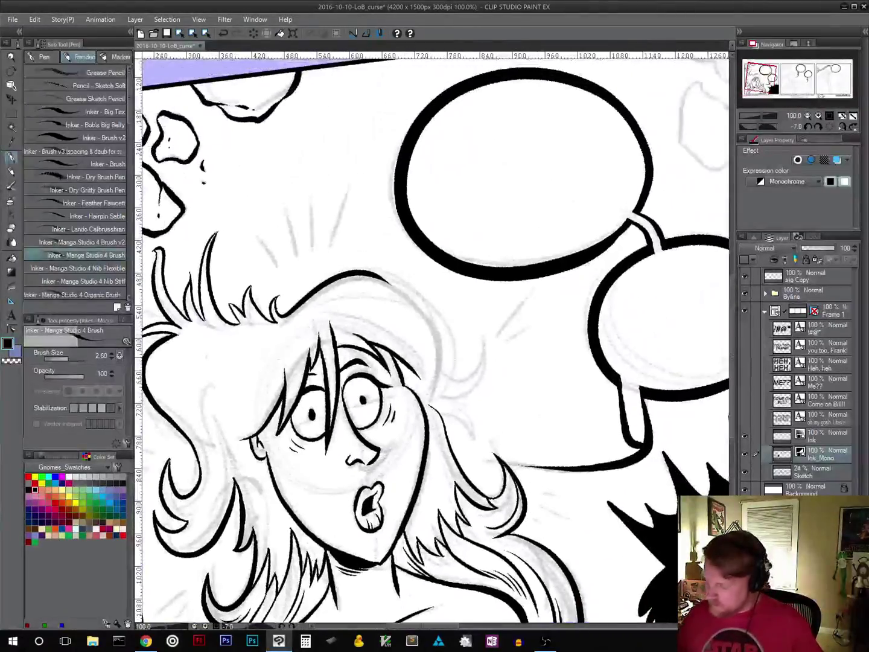
pyautogui.moveTo(484, 337)
pyautogui.mouseDown()
pyautogui.moveTo(453, 383)
pyautogui.moveTo(439, 370)
pyautogui.moveTo(456, 377)
pyautogui.mouseUp()
pyautogui.moveTo(439, 370)
pyautogui.mouseDown()
pyautogui.moveTo(455, 376)
pyautogui.moveTo(431, 329)
pyautogui.moveTo(368, 273)
pyautogui.moveTo(342, 277)
pyautogui.mouseUp()
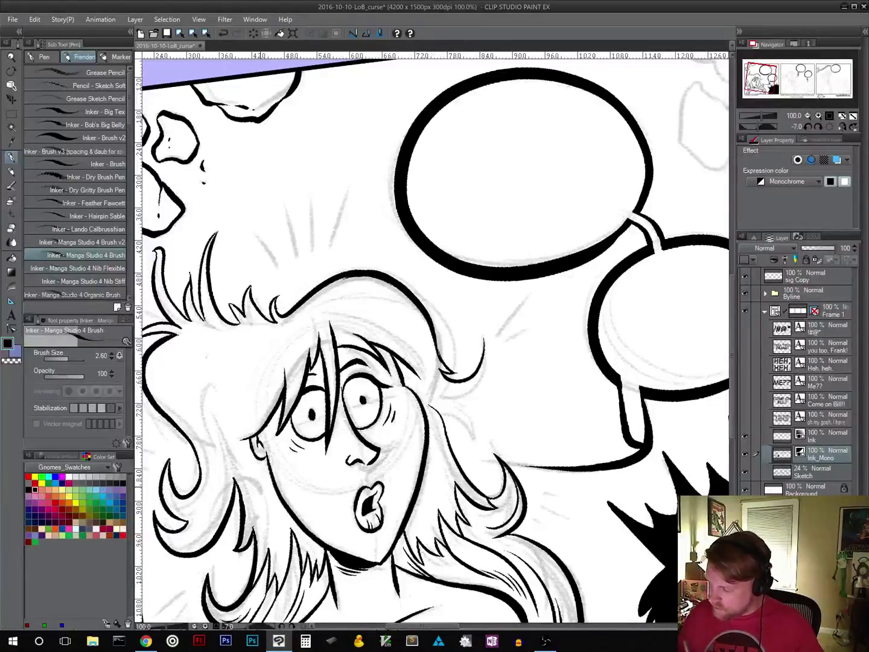
pyautogui.moveTo(484, 340)
pyautogui.mouseDown()
pyautogui.moveTo(486, 372)
pyautogui.moveTo(433, 401)
pyautogui.moveTo(465, 445)
pyautogui.moveTo(458, 424)
pyautogui.moveTo(440, 417)
pyautogui.mouseUp()
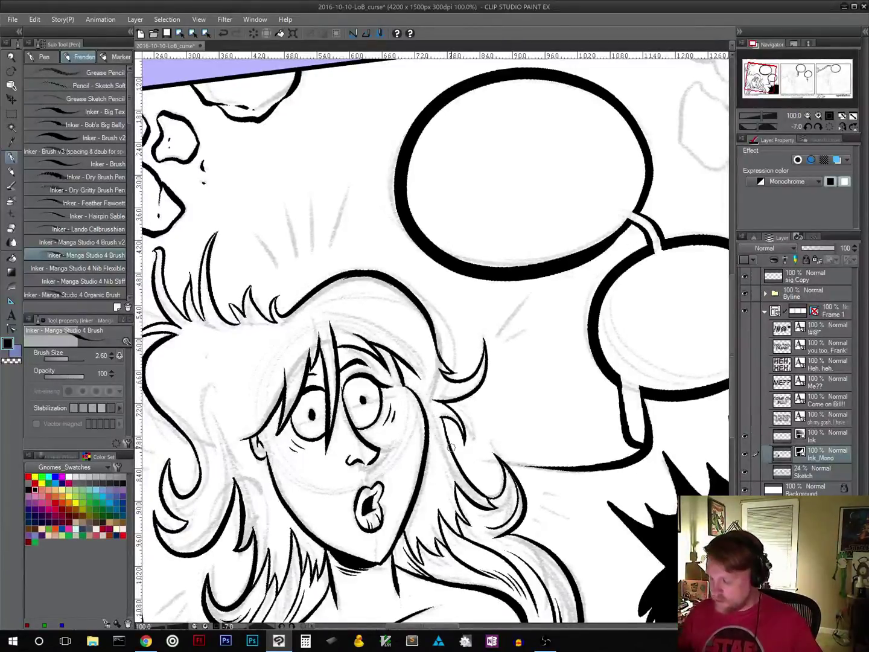
# Step: Hide the Sketch layer and fill the main mass of the woman's hair with black
pyautogui.moveTo(516, 448); pyautogui.dragTo(560, 258)
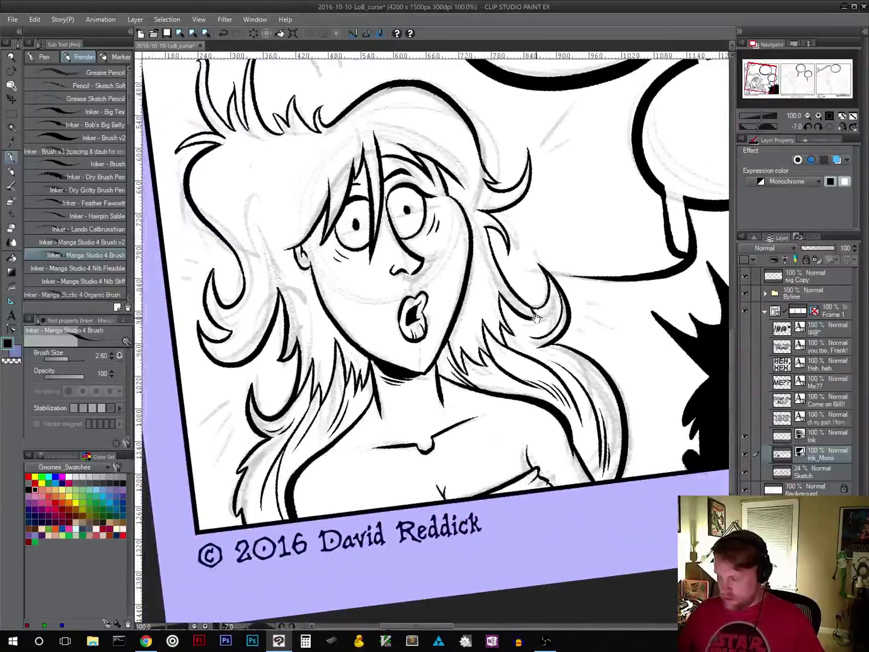
pyautogui.moveTo(536, 318); pyautogui.dragTo(500, 372)
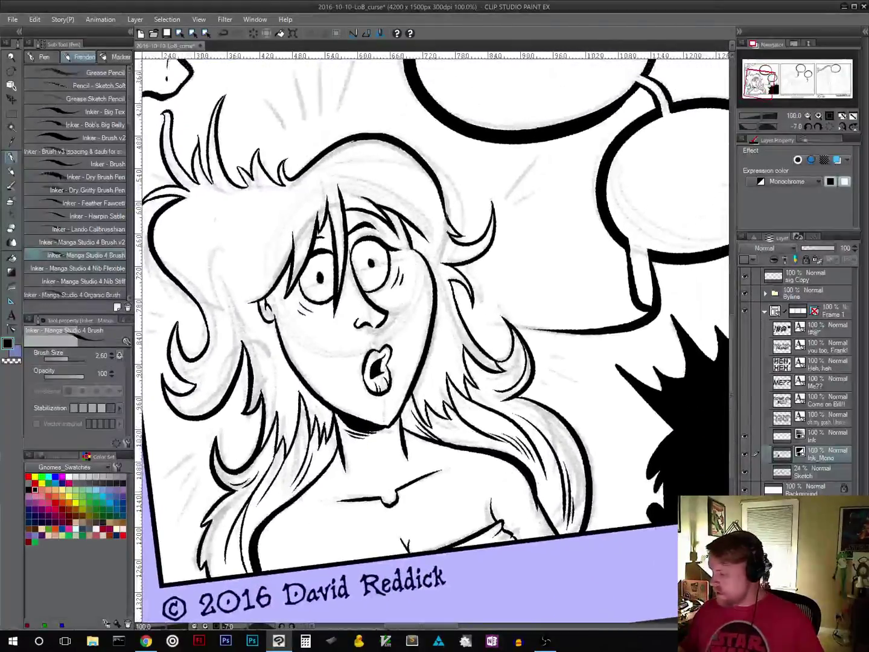
pyautogui.click(746, 472)
pyautogui.moveTo(464, 468); pyautogui.dragTo(546, 510)
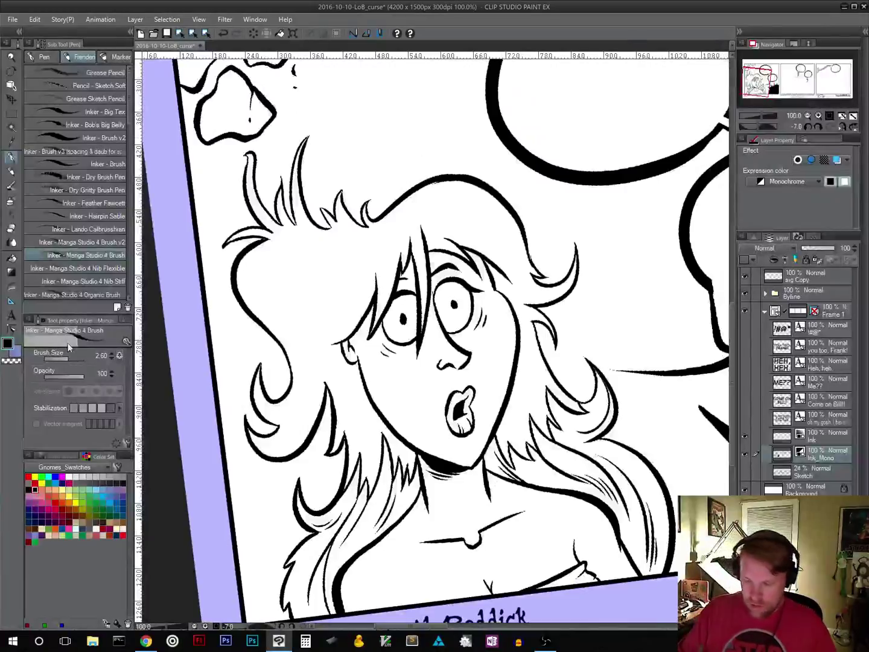
pyautogui.click(11, 257)
pyautogui.click(327, 295)
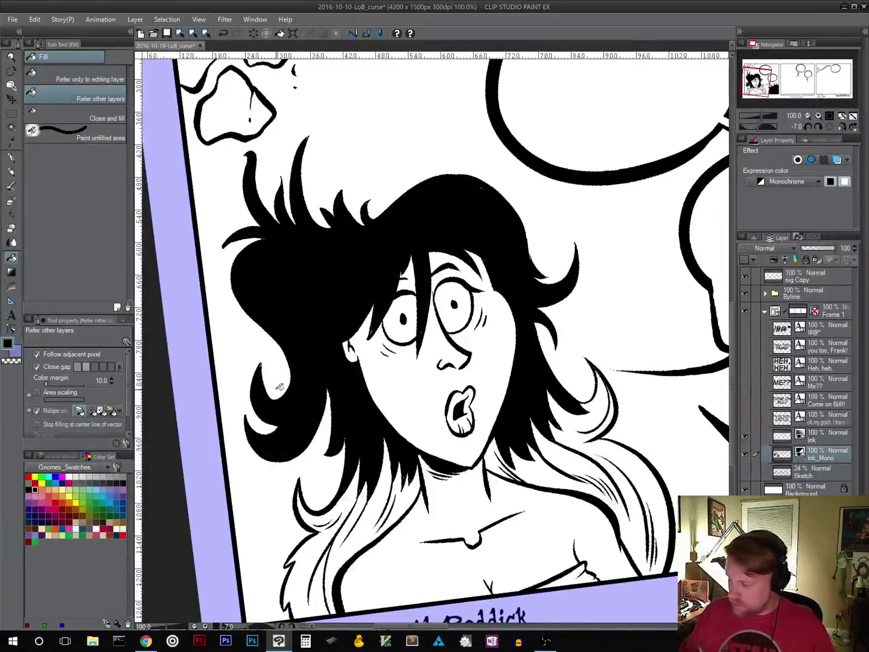
# Step: Ink thin stray strands along the left-hand hair contour and over the crown with the Manga Studio 4 Brush
pyautogui.click(12, 159)
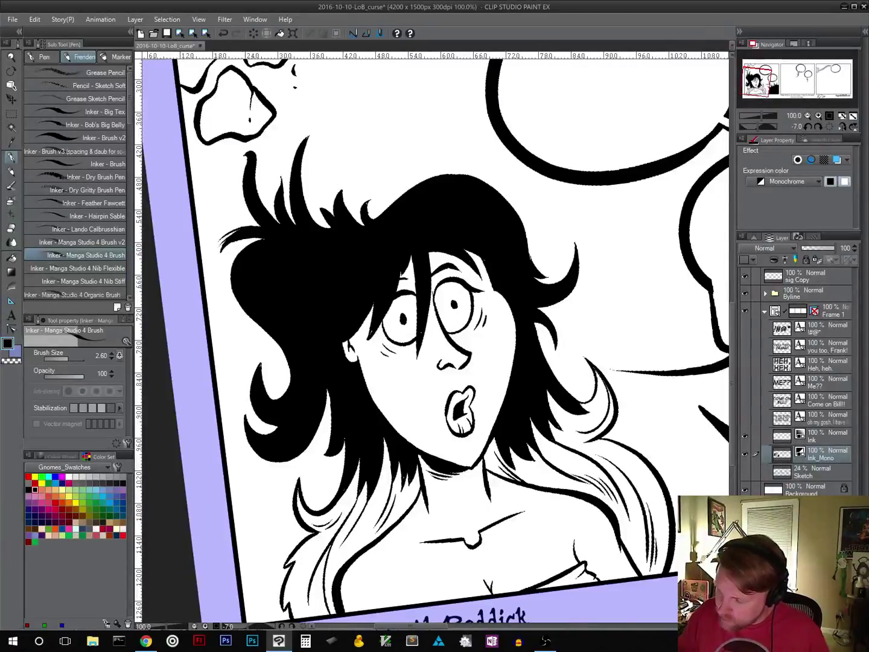
pyautogui.moveTo(247, 248)
pyautogui.mouseDown()
pyautogui.moveTo(231, 303)
pyautogui.moveTo(269, 348)
pyautogui.mouseUp()
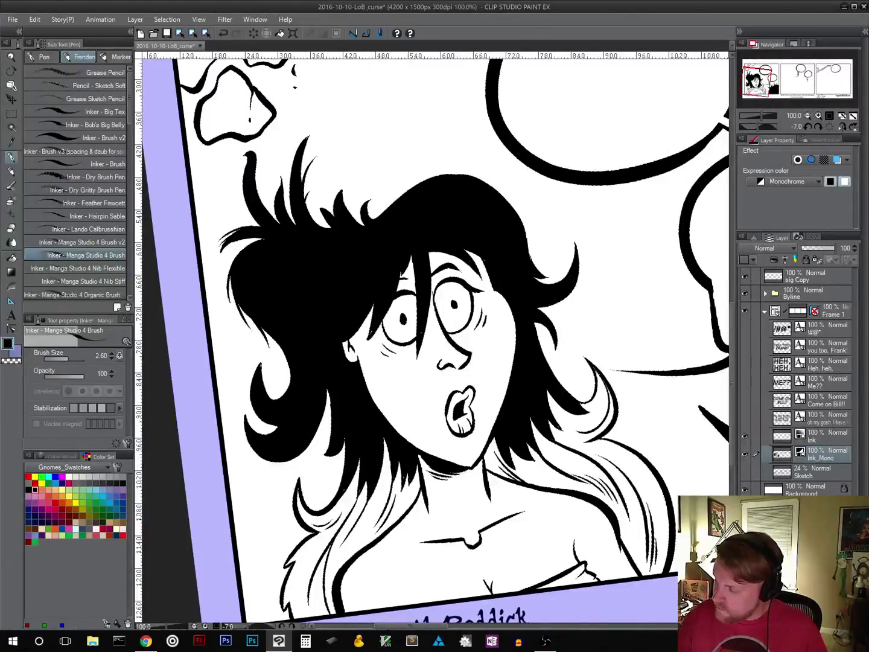
pyautogui.moveTo(395, 200); pyautogui.dragTo(477, 160)
pyautogui.moveTo(418, 184); pyautogui.dragTo(485, 174)
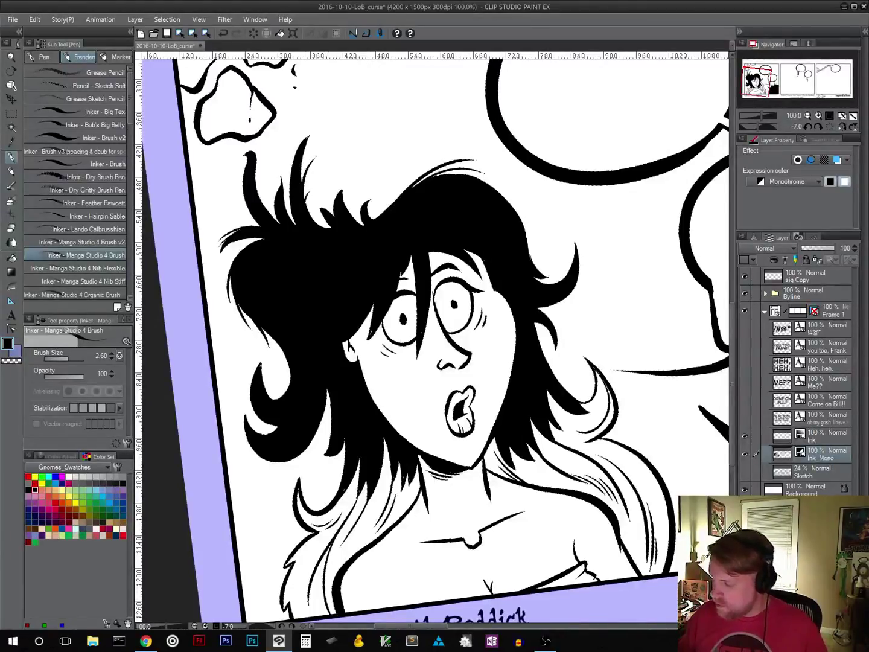
# Step: Ink fine stray strands beside the upturned curl and the small lock below it on the right side of the hair
pyautogui.moveTo(544, 414); pyautogui.dragTo(519, 317)
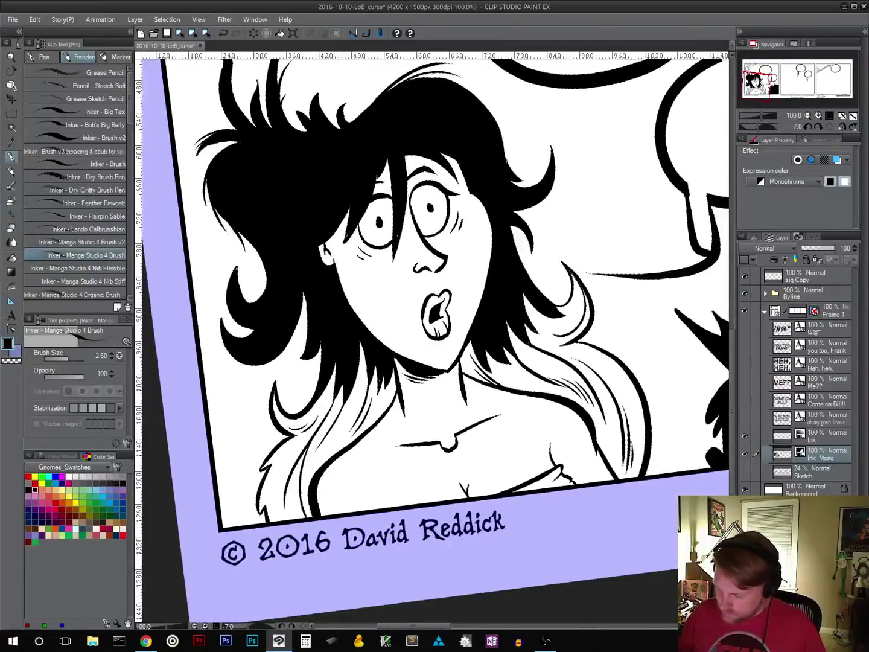
pyautogui.moveTo(471, 284); pyautogui.dragTo(348, 412)
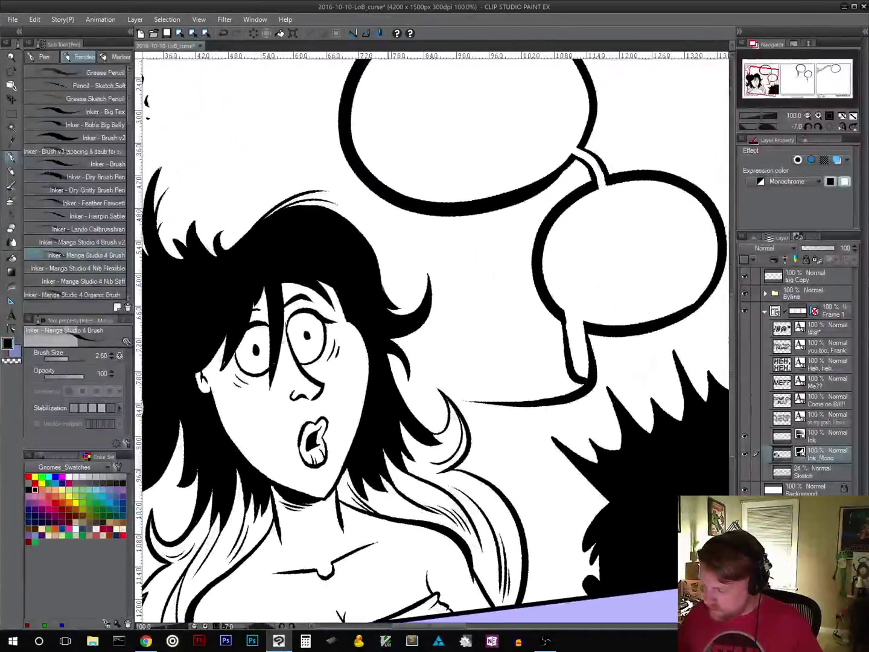
pyautogui.moveTo(401, 337); pyautogui.dragTo(443, 287)
pyautogui.moveTo(410, 336); pyautogui.dragTo(440, 312)
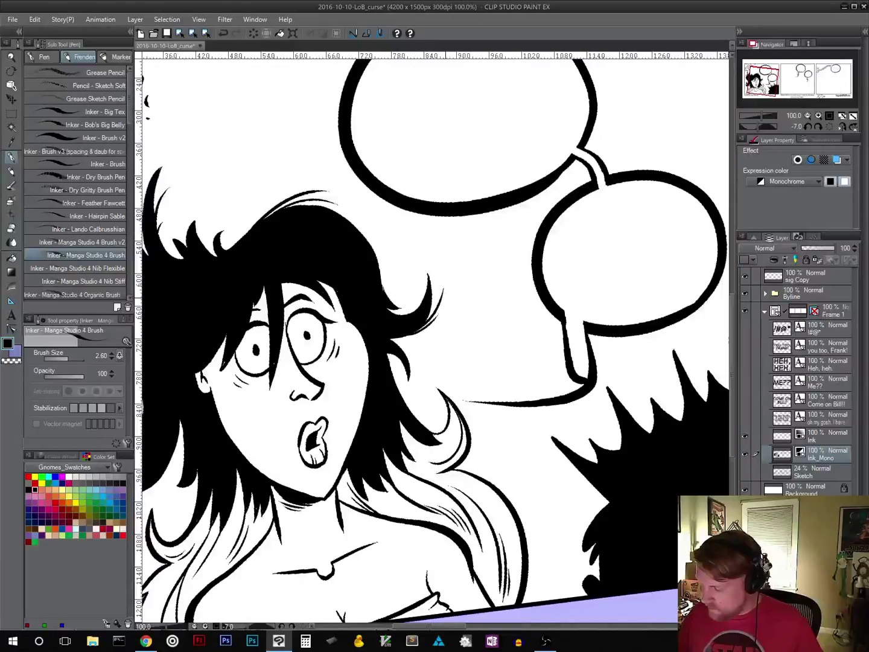
pyautogui.moveTo(393, 340)
pyautogui.mouseDown()
pyautogui.moveTo(415, 359)
pyautogui.moveTo(428, 411)
pyautogui.mouseUp()
pyautogui.moveTo(339, 375)
pyautogui.mouseDown()
pyautogui.moveTo(394, 347)
pyautogui.moveTo(520, 334)
pyautogui.mouseUp()
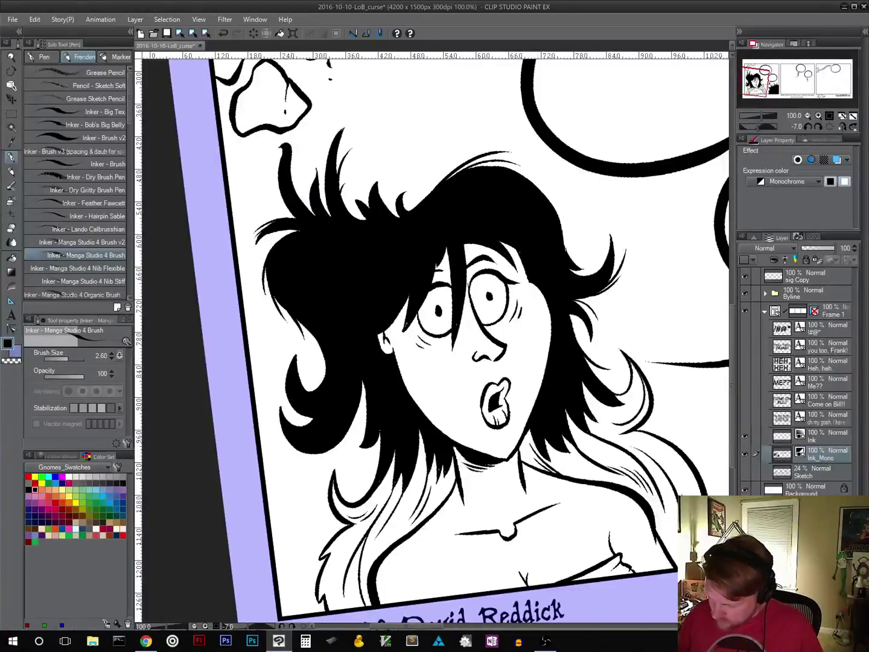
# Step: Ink stray strands along the outside of the lower-left curls, including a thin spiral strand beneath them
pyautogui.moveTo(296, 413)
pyautogui.mouseDown()
pyautogui.moveTo(280, 364)
pyautogui.moveTo(297, 412)
pyautogui.mouseUp()
pyautogui.hotkey('ctrl', 'z')
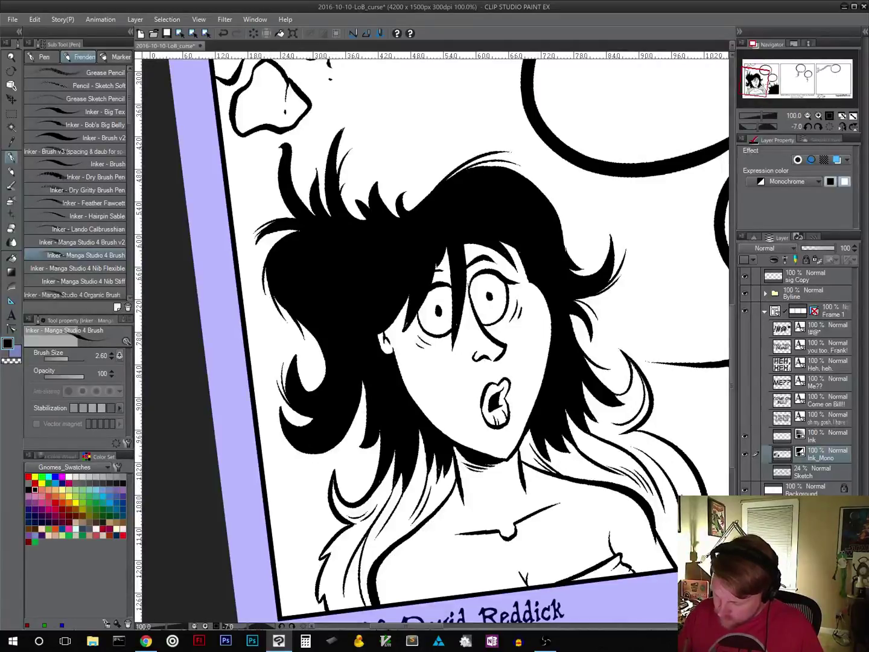
pyautogui.moveTo(283, 460)
pyautogui.mouseDown()
pyautogui.moveTo(290, 466)
pyautogui.moveTo(271, 442)
pyautogui.moveTo(286, 478)
pyautogui.moveTo(297, 469)
pyautogui.moveTo(268, 467)
pyautogui.moveTo(282, 442)
pyautogui.moveTo(277, 425)
pyautogui.mouseUp()
pyautogui.hotkey('ctrl', 'z')
pyautogui.hotkey('ctrl', 'z')
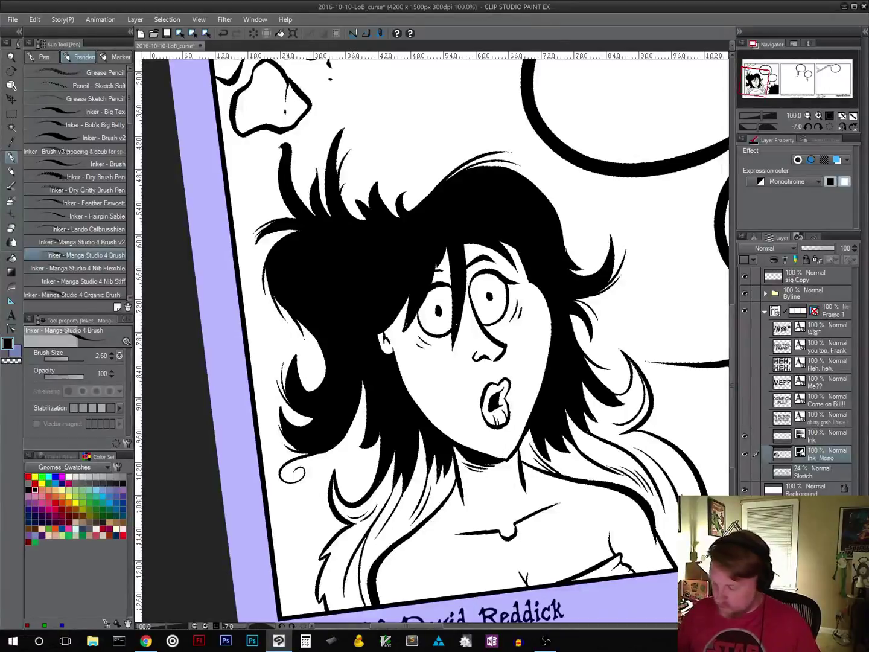
# Step: Ink short fine strands on the underside of the lower-left hair, between the large curl and the locks beside the neck
pyautogui.moveTo(364, 440)
pyautogui.mouseDown()
pyautogui.moveTo(348, 459)
pyautogui.moveTo(354, 440)
pyautogui.mouseUp()
pyautogui.hotkey('ctrl', 'z')
pyautogui.hotkey('ctrl', 'z')
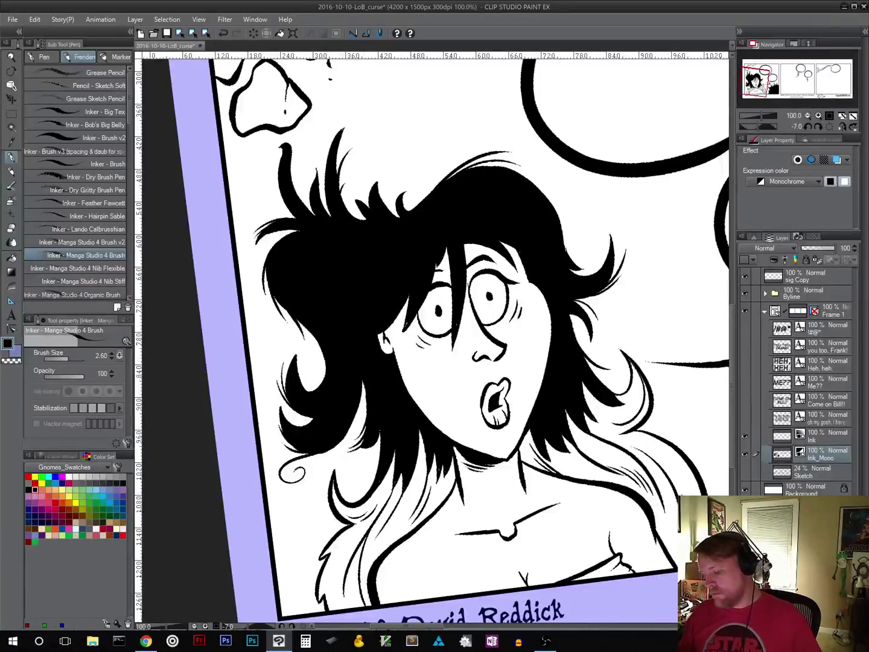
pyautogui.moveTo(443, 535)
pyautogui.mouseDown()
pyautogui.moveTo(410, 480)
pyautogui.moveTo(447, 464)
pyautogui.mouseUp()
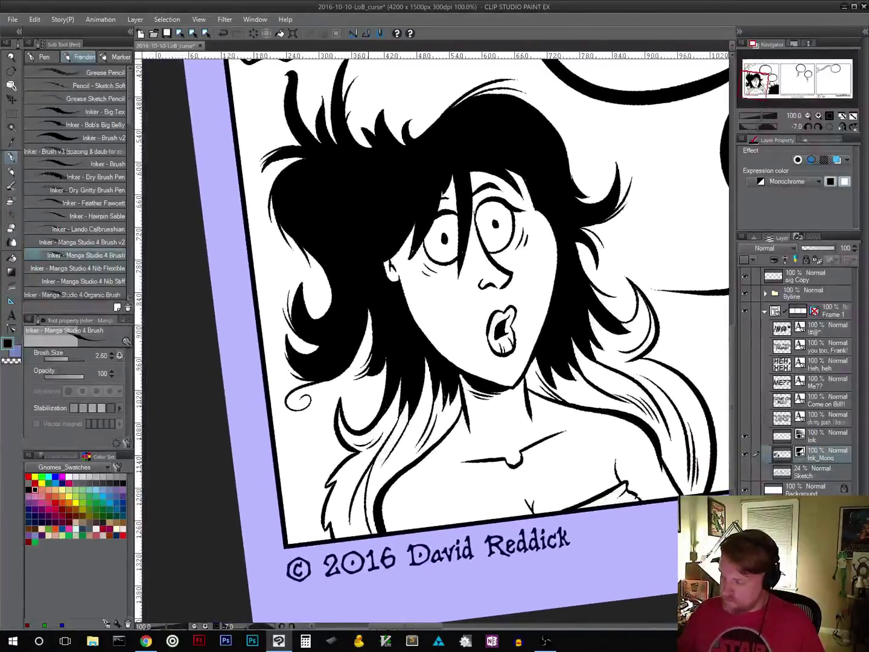
pyautogui.hotkey('ctrl', 'z')
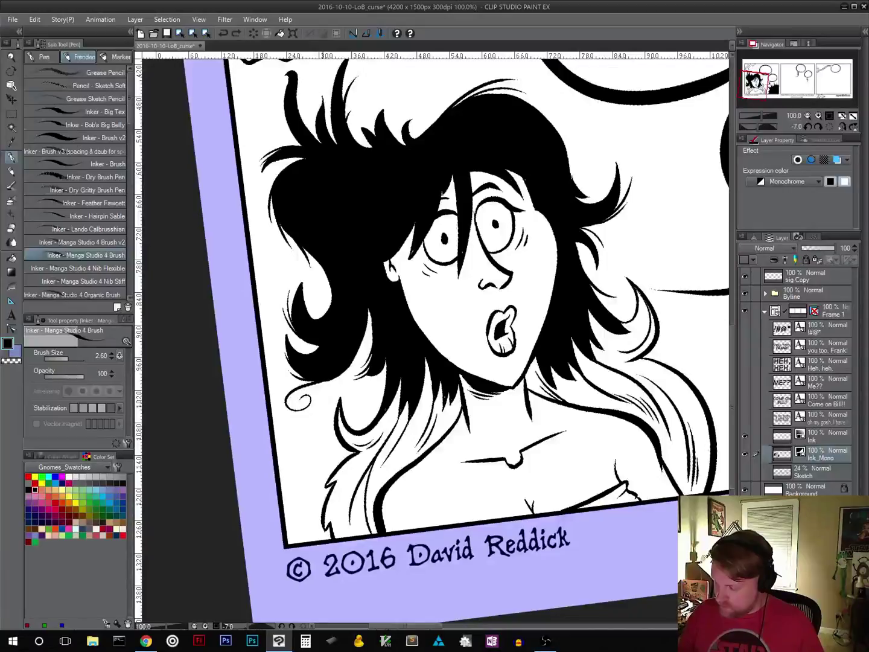
pyautogui.hotkey('ctrl', 'z')
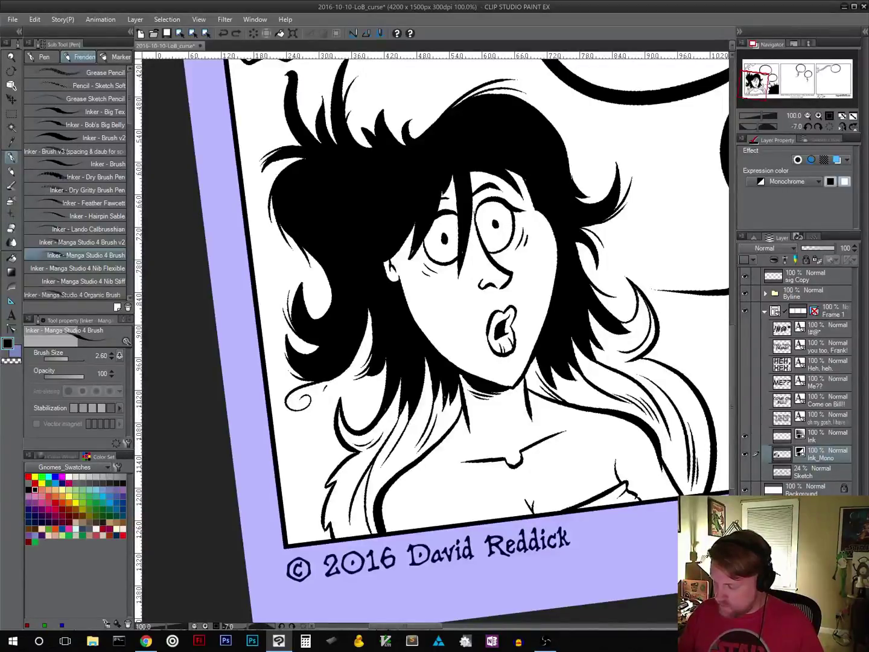
pyautogui.moveTo(326, 388); pyautogui.dragTo(344, 373)
pyautogui.moveTo(478, 446); pyautogui.dragTo(430, 405)
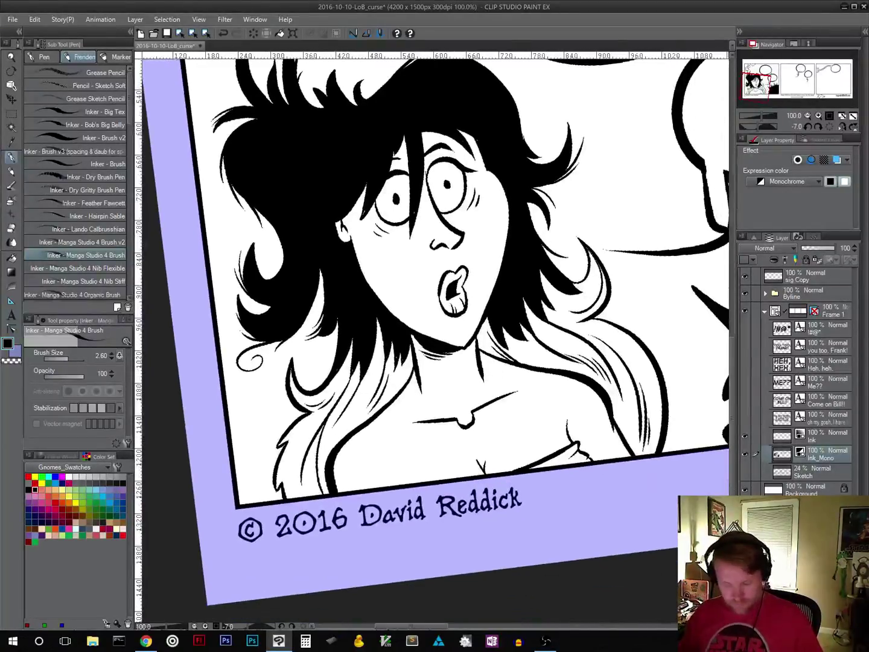
# Step: Ink thin stray strands along the right side of the crown, rotating the canvas to suit the stroke direction
pyautogui.moveTo(554, 367); pyautogui.dragTo(433, 488)
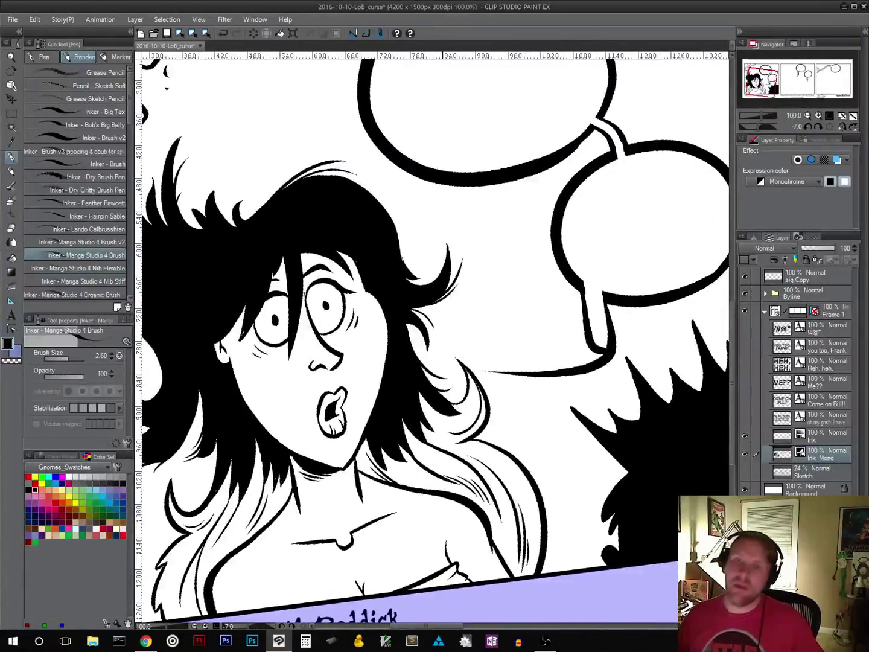
pyautogui.moveTo(453, 475); pyautogui.dragTo(502, 552)
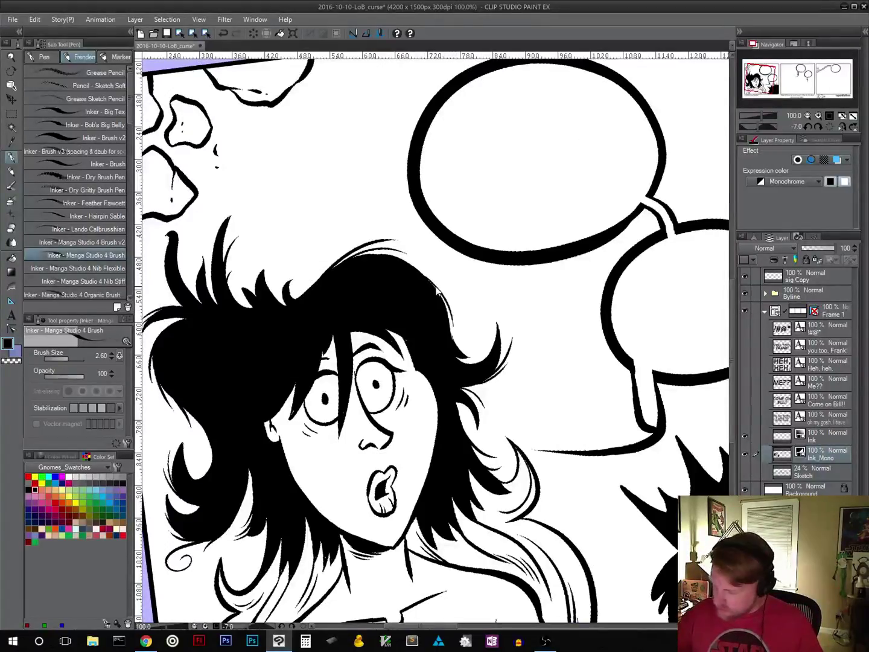
pyautogui.hotkey('ctrl', 'z')
pyautogui.press('r')
pyautogui.moveTo(578, 380)
pyautogui.mouseDown()
pyautogui.moveTo(584, 348)
pyautogui.moveTo(490, 216)
pyautogui.moveTo(457, 215)
pyautogui.mouseUp()
pyautogui.press('p')
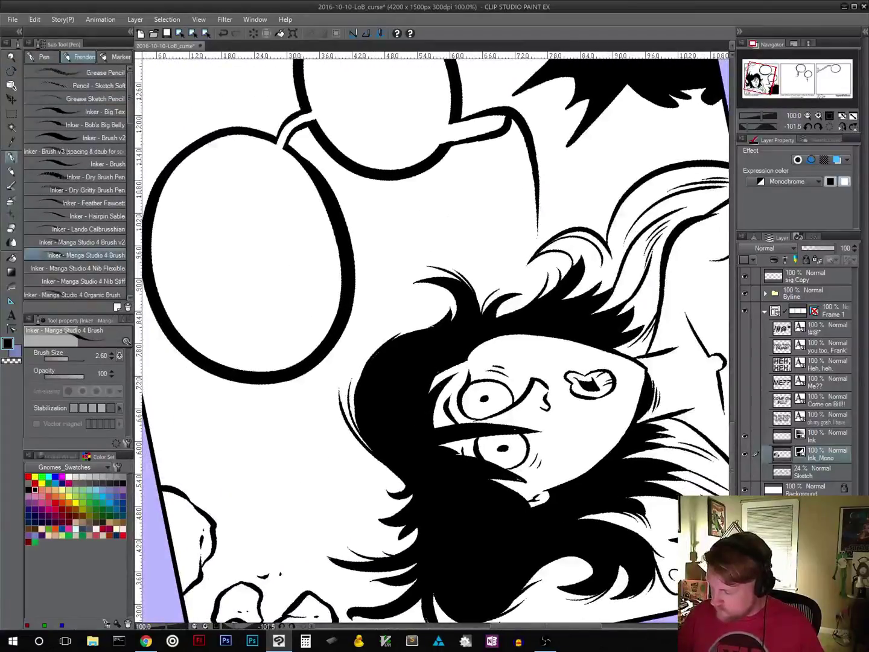
pyautogui.moveTo(401, 329); pyautogui.dragTo(369, 362)
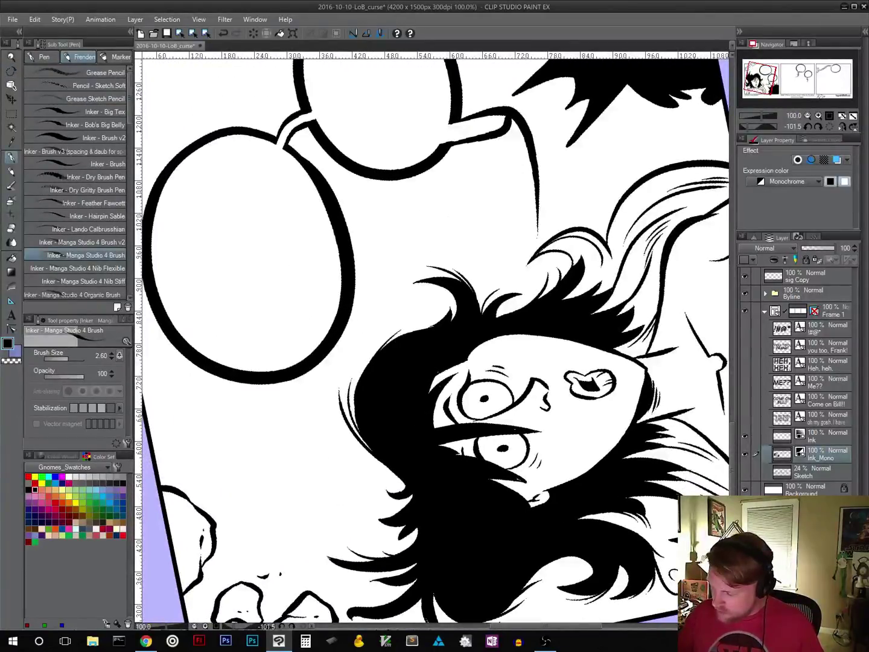
# Step: Straighten the canvas and ink thin loose strands along the forelock hanging between the eyes
pyautogui.moveTo(450, 489); pyautogui.dragTo(359, 401)
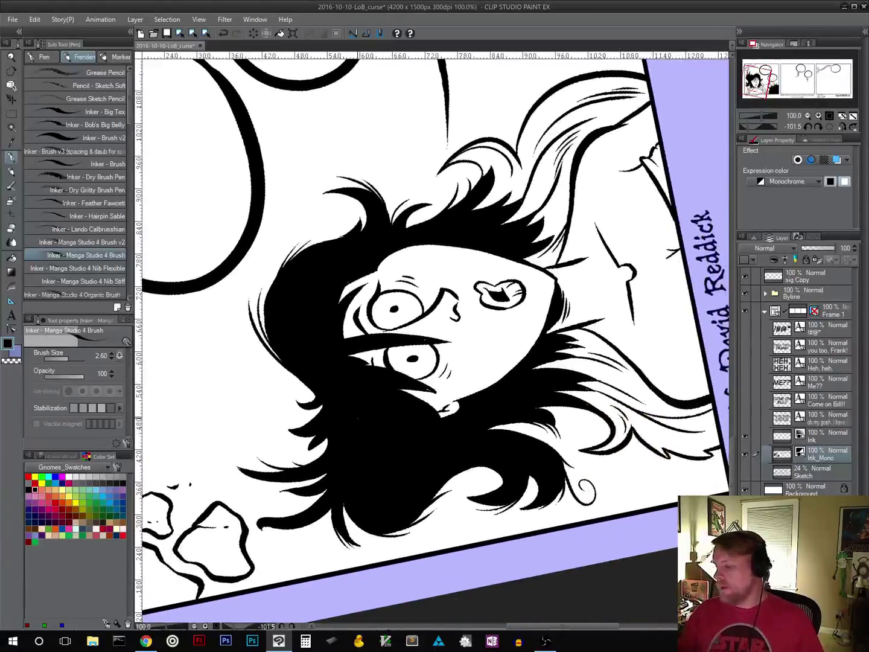
pyautogui.click(829, 127)
pyautogui.click(808, 116)
pyautogui.click(807, 117)
pyautogui.click(808, 117)
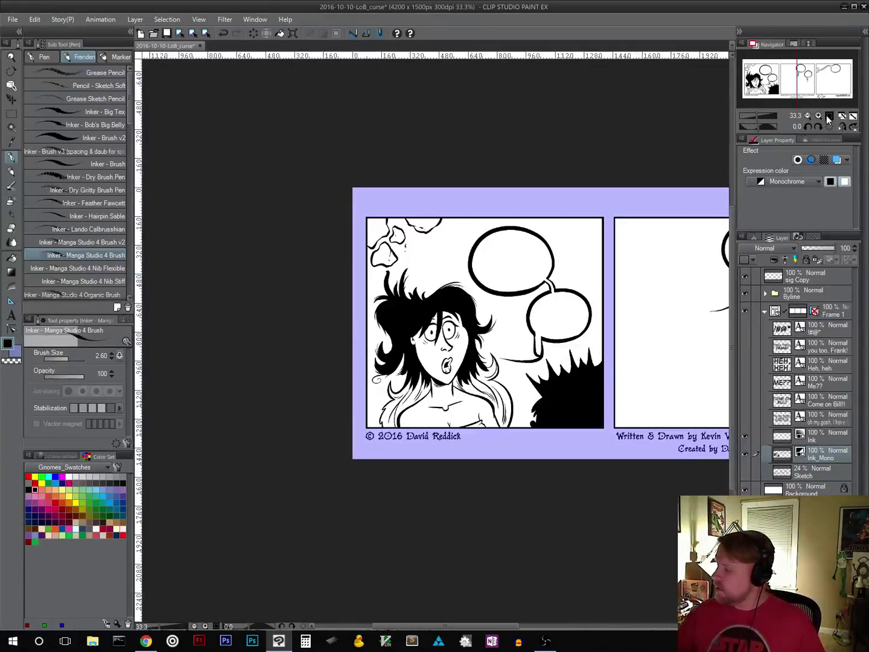
pyautogui.hotkey('ctrl', 'alt', '0')
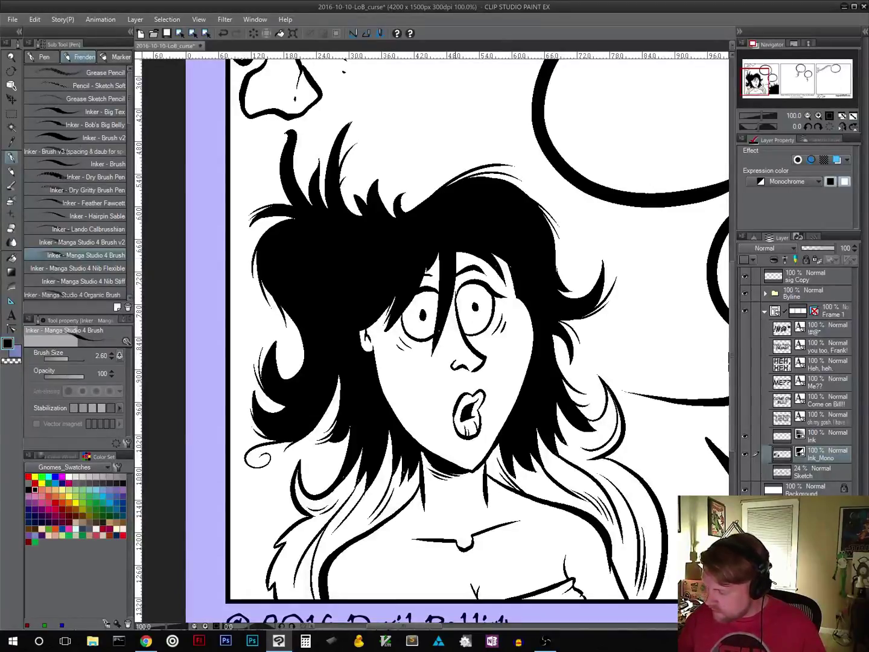
pyautogui.moveTo(455, 277); pyautogui.dragTo(447, 346)
pyautogui.hotkey('ctrl', 'z')
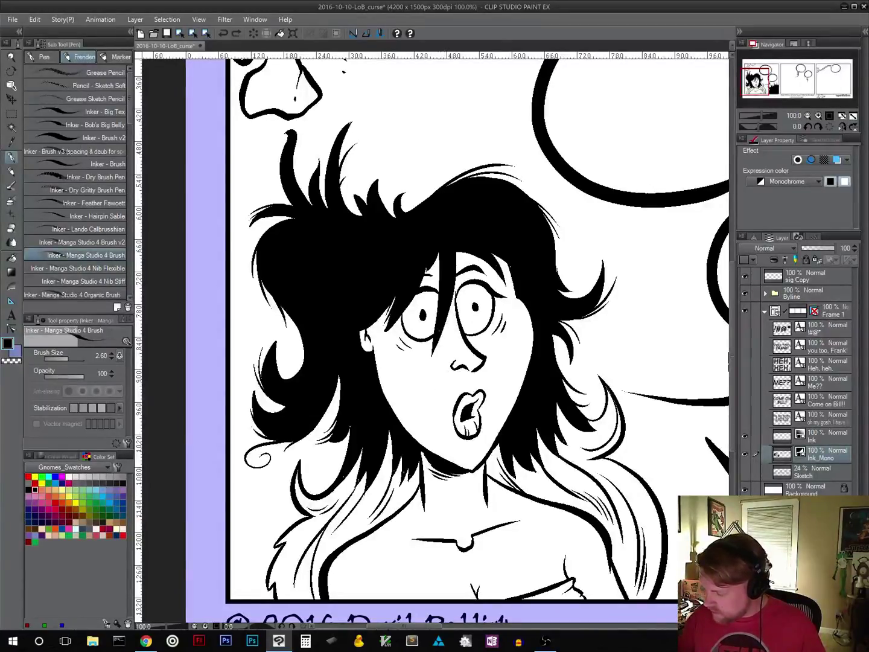
pyautogui.moveTo(454, 296)
pyautogui.mouseDown()
pyautogui.moveTo(427, 381)
pyautogui.moveTo(432, 340)
pyautogui.mouseUp()
pyautogui.hotkey('ctrl', 'z')
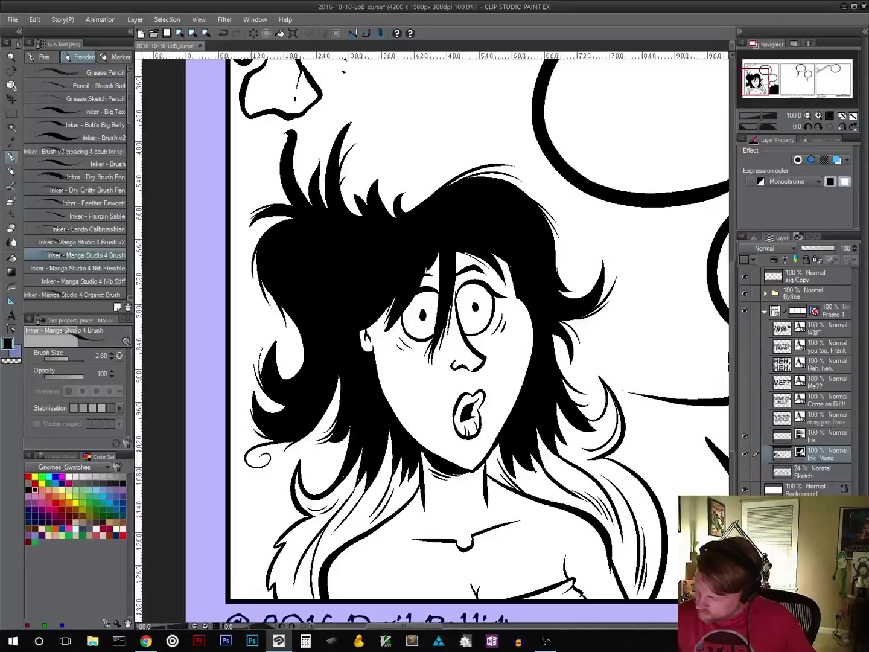
# Step: Compare the forelock with and without its latest strand, and add a small stroke at the hairline above the eye
pyautogui.hotkey('ctrl', 'z')
pyautogui.hotkey('ctrl', 'y')
pyautogui.hotkey('ctrl', 'z')
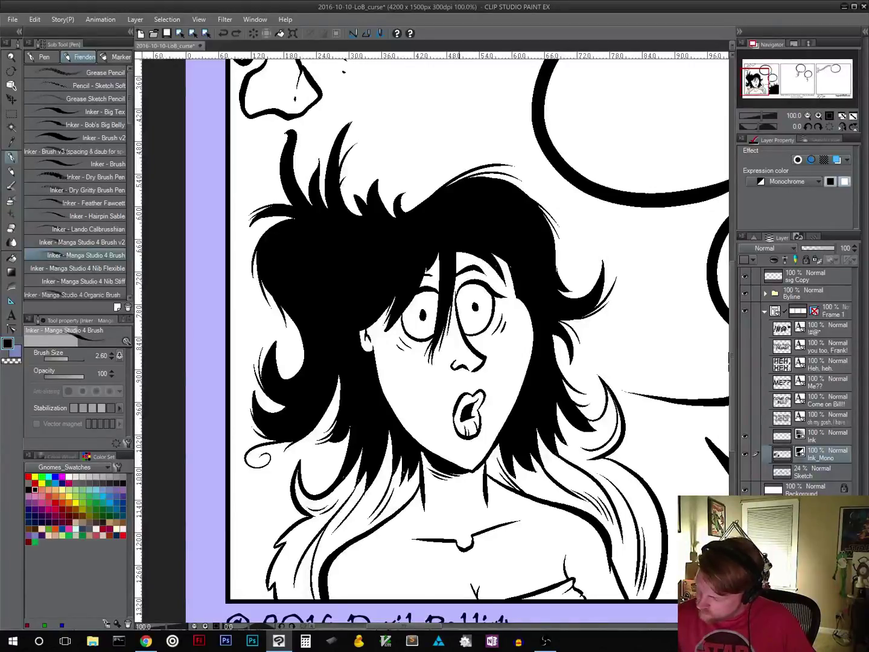
pyautogui.hotkey('ctrl', 'y')
pyautogui.hotkey('ctrl', 'z')
pyautogui.hotkey('ctrl', 'y')
pyautogui.hotkey('ctrl', 'z')
pyautogui.moveTo(462, 252)
pyautogui.mouseDown()
pyautogui.moveTo(485, 261)
pyautogui.moveTo(474, 261)
pyautogui.mouseUp()
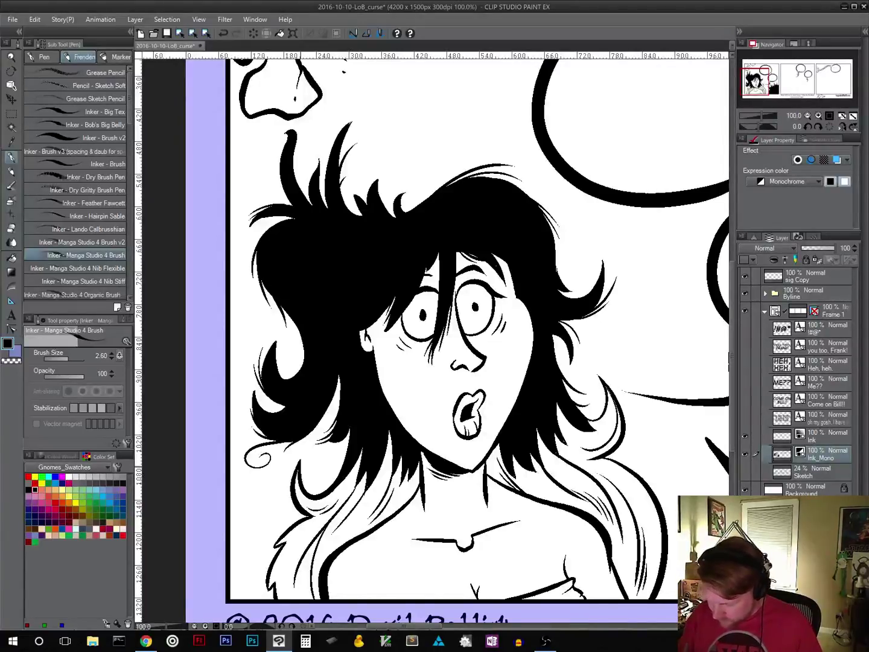
# Step: Switch the drawing colour to white and draw curved highlight strands in the black hair beside the ear
pyautogui.click(15, 258)
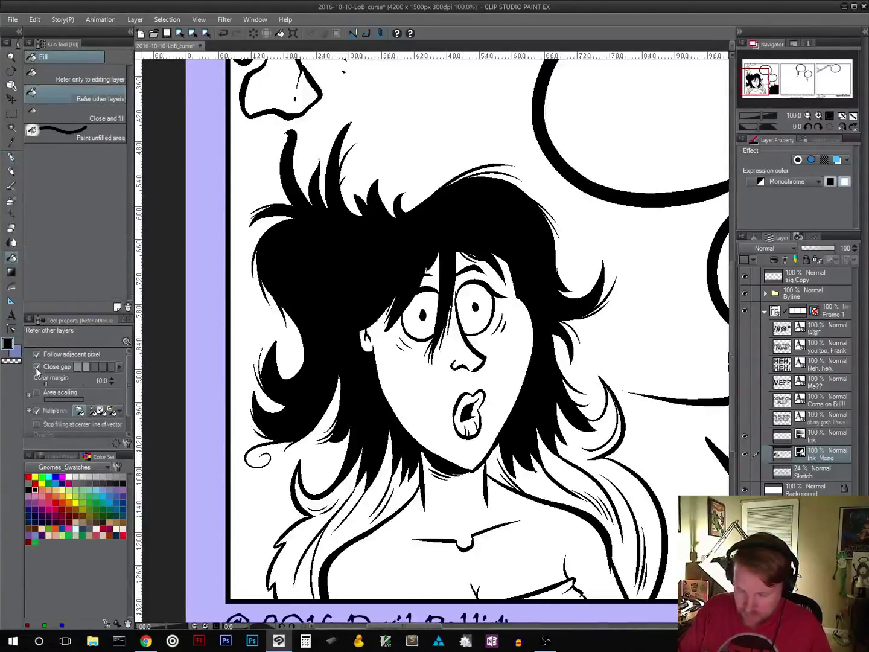
pyautogui.click(11, 157)
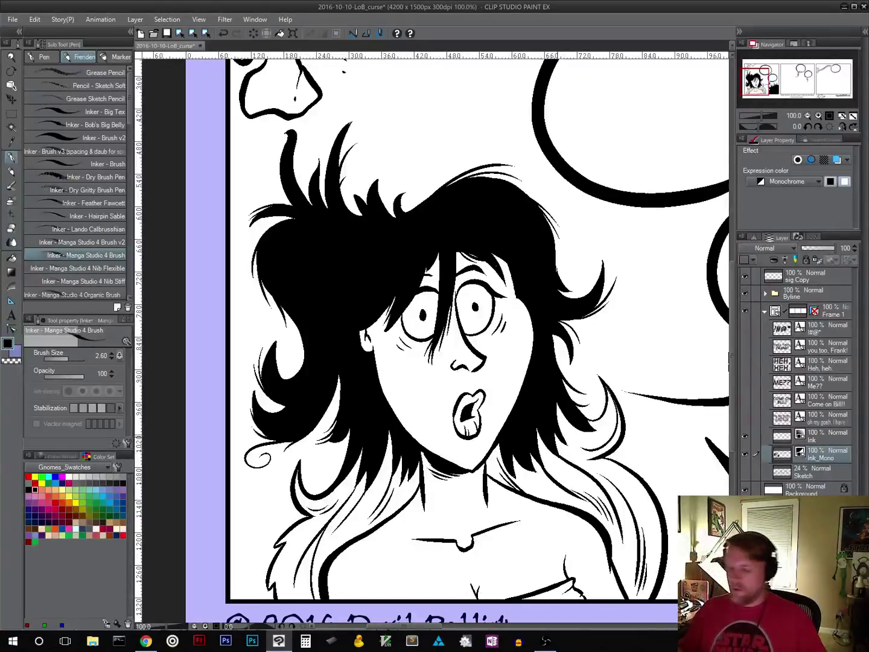
pyautogui.click(15, 351)
pyautogui.click(69, 476)
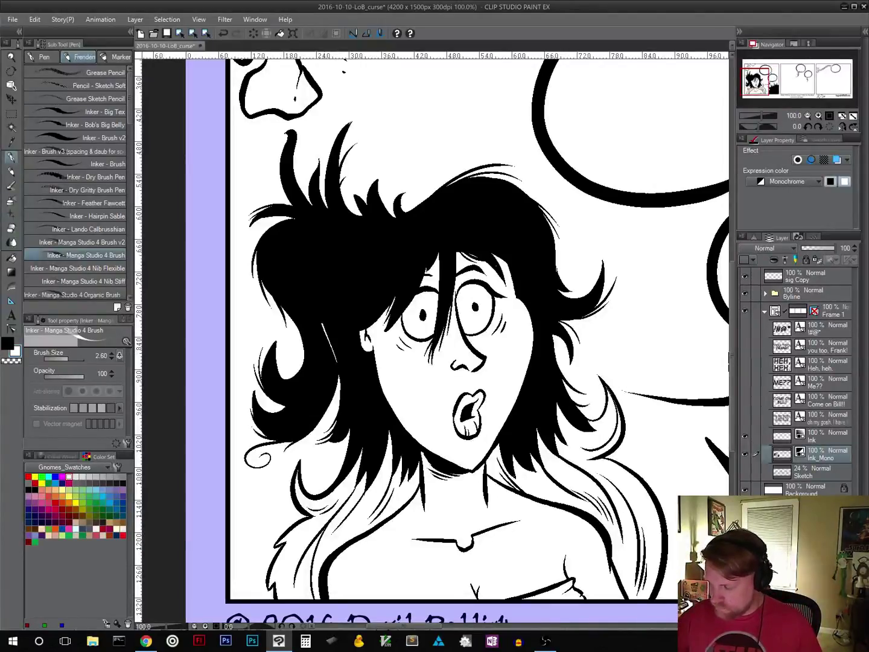
pyautogui.moveTo(334, 249); pyautogui.dragTo(317, 323)
pyautogui.moveTo(325, 274)
pyautogui.mouseDown()
pyautogui.moveTo(321, 315)
pyautogui.moveTo(326, 307)
pyautogui.mouseUp()
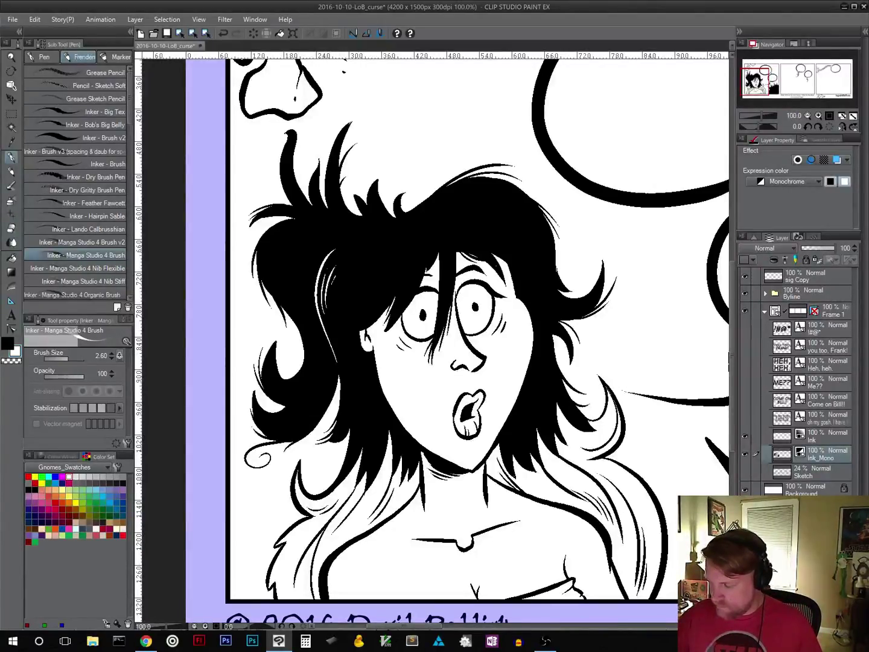
pyautogui.moveTo(351, 258); pyautogui.dragTo(336, 278)
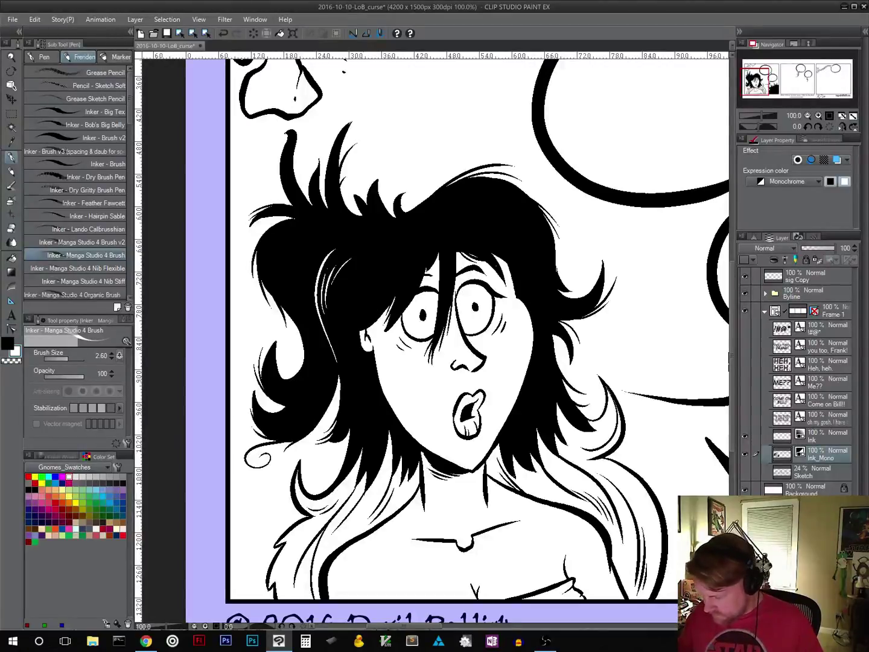
# Step: Draw thin white highlight strands in the lower-left curls and in the hair hanging beside the jaw
pyautogui.moveTo(367, 376); pyautogui.dragTo(364, 445)
pyautogui.hotkey('ctrl', 'z')
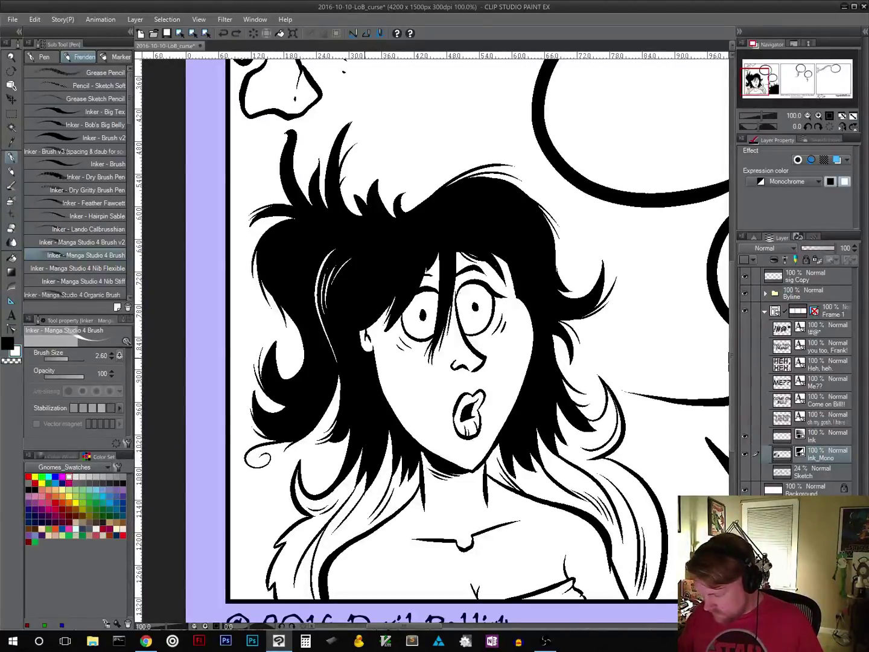
pyautogui.moveTo(366, 376); pyautogui.dragTo(366, 438)
pyautogui.moveTo(372, 382); pyautogui.dragTo(371, 440)
pyautogui.hotkey('ctrl', 'z')
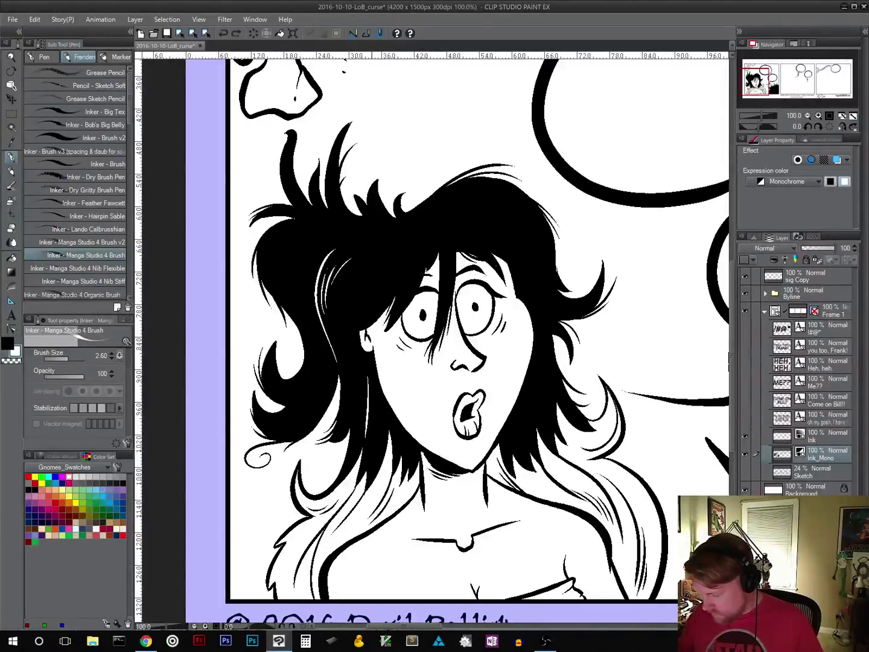
pyautogui.moveTo(374, 392); pyautogui.dragTo(366, 465)
pyautogui.moveTo(378, 425); pyautogui.dragTo(370, 462)
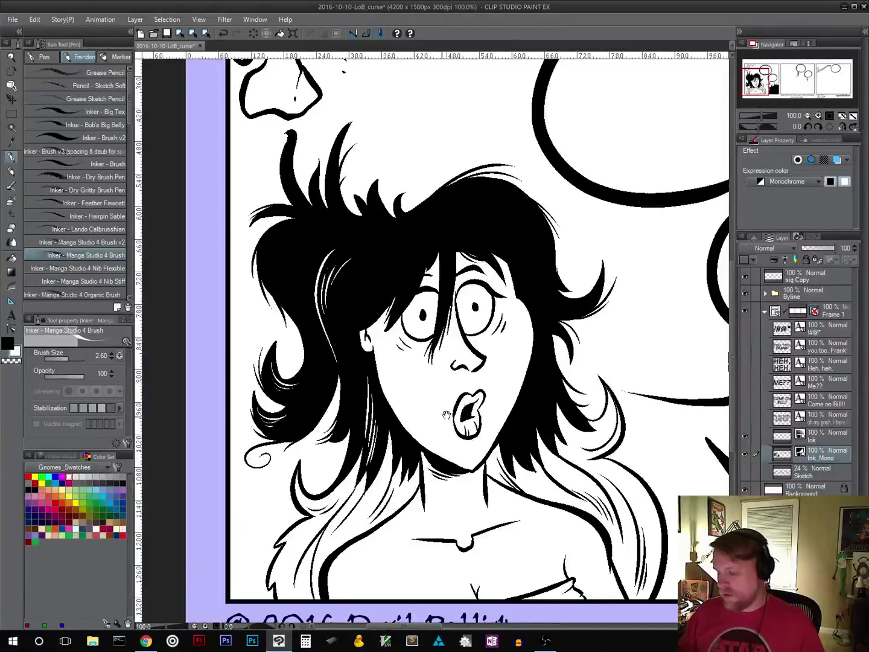
pyautogui.moveTo(445, 415); pyautogui.dragTo(415, 508)
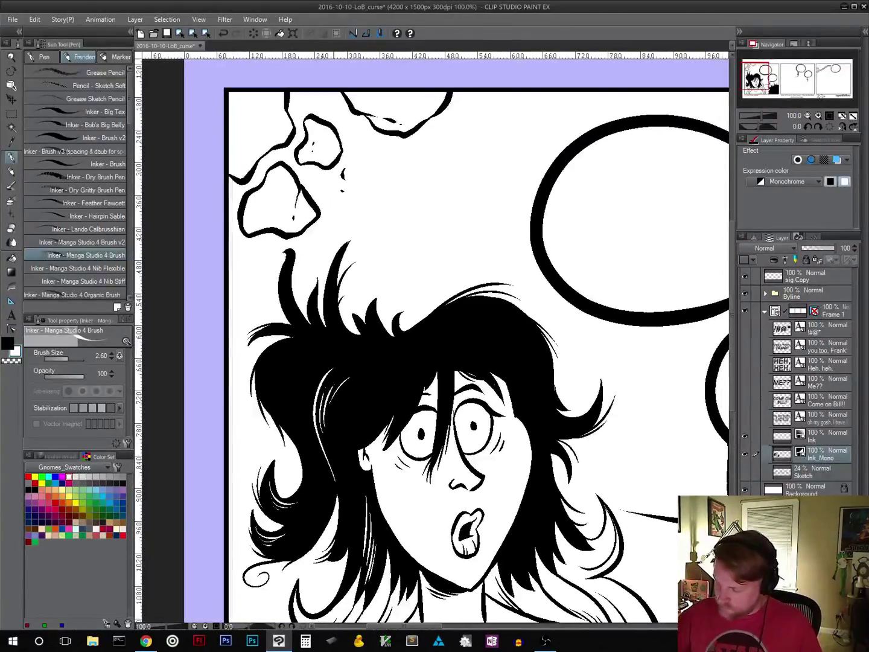
pyautogui.moveTo(385, 341)
pyautogui.mouseDown()
pyautogui.moveTo(336, 318)
pyautogui.moveTo(331, 306)
pyautogui.mouseUp()
pyautogui.hotkey('ctrl', 'z')
pyautogui.moveTo(362, 343); pyautogui.dragTo(333, 306)
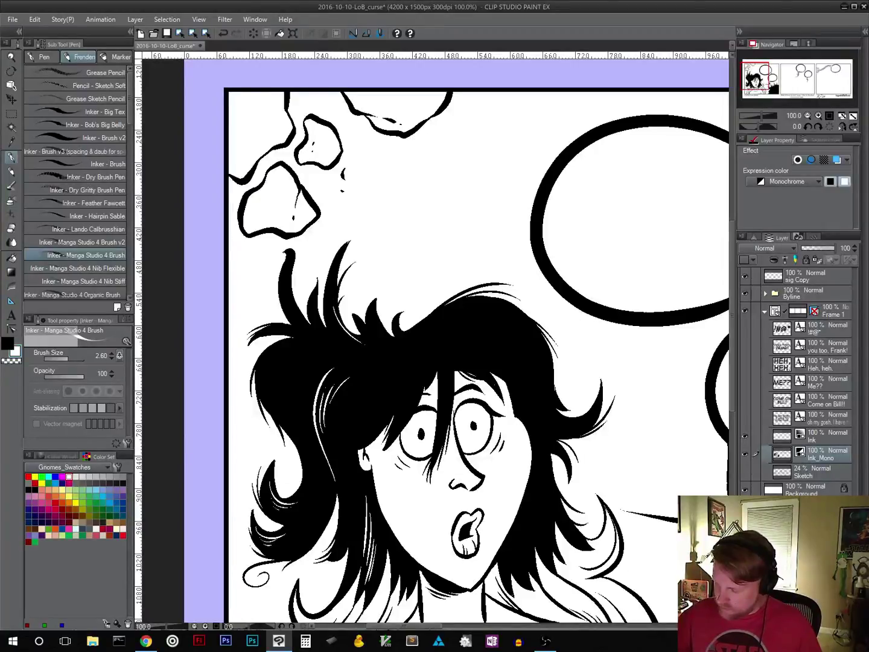
pyautogui.hotkey('ctrl', 'z')
# Step: Draw thin white highlight strands along the outer edge of the large black curl at the left of the woman's head
pyautogui.moveTo(289, 339)
pyautogui.mouseDown()
pyautogui.moveTo(260, 393)
pyautogui.moveTo(285, 412)
pyautogui.mouseUp()
pyautogui.hotkey('ctrl', 'z')
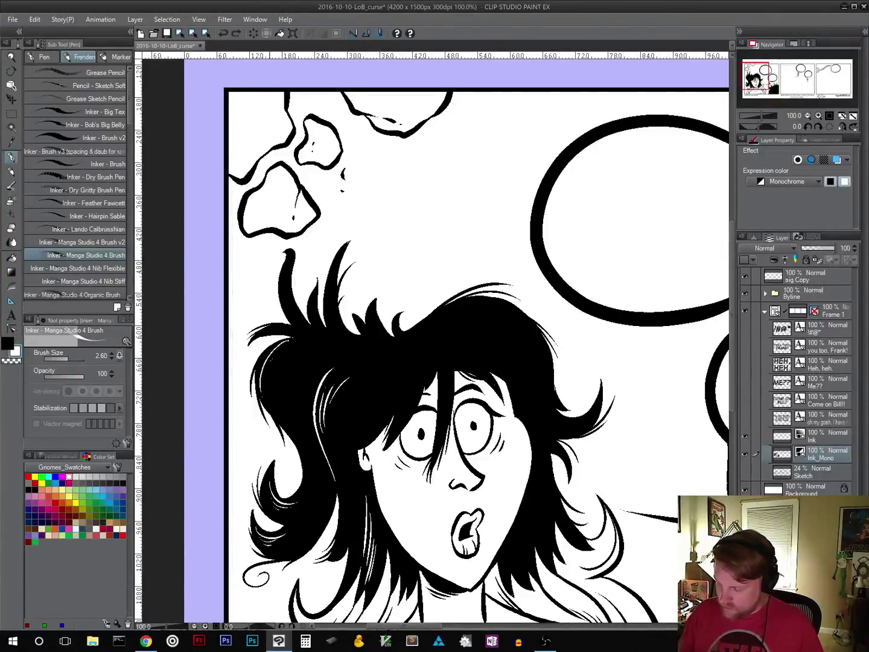
pyautogui.moveTo(272, 361)
pyautogui.mouseDown()
pyautogui.moveTo(281, 419)
pyautogui.moveTo(294, 428)
pyautogui.mouseUp()
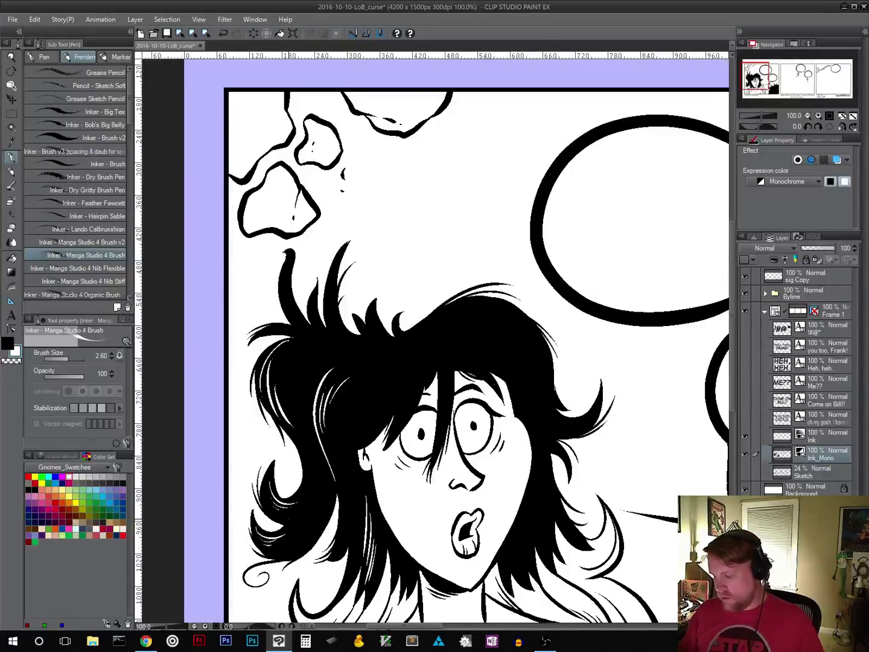
# Step: Draw thin white highlight strands in the black fringe sweeping down beside the woman's left-hand eye
pyautogui.moveTo(539, 437); pyautogui.dragTo(448, 465)
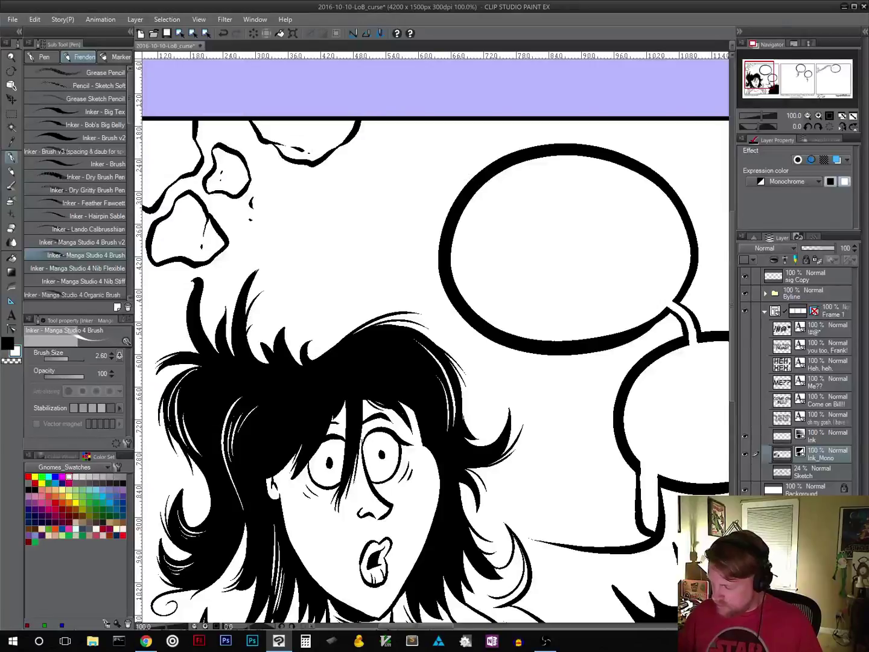
pyautogui.moveTo(493, 498); pyautogui.dragTo(566, 458)
pyautogui.hotkey('ctrl', 'z')
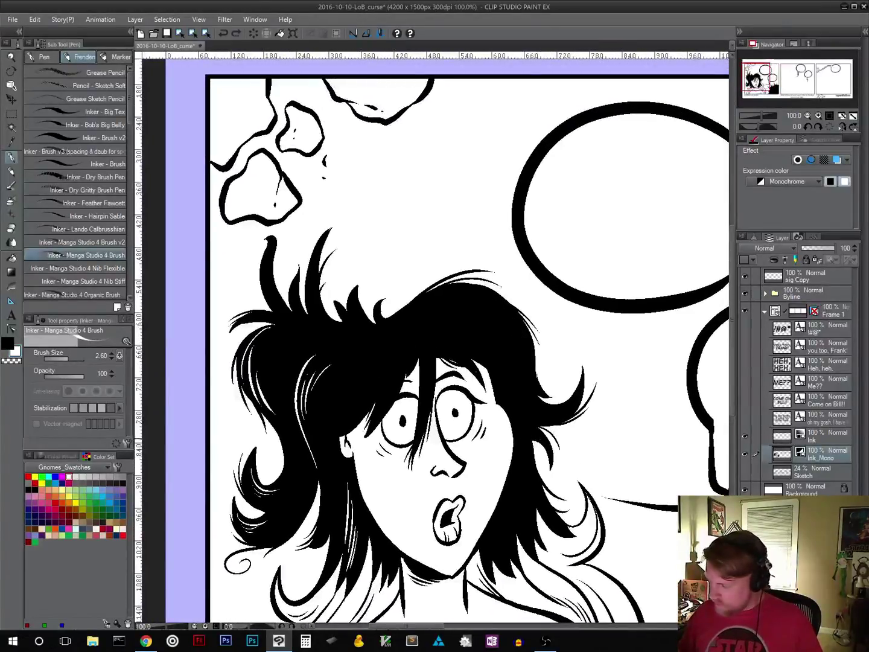
pyautogui.moveTo(405, 354); pyautogui.dragTo(382, 414)
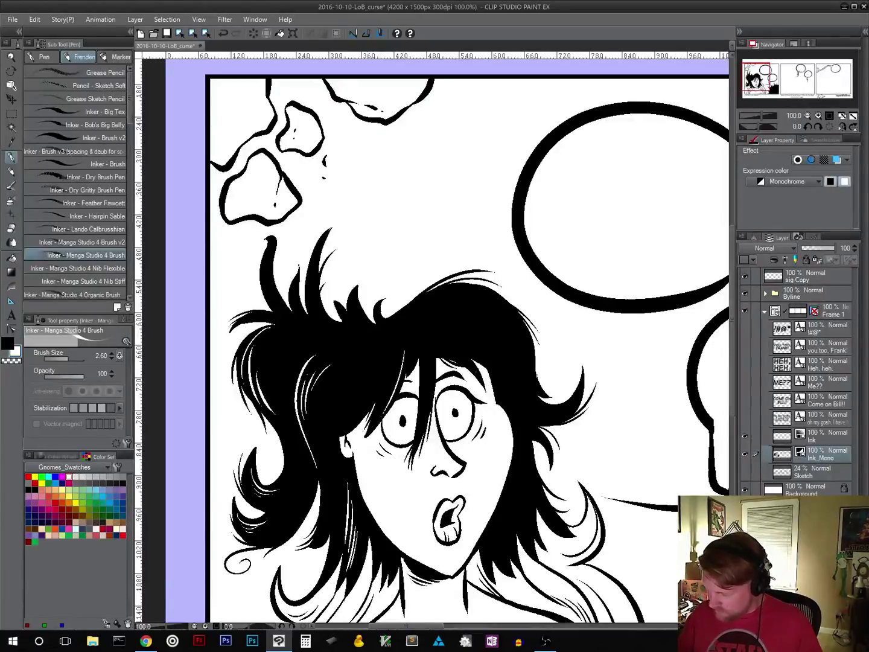
pyautogui.hotkey('ctrl', 'z')
pyautogui.moveTo(407, 350); pyautogui.dragTo(377, 421)
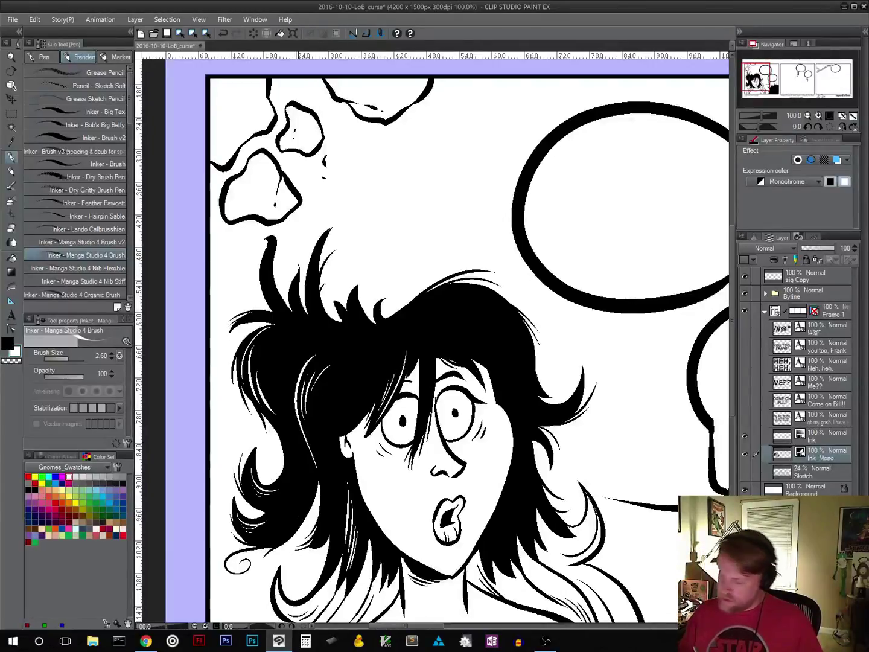
# Step: Try a white highlight strand in the lower fringe above the ear with the Inker - Lando Calbrusshian brush
pyautogui.scroll(-2, 127, 130)
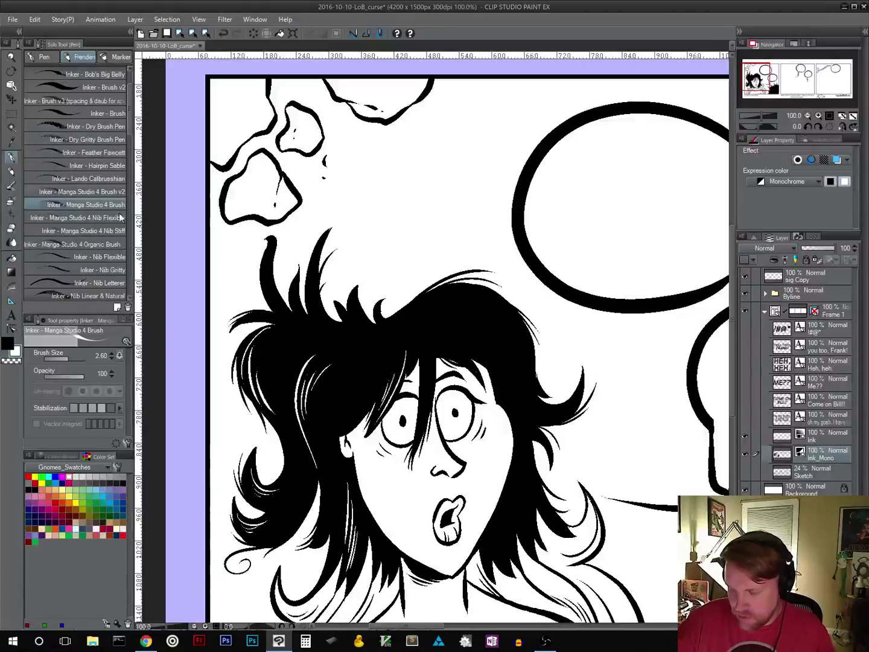
pyautogui.scroll(2, 129, 121)
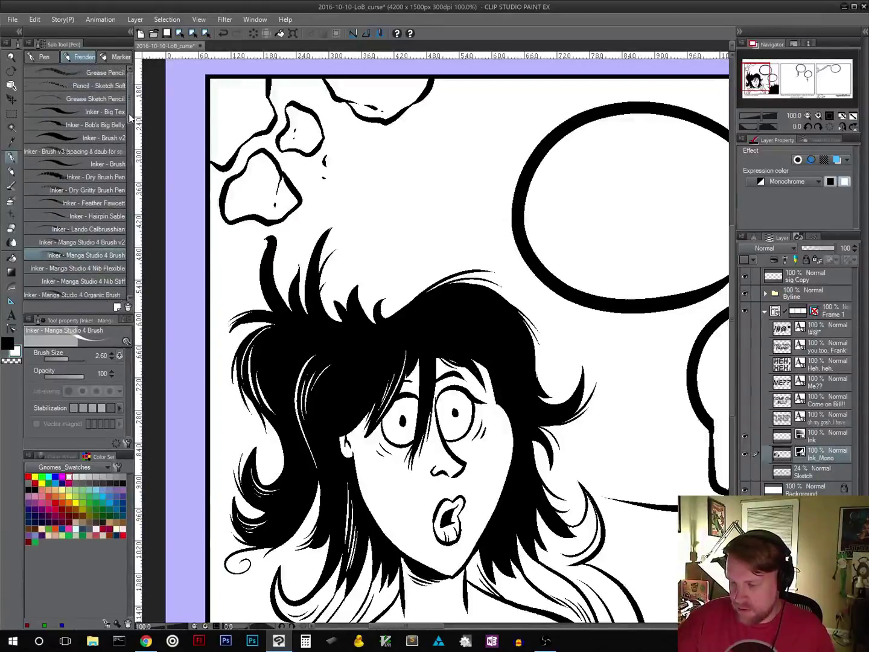
pyautogui.click(110, 228)
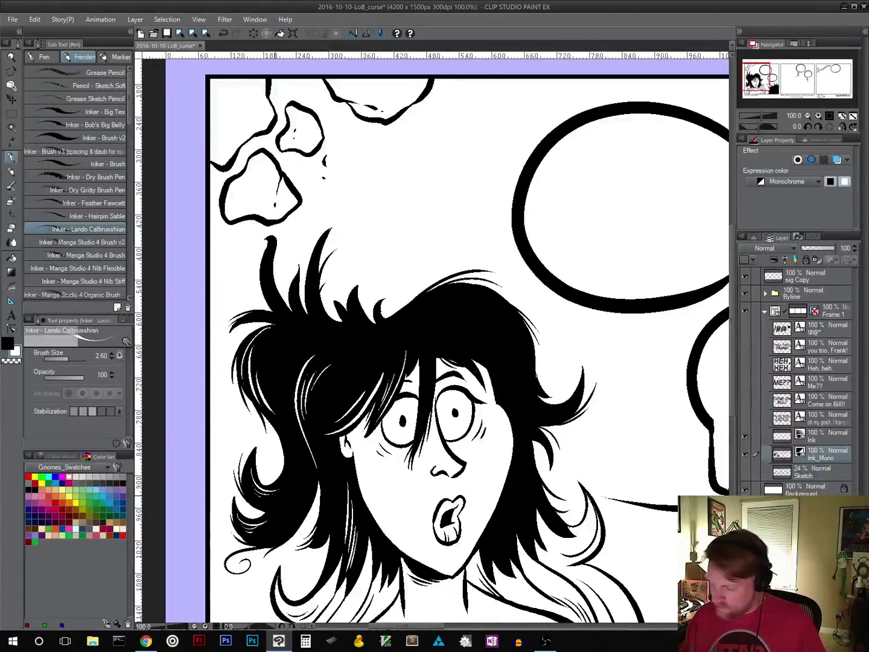
pyautogui.hotkey('ctrl', 'z')
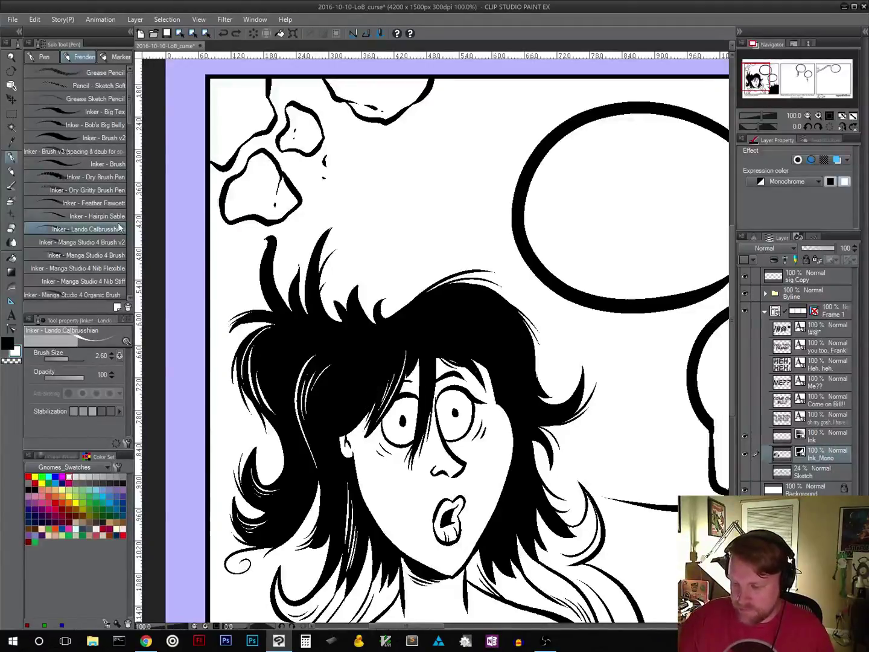
# Step: Try white highlight strands in the lower fringe above the ear with the Inker - Manga Studio 4 Brush
pyautogui.click(117, 255)
pyautogui.click(117, 243)
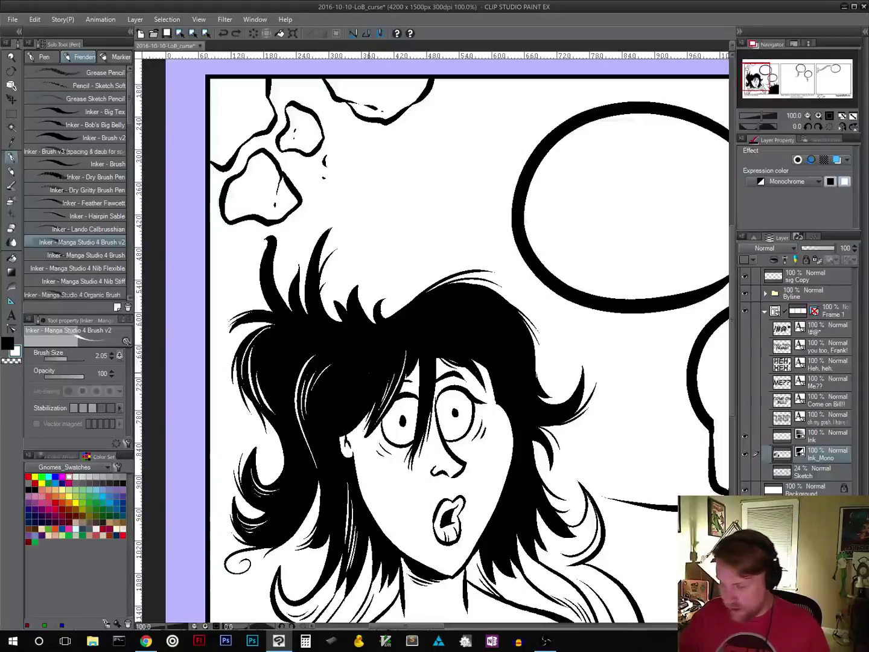
pyautogui.click(111, 256)
pyautogui.moveTo(332, 438); pyautogui.dragTo(375, 389)
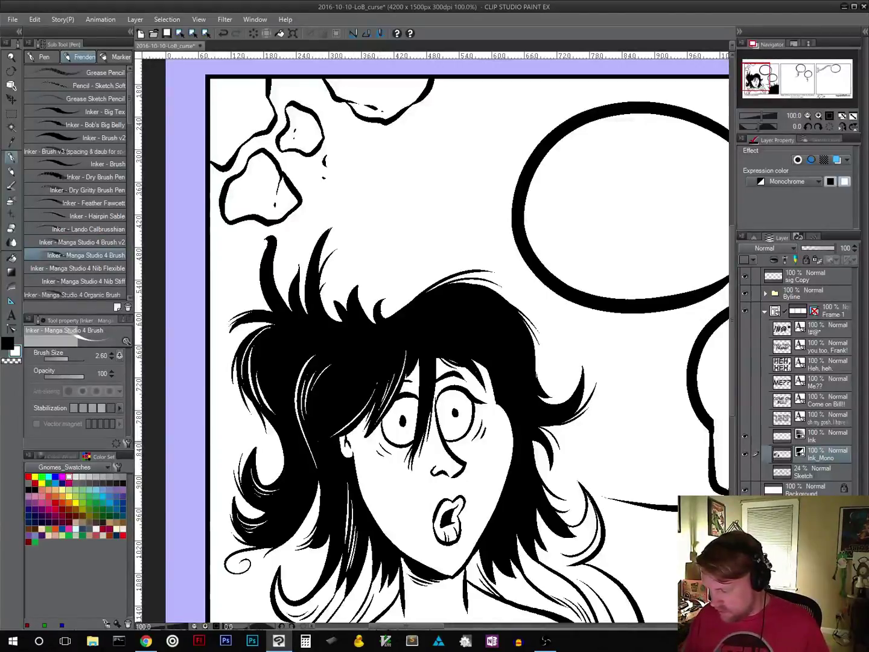
pyautogui.moveTo(337, 431); pyautogui.dragTo(363, 404)
pyautogui.hotkey('ctrl', 'z')
pyautogui.hotkey('ctrl', 'z')
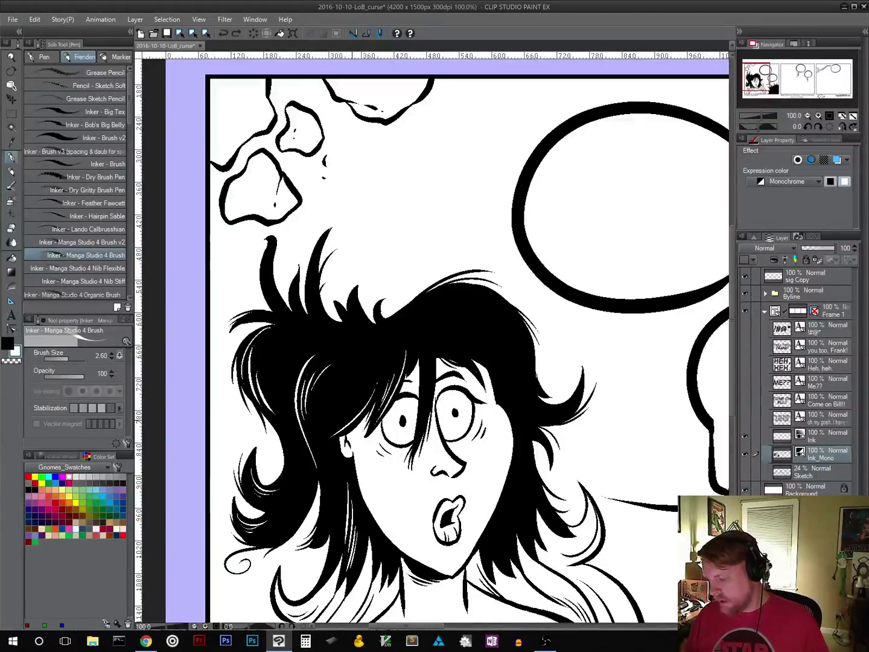
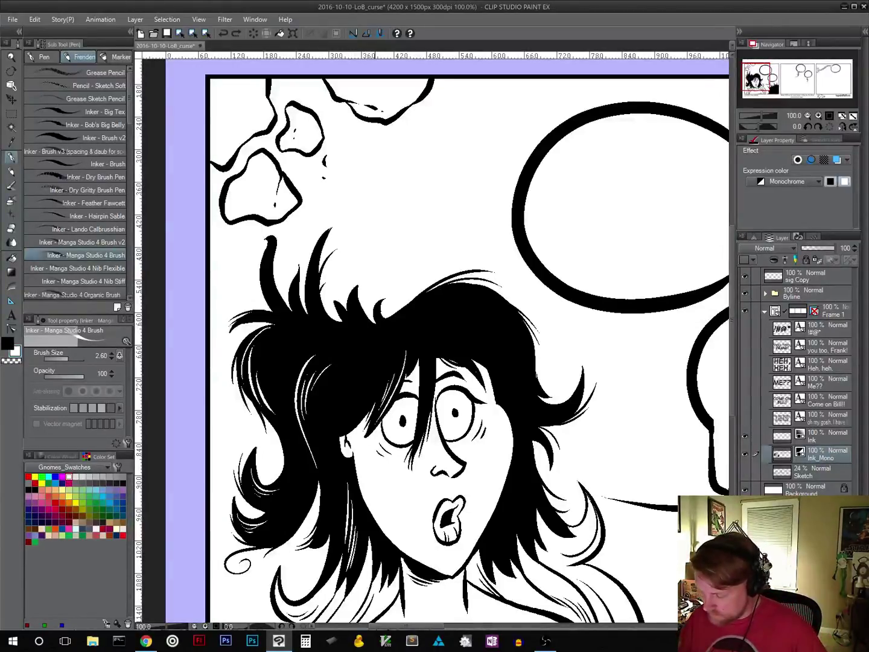
pyautogui.moveTo(345, 423)
pyautogui.mouseDown()
pyautogui.moveTo(374, 388)
pyautogui.moveTo(362, 401)
pyautogui.mouseUp()
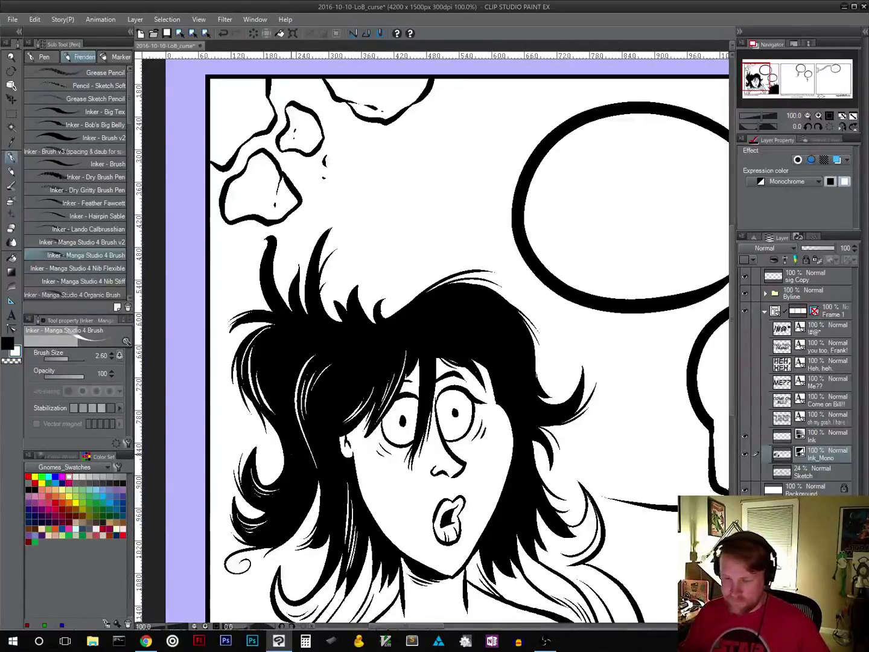
pyautogui.click(223, 34)
pyautogui.click(223, 34)
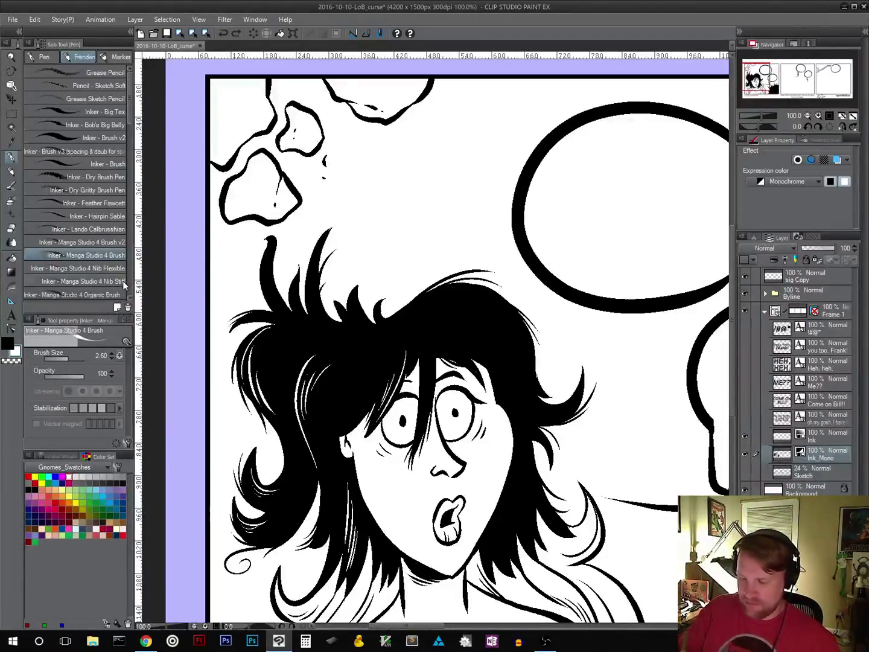
# Step: Paint black over white strands in the fringe beside the eye with the Inker - Lando Calbrusshian brush, and switch the colour back to white
pyautogui.click(106, 229)
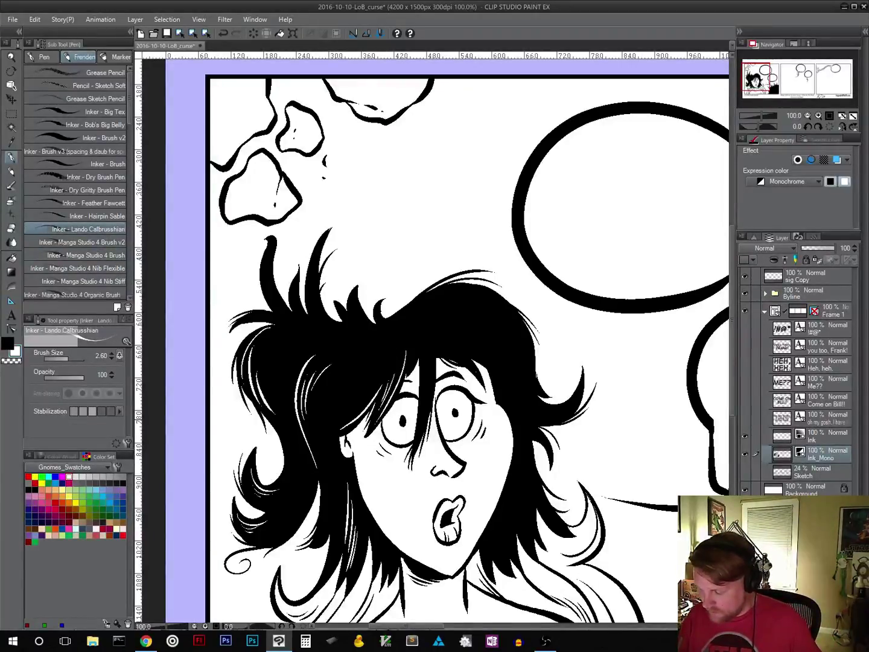
pyautogui.moveTo(376, 392); pyautogui.dragTo(343, 428)
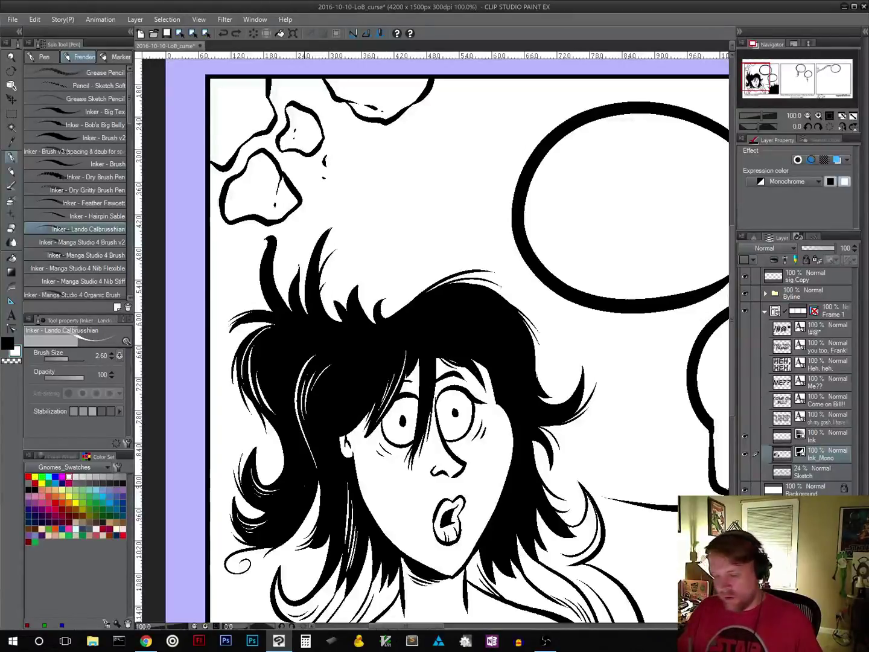
pyautogui.press('x')
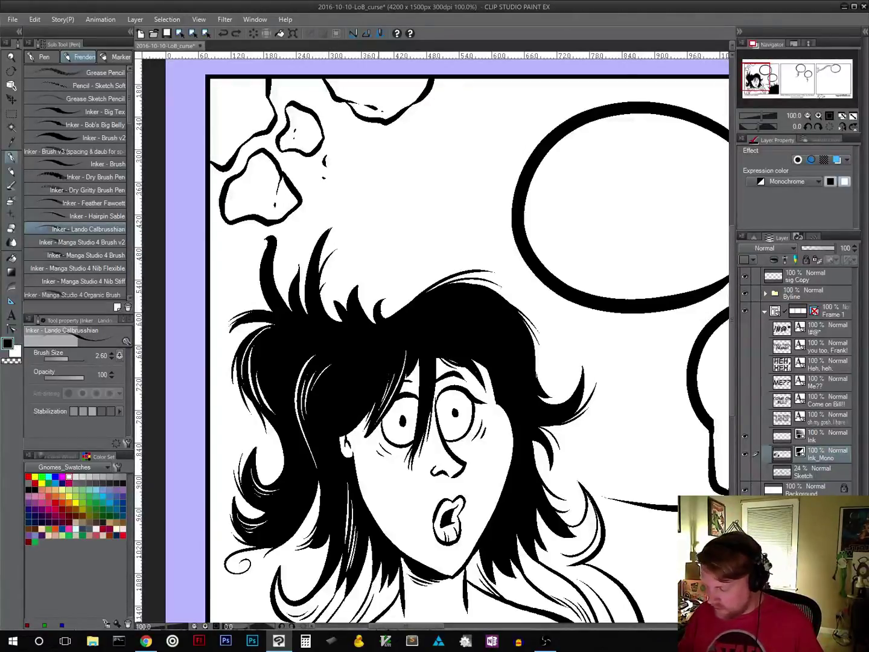
pyautogui.moveTo(395, 377); pyautogui.dragTo(381, 403)
pyautogui.moveTo(386, 399); pyautogui.dragTo(377, 410)
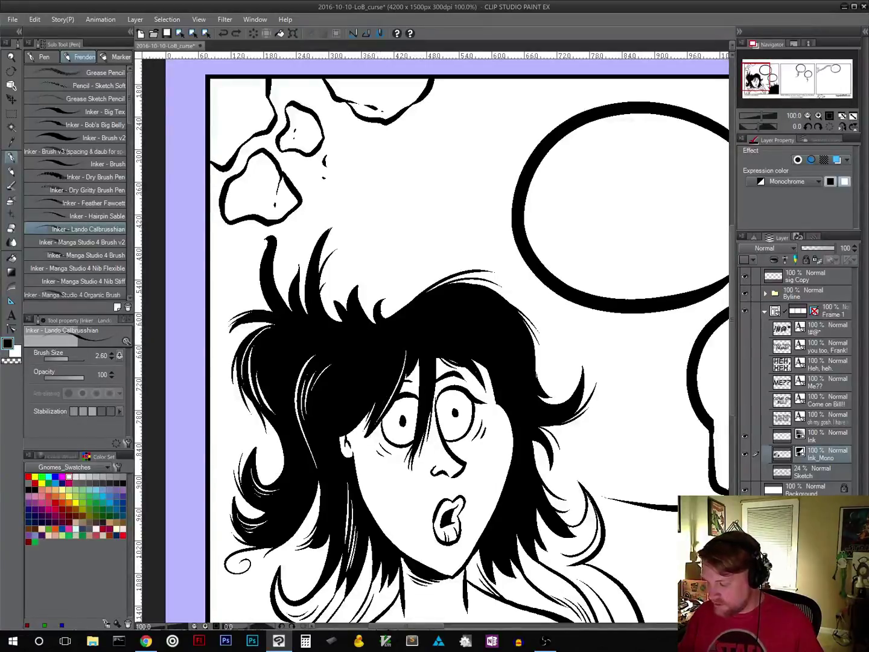
pyautogui.click(19, 355)
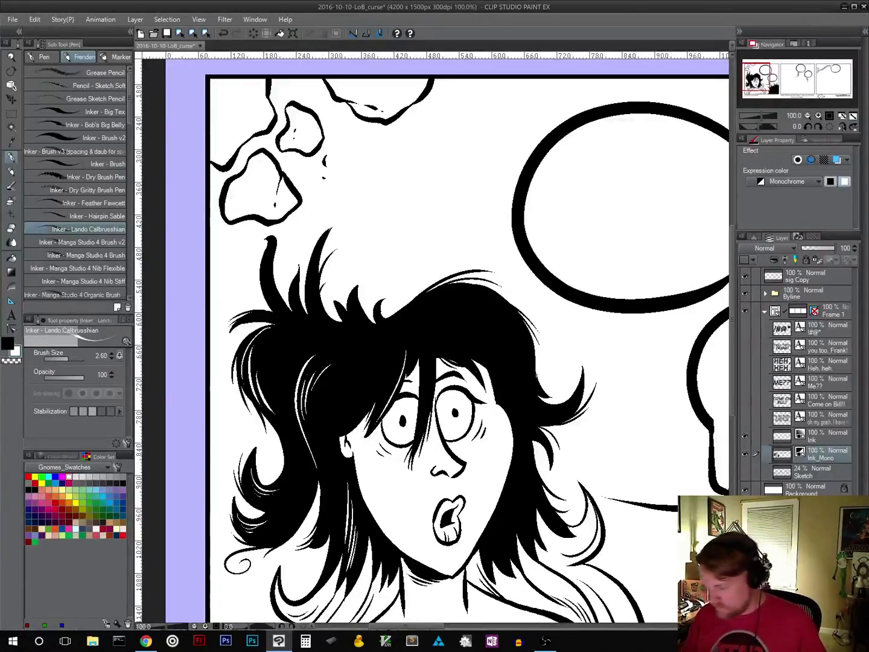
# Step: Try redrawing the white strands in the fringe beside the eye with the Inker - Lando Calbrusshian brush
pyautogui.moveTo(397, 373); pyautogui.dragTo(378, 406)
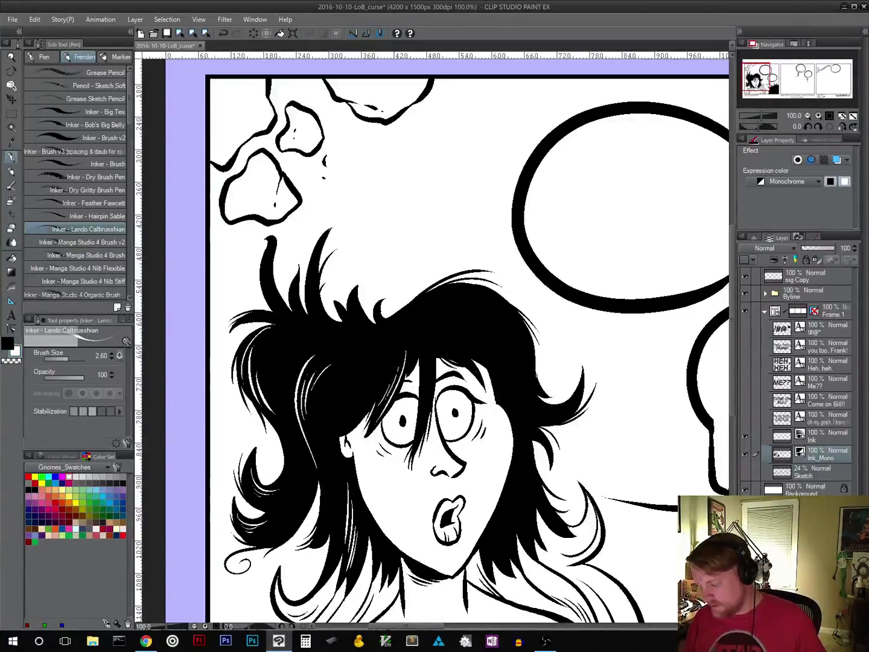
pyautogui.hotkey('ctrl', 'z')
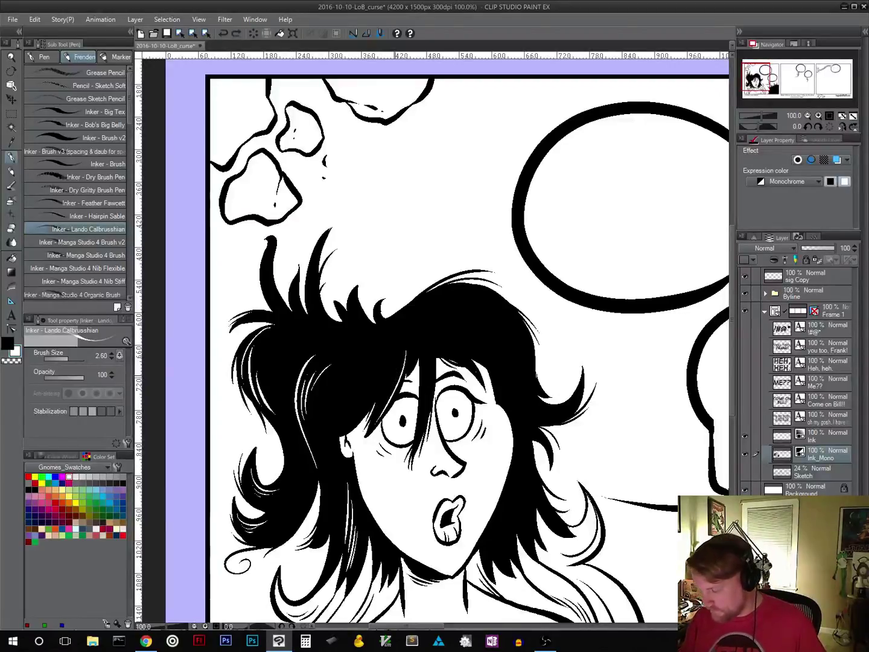
pyautogui.moveTo(392, 386); pyautogui.dragTo(378, 411)
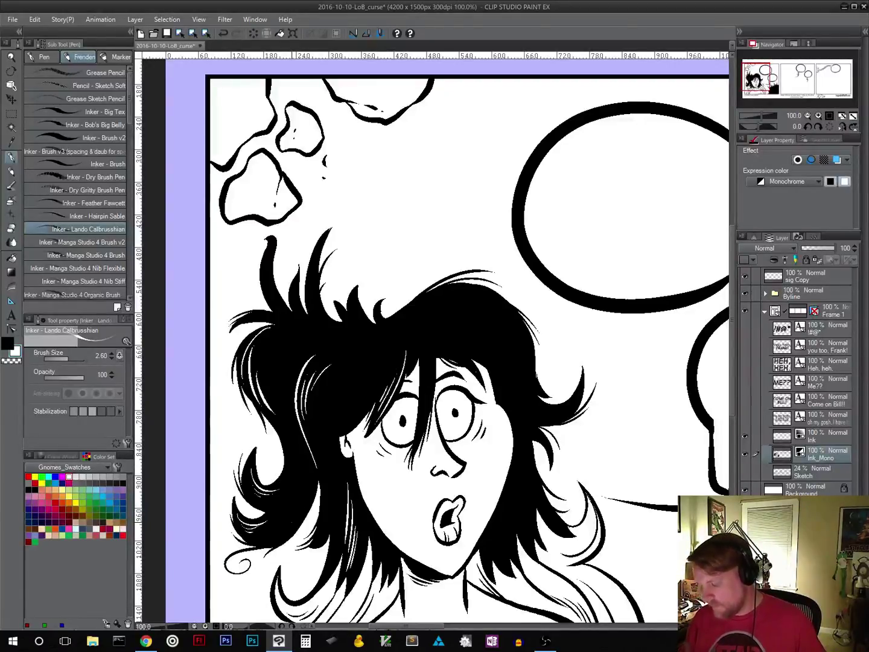
pyautogui.hotkey('ctrl', 'z')
pyautogui.moveTo(396, 373); pyautogui.dragTo(377, 409)
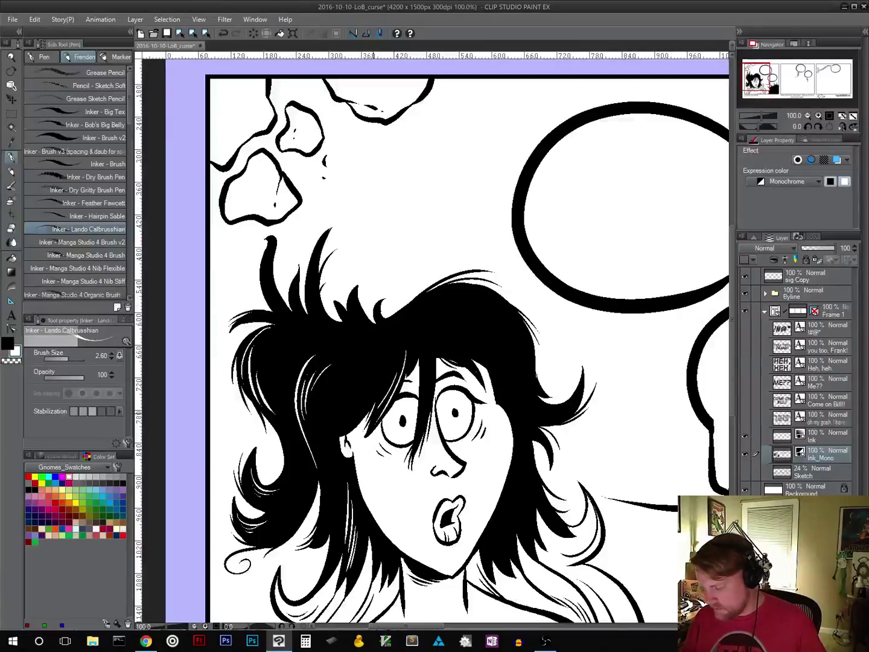
pyautogui.hotkey('ctrl', 'z')
pyautogui.hotkey('ctrl', 'z')
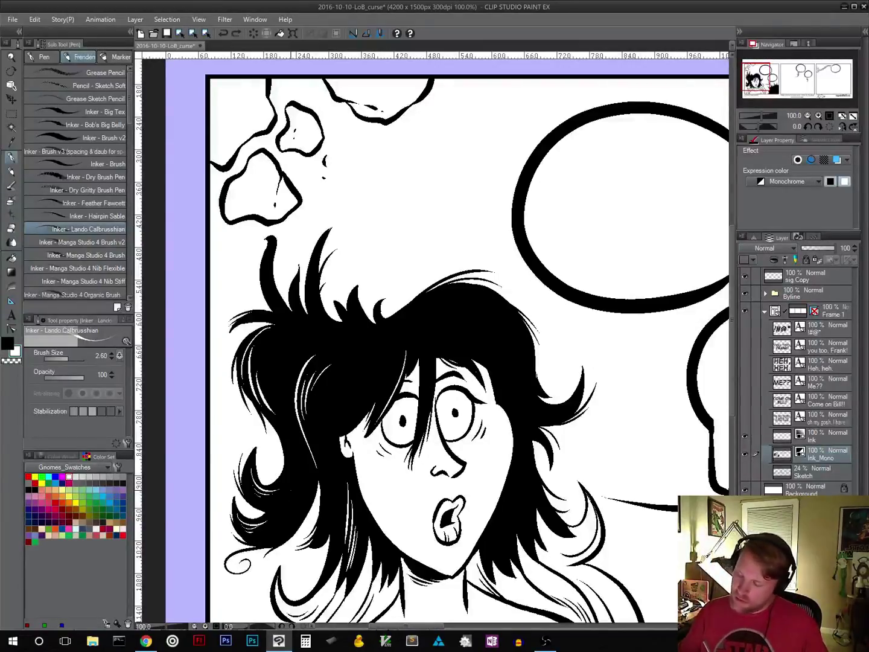
# Step: Draw curved white highlight strands in the lower fringe above the ear with the Inker - Manga Studio 4 Brush
pyautogui.click(109, 254)
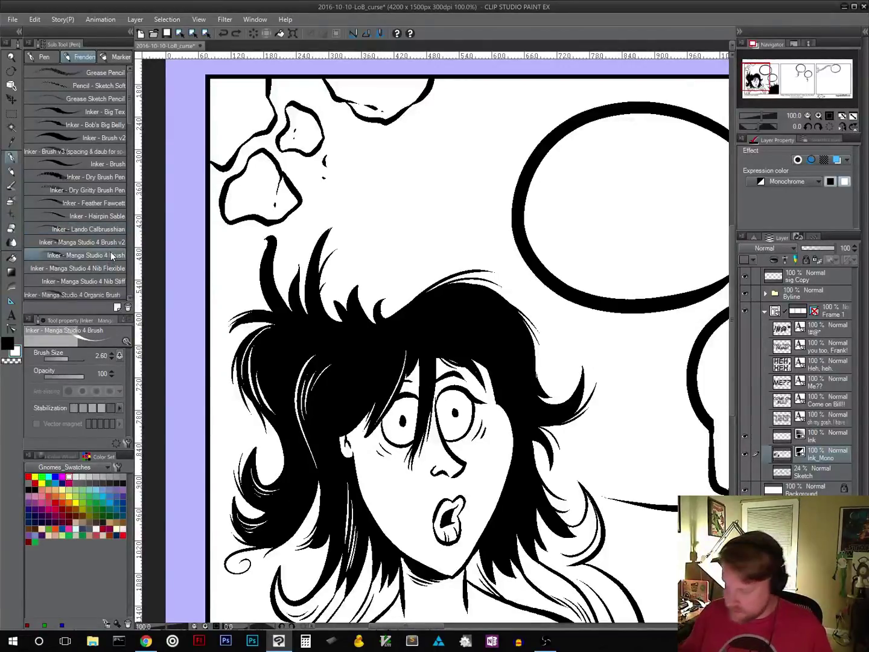
pyautogui.moveTo(378, 392); pyautogui.dragTo(328, 433)
pyautogui.hotkey('ctrl', 'z')
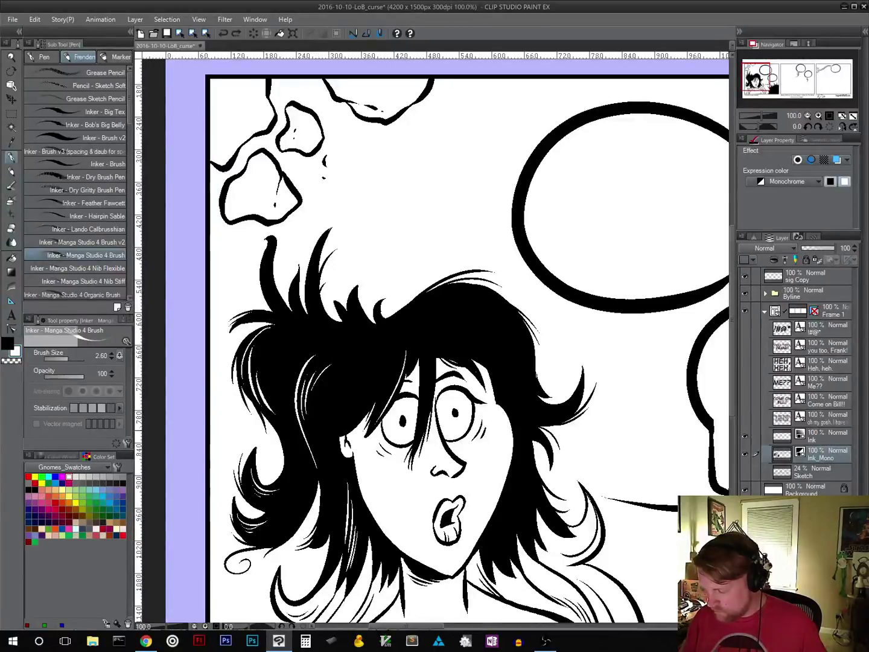
pyautogui.moveTo(372, 392); pyautogui.dragTo(333, 431)
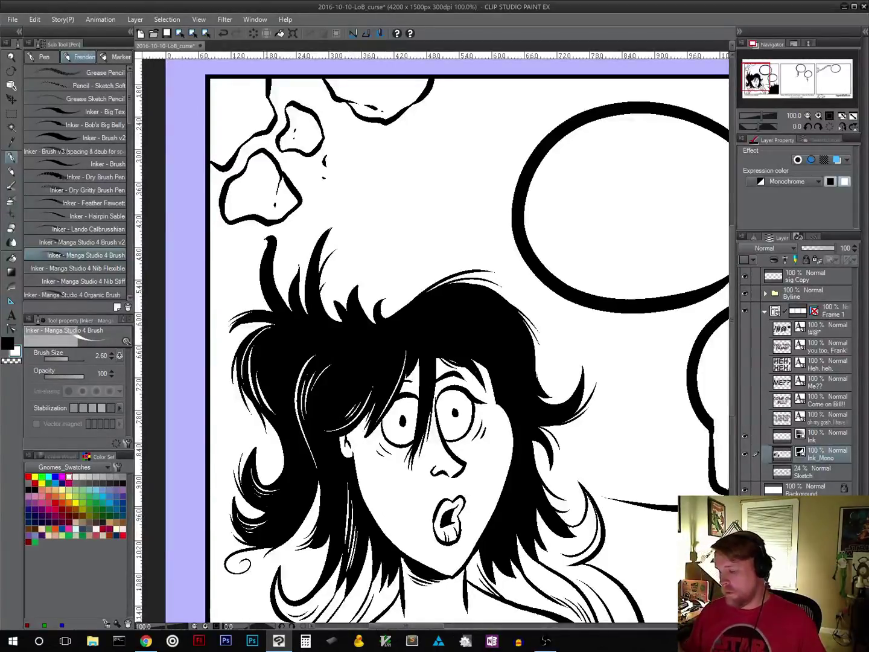
# Step: Rotate the canvas and draw white highlight strands along the right-hand outer edge of the hair's crown
pyautogui.moveTo(589, 427); pyautogui.dragTo(540, 370)
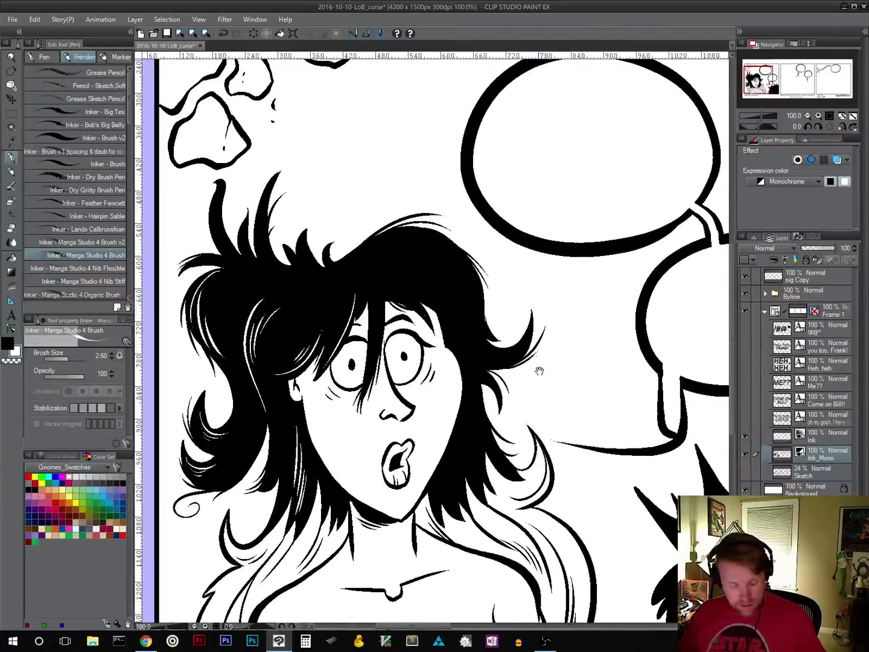
pyautogui.moveTo(593, 380); pyautogui.dragTo(504, 236)
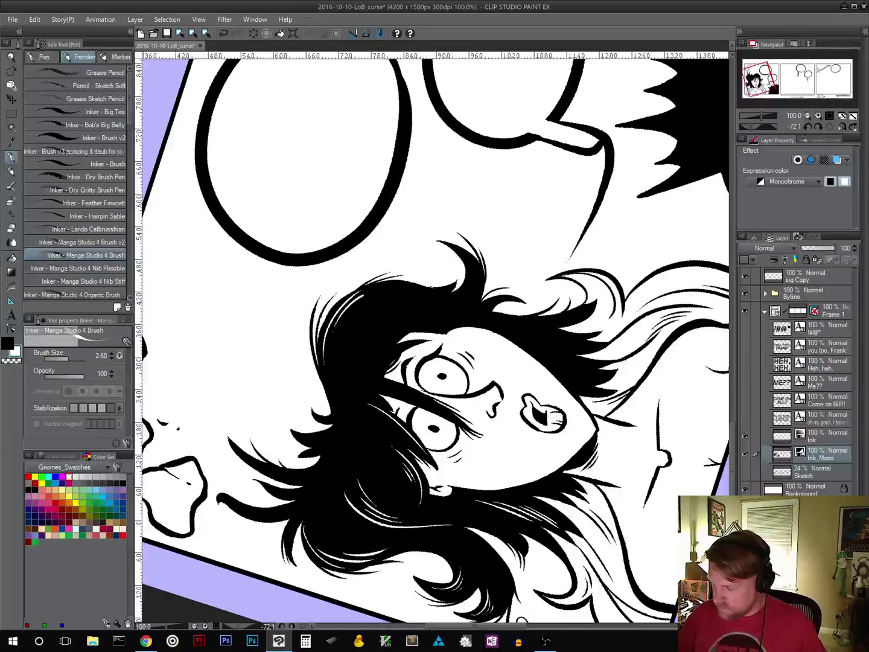
pyautogui.moveTo(662, 420); pyautogui.dragTo(548, 358)
# Step: Turn the canvas nearly upright and draw thin white highlight strands in the black hair beside the right-hand jaw
pyautogui.hotkey('shift', 'space')
pyautogui.moveTo(562, 428)
pyautogui.mouseDown()
pyautogui.moveTo(497, 482)
pyautogui.moveTo(374, 486)
pyautogui.mouseUp()
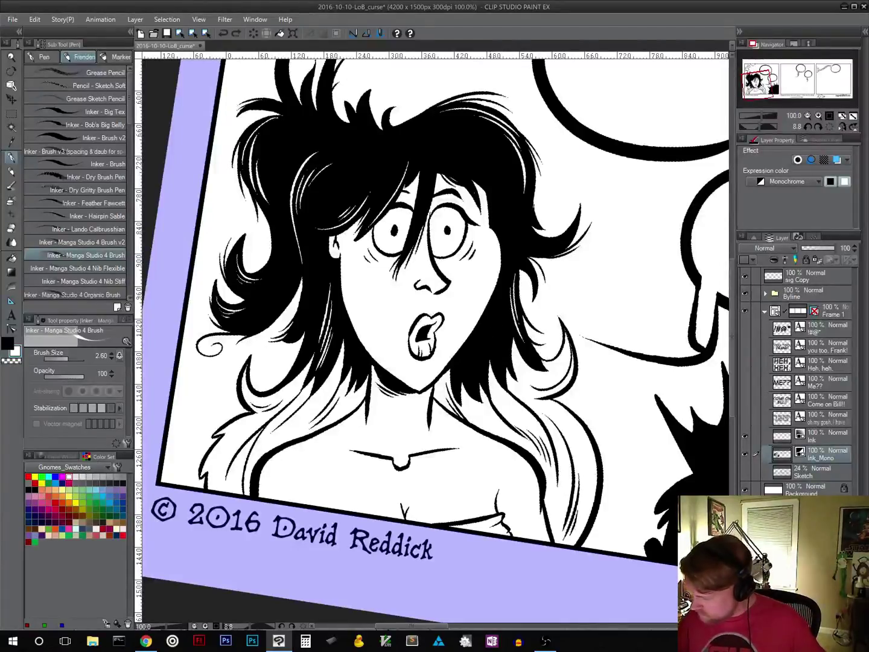
pyautogui.moveTo(488, 315)
pyautogui.mouseDown()
pyautogui.moveTo(489, 354)
pyautogui.moveTo(493, 343)
pyautogui.mouseUp()
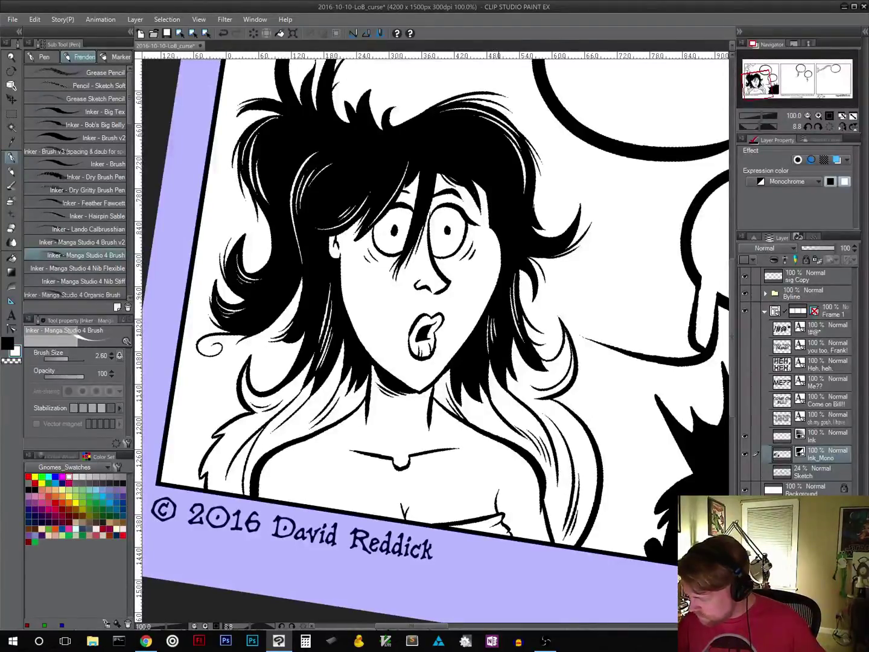
# Step: Undo the last highlight strokes and redraw thin white strands in the black hair beside the right-hand jaw
pyautogui.hotkey('ctrl', 'z')
pyautogui.hotkey('ctrl', 'z')
pyautogui.hotkey('ctrl', 'z')
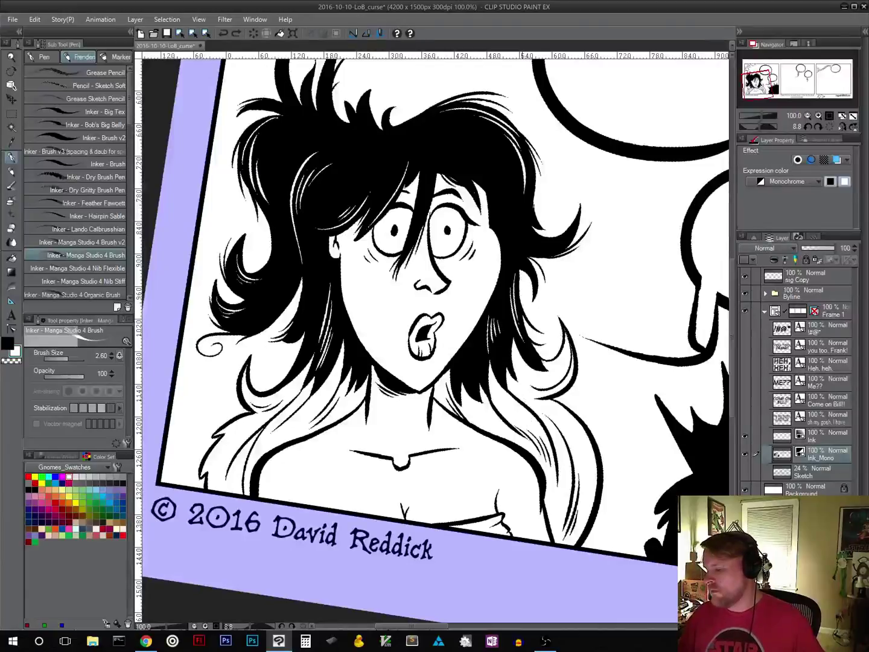
pyautogui.moveTo(494, 303)
pyautogui.mouseDown()
pyautogui.moveTo(491, 356)
pyautogui.moveTo(498, 344)
pyautogui.moveTo(503, 363)
pyautogui.mouseUp()
pyautogui.hotkey('ctrl', 'z')
pyautogui.hotkey('ctrl', 'z')
pyautogui.hotkey('ctrl', 'z')
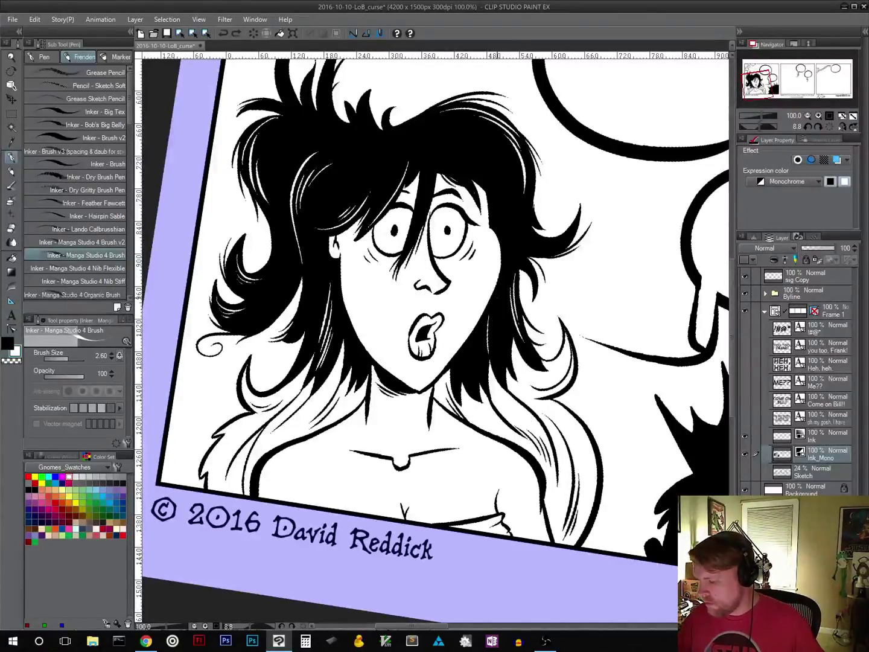
pyautogui.moveTo(495, 304); pyautogui.dragTo(492, 345)
pyautogui.moveTo(501, 292); pyautogui.dragTo(496, 331)
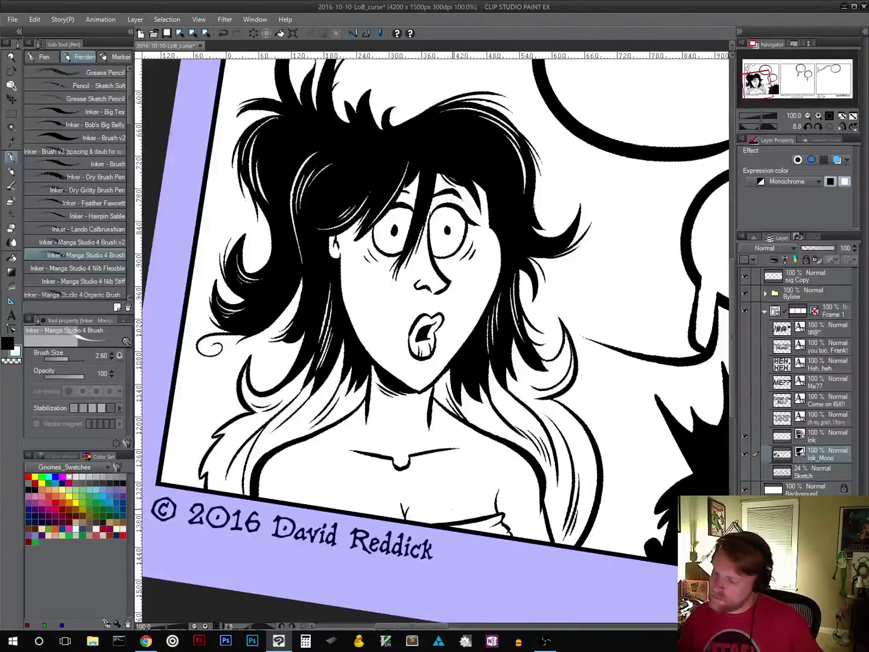
# Step: Reset the canvas rotation to 0, view the strip at 25%, and save the file
pyautogui.click(808, 116)
pyautogui.click(807, 116)
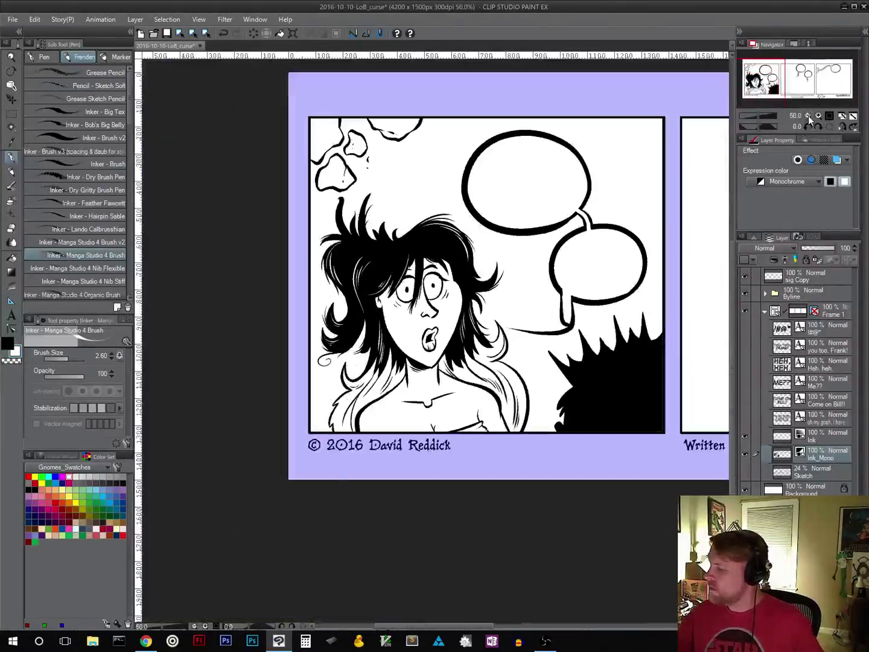
pyautogui.click(807, 116)
pyautogui.click(808, 116)
pyautogui.click(818, 117)
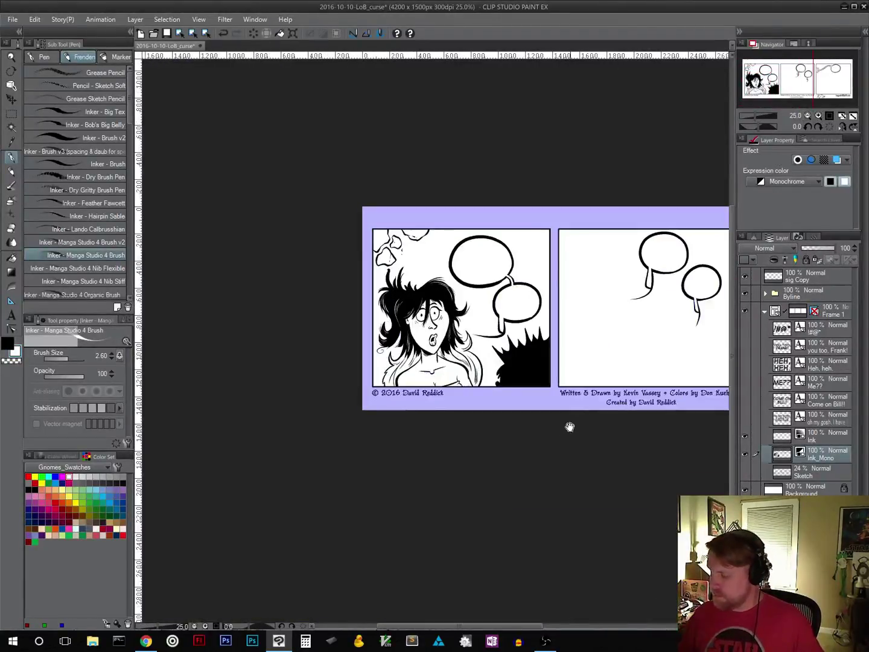
pyautogui.moveTo(570, 427); pyautogui.dragTo(414, 444)
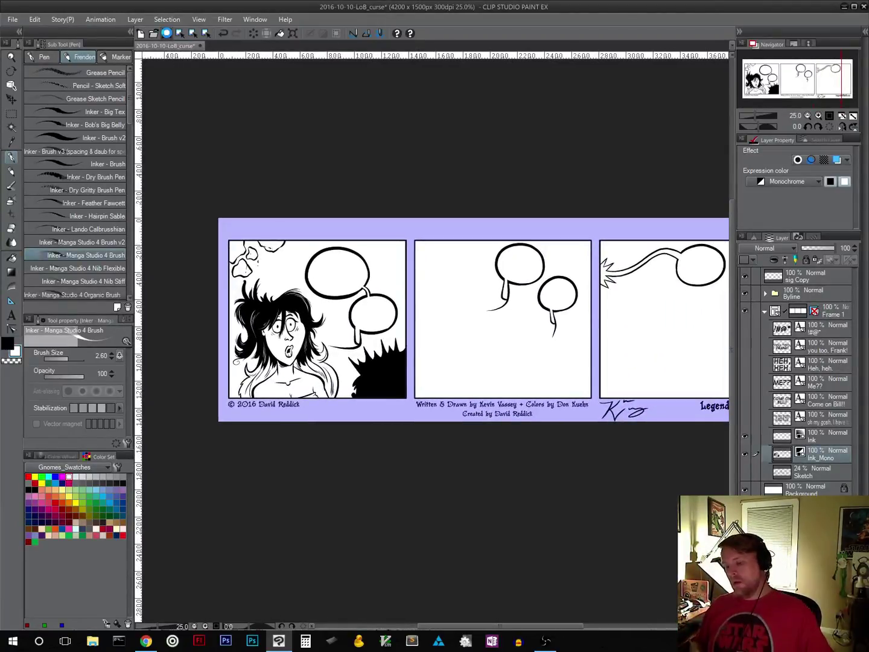
pyautogui.click(167, 33)
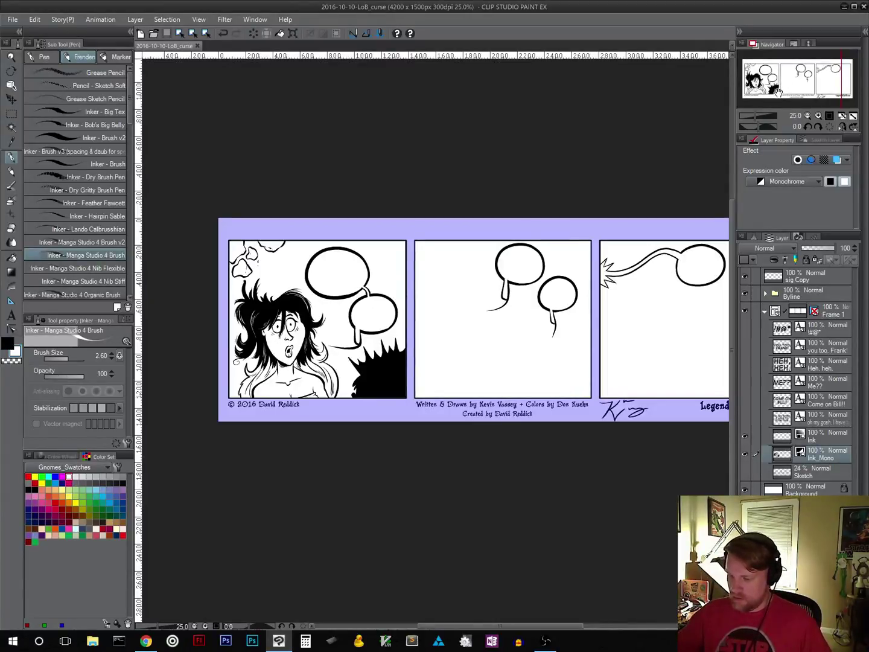
# Step: Ink a small ring around the pupil of the woman's right-hand eye in the first panel
pyautogui.click(830, 116)
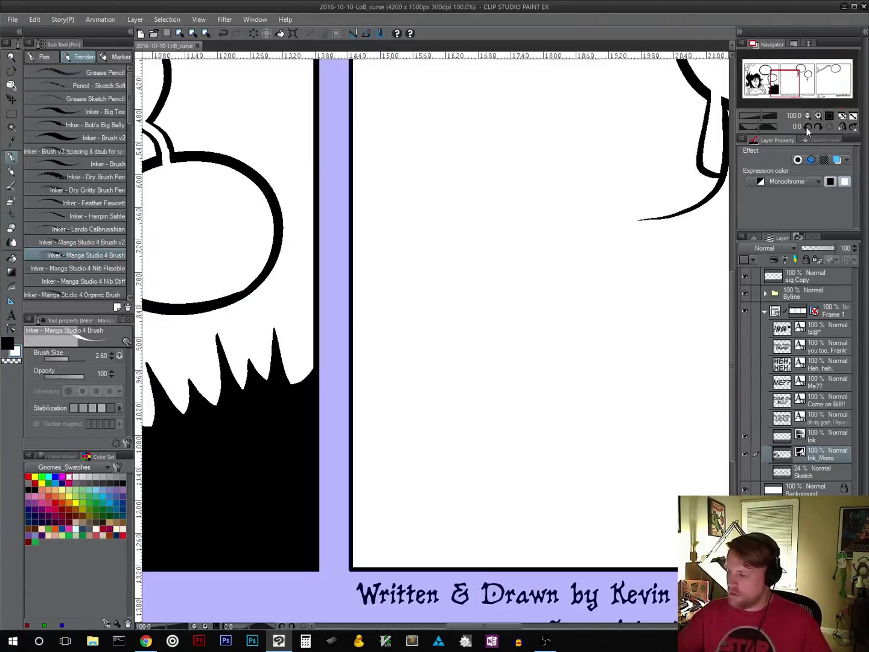
pyautogui.moveTo(308, 361); pyautogui.dragTo(627, 470)
pyautogui.moveTo(255, 519); pyautogui.dragTo(388, 475)
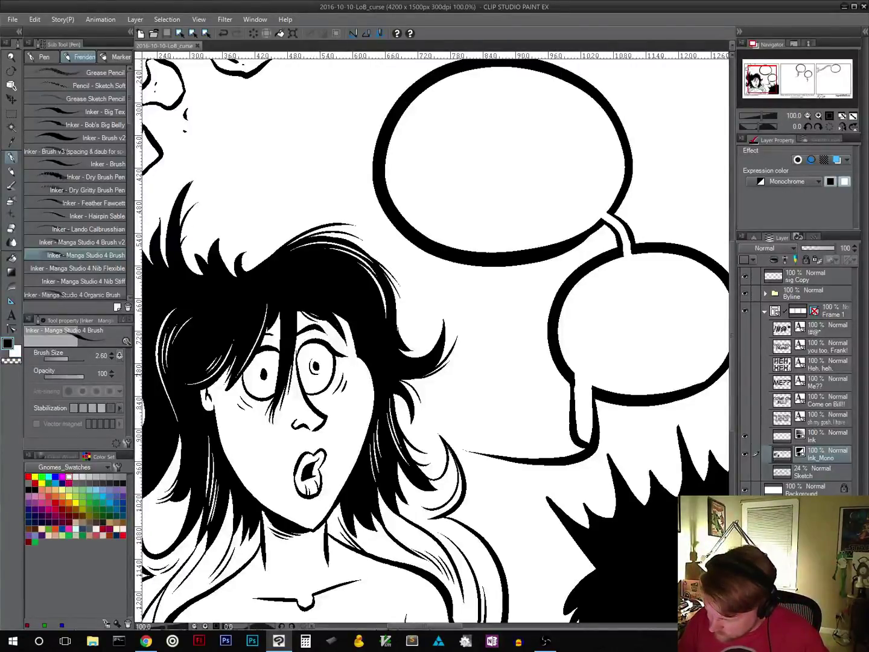
pyautogui.moveTo(317, 375)
pyautogui.mouseDown()
pyautogui.moveTo(323, 364)
pyautogui.moveTo(310, 361)
pyautogui.mouseUp()
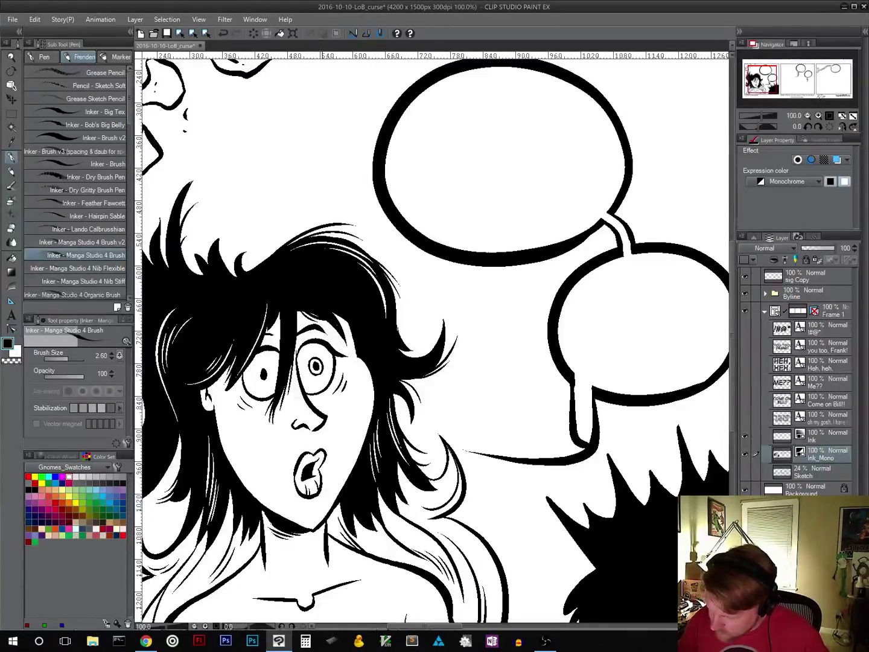
# Step: Review the strip at 25%, and examine the first panel's figure, speech balloons and black spiky shape at 100%
pyautogui.click(808, 116)
pyautogui.click(807, 116)
pyautogui.click(807, 116)
pyautogui.click(807, 116)
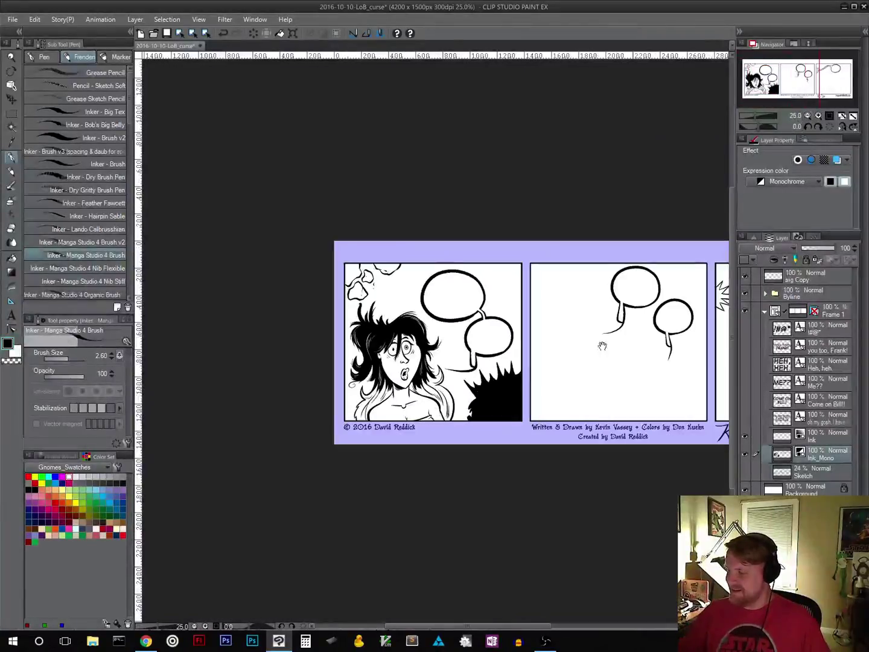
pyautogui.moveTo(565, 387); pyautogui.dragTo(482, 366)
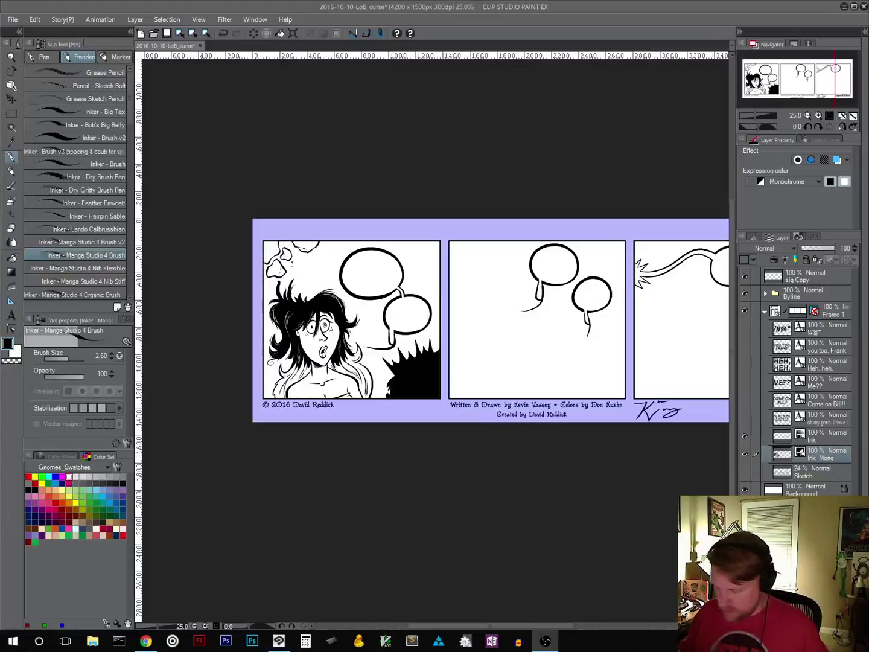
pyautogui.click(830, 116)
pyautogui.moveTo(349, 431); pyautogui.dragTo(617, 417)
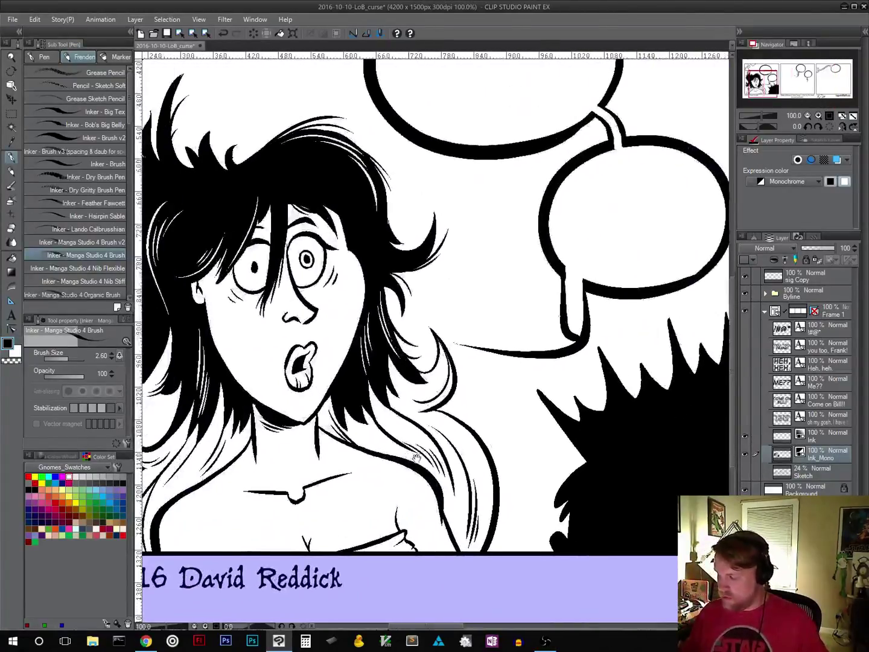
pyautogui.moveTo(416, 457); pyautogui.dragTo(520, 524)
pyautogui.moveTo(606, 490); pyautogui.dragTo(390, 540)
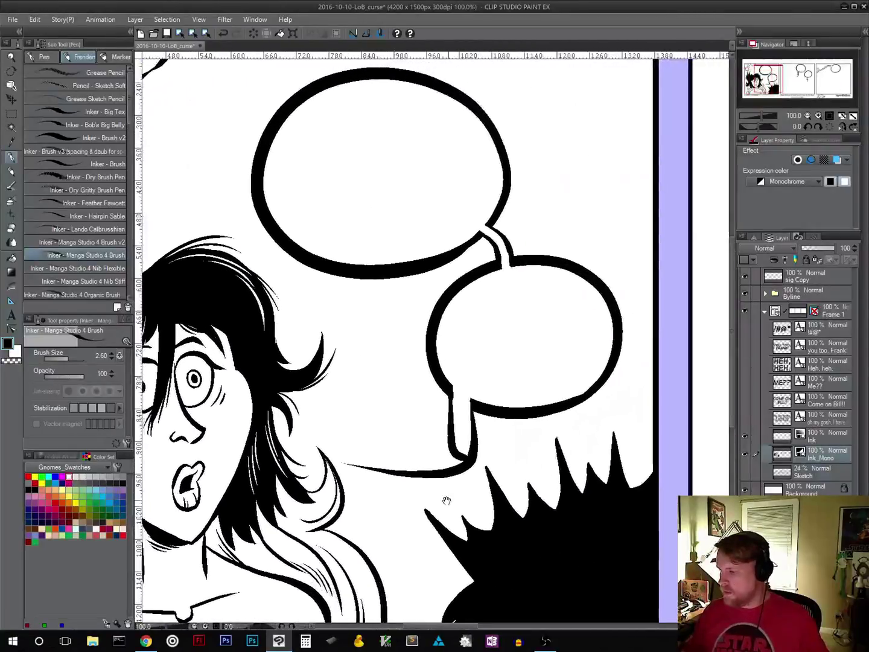
pyautogui.moveTo(447, 501); pyautogui.dragTo(676, 507)
pyautogui.moveTo(595, 465); pyautogui.dragTo(422, 558)
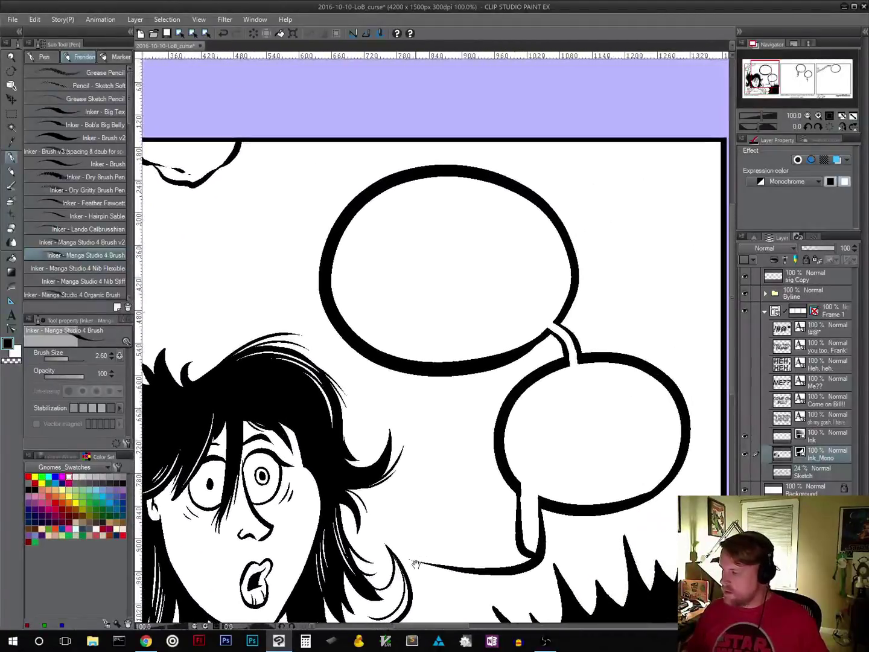
pyautogui.moveTo(555, 487); pyautogui.dragTo(361, 521)
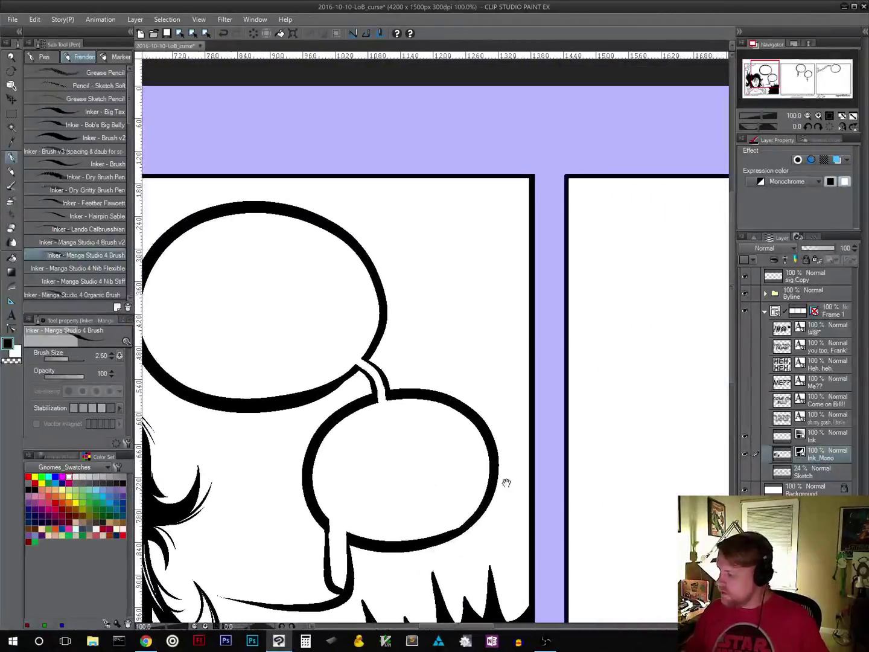
# Step: Show the Sketch layer and ink four emphasis lines fanning out above the woman's head, redoing the last one shorter
pyautogui.click(745, 472)
pyautogui.moveTo(423, 416)
pyautogui.mouseDown()
pyautogui.moveTo(316, 492)
pyautogui.moveTo(640, 257)
pyautogui.moveTo(443, 421)
pyautogui.moveTo(486, 484)
pyautogui.mouseUp()
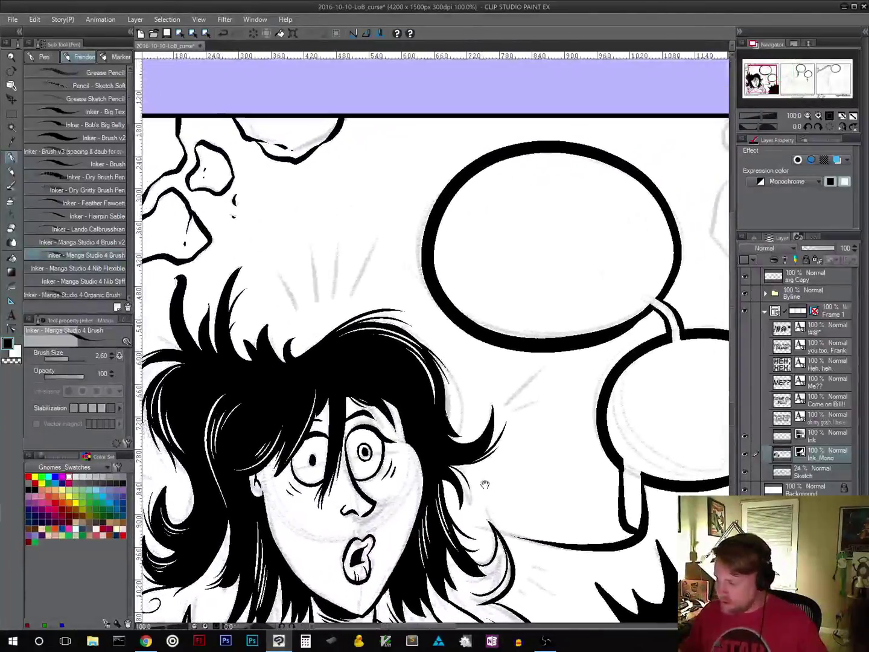
pyautogui.moveTo(287, 278); pyautogui.dragTo(296, 307)
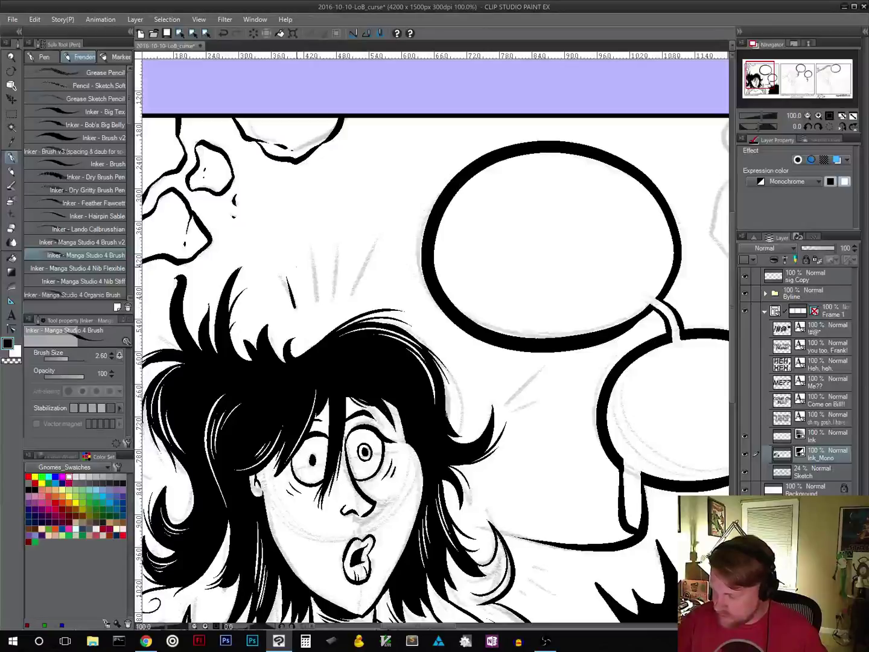
pyautogui.moveTo(313, 234)
pyautogui.mouseDown()
pyautogui.moveTo(316, 300)
pyautogui.moveTo(336, 290)
pyautogui.moveTo(344, 237)
pyautogui.mouseUp()
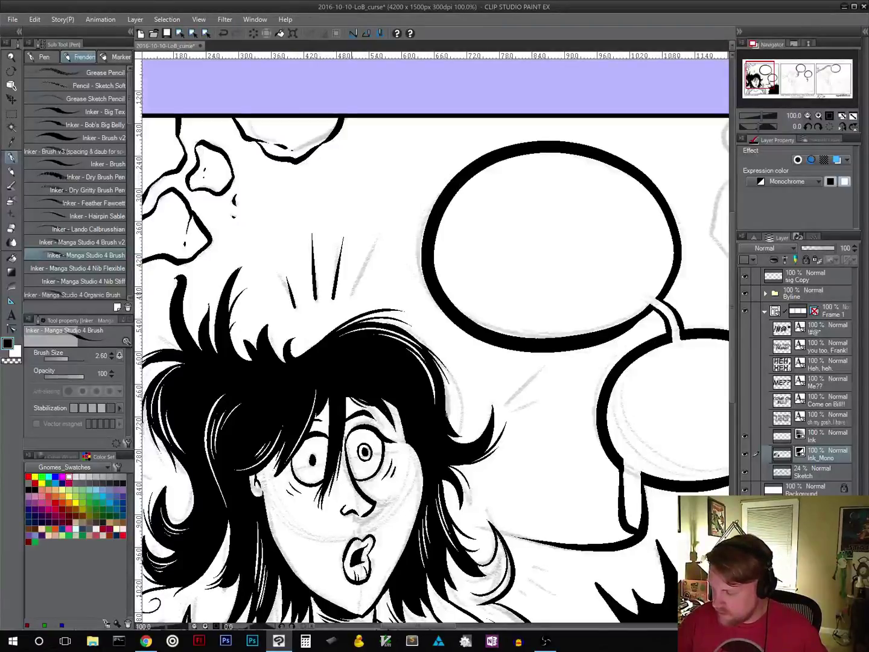
pyautogui.moveTo(354, 294); pyautogui.dragTo(378, 221)
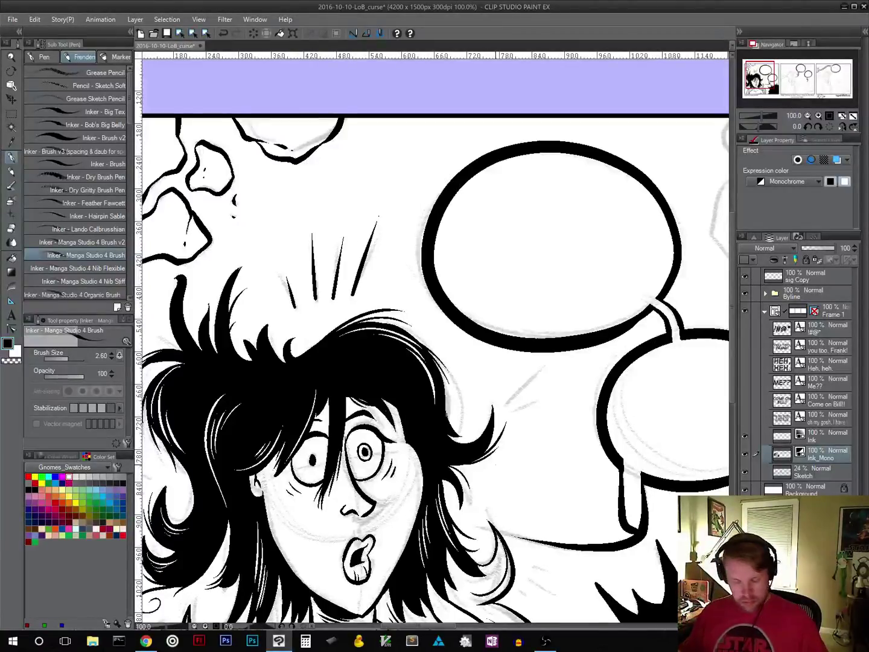
pyautogui.hotkey('ctrl', 'z')
pyautogui.moveTo(352, 294); pyautogui.dragTo(378, 239)
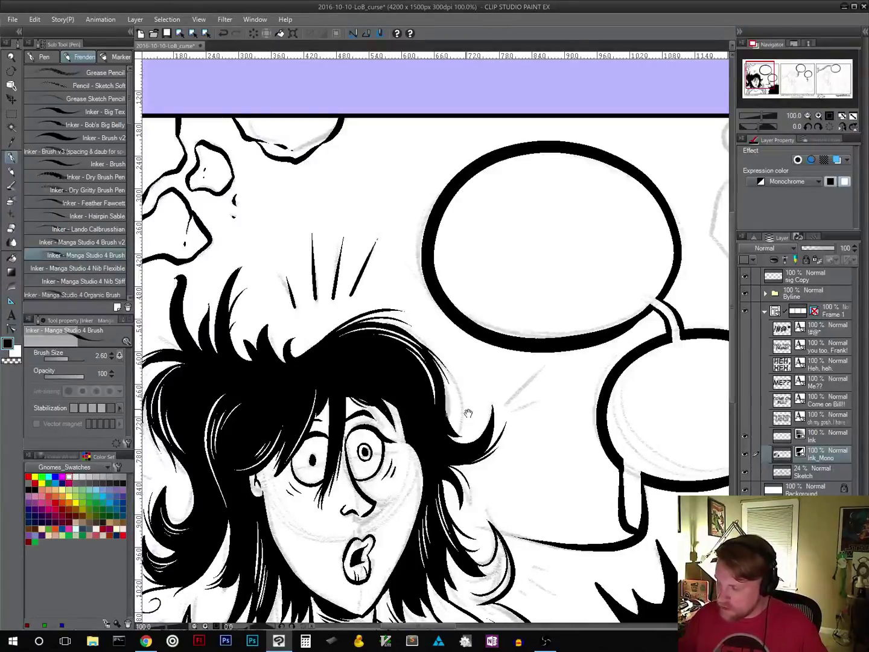
# Step: Ink short radiating emphasis lines around the sides of the woman's hair, including beside the right-hand flick and lower curl
pyautogui.moveTo(524, 427)
pyautogui.mouseDown()
pyautogui.moveTo(599, 332)
pyautogui.moveTo(618, 274)
pyautogui.mouseUp()
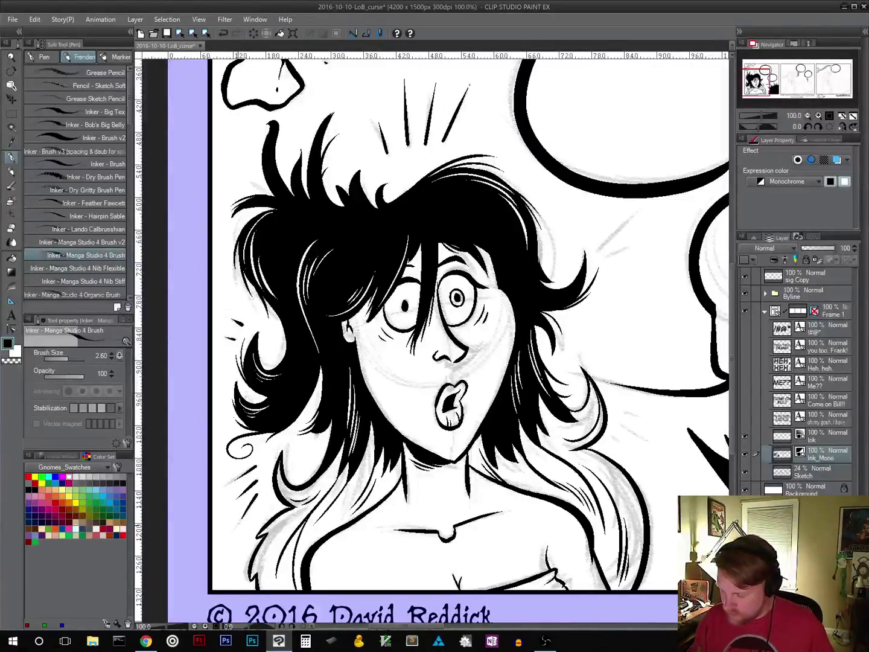
pyautogui.moveTo(493, 460); pyautogui.dragTo(392, 516)
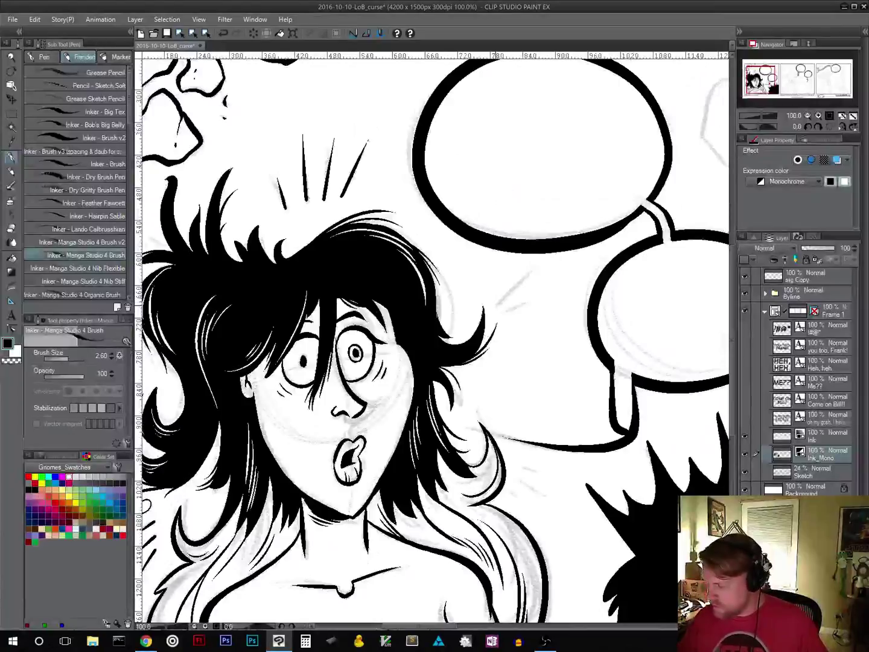
pyautogui.moveTo(496, 305); pyautogui.dragTo(527, 274)
pyautogui.moveTo(501, 314); pyautogui.dragTo(522, 310)
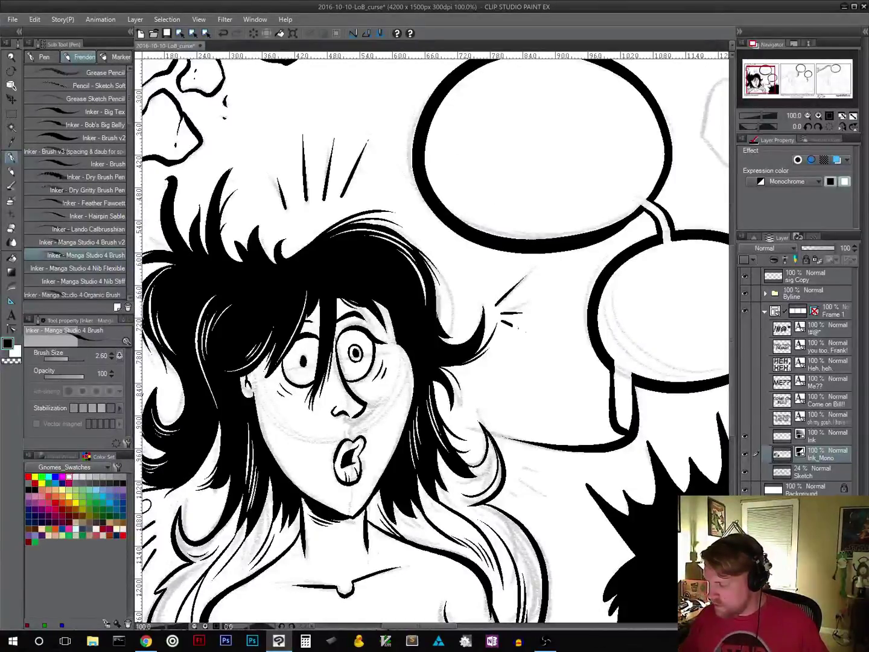
pyautogui.moveTo(537, 499)
pyautogui.mouseDown()
pyautogui.moveTo(382, 407)
pyautogui.moveTo(395, 425)
pyautogui.mouseUp()
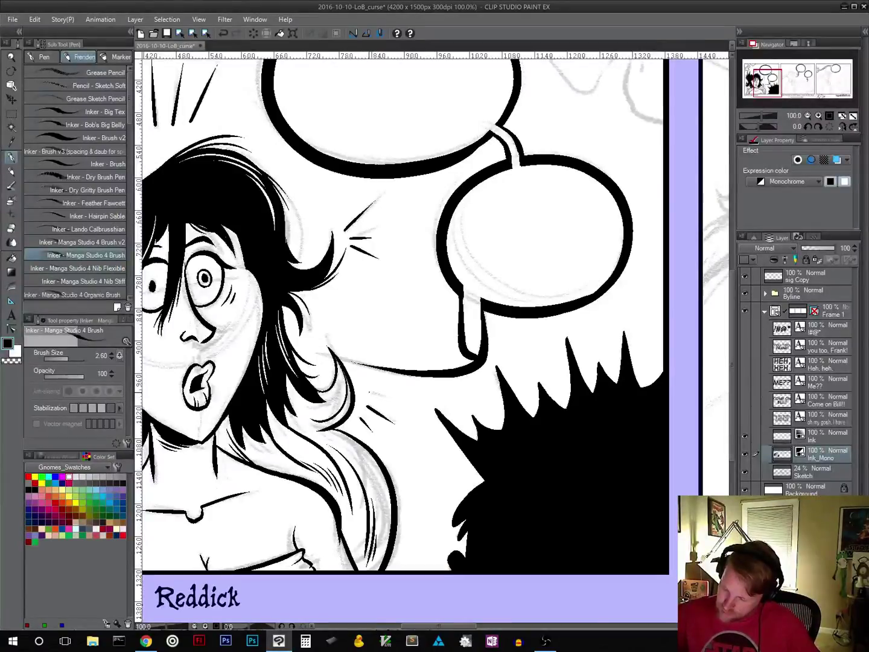
pyautogui.moveTo(390, 464); pyautogui.dragTo(579, 463)
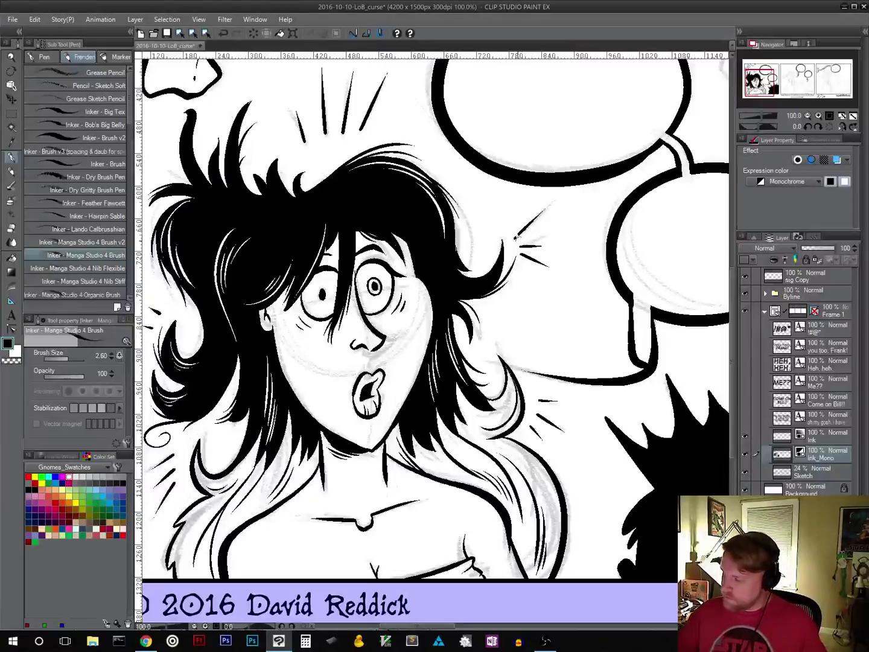
# Step: Replace the emphasis lines beside the right-hand hair flick with separate short groups above and below it
pyautogui.moveTo(524, 258)
pyautogui.mouseDown()
pyautogui.moveTo(523, 231)
pyautogui.moveTo(543, 242)
pyautogui.moveTo(533, 217)
pyautogui.moveTo(520, 231)
pyautogui.mouseUp()
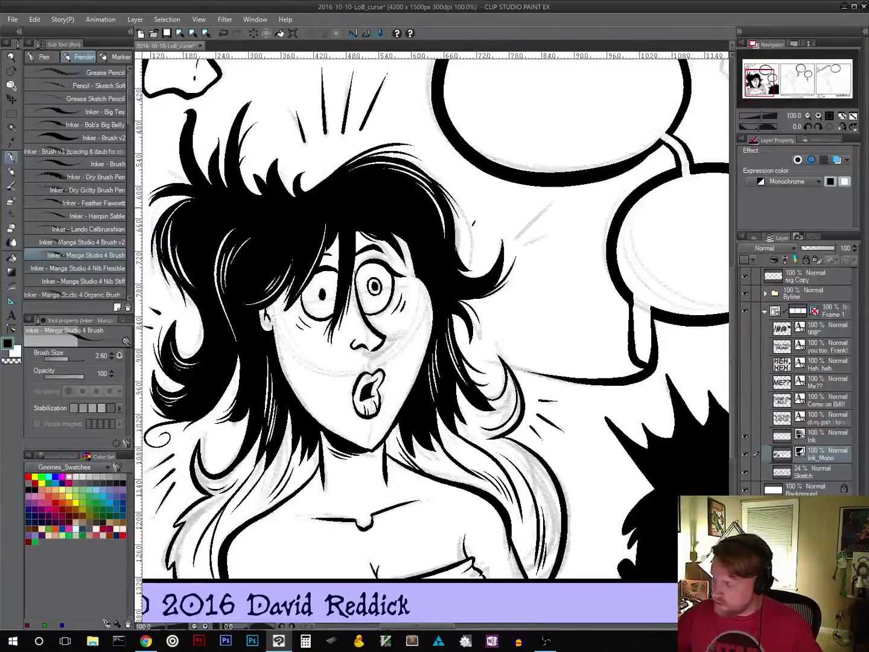
pyautogui.moveTo(474, 223)
pyautogui.mouseDown()
pyautogui.moveTo(487, 204)
pyautogui.moveTo(481, 232)
pyautogui.moveTo(511, 214)
pyautogui.mouseUp()
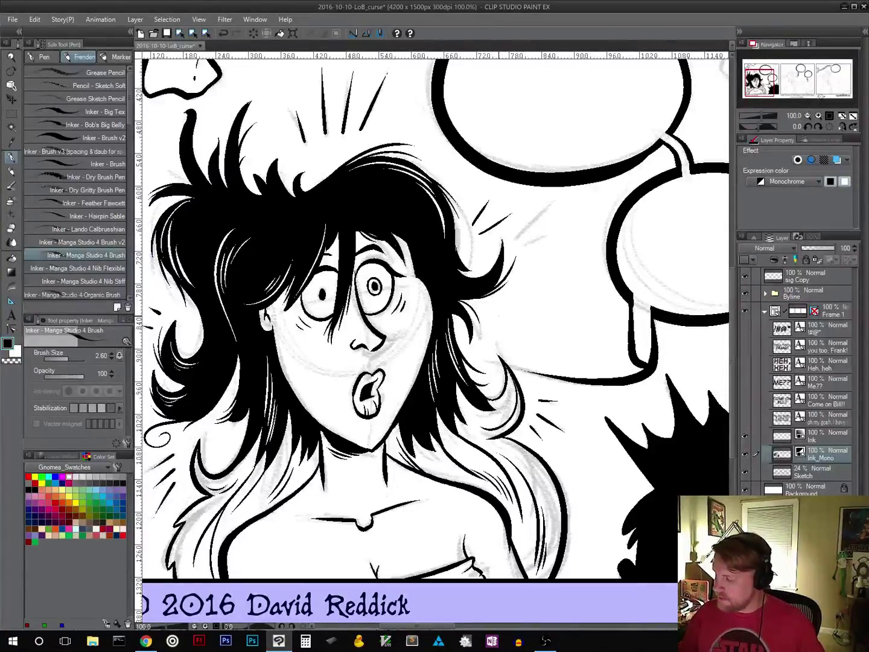
pyautogui.moveTo(496, 317)
pyautogui.mouseDown()
pyautogui.moveTo(529, 314)
pyautogui.moveTo(527, 336)
pyautogui.mouseUp()
pyautogui.moveTo(549, 485); pyautogui.dragTo(618, 477)
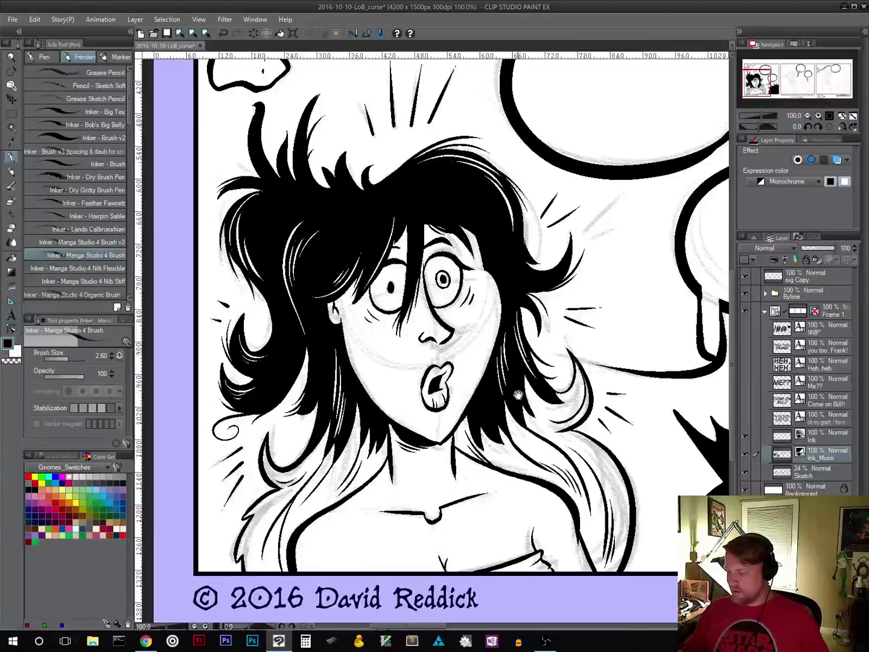
pyautogui.moveTo(518, 395); pyautogui.dragTo(483, 448)
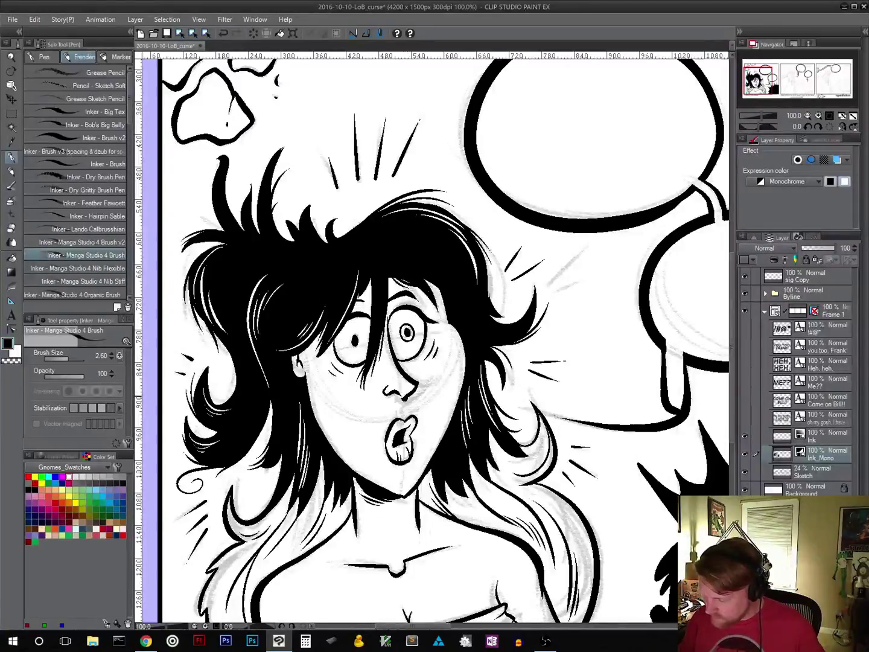
pyautogui.moveTo(513, 491); pyautogui.dragTo(505, 389)
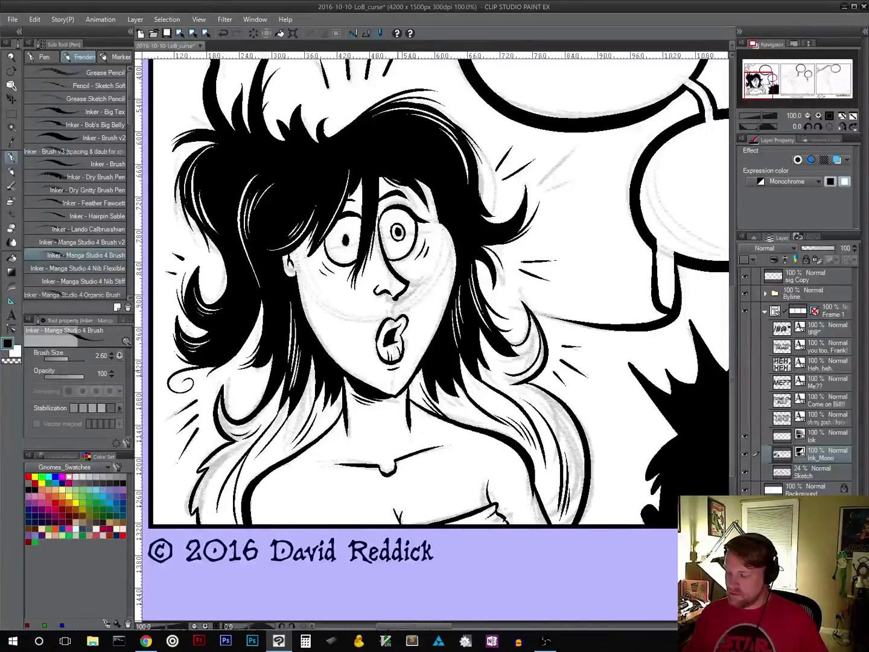
# Step: Check the whole first panel, the sketched horned-helmet figure in the second panel, and the stones sketched beside the shared border
pyautogui.click(807, 118)
pyautogui.click(806, 117)
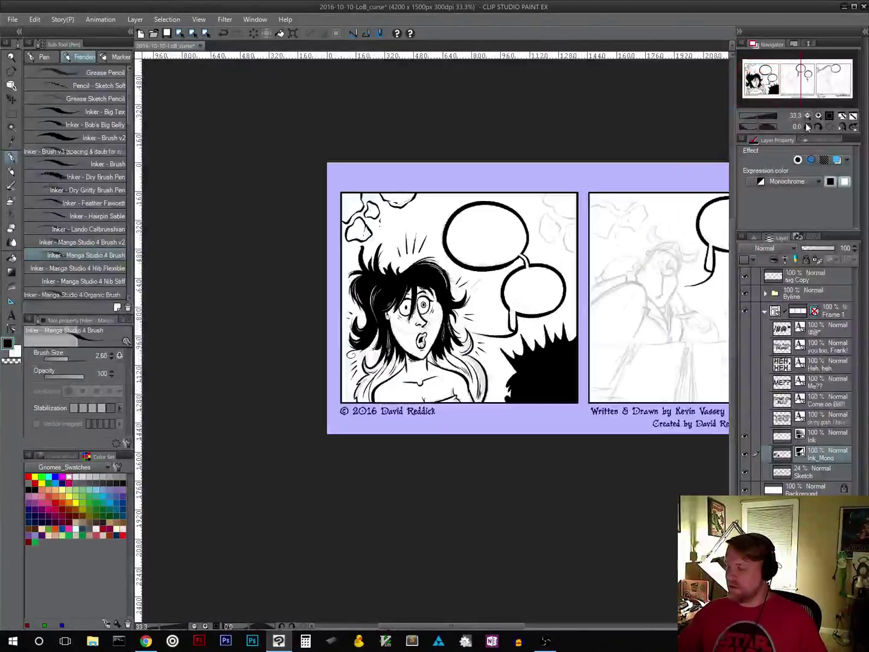
pyautogui.click(829, 117)
pyautogui.moveTo(573, 398); pyautogui.dragTo(186, 406)
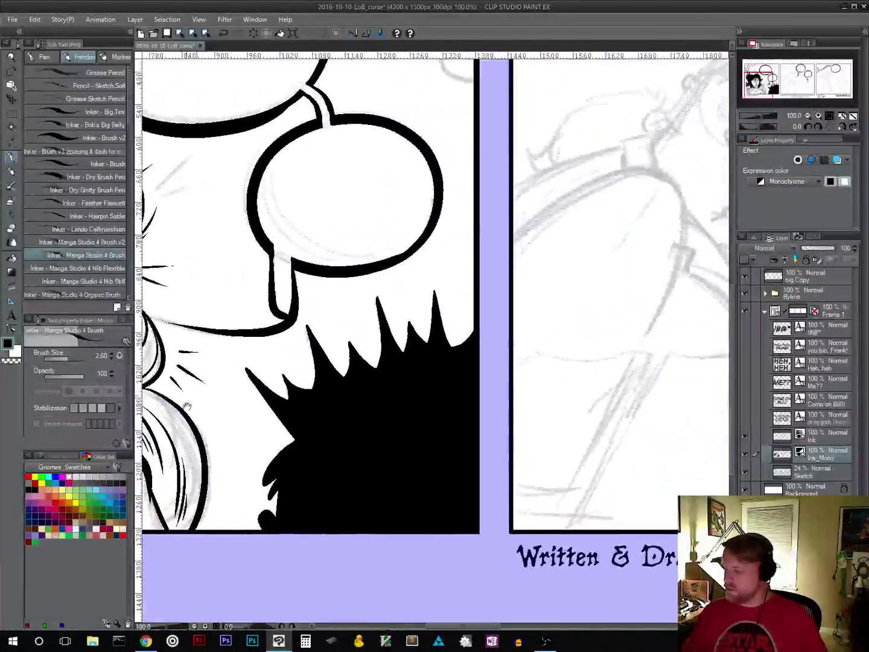
pyautogui.moveTo(580, 367)
pyautogui.mouseDown()
pyautogui.moveTo(281, 518)
pyautogui.moveTo(233, 523)
pyautogui.mouseUp()
pyautogui.moveTo(395, 534); pyautogui.dragTo(544, 491)
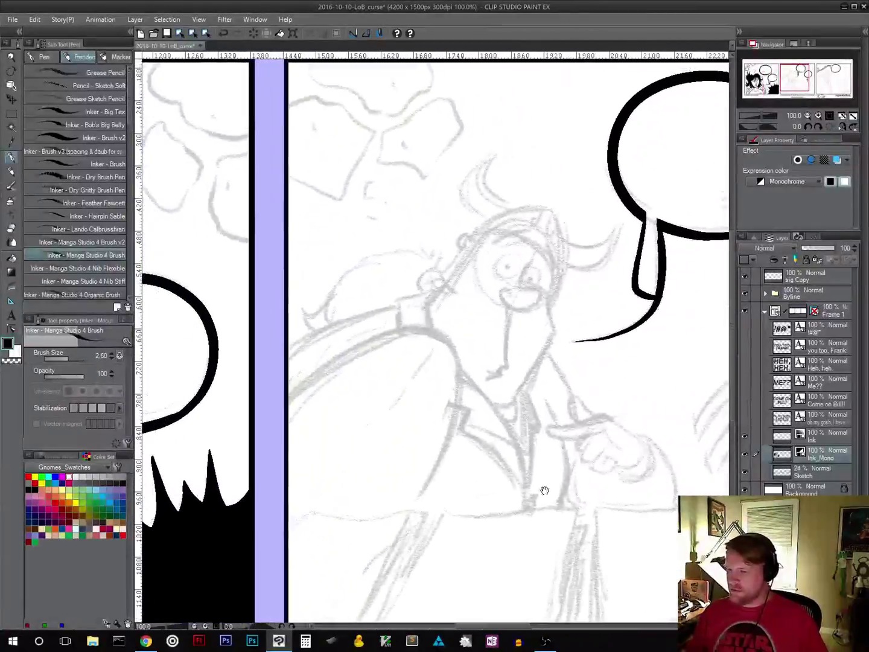
pyautogui.moveTo(393, 283); pyautogui.dragTo(611, 464)
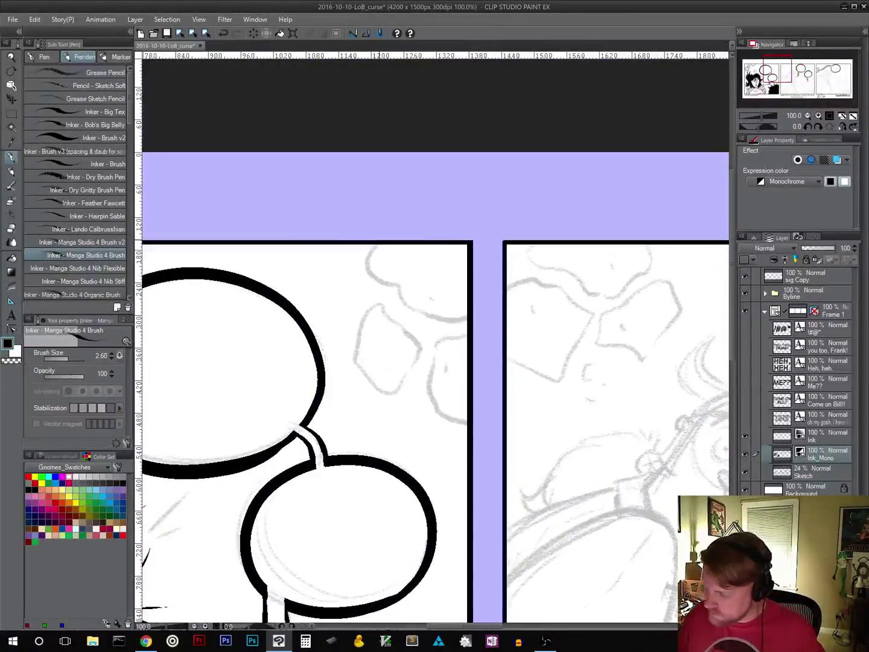
# Step: Ink the three sketched stones in the first panel's upper-right corner, adding small texture marks inside and beside them
pyautogui.moveTo(375, 247)
pyautogui.mouseDown()
pyautogui.moveTo(369, 276)
pyautogui.moveTo(417, 291)
pyautogui.moveTo(402, 301)
pyautogui.moveTo(431, 320)
pyautogui.moveTo(467, 316)
pyautogui.moveTo(437, 344)
pyautogui.moveTo(437, 374)
pyautogui.moveTo(434, 368)
pyautogui.moveTo(428, 381)
pyautogui.moveTo(440, 414)
pyautogui.moveTo(466, 427)
pyautogui.mouseUp()
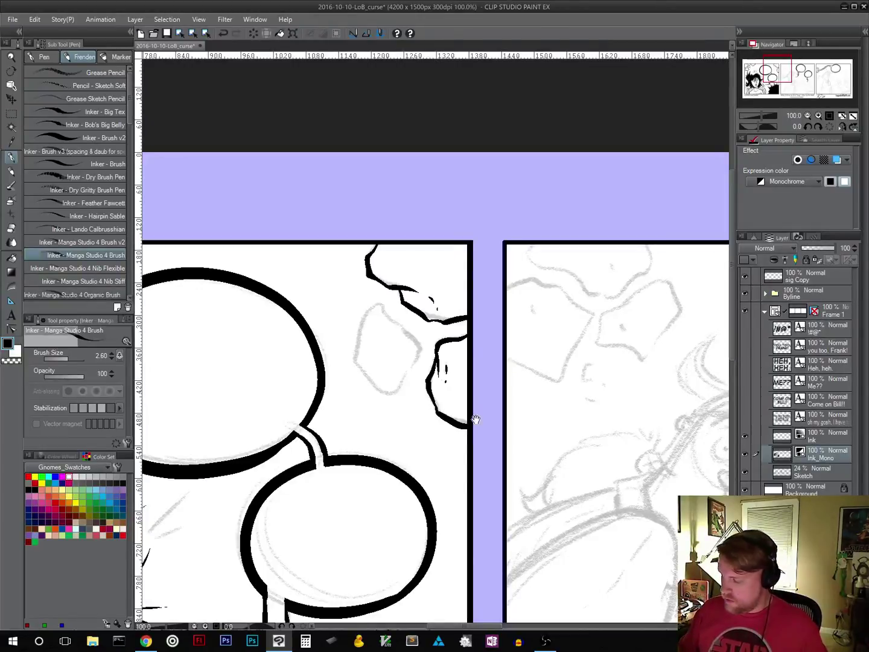
pyautogui.moveTo(476, 419); pyautogui.dragTo(488, 407)
pyautogui.moveTo(409, 378)
pyautogui.mouseDown()
pyautogui.moveTo(427, 349)
pyautogui.moveTo(420, 323)
pyautogui.moveTo(382, 300)
pyautogui.moveTo(368, 334)
pyautogui.mouseUp()
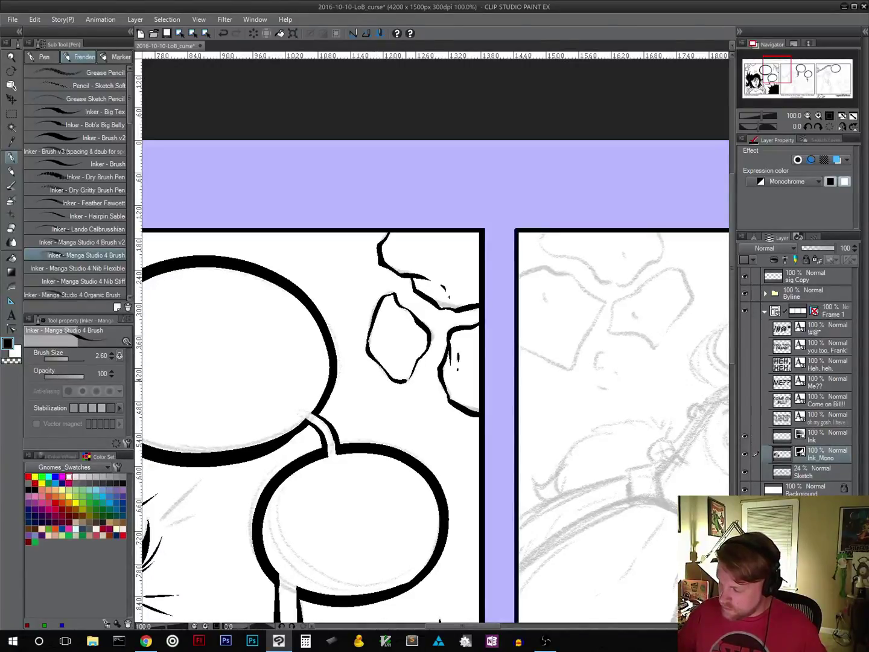
pyautogui.moveTo(401, 313); pyautogui.dragTo(405, 322)
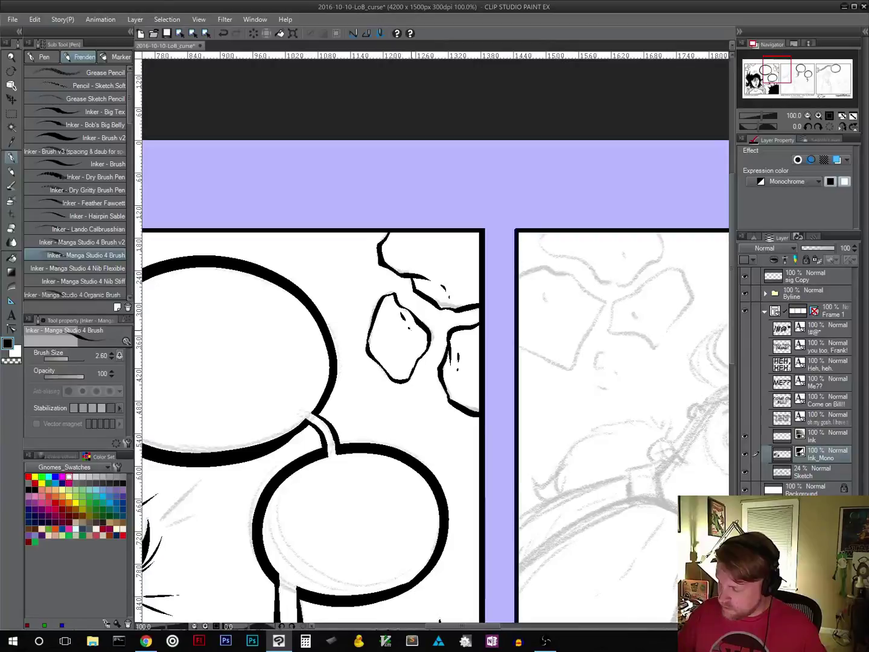
pyautogui.moveTo(445, 429); pyautogui.dragTo(656, 378)
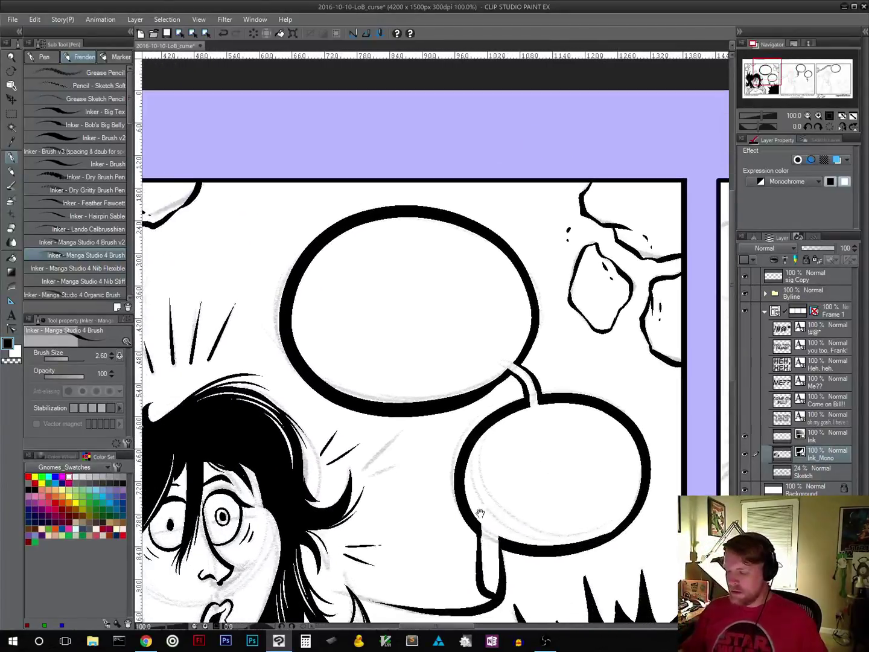
# Step: Ink the three large stones in the second panel's upper-left corner, with small texture marks inside them
pyautogui.moveTo(481, 503)
pyautogui.mouseDown()
pyautogui.moveTo(583, 368)
pyautogui.moveTo(410, 397)
pyautogui.moveTo(251, 395)
pyautogui.mouseUp()
pyautogui.moveTo(552, 401); pyautogui.dragTo(291, 464)
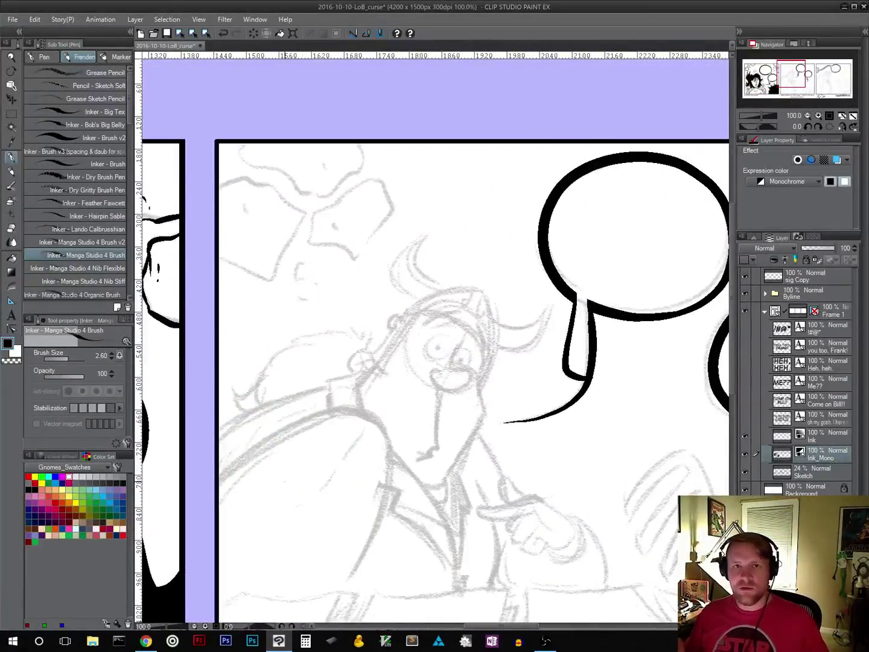
pyautogui.moveTo(480, 361); pyautogui.dragTo(561, 432)
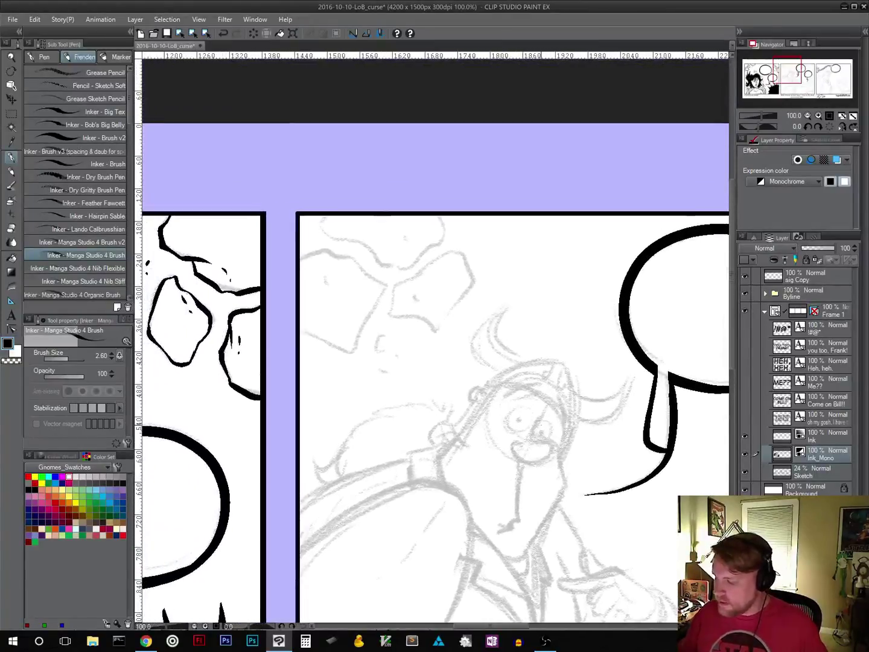
pyautogui.moveTo(322, 216)
pyautogui.mouseDown()
pyautogui.moveTo(369, 242)
pyautogui.moveTo(402, 271)
pyautogui.moveTo(445, 242)
pyautogui.moveTo(441, 215)
pyautogui.moveTo(411, 246)
pyautogui.mouseUp()
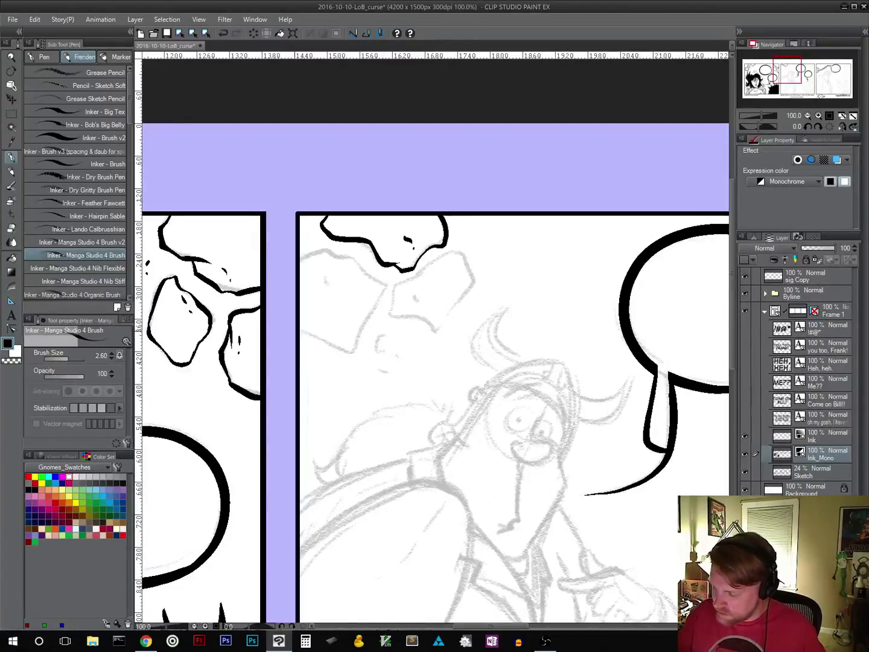
pyautogui.moveTo(301, 332)
pyautogui.mouseDown()
pyautogui.moveTo(353, 329)
pyautogui.moveTo(342, 334)
pyautogui.moveTo(348, 348)
pyautogui.moveTo(373, 328)
pyautogui.moveTo(381, 295)
pyautogui.mouseUp()
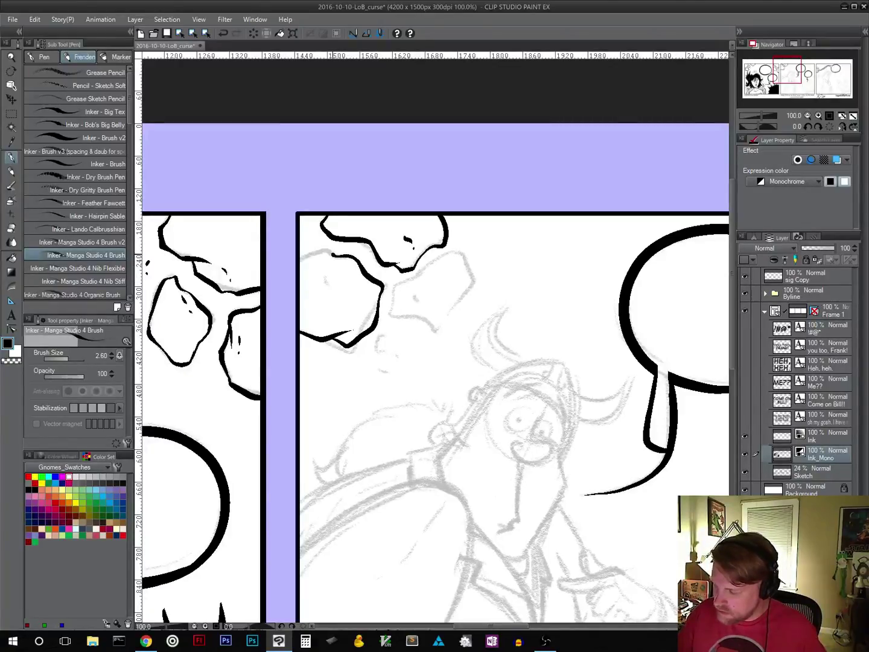
pyautogui.moveTo(325, 275); pyautogui.dragTo(328, 285)
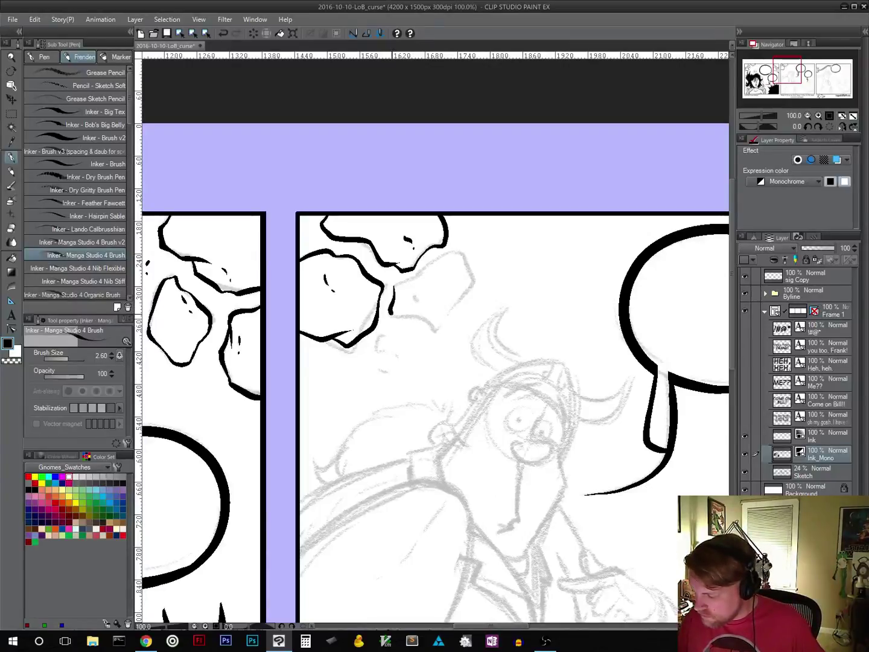
pyautogui.moveTo(391, 314)
pyautogui.mouseDown()
pyautogui.moveTo(433, 315)
pyautogui.moveTo(435, 329)
pyautogui.moveTo(471, 290)
pyautogui.moveTo(463, 254)
pyautogui.moveTo(422, 273)
pyautogui.mouseUp()
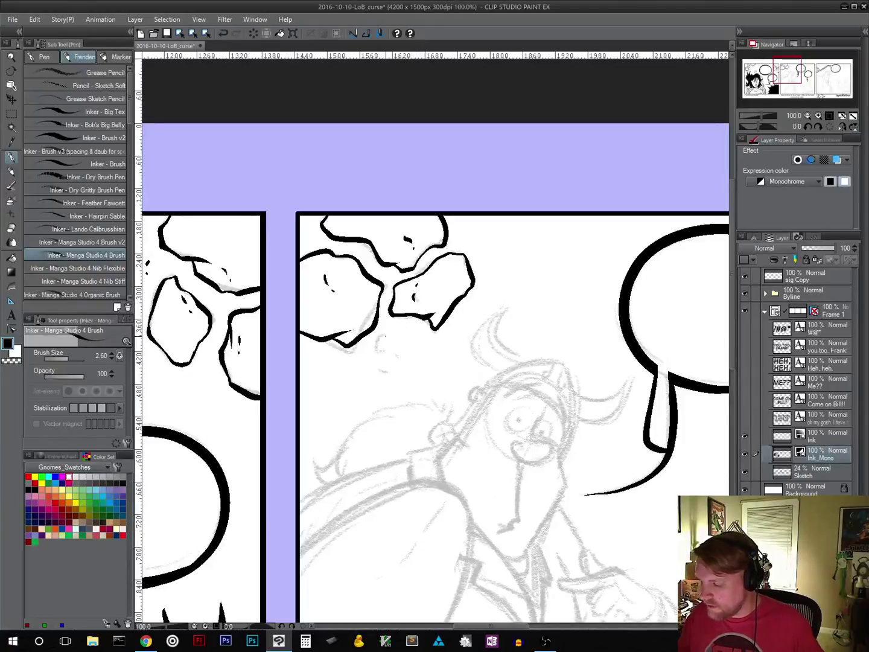
# Step: Ink the small stone below the second panel's upper-left cluster, removing the loose marks beneath it and closing its outline
pyautogui.moveTo(381, 336)
pyautogui.mouseDown()
pyautogui.moveTo(375, 350)
pyautogui.moveTo(396, 360)
pyautogui.moveTo(386, 372)
pyautogui.mouseUp()
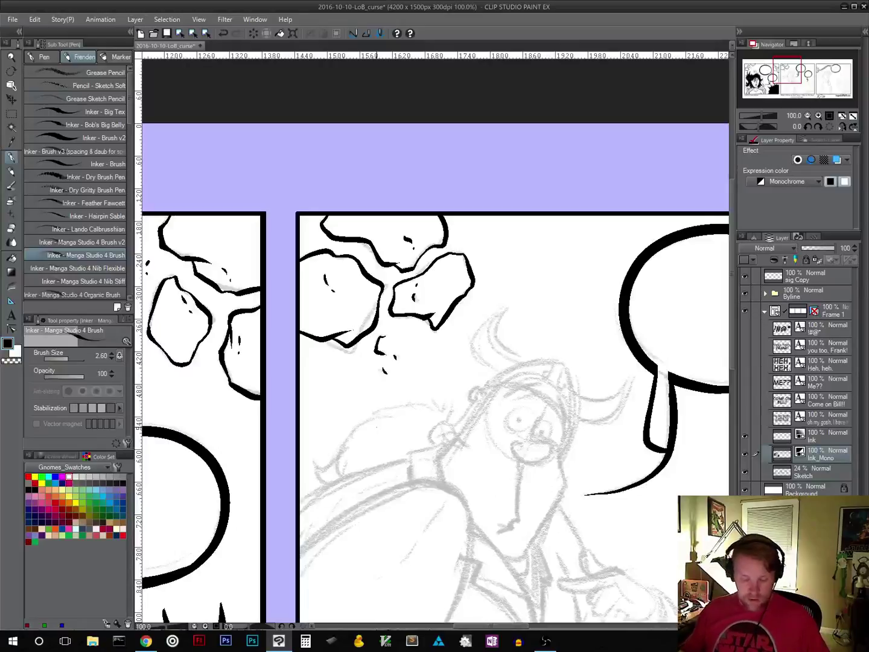
pyautogui.hotkey('ctrl', 'z')
pyautogui.hotkey('ctrl', 'z')
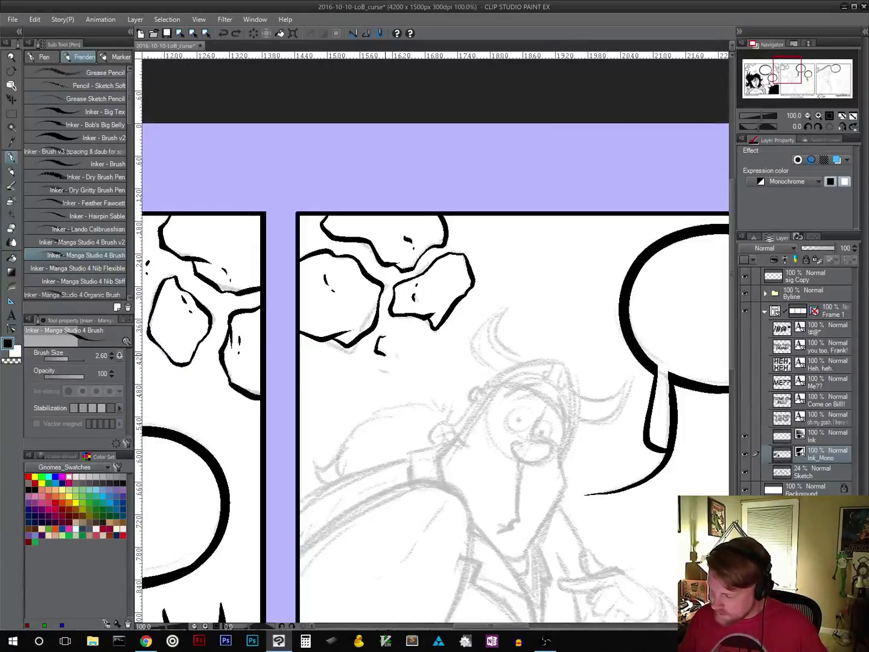
pyautogui.moveTo(386, 354); pyautogui.dragTo(394, 357)
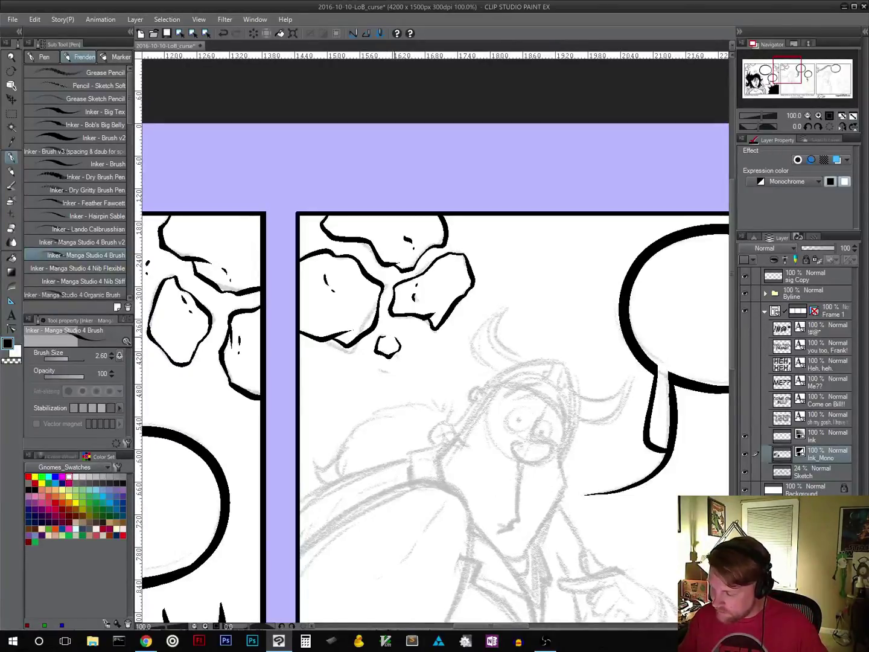
# Step: Ink the stone against the second panel's upper-right corner, redoing a stroke and adding small texture marks inside
pyautogui.moveTo(580, 500); pyautogui.dragTo(284, 421)
pyautogui.moveTo(409, 476)
pyautogui.mouseDown()
pyautogui.moveTo(552, 402)
pyautogui.moveTo(414, 487)
pyautogui.mouseUp()
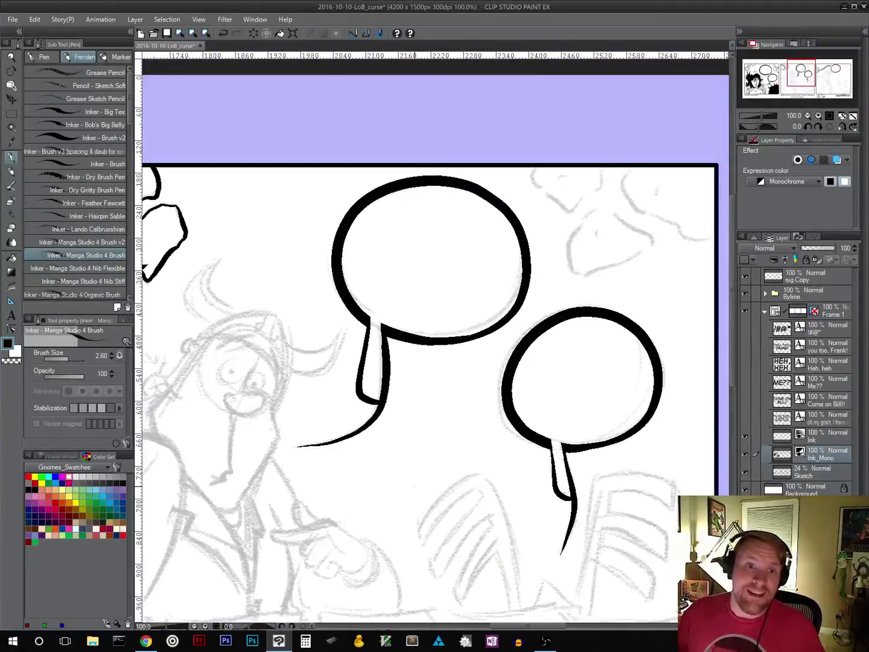
pyautogui.moveTo(546, 417); pyautogui.dragTo(320, 481)
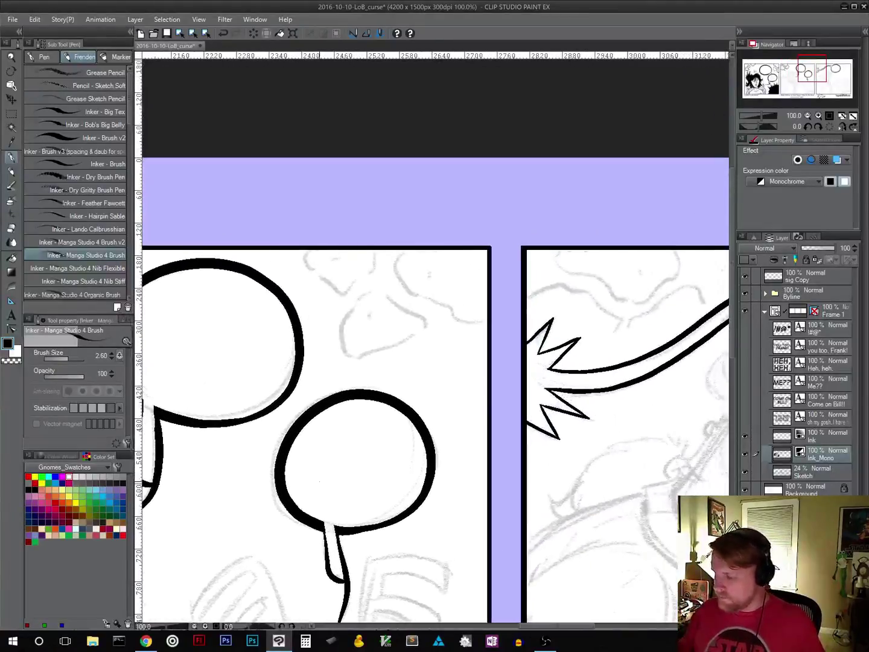
pyautogui.moveTo(396, 266)
pyautogui.mouseDown()
pyautogui.moveTo(410, 295)
pyautogui.moveTo(444, 295)
pyautogui.moveTo(465, 309)
pyautogui.moveTo(442, 305)
pyautogui.moveTo(482, 329)
pyautogui.moveTo(487, 321)
pyautogui.mouseUp()
pyautogui.hotkey('ctrl', 'z')
pyautogui.click(432, 277)
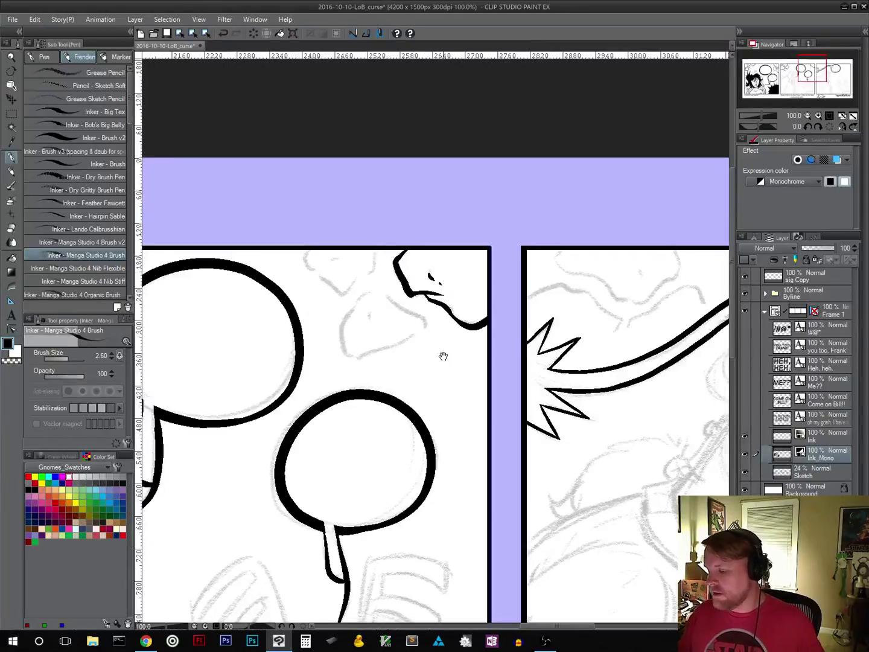
pyautogui.moveTo(443, 355); pyautogui.dragTo(487, 369)
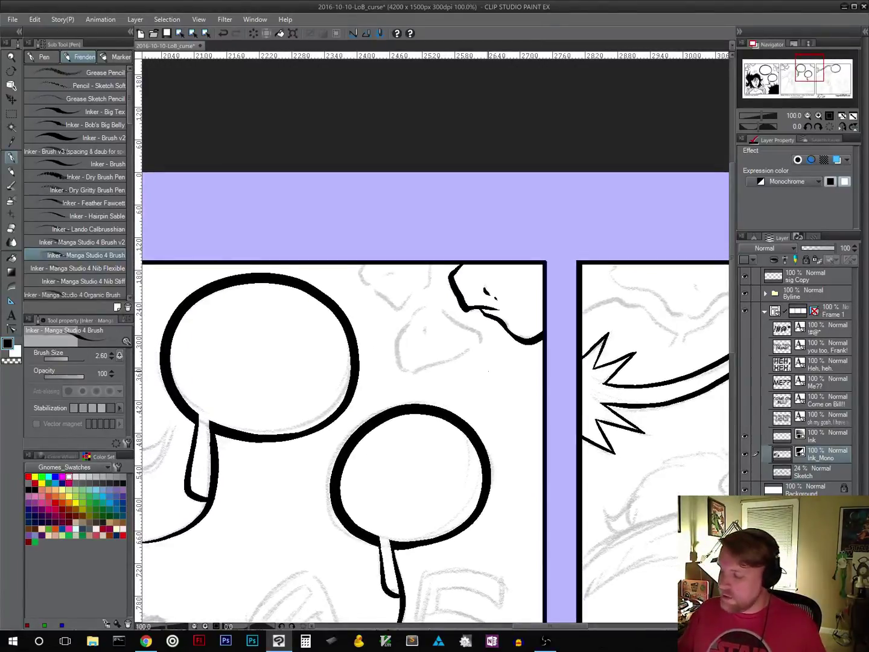
# Step: Ink the rock fragments and small specks near the middle panel's upper-right corner over the sketch on the Ink_Mono layer
pyautogui.moveTo(363, 264)
pyautogui.mouseDown()
pyautogui.moveTo(358, 278)
pyautogui.moveTo(398, 312)
pyautogui.moveTo(428, 279)
pyautogui.moveTo(430, 264)
pyautogui.mouseUp()
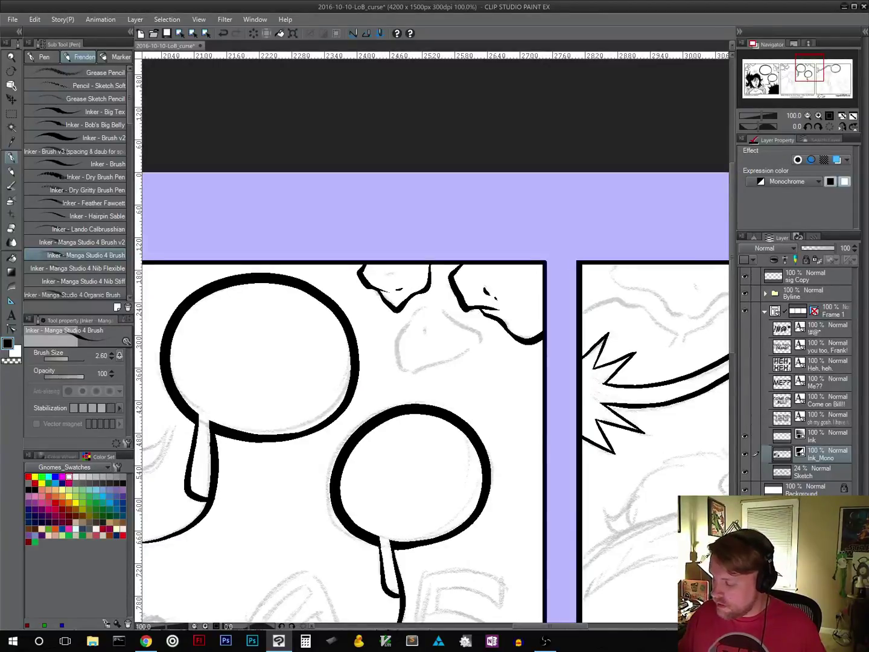
pyautogui.moveTo(437, 309)
pyautogui.mouseDown()
pyautogui.moveTo(412, 313)
pyautogui.moveTo(401, 367)
pyautogui.moveTo(418, 372)
pyautogui.moveTo(450, 362)
pyautogui.moveTo(482, 337)
pyautogui.moveTo(440, 308)
pyautogui.moveTo(424, 338)
pyautogui.mouseUp()
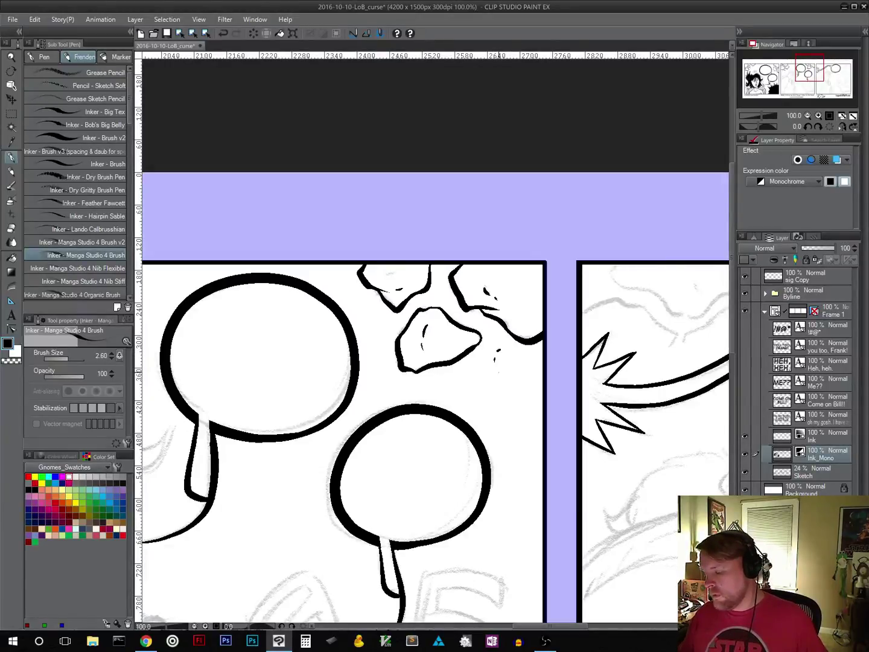
pyautogui.hotkey('ctrl', 'z')
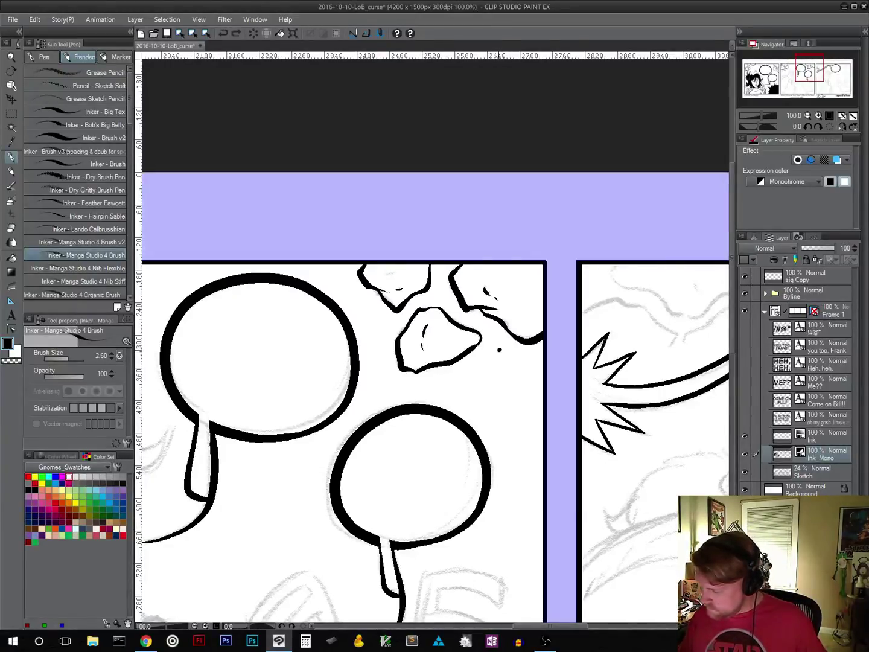
pyautogui.moveTo(499, 435)
pyautogui.mouseDown()
pyautogui.moveTo(520, 437)
pyautogui.moveTo(649, 359)
pyautogui.mouseUp()
pyautogui.click(490, 237)
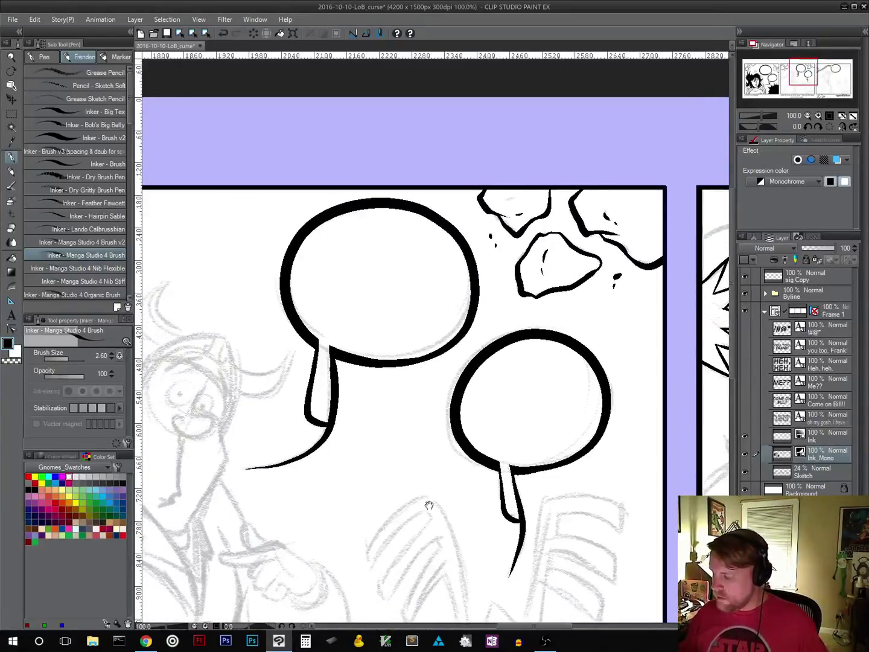
# Step: Save the comic strip file
pyautogui.moveTo(429, 506); pyautogui.dragTo(562, 372)
pyautogui.moveTo(411, 522); pyautogui.dragTo(577, 436)
pyautogui.moveTo(521, 510); pyautogui.dragTo(419, 427)
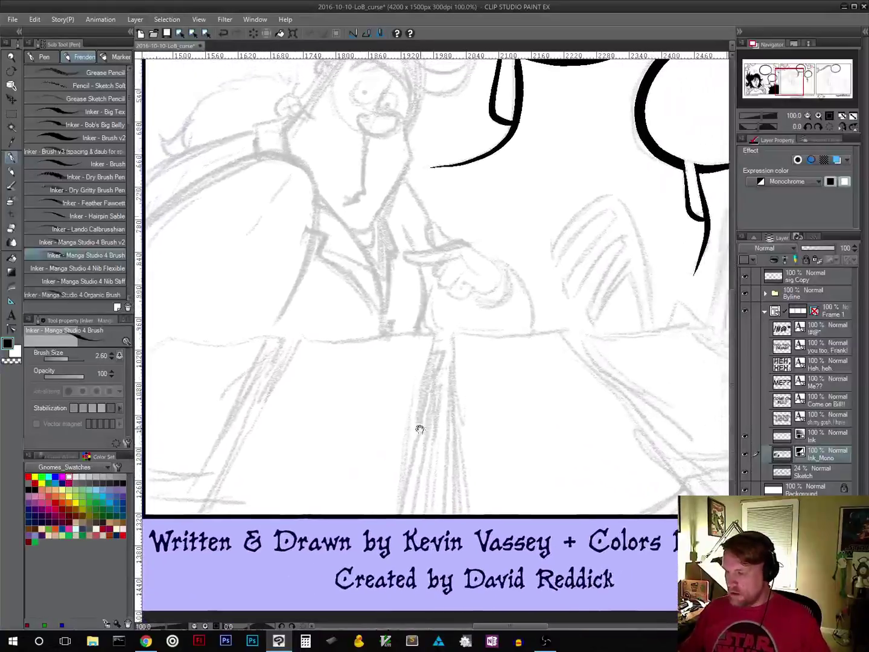
pyautogui.click(167, 34)
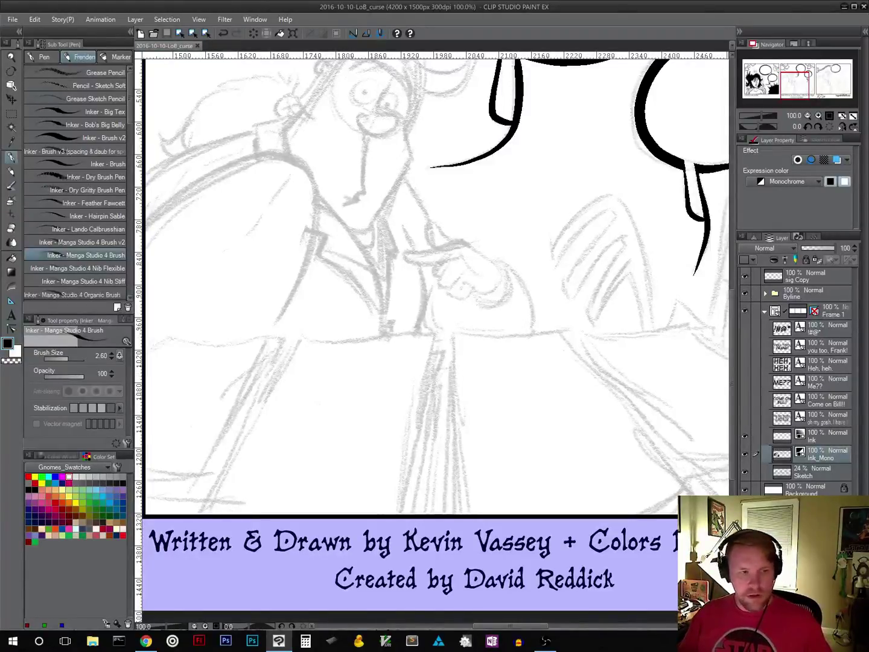
# Step: Ink the top, bottom and right edges of the sketched page in the middle panel's lower-left corner
pyautogui.moveTo(394, 382); pyautogui.dragTo(455, 421)
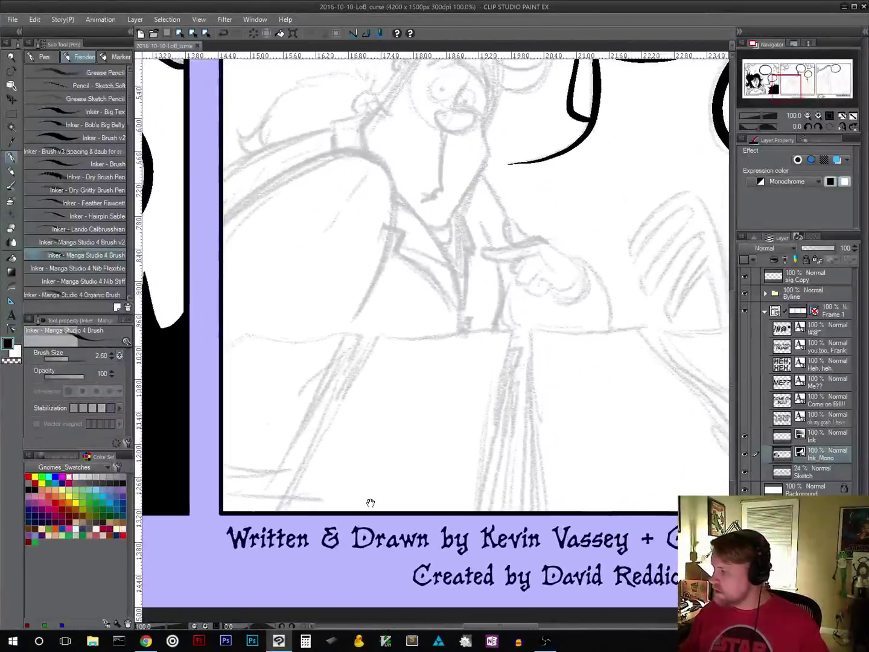
pyautogui.moveTo(524, 351); pyautogui.dragTo(561, 326)
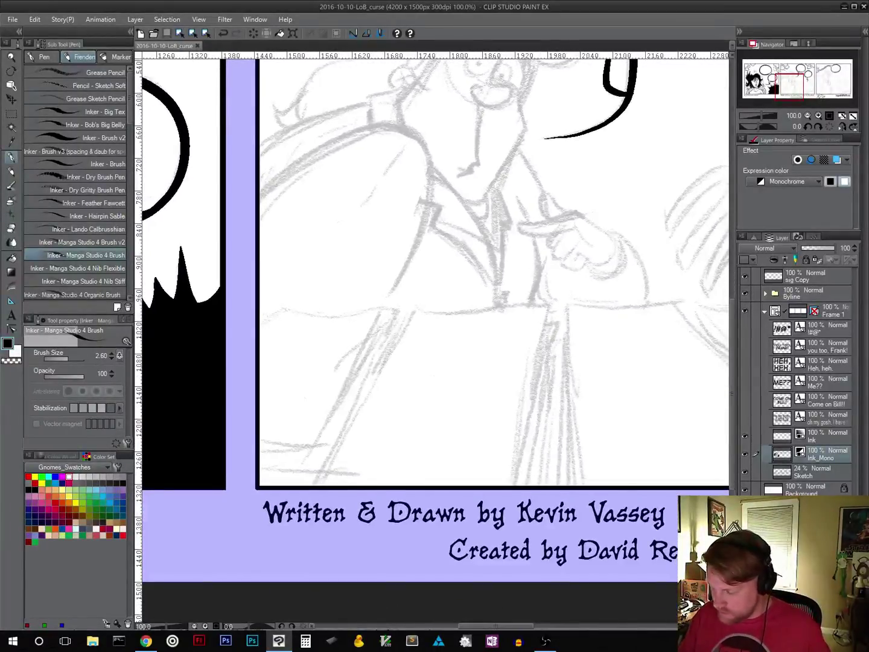
pyautogui.moveTo(260, 324)
pyautogui.mouseDown()
pyautogui.moveTo(284, 308)
pyautogui.moveTo(340, 314)
pyautogui.moveTo(384, 306)
pyautogui.moveTo(313, 446)
pyautogui.moveTo(259, 461)
pyautogui.mouseUp()
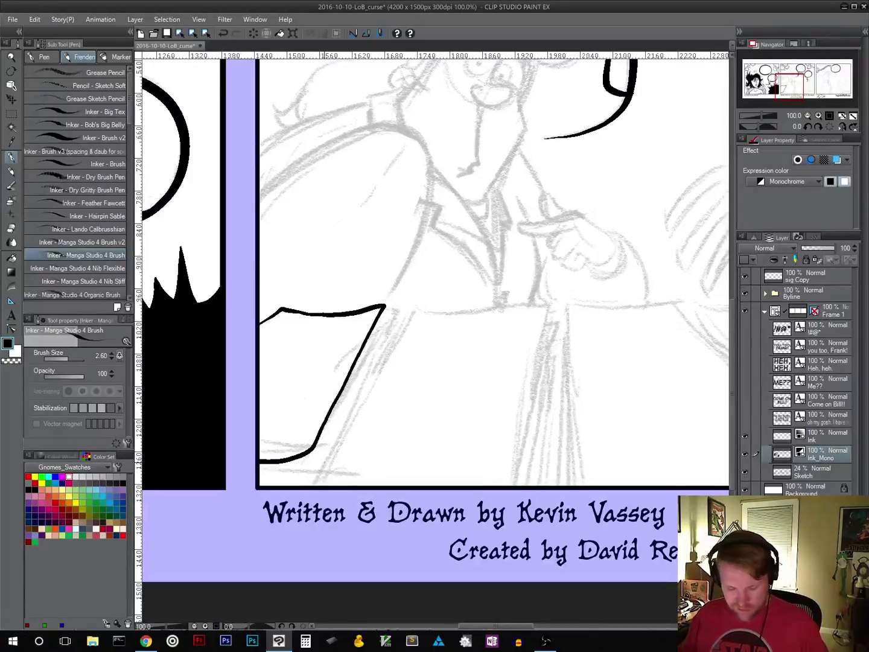
pyautogui.hotkey('ctrl', 'z')
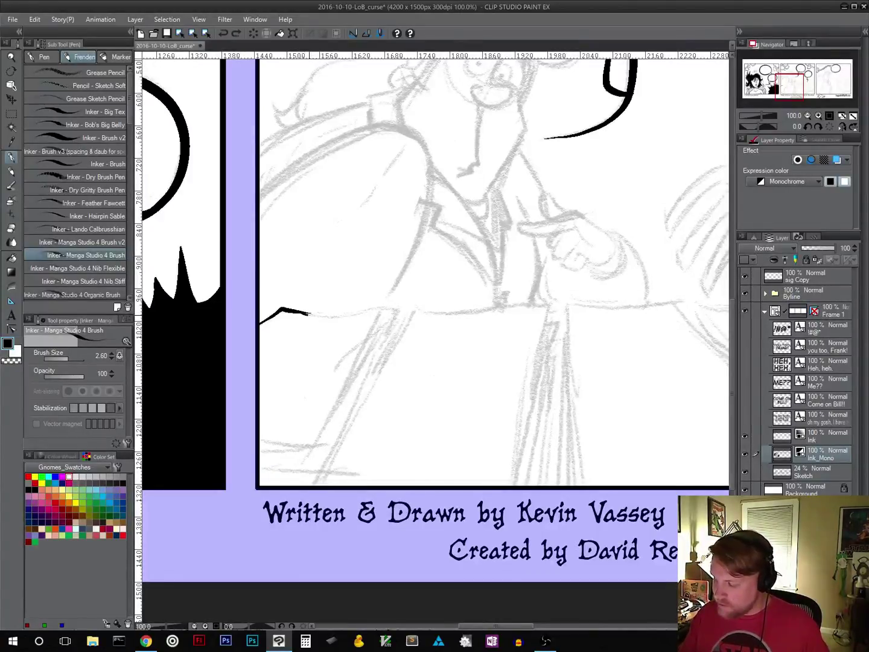
pyautogui.moveTo(308, 314); pyautogui.dragTo(385, 306)
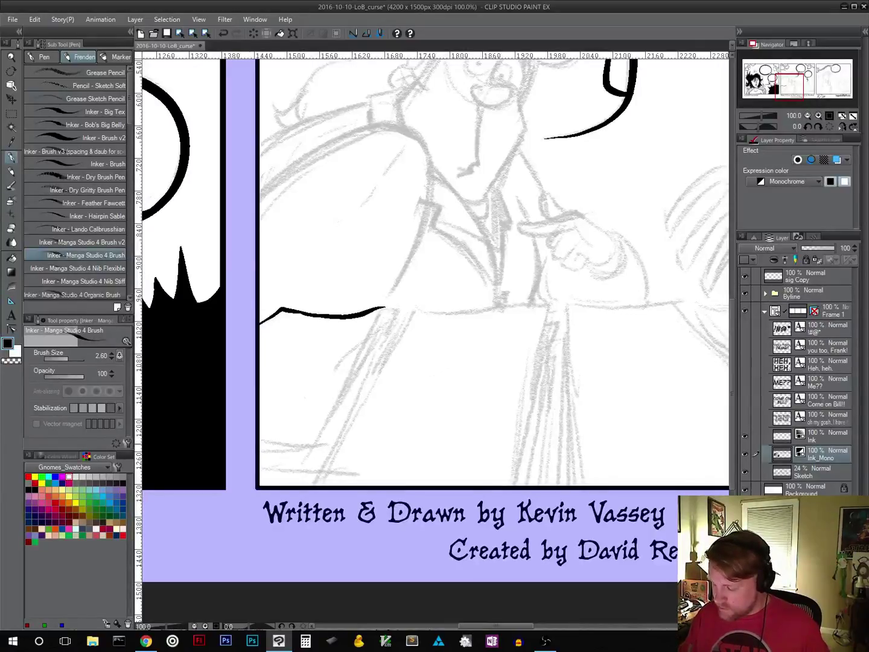
pyautogui.moveTo(259, 443)
pyautogui.mouseDown()
pyautogui.moveTo(315, 447)
pyautogui.moveTo(328, 421)
pyautogui.mouseUp()
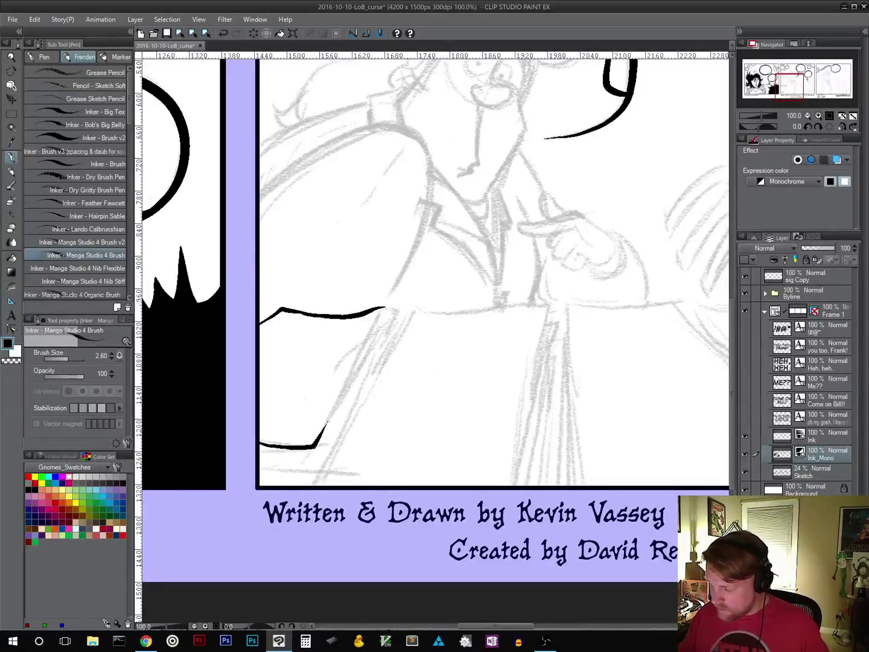
pyautogui.moveTo(385, 308); pyautogui.dragTo(318, 439)
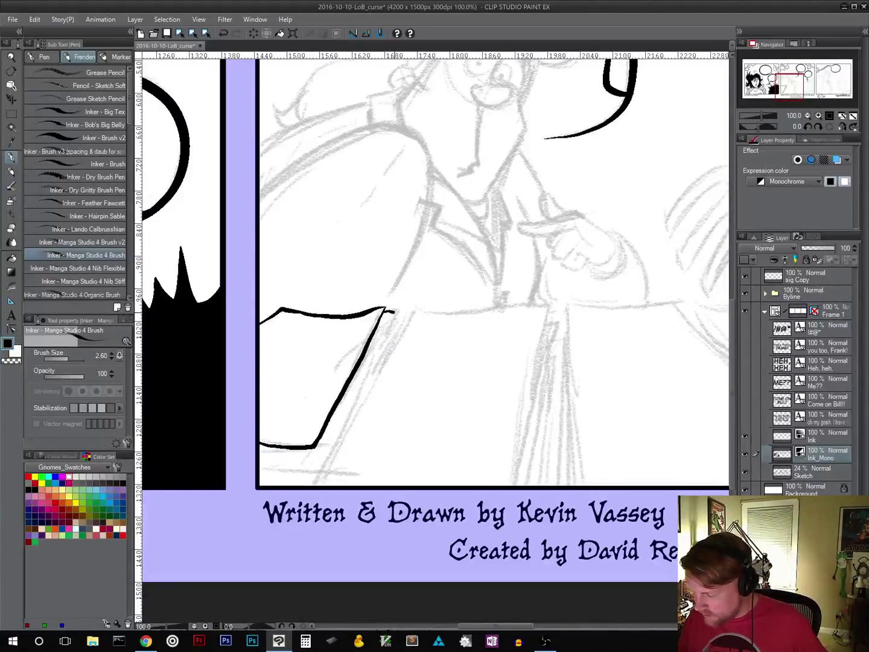
# Step: Ink the layered sheet edges beneath the first page, down its right side and along its bottom
pyautogui.moveTo(395, 313); pyautogui.dragTo(384, 336)
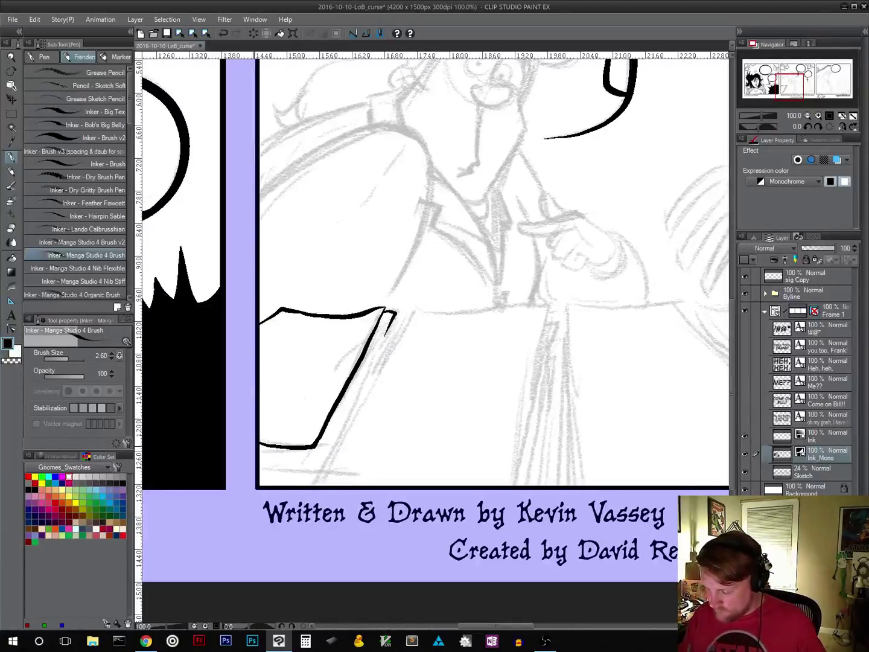
pyautogui.moveTo(260, 449)
pyautogui.mouseDown()
pyautogui.moveTo(320, 457)
pyautogui.moveTo(374, 355)
pyautogui.mouseUp()
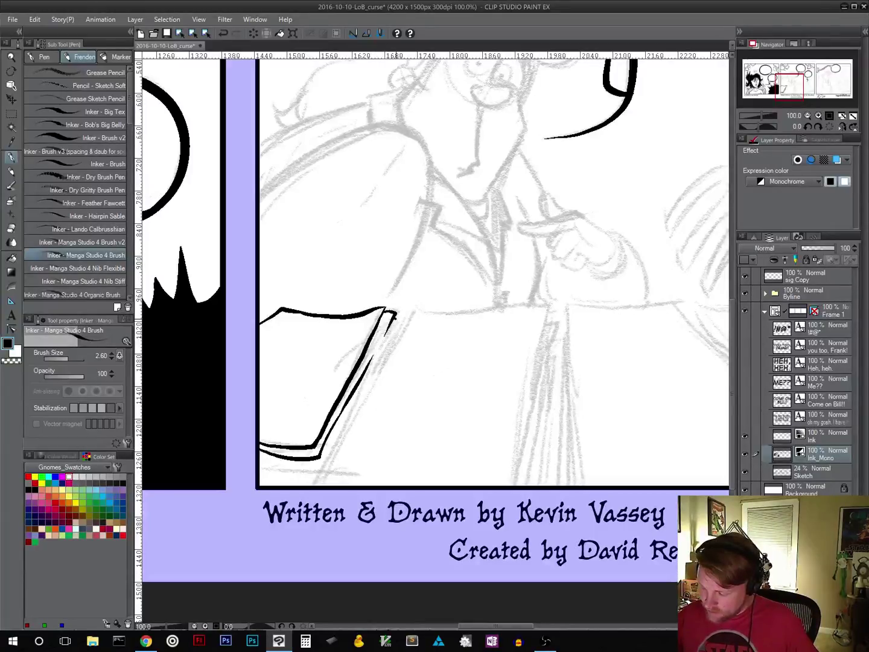
pyautogui.moveTo(395, 316)
pyautogui.mouseDown()
pyautogui.moveTo(403, 318)
pyautogui.moveTo(368, 378)
pyautogui.mouseUp()
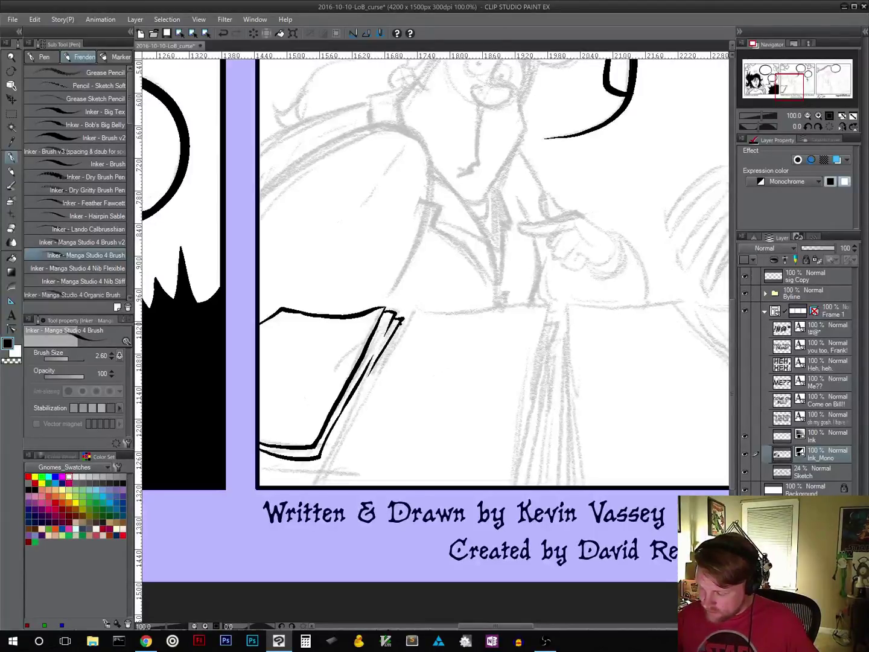
pyautogui.moveTo(462, 399); pyautogui.dragTo(568, 290)
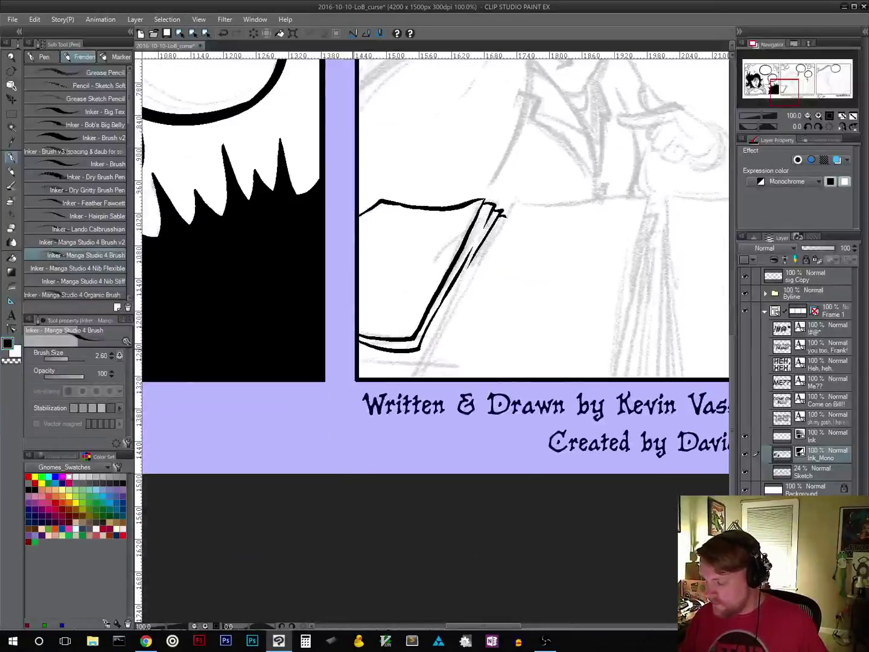
pyautogui.moveTo(360, 351); pyautogui.dragTo(413, 361)
pyautogui.moveTo(362, 369); pyautogui.dragTo(415, 364)
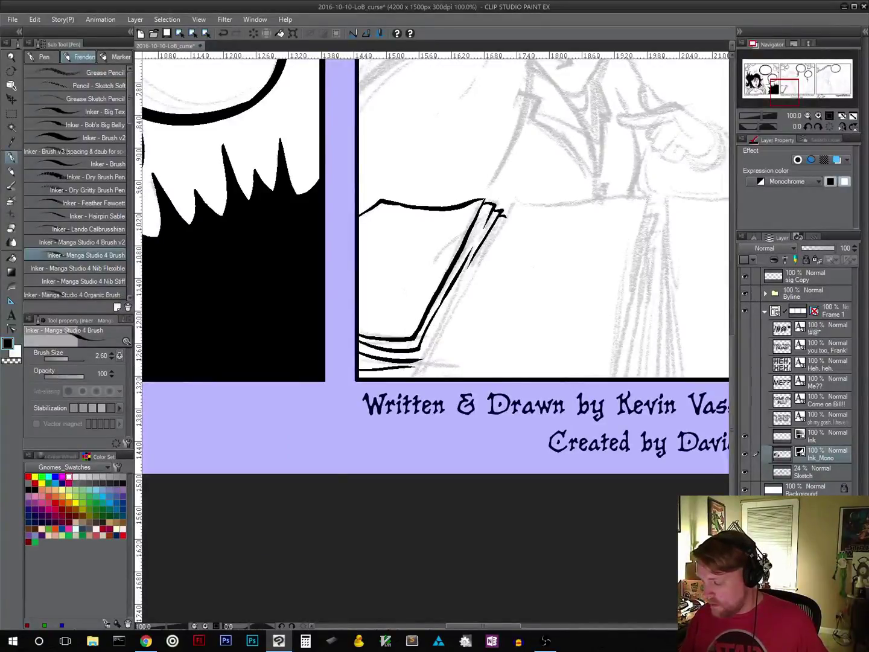
pyautogui.hotkey('ctrl', 'z')
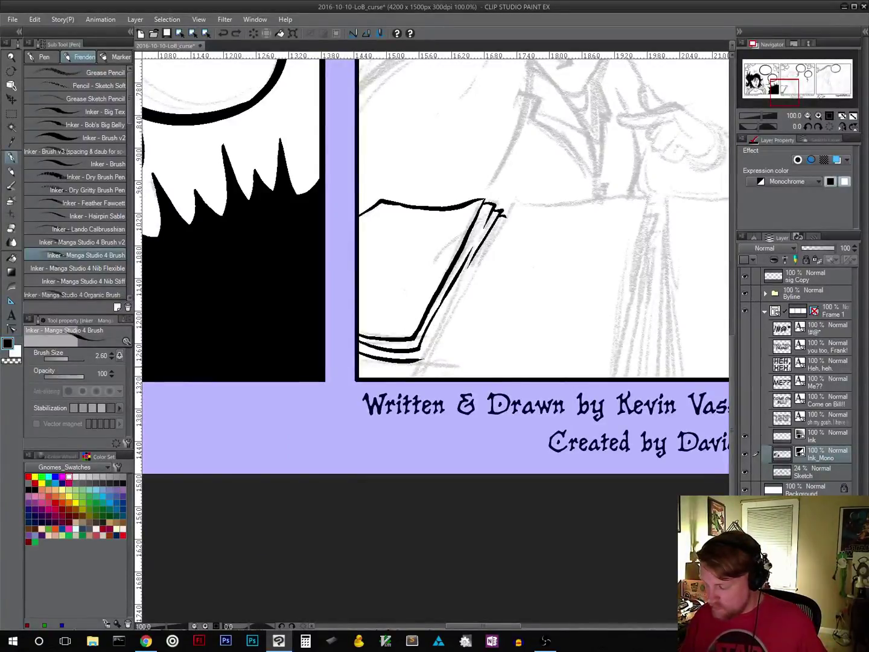
pyautogui.moveTo(360, 370)
pyautogui.mouseDown()
pyautogui.moveTo(395, 362)
pyautogui.moveTo(417, 370)
pyautogui.mouseUp()
# Step: Ink the second page's slanted left edge and the start of its bottom edge beside the first stack
pyautogui.moveTo(492, 417); pyautogui.dragTo(319, 459)
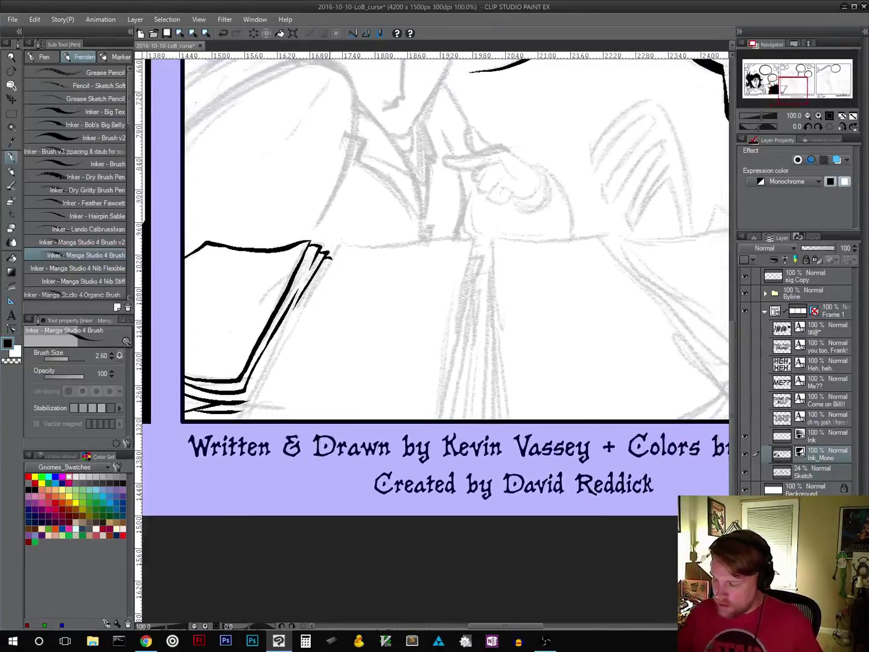
pyautogui.moveTo(339, 244)
pyautogui.mouseDown()
pyautogui.moveTo(249, 402)
pyautogui.moveTo(328, 399)
pyautogui.mouseUp()
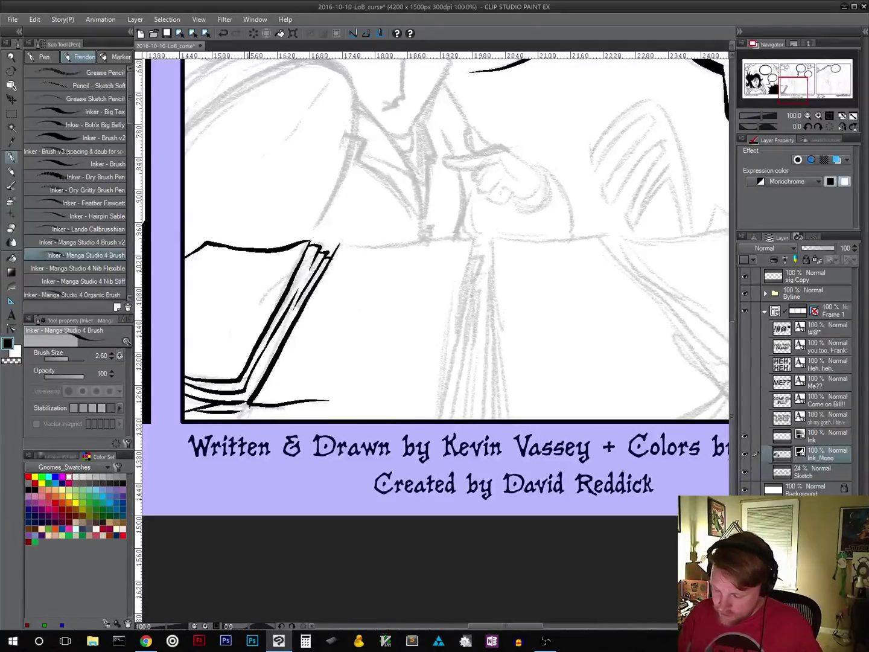
pyautogui.moveTo(248, 417)
pyautogui.mouseDown()
pyautogui.moveTo(267, 413)
pyautogui.moveTo(260, 419)
pyautogui.mouseUp()
pyautogui.hotkey('ctrl', 'z')
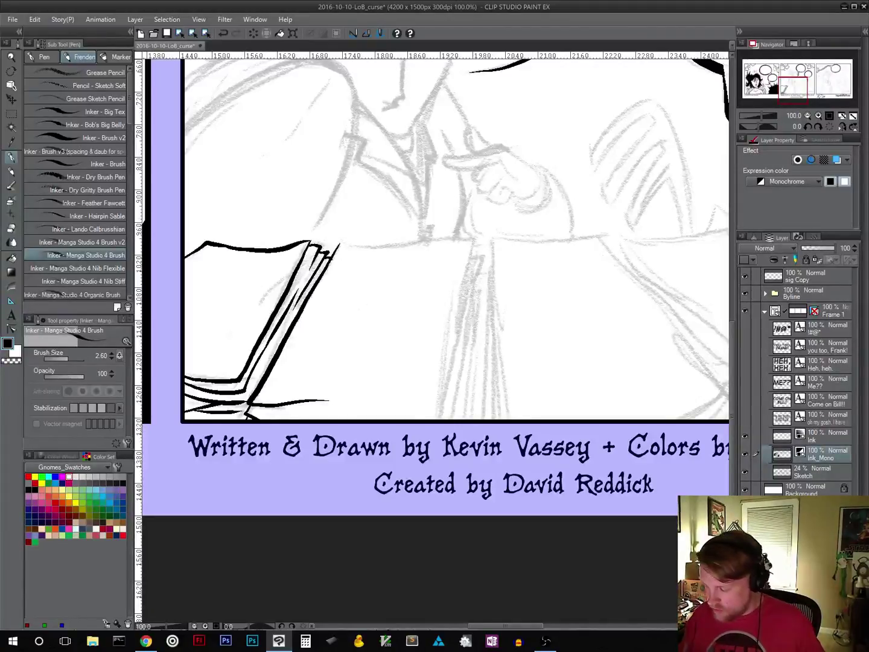
# Step: Ink the second page's remaining bottom edge, right edge and top edge, rotating the canvas to about -26.5 degrees for the top line
pyautogui.moveTo(321, 407)
pyautogui.mouseDown()
pyautogui.moveTo(436, 416)
pyautogui.moveTo(475, 241)
pyautogui.mouseUp()
pyautogui.moveTo(480, 314); pyautogui.dragTo(523, 376)
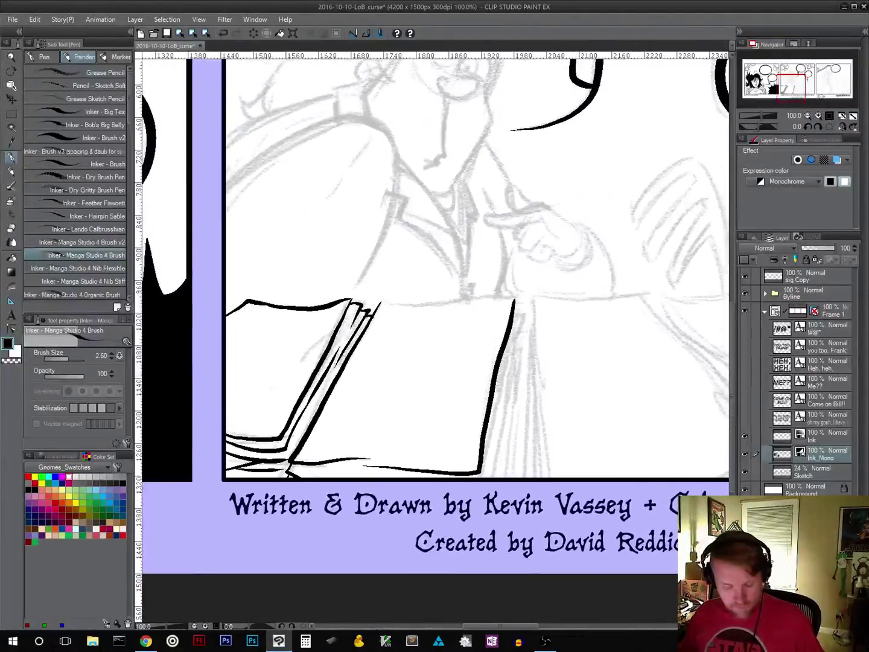
pyautogui.hotkey('ctrl', 'z')
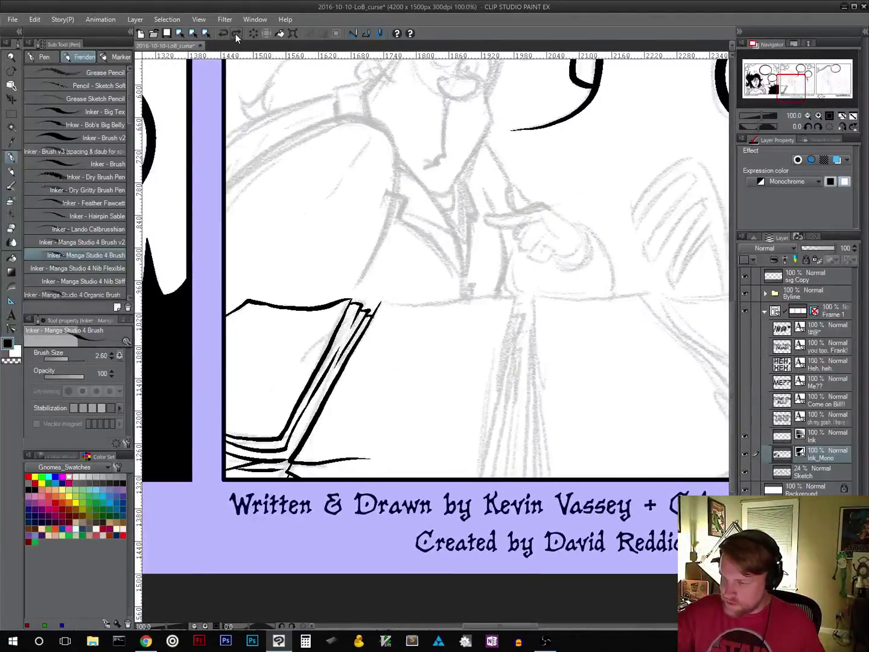
pyautogui.click(235, 34)
pyautogui.press('r')
pyautogui.moveTo(582, 369); pyautogui.dragTo(616, 289)
pyautogui.press('p')
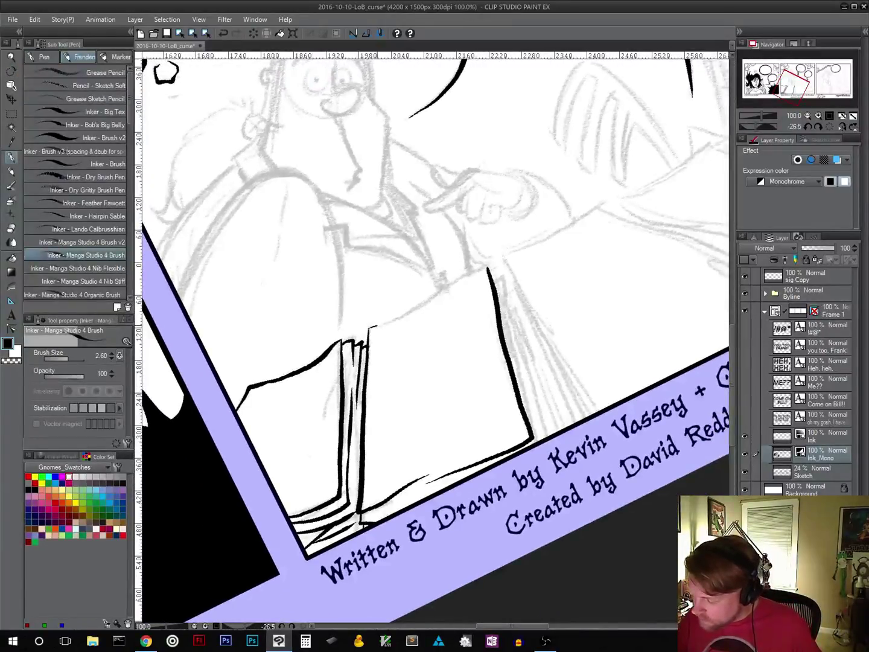
pyautogui.moveTo(386, 323); pyautogui.dragTo(487, 267)
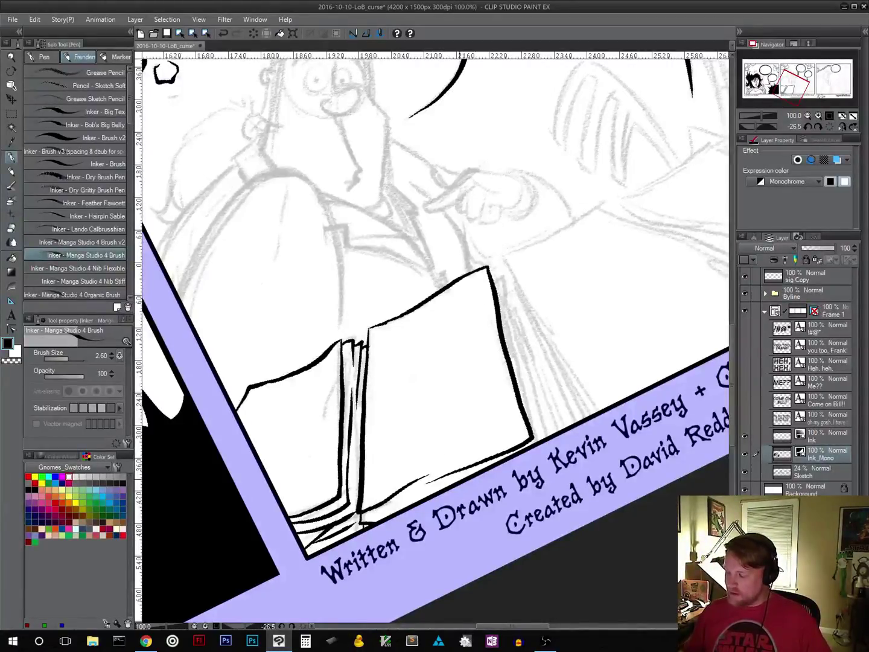
# Step: Rotate the canvas back to about 2.9 degrees and ink the layered sheet edges along the second page's right side
pyautogui.moveTo(558, 500); pyautogui.dragTo(404, 493)
pyautogui.hotkey('shift', 'space')
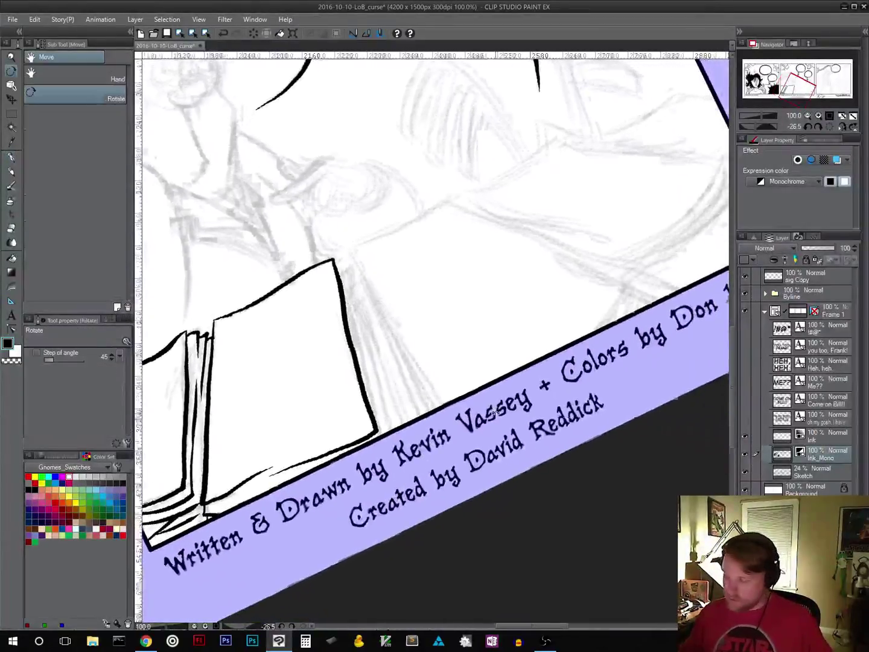
pyautogui.moveTo(495, 412); pyautogui.dragTo(448, 438)
pyautogui.moveTo(465, 393); pyautogui.dragTo(453, 465)
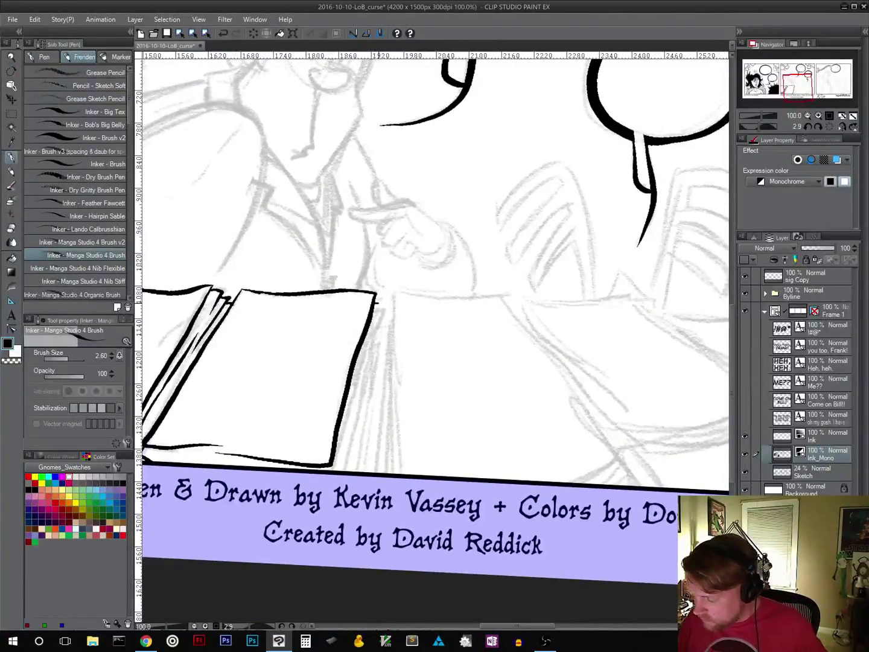
pyautogui.moveTo(384, 305); pyautogui.dragTo(334, 471)
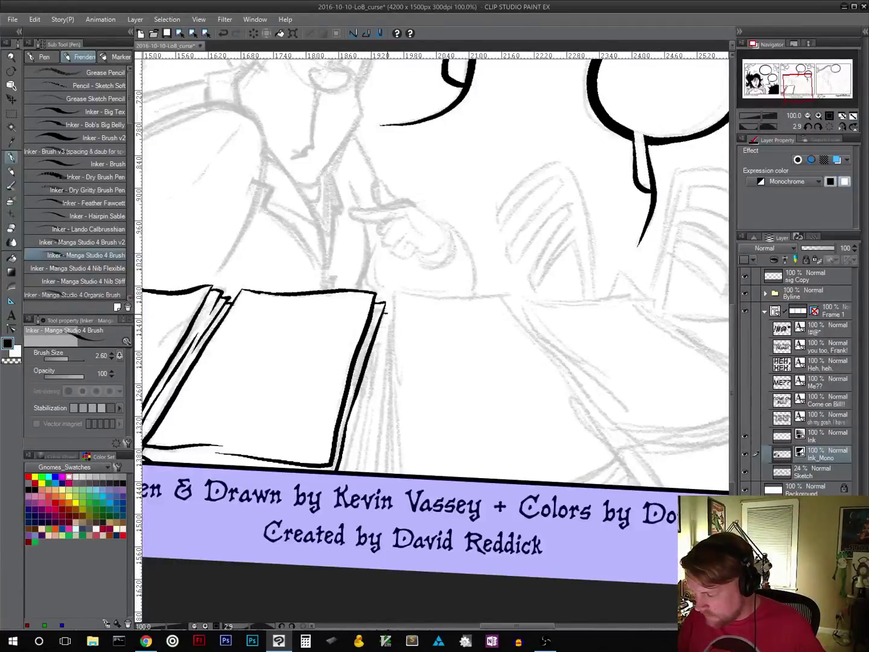
pyautogui.moveTo(386, 313)
pyautogui.mouseDown()
pyautogui.moveTo(341, 471)
pyautogui.moveTo(367, 422)
pyautogui.moveTo(380, 359)
pyautogui.moveTo(367, 471)
pyautogui.mouseUp()
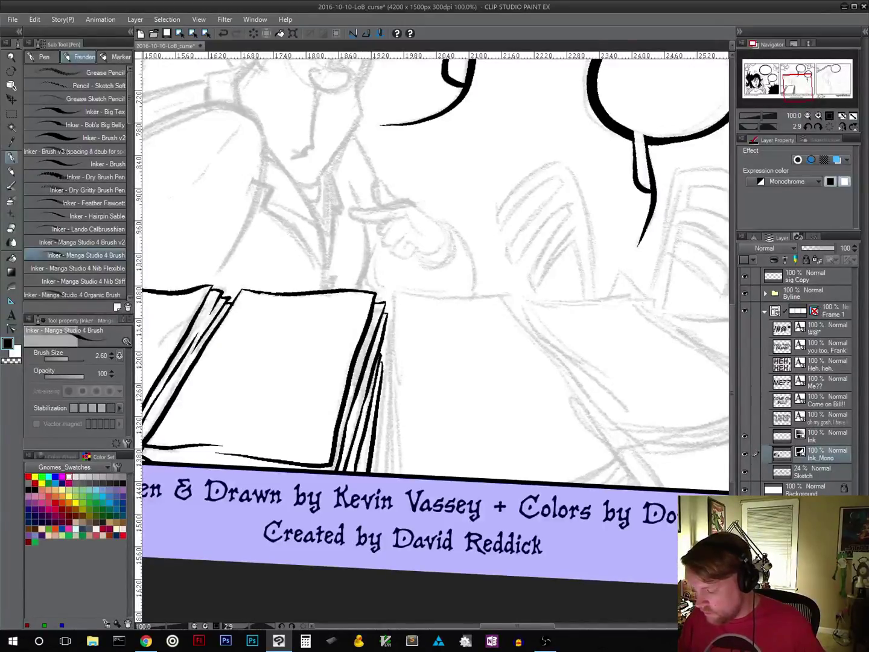
# Step: Ink the third page's left, bottom and right edges, rotating the canvas to about -80.8 degrees and redrawing the right edge
pyautogui.moveTo(446, 423); pyautogui.dragTo(476, 323)
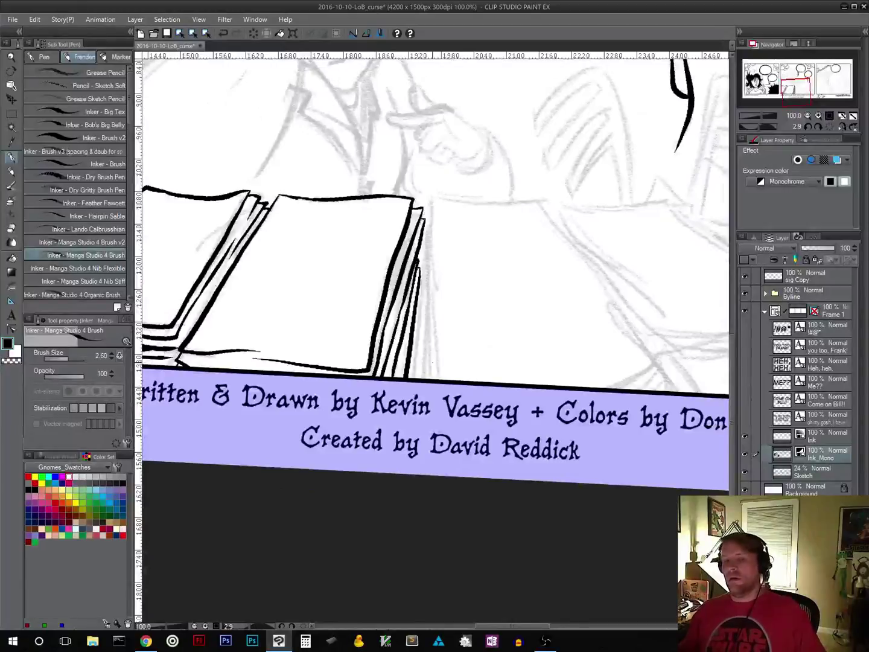
pyautogui.moveTo(487, 288); pyautogui.dragTo(443, 317)
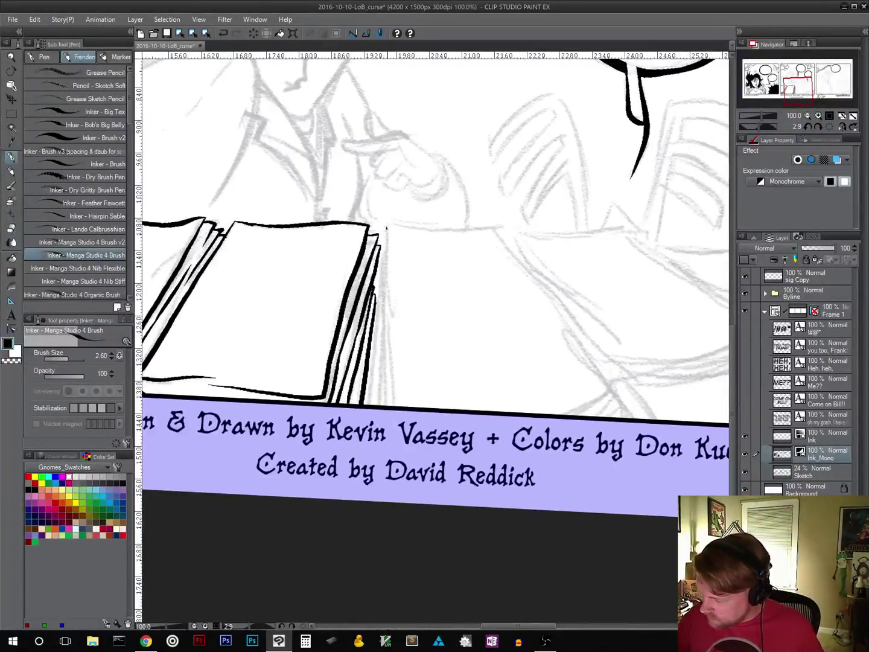
pyautogui.moveTo(387, 229)
pyautogui.mouseDown()
pyautogui.moveTo(379, 390)
pyautogui.moveTo(498, 405)
pyautogui.moveTo(573, 401)
pyautogui.moveTo(605, 383)
pyautogui.moveTo(533, 408)
pyautogui.mouseUp()
pyautogui.press('space')
pyautogui.hotkey('shift', 'space')
pyautogui.moveTo(573, 383)
pyautogui.mouseDown()
pyautogui.moveTo(562, 227)
pyautogui.moveTo(520, 187)
pyautogui.mouseUp()
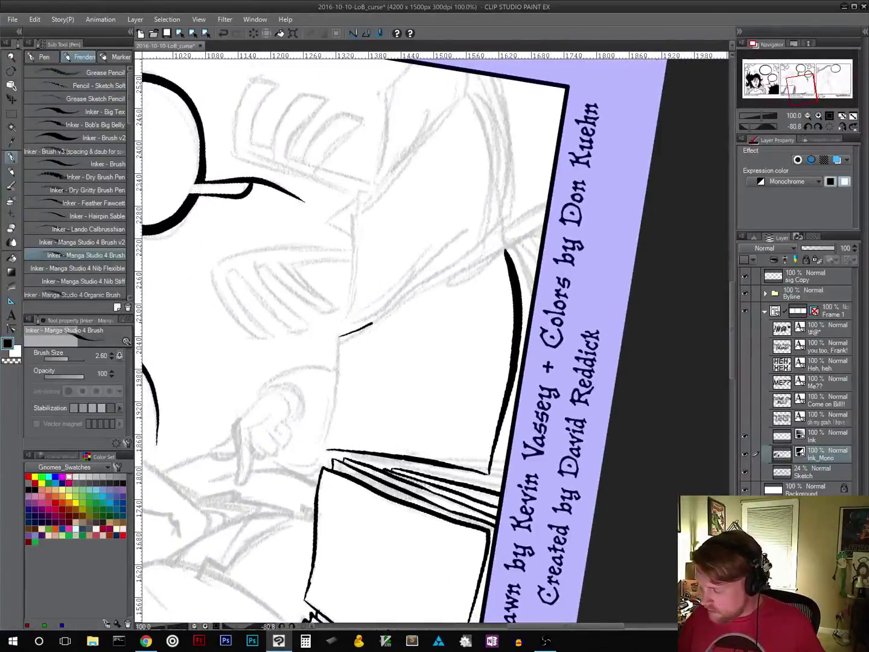
pyautogui.moveTo(372, 324); pyautogui.dragTo(505, 248)
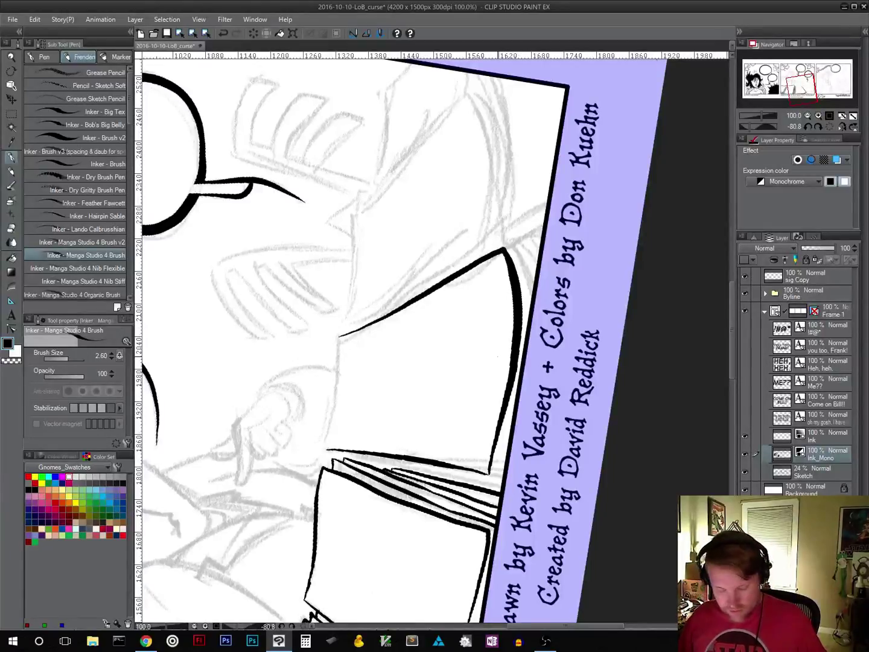
pyautogui.hotkey('ctrl', 'z')
pyautogui.moveTo(339, 340); pyautogui.dragTo(490, 253)
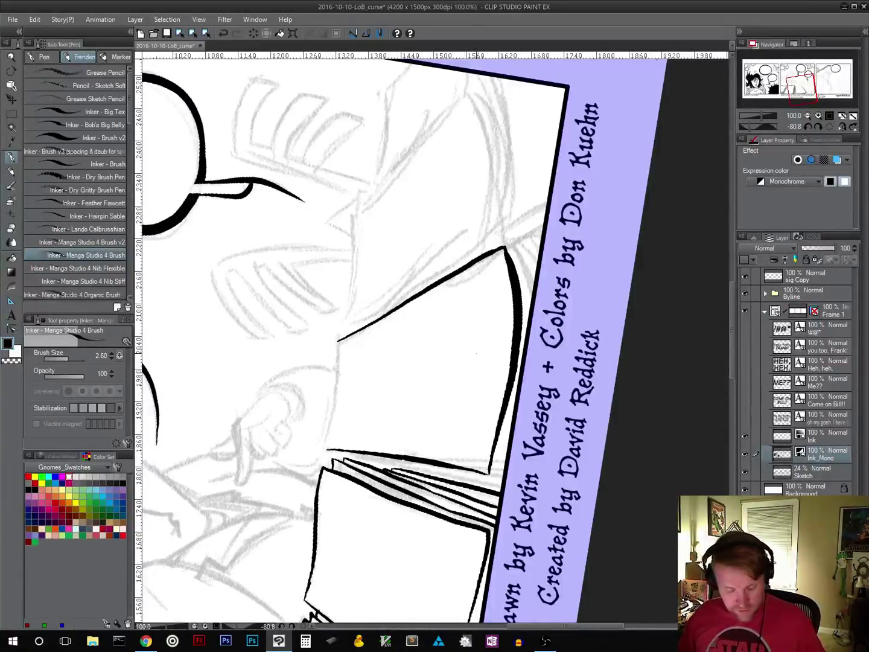
# Step: Rotate the canvas to about -29.7 degrees and ink the third page's top edge
pyautogui.hotkey('shift', 'space')
pyautogui.moveTo(313, 427)
pyautogui.mouseDown()
pyautogui.moveTo(290, 343)
pyautogui.moveTo(301, 302)
pyautogui.mouseUp()
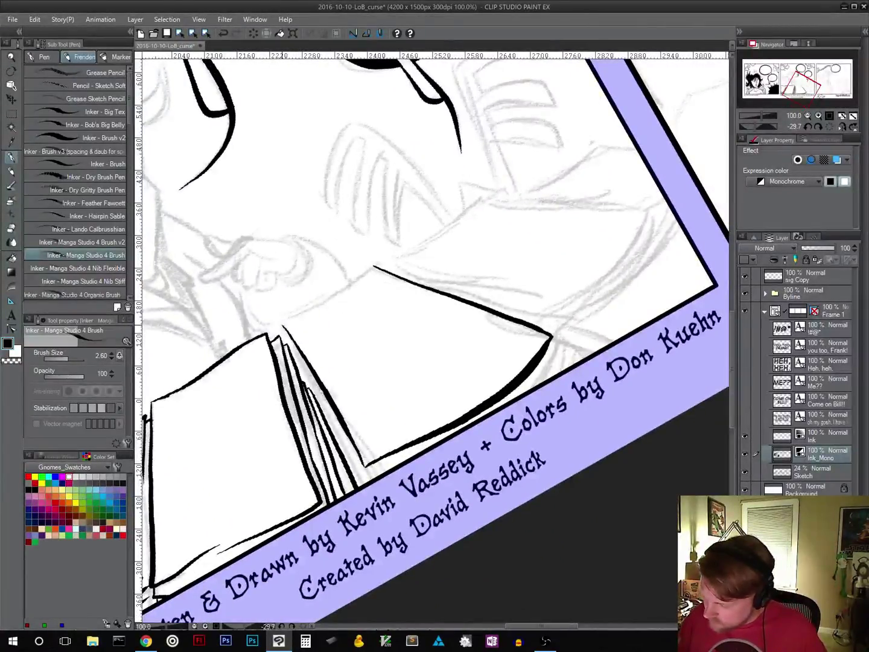
pyautogui.moveTo(282, 325); pyautogui.dragTo(373, 266)
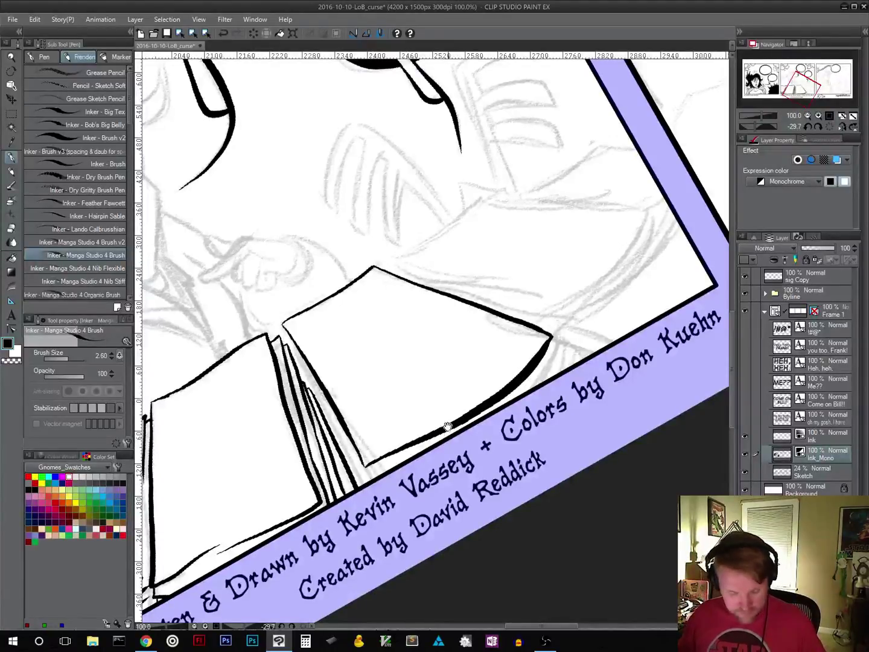
# Step: Rotate the canvas to about -8.6 degrees and ink layered sheet edges along the third page's left side and beneath its bottom edge
pyautogui.moveTo(480, 401)
pyautogui.mouseDown()
pyautogui.moveTo(438, 345)
pyautogui.moveTo(415, 335)
pyautogui.mouseUp()
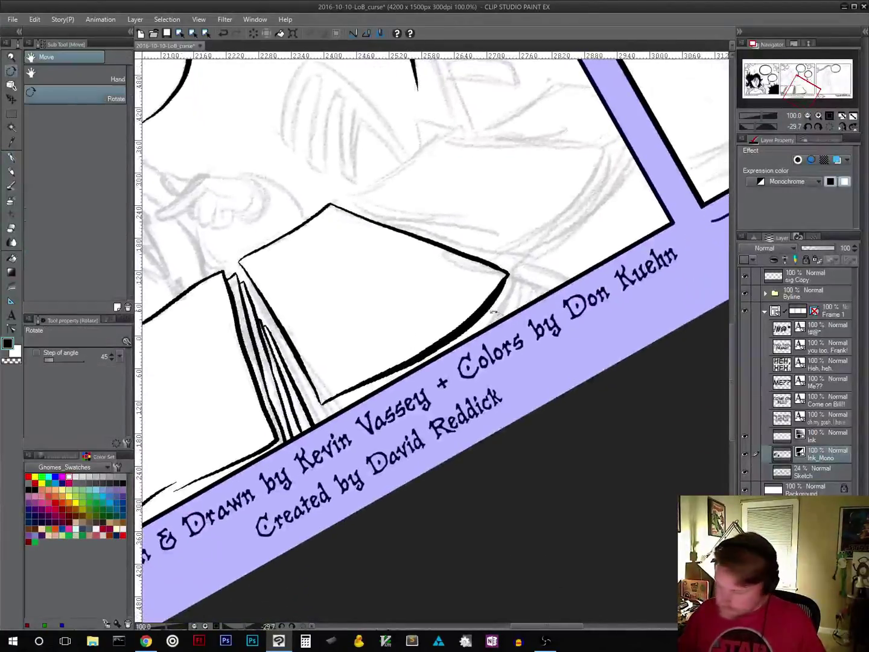
pyautogui.moveTo(502, 311); pyautogui.dragTo(508, 337)
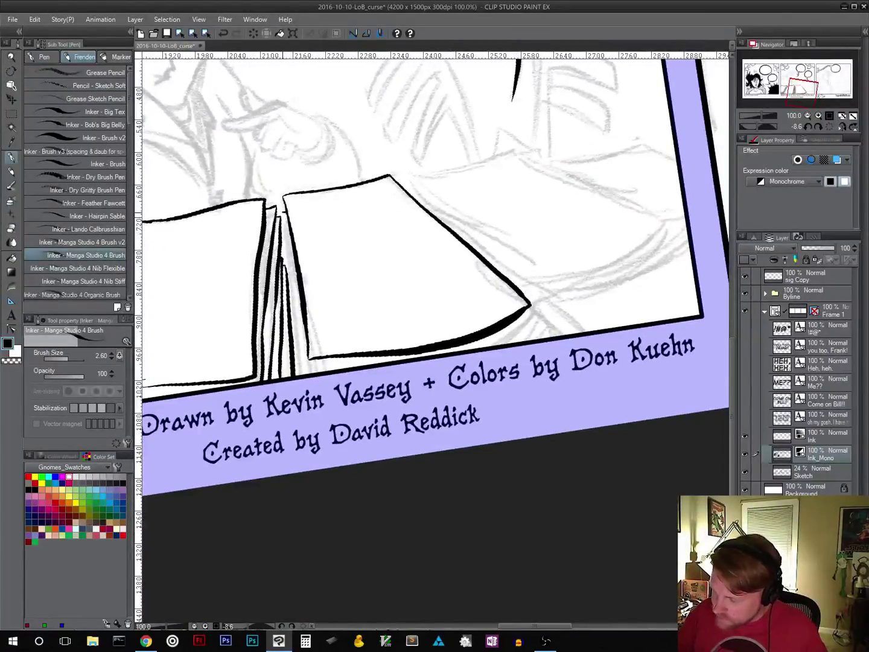
pyautogui.moveTo(285, 225); pyautogui.dragTo(301, 375)
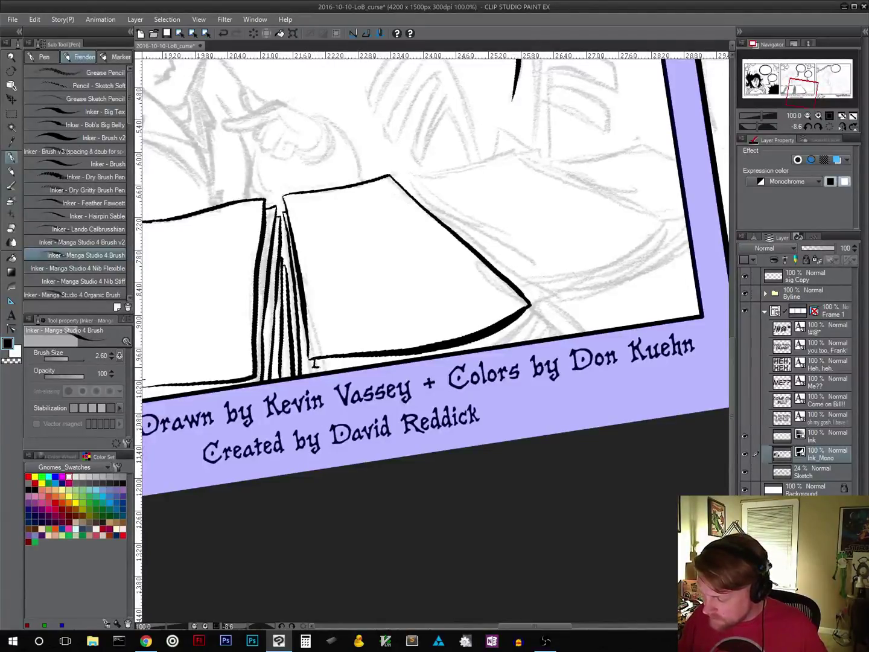
pyautogui.moveTo(314, 367); pyautogui.dragTo(365, 365)
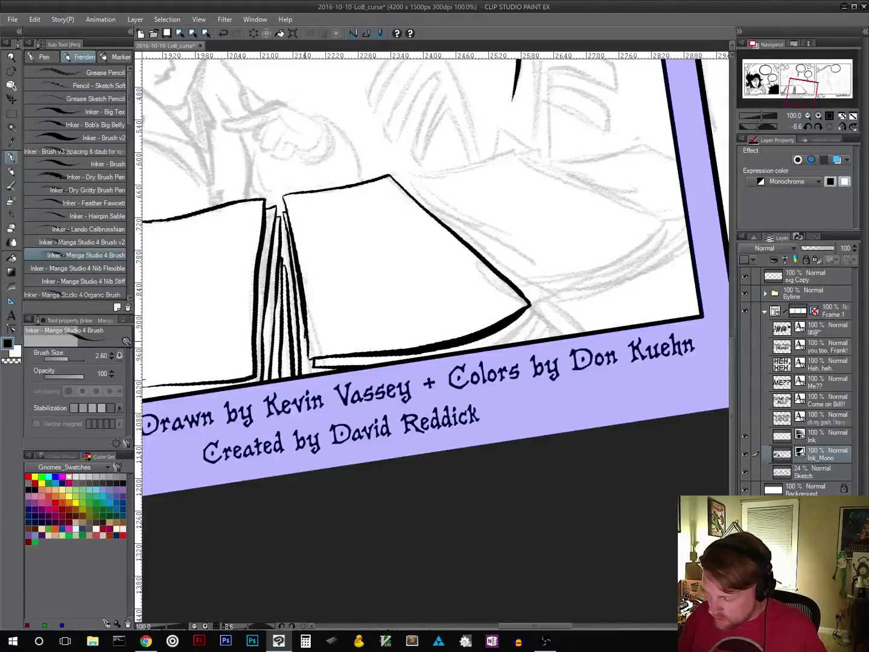
pyautogui.moveTo(305, 337); pyautogui.dragTo(305, 375)
# Step: Refine the thin sheet edges in the gap between the second and third pages, undoing stray strokes
pyautogui.press('r')
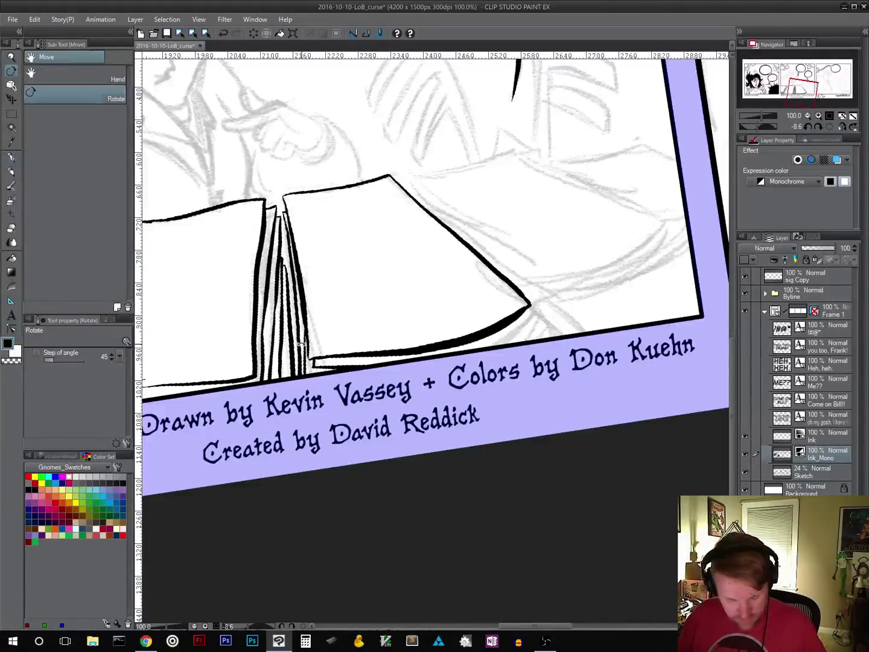
pyautogui.press('p')
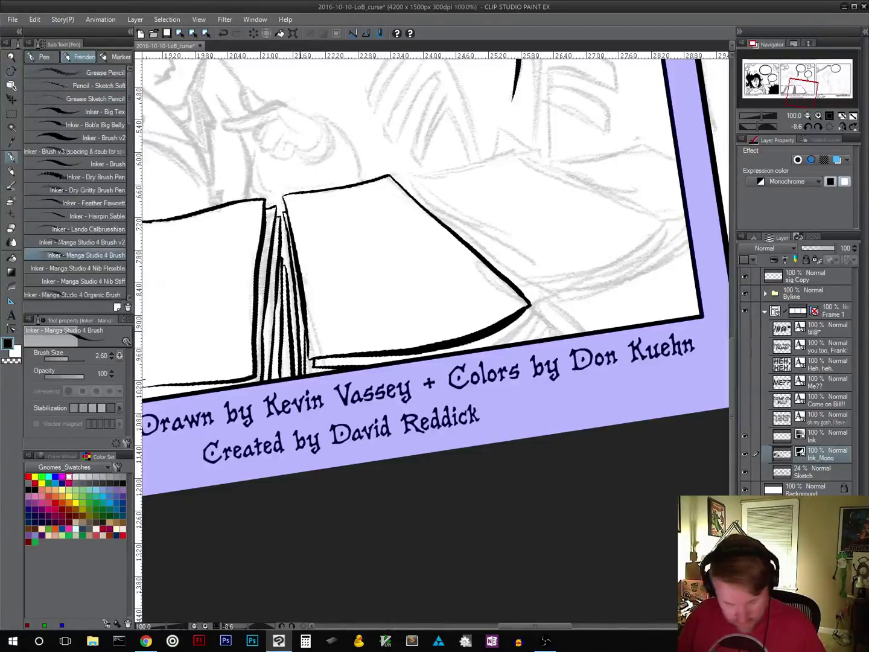
pyautogui.hotkey('ctrl', 'z')
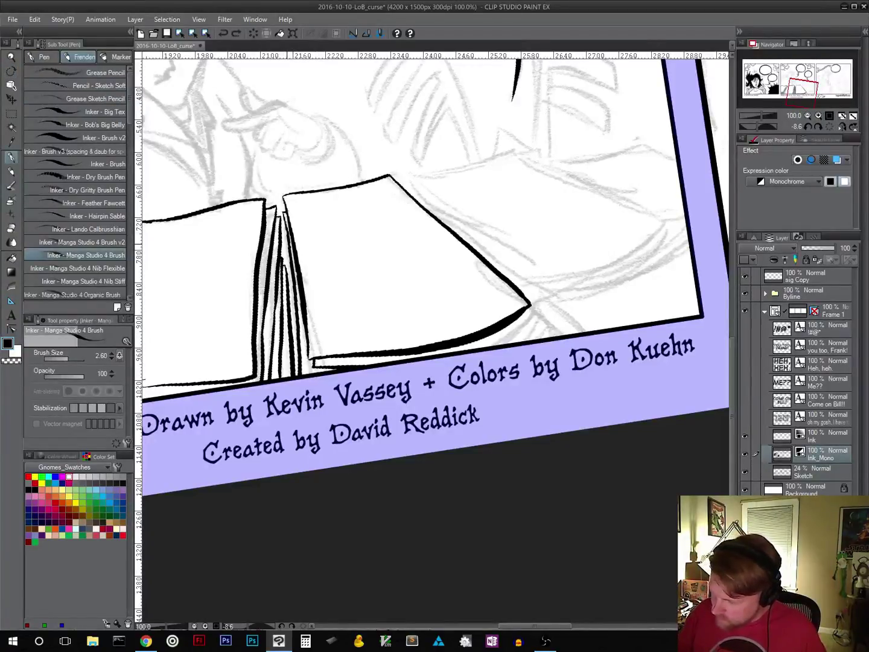
pyautogui.moveTo(282, 244); pyautogui.dragTo(290, 245)
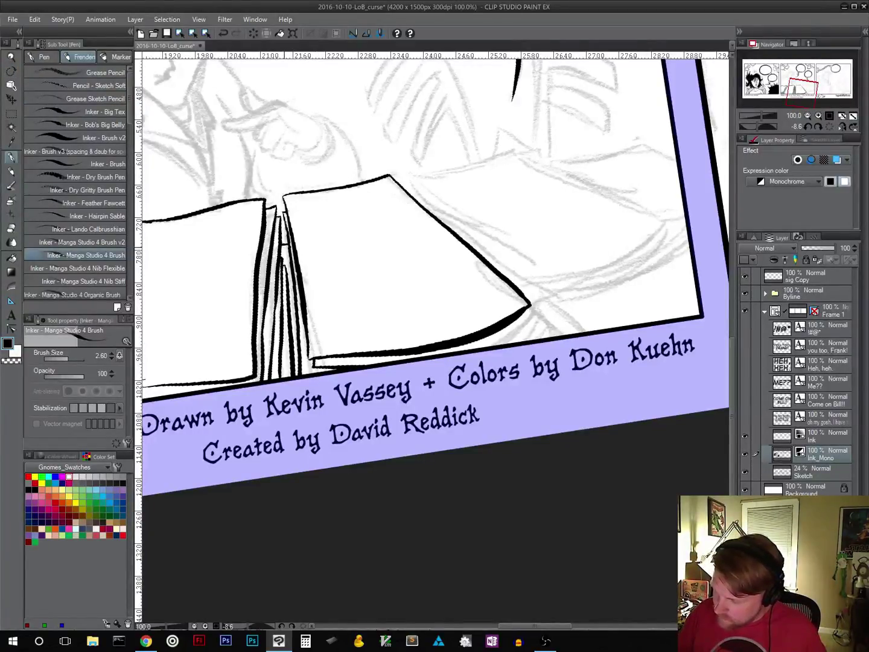
pyautogui.hotkey('ctrl', 'z')
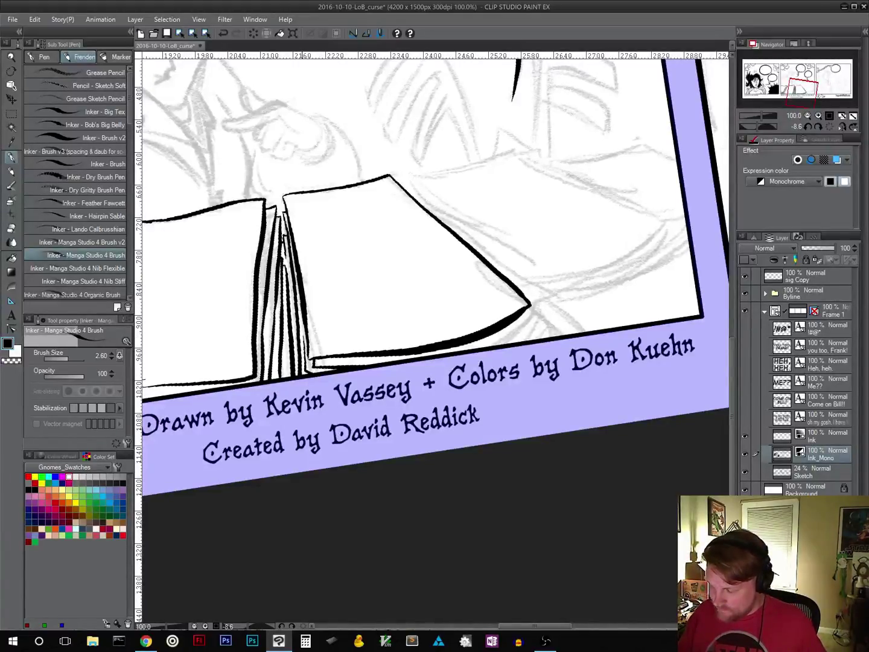
pyautogui.moveTo(302, 314); pyautogui.dragTo(306, 370)
pyautogui.hotkey('ctrl', 'z')
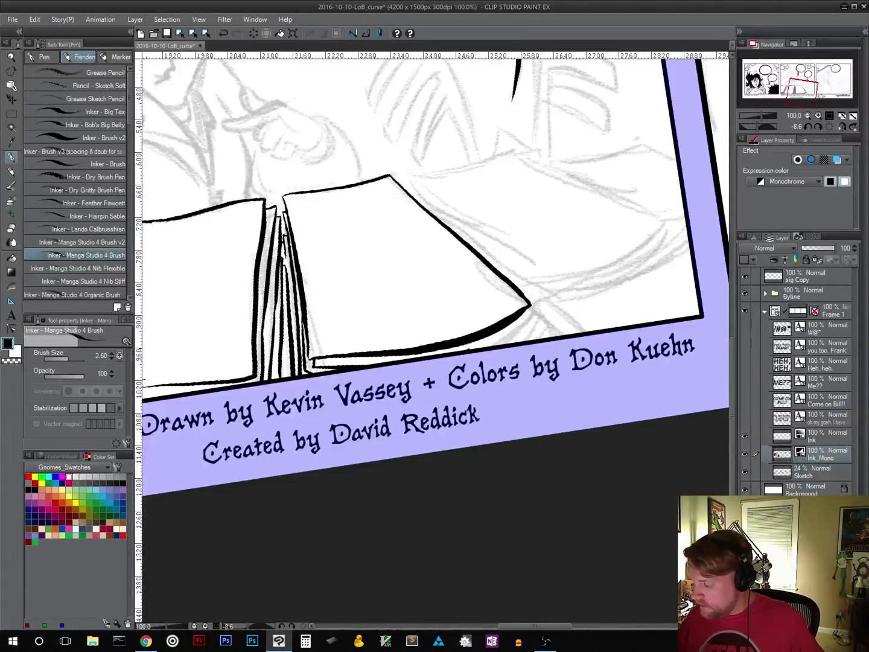
# Step: Ink the stacked sheet corners jutting out beneath the third page's lower-right corner, redrawing the first strokes
pyautogui.moveTo(469, 349); pyautogui.dragTo(519, 325)
pyautogui.hotkey('ctrl', 'z')
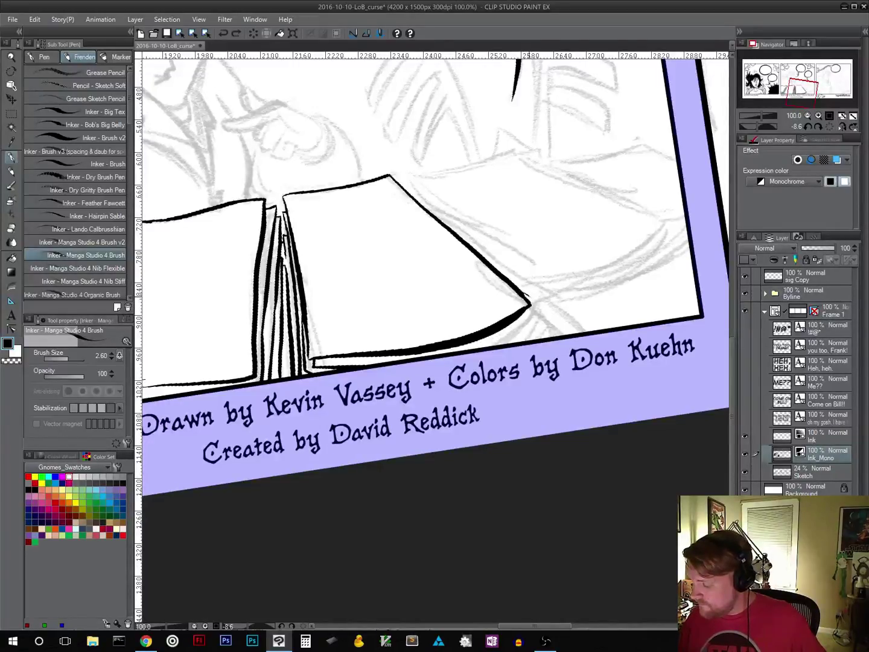
pyautogui.moveTo(522, 292)
pyautogui.mouseDown()
pyautogui.moveTo(531, 299)
pyautogui.moveTo(510, 335)
pyautogui.moveTo(491, 346)
pyautogui.mouseUp()
pyautogui.hotkey('ctrl', 'z')
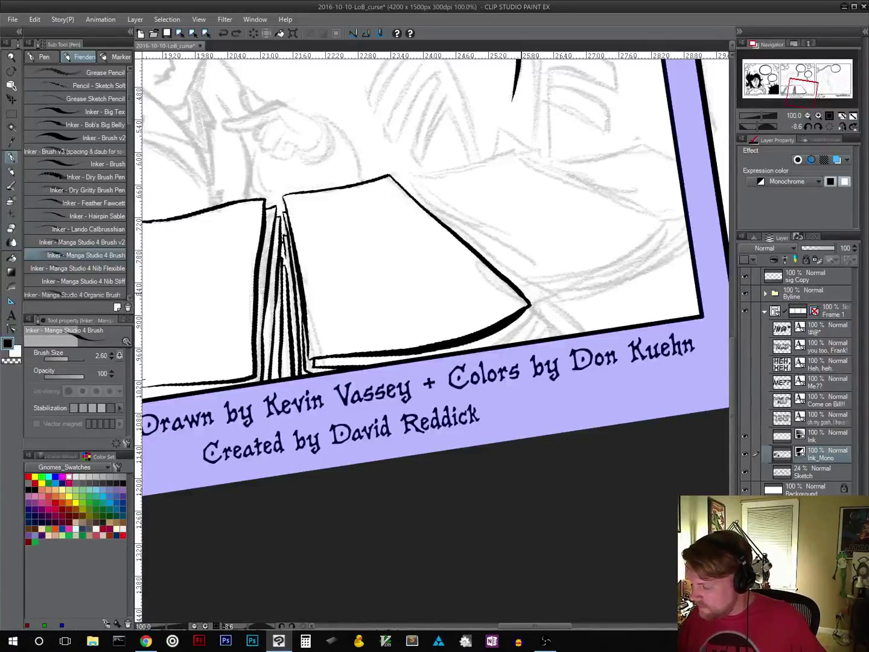
pyautogui.moveTo(521, 292)
pyautogui.mouseDown()
pyautogui.moveTo(543, 307)
pyautogui.moveTo(493, 346)
pyautogui.mouseUp()
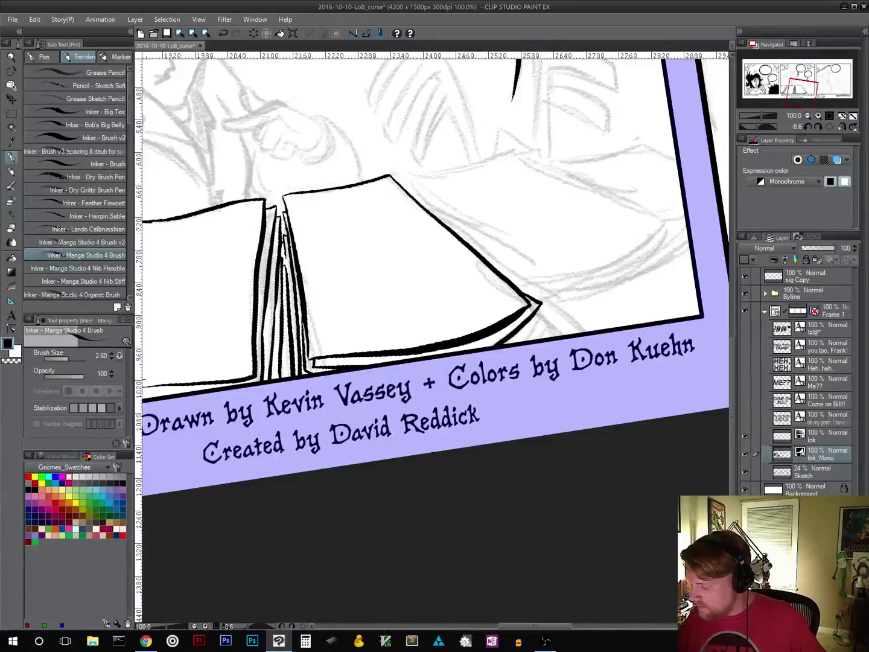
pyautogui.moveTo(534, 313)
pyautogui.mouseDown()
pyautogui.moveTo(542, 321)
pyautogui.moveTo(524, 341)
pyautogui.moveTo(536, 337)
pyautogui.mouseUp()
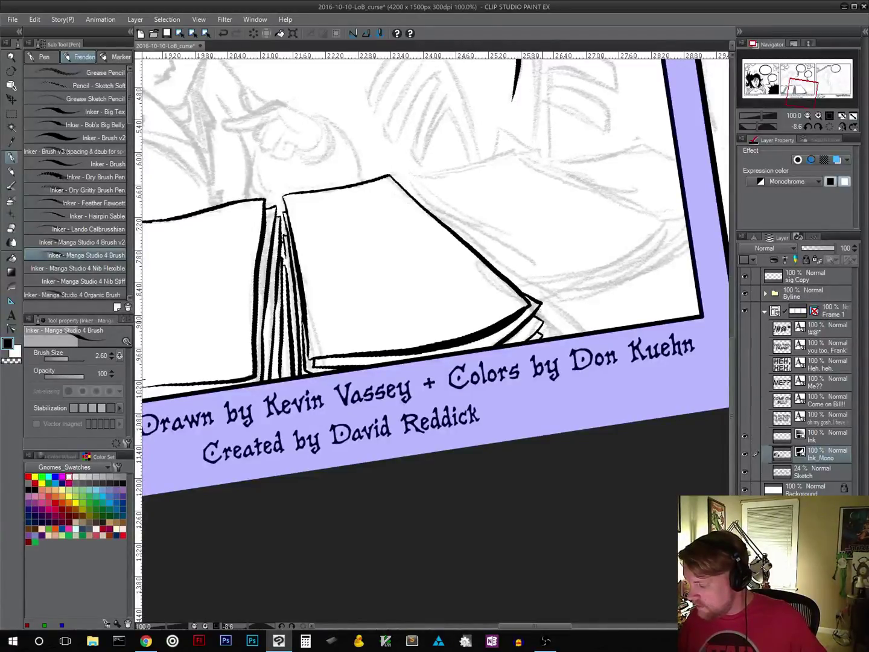
# Step: Ink the fourth page's top and right edges, rotating the canvas to about -87 degrees for the long right edge
pyautogui.moveTo(501, 407)
pyautogui.mouseDown()
pyautogui.moveTo(464, 408)
pyautogui.moveTo(378, 374)
pyautogui.mouseUp()
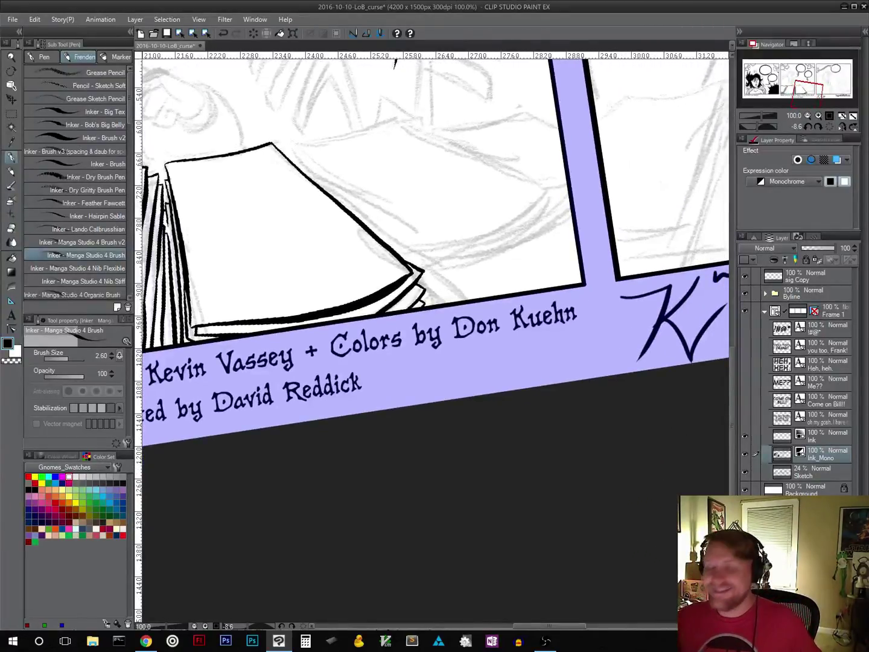
pyautogui.moveTo(481, 325)
pyautogui.mouseDown()
pyautogui.moveTo(474, 399)
pyautogui.moveTo(547, 453)
pyautogui.mouseUp()
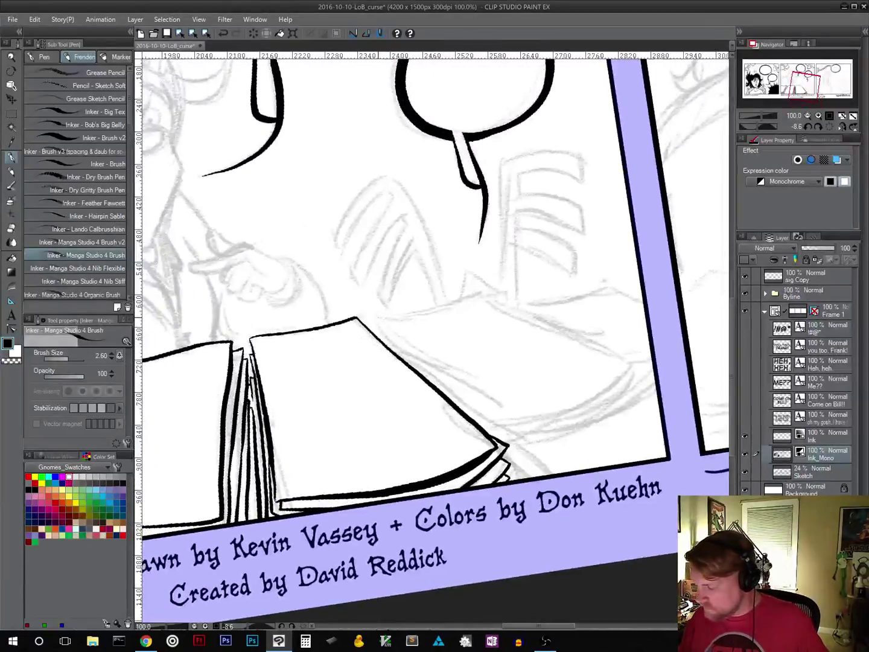
pyautogui.moveTo(379, 318); pyautogui.dragTo(478, 292)
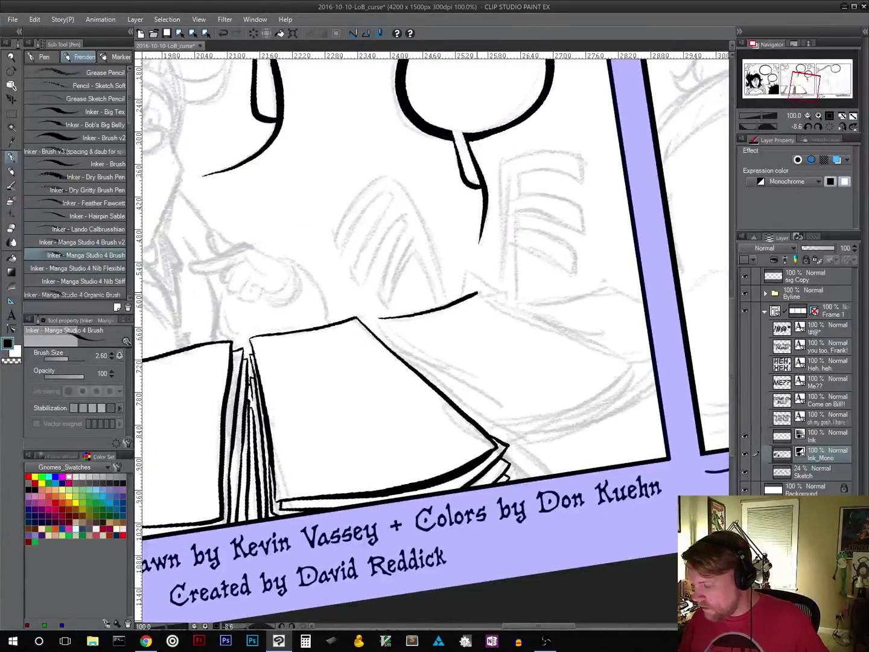
pyautogui.moveTo(482, 482); pyautogui.dragTo(556, 374)
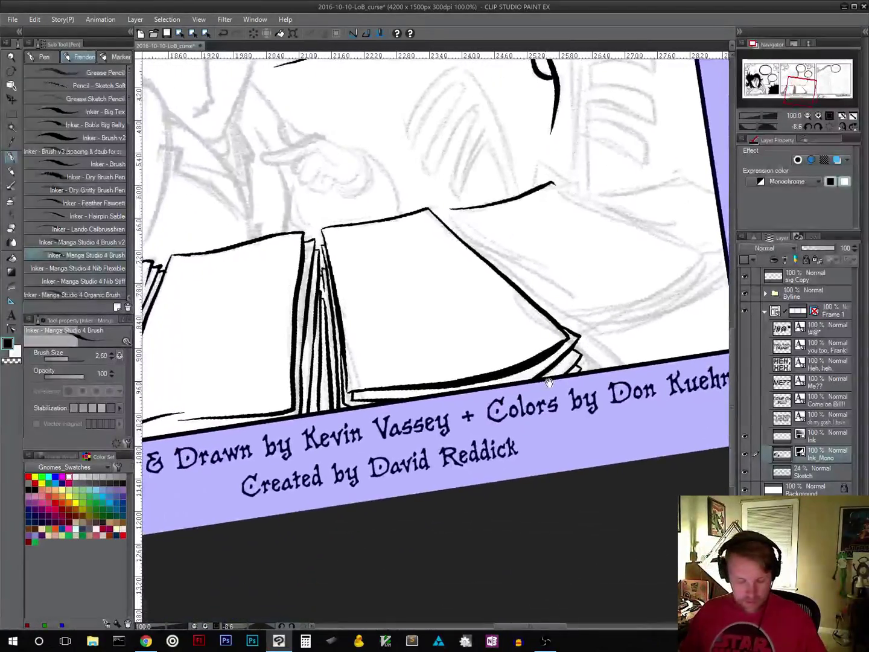
pyautogui.press('r')
pyautogui.moveTo(543, 435)
pyautogui.mouseDown()
pyautogui.moveTo(582, 366)
pyautogui.moveTo(531, 242)
pyautogui.moveTo(489, 199)
pyautogui.mouseUp()
pyautogui.press('p')
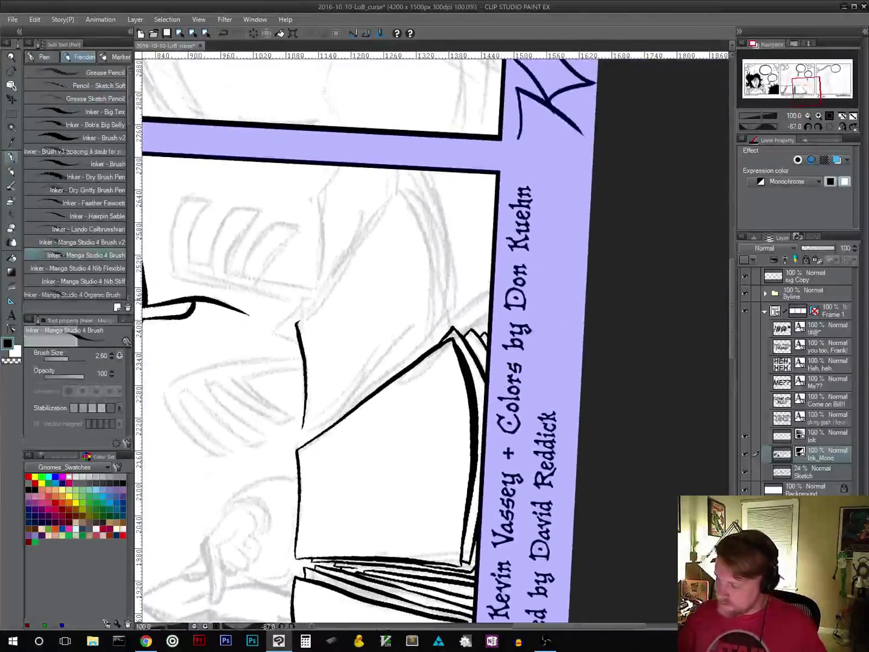
pyautogui.moveTo(296, 323)
pyautogui.mouseDown()
pyautogui.moveTo(399, 193)
pyautogui.moveTo(414, 206)
pyautogui.mouseUp()
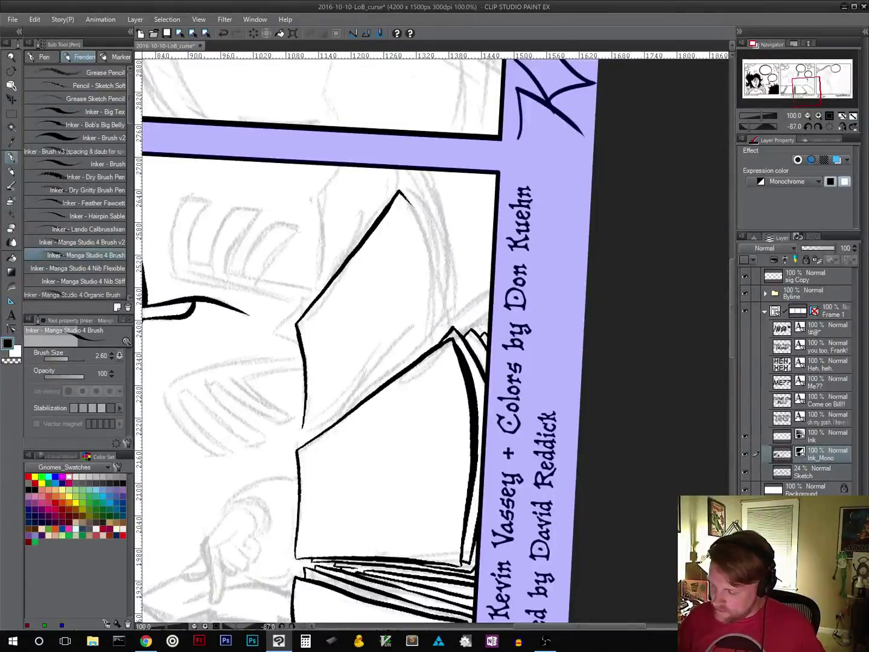
# Step: Ink the fourth page's left edge beside the third page, undoing the first strokes and redrawing it as one clean line
pyautogui.moveTo(301, 427)
pyautogui.mouseDown()
pyautogui.moveTo(347, 403)
pyautogui.moveTo(396, 347)
pyautogui.mouseUp()
pyautogui.moveTo(365, 387); pyautogui.dragTo(433, 337)
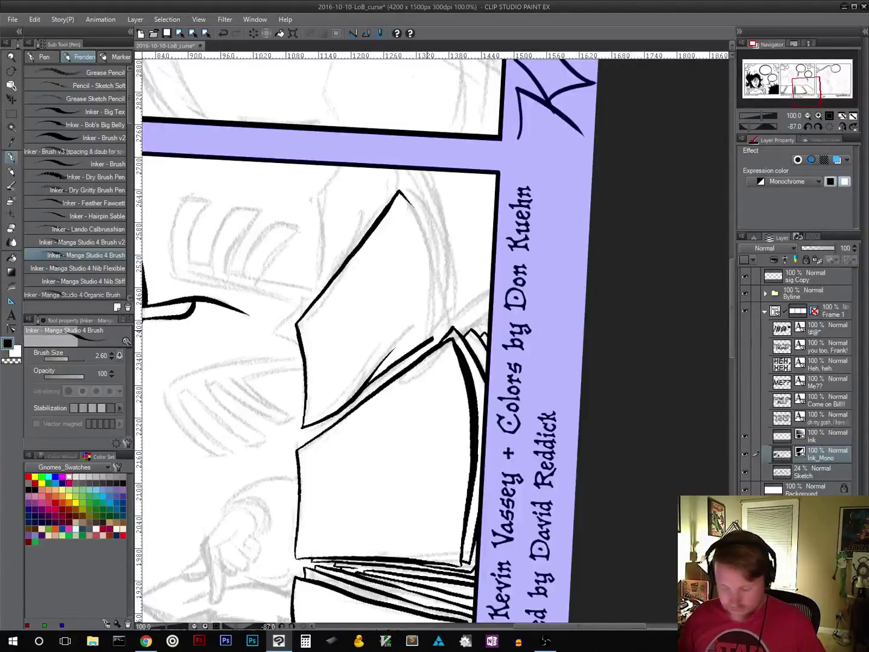
pyautogui.hotkey('ctrl', 'z')
pyautogui.hotkey('ctrl', 'z')
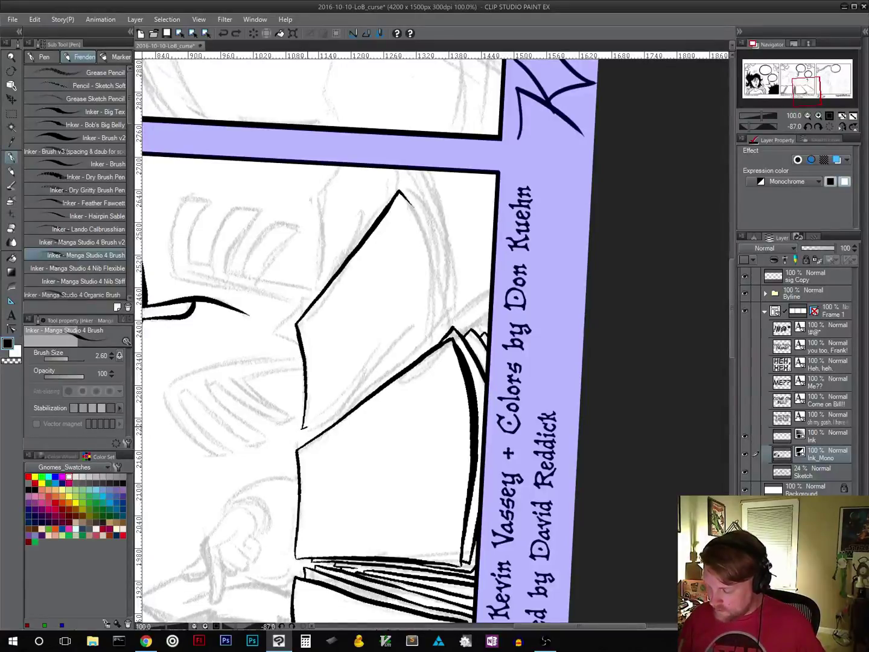
pyautogui.moveTo(329, 415); pyautogui.dragTo(433, 333)
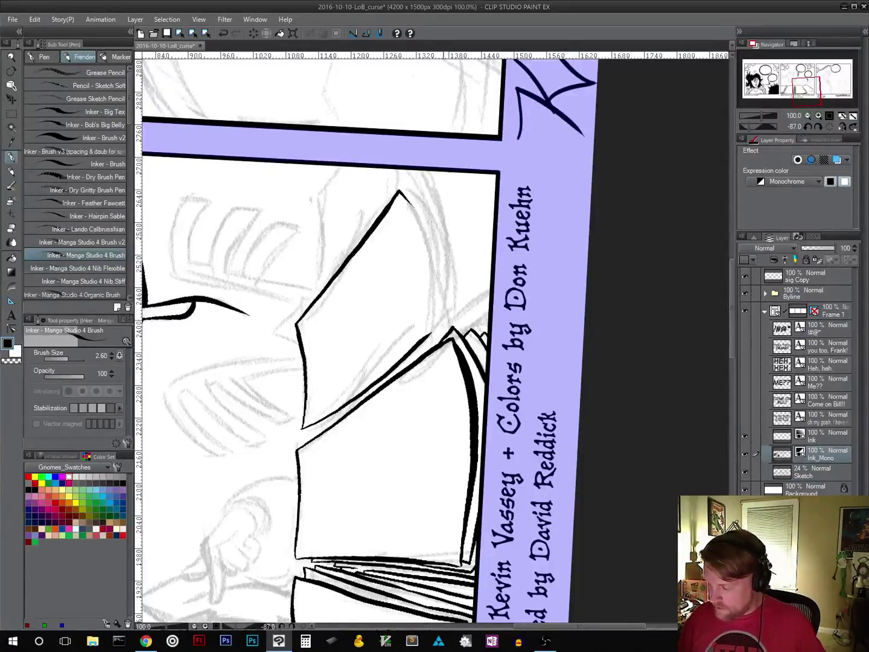
# Step: Rotate the canvas to about -15.5 degrees and ink the fourth page's curved bottom edge
pyautogui.hotkey('shift', 'space')
pyautogui.moveTo(513, 248); pyautogui.dragTo(448, 358)
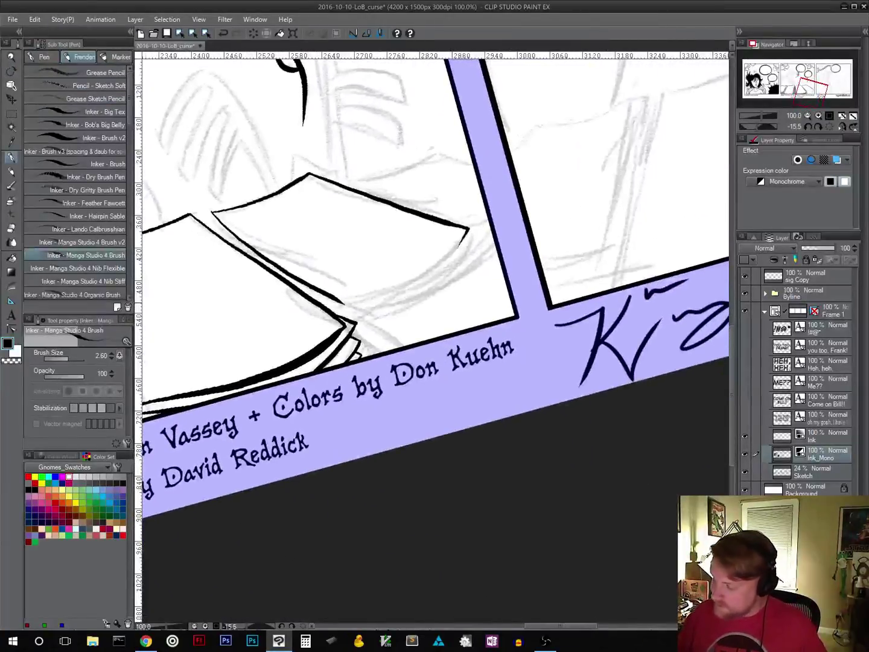
pyautogui.moveTo(341, 301)
pyautogui.mouseDown()
pyautogui.moveTo(405, 285)
pyautogui.moveTo(462, 244)
pyautogui.mouseUp()
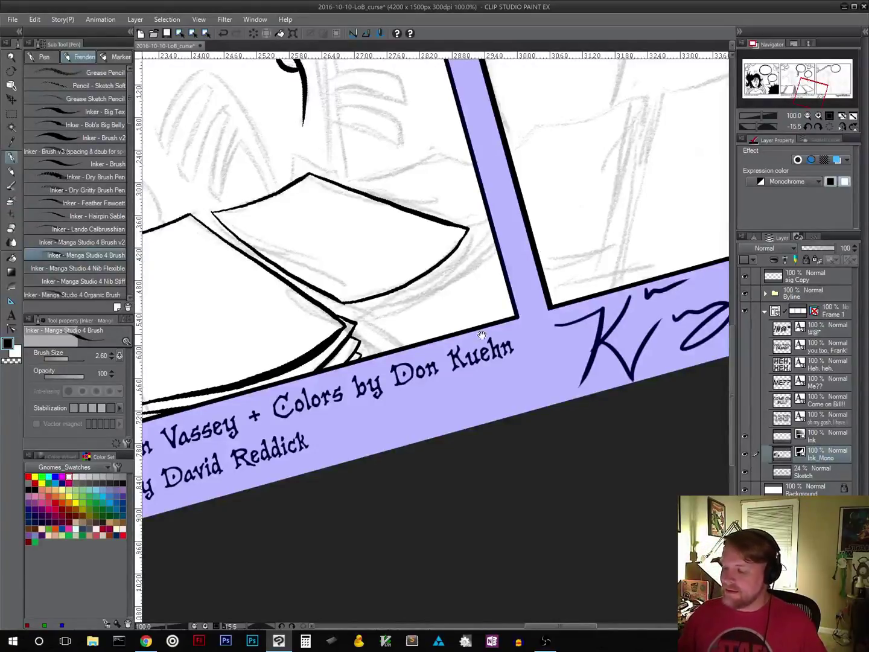
pyautogui.moveTo(484, 343); pyautogui.dragTo(485, 425)
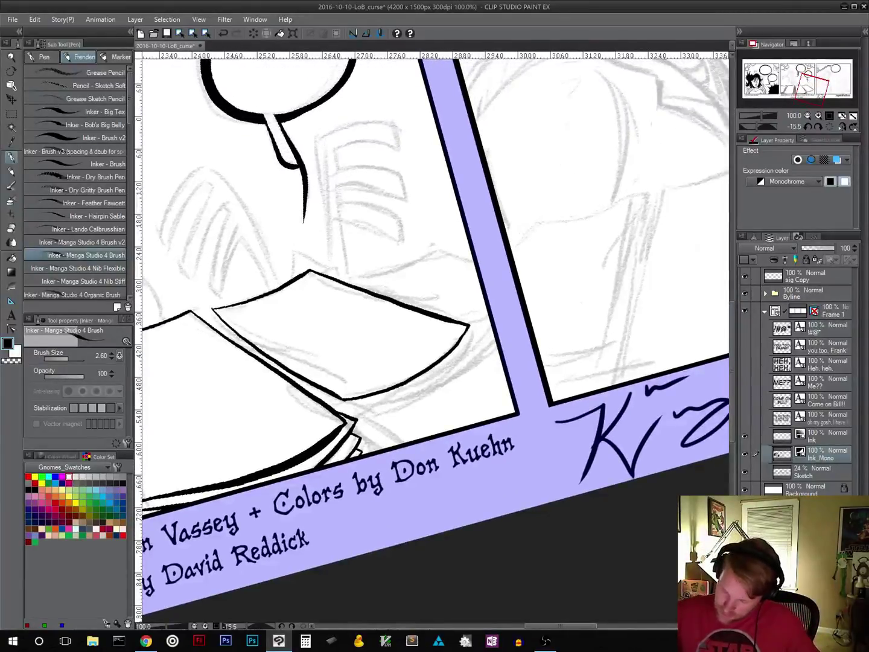
# Step: Ink layered sheet edges along the fourth page's left side at about 21.7 degrees of canvas rotation, then rotate to about -8.7 degrees
pyautogui.hotkey('shift', 'space')
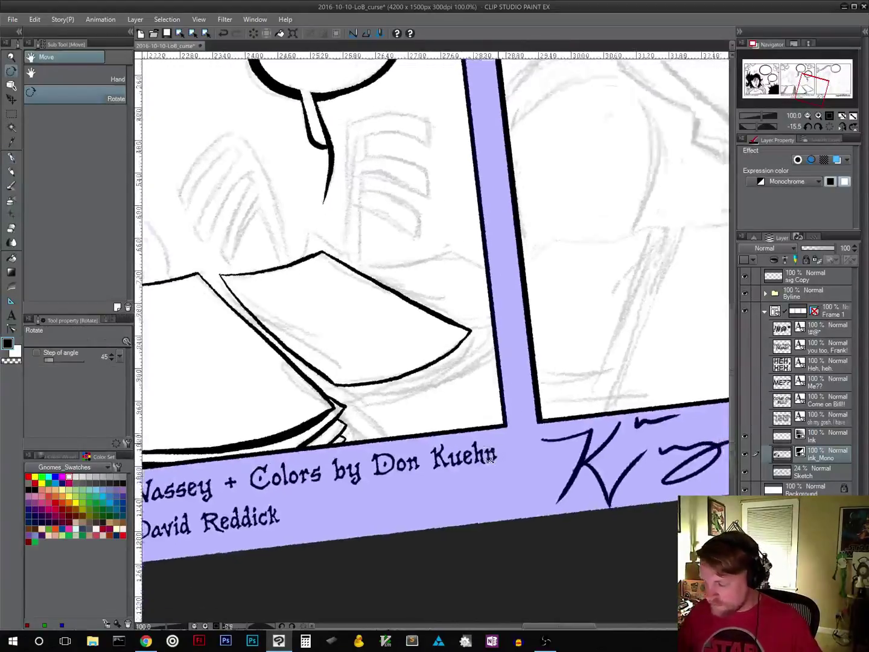
pyautogui.moveTo(498, 415); pyautogui.dragTo(439, 460)
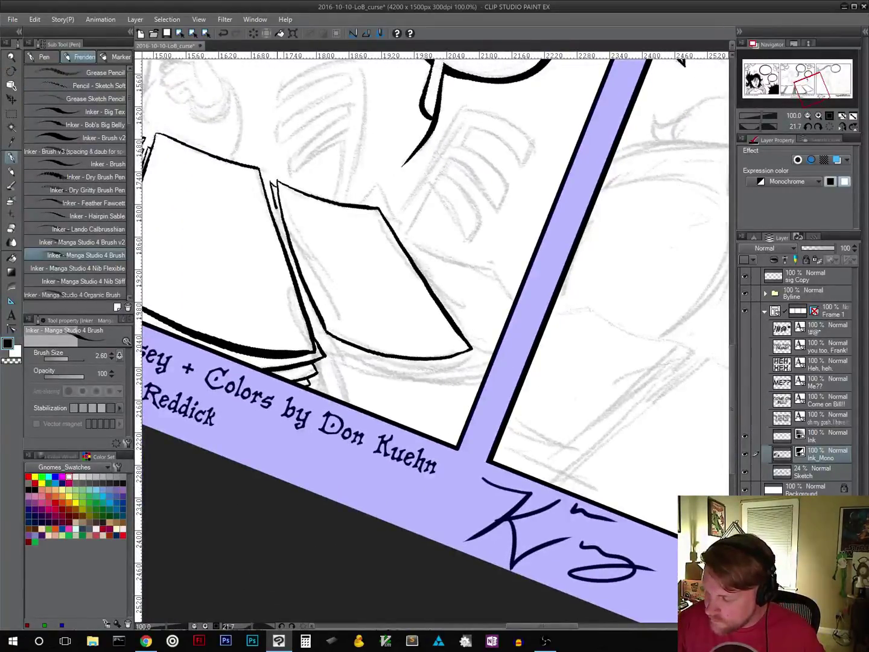
pyautogui.moveTo(276, 208); pyautogui.dragTo(292, 257)
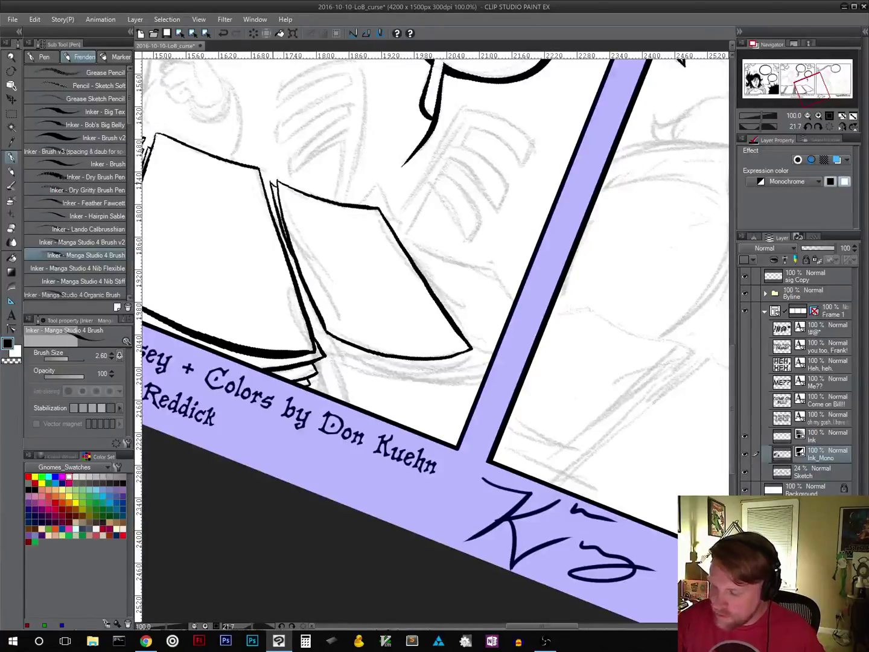
pyautogui.hotkey('ctrl', 'z')
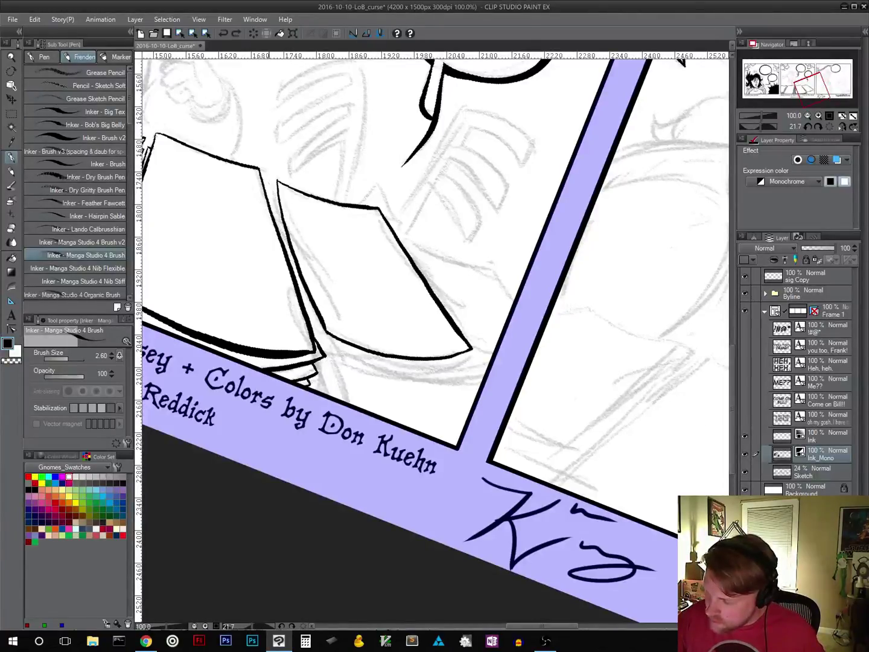
pyautogui.moveTo(270, 183); pyautogui.dragTo(291, 251)
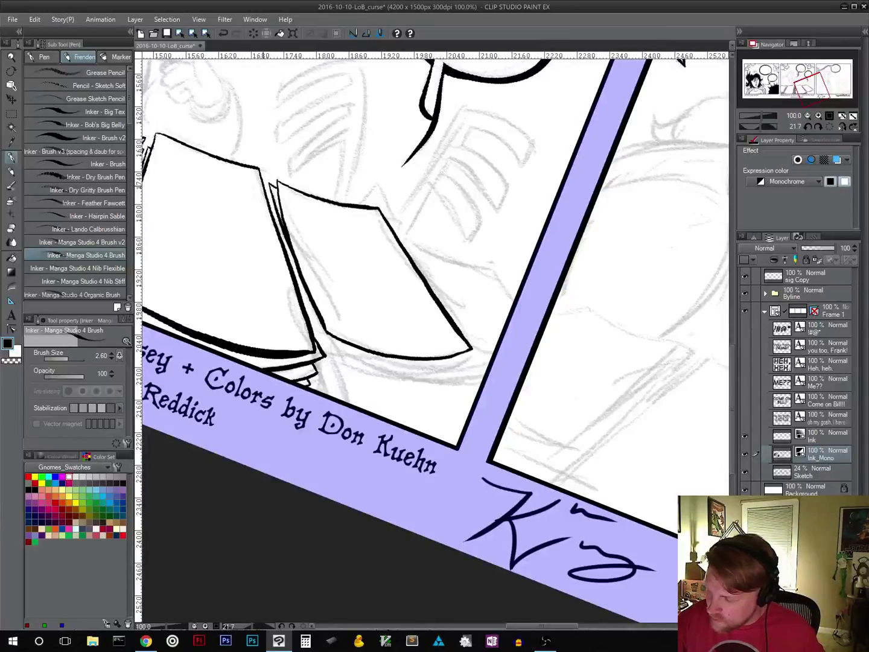
pyautogui.moveTo(419, 354); pyautogui.dragTo(463, 382)
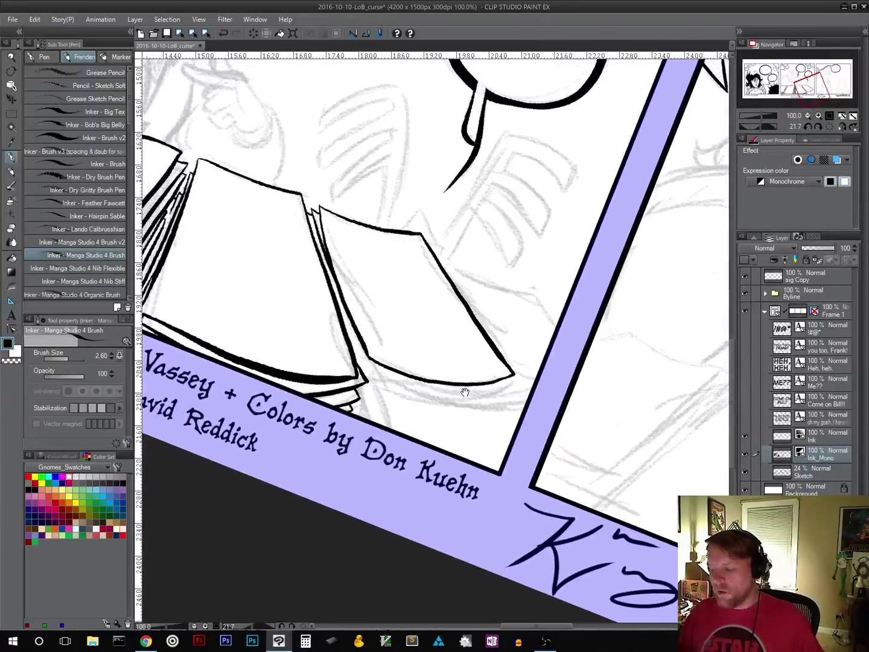
pyautogui.hotkey('shift', 'space')
pyautogui.moveTo(538, 373); pyautogui.dragTo(521, 382)
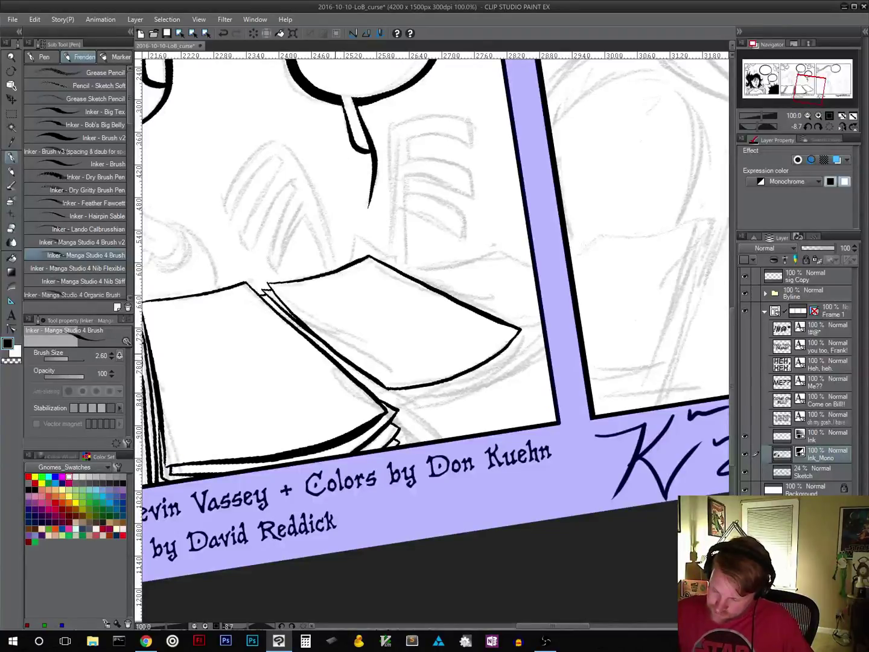
# Step: Ink the layered sheet edges stacked beneath the fourth page's curved bottom edge, filling the space down to the panel's lower-right corner
pyautogui.moveTo(345, 362)
pyautogui.mouseDown()
pyautogui.moveTo(408, 409)
pyautogui.moveTo(459, 391)
pyautogui.moveTo(523, 344)
pyautogui.mouseUp()
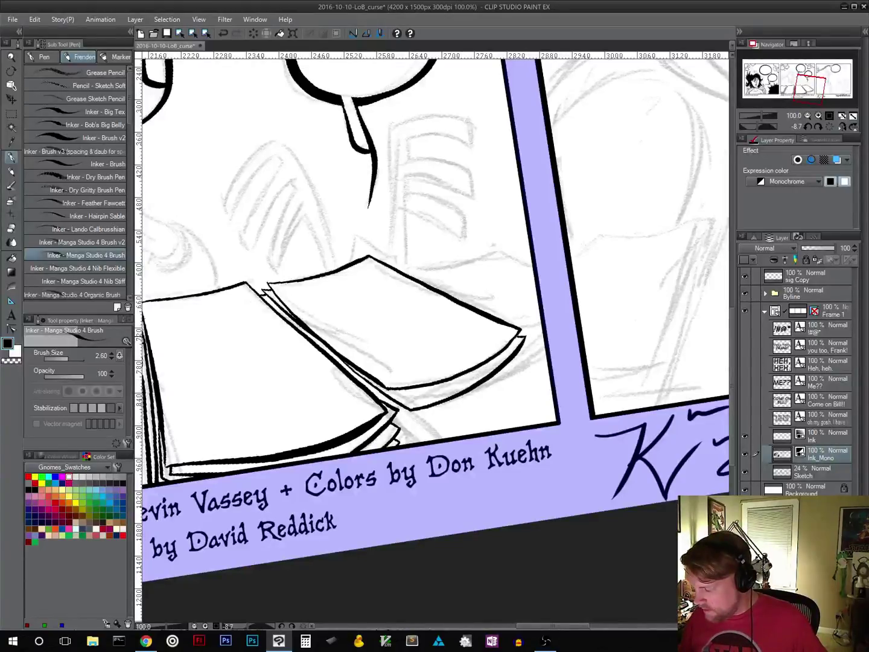
pyautogui.moveTo(396, 392)
pyautogui.mouseDown()
pyautogui.moveTo(421, 399)
pyautogui.moveTo(472, 372)
pyautogui.mouseUp()
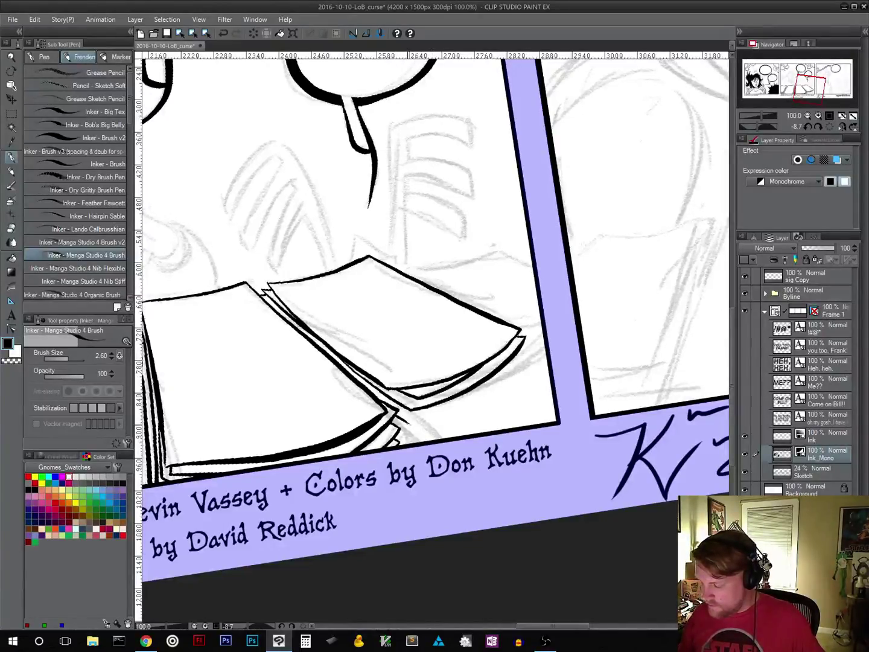
pyautogui.moveTo(408, 425)
pyautogui.mouseDown()
pyautogui.moveTo(436, 418)
pyautogui.moveTo(530, 354)
pyautogui.mouseUp()
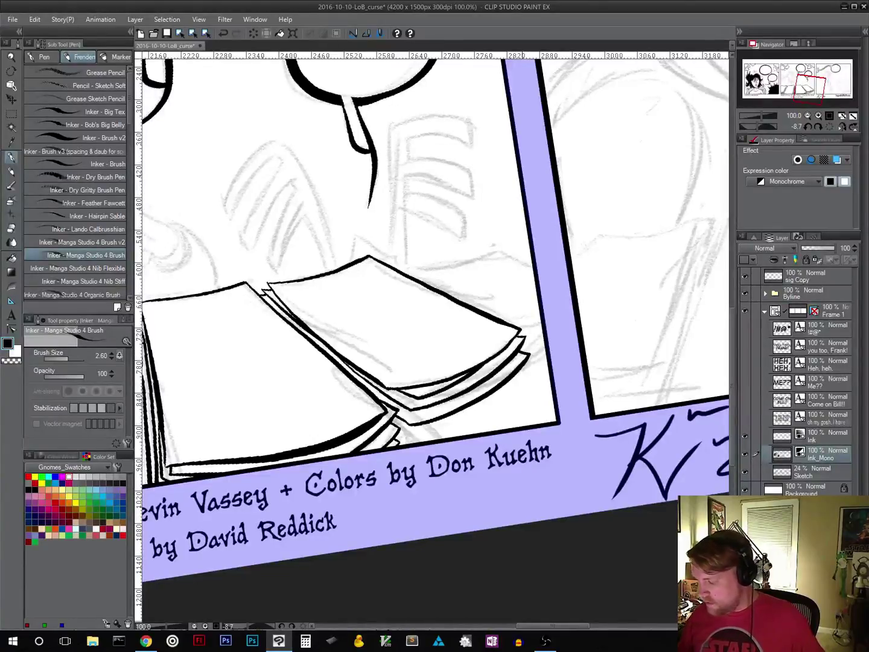
pyautogui.moveTo(521, 367)
pyautogui.mouseDown()
pyautogui.moveTo(533, 372)
pyautogui.moveTo(481, 411)
pyautogui.moveTo(413, 434)
pyautogui.moveTo(466, 408)
pyautogui.mouseUp()
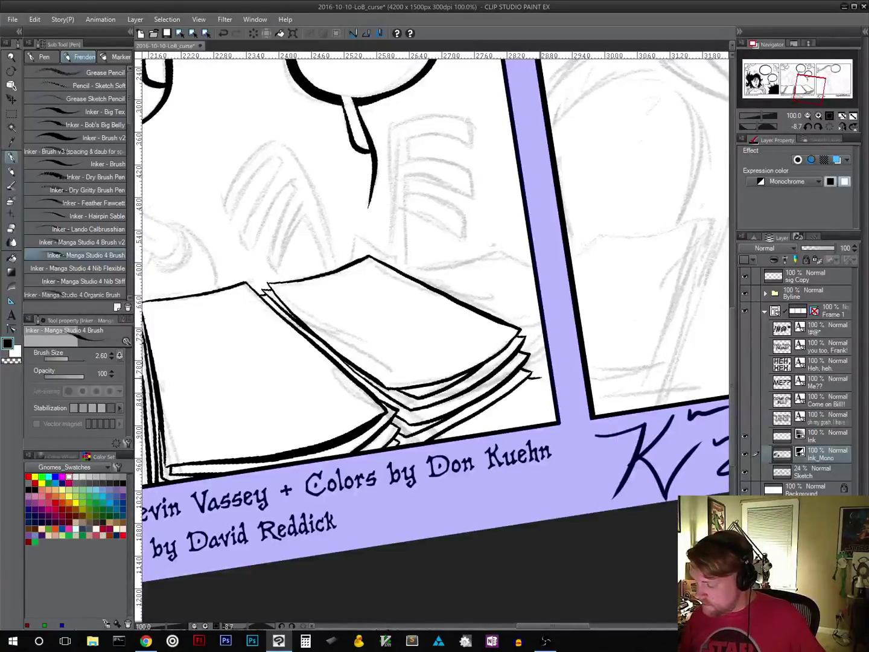
pyautogui.moveTo(541, 379)
pyautogui.mouseDown()
pyautogui.moveTo(476, 433)
pyautogui.moveTo(518, 392)
pyautogui.moveTo(546, 392)
pyautogui.moveTo(511, 428)
pyautogui.mouseUp()
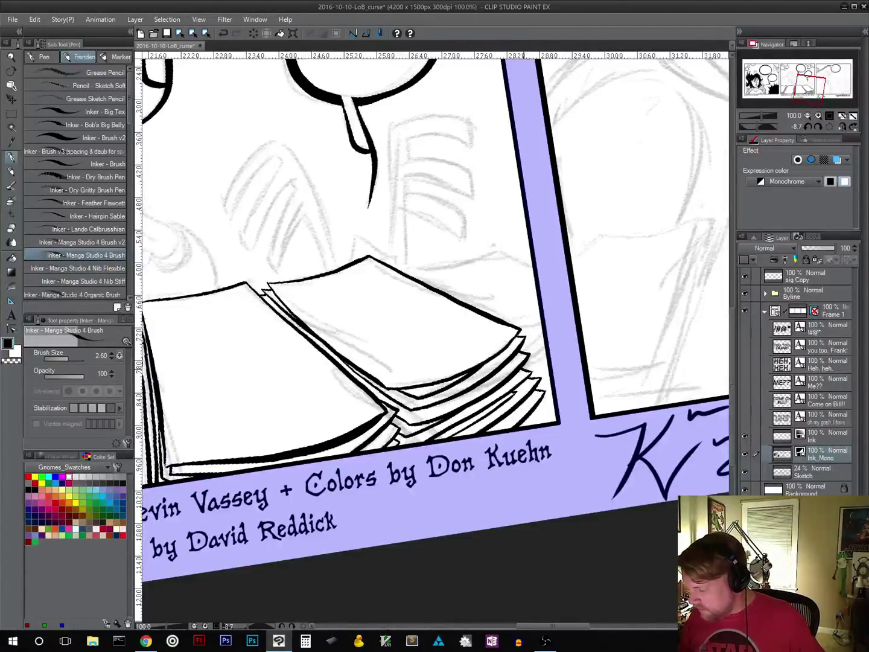
pyautogui.moveTo(523, 372); pyautogui.dragTo(548, 360)
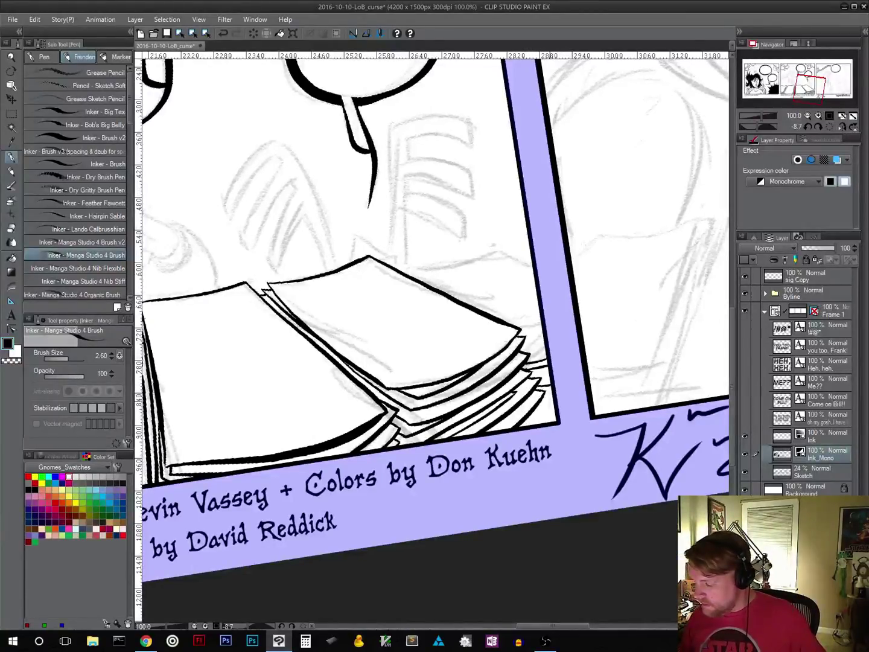
# Step: Rotate the canvas to about -33.4 degrees and ink the partial fifth page and its sheet edges against the middle panel's right border
pyautogui.moveTo(516, 464); pyautogui.dragTo(509, 513)
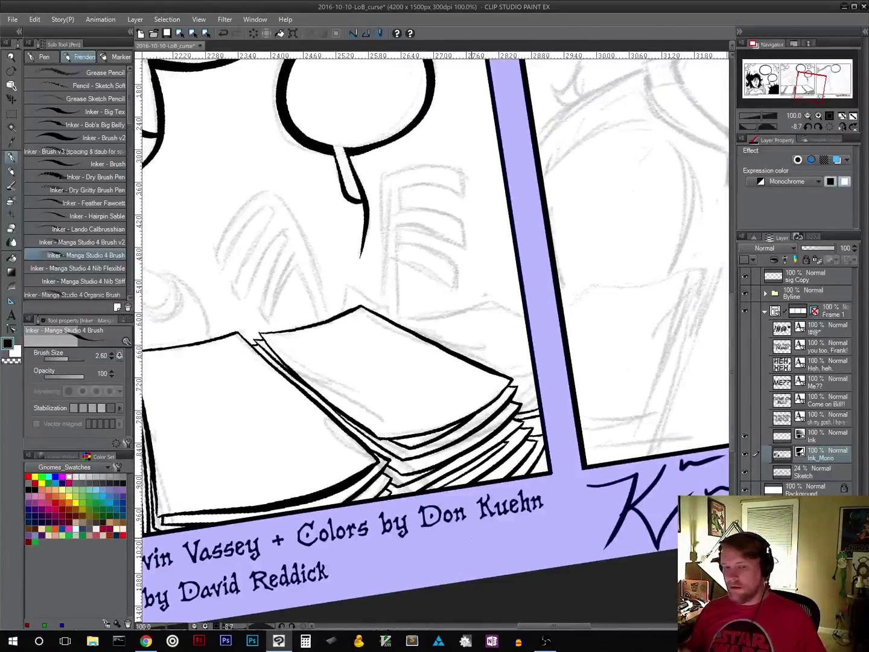
pyautogui.moveTo(491, 465); pyautogui.dragTo(405, 405)
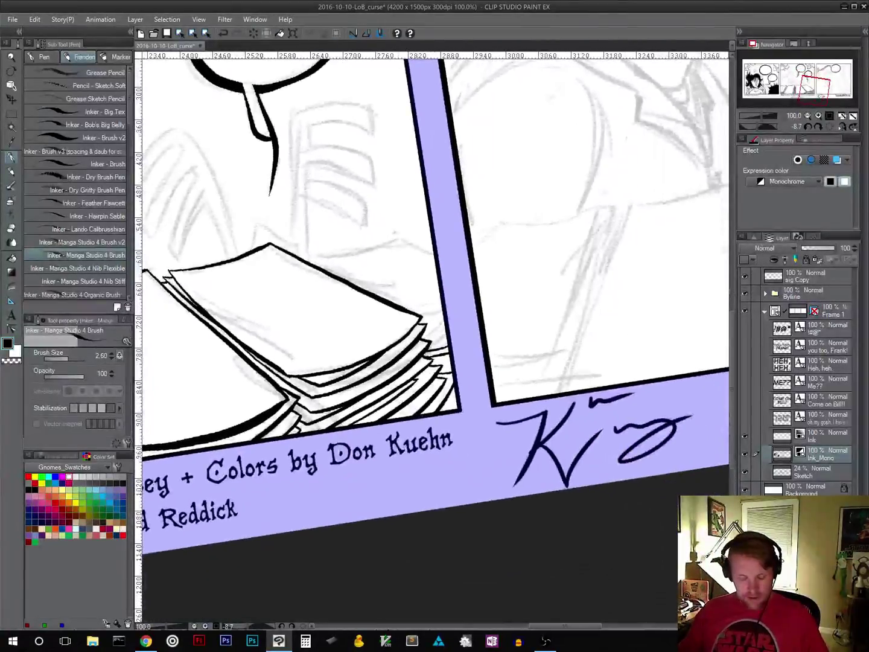
pyautogui.hotkey('shift', 'space')
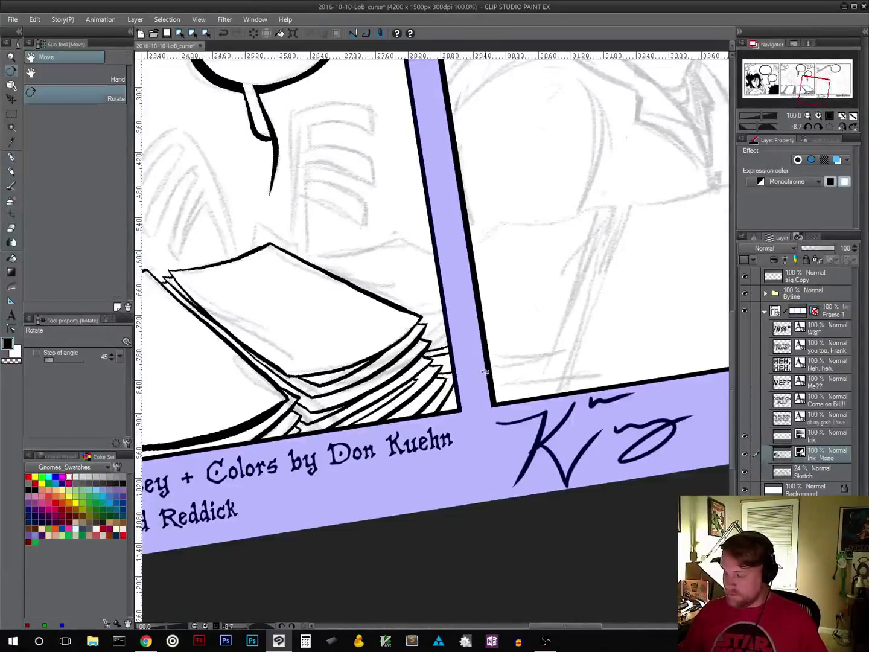
pyautogui.moveTo(495, 374)
pyautogui.mouseDown()
pyautogui.moveTo(470, 399)
pyautogui.moveTo(498, 355)
pyautogui.mouseUp()
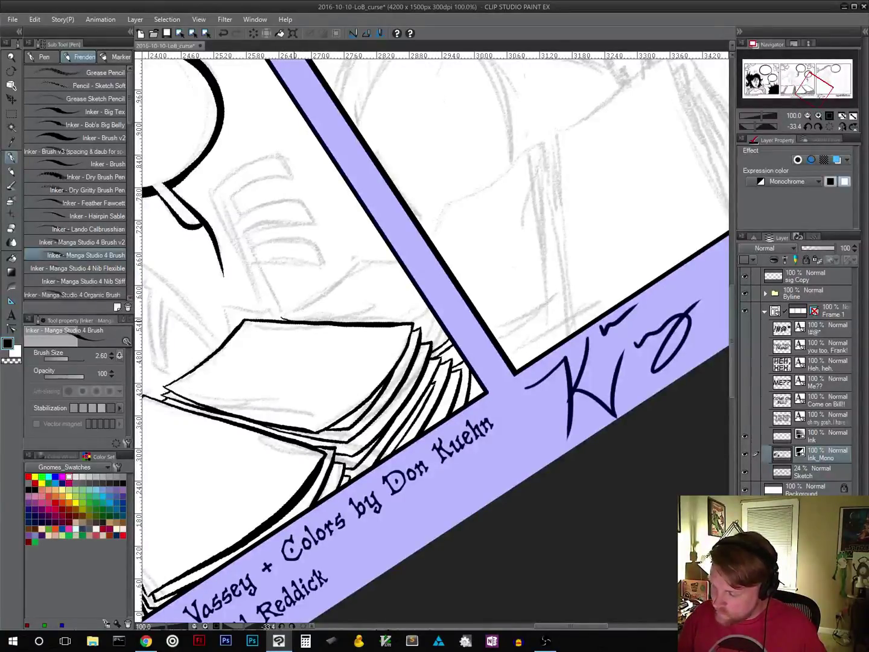
pyautogui.moveTo(282, 317)
pyautogui.mouseDown()
pyautogui.moveTo(360, 258)
pyautogui.moveTo(398, 261)
pyautogui.mouseUp()
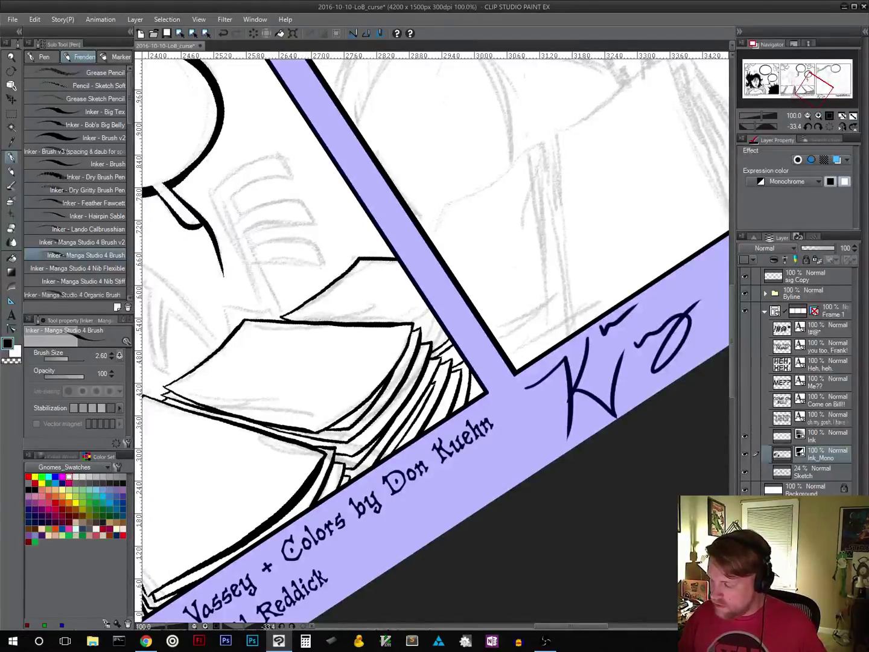
pyautogui.moveTo(414, 329)
pyautogui.mouseDown()
pyautogui.moveTo(432, 312)
pyautogui.moveTo(447, 333)
pyautogui.mouseUp()
pyautogui.hotkey('ctrl', 'z')
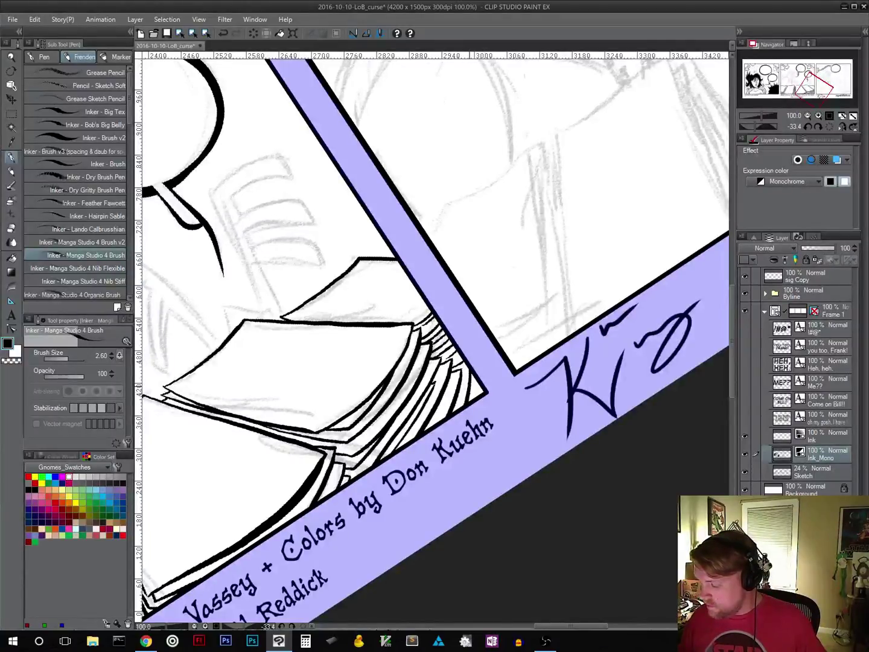
# Step: Rework the second page's bottom edge into one clean line at about -35.7 degrees of canvas rotation, undoing the trial strokes
pyautogui.click(829, 128)
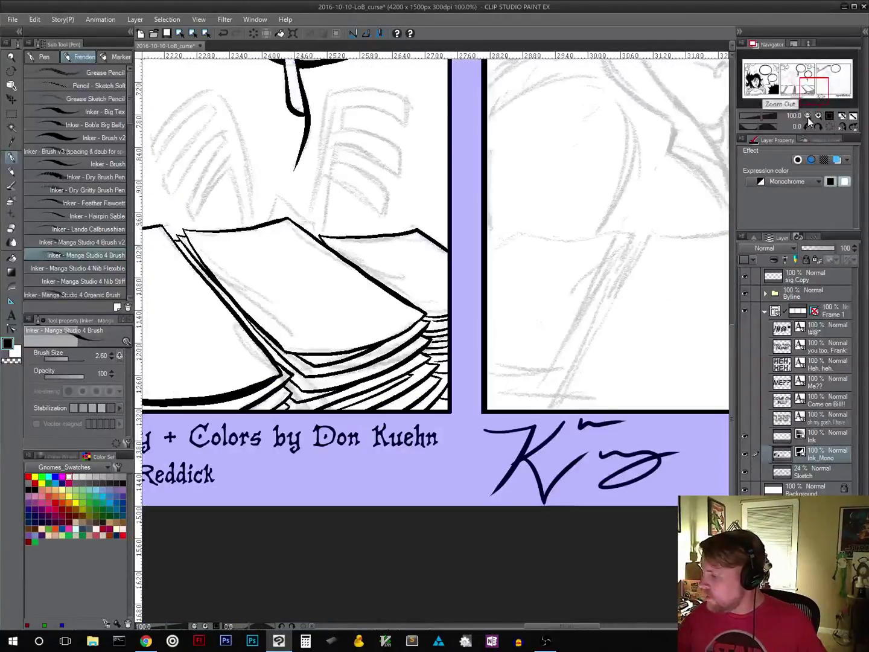
pyautogui.click(807, 115)
pyautogui.click(807, 116)
pyautogui.click(808, 115)
pyautogui.click(808, 115)
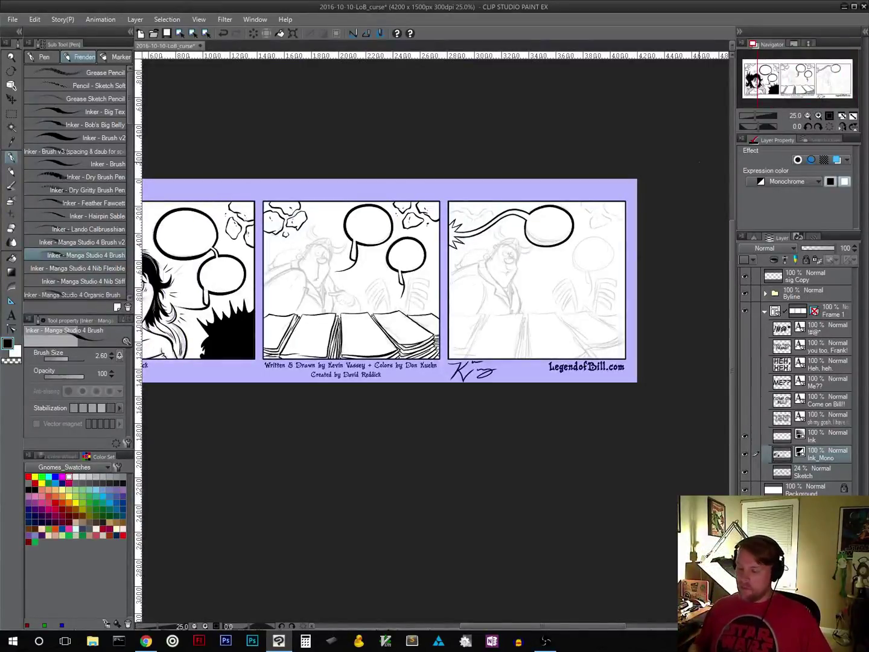
pyautogui.click(829, 116)
pyautogui.moveTo(303, 436); pyautogui.dragTo(663, 400)
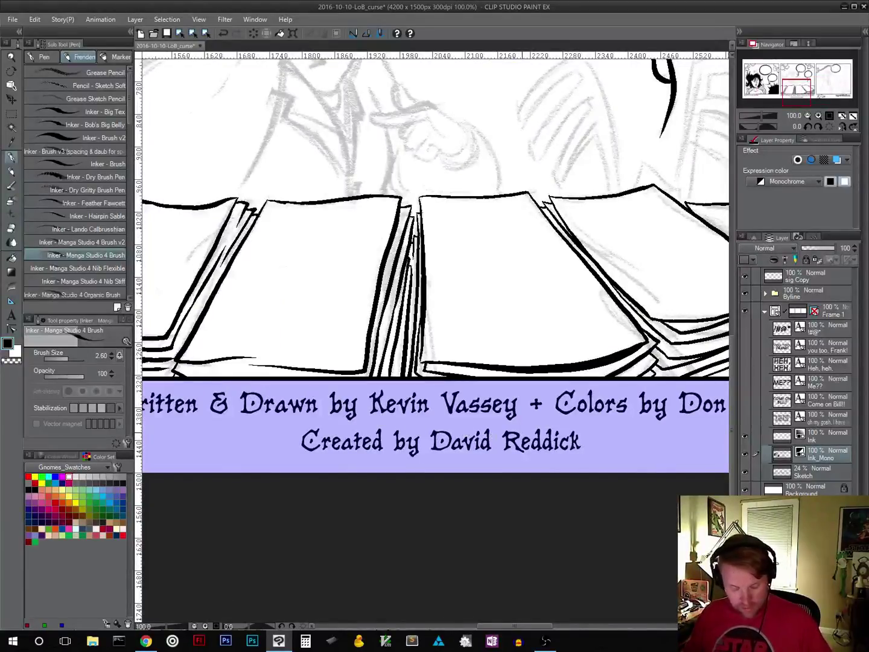
pyautogui.moveTo(349, 406); pyautogui.dragTo(403, 315)
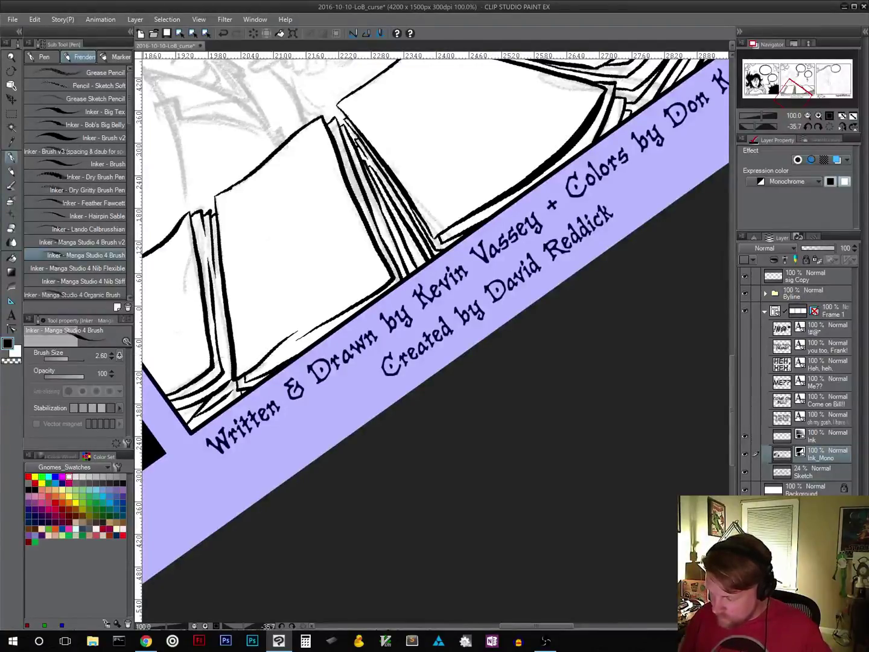
pyautogui.moveTo(265, 365); pyautogui.dragTo(318, 332)
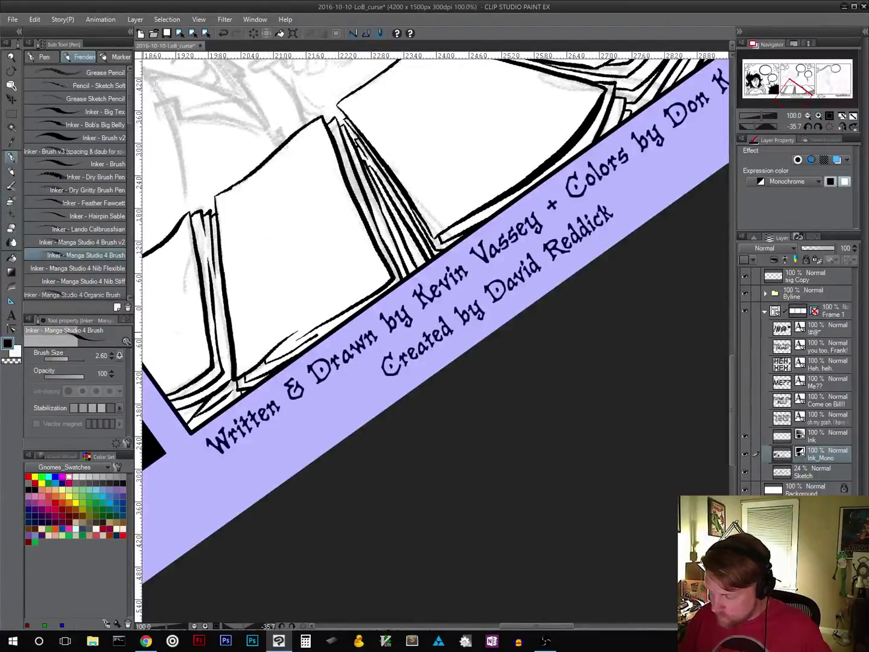
pyautogui.hotkey('ctrl', 'z')
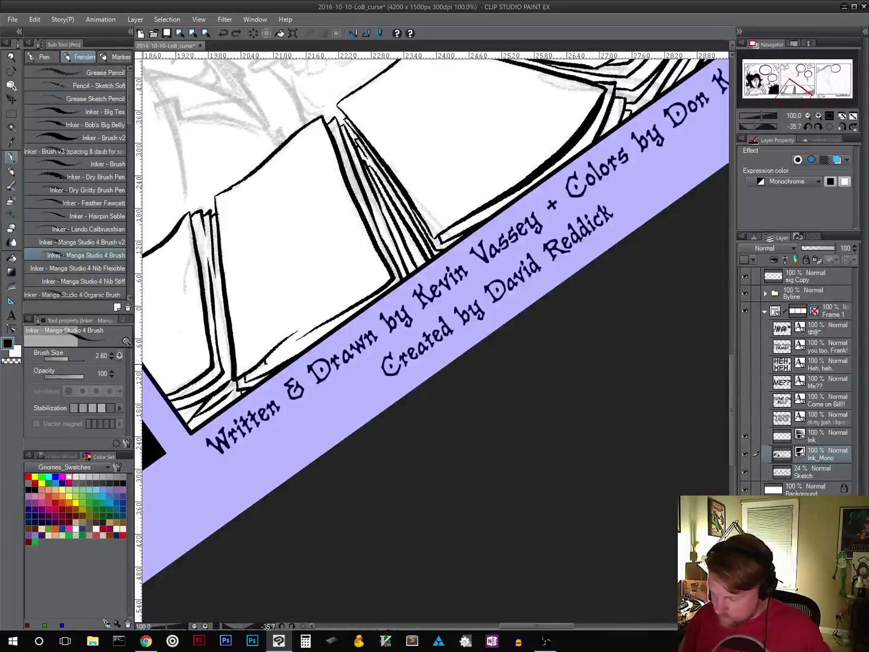
pyautogui.moveTo(267, 365); pyautogui.dragTo(352, 309)
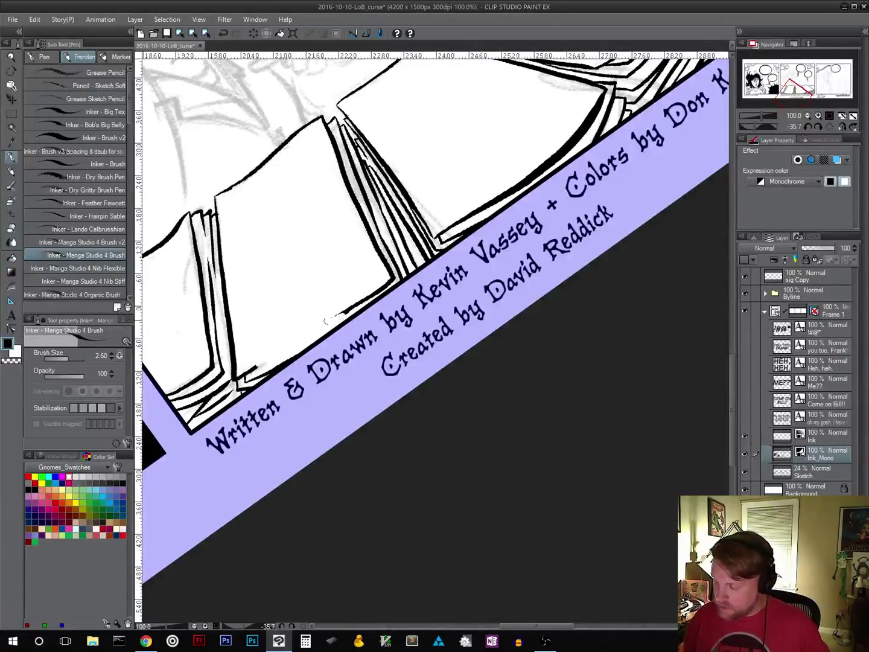
pyautogui.hotkey('ctrl', 'z')
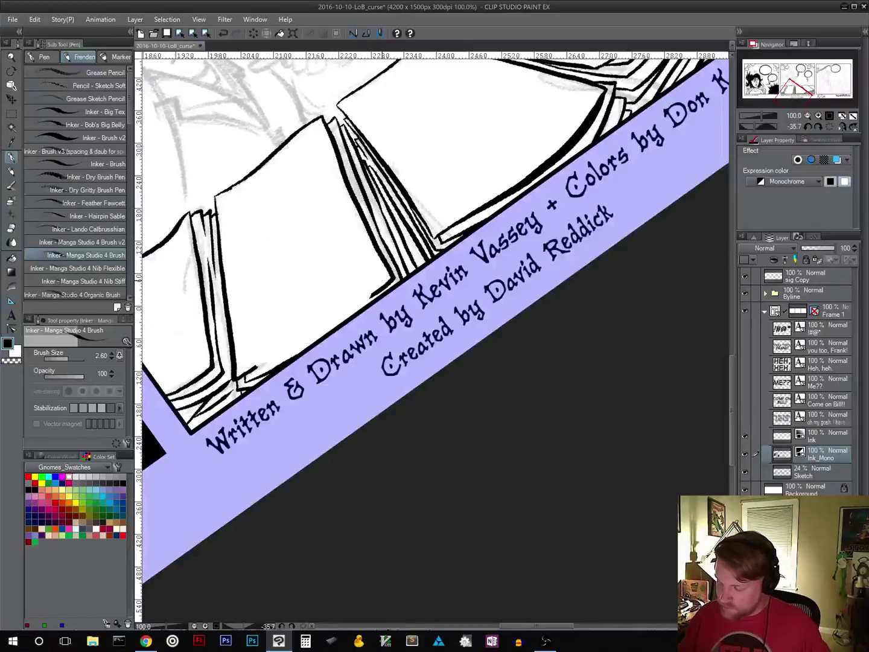
pyautogui.moveTo(259, 363); pyautogui.dragTo(379, 295)
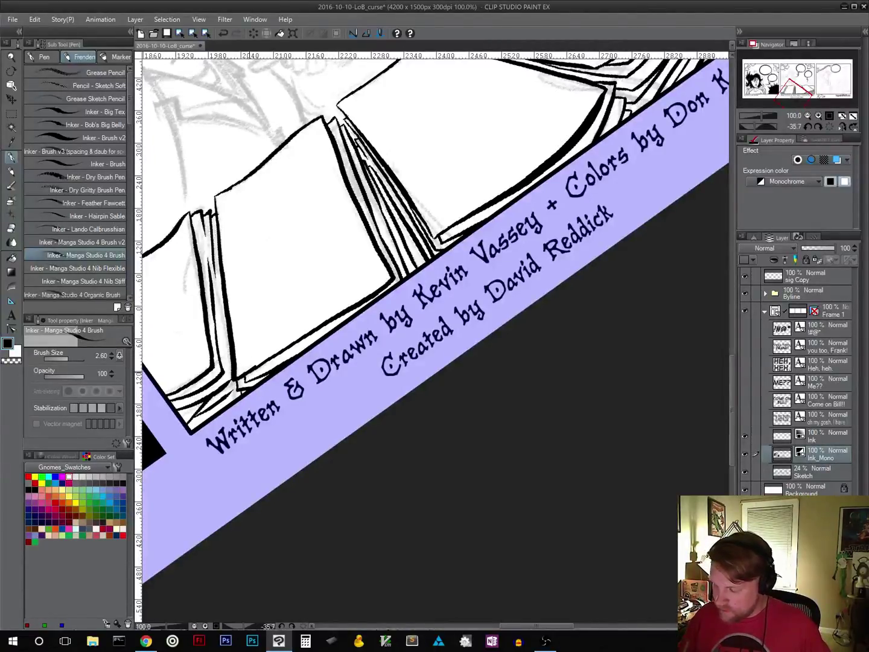
# Step: Ink a thin sheet edge just below the second page's bottom edge, undoing the first attempts and redrawing the line
pyautogui.moveTo(261, 362); pyautogui.dragTo(282, 349)
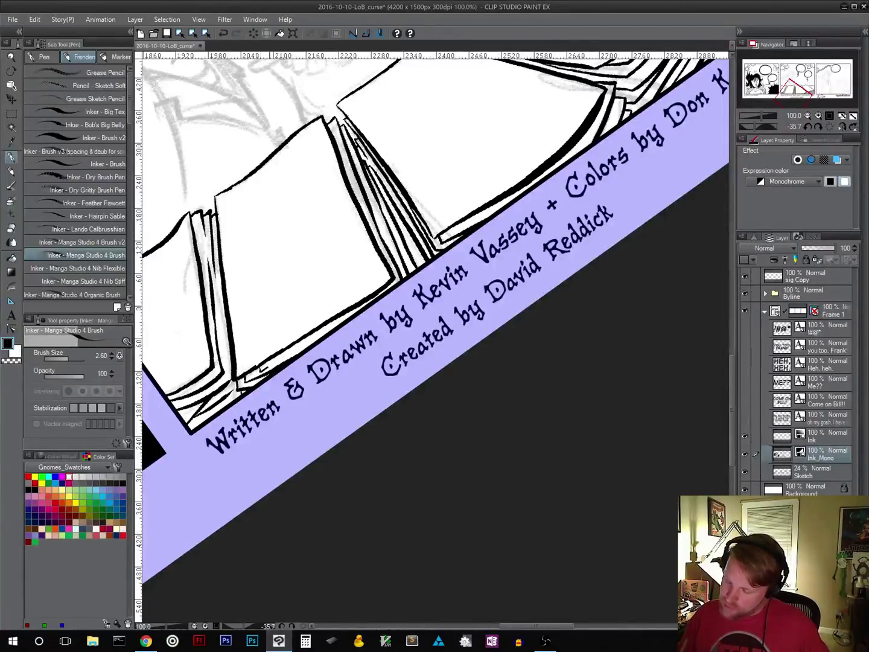
pyautogui.moveTo(267, 367); pyautogui.dragTo(344, 315)
pyautogui.hotkey('ctrl', 'z')
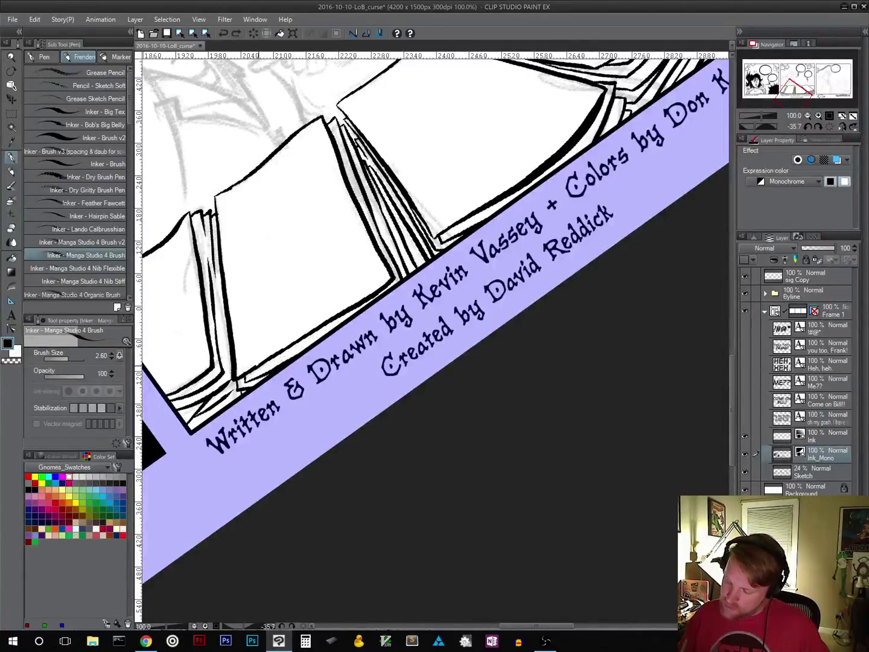
pyautogui.moveTo(261, 372); pyautogui.dragTo(326, 326)
pyautogui.hotkey('ctrl', 'z')
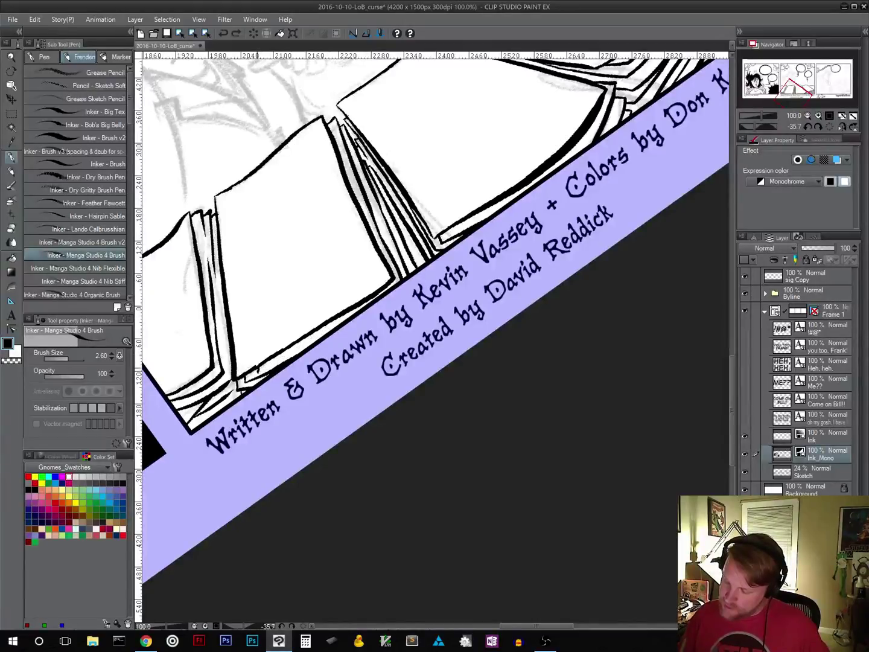
pyautogui.moveTo(259, 374); pyautogui.dragTo(326, 326)
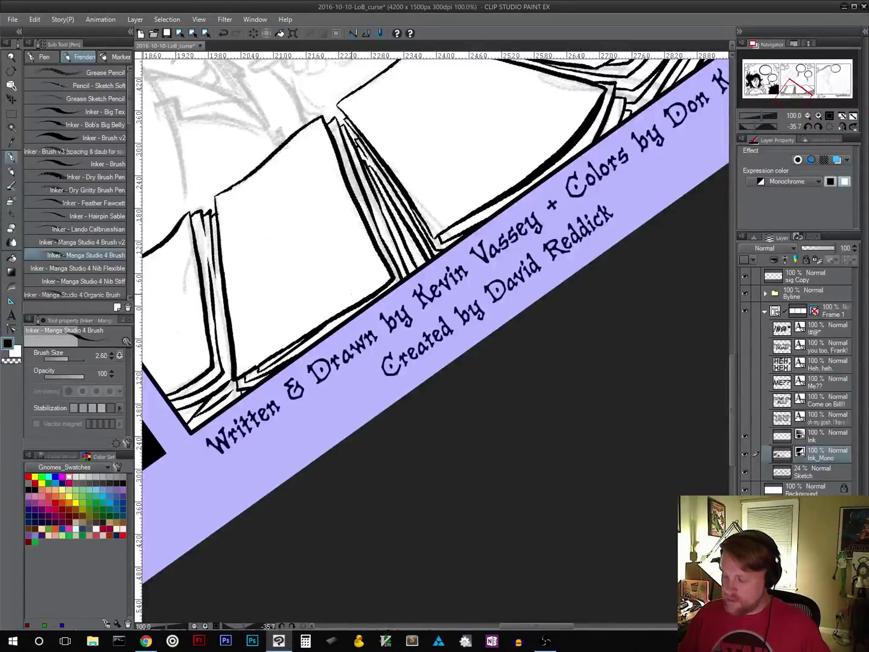
# Step: Reset the canvas rotation to 0 degrees and save the comic strip file 2016-10-10-LoB_curse
pyautogui.click(829, 127)
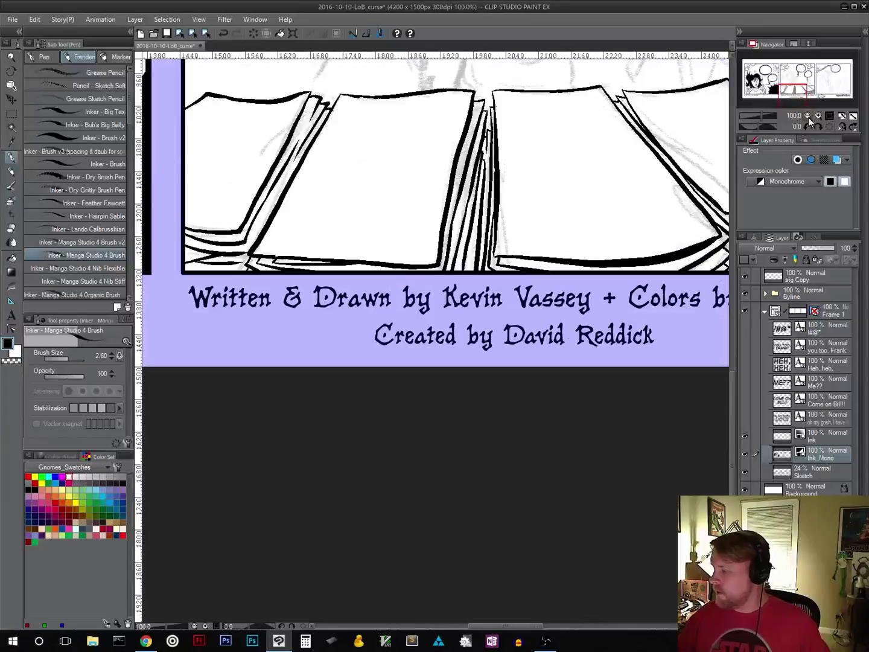
pyautogui.click(807, 117)
pyautogui.click(808, 116)
pyautogui.click(808, 116)
pyautogui.click(807, 117)
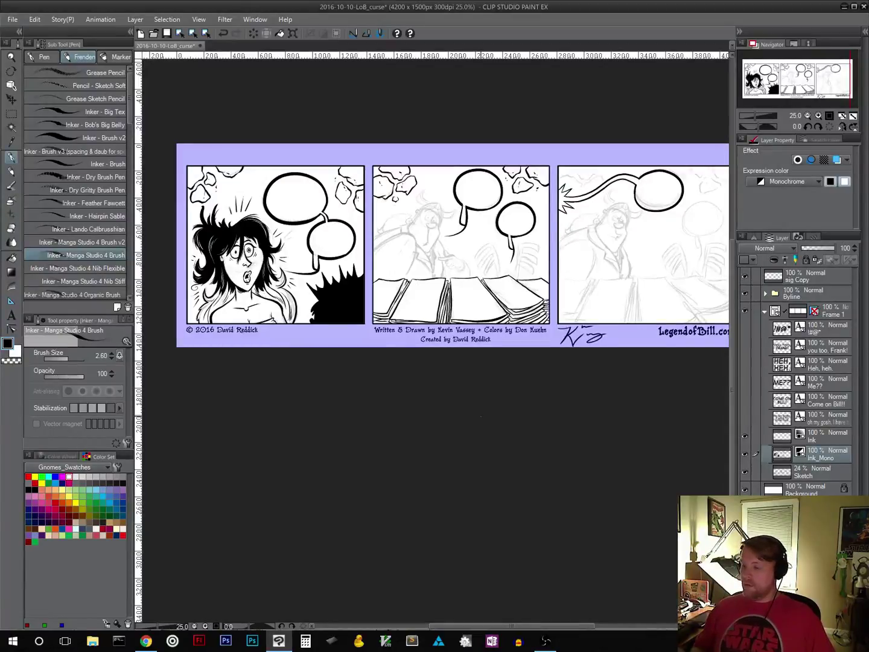
pyautogui.click(829, 115)
pyautogui.scroll(10, 459, 292)
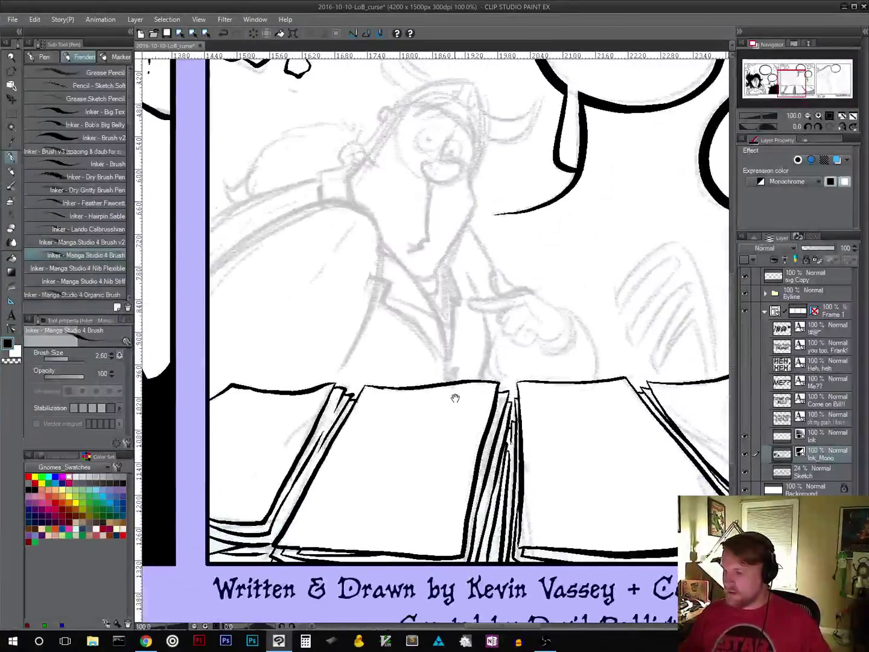
pyautogui.click(167, 33)
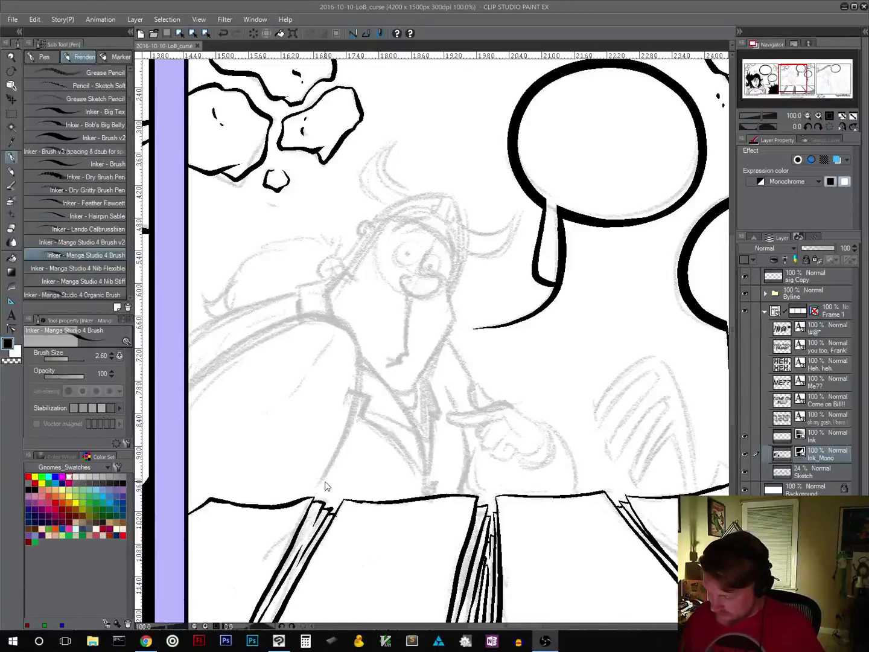
pyautogui.click(513, 12)
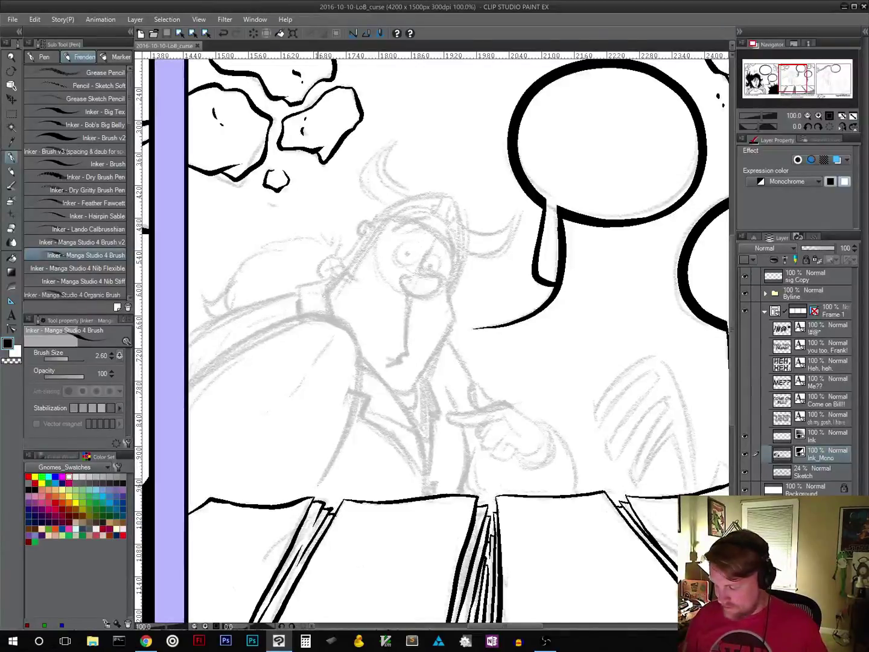
# Step: Ink the rounded outline of the horned-helmet character's near shoulder and arm, with fold lines and the upper contour reaching the panel's left border
pyautogui.moveTo(329, 463); pyautogui.dragTo(318, 483)
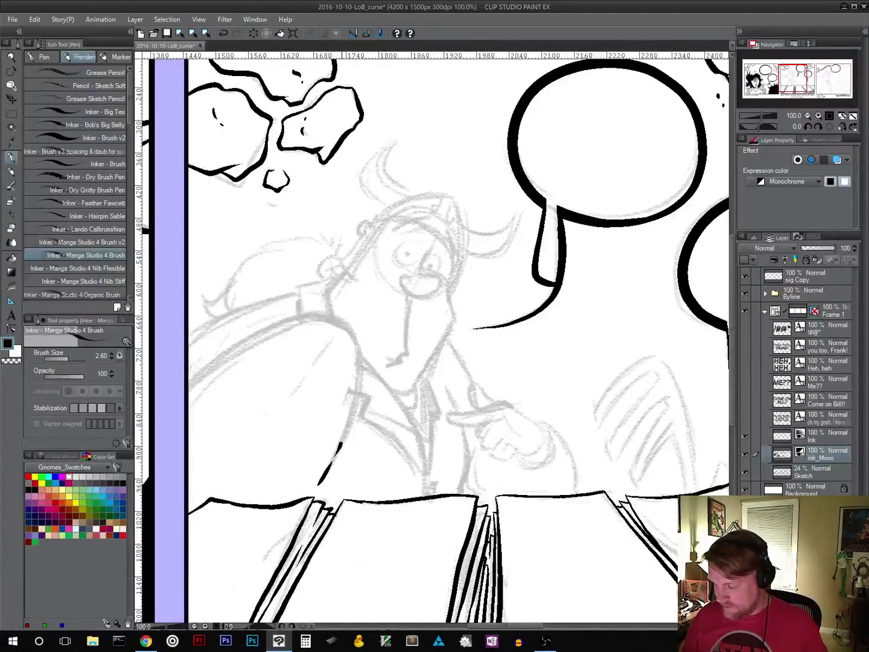
pyautogui.moveTo(347, 426)
pyautogui.mouseDown()
pyautogui.moveTo(360, 359)
pyautogui.moveTo(350, 330)
pyautogui.moveTo(329, 317)
pyautogui.moveTo(283, 321)
pyautogui.moveTo(205, 372)
pyautogui.mouseUp()
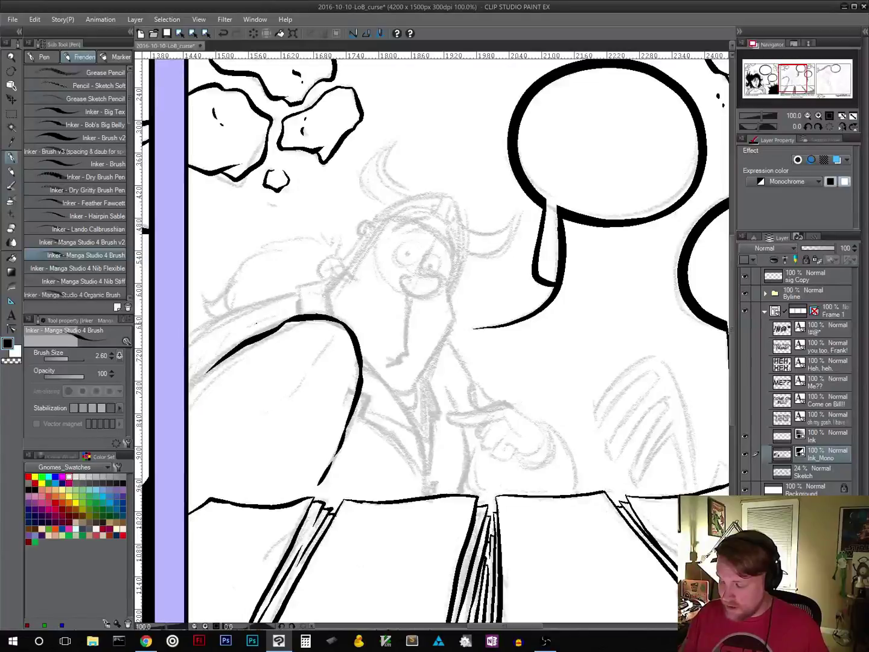
pyautogui.moveTo(257, 324); pyautogui.dragTo(209, 356)
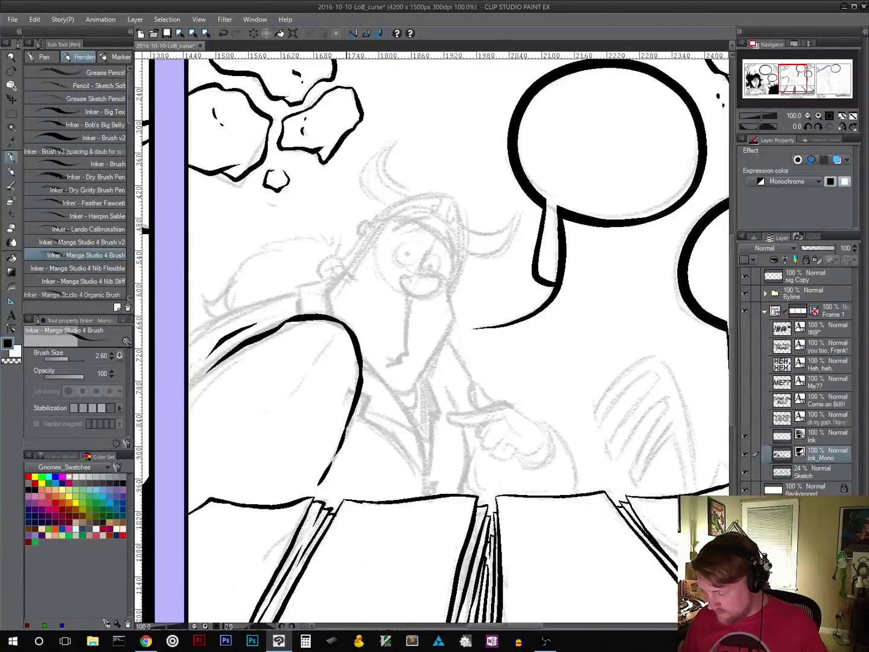
pyautogui.moveTo(351, 428); pyautogui.dragTo(336, 483)
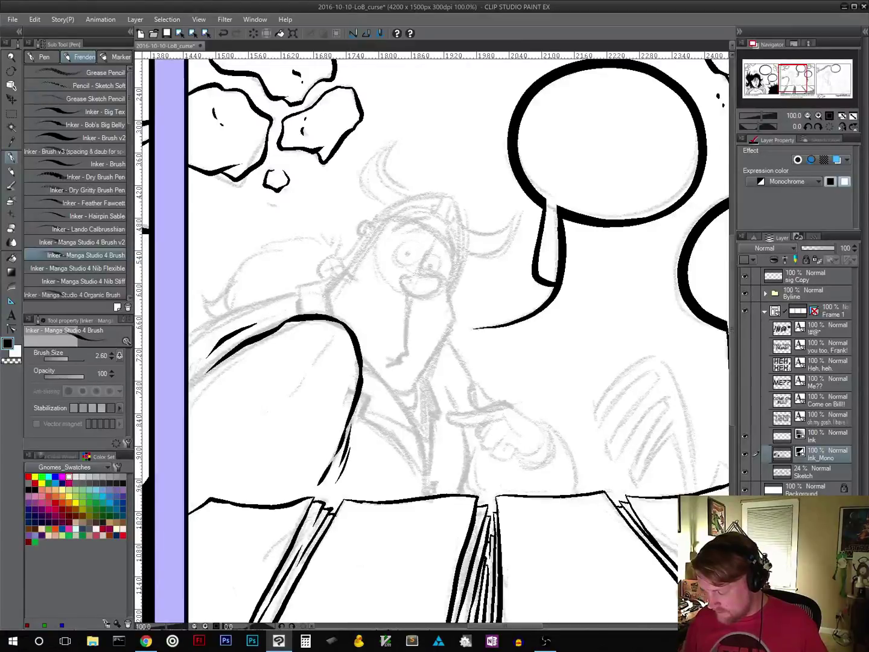
pyautogui.moveTo(298, 294)
pyautogui.mouseDown()
pyautogui.moveTo(217, 320)
pyautogui.moveTo(188, 346)
pyautogui.mouseUp()
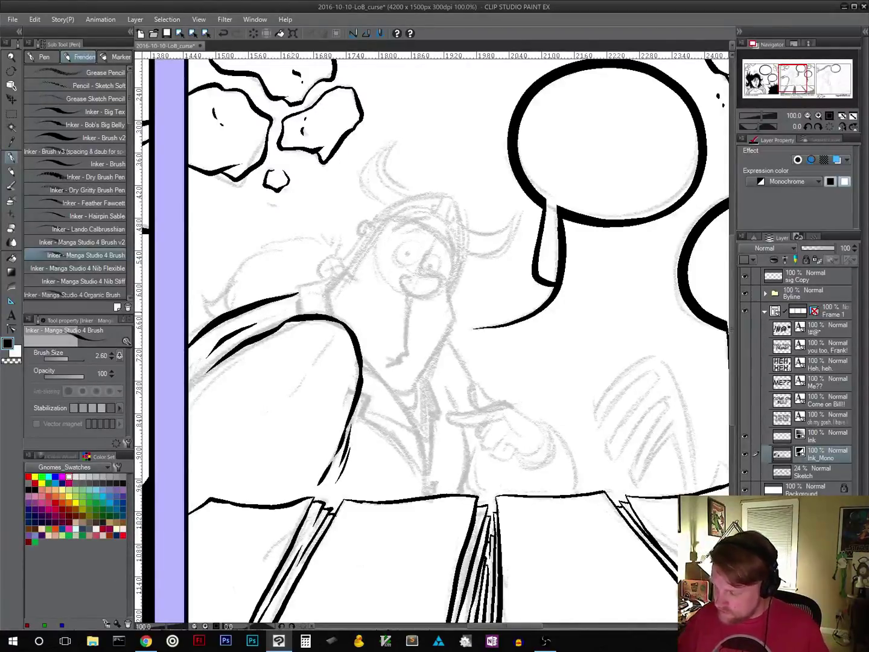
# Step: Ink the collar piece above the character's near shoulder and the near coat lapel with its notch, running down to the page edge
pyautogui.moveTo(298, 294)
pyautogui.mouseDown()
pyautogui.moveTo(301, 312)
pyautogui.moveTo(295, 286)
pyautogui.moveTo(325, 280)
pyautogui.moveTo(330, 313)
pyautogui.mouseUp()
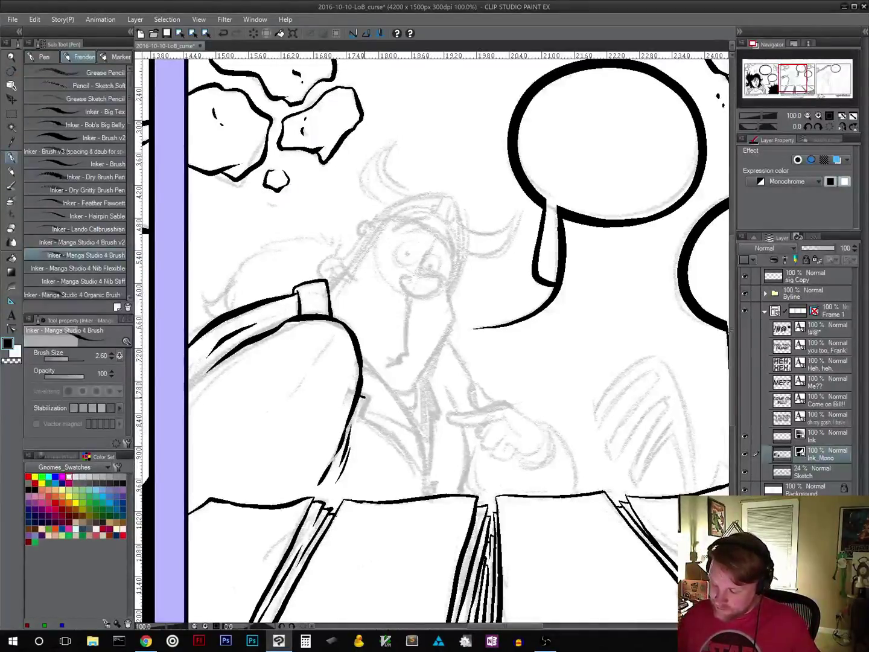
pyautogui.moveTo(361, 396)
pyautogui.mouseDown()
pyautogui.moveTo(369, 398)
pyautogui.moveTo(361, 416)
pyautogui.moveTo(426, 480)
pyautogui.mouseUp()
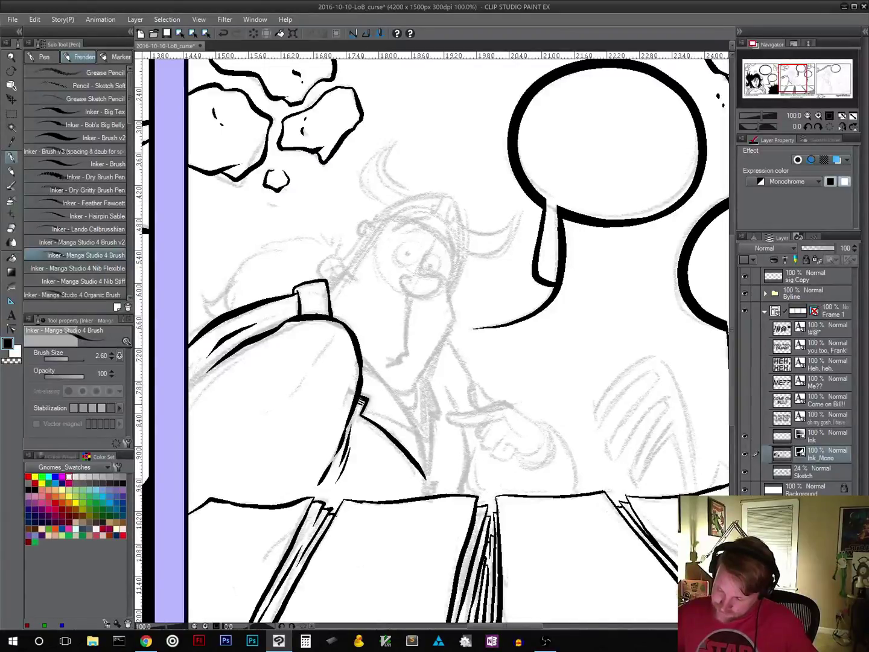
pyautogui.moveTo(361, 357)
pyautogui.mouseDown()
pyautogui.moveTo(409, 412)
pyautogui.moveTo(429, 491)
pyautogui.mouseUp()
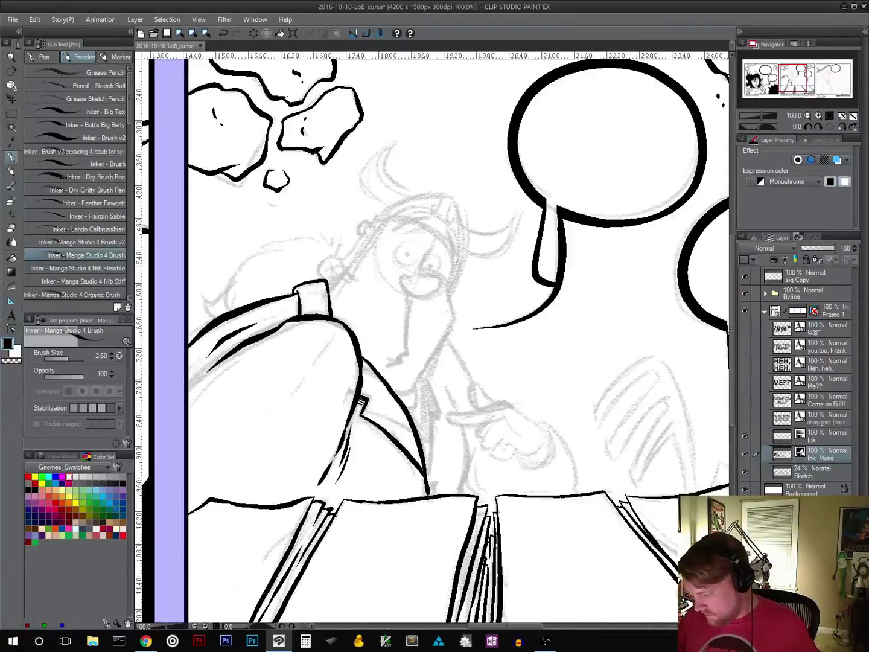
# Step: Ink the far coat lapel with its inner edge and notched outer edge, undoing the first outer stroke and redrawing it
pyautogui.moveTo(422, 378); pyautogui.dragTo(426, 452)
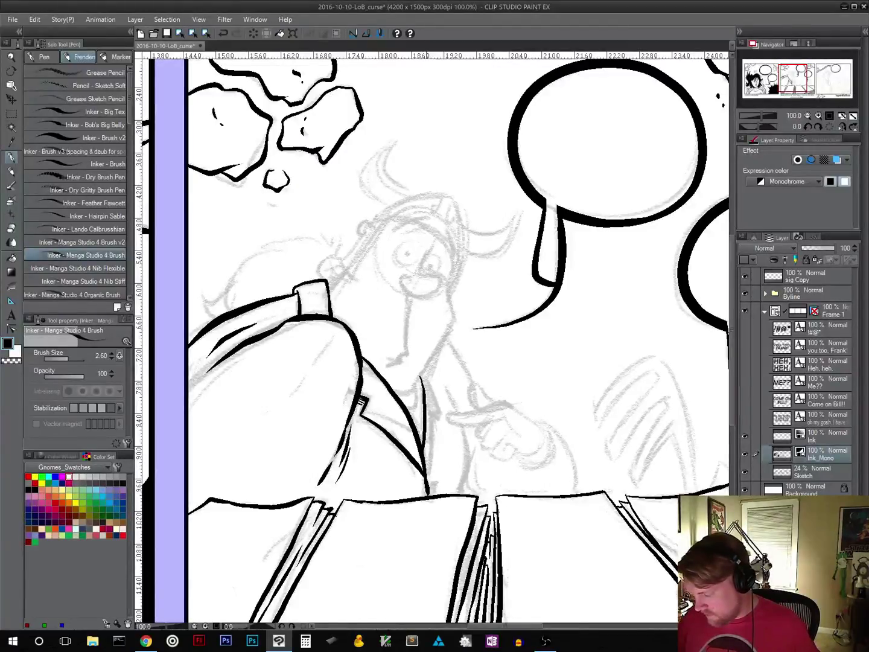
pyautogui.moveTo(422, 370); pyautogui.dragTo(443, 416)
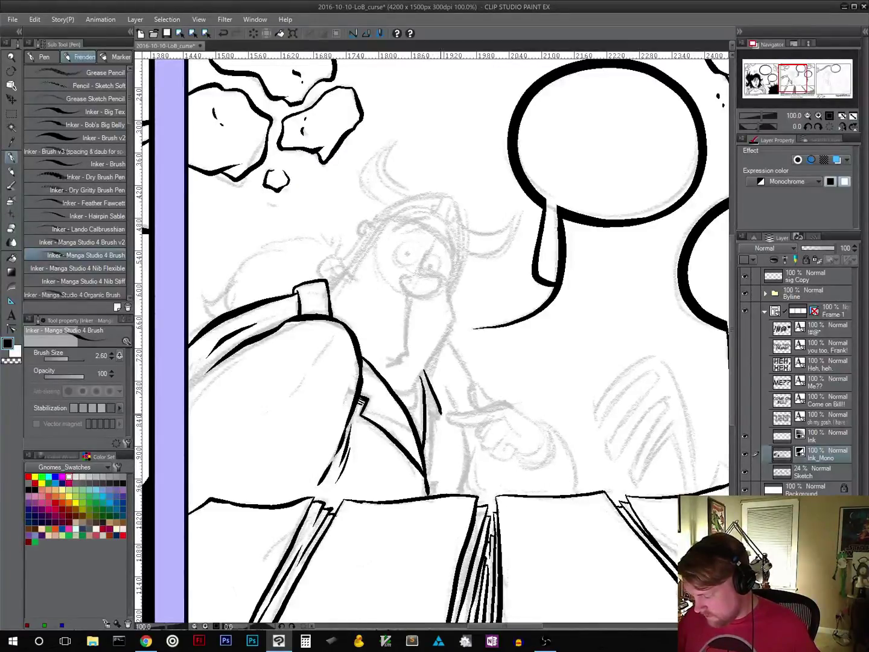
pyautogui.hotkey('ctrl', 'z')
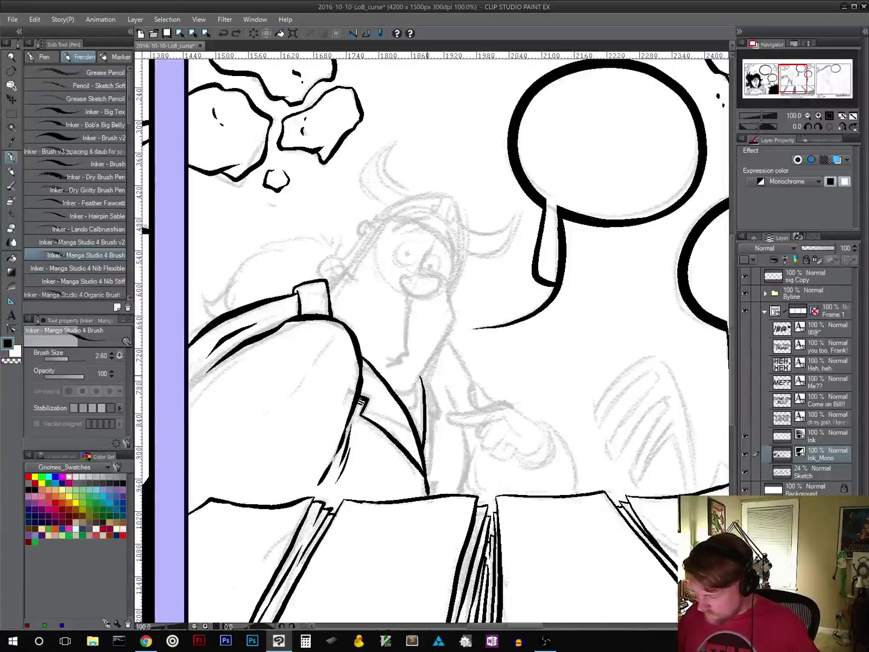
pyautogui.moveTo(423, 370)
pyautogui.mouseDown()
pyautogui.moveTo(440, 413)
pyautogui.moveTo(431, 416)
pyautogui.moveTo(439, 425)
pyautogui.moveTo(428, 478)
pyautogui.mouseUp()
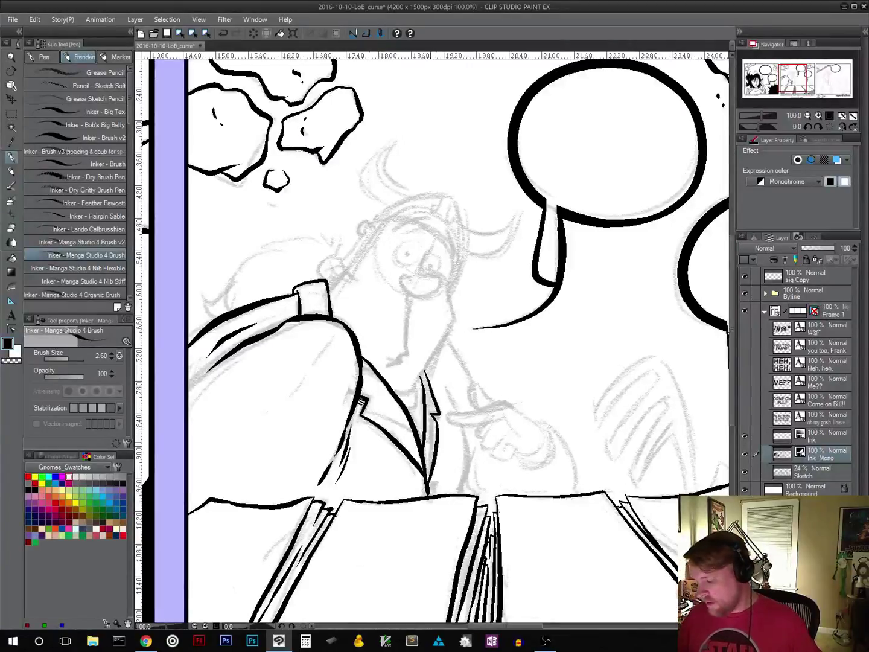
# Step: Rotate the canvas to about -34.2 degrees and ink the small shirt collar between the lapels below the chin, undoing a stray stroke
pyautogui.moveTo(547, 400); pyautogui.dragTo(557, 285)
pyautogui.press('r')
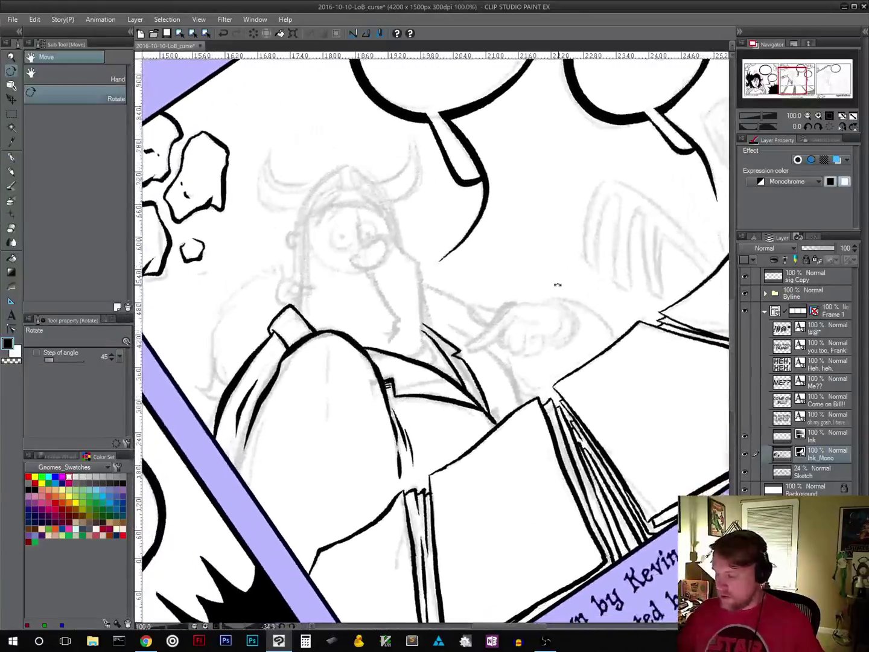
pyautogui.press('p')
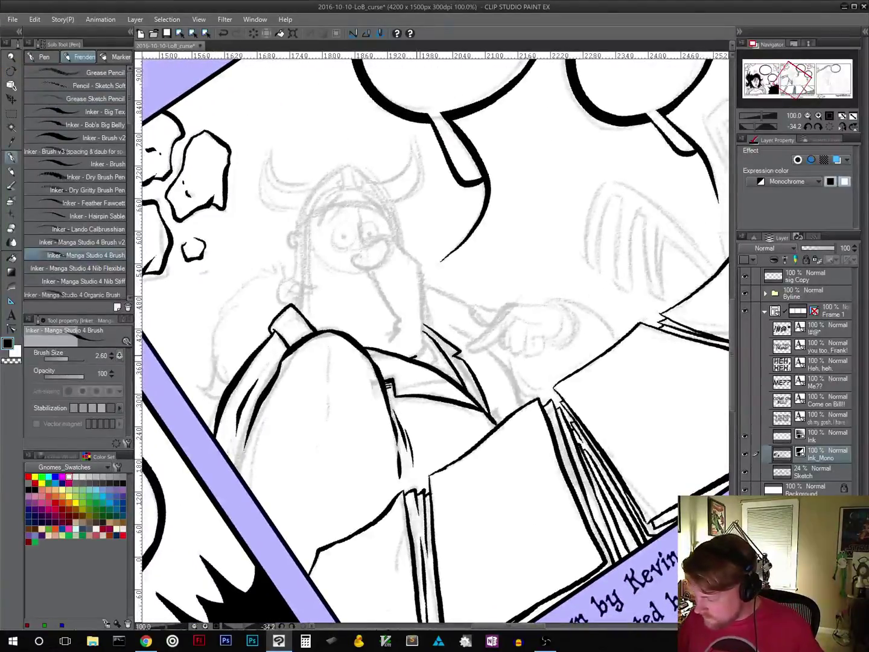
pyautogui.moveTo(426, 338); pyautogui.dragTo(434, 367)
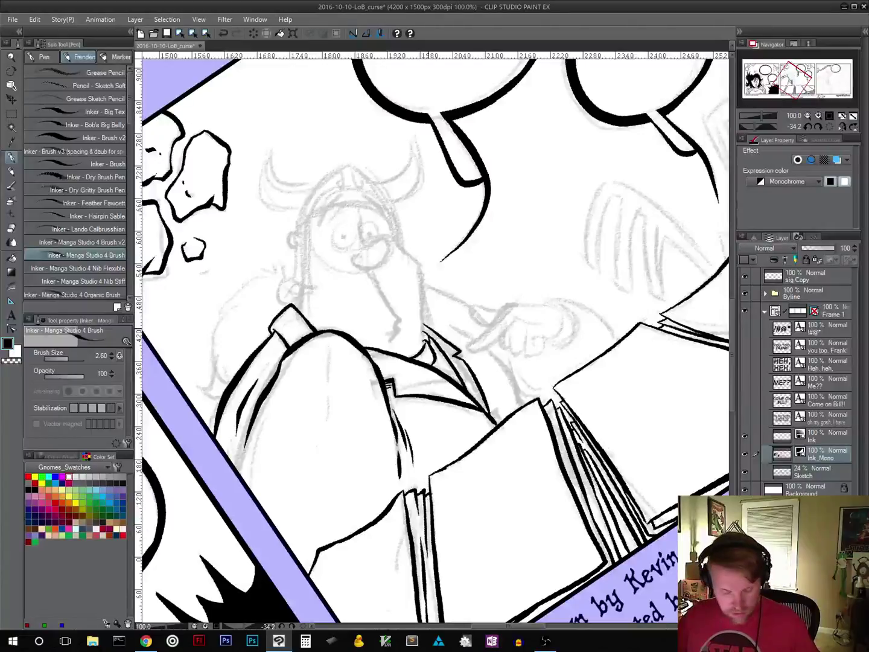
pyautogui.moveTo(436, 329); pyautogui.dragTo(428, 338)
pyautogui.hotkey('ctrl', 'z')
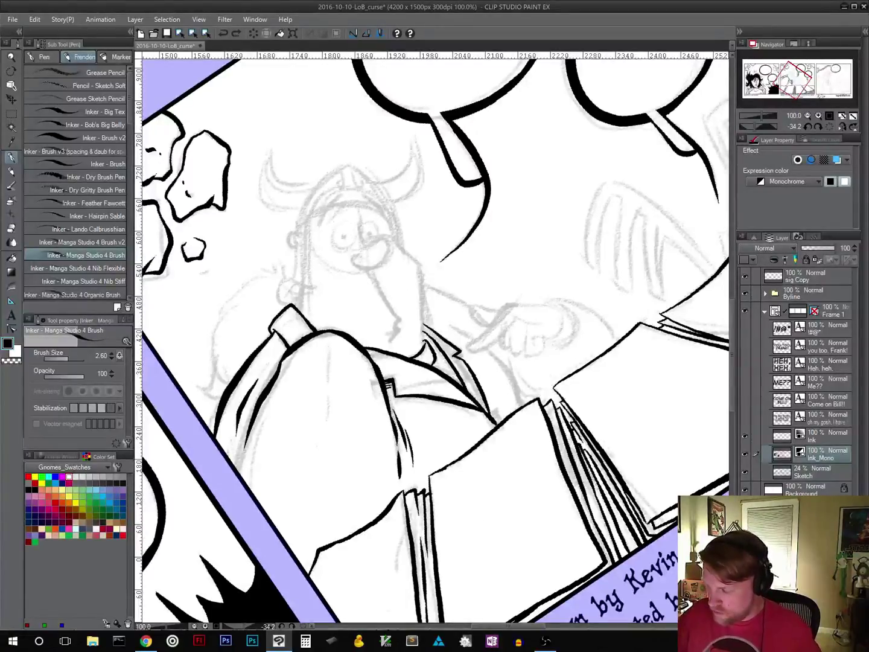
# Step: Ink the helmet's round side rivet, the hanging side flap below it, and the short neck lines under the flap
pyautogui.moveTo(301, 228)
pyautogui.mouseDown()
pyautogui.moveTo(302, 255)
pyautogui.moveTo(289, 242)
pyautogui.moveTo(300, 248)
pyautogui.mouseUp()
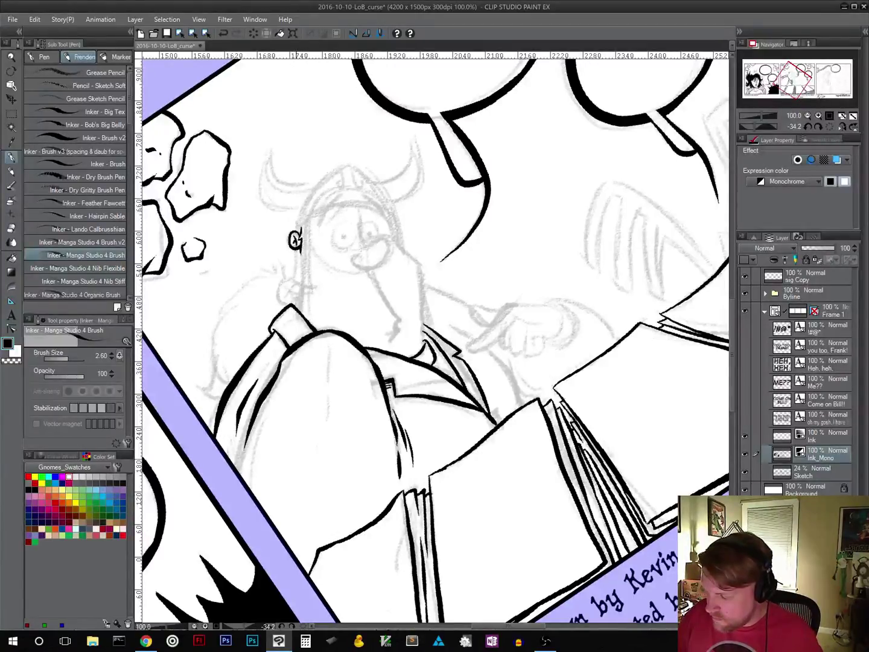
pyautogui.moveTo(296, 250)
pyautogui.mouseDown()
pyautogui.moveTo(295, 272)
pyautogui.moveTo(316, 282)
pyautogui.mouseUp()
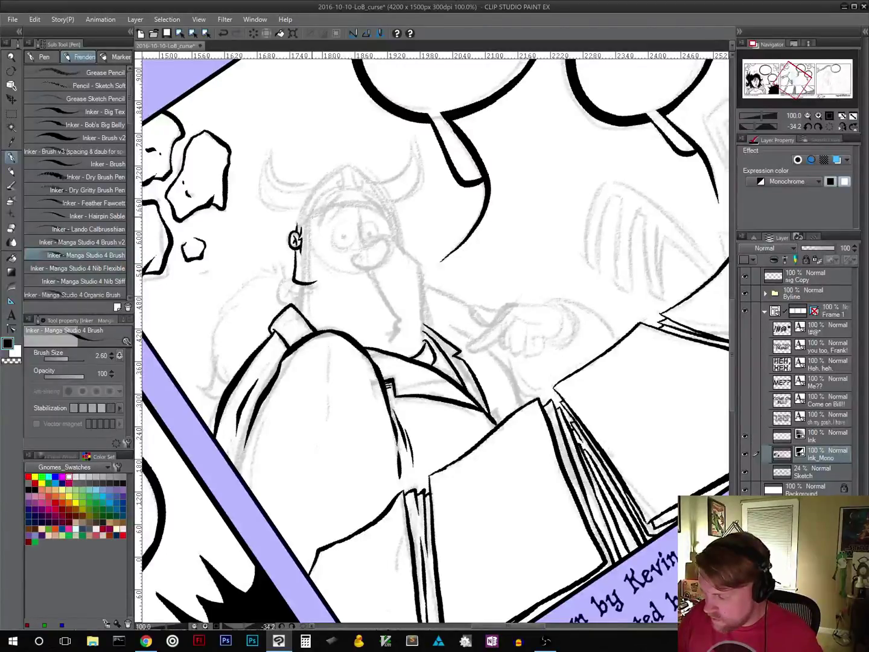
pyautogui.moveTo(312, 216); pyautogui.dragTo(316, 276)
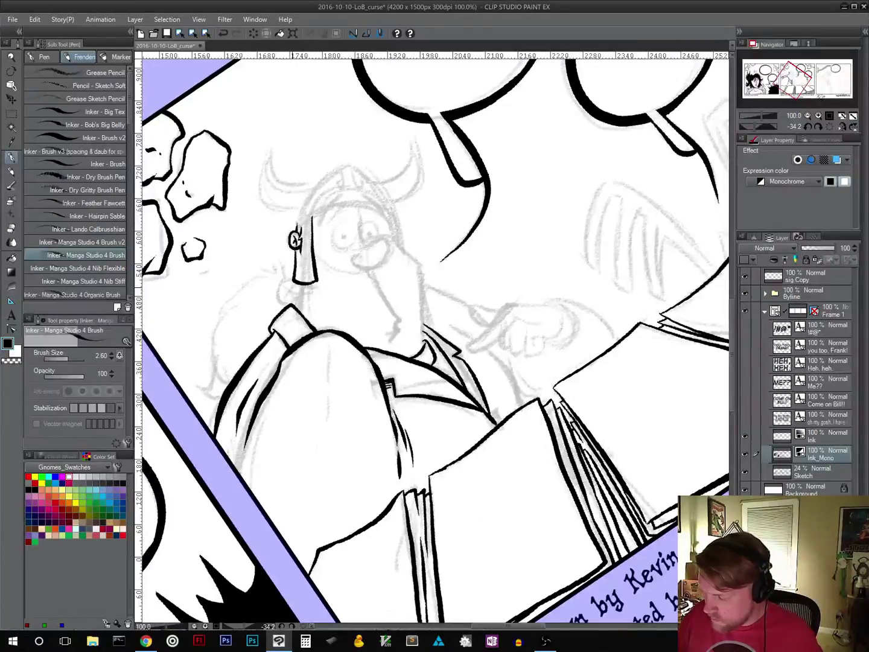
pyautogui.moveTo(292, 290)
pyautogui.mouseDown()
pyautogui.moveTo(317, 294)
pyautogui.moveTo(301, 302)
pyautogui.mouseUp()
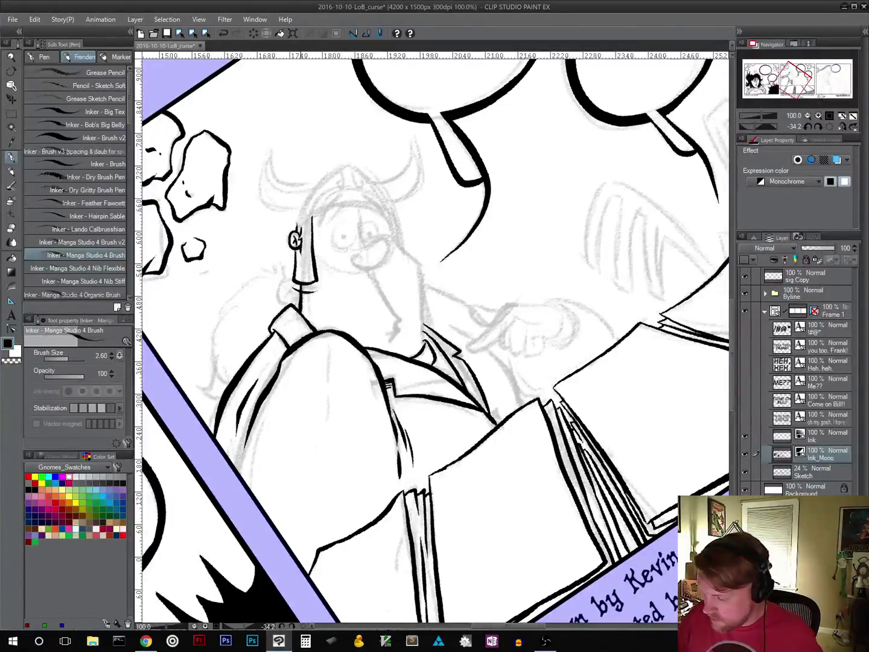
# Step: Ink the ponytail's tie, the tufts above it, and the outer hair contour curving down to its pointed tip
pyautogui.moveTo(415, 404)
pyautogui.mouseDown()
pyautogui.moveTo(431, 441)
pyautogui.moveTo(422, 464)
pyautogui.mouseUp()
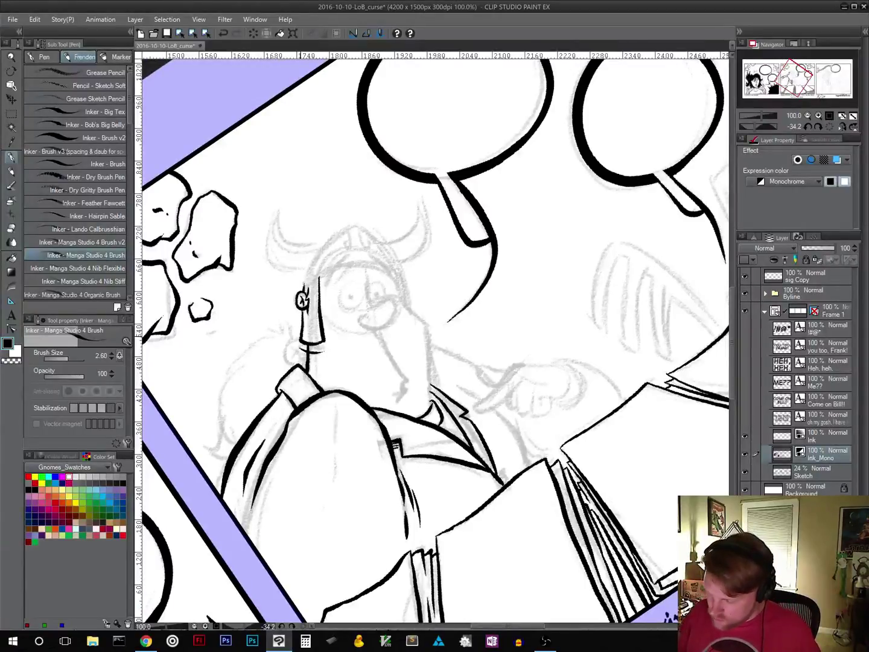
pyautogui.moveTo(286, 341)
pyautogui.mouseDown()
pyautogui.moveTo(301, 339)
pyautogui.moveTo(284, 361)
pyautogui.moveTo(303, 362)
pyautogui.moveTo(293, 366)
pyautogui.moveTo(292, 331)
pyautogui.mouseUp()
pyautogui.moveTo(298, 329)
pyautogui.mouseDown()
pyautogui.moveTo(263, 331)
pyautogui.moveTo(224, 379)
pyautogui.moveTo(212, 451)
pyautogui.mouseUp()
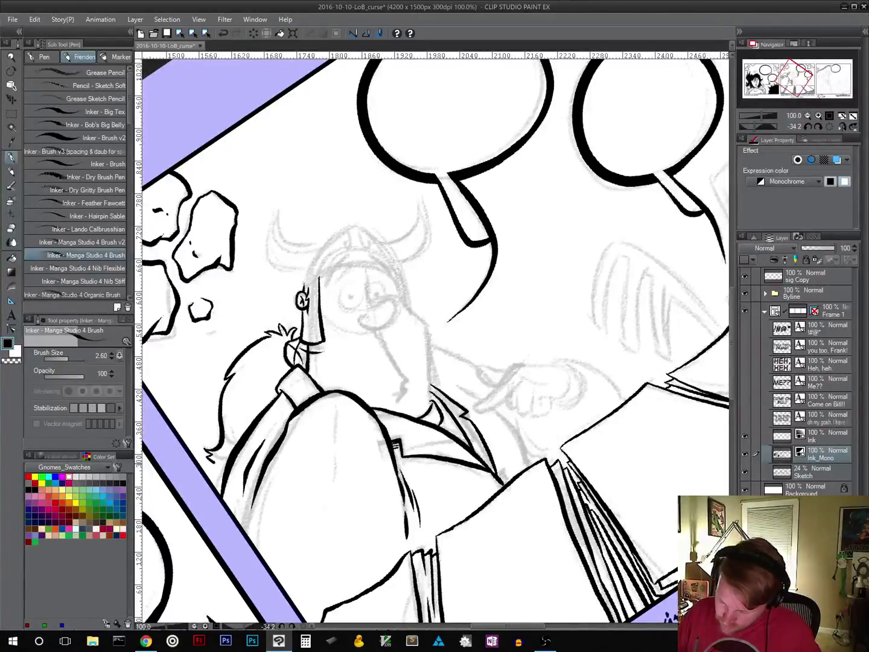
# Step: Ink the fine hair strands inside the ponytail, undoing the first attempts and redrawing them as thinner strokes
pyautogui.moveTo(285, 343)
pyautogui.mouseDown()
pyautogui.moveTo(259, 360)
pyautogui.moveTo(270, 355)
pyautogui.moveTo(236, 421)
pyautogui.mouseUp()
pyautogui.moveTo(239, 416); pyautogui.dragTo(235, 434)
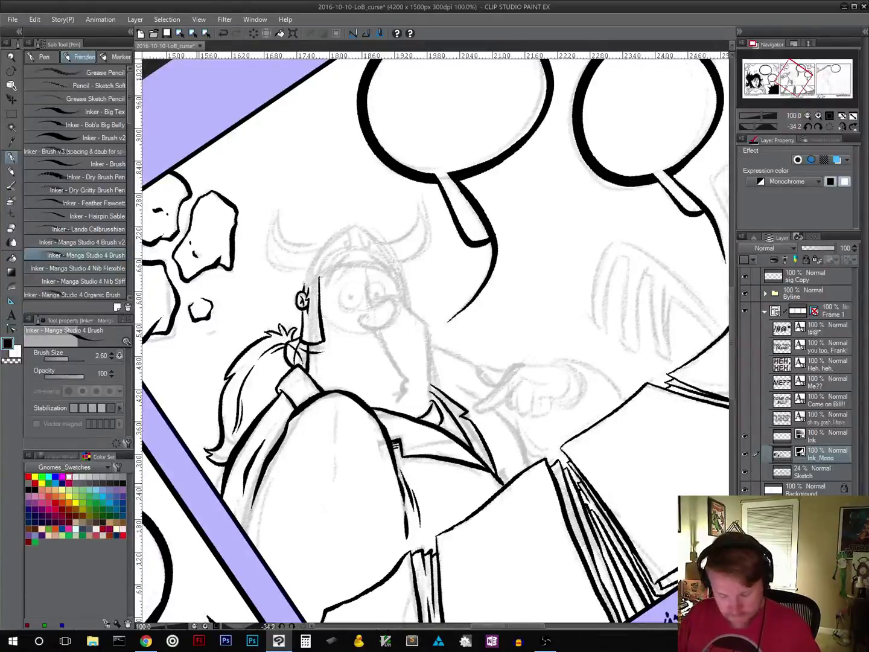
pyautogui.hotkey('ctrl', 'z')
pyautogui.hotkey('ctrl', 'z')
pyautogui.hotkey('ctrl', 'z')
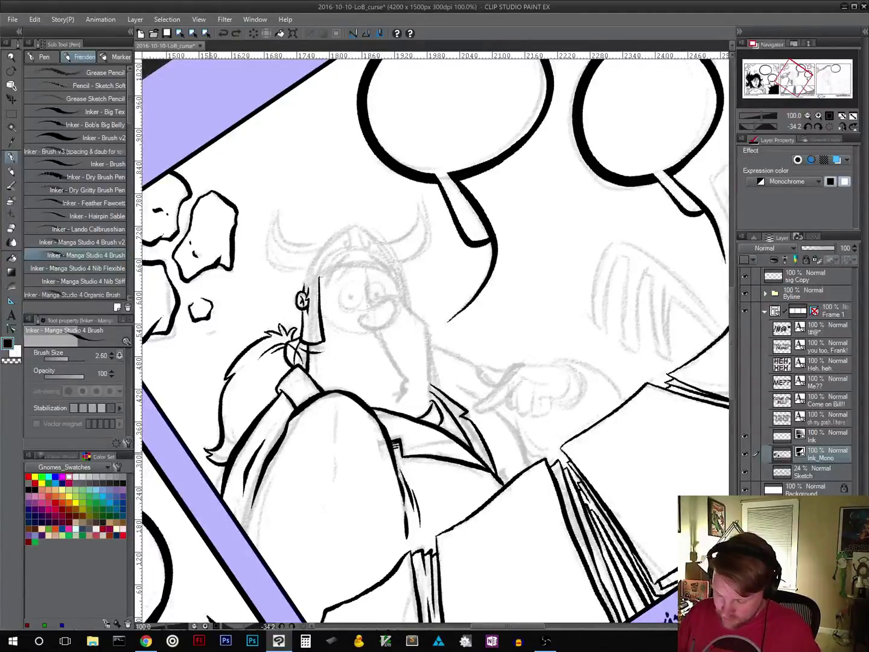
pyautogui.moveTo(218, 454); pyautogui.dragTo(251, 380)
pyautogui.hotkey('ctrl', 'z')
pyautogui.moveTo(222, 450); pyautogui.dragTo(252, 374)
pyautogui.moveTo(251, 375); pyautogui.dragTo(266, 364)
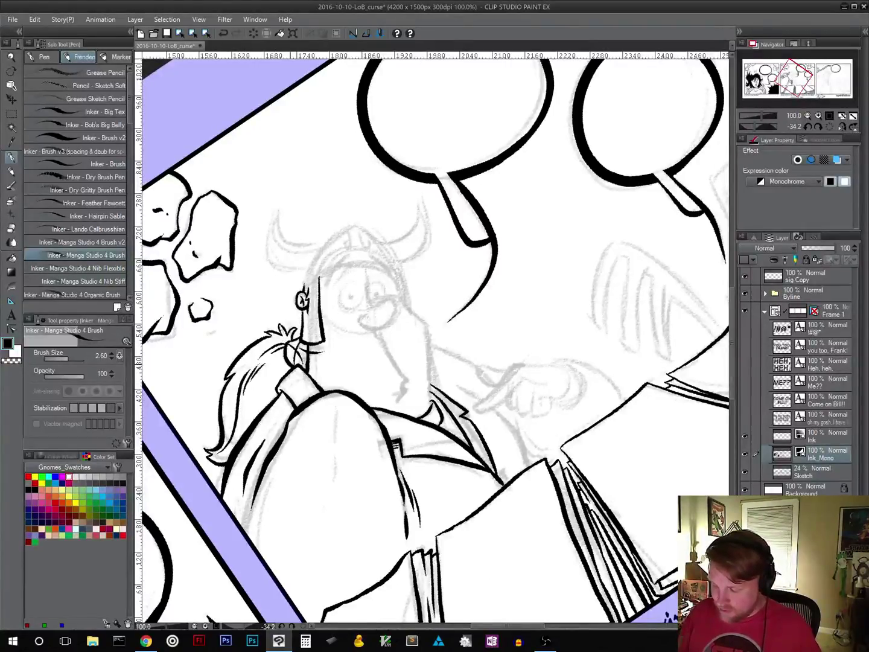
# Step: Ink the far side of the character's face from helmet to chin, plus the helmet's narrow far side edge
pyautogui.moveTo(415, 475); pyautogui.dragTo(403, 382)
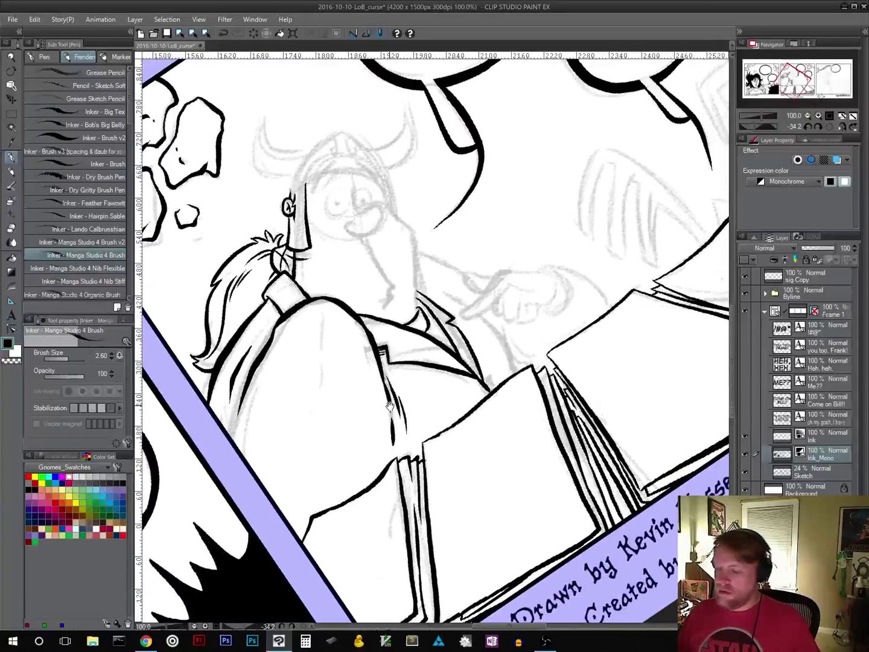
pyautogui.moveTo(489, 343); pyautogui.dragTo(447, 389)
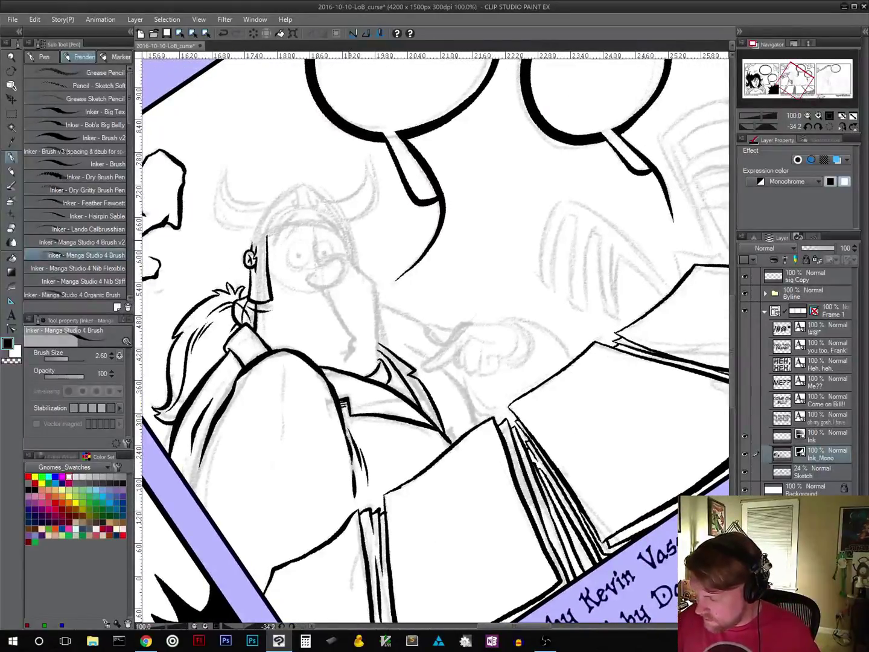
pyautogui.moveTo(348, 240)
pyautogui.mouseDown()
pyautogui.moveTo(375, 299)
pyautogui.moveTo(383, 359)
pyautogui.mouseUp()
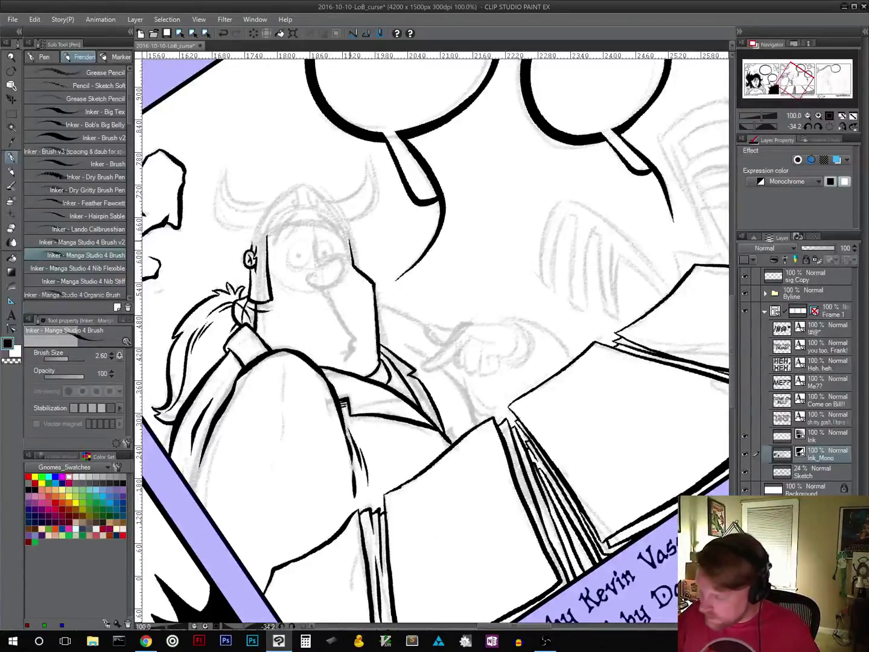
pyautogui.moveTo(356, 251); pyautogui.dragTo(359, 269)
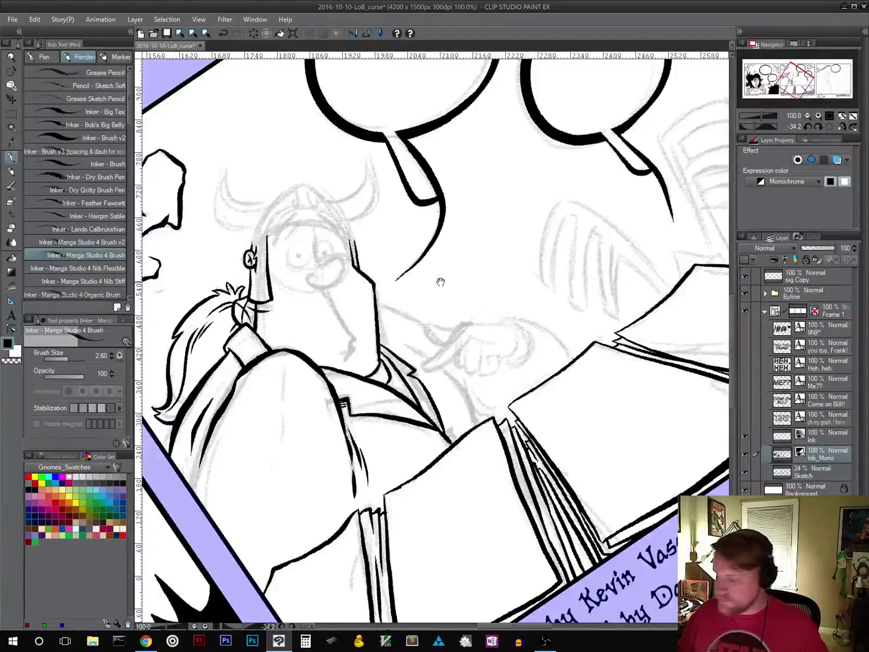
# Step: Ink the curved helmet brim across the forehead at canvas rotations of about -65.3 and -94.1 degrees, redoing the second half once
pyautogui.moveTo(440, 282)
pyautogui.mouseDown()
pyautogui.moveTo(456, 326)
pyautogui.moveTo(494, 298)
pyautogui.moveTo(465, 274)
pyautogui.mouseUp()
pyautogui.hotkey('shift', 'space')
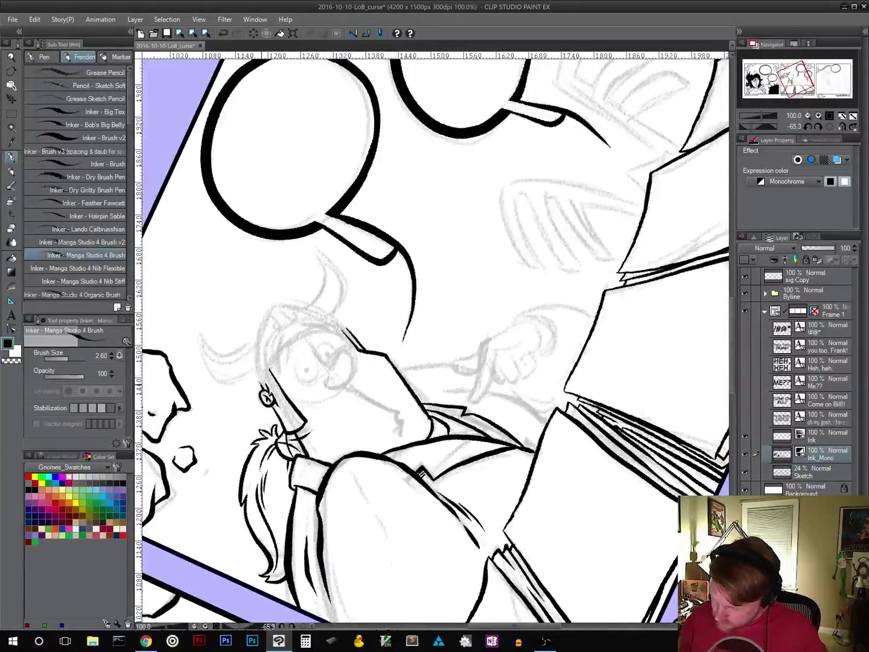
pyautogui.moveTo(263, 384); pyautogui.dragTo(304, 335)
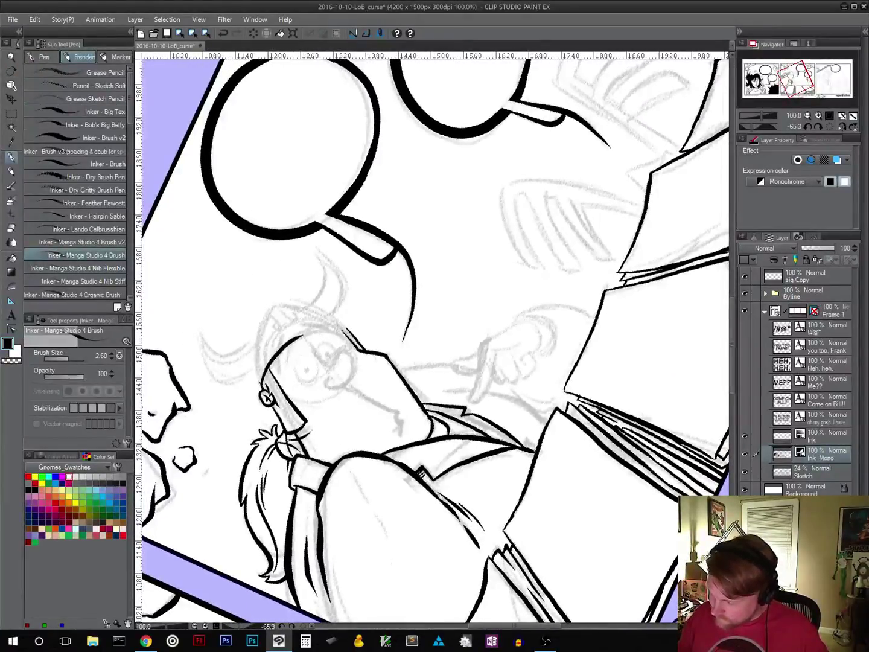
pyautogui.moveTo(471, 328)
pyautogui.mouseDown()
pyautogui.moveTo(543, 271)
pyautogui.moveTo(535, 254)
pyautogui.moveTo(482, 217)
pyautogui.mouseUp()
pyautogui.hotkey('shift', 'space')
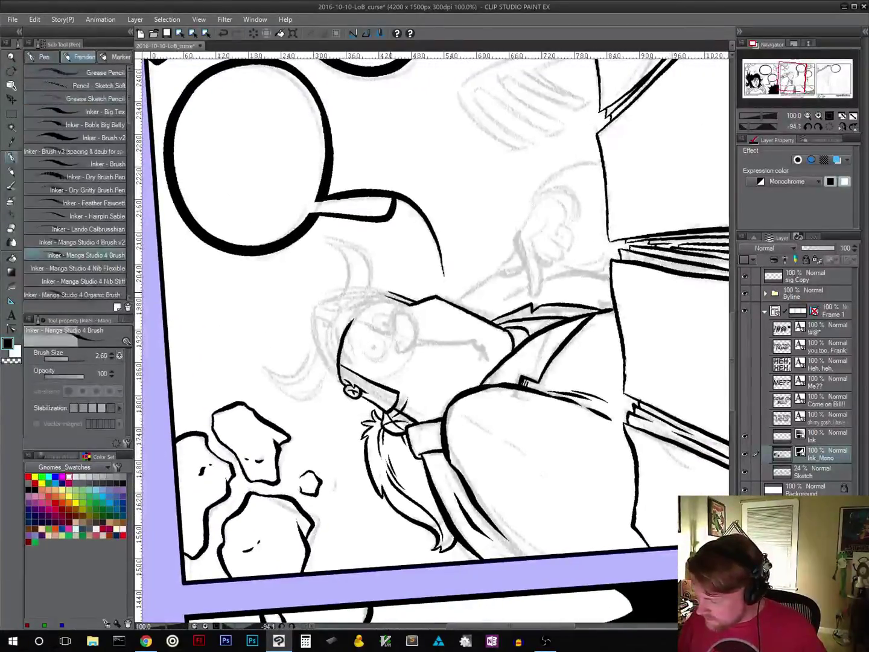
pyautogui.moveTo(385, 296); pyautogui.dragTo(344, 327)
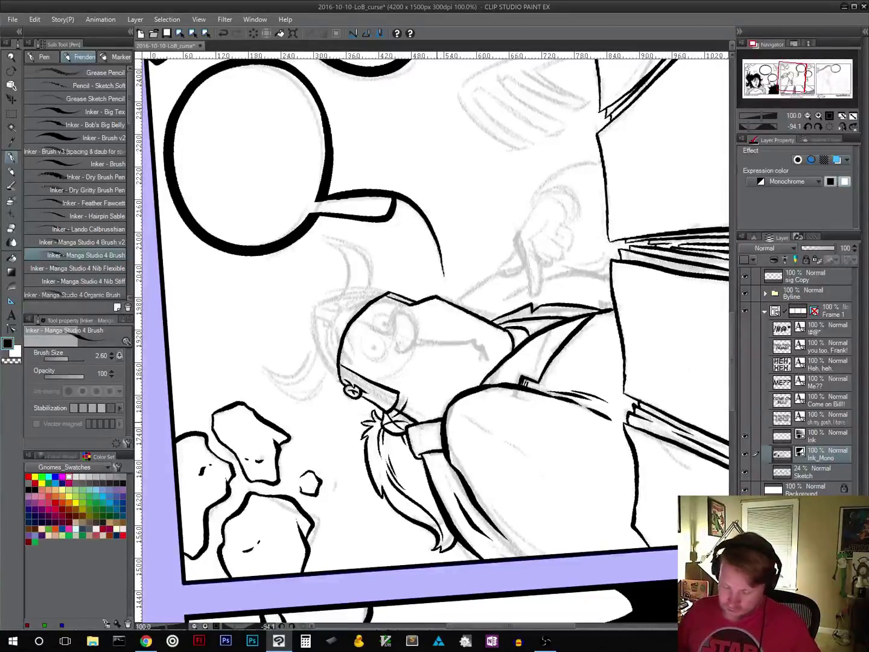
pyautogui.hotkey('ctrl', 'z')
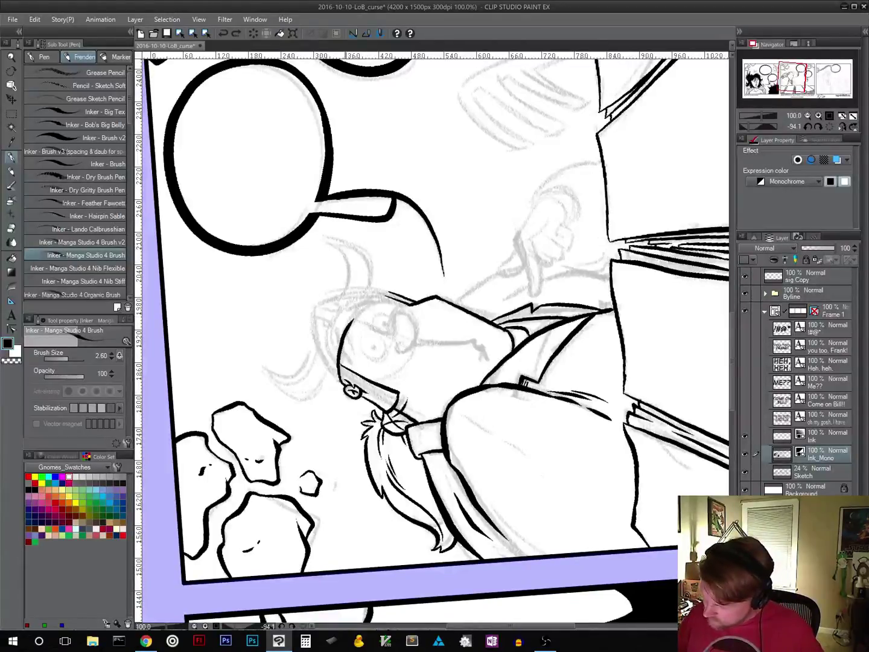
pyautogui.moveTo(347, 324); pyautogui.dragTo(388, 292)
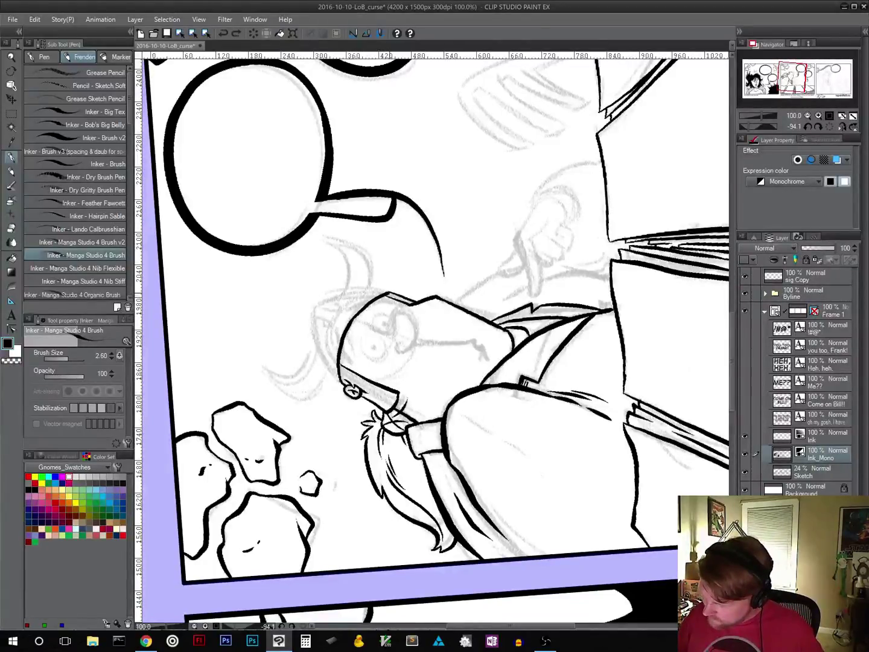
# Step: Rotate the canvas to about -37.7 degrees and ink the helmet's domed top from the near side over to the far brim
pyautogui.moveTo(497, 416); pyautogui.dragTo(462, 450)
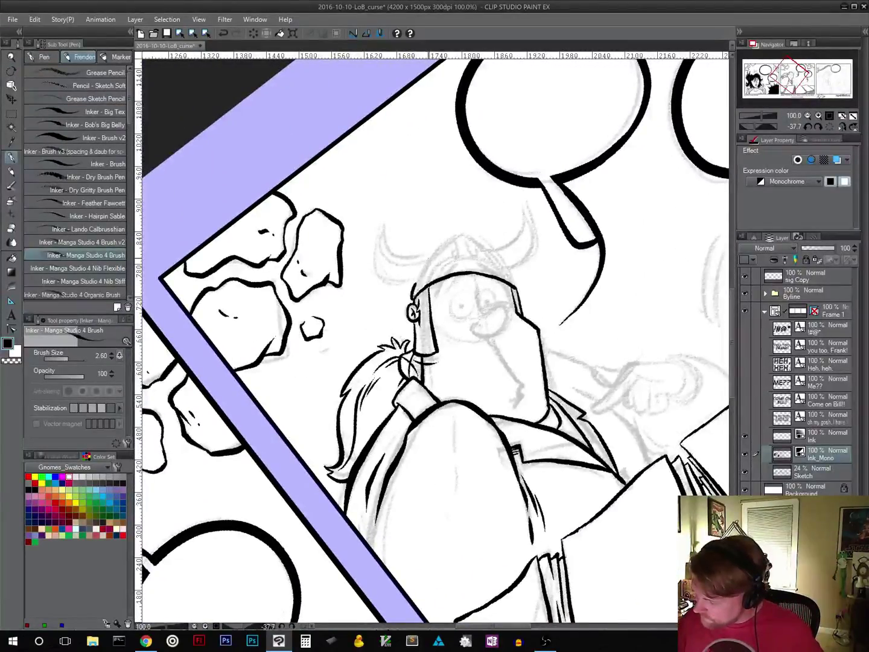
pyautogui.moveTo(427, 261); pyautogui.dragTo(459, 233)
pyautogui.moveTo(439, 428); pyautogui.dragTo(301, 439)
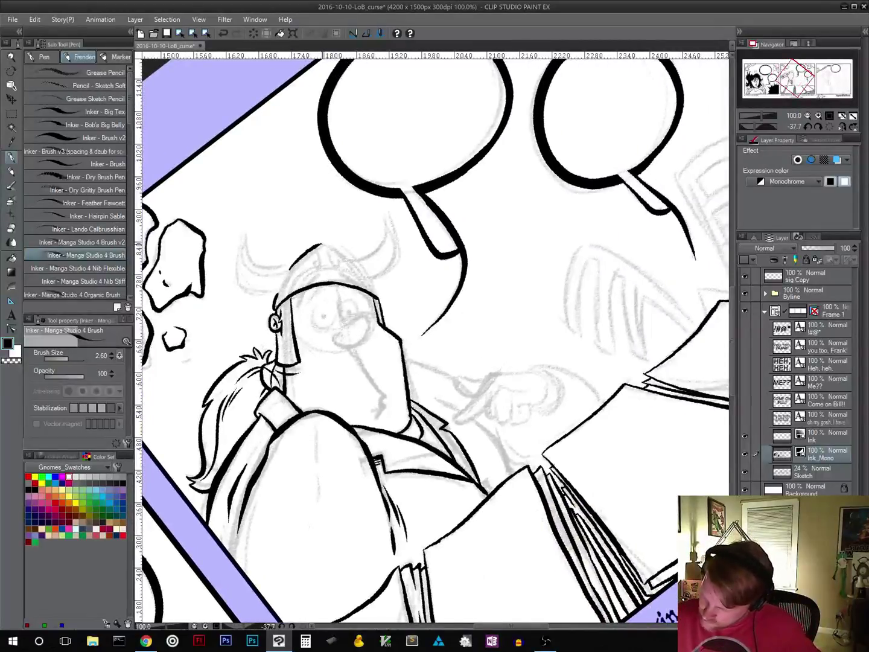
pyautogui.moveTo(331, 245); pyautogui.dragTo(384, 302)
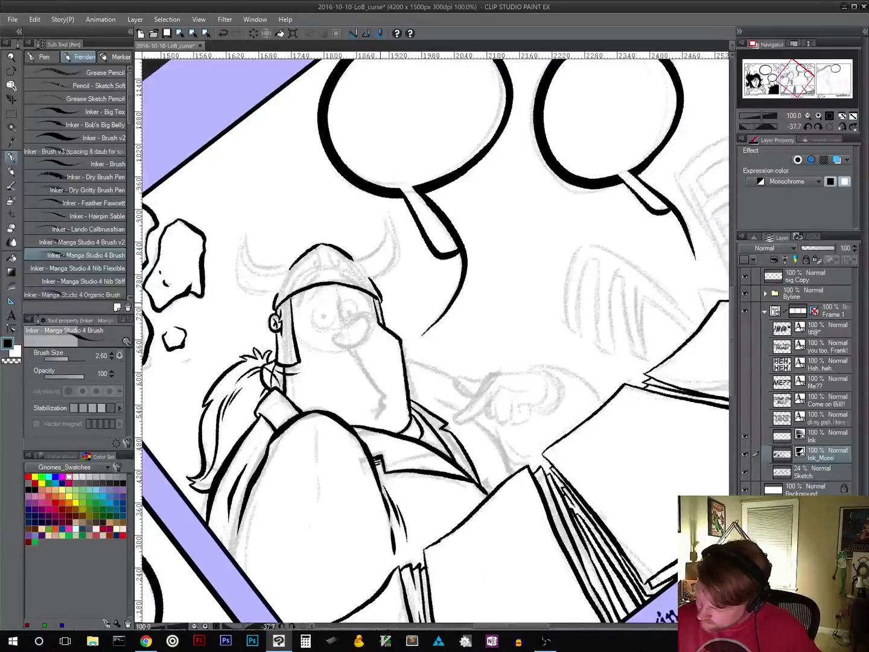
pyautogui.moveTo(440, 376); pyautogui.dragTo(532, 337)
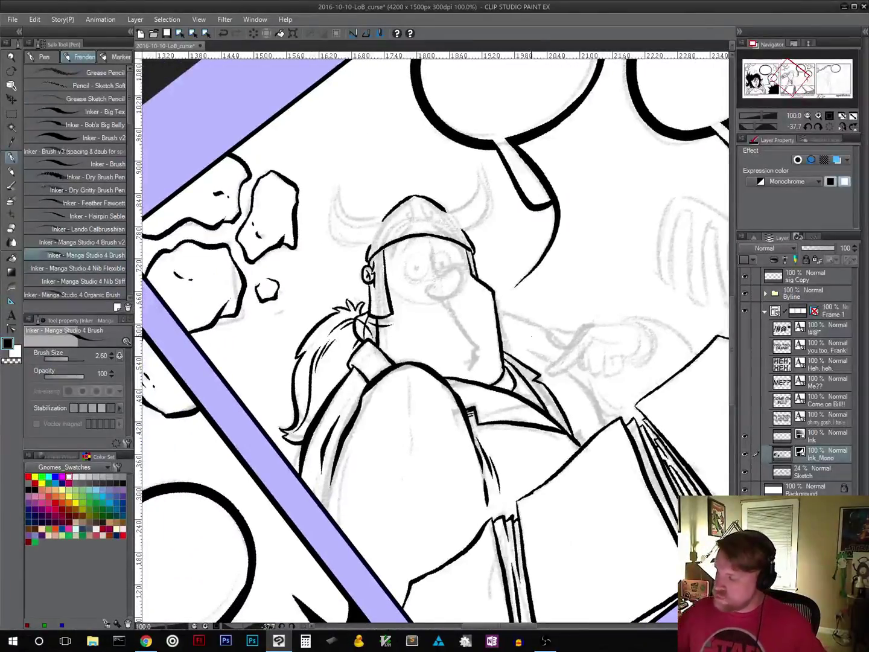
pyautogui.moveTo(480, 306); pyautogui.dragTo(403, 339)
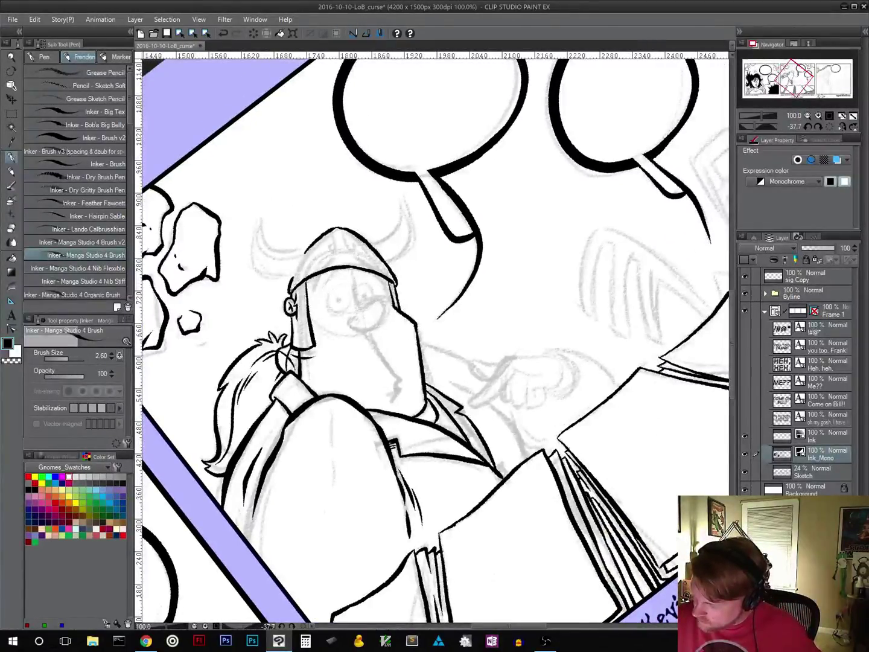
# Step: Ink both helmet horns with dark shading along their undersides, rotating the canvas to about -67.7 degrees for the near horn
pyautogui.moveTo(454, 348); pyautogui.dragTo(501, 426)
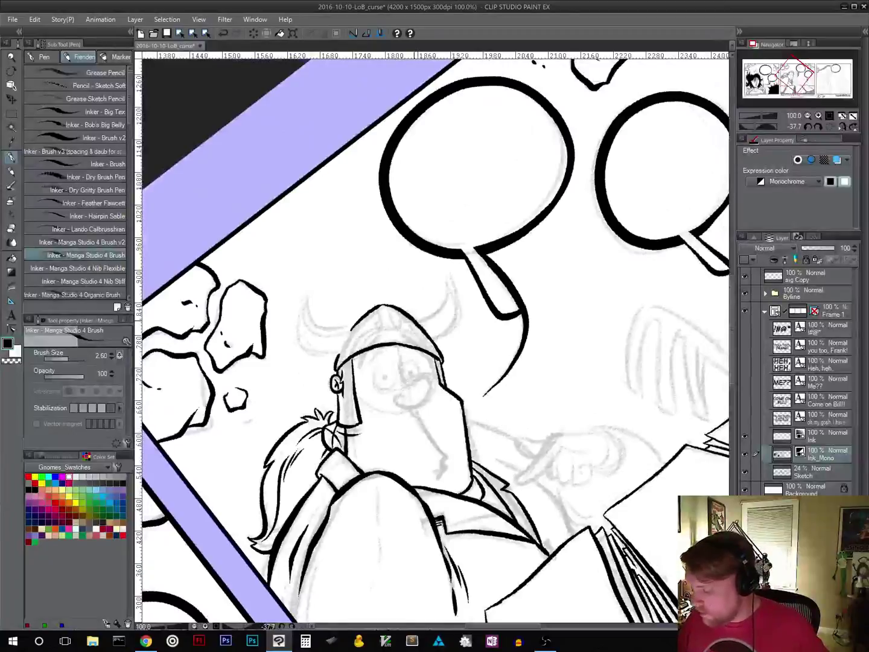
pyautogui.moveTo(414, 320)
pyautogui.mouseDown()
pyautogui.moveTo(438, 314)
pyautogui.moveTo(449, 294)
pyautogui.moveTo(459, 326)
pyautogui.moveTo(433, 340)
pyautogui.moveTo(451, 323)
pyautogui.mouseUp()
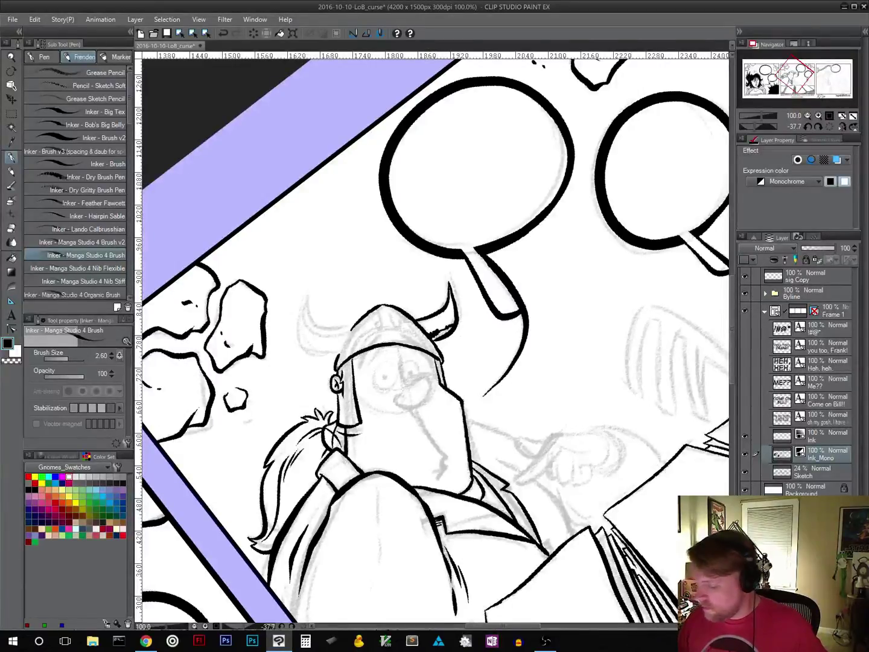
pyautogui.moveTo(528, 410); pyautogui.dragTo(578, 378)
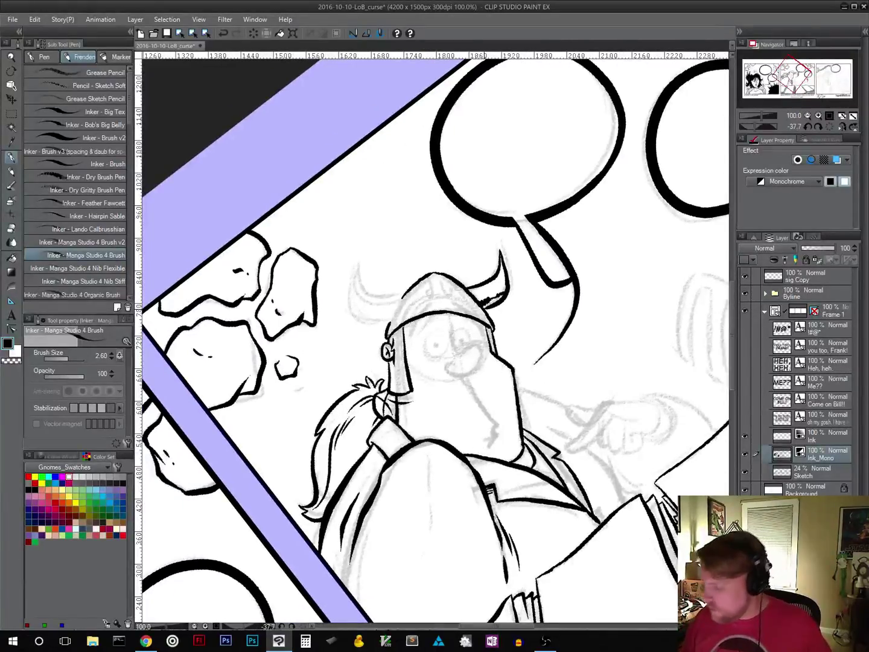
pyautogui.moveTo(548, 375); pyautogui.dragTo(501, 310)
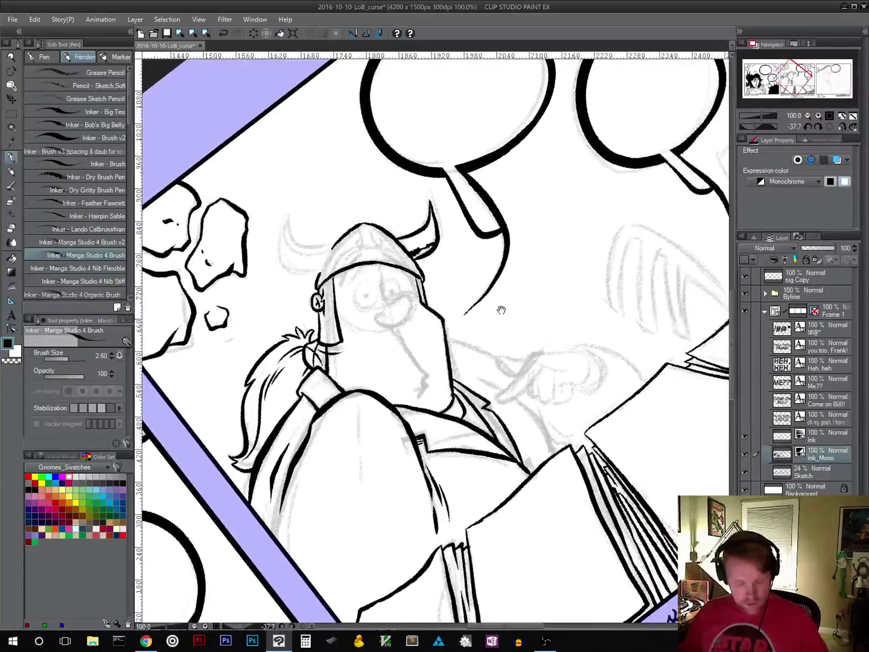
pyautogui.moveTo(552, 376); pyautogui.dragTo(552, 315)
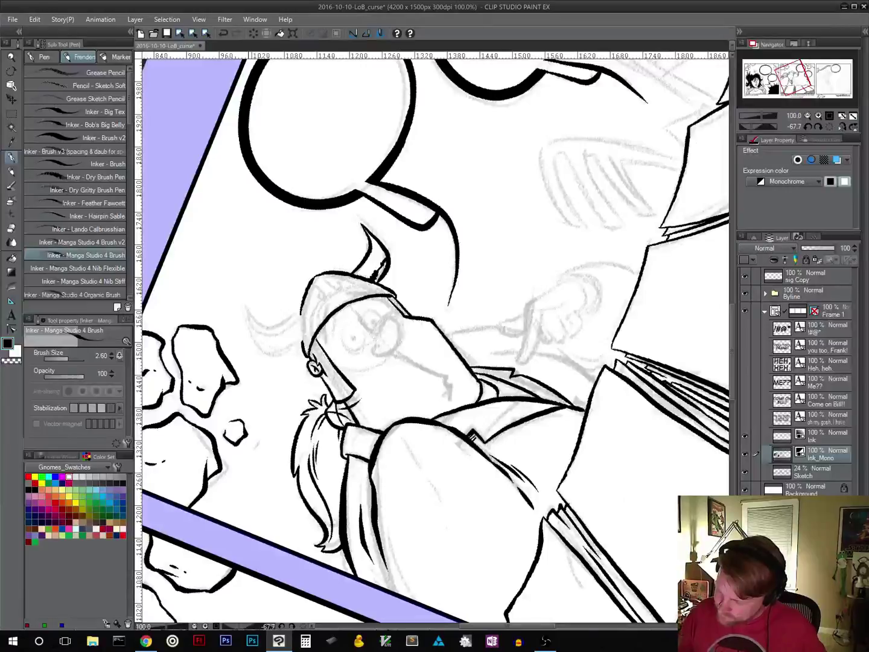
pyautogui.moveTo(248, 306)
pyautogui.mouseDown()
pyautogui.moveTo(276, 329)
pyautogui.moveTo(303, 314)
pyautogui.mouseUp()
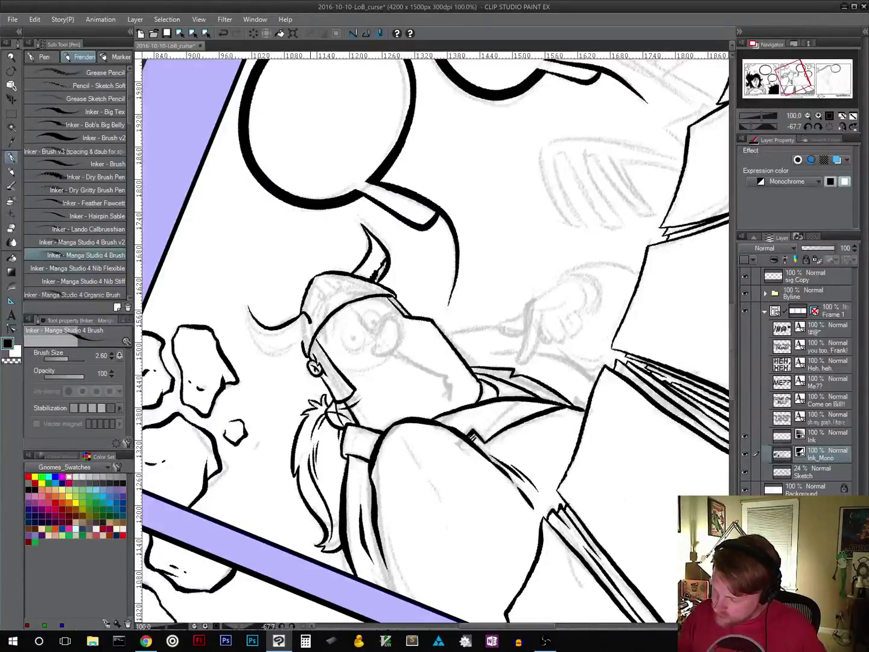
pyautogui.moveTo(247, 307)
pyautogui.mouseDown()
pyautogui.moveTo(268, 345)
pyautogui.moveTo(306, 330)
pyautogui.mouseUp()
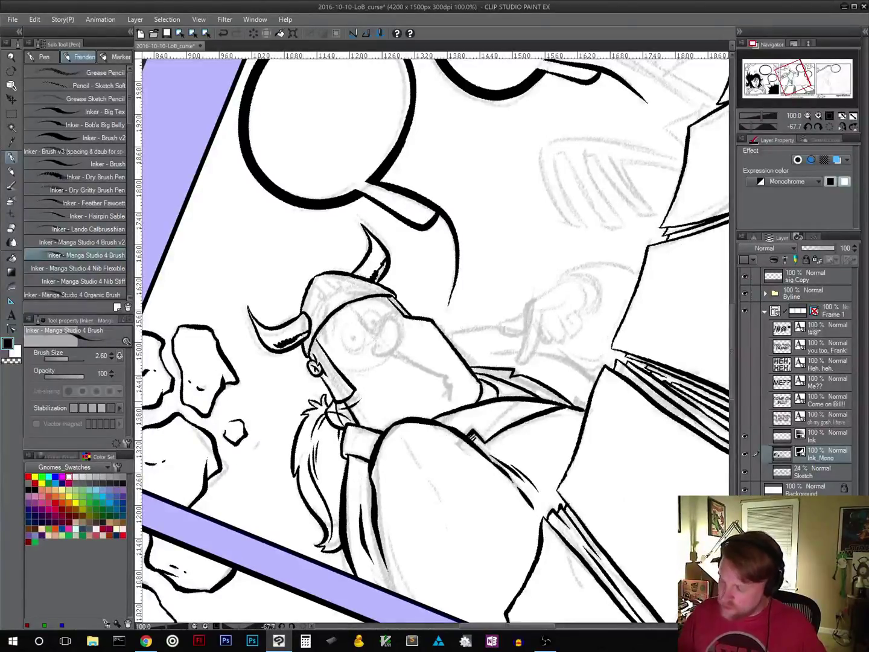
# Step: Rotate the canvas to about -148.6 degrees and ink the central ridge with its curled ornaments on the helmet's dome
pyautogui.moveTo(437, 397); pyautogui.dragTo(462, 347)
pyautogui.moveTo(459, 438); pyautogui.dragTo(420, 477)
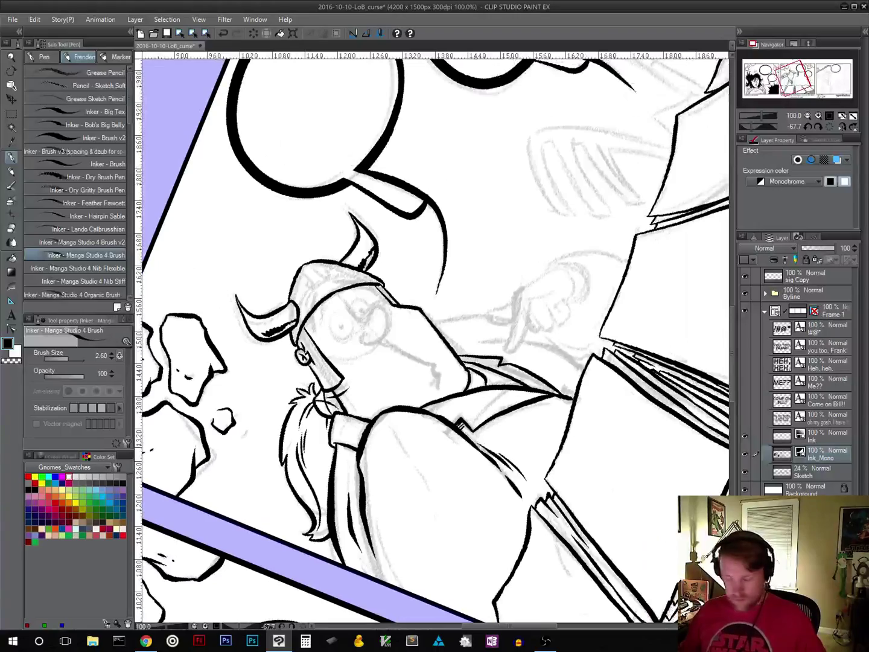
pyautogui.moveTo(507, 441); pyautogui.dragTo(546, 288)
pyautogui.moveTo(457, 402); pyautogui.dragTo(432, 294)
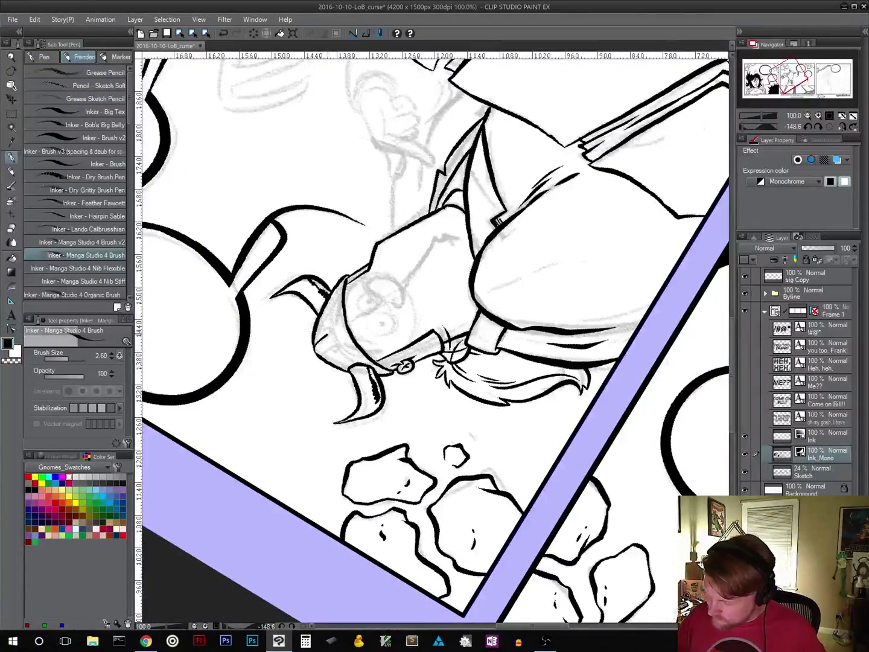
pyautogui.moveTo(332, 330)
pyautogui.mouseDown()
pyautogui.moveTo(320, 334)
pyautogui.moveTo(322, 356)
pyautogui.mouseUp()
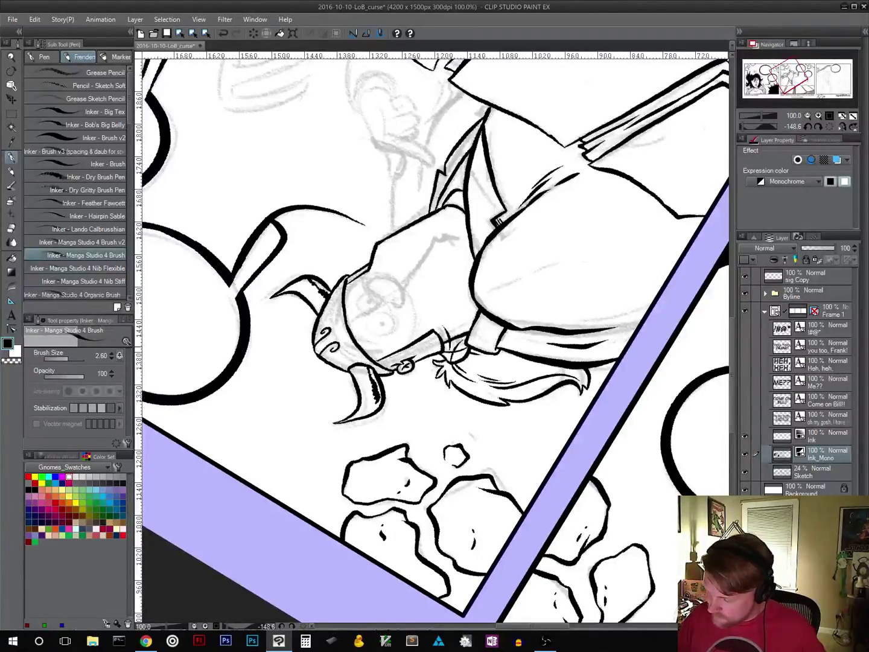
# Step: Rotate the canvas to about -82 degrees, undo the extra curls on the helmet and ink small round rivets along its brim
pyautogui.press('r')
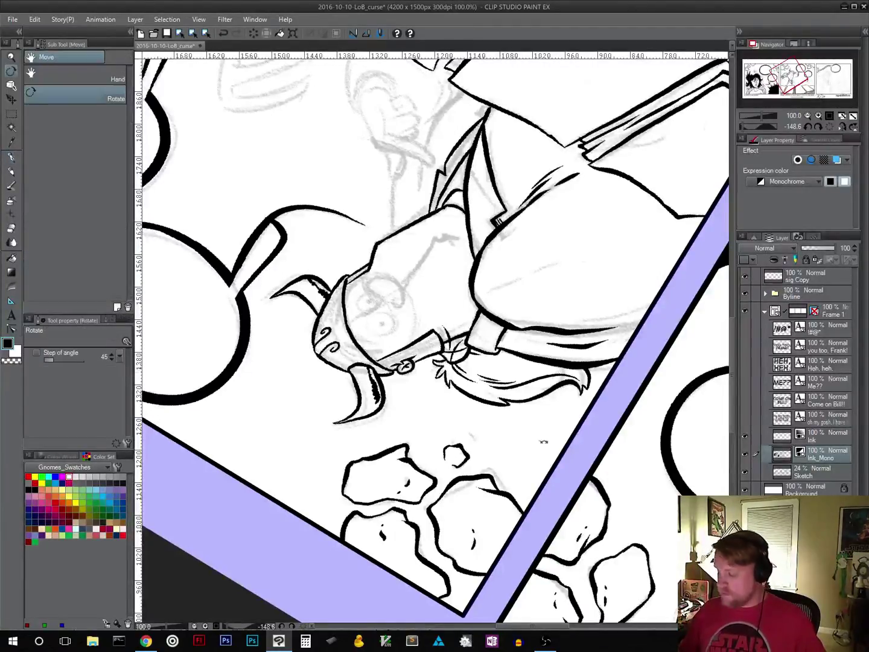
pyautogui.moveTo(543, 442); pyautogui.dragTo(308, 418)
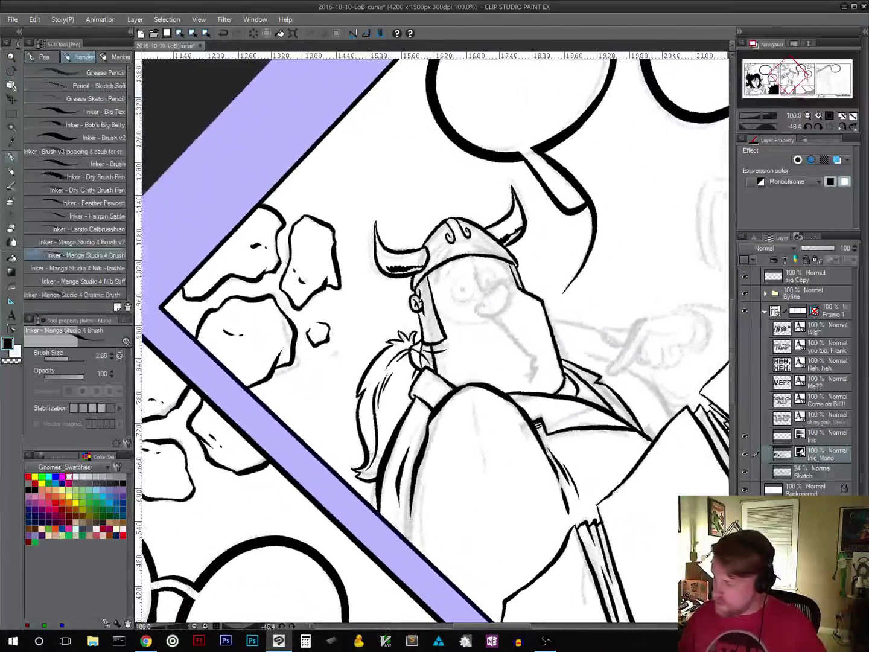
pyautogui.press('space')
pyautogui.moveTo(570, 297); pyautogui.dragTo(425, 364)
pyautogui.press('r')
pyautogui.moveTo(528, 387); pyautogui.dragTo(530, 326)
pyautogui.press('p')
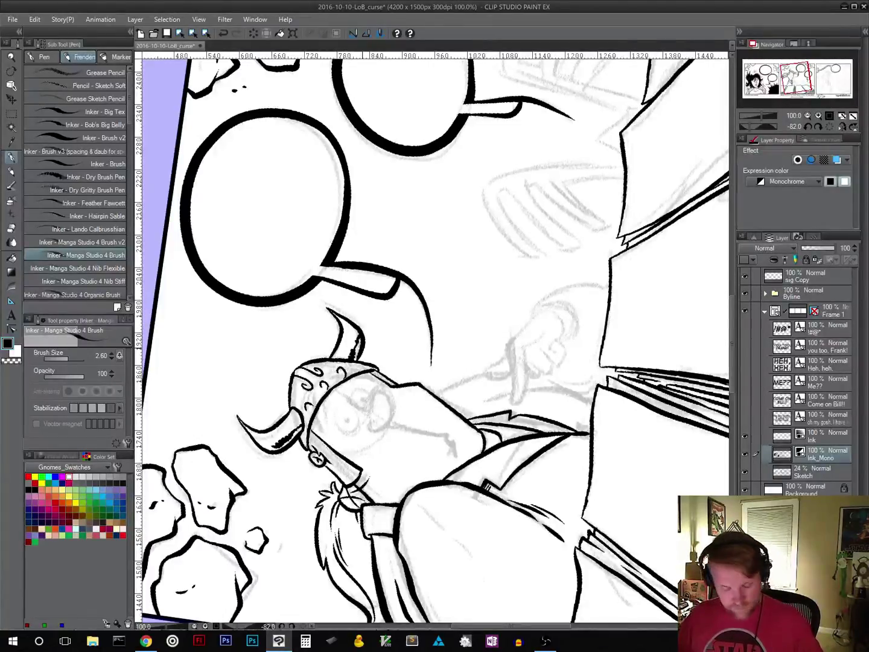
pyautogui.hotkey('ctrl', 'z')
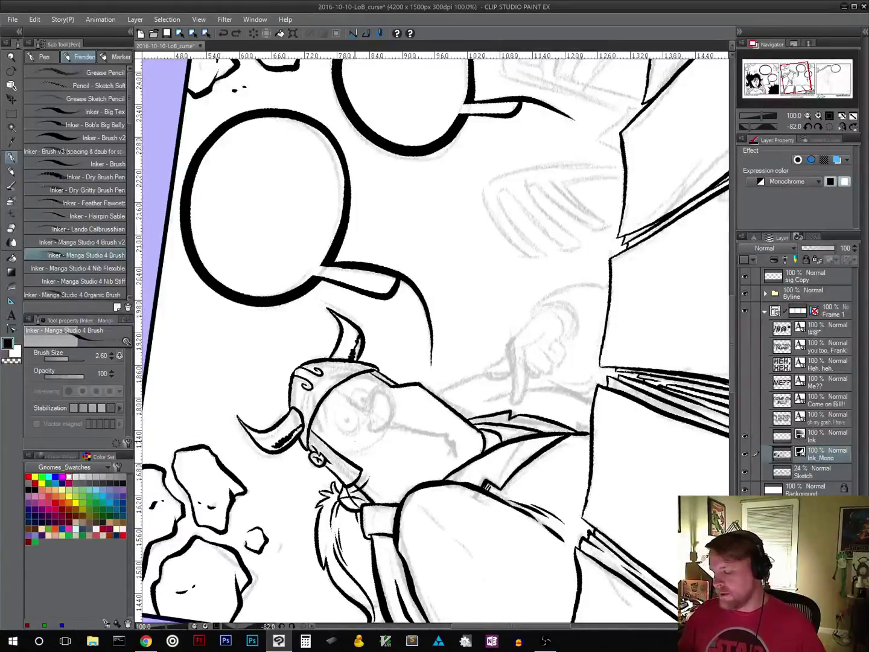
pyautogui.moveTo(399, 448); pyautogui.dragTo(425, 279)
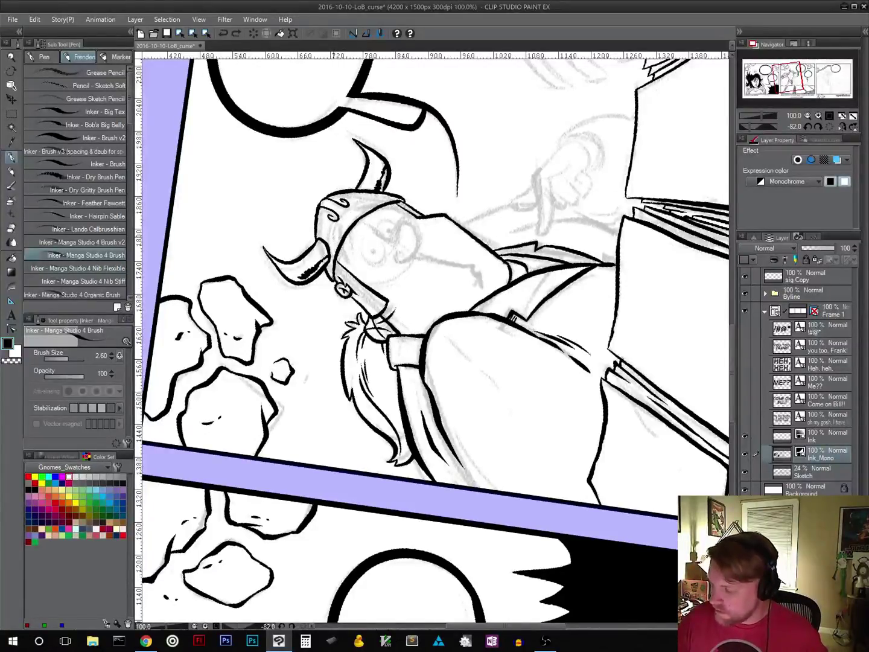
pyautogui.moveTo(332, 235)
pyautogui.mouseDown()
pyautogui.moveTo(329, 240)
pyautogui.moveTo(373, 199)
pyautogui.moveTo(398, 194)
pyautogui.mouseUp()
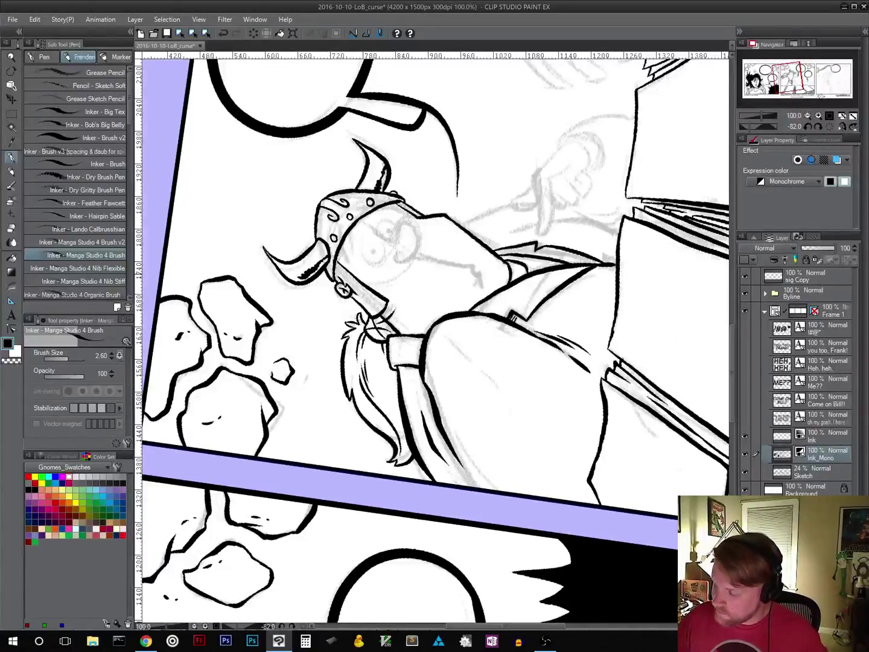
pyautogui.moveTo(327, 274); pyautogui.dragTo(331, 281)
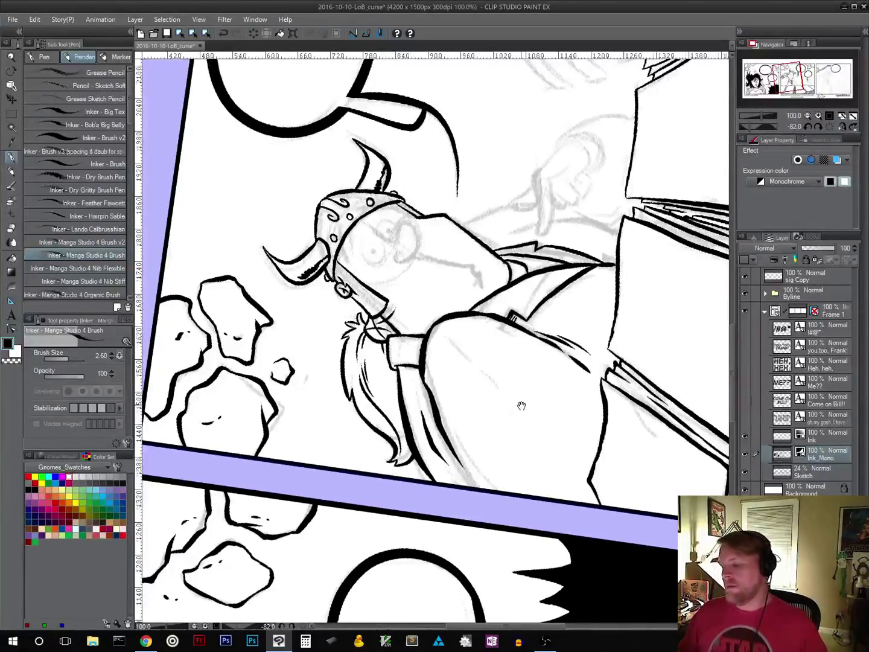
# Step: Rotate the canvas to about -32.2 degrees and ink both tapered eyebrows and the nose bridge line below the helmet brim
pyautogui.moveTo(519, 404); pyautogui.dragTo(377, 453)
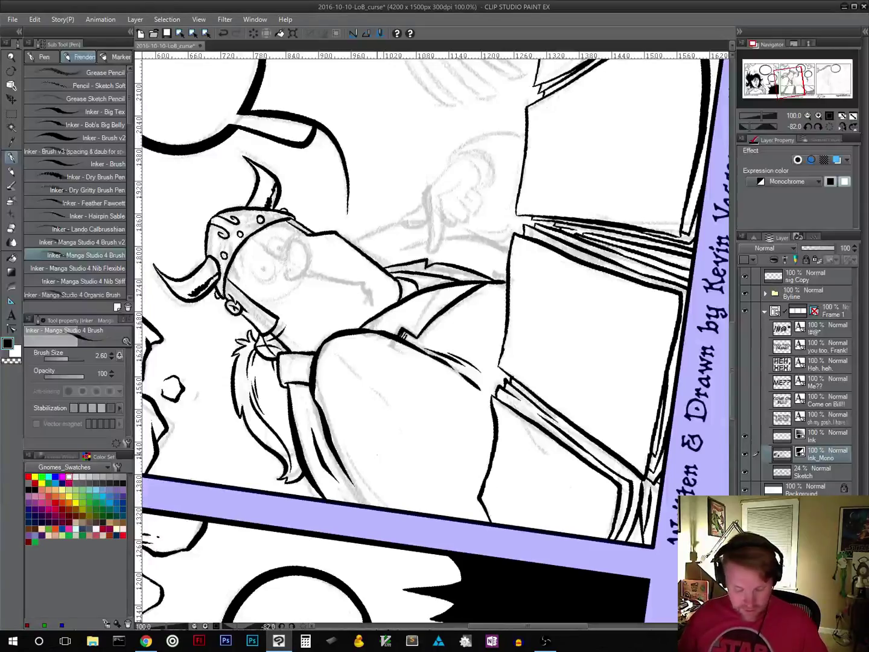
pyautogui.moveTo(557, 345); pyautogui.dragTo(471, 467)
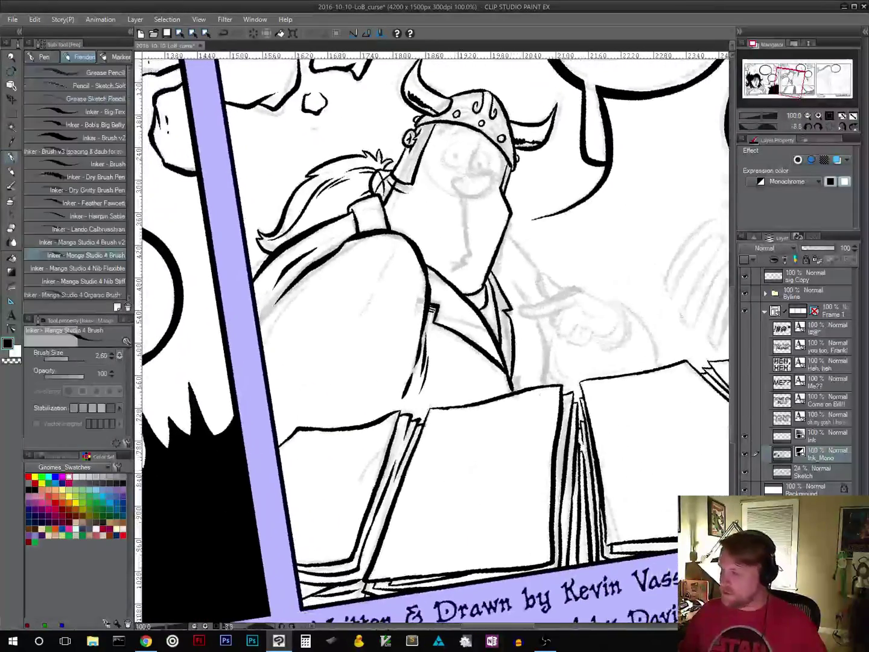
pyautogui.moveTo(548, 393); pyautogui.dragTo(442, 508)
pyautogui.moveTo(484, 475); pyautogui.dragTo(514, 424)
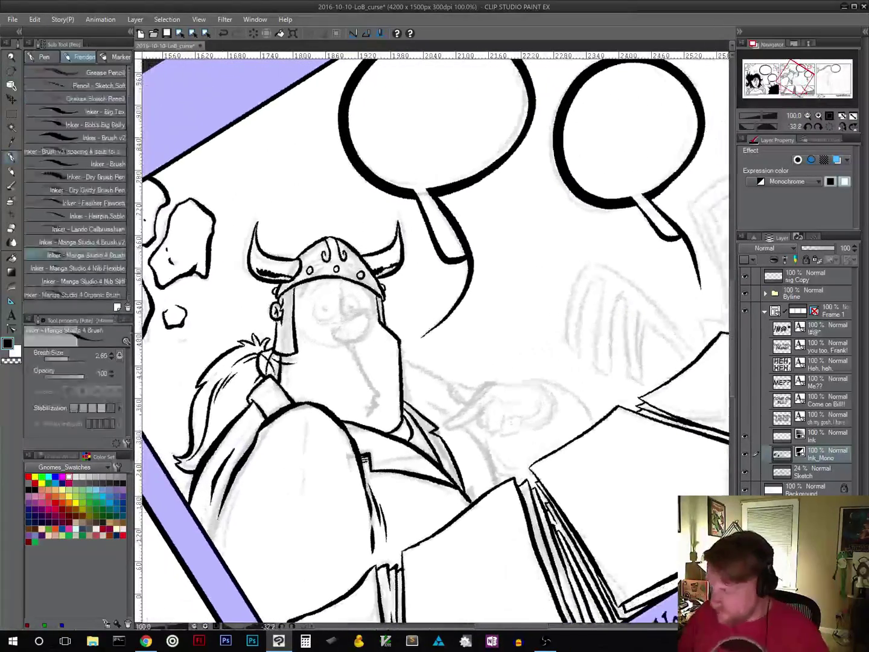
pyautogui.moveTo(328, 268); pyautogui.dragTo(305, 299)
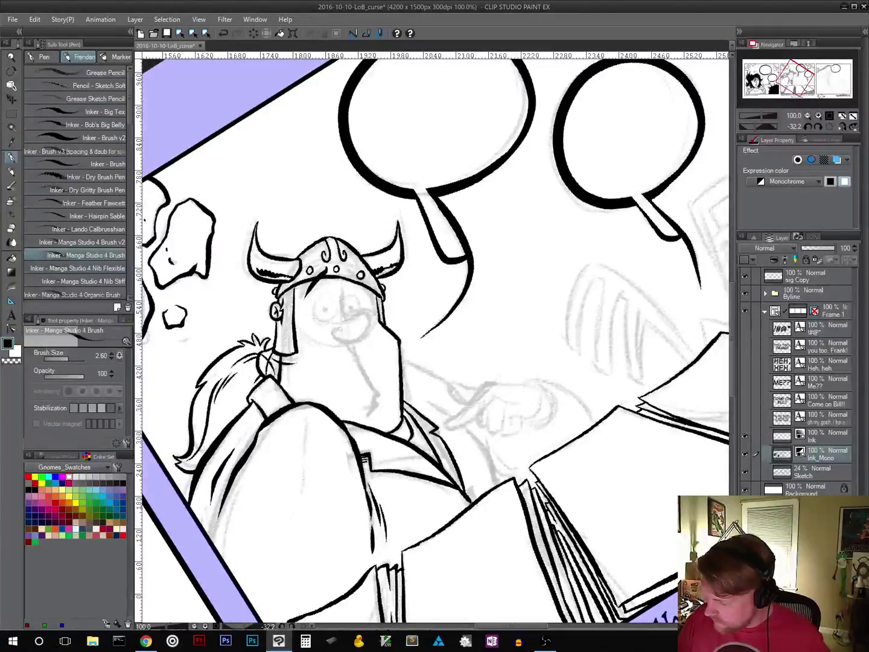
pyautogui.moveTo(346, 269); pyautogui.dragTo(367, 302)
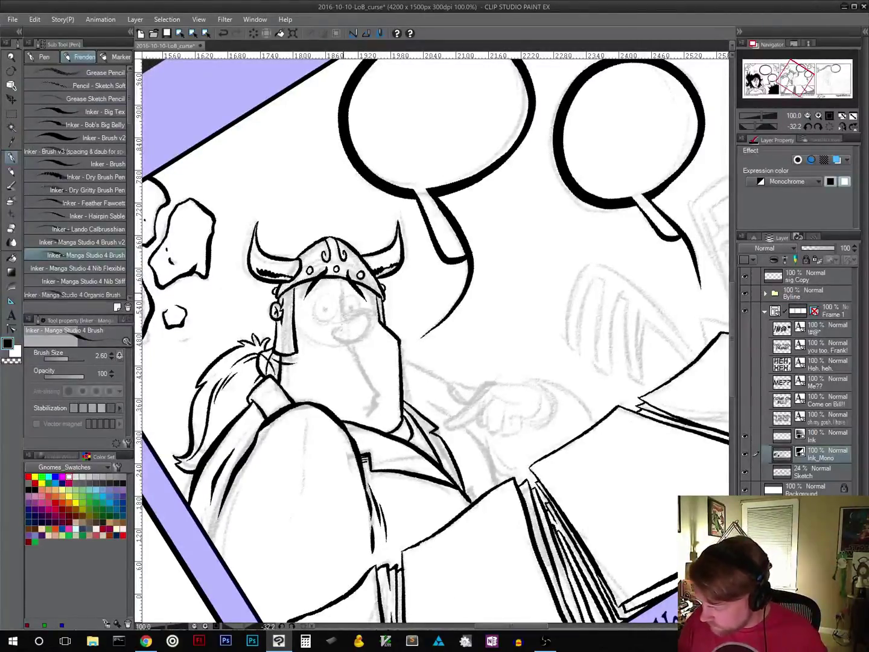
pyautogui.moveTo(343, 293); pyautogui.dragTo(346, 320)
# Step: Rotate the canvas to about -48.7 degrees and ink the bulbous nose, both round eyes with pupils, and the crease around the near eye
pyautogui.moveTo(532, 338); pyautogui.dragTo(582, 337)
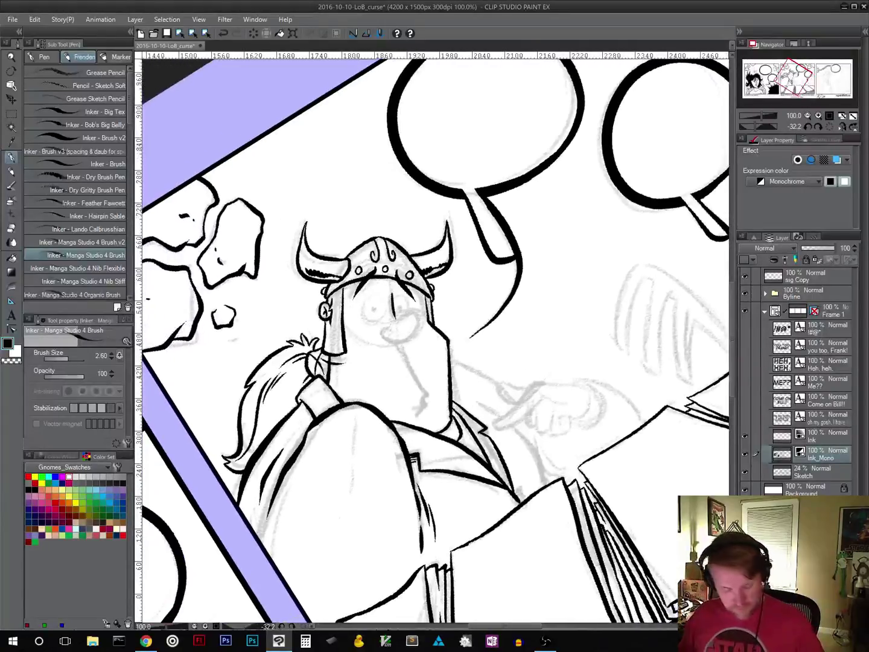
pyautogui.moveTo(557, 383); pyautogui.dragTo(564, 345)
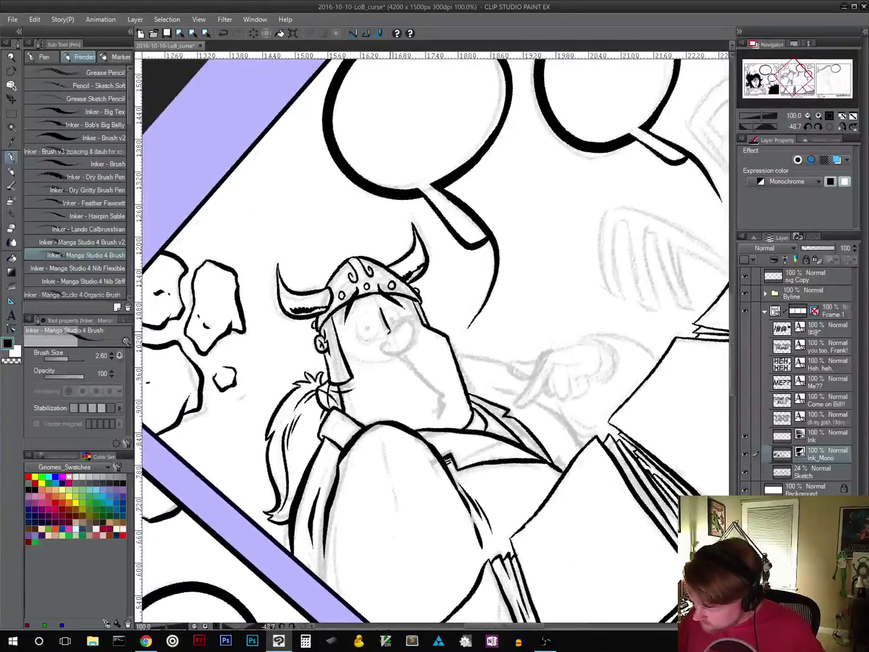
pyautogui.moveTo(390, 331)
pyautogui.mouseDown()
pyautogui.moveTo(408, 320)
pyautogui.moveTo(415, 345)
pyautogui.moveTo(398, 354)
pyautogui.moveTo(384, 349)
pyautogui.moveTo(398, 356)
pyautogui.mouseUp()
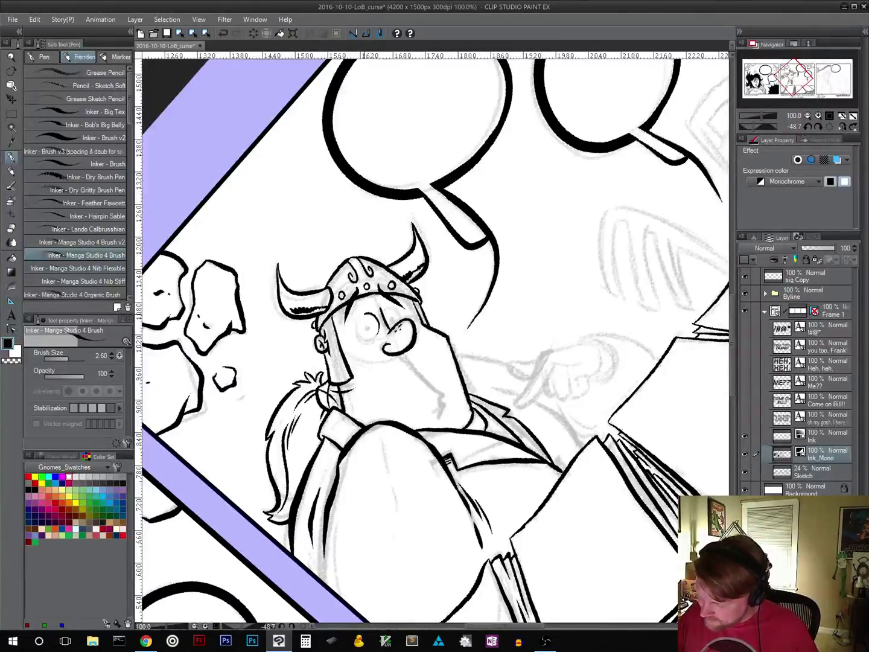
pyautogui.moveTo(364, 316); pyautogui.dragTo(357, 332)
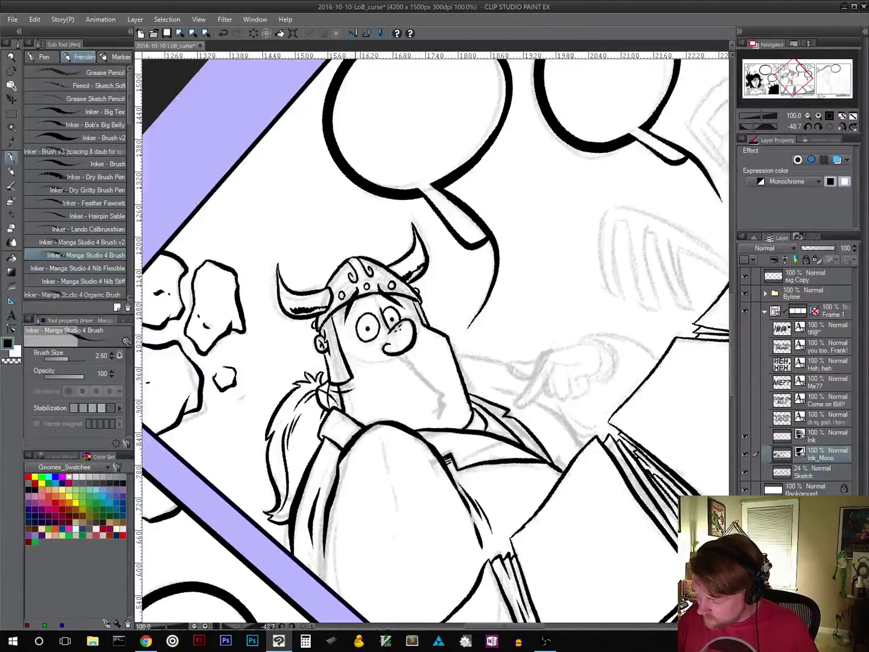
pyautogui.moveTo(357, 306); pyautogui.dragTo(353, 329)
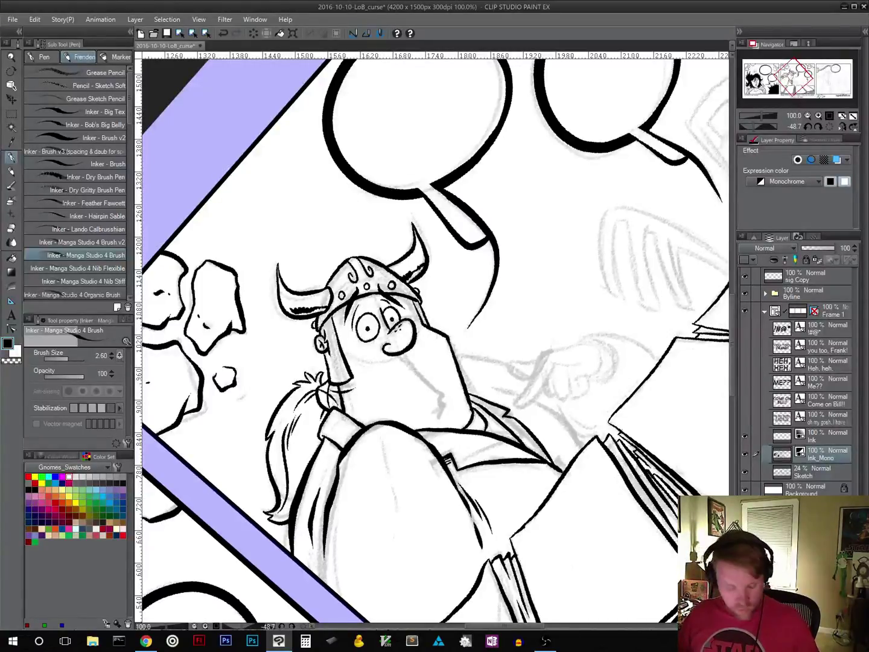
# Step: Ink the long line running down from the nose to the mouth, with the small hooked mouth and the crease beneath it
pyautogui.moveTo(490, 429); pyautogui.dragTo(440, 370)
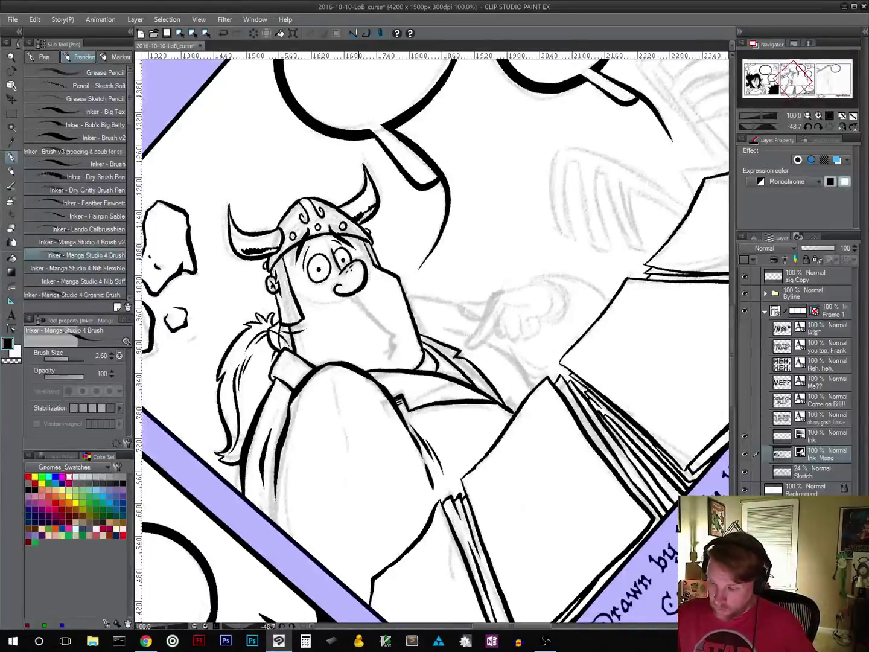
pyautogui.moveTo(369, 314); pyautogui.dragTo(394, 337)
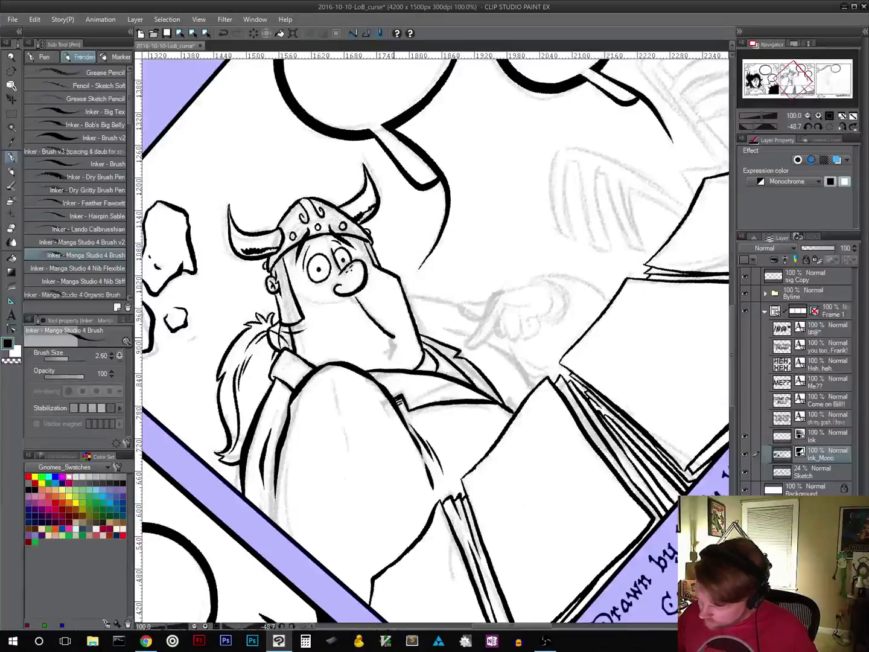
pyautogui.moveTo(389, 340)
pyautogui.mouseDown()
pyautogui.moveTo(432, 396)
pyautogui.moveTo(432, 421)
pyautogui.mouseUp()
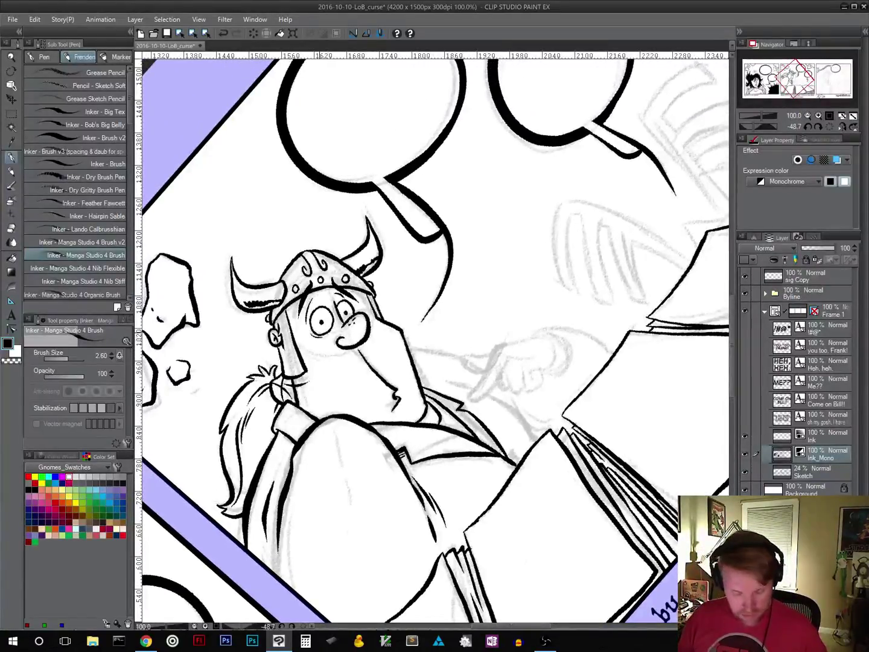
# Step: Undo the last strokes and ink short wrinkle lines under the near eye
pyautogui.hotkey('ctrl', 'z')
pyautogui.hotkey('ctrl', 'z')
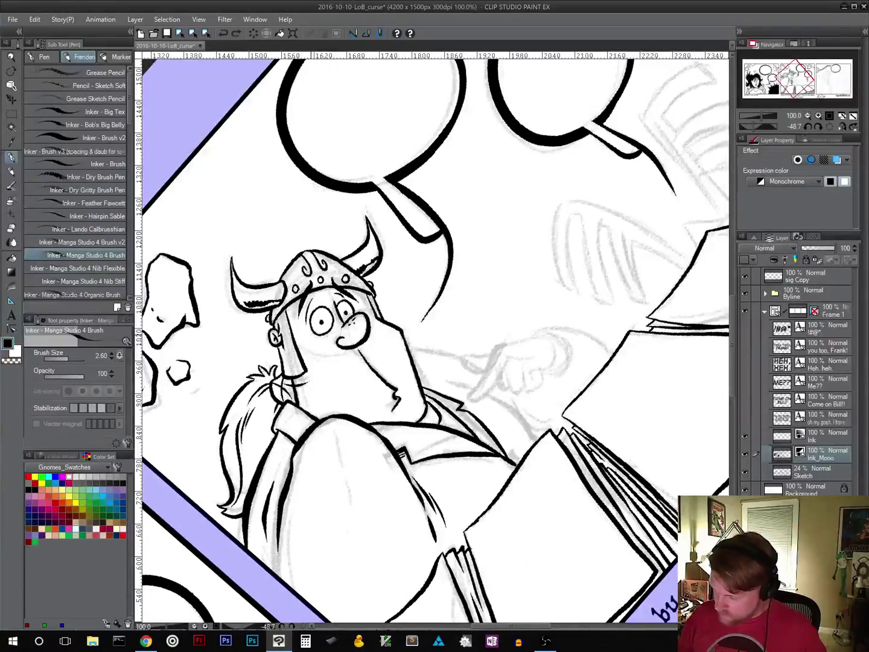
pyautogui.moveTo(311, 336); pyautogui.dragTo(324, 341)
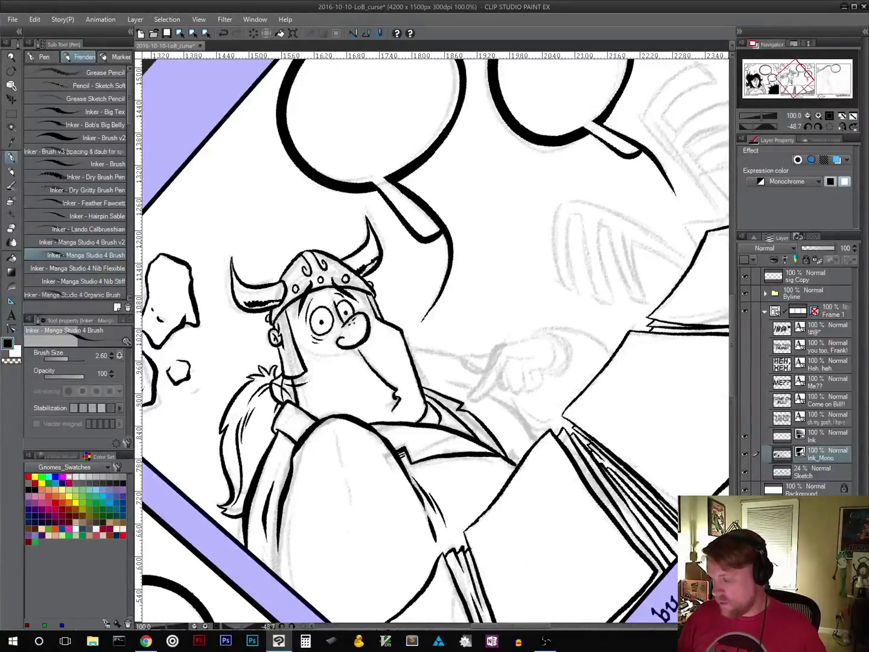
# Step: Reset the canvas rotation to 0 degrees at 33.3% zoom and save the comic strip file
pyautogui.click(818, 126)
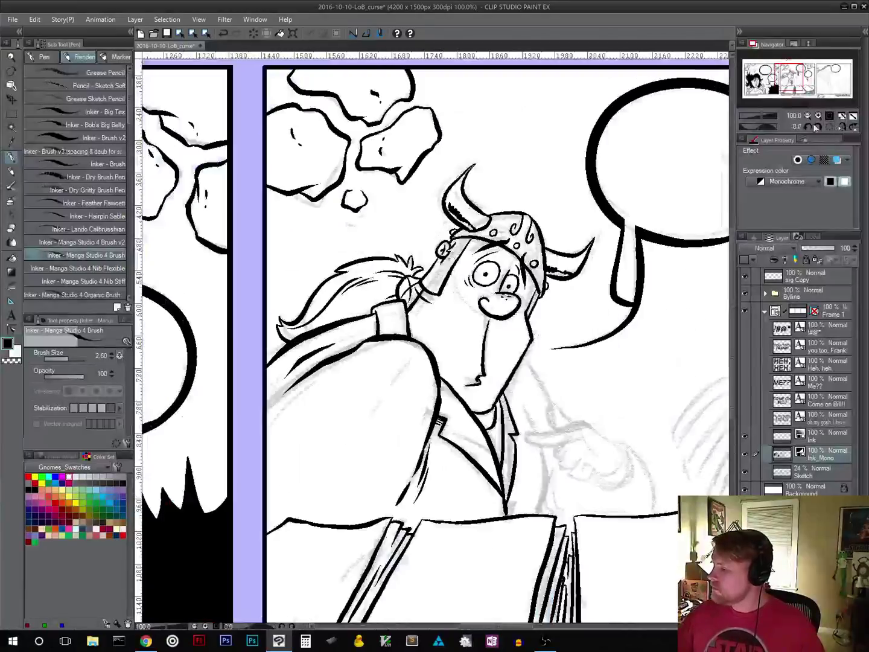
pyautogui.click(807, 117)
pyautogui.click(807, 117)
pyautogui.click(806, 116)
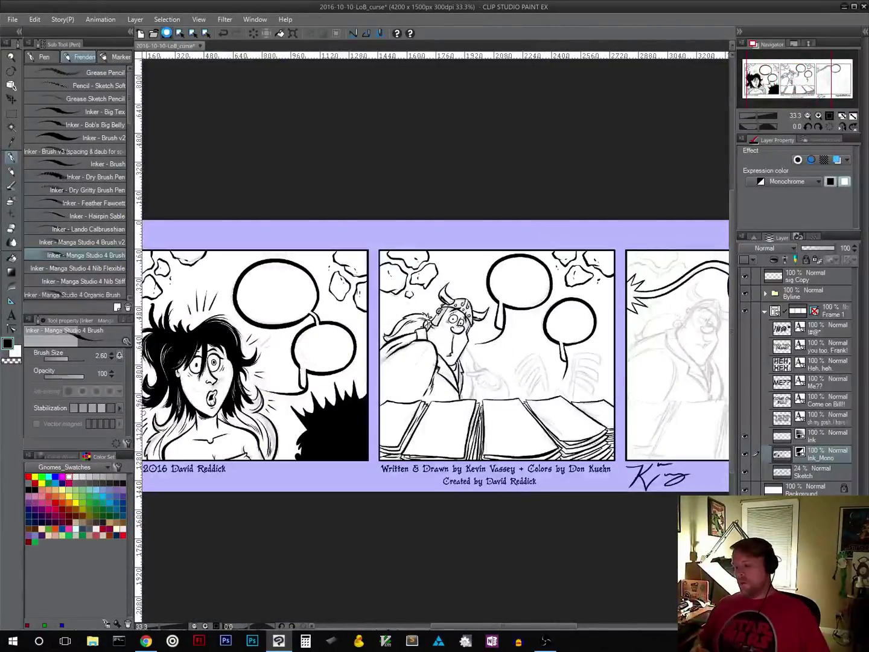
pyautogui.click(166, 34)
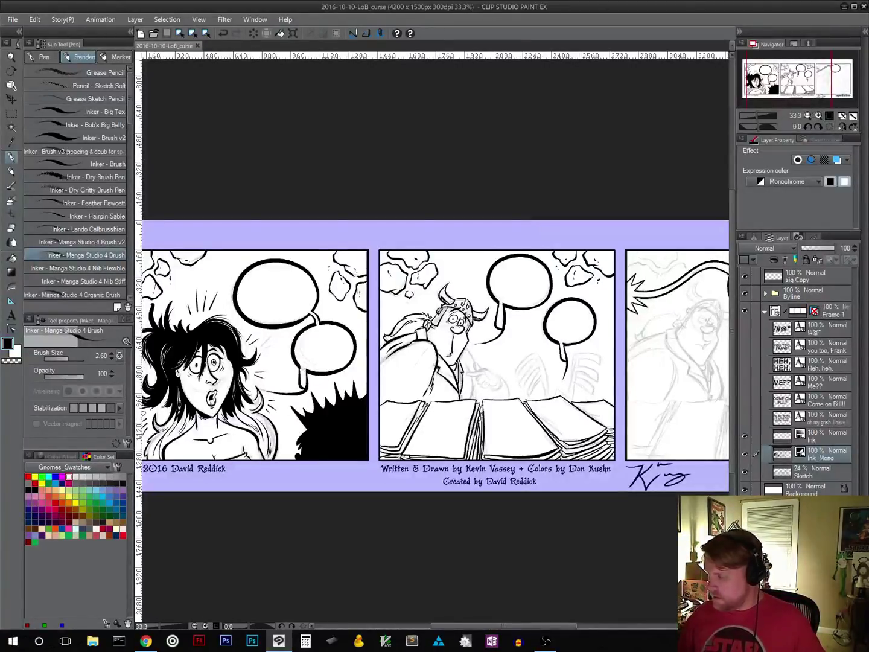
# Step: Ink the far edge of the horned-helmet character's coat front and the short inner line of the far sleeve in the middle panel
pyautogui.click(830, 115)
pyautogui.moveTo(568, 437); pyautogui.dragTo(346, 327)
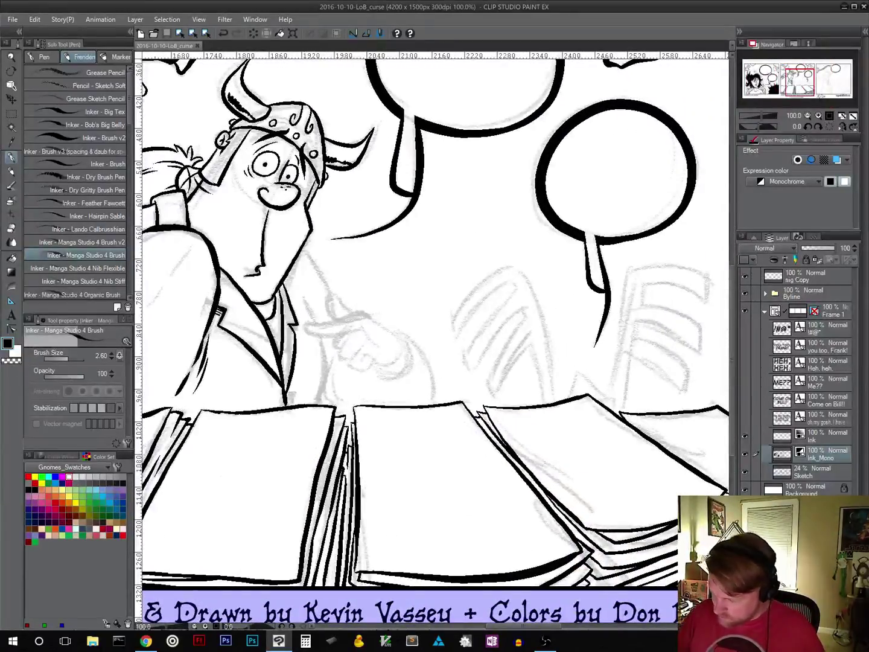
pyautogui.moveTo(306, 304)
pyautogui.mouseDown()
pyautogui.moveTo(312, 334)
pyautogui.moveTo(326, 368)
pyautogui.moveTo(315, 404)
pyautogui.mouseUp()
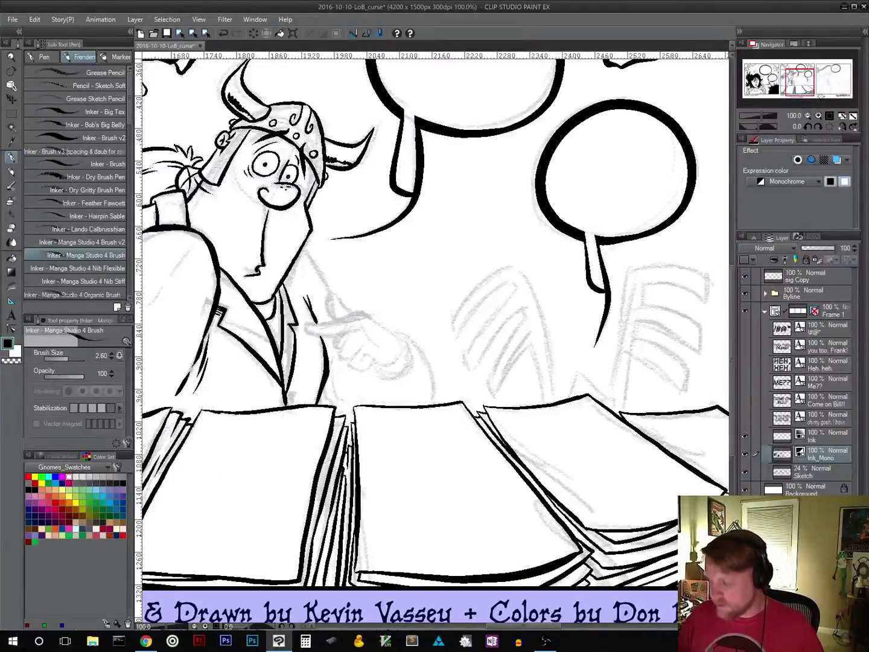
pyautogui.moveTo(444, 436); pyautogui.dragTo(476, 471)
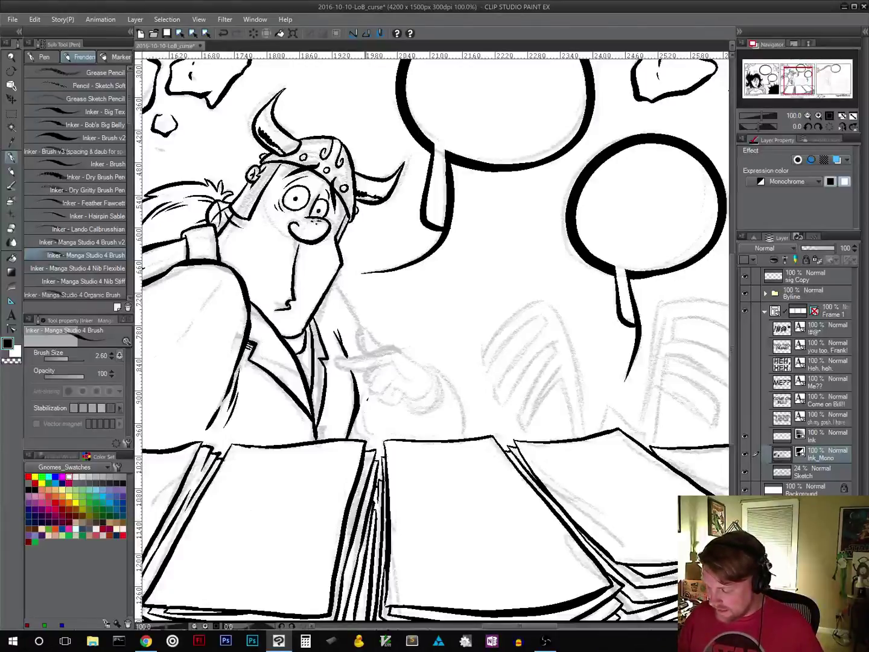
pyautogui.moveTo(365, 399); pyautogui.dragTo(363, 438)
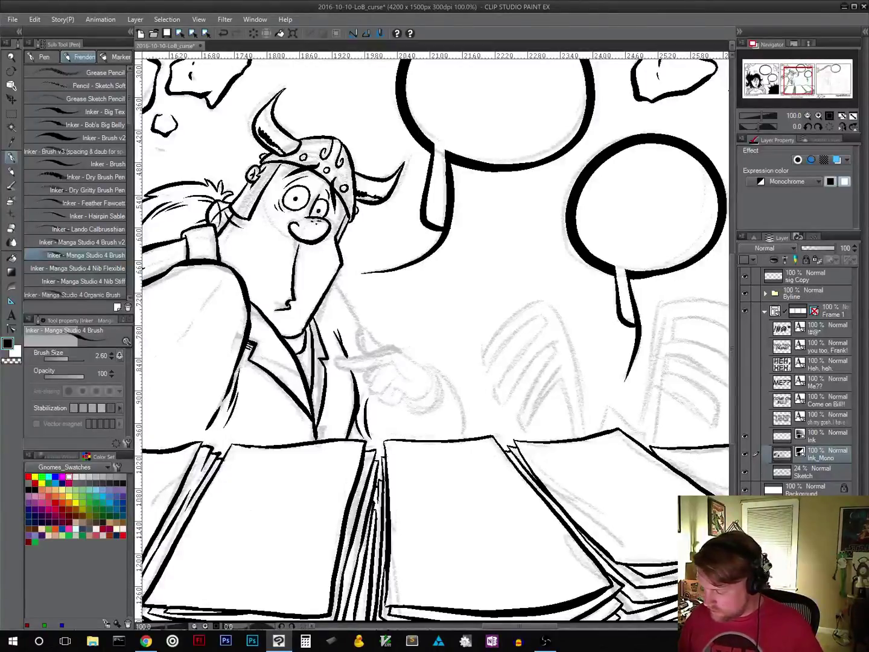
# Step: Ink the bent far sleeve with its ribbed cuff, redoing misplaced strokes, and add the far shoulder line running down from the jaw
pyautogui.moveTo(467, 439)
pyautogui.mouseDown()
pyautogui.moveTo(458, 389)
pyautogui.moveTo(426, 368)
pyautogui.moveTo(445, 400)
pyautogui.moveTo(416, 415)
pyautogui.moveTo(433, 410)
pyautogui.moveTo(407, 404)
pyautogui.moveTo(424, 414)
pyautogui.moveTo(442, 401)
pyautogui.moveTo(411, 409)
pyautogui.moveTo(421, 415)
pyautogui.moveTo(445, 403)
pyautogui.mouseUp()
pyautogui.hotkey('ctrl', 'z')
pyautogui.hotkey('ctrl', 'z')
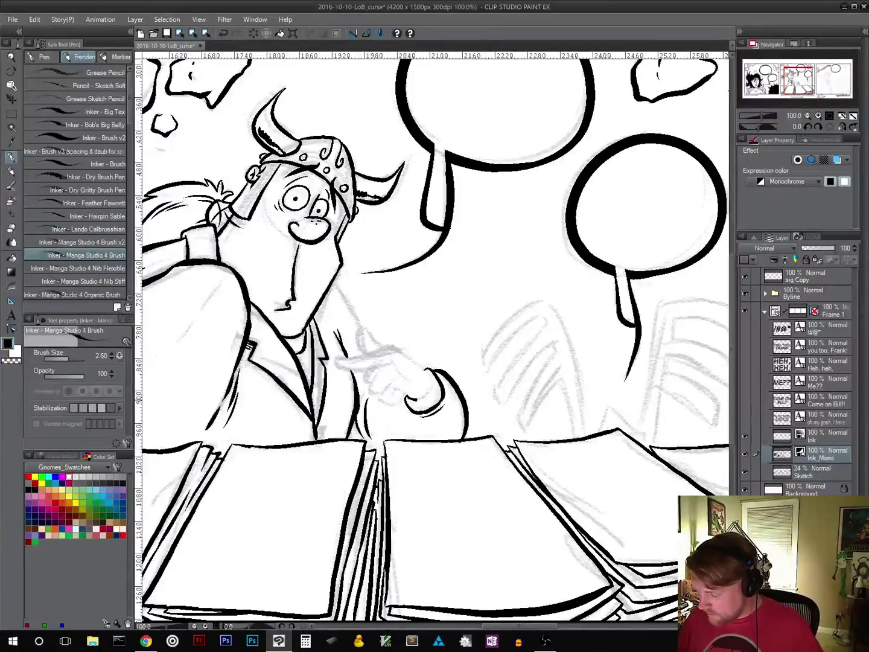
pyautogui.moveTo(427, 395); pyautogui.dragTo(430, 376)
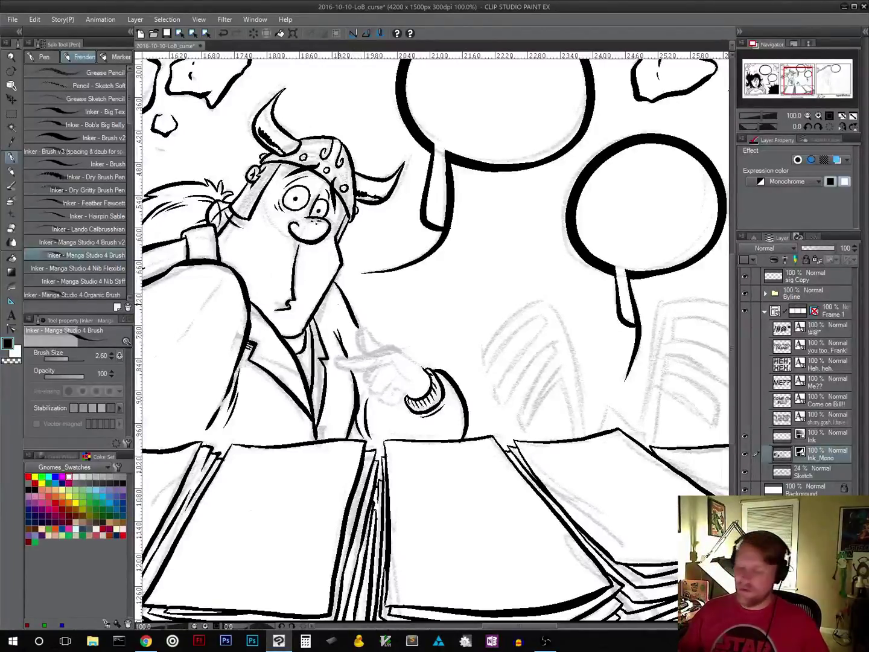
# Step: Ink the knuckles and curled fingers of the character's far hand, joining them to the ribbed cuff
pyautogui.moveTo(501, 426); pyautogui.dragTo(519, 359)
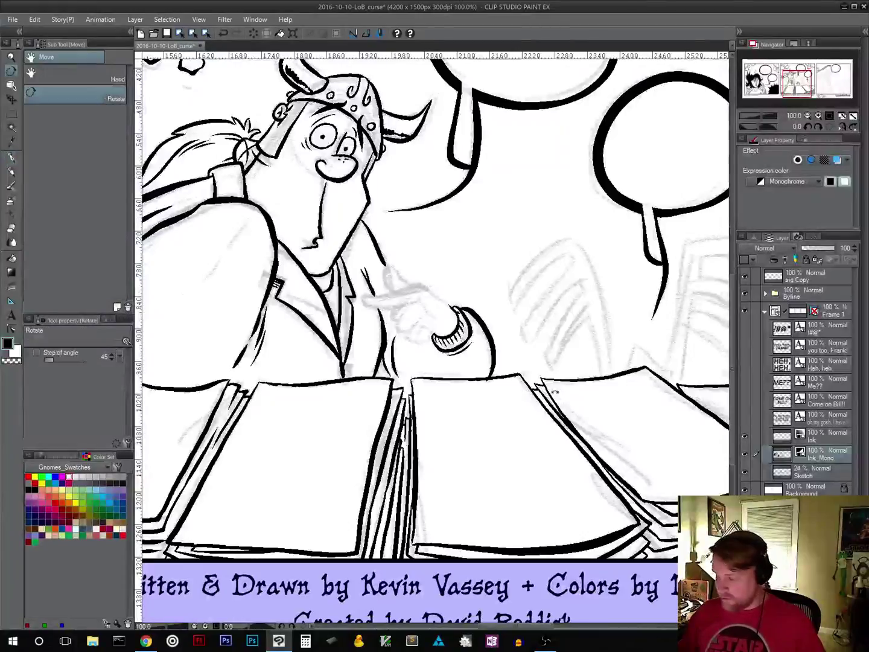
pyautogui.moveTo(573, 382); pyautogui.dragTo(573, 324)
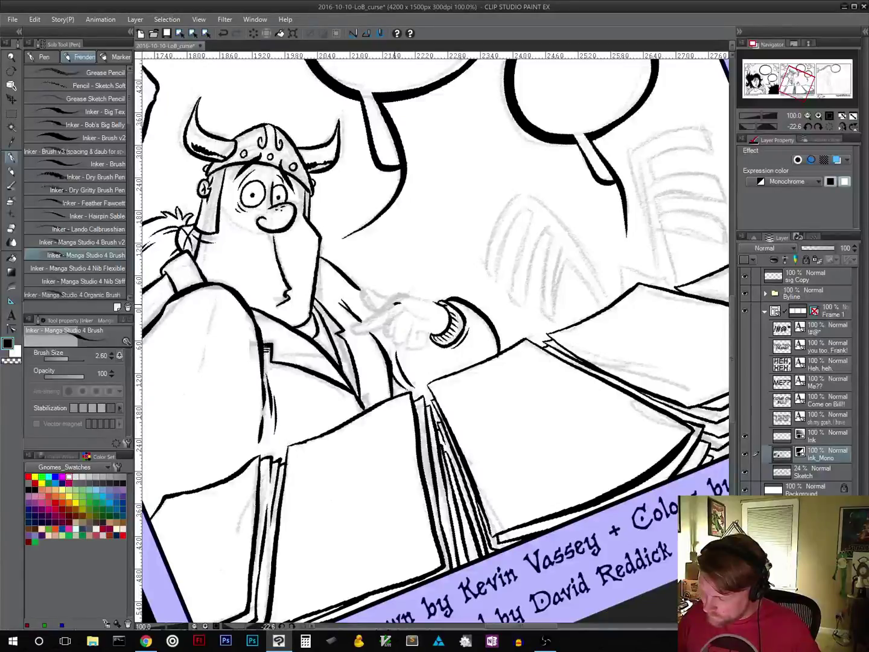
pyautogui.moveTo(394, 305)
pyautogui.mouseDown()
pyautogui.moveTo(385, 336)
pyautogui.moveTo(398, 324)
pyautogui.moveTo(393, 341)
pyautogui.mouseUp()
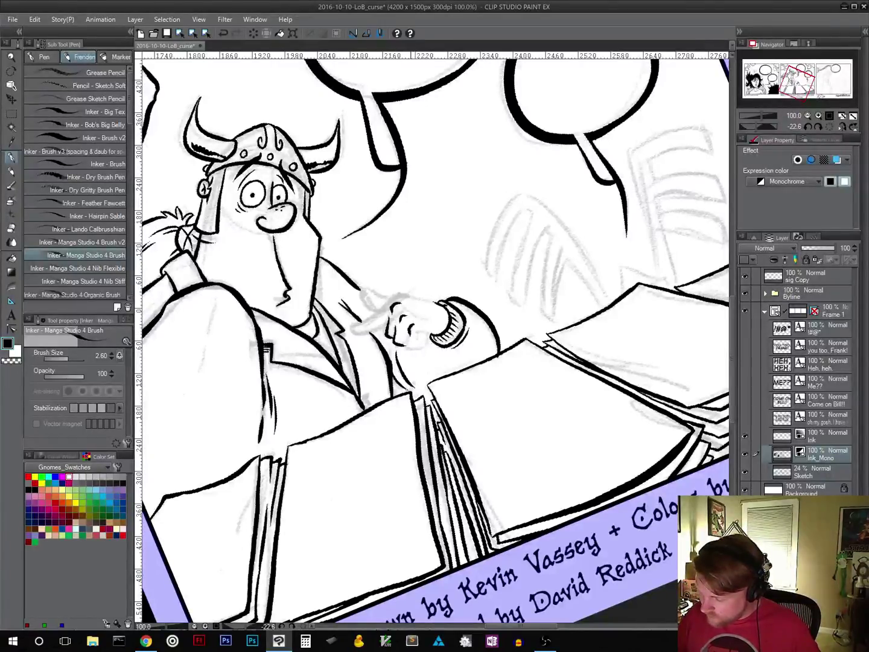
pyautogui.moveTo(411, 350); pyautogui.dragTo(435, 337)
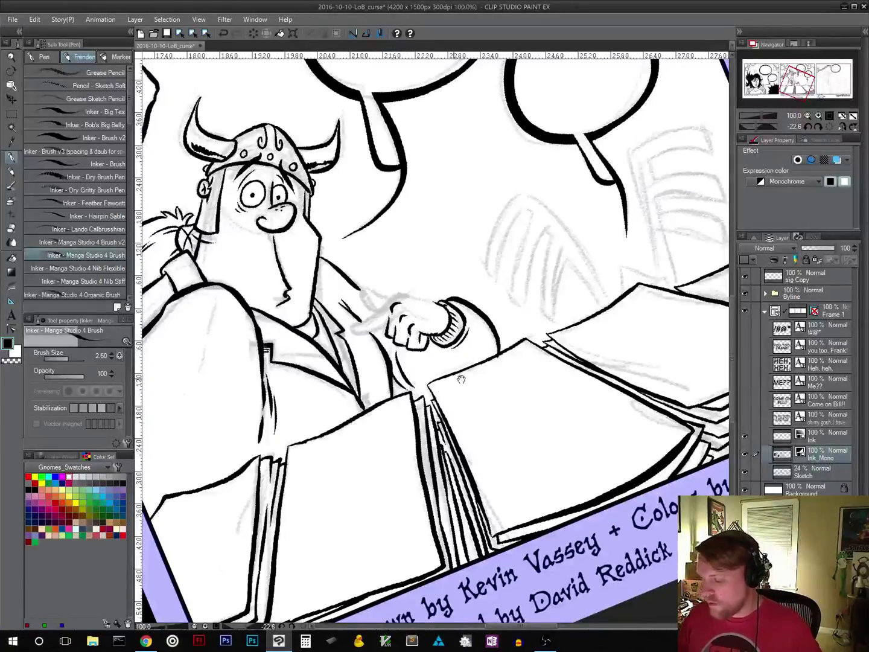
# Step: Ink the extended index finger pointing at the character's chest and the back of the hand running to the cuff
pyautogui.moveTo(461, 379)
pyautogui.mouseDown()
pyautogui.moveTo(510, 348)
pyautogui.moveTo(530, 350)
pyautogui.mouseUp()
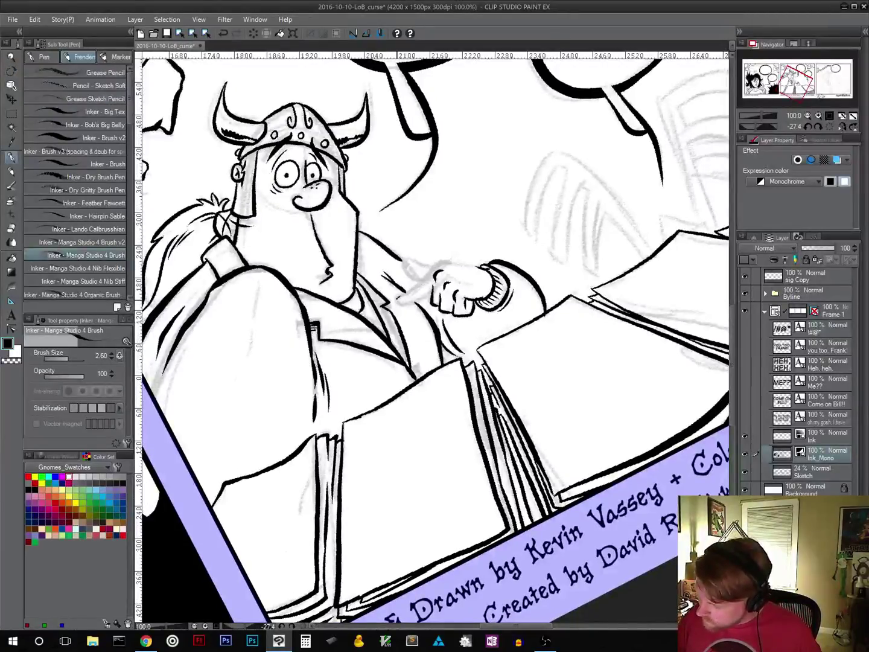
pyautogui.moveTo(401, 302)
pyautogui.mouseDown()
pyautogui.moveTo(426, 293)
pyautogui.moveTo(432, 286)
pyautogui.moveTo(405, 294)
pyautogui.moveTo(445, 259)
pyautogui.mouseUp()
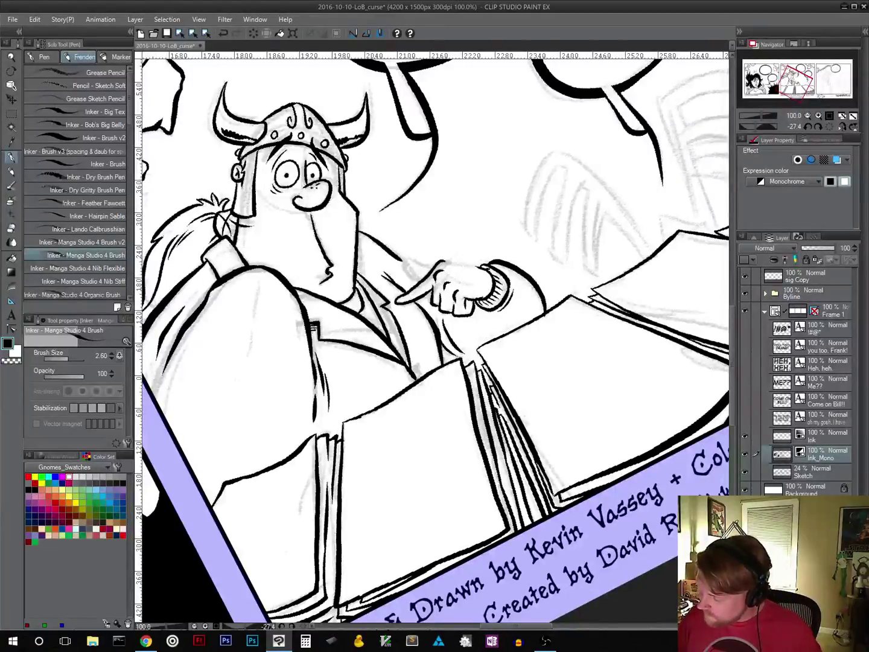
pyautogui.moveTo(534, 356); pyautogui.dragTo(515, 216)
pyautogui.press('r')
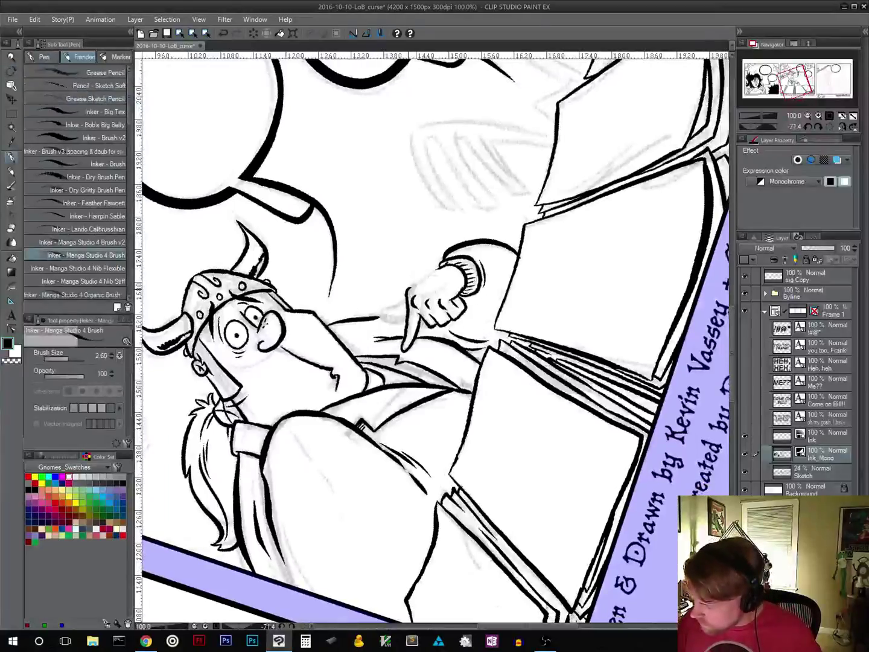
pyautogui.moveTo(413, 286); pyautogui.dragTo(439, 270)
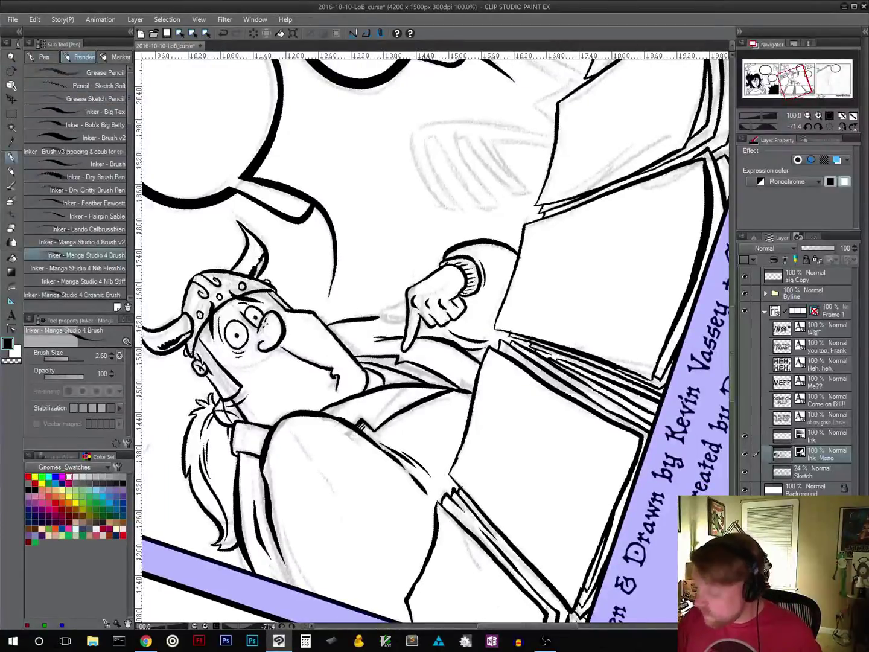
# Step: Ink the raised thumb above the pointing index finger, undoing the misplaced stroke along the way
pyautogui.moveTo(526, 416); pyautogui.dragTo(498, 376)
pyautogui.press('r')
pyautogui.moveTo(555, 414); pyautogui.dragTo(370, 454)
pyautogui.moveTo(498, 438); pyautogui.dragTo(283, 489)
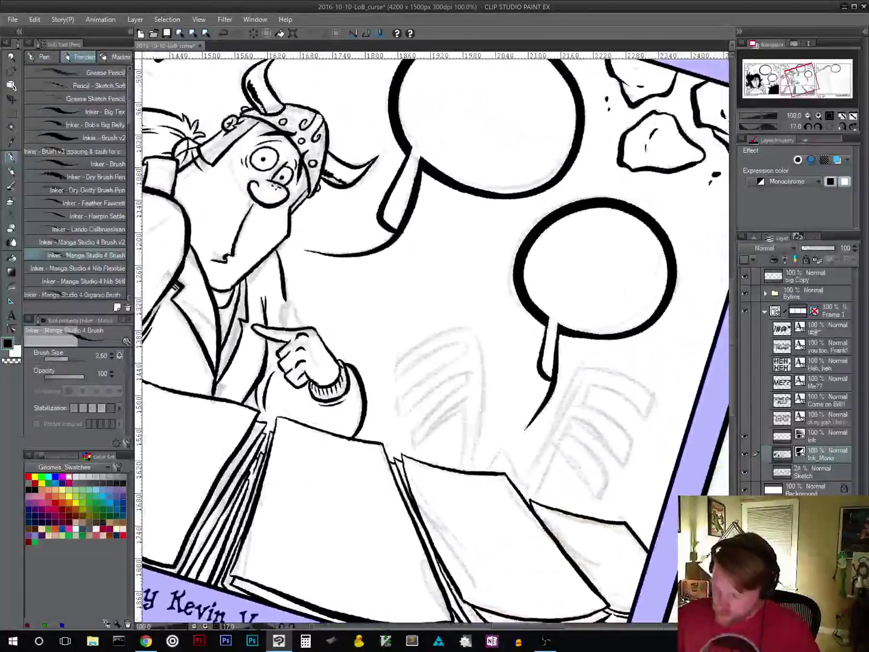
pyautogui.moveTo(286, 327); pyautogui.dragTo(291, 304)
pyautogui.hotkey('ctrl', 'z')
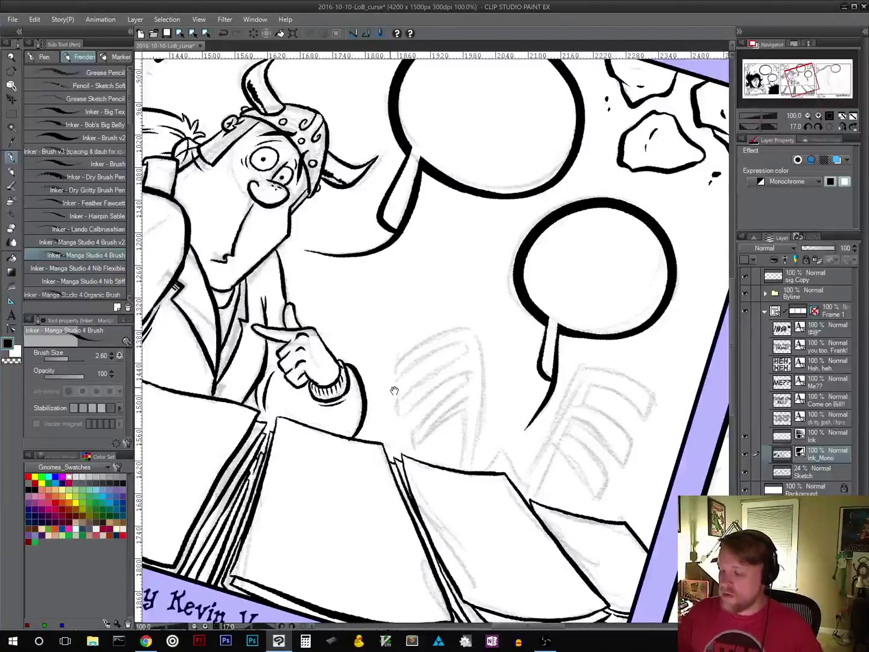
# Step: Ink the small paper corners poking up behind the stacks of pages near the middle panel's far edge
pyautogui.moveTo(394, 391); pyautogui.dragTo(483, 340)
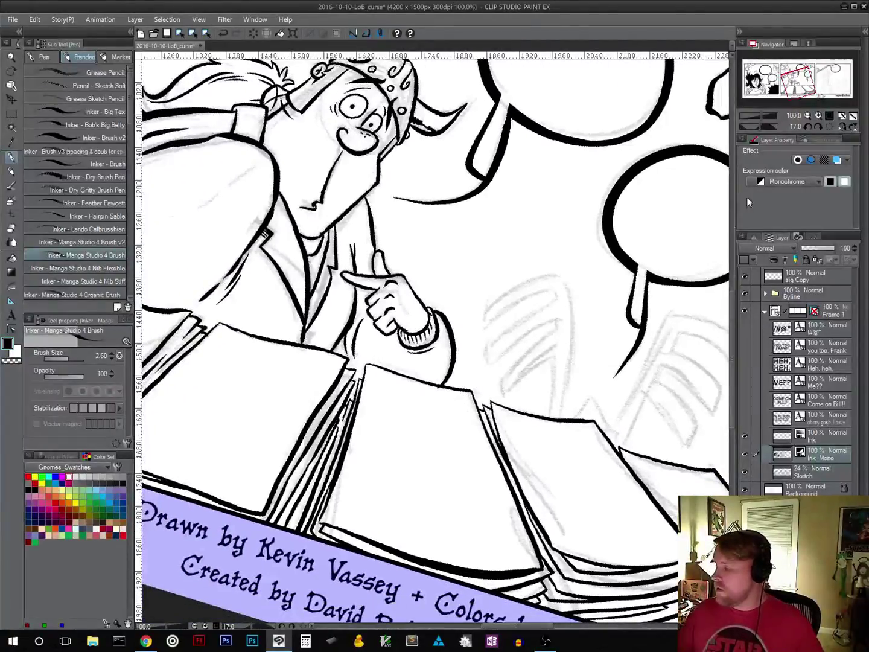
pyautogui.click(807, 116)
pyautogui.click(807, 116)
pyautogui.click(807, 116)
pyautogui.click(807, 116)
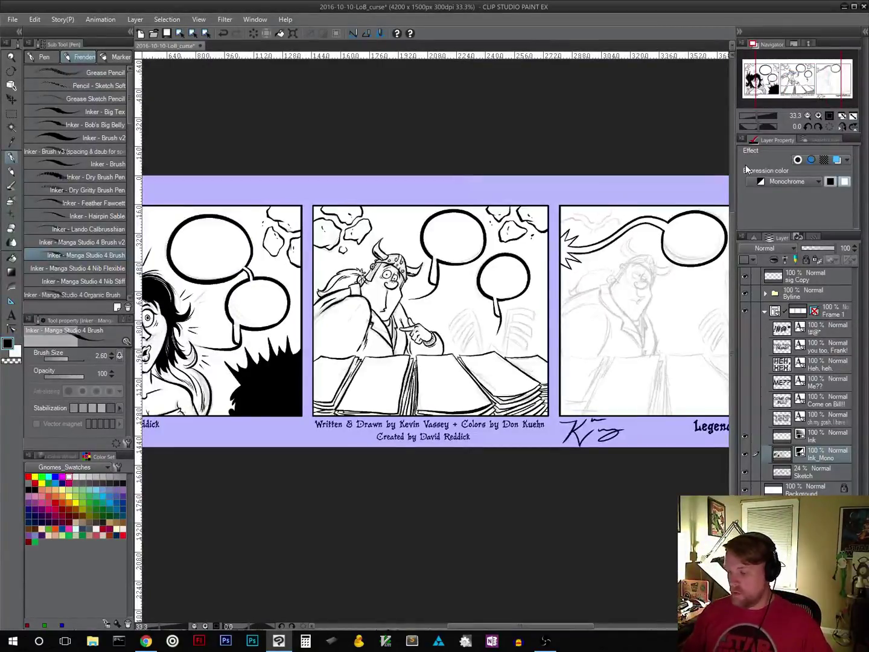
pyautogui.click(829, 116)
pyautogui.moveTo(551, 438); pyautogui.dragTo(349, 436)
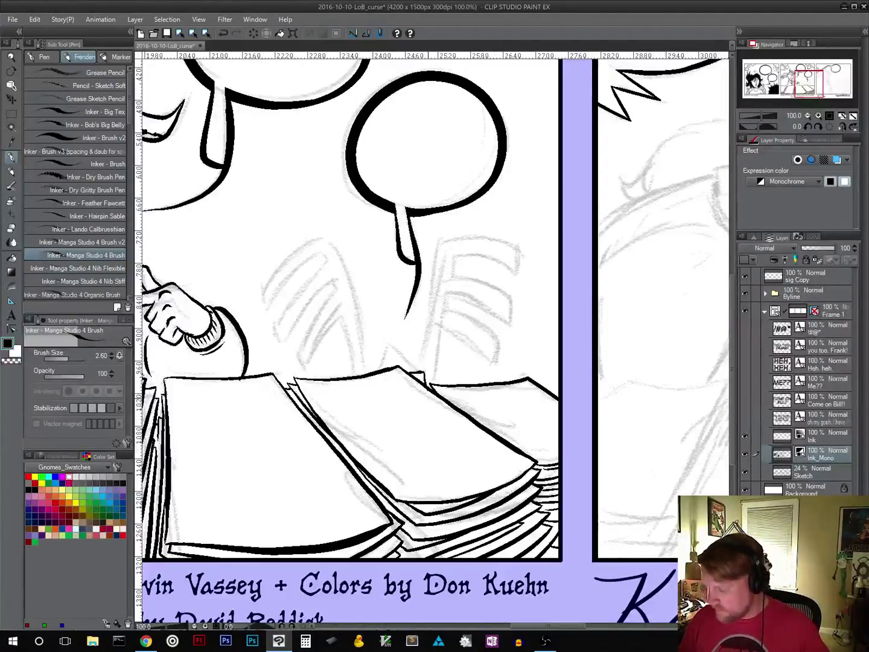
pyautogui.hotkey('ctrl', 'z')
pyautogui.moveTo(424, 373); pyautogui.dragTo(429, 387)
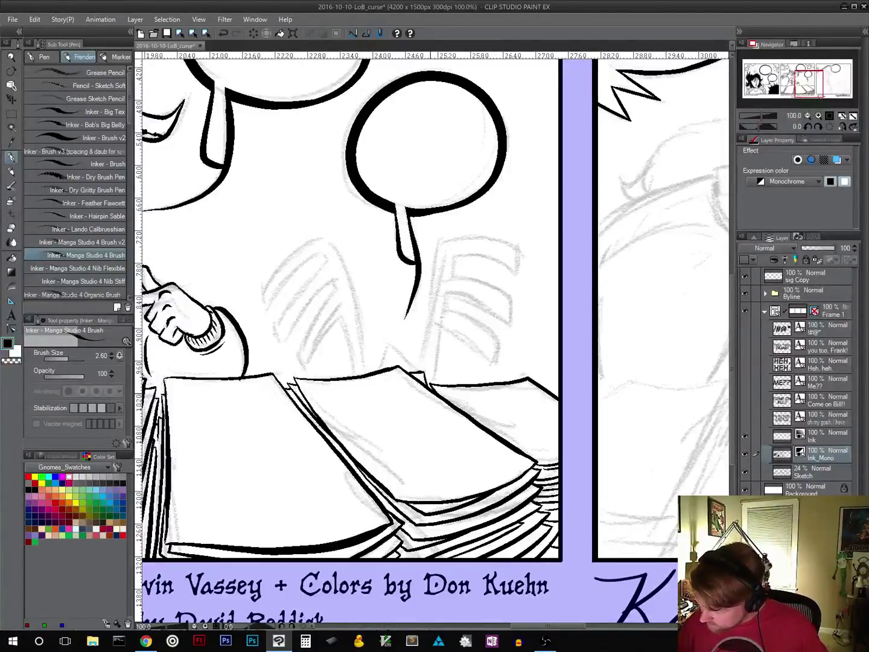
pyautogui.moveTo(378, 370); pyautogui.dragTo(393, 350)
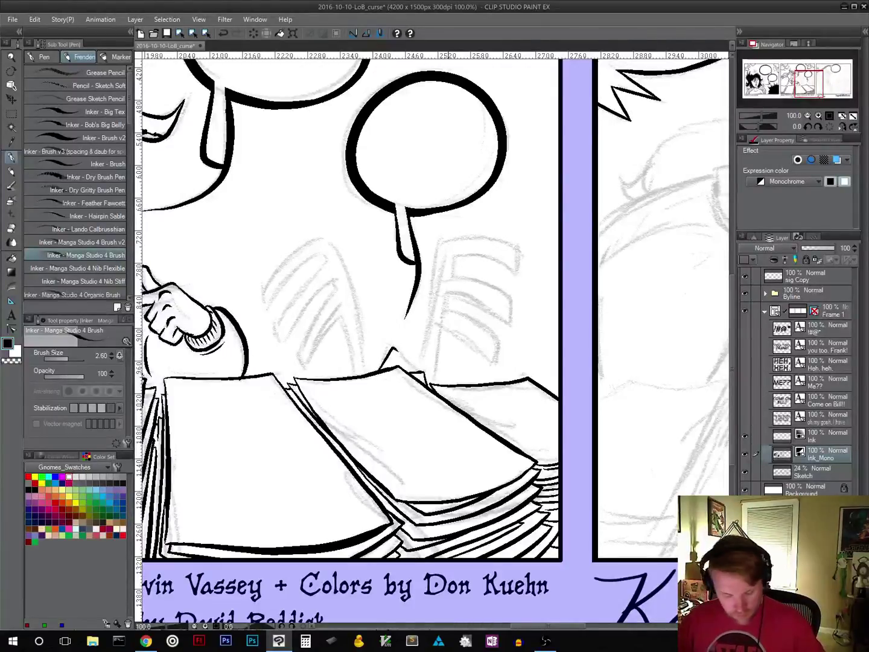
# Step: Rotate the canvas to about 50.1 degrees and ink the inner edge line of the upper paper corner behind the stack
pyautogui.hotkey('shift', 'space')
pyautogui.moveTo(459, 361); pyautogui.dragTo(437, 376)
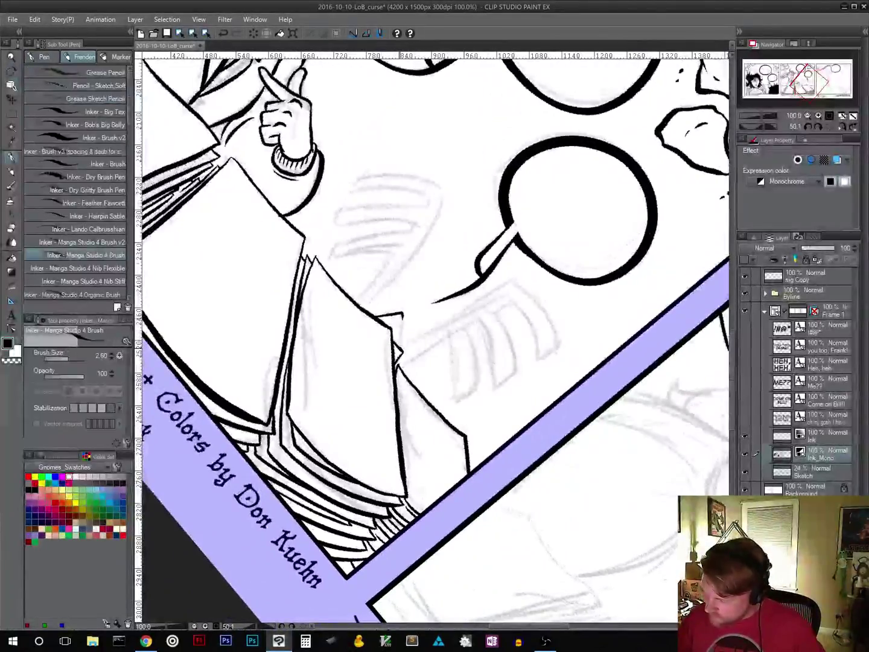
pyautogui.moveTo(400, 345)
pyautogui.mouseDown()
pyautogui.moveTo(403, 316)
pyautogui.moveTo(399, 347)
pyautogui.mouseUp()
pyautogui.hotkey('ctrl', 'z')
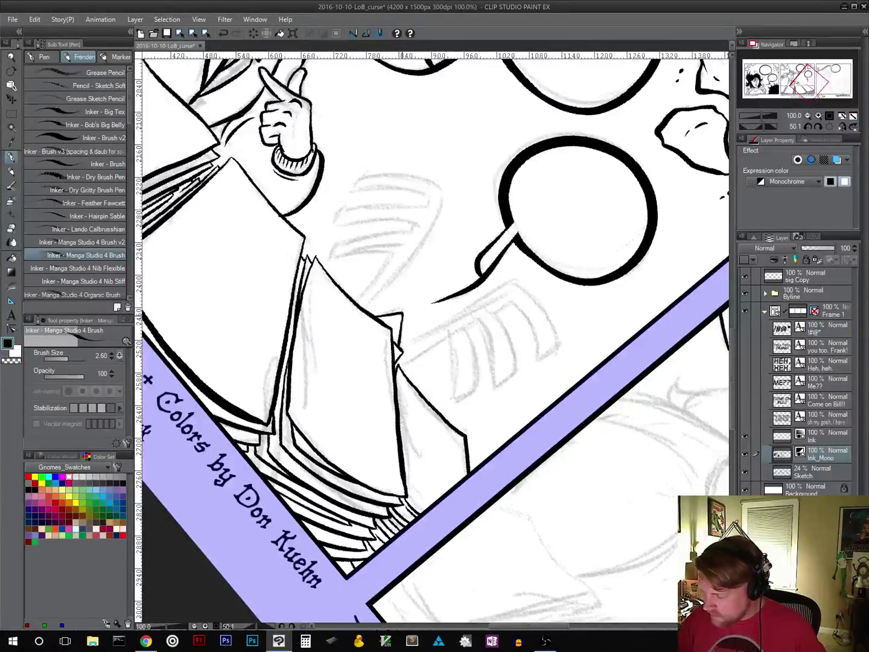
pyautogui.press('space')
pyautogui.moveTo(455, 427); pyautogui.dragTo(492, 410)
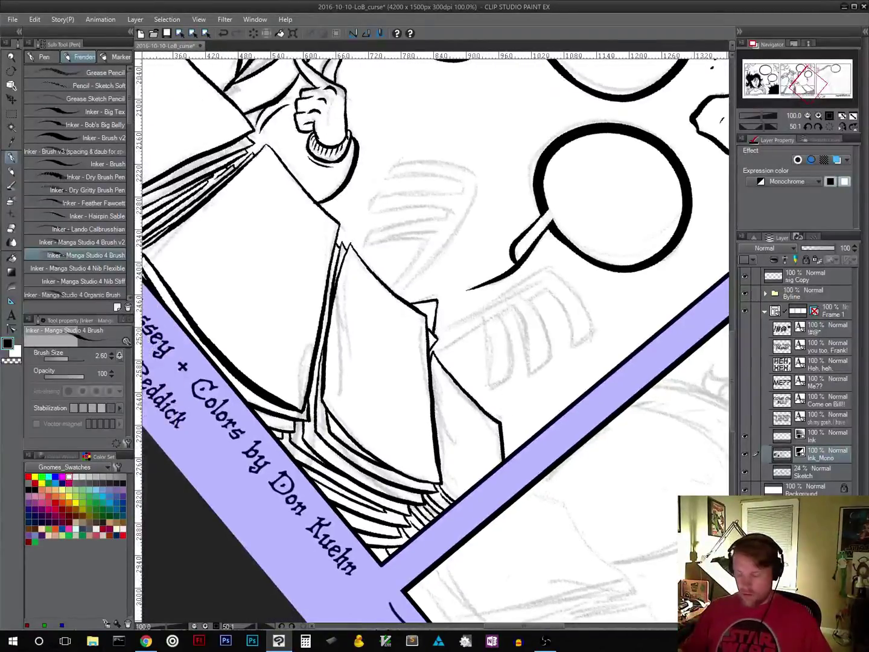
# Step: Rotate the canvas back to about -2.5 degrees and save the comic strip file
pyautogui.hotkey('shift', 'space')
pyautogui.moveTo(568, 356); pyautogui.dragTo(536, 253)
pyautogui.press('space')
pyautogui.moveTo(523, 401); pyautogui.dragTo(502, 473)
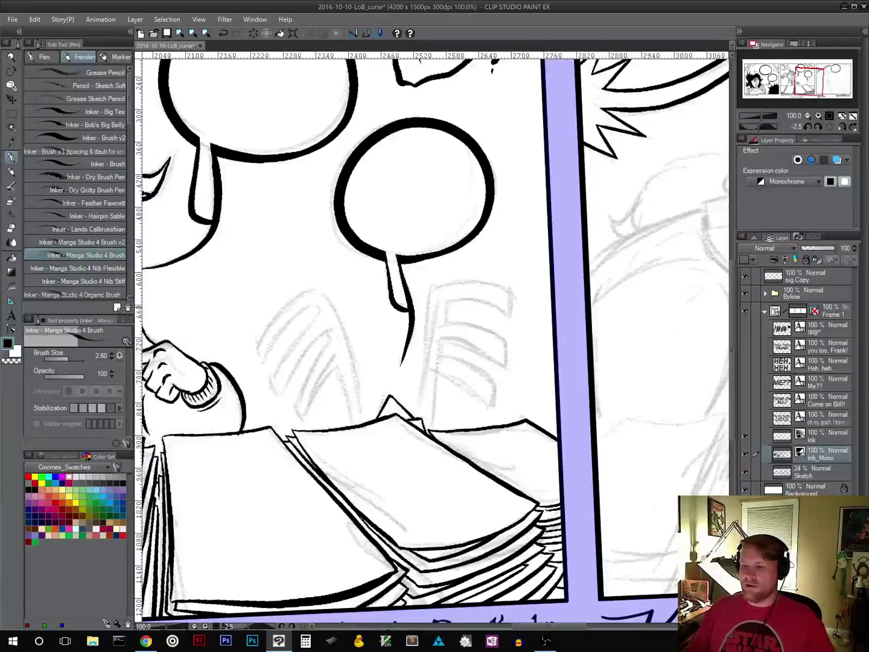
pyautogui.click(169, 36)
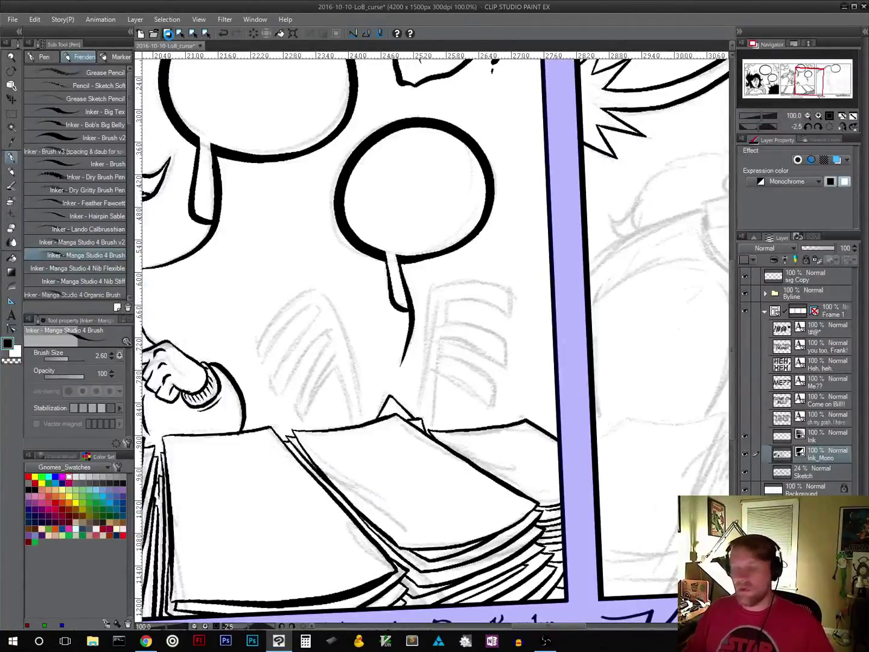
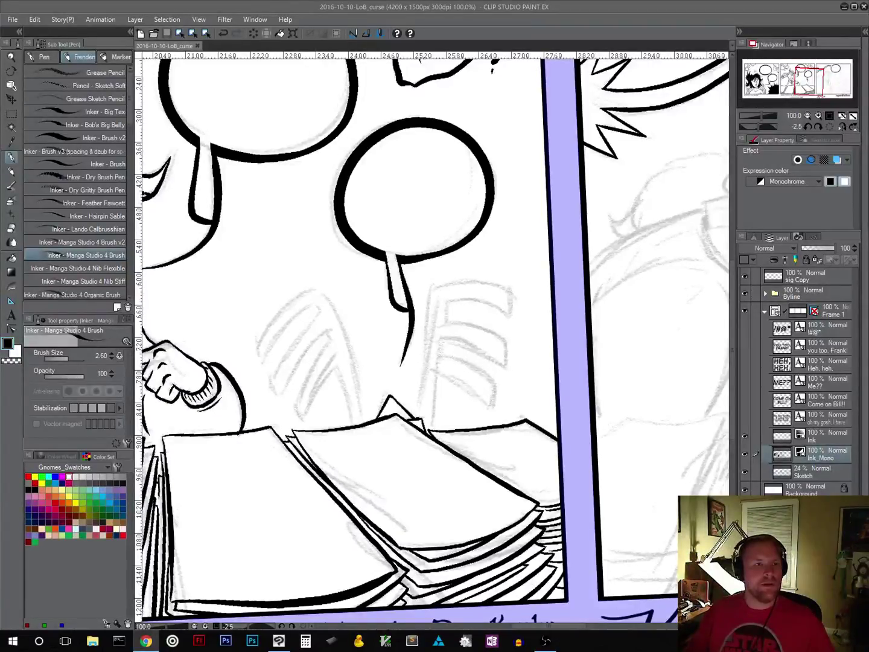
# Step: Ink the slat ends and the curved top edge of the background chair back nearest the character's hand
pyautogui.moveTo(413, 323); pyautogui.dragTo(402, 365)
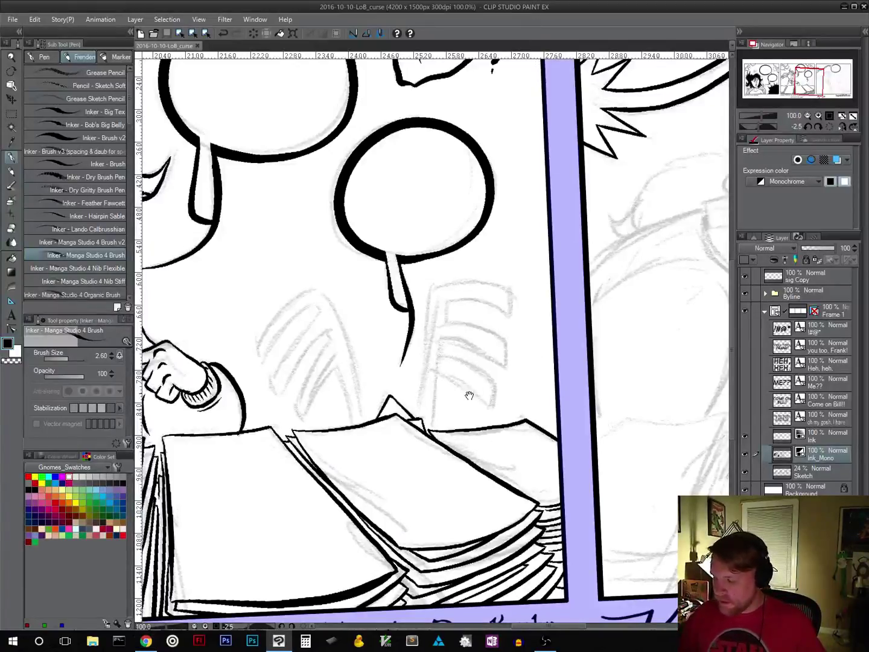
pyautogui.moveTo(467, 396)
pyautogui.mouseDown()
pyautogui.moveTo(481, 409)
pyautogui.moveTo(482, 445)
pyautogui.mouseUp()
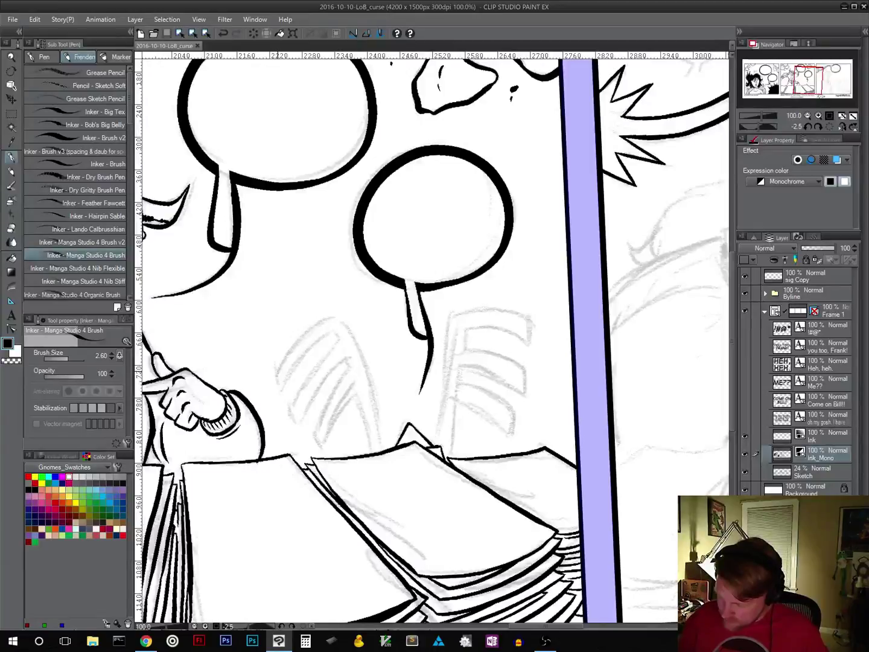
pyautogui.moveTo(278, 379); pyautogui.dragTo(280, 388)
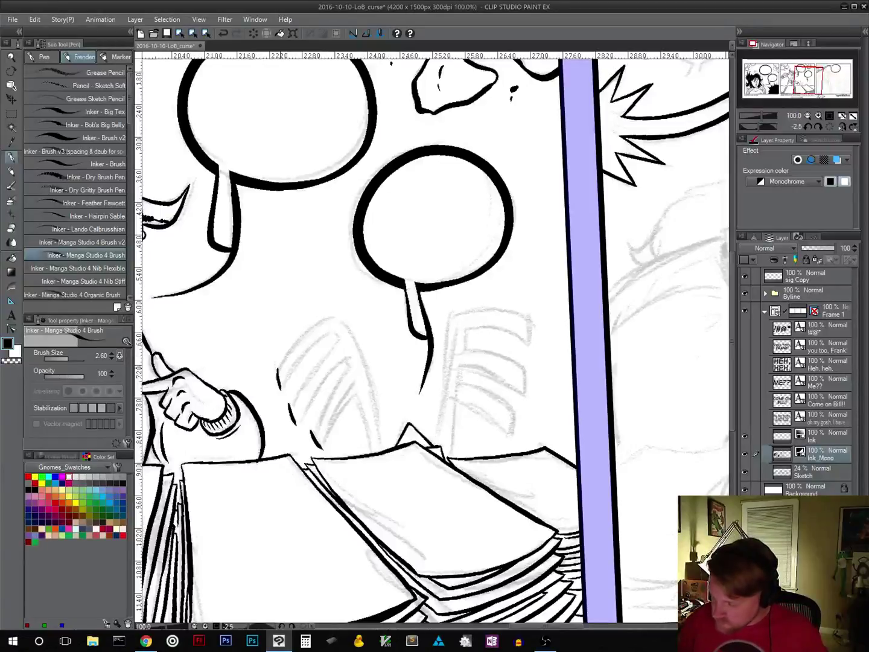
pyautogui.moveTo(286, 354); pyautogui.dragTo(310, 330)
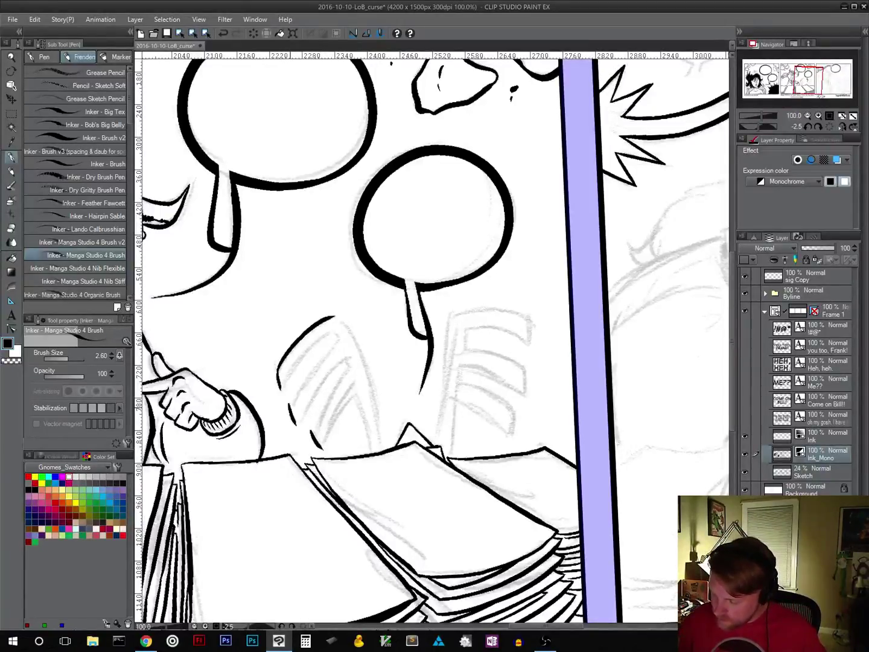
# Step: Ink the slats of the chair back nearest the character's hand, closing their inner ends and adding the inner upright line
pyautogui.moveTo(290, 402); pyautogui.dragTo(335, 343)
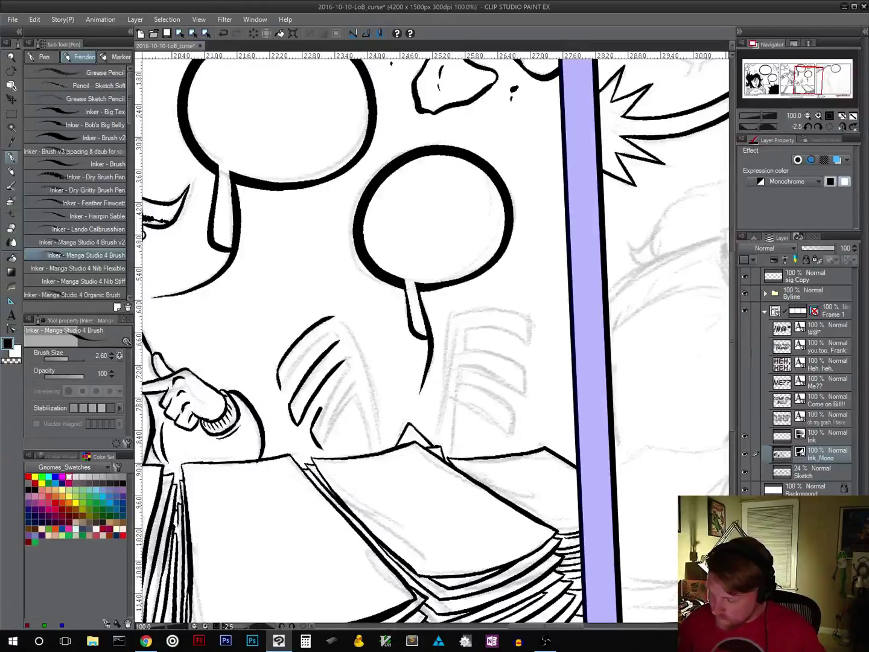
pyautogui.moveTo(318, 410); pyautogui.dragTo(349, 371)
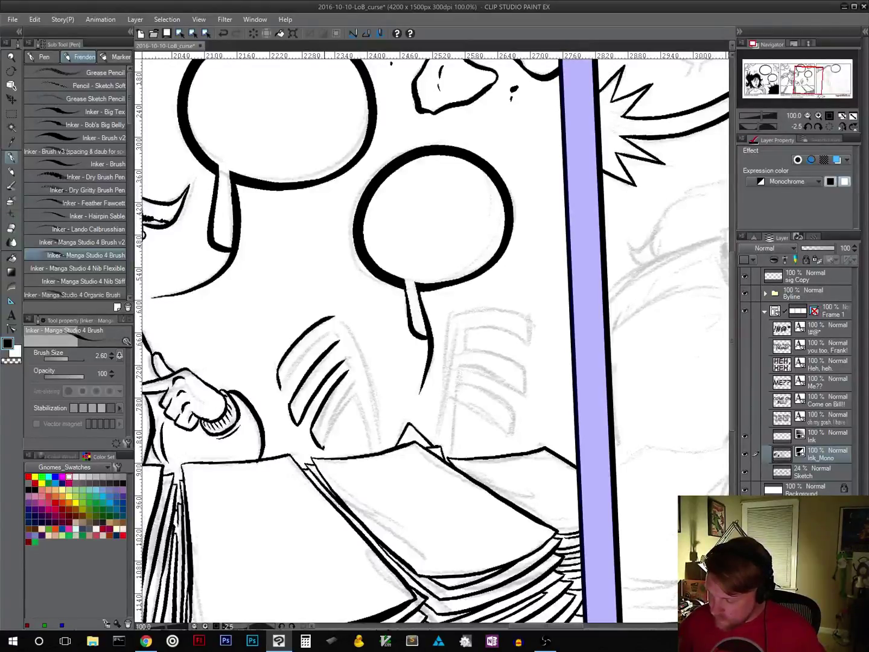
pyautogui.moveTo(335, 411); pyautogui.dragTo(359, 384)
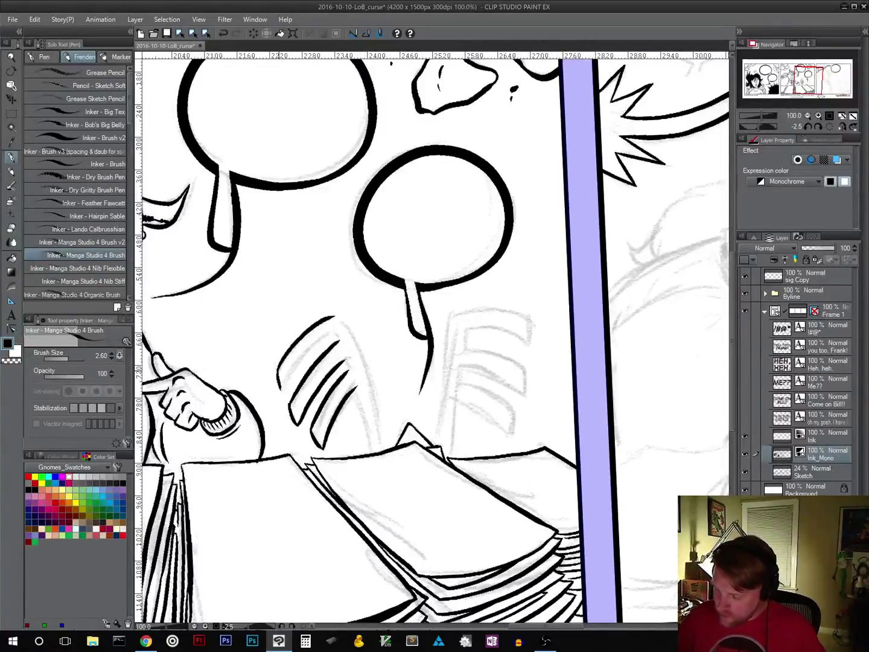
pyautogui.moveTo(282, 392)
pyautogui.mouseDown()
pyautogui.moveTo(313, 350)
pyautogui.moveTo(333, 330)
pyautogui.mouseUp()
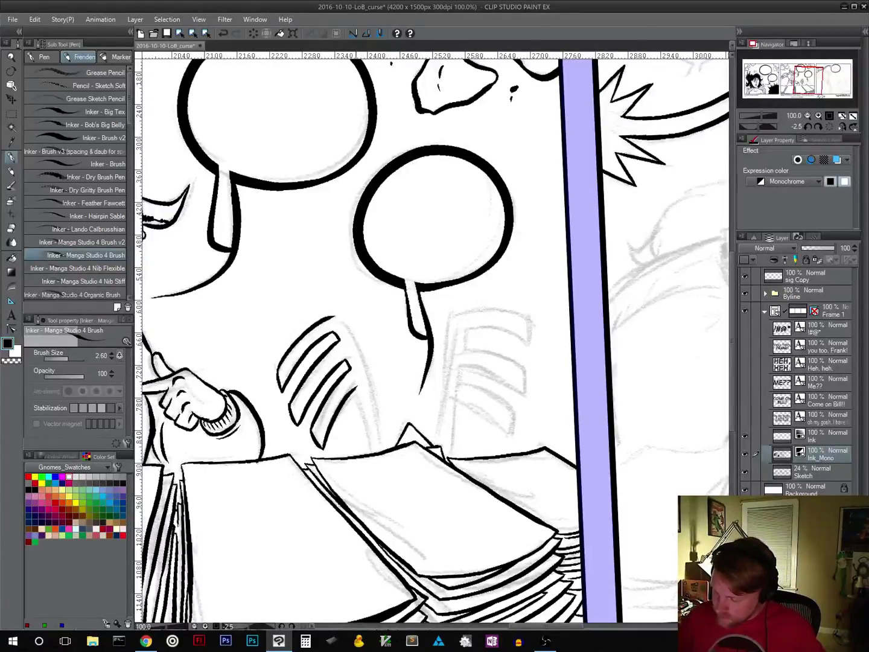
pyautogui.moveTo(362, 410); pyautogui.dragTo(369, 446)
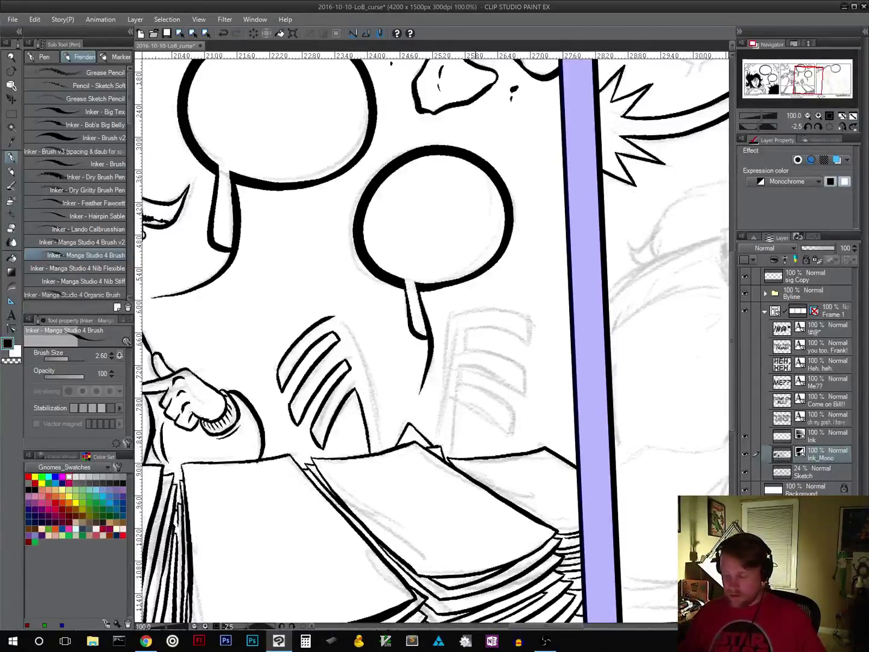
# Step: Rotate the canvas to about -106.7 degrees and ink the long outer edge of the same chair back down to the papers
pyautogui.press('r')
pyautogui.moveTo(486, 444); pyautogui.dragTo(508, 282)
pyautogui.press('p')
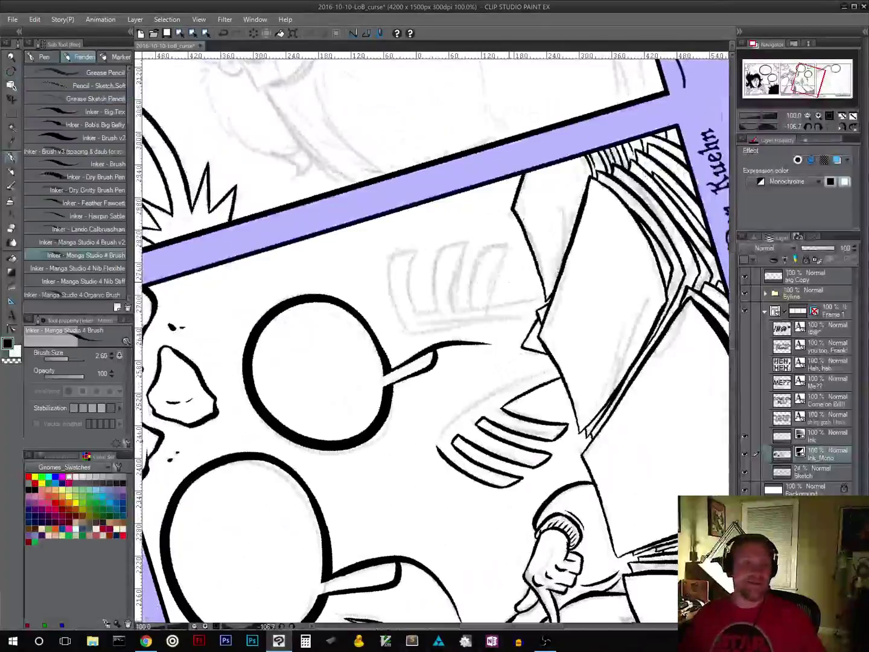
pyautogui.press('space')
pyautogui.moveTo(539, 395); pyautogui.dragTo(457, 312)
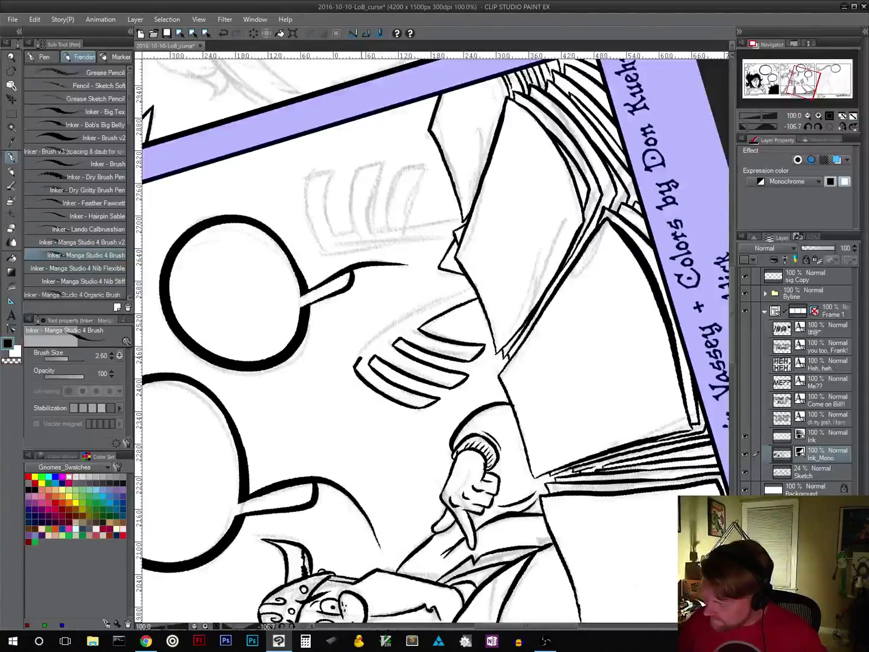
pyautogui.moveTo(360, 357)
pyautogui.mouseDown()
pyautogui.moveTo(397, 317)
pyautogui.moveTo(475, 284)
pyautogui.mouseUp()
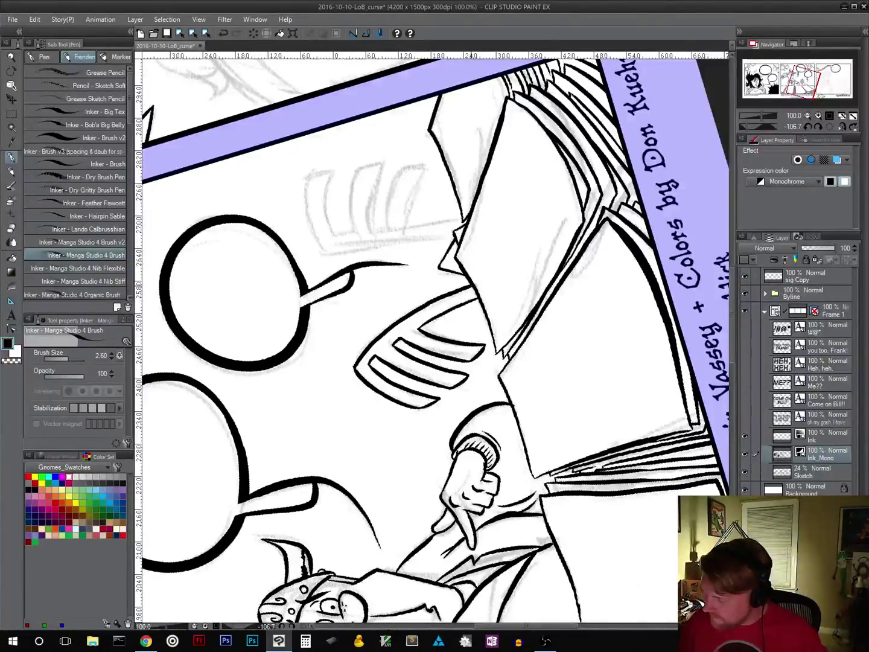
# Step: Rotate the canvas to about -129.7 degrees and ink the long upright edges of the second background chair
pyautogui.moveTo(529, 335)
pyautogui.mouseDown()
pyautogui.moveTo(574, 411)
pyautogui.moveTo(608, 353)
pyautogui.moveTo(606, 335)
pyautogui.mouseUp()
pyautogui.press('r')
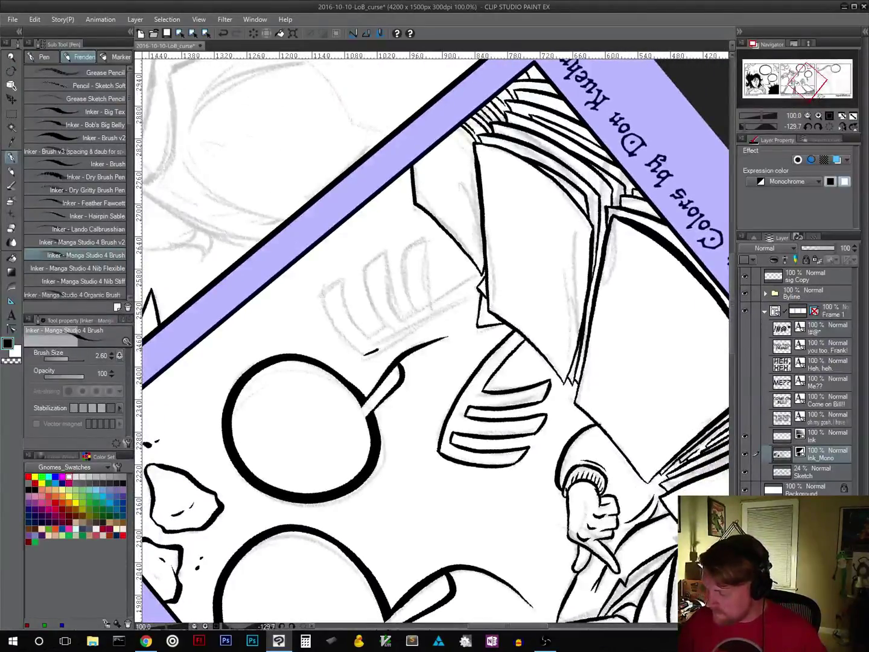
pyautogui.moveTo(406, 336)
pyautogui.mouseDown()
pyautogui.moveTo(477, 294)
pyautogui.moveTo(441, 298)
pyautogui.moveTo(481, 277)
pyautogui.mouseUp()
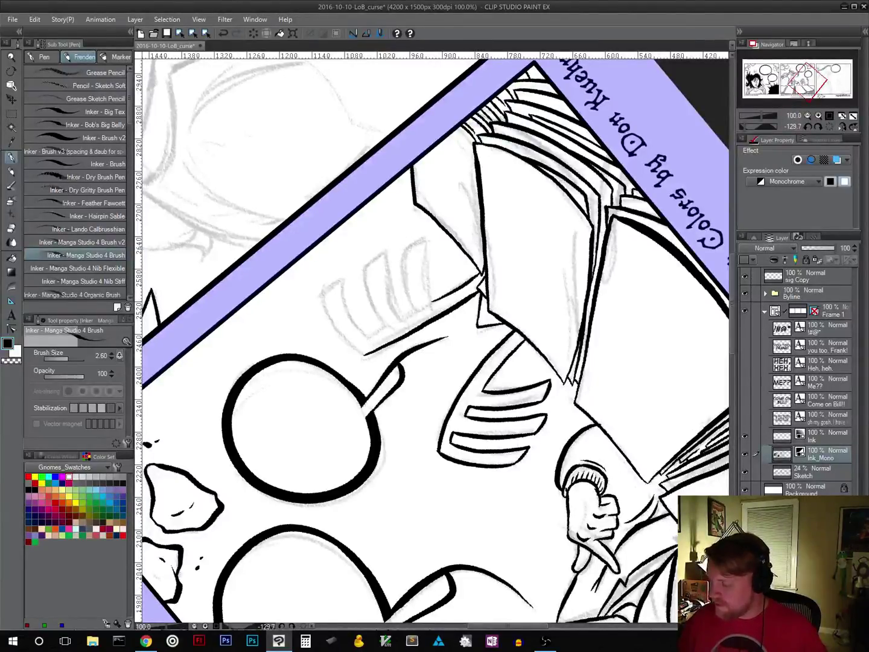
# Step: Rotate the canvas to about -28.6 degrees and ink the outer ends of the second chair's three slats
pyautogui.press('r')
pyautogui.moveTo(556, 403); pyautogui.dragTo(343, 453)
pyautogui.press('p')
pyautogui.moveTo(536, 377); pyautogui.dragTo(400, 411)
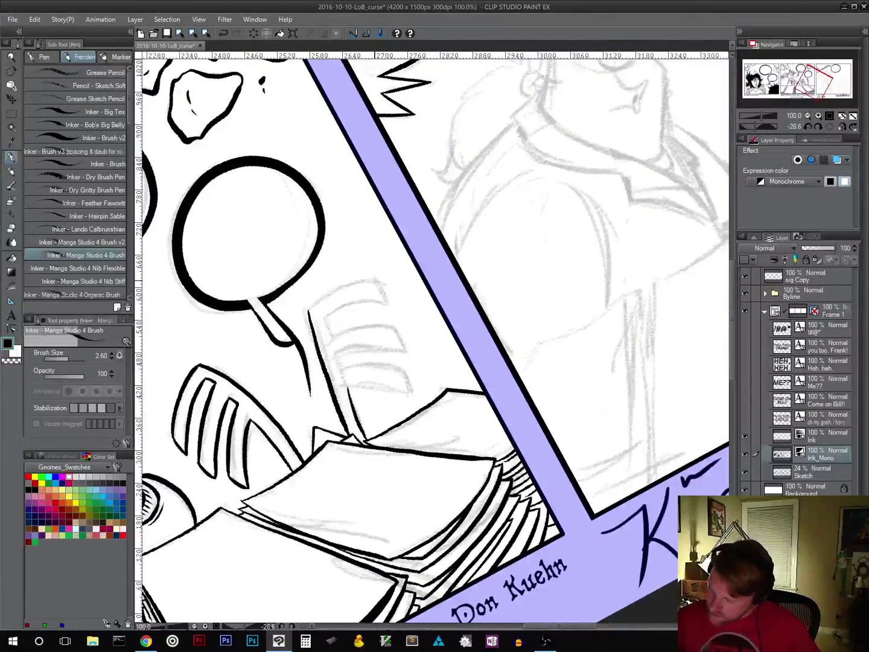
pyautogui.moveTo(374, 280)
pyautogui.mouseDown()
pyautogui.moveTo(403, 345)
pyautogui.moveTo(412, 395)
pyautogui.mouseUp()
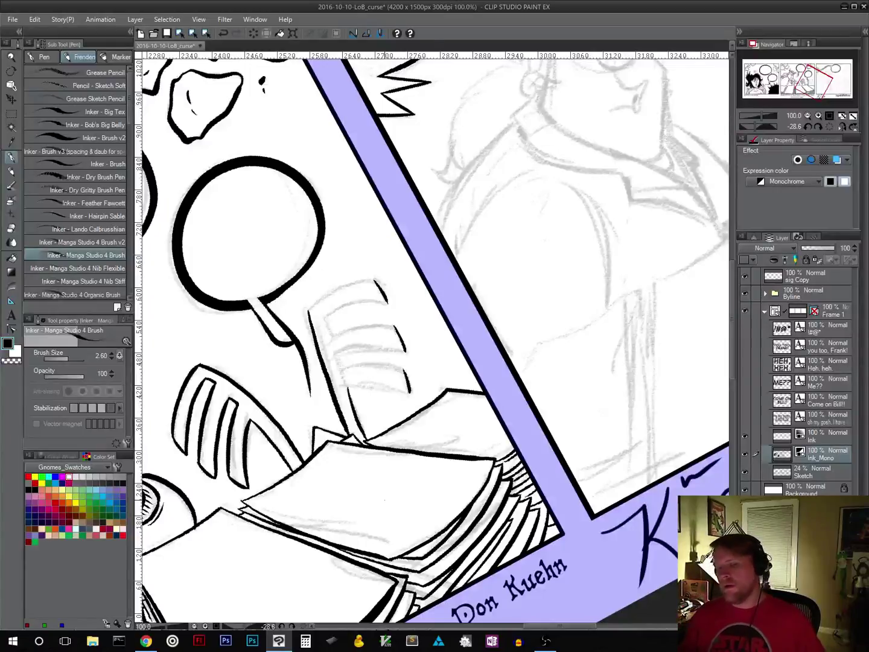
# Step: Rotate the canvas to about -69.7 degrees and ink the second chair's top edge and the long curved edges of its slats
pyautogui.moveTo(483, 378); pyautogui.dragTo(501, 312)
pyautogui.press('r')
pyautogui.moveTo(561, 339); pyautogui.dragTo(523, 236)
pyautogui.press('p')
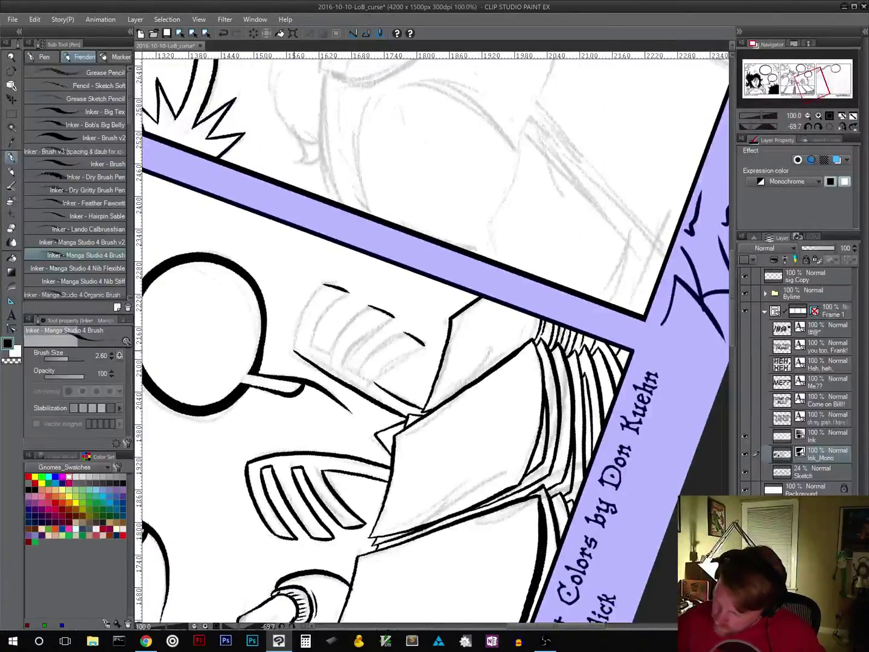
pyautogui.moveTo(294, 348); pyautogui.dragTo(302, 313)
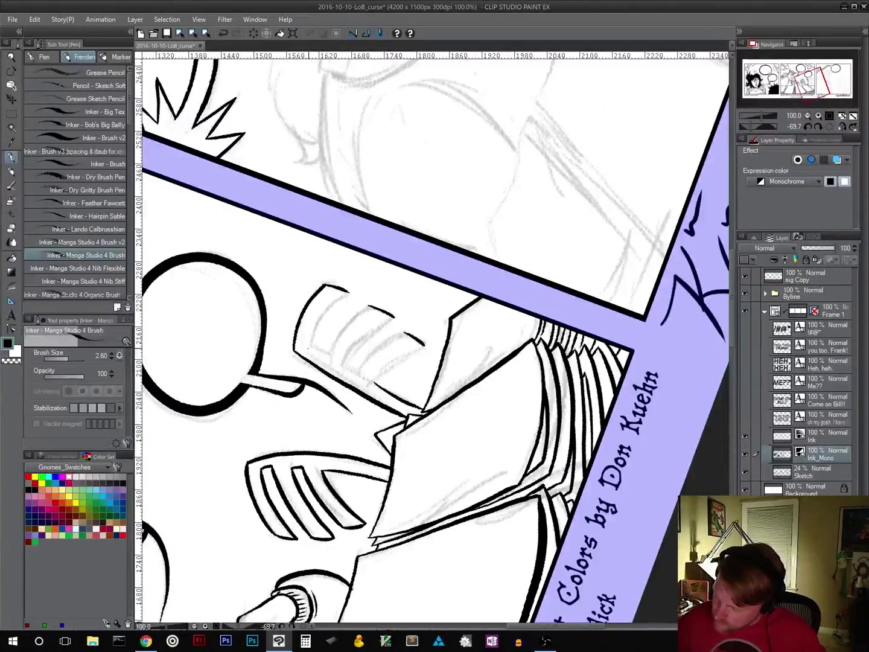
pyautogui.moveTo(309, 347); pyautogui.dragTo(331, 308)
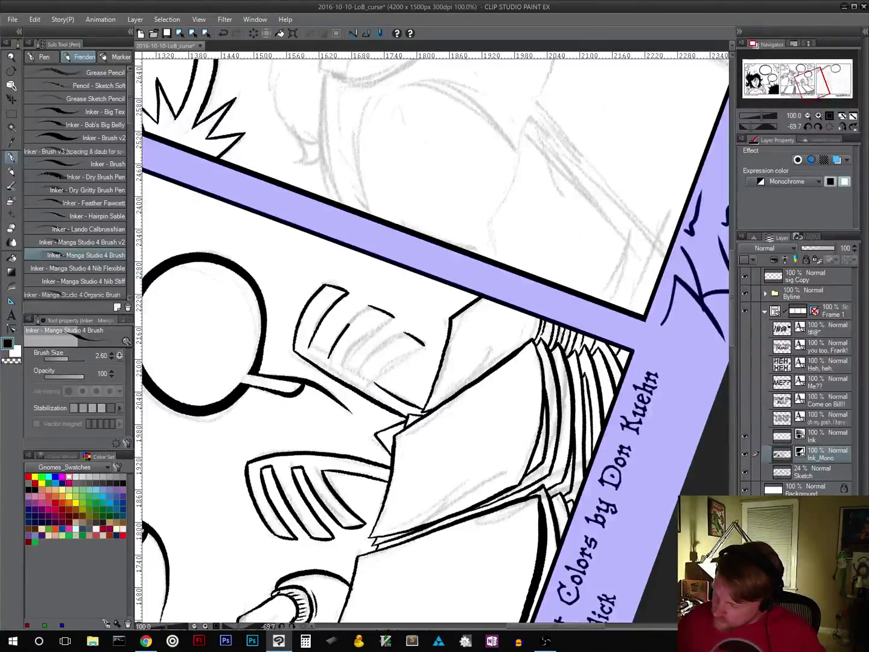
pyautogui.moveTo(361, 312); pyautogui.dragTo(371, 304)
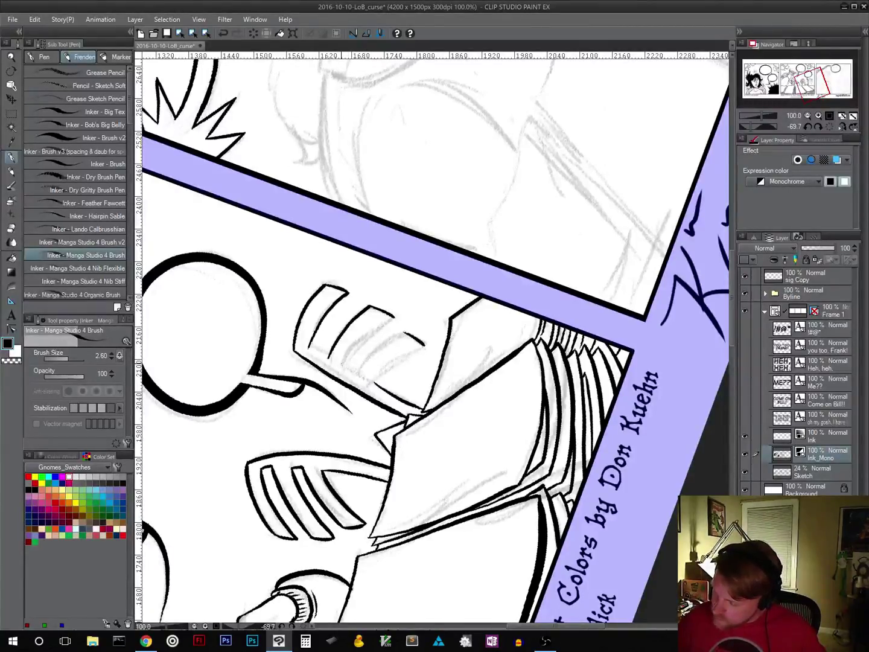
pyautogui.moveTo(344, 357); pyautogui.dragTo(362, 340)
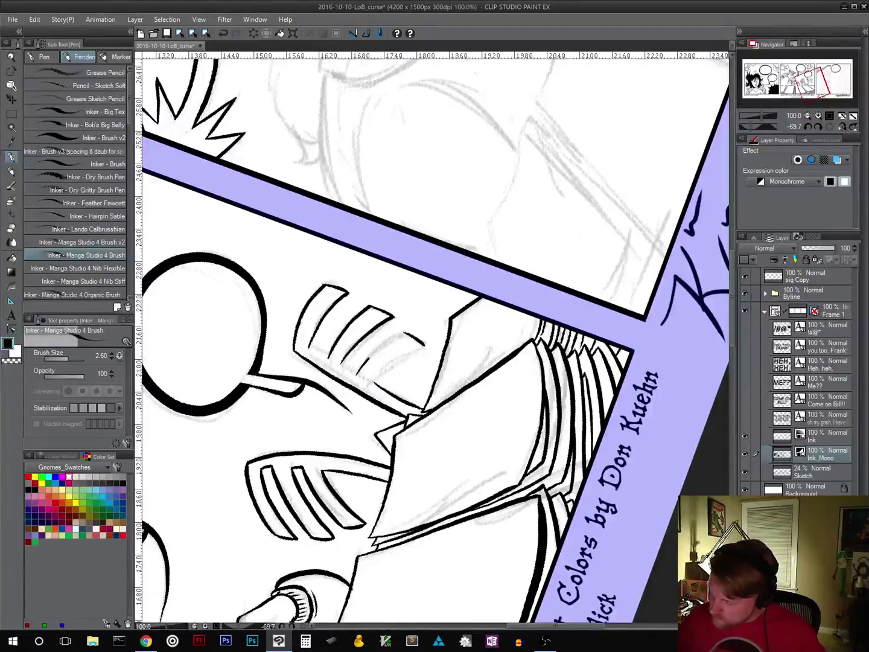
pyautogui.moveTo(387, 346); pyautogui.dragTo(401, 334)
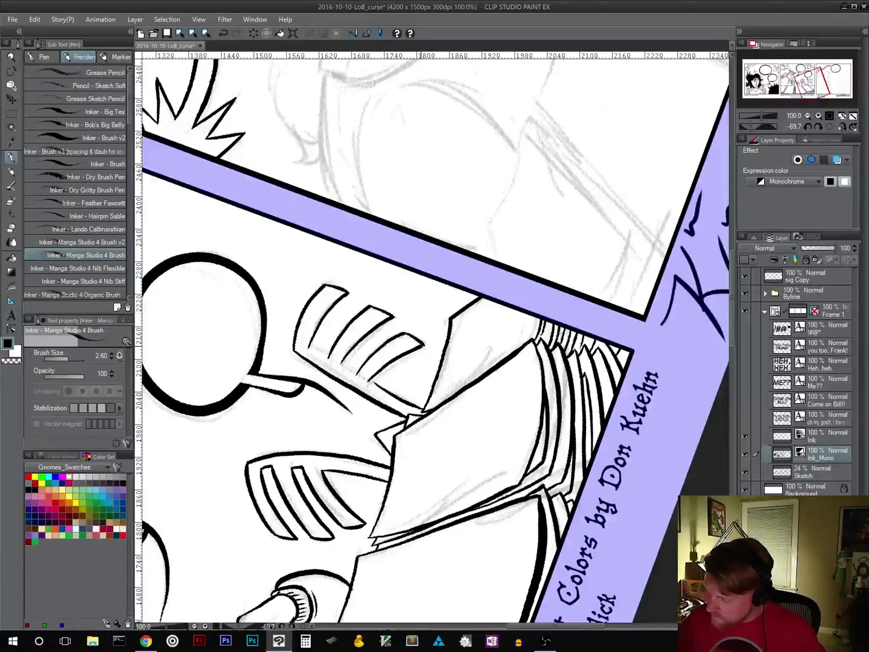
# Step: Rotate the canvas to about -16.5 degrees and ink the short inner edge between the second chair's top two slats
pyautogui.moveTo(495, 382); pyautogui.dragTo(534, 358)
pyautogui.press('r')
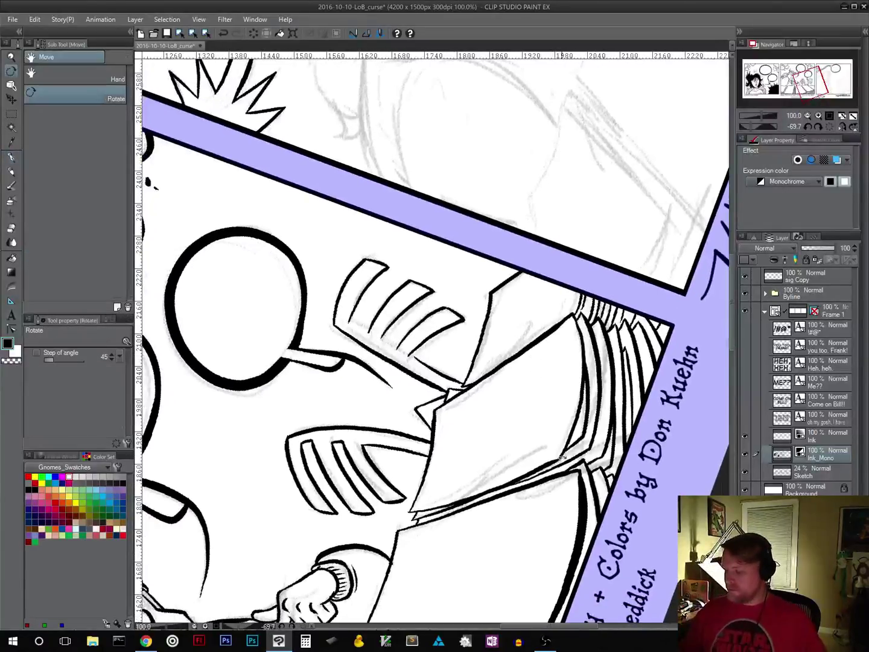
pyautogui.moveTo(562, 456)
pyautogui.mouseDown()
pyautogui.moveTo(463, 536)
pyautogui.moveTo(377, 529)
pyautogui.mouseUp()
pyautogui.press('p')
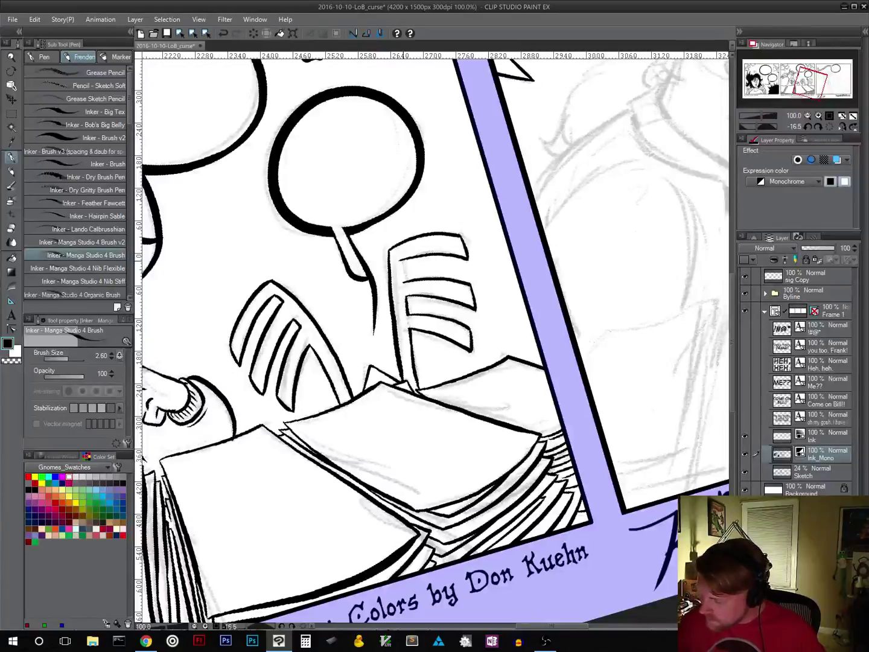
pyautogui.moveTo(399, 261); pyautogui.dragTo(401, 272)
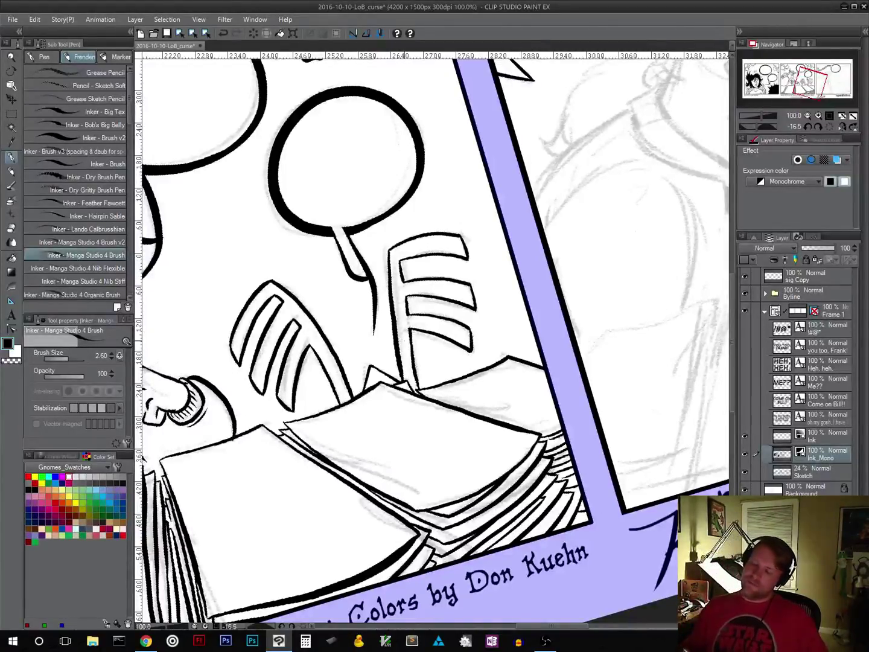
# Step: Reset the canvas rotation to 0, zoom out to 33.3% to show the strip, and save the file
pyautogui.click(828, 127)
pyautogui.click(807, 116)
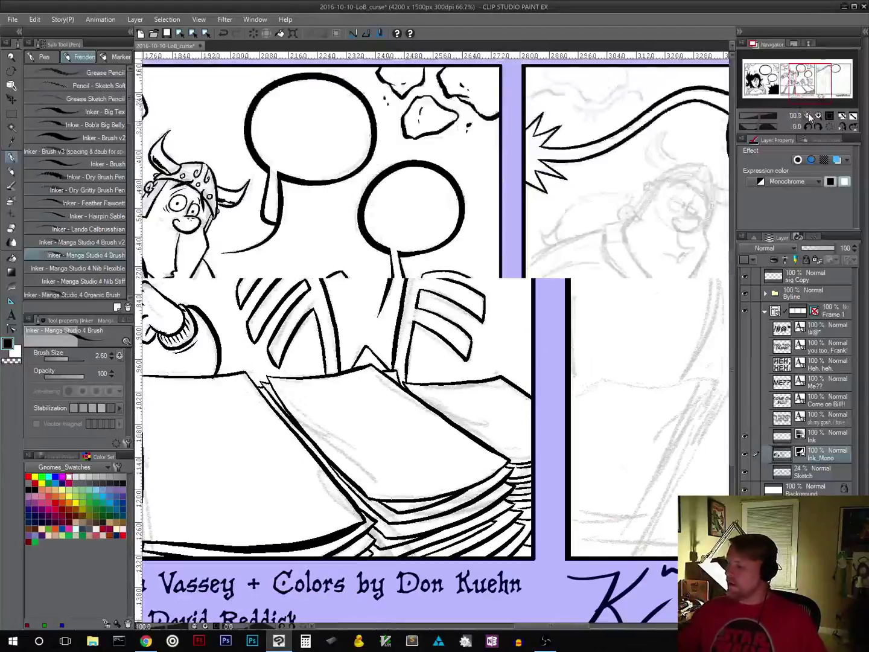
pyautogui.click(807, 116)
pyautogui.click(807, 116)
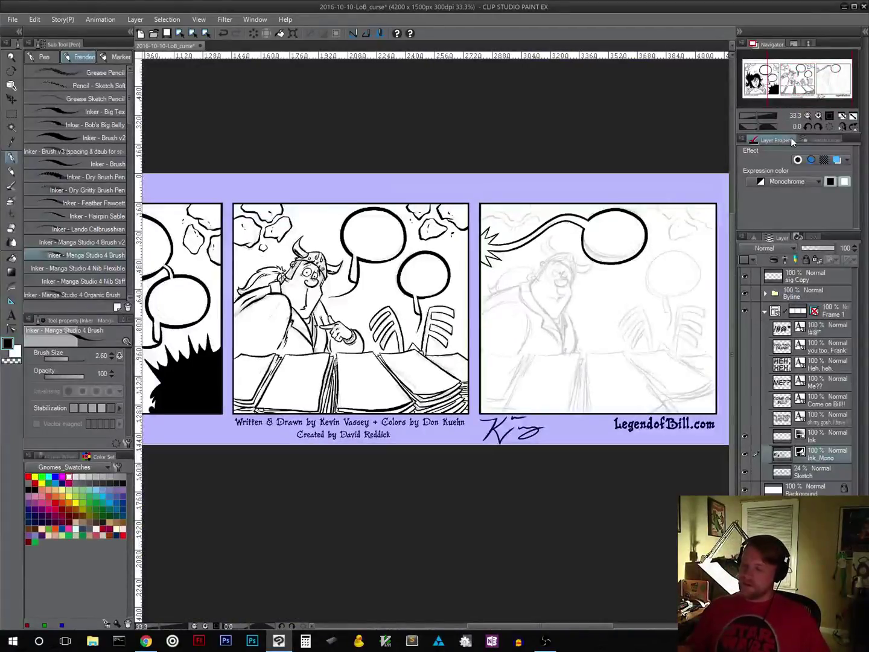
pyautogui.moveTo(418, 479); pyautogui.dragTo(478, 519)
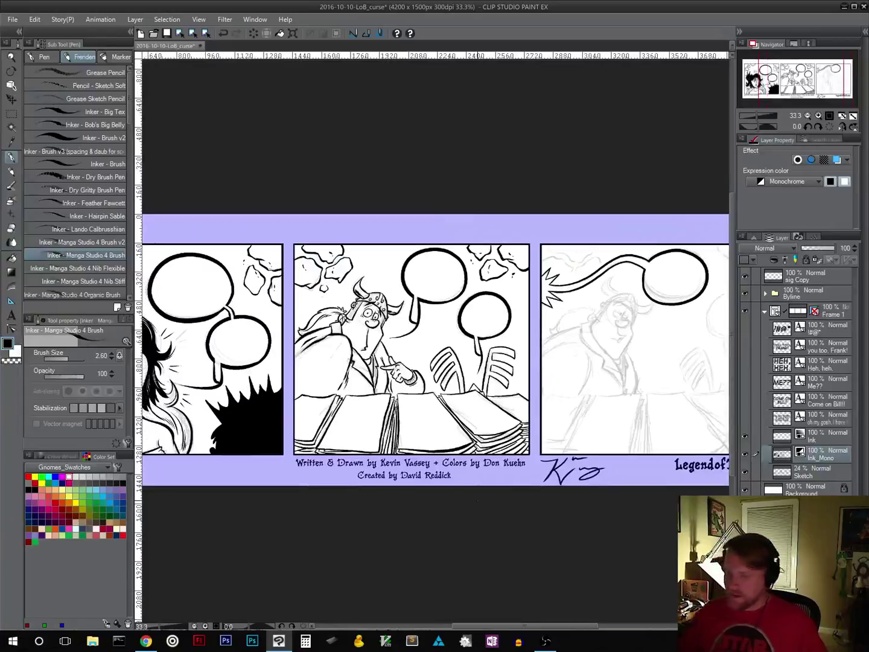
pyautogui.click(167, 35)
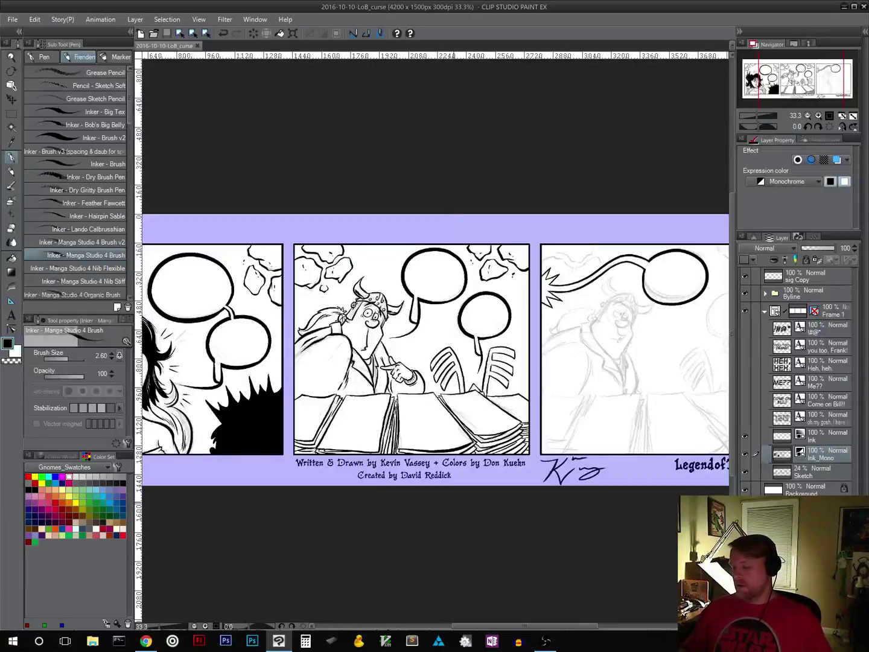
# Step: Select the whole middle panel with a rectangular marquee and copy and paste its Ink_Mono line art onto a new layer
pyautogui.moveTo(462, 515); pyautogui.dragTo(376, 514)
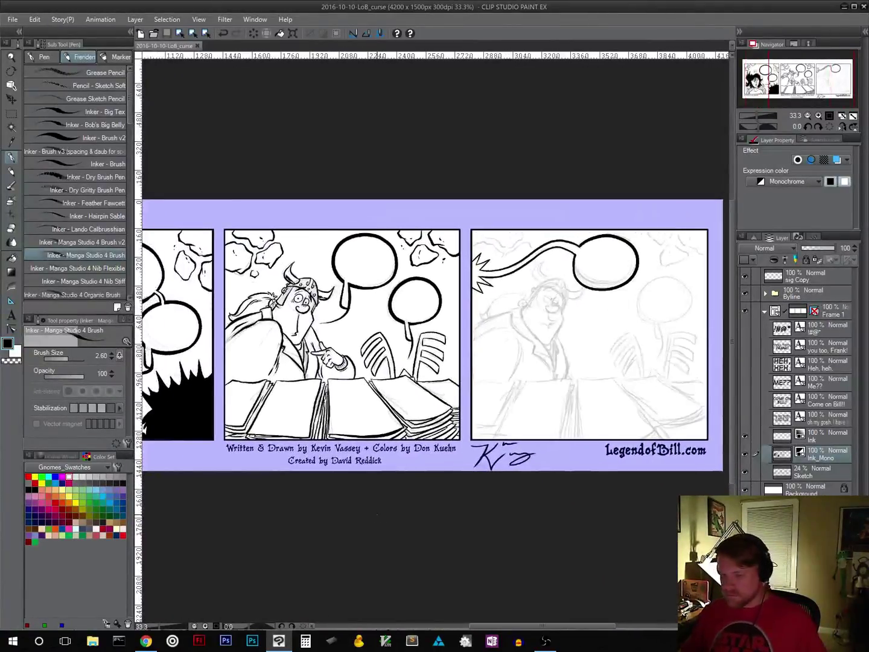
pyautogui.press('m')
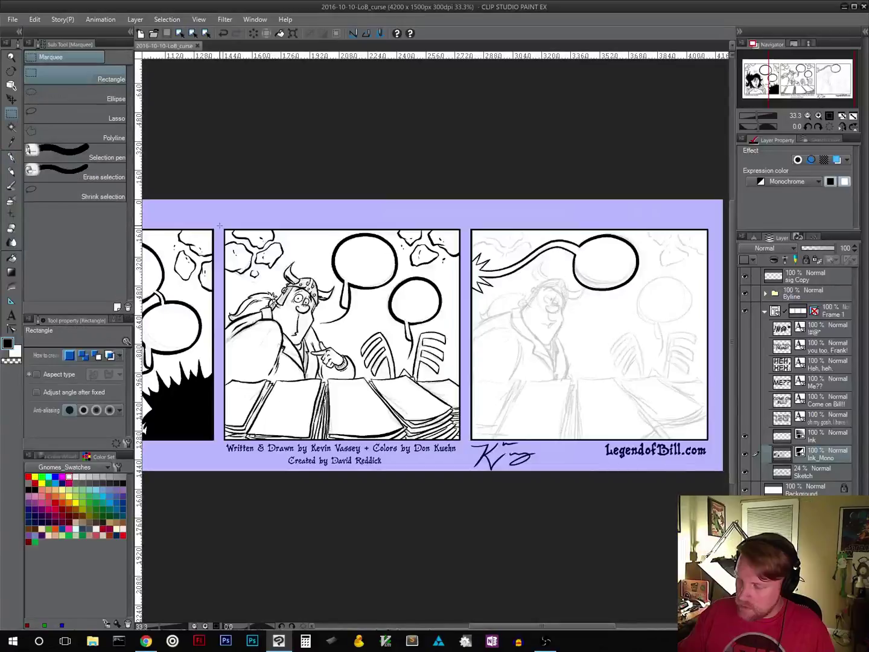
pyautogui.moveTo(219, 225); pyautogui.dragTo(462, 444)
pyautogui.hotkey('ctrl', 'c')
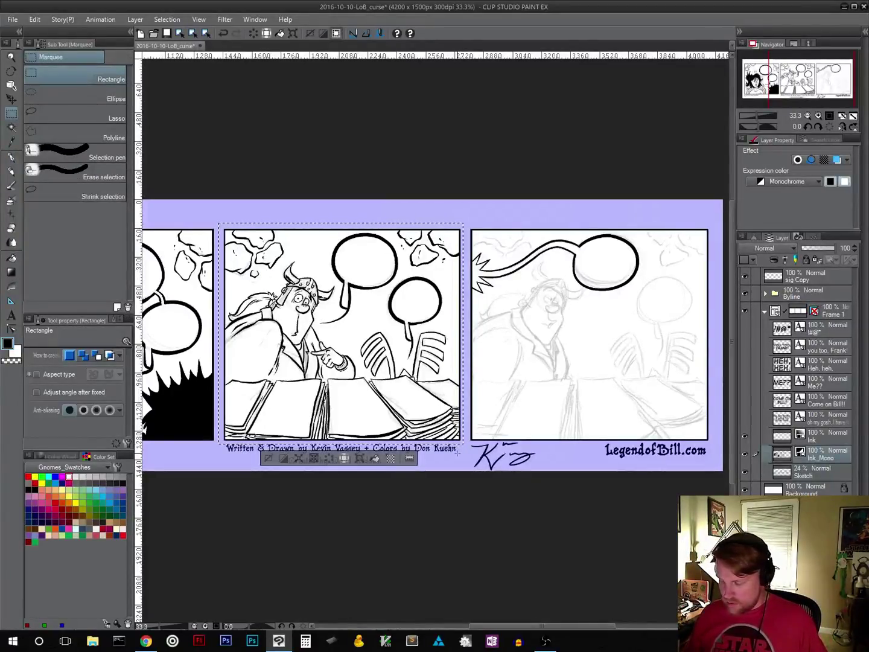
pyautogui.hotkey('ctrl', 'v')
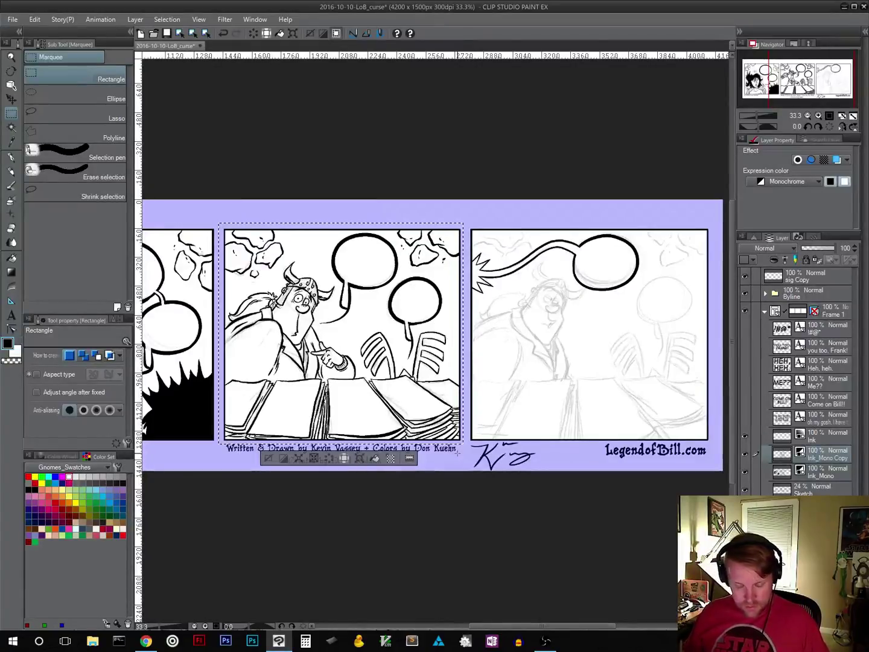
# Step: Move the pasted line art over the third panel with a transform, aligning it to the panel frame, and deselect it
pyautogui.hotkey('ctrl', 't')
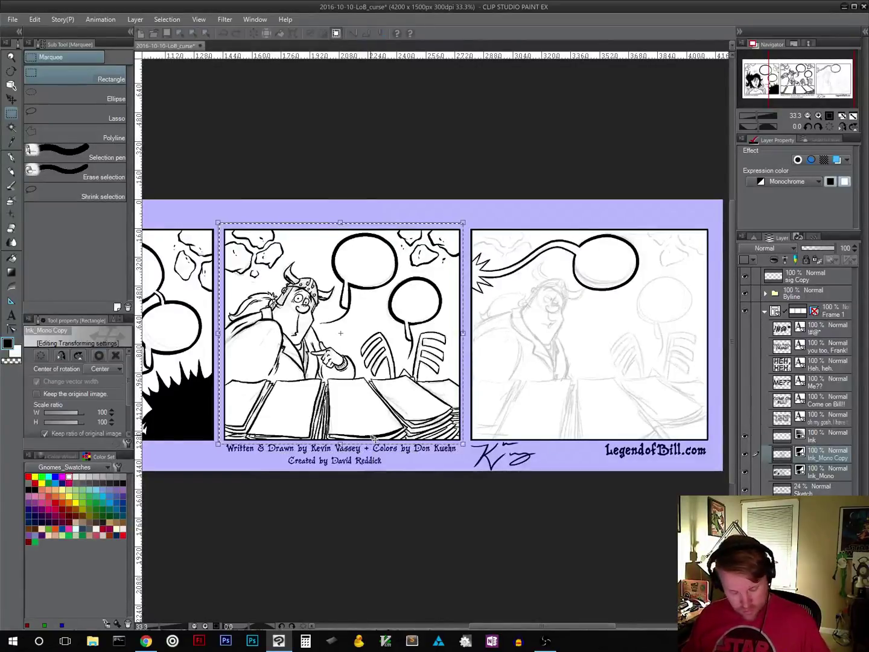
pyautogui.moveTo(391, 427); pyautogui.dragTo(646, 424)
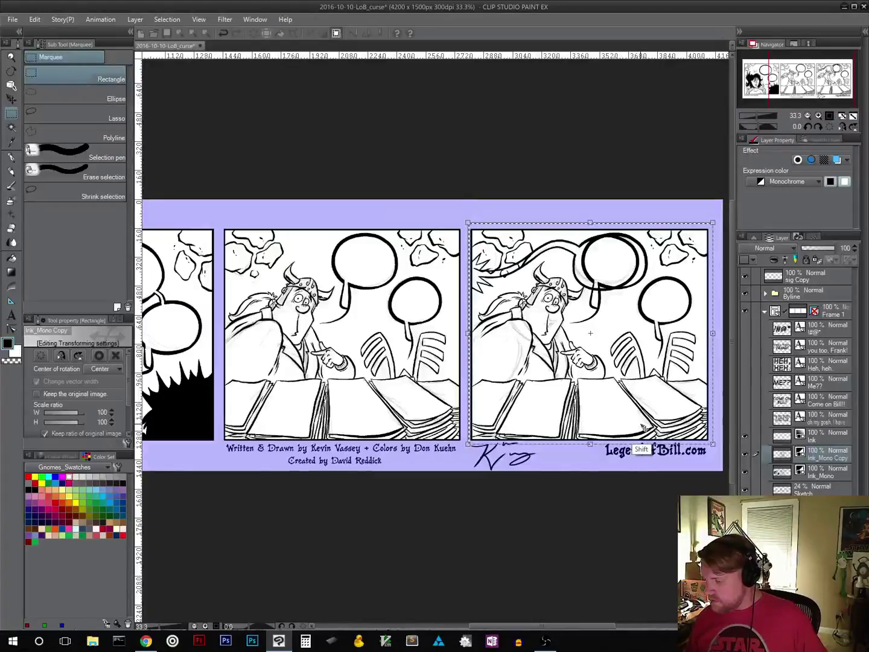
pyautogui.moveTo(642, 424); pyautogui.dragTo(639, 428)
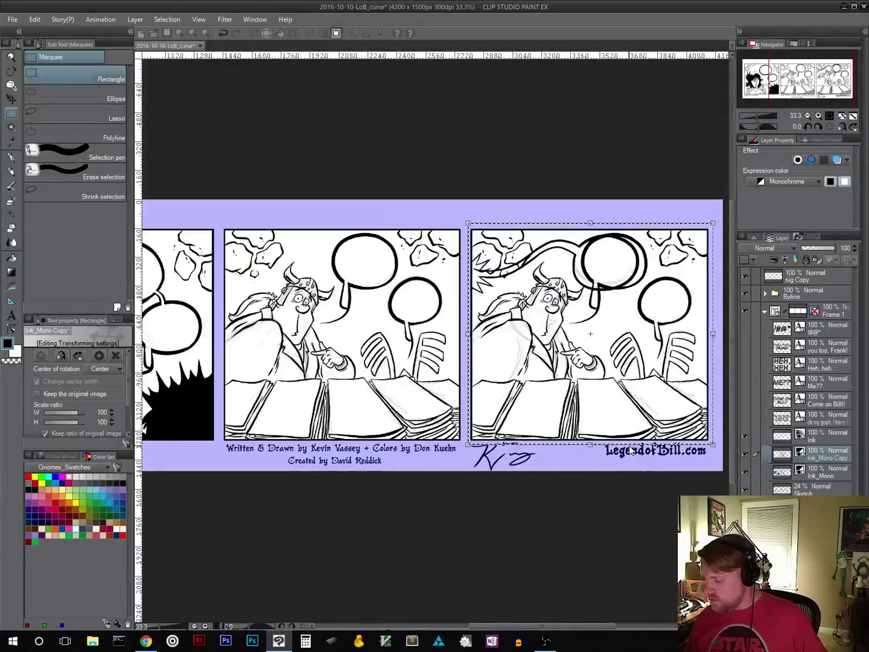
pyautogui.press('Return')
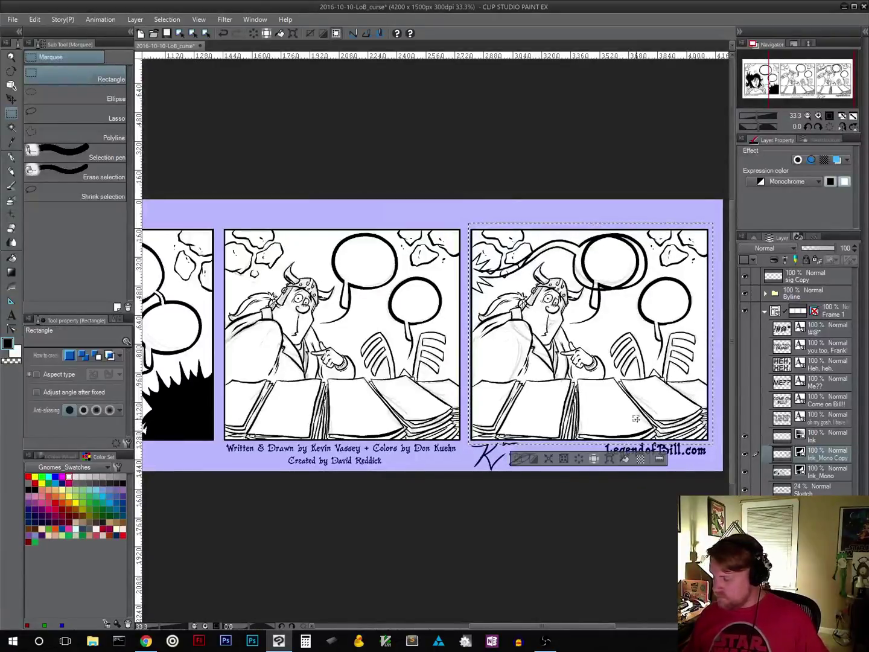
pyautogui.click(519, 459)
# Step: Lasso around the overlapping upper speech balloons and the downward tail in the third panel, with the Ink_Mono layer active
pyautogui.moveTo(606, 472); pyautogui.dragTo(459, 522)
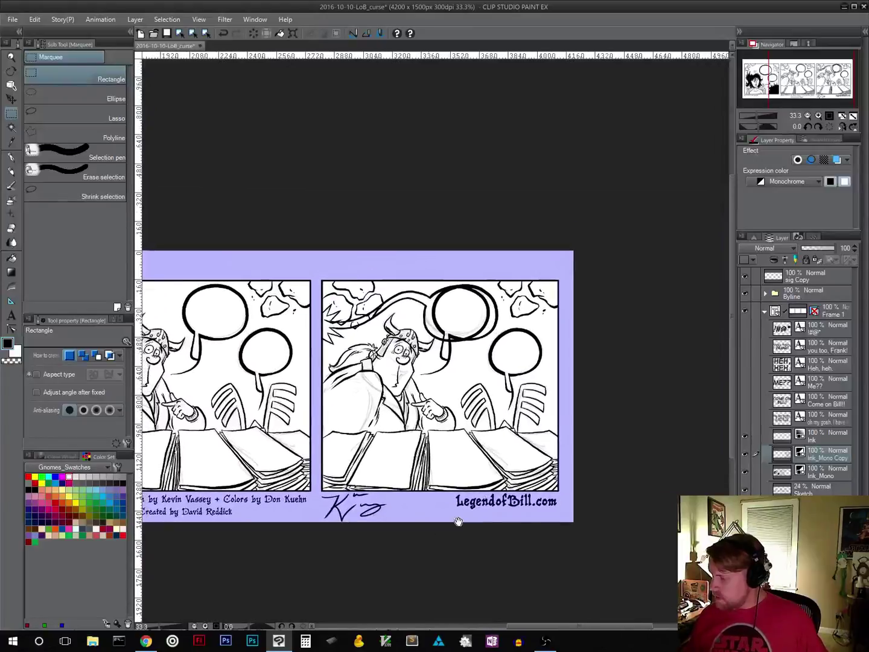
pyautogui.click(829, 116)
pyautogui.moveTo(415, 390); pyautogui.dragTo(461, 434)
pyautogui.click(47, 117)
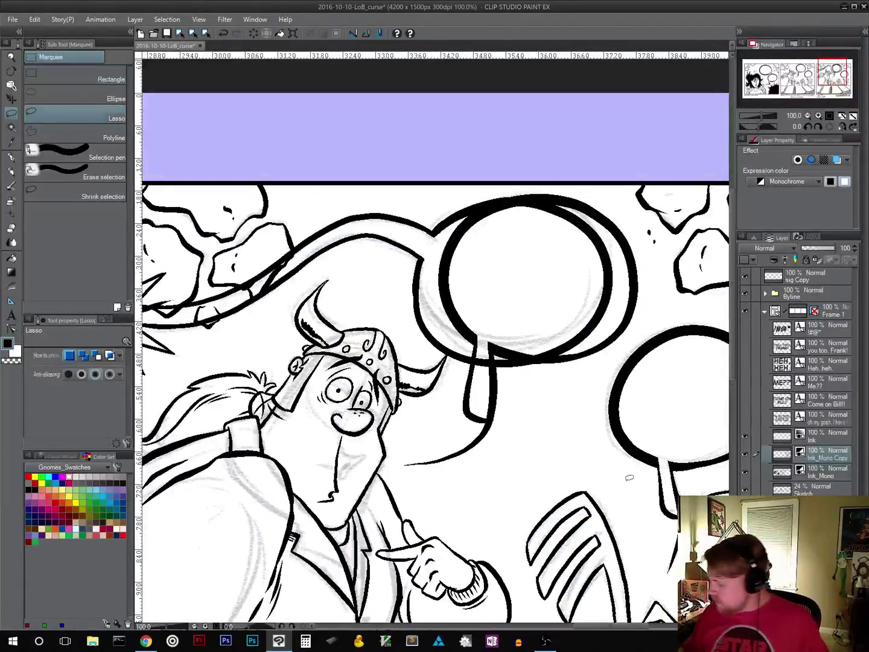
pyautogui.click(835, 475)
pyautogui.moveTo(427, 439)
pyautogui.mouseDown()
pyautogui.moveTo(407, 490)
pyautogui.moveTo(481, 475)
pyautogui.moveTo(530, 411)
pyautogui.moveTo(632, 344)
pyautogui.moveTo(653, 273)
pyautogui.mouseUp()
pyautogui.moveTo(596, 198)
pyautogui.mouseDown()
pyautogui.moveTo(529, 174)
pyautogui.moveTo(459, 194)
pyautogui.moveTo(420, 274)
pyautogui.moveTo(460, 348)
pyautogui.moveTo(454, 390)
pyautogui.moveTo(428, 439)
pyautogui.mouseUp()
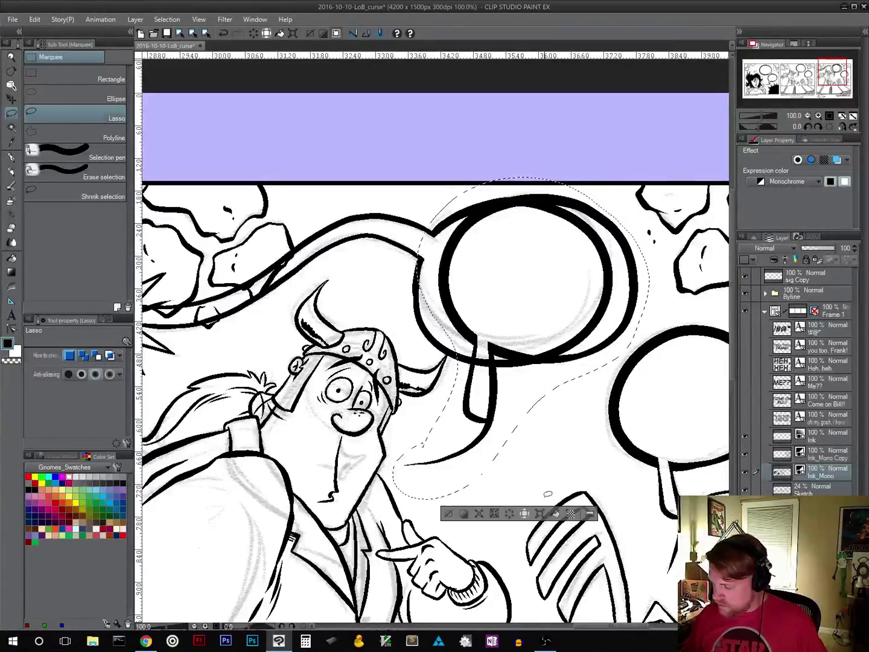
# Step: Try deleting the selected balloon line art from the Ink_Mono layer, and undo the deletion
pyautogui.press('Delete')
pyautogui.hotkey('ctrl', 'd')
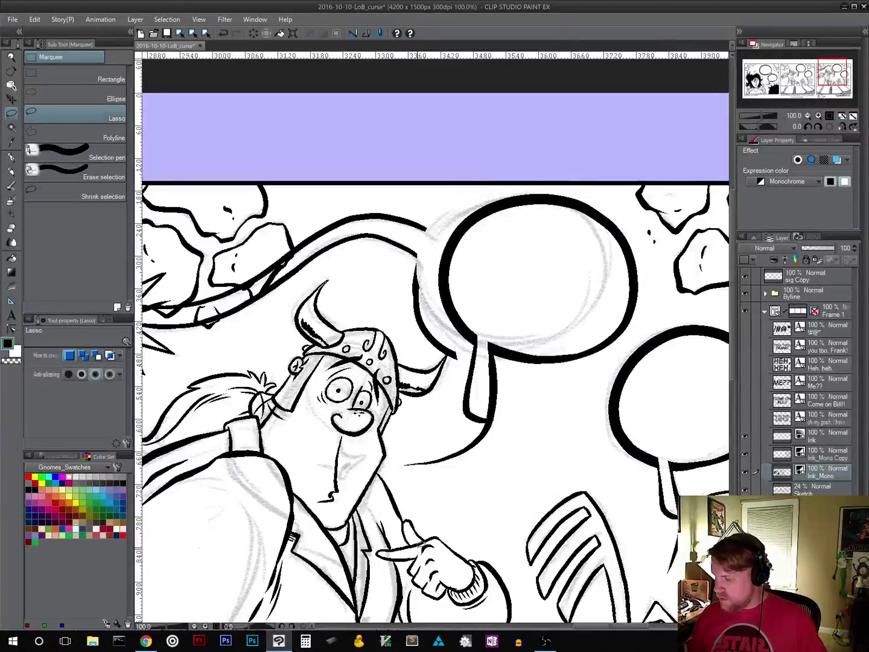
pyautogui.hotkey('ctrl', 'z')
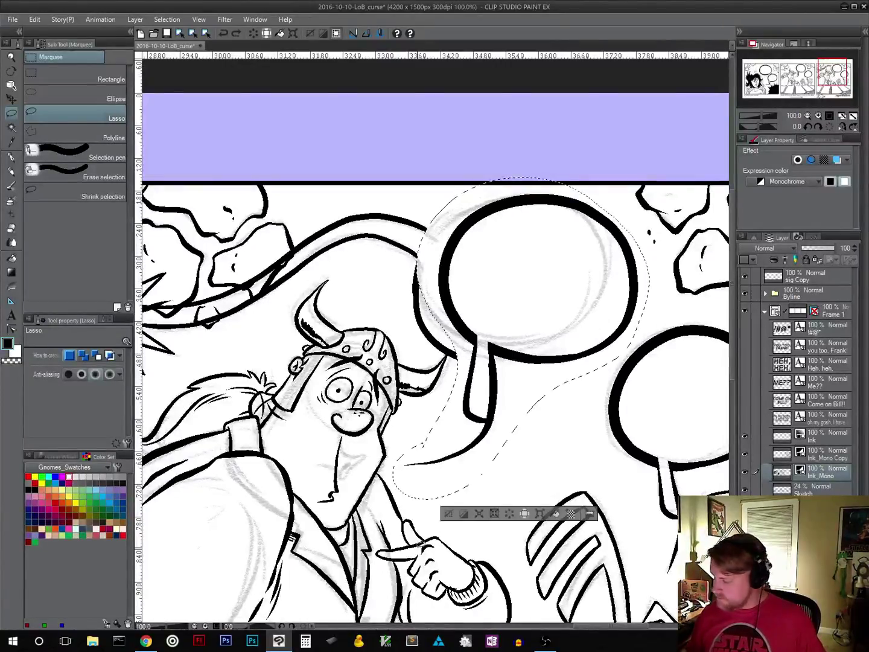
pyautogui.hotkey('ctrl', 'z')
# Step: Delete the selected duplicate balloon and its tail from the Ink_Mono Copy layer and clear the selection
pyautogui.hotkey('ctrl', 'z')
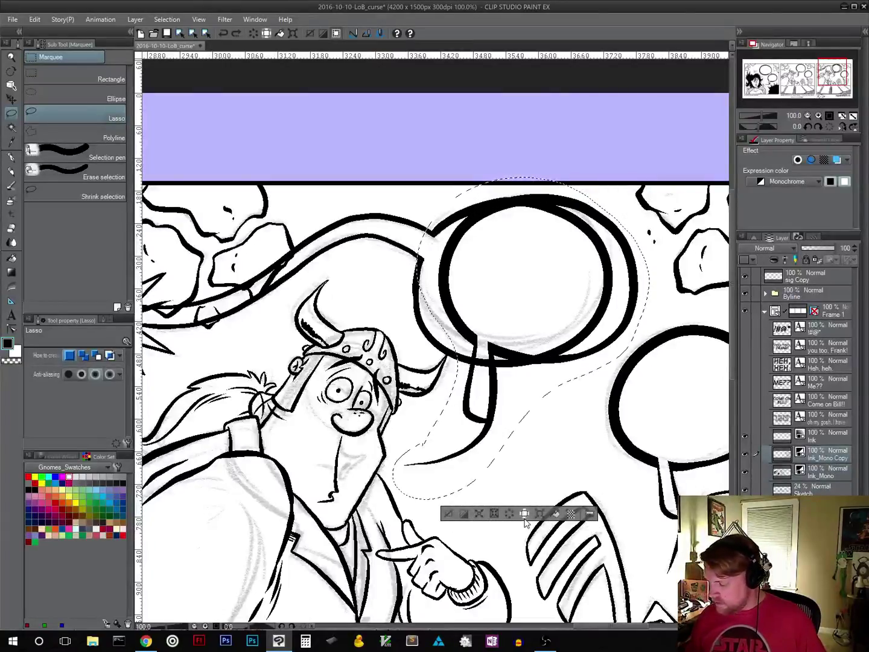
pyautogui.hotkey('ctrl', 'y')
pyautogui.hotkey('ctrl', 'y')
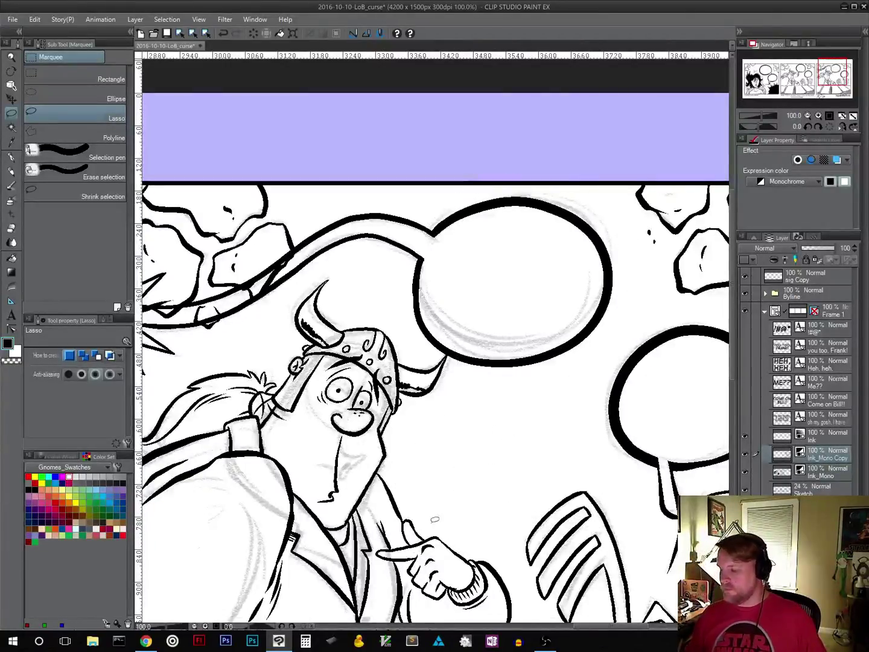
# Step: Lasso the third panel's upper balloon, long tail and starburst on Ink_Mono, shift them slightly upward with a transform, and deselect
pyautogui.moveTo(467, 481); pyautogui.dragTo(497, 480)
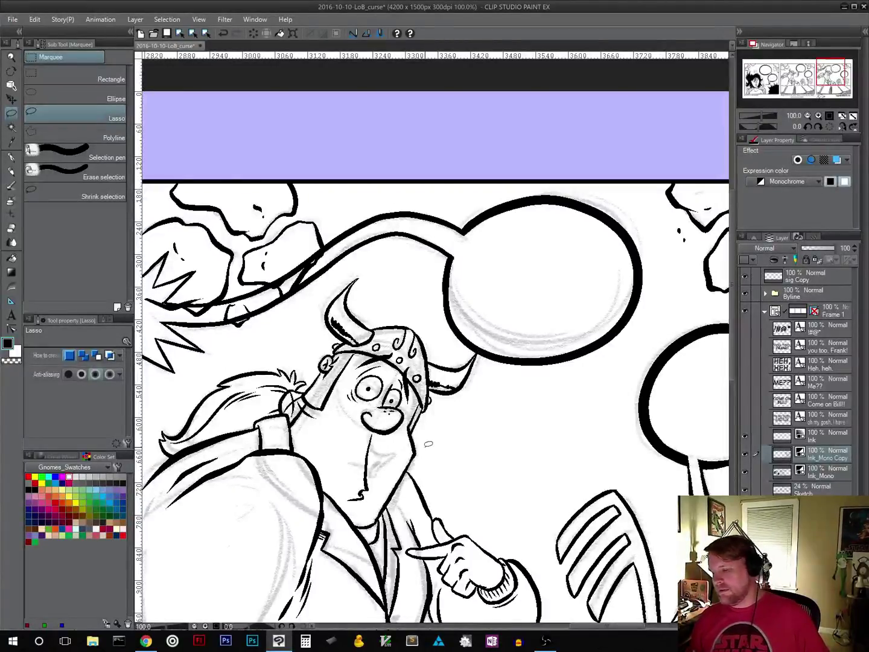
pyautogui.moveTo(487, 457); pyautogui.dragTo(495, 485)
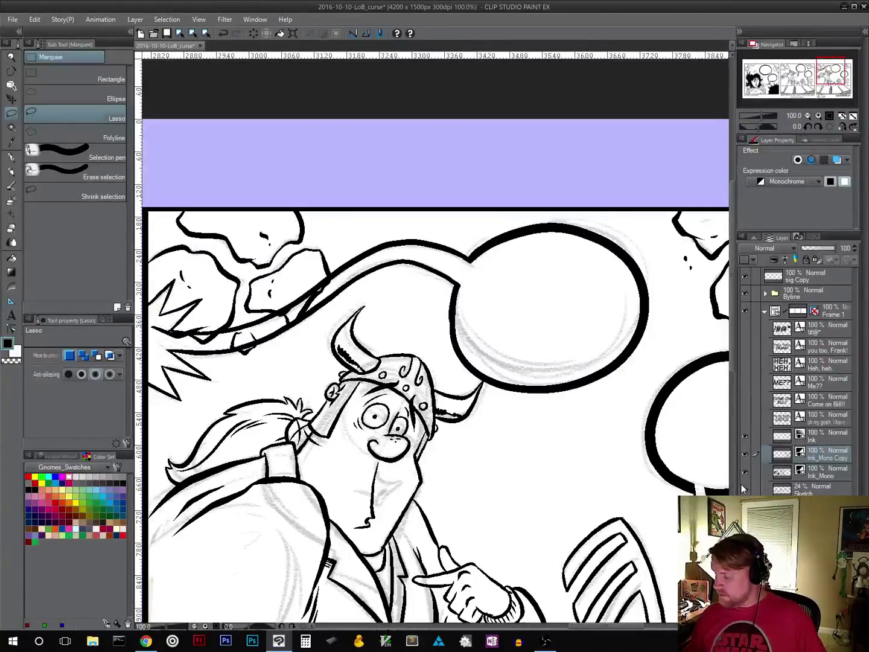
pyautogui.click(824, 475)
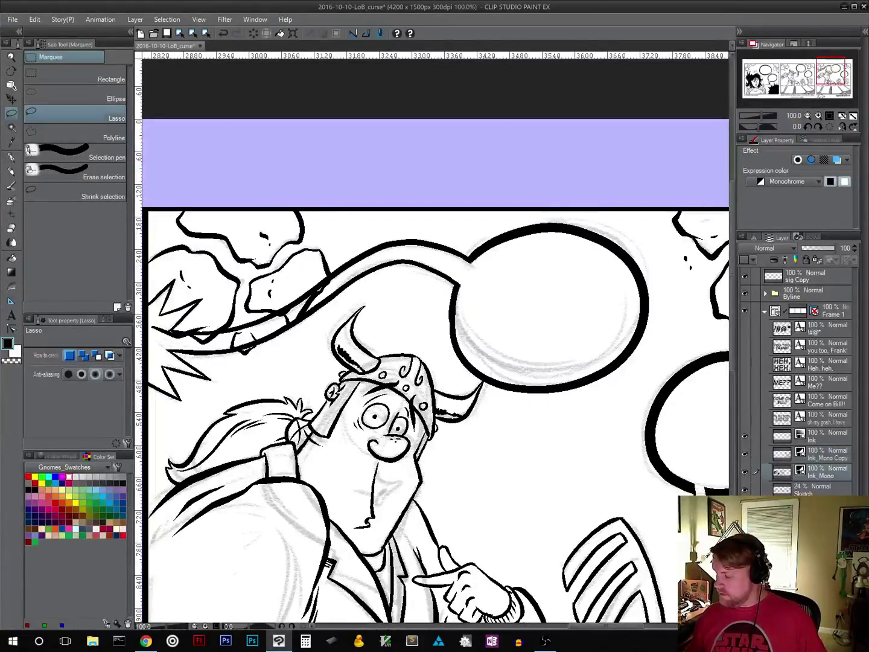
pyautogui.moveTo(481, 516); pyautogui.dragTo(533, 508)
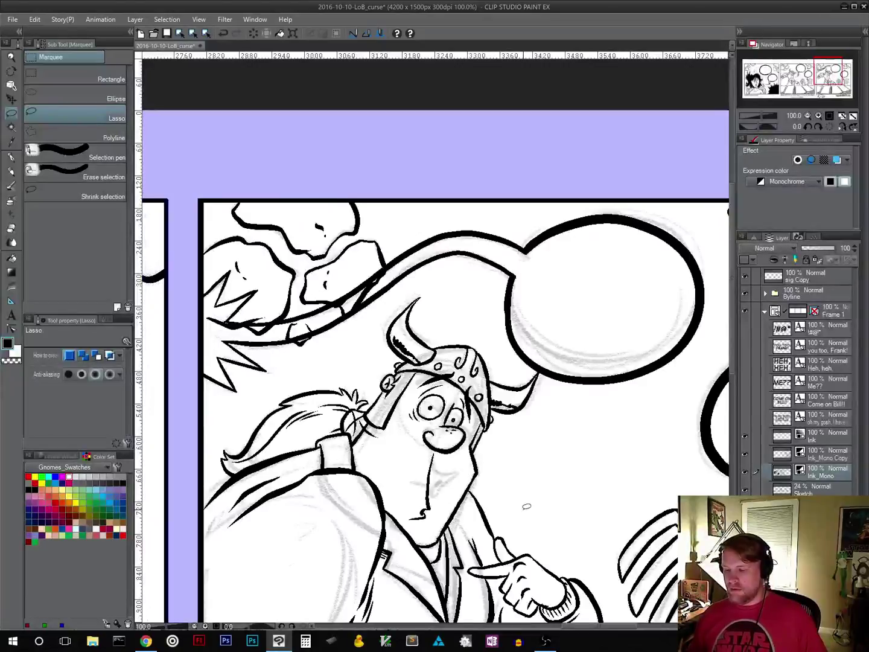
pyautogui.moveTo(233, 254)
pyautogui.mouseDown()
pyautogui.moveTo(202, 276)
pyautogui.moveTo(187, 357)
pyautogui.moveTo(225, 408)
pyautogui.moveTo(356, 339)
pyautogui.moveTo(406, 296)
pyautogui.moveTo(477, 281)
pyautogui.moveTo(506, 313)
pyautogui.moveTo(517, 361)
pyautogui.moveTo(553, 387)
pyautogui.moveTo(613, 394)
pyautogui.moveTo(682, 371)
pyautogui.moveTo(717, 329)
pyautogui.moveTo(725, 266)
pyautogui.moveTo(696, 212)
pyautogui.moveTo(574, 202)
pyautogui.moveTo(453, 210)
pyautogui.moveTo(227, 248)
pyautogui.mouseUp()
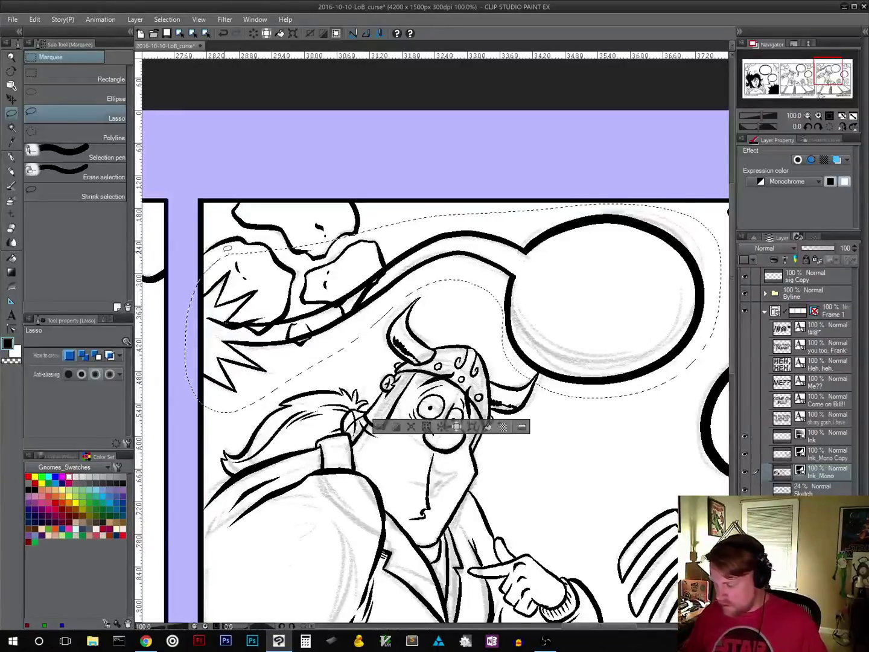
pyautogui.click(473, 426)
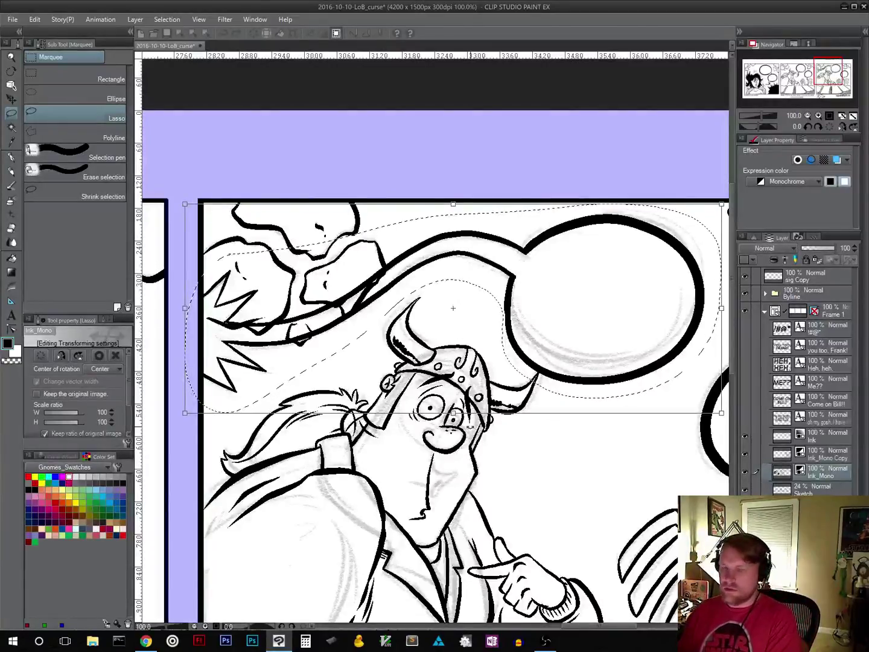
pyautogui.moveTo(525, 343); pyautogui.dragTo(525, 339)
pyautogui.moveTo(560, 426); pyautogui.dragTo(561, 423)
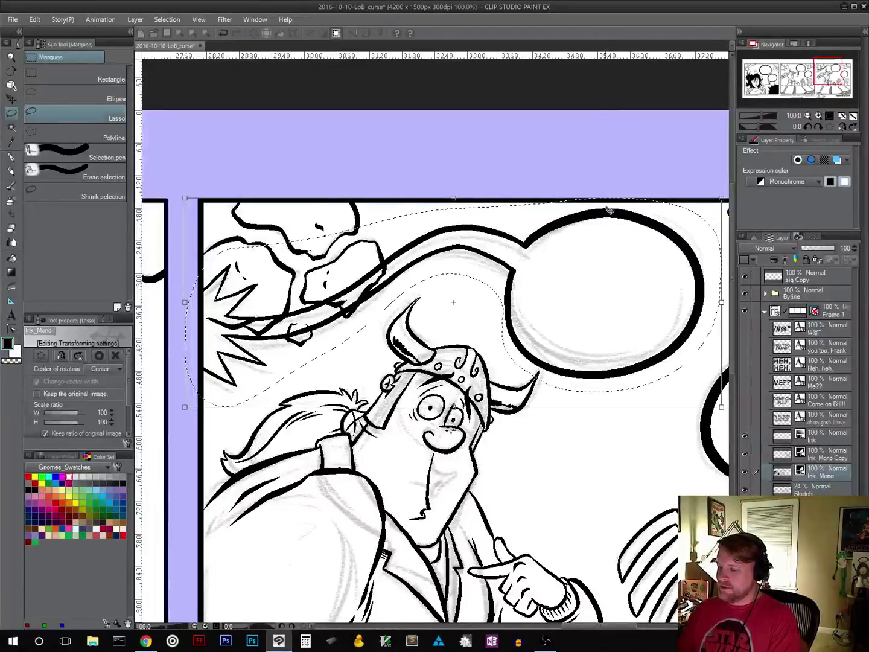
pyautogui.press('Up')
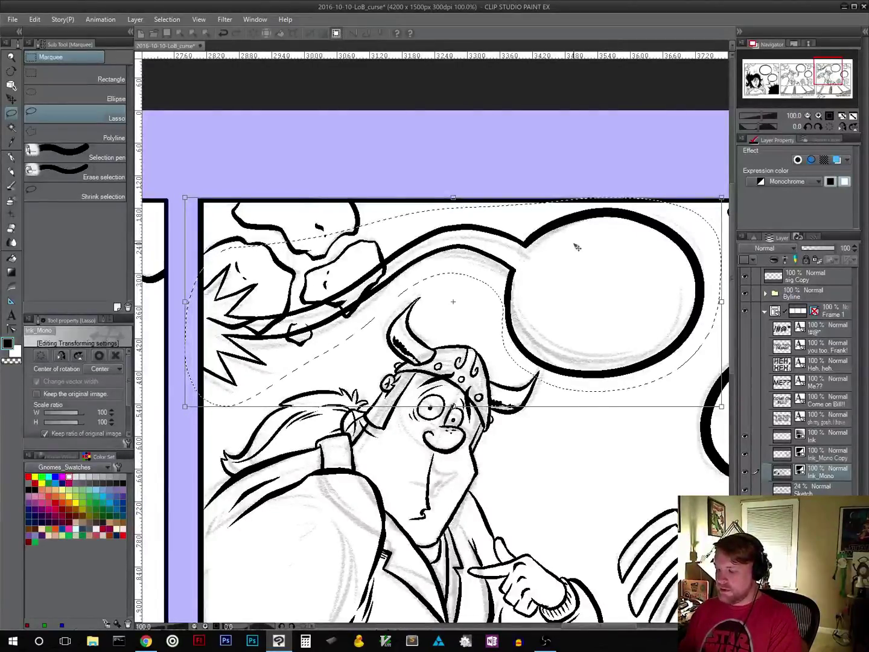
pyautogui.press('Down')
pyautogui.press('Down')
pyautogui.press('Up')
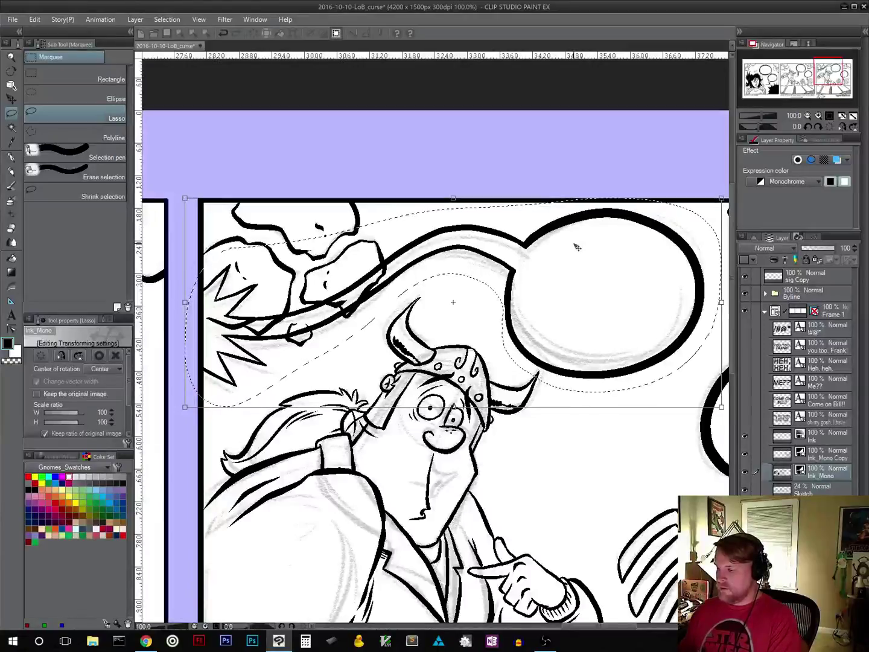
pyautogui.press('Down')
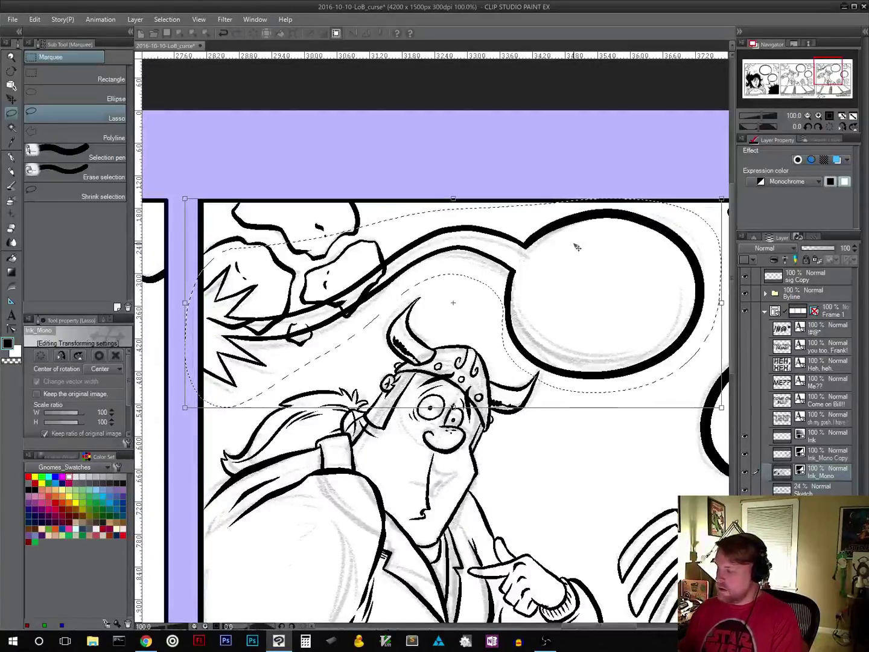
pyautogui.press('Return')
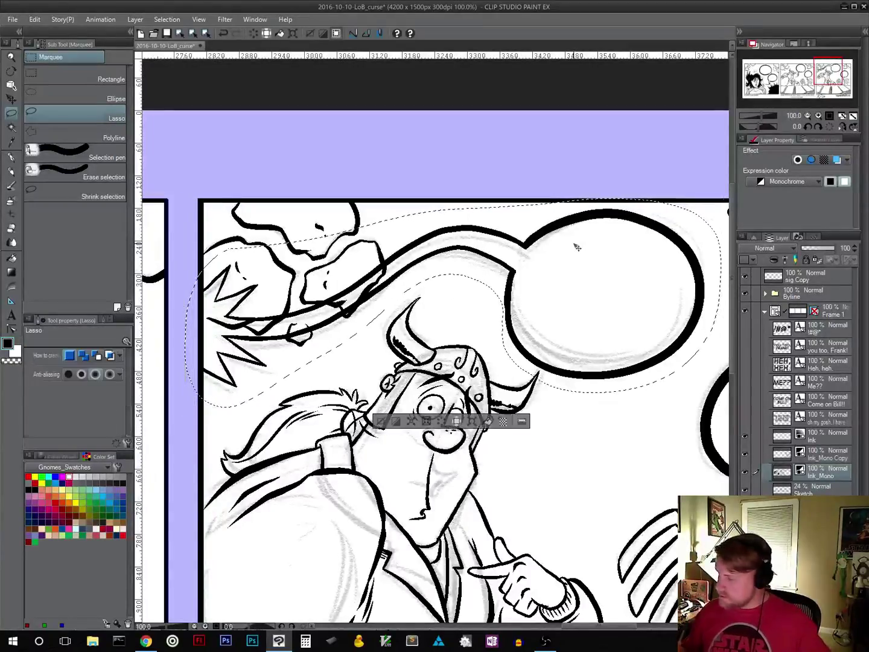
pyautogui.click(381, 425)
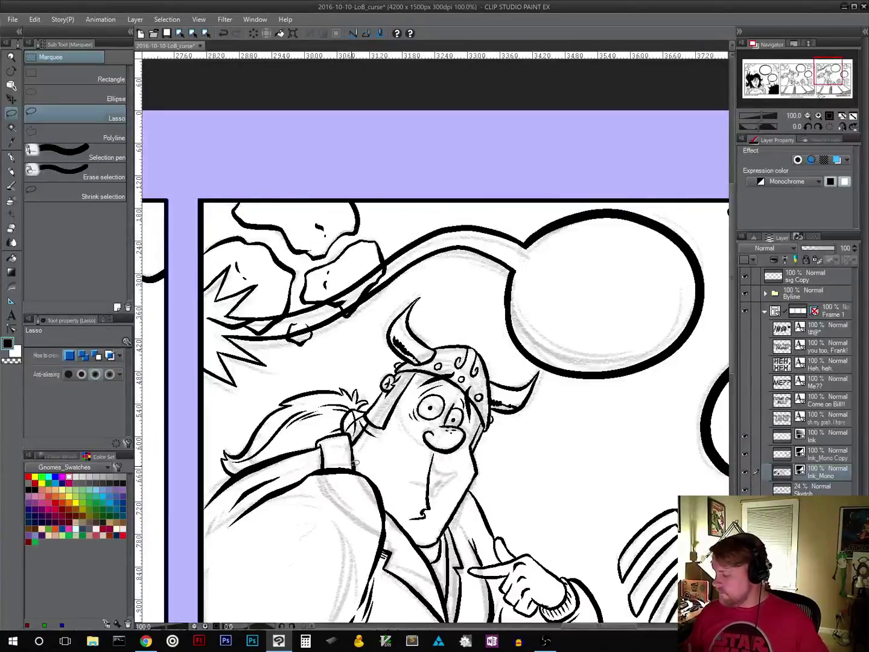
# Step: On the Ink_Mono Copy layer, lasso and delete the rock lines crossing inside the balloon's long tail, and deselect
pyautogui.click(758, 461)
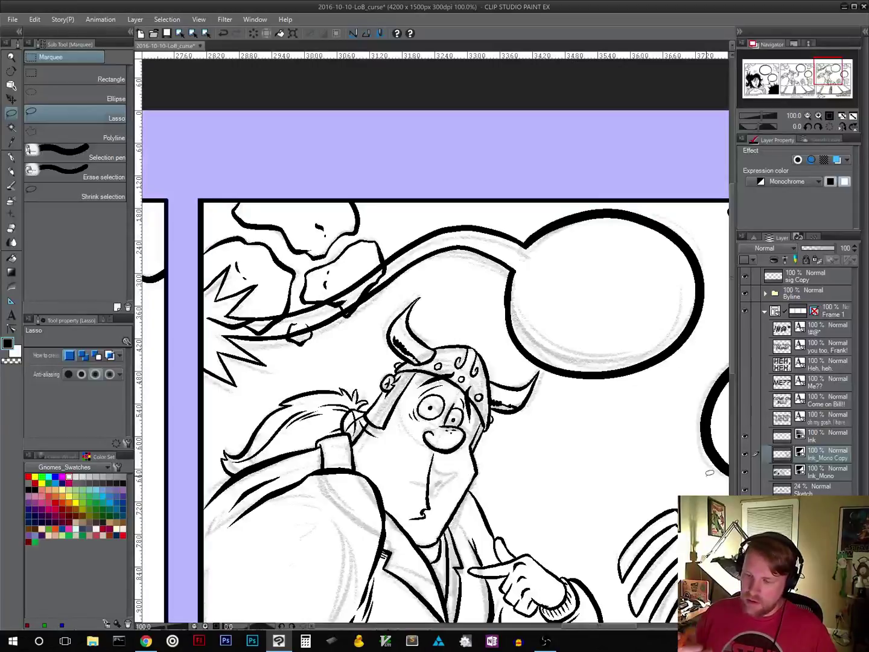
pyautogui.moveTo(220, 311)
pyautogui.mouseDown()
pyautogui.moveTo(198, 319)
pyautogui.moveTo(199, 327)
pyautogui.moveTo(303, 331)
pyautogui.moveTo(383, 284)
pyautogui.moveTo(402, 258)
pyautogui.moveTo(309, 308)
pyautogui.moveTo(218, 313)
pyautogui.mouseUp()
pyautogui.click(285, 350)
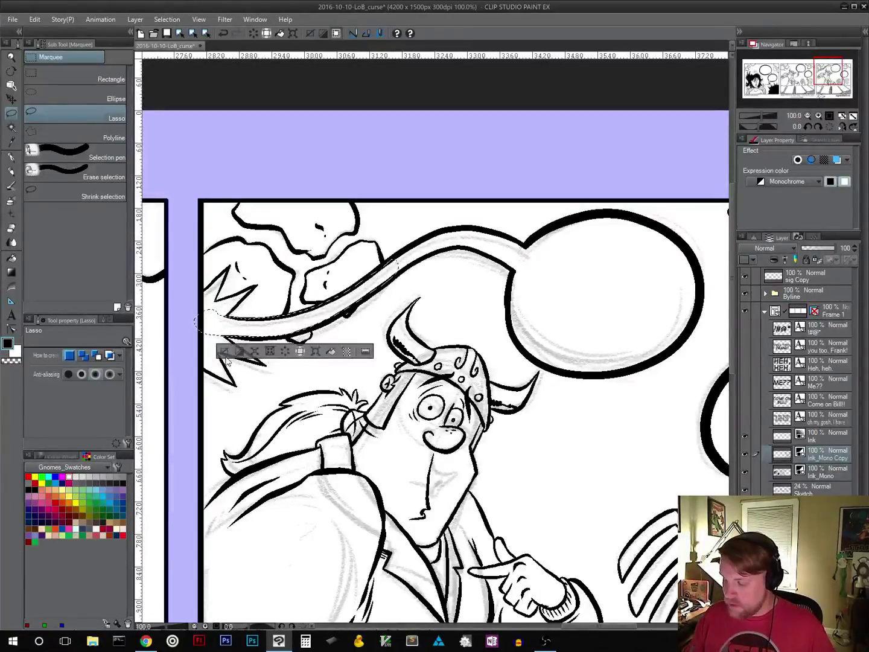
pyautogui.click(226, 351)
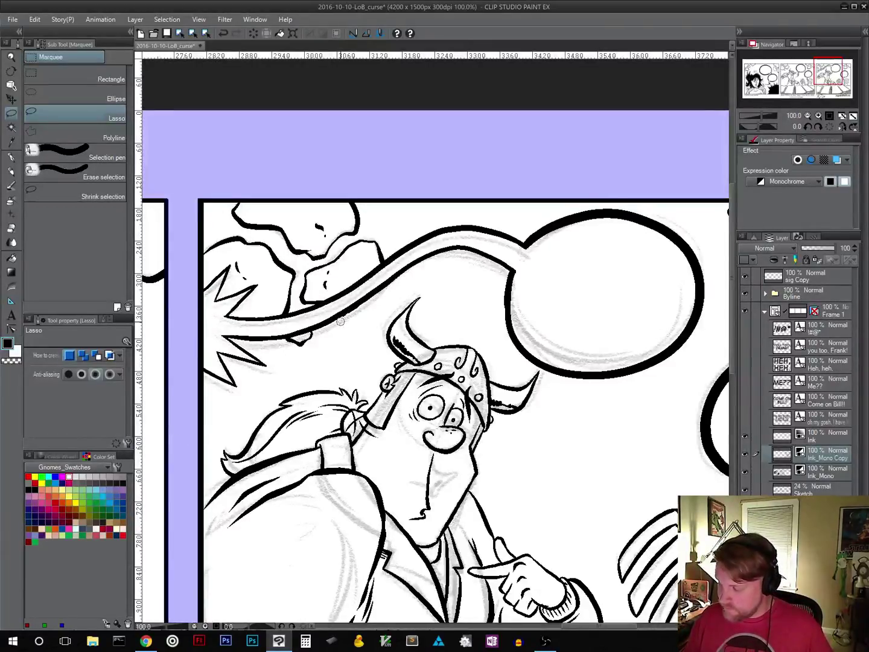
# Step: Undo a trial removal of the rock fragment below the tail and ink small marks beside it with Inker - Manga Studio 4 Brush
pyautogui.moveTo(306, 345); pyautogui.dragTo(312, 333)
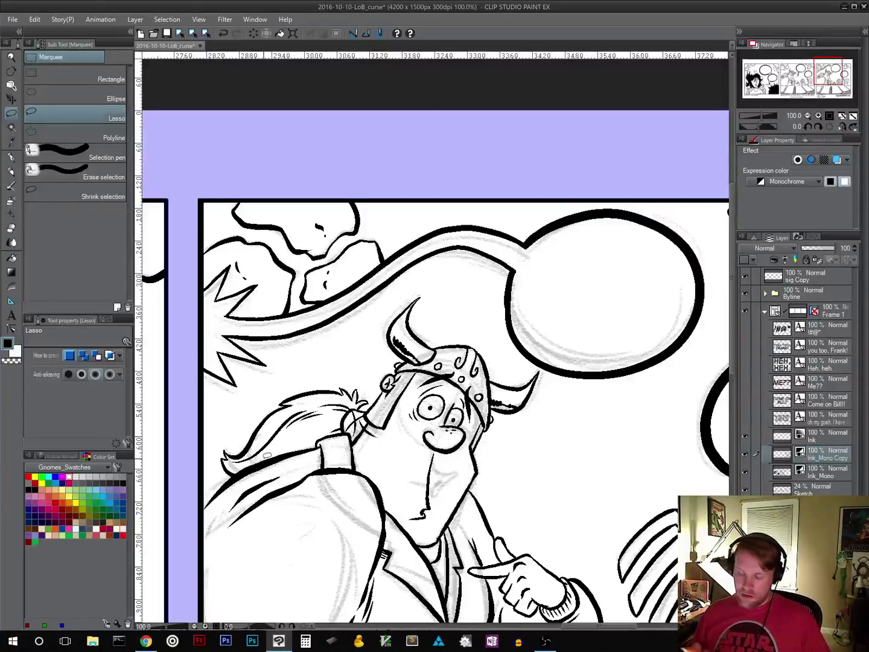
pyautogui.hotkey('ctrl', 'z')
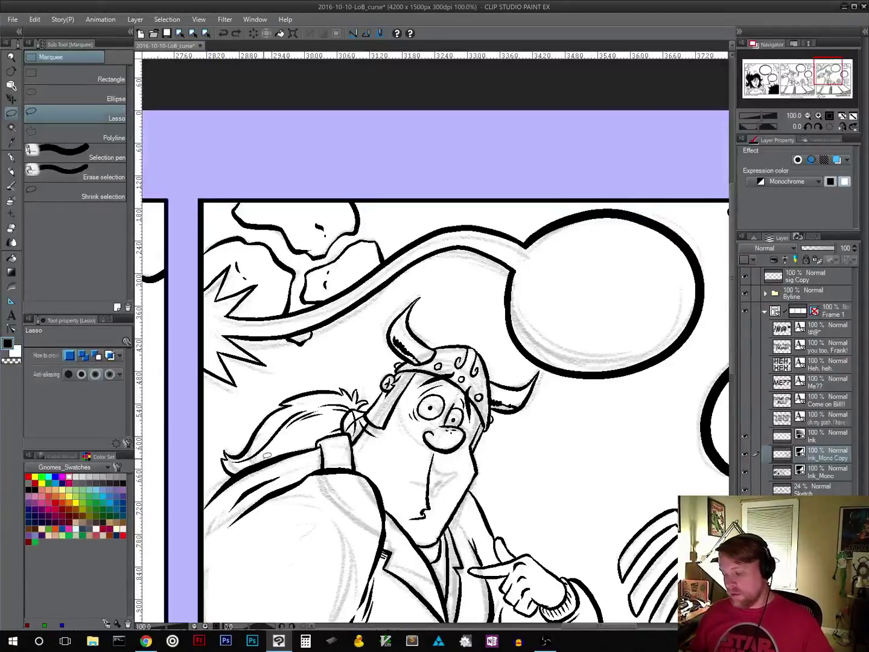
pyautogui.press('p')
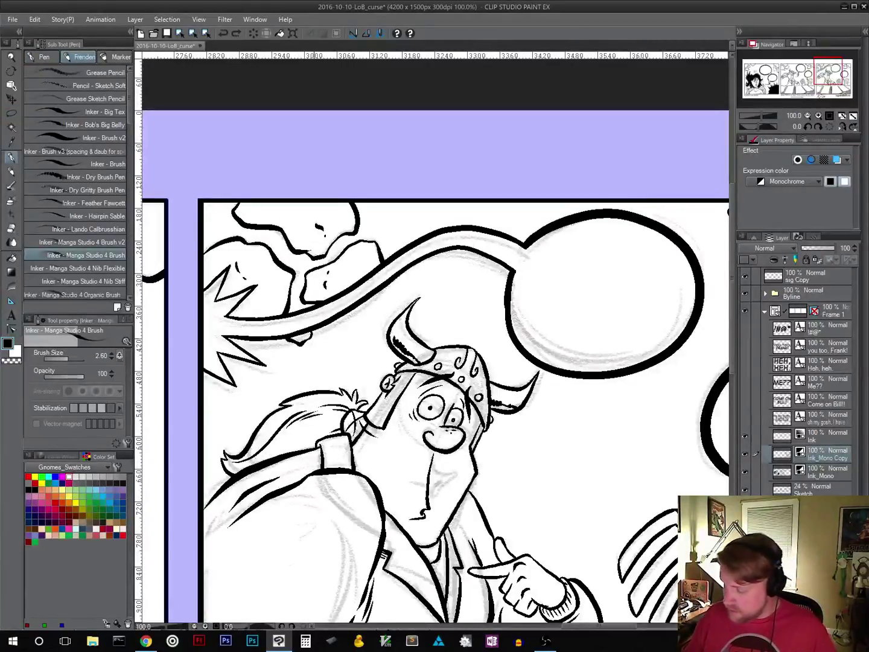
pyautogui.moveTo(320, 345); pyautogui.dragTo(323, 346)
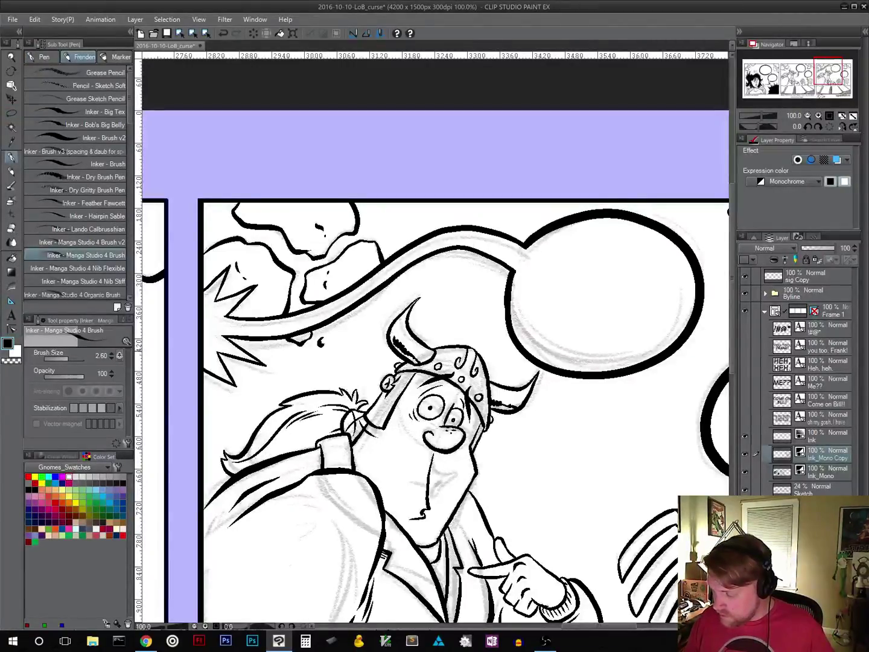
# Step: Toggle the visibility of the Ink_Mono Copy and Ink_Mono layers to compare the third panel's line art with the sketch
pyautogui.moveTo(574, 459); pyautogui.dragTo(453, 417)
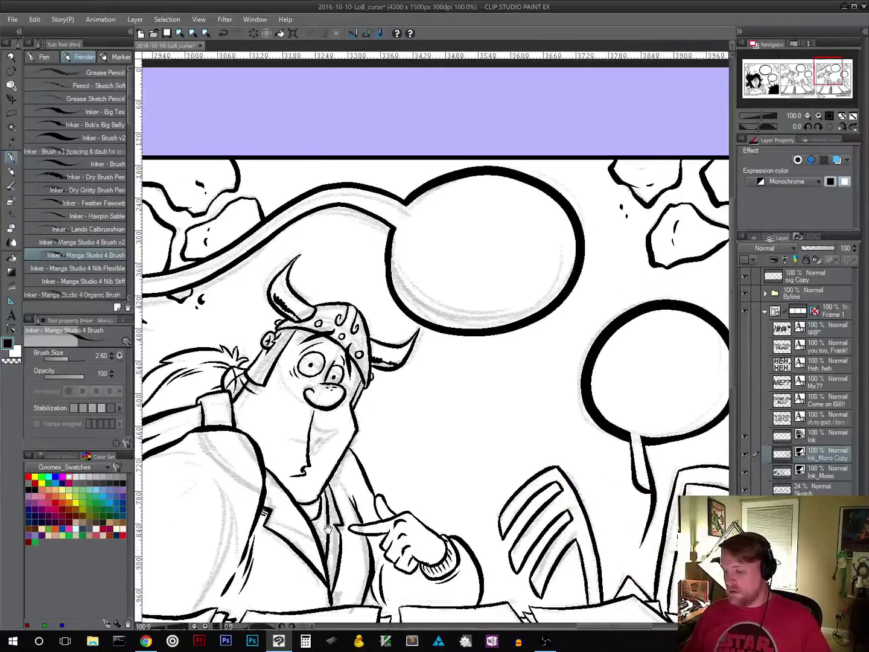
pyautogui.moveTo(453, 528); pyautogui.dragTo(548, 442)
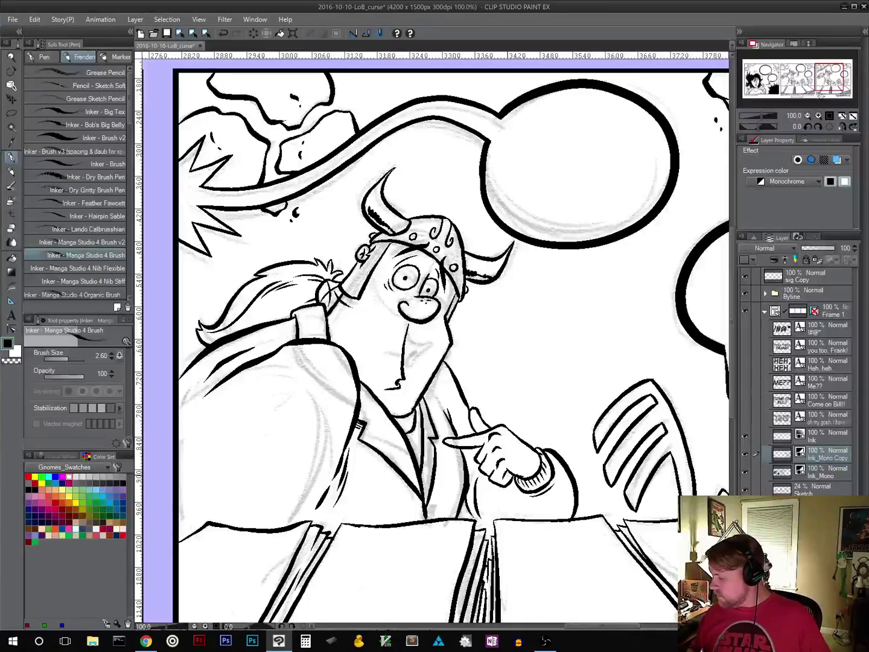
pyautogui.click(746, 454)
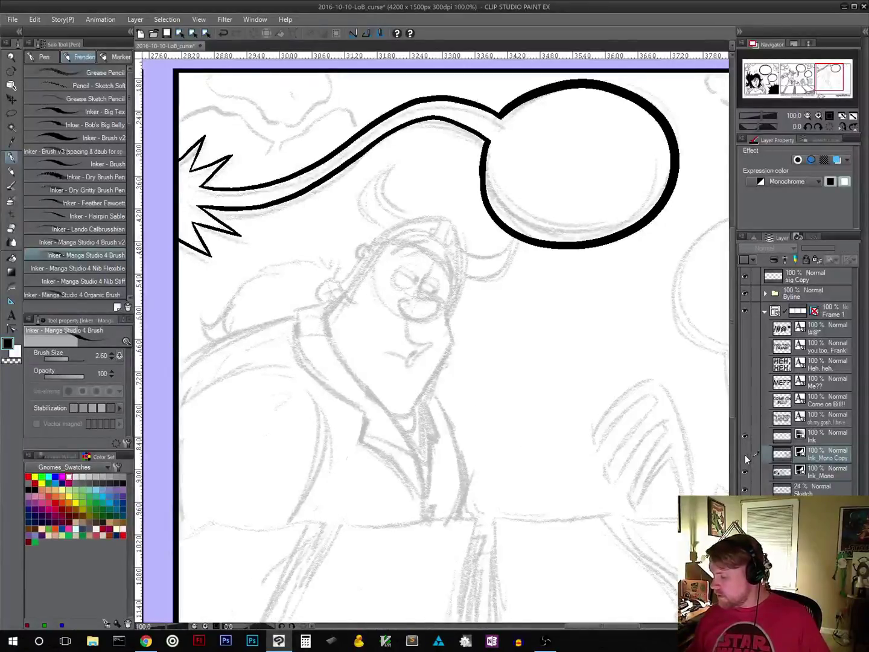
pyautogui.click(746, 454)
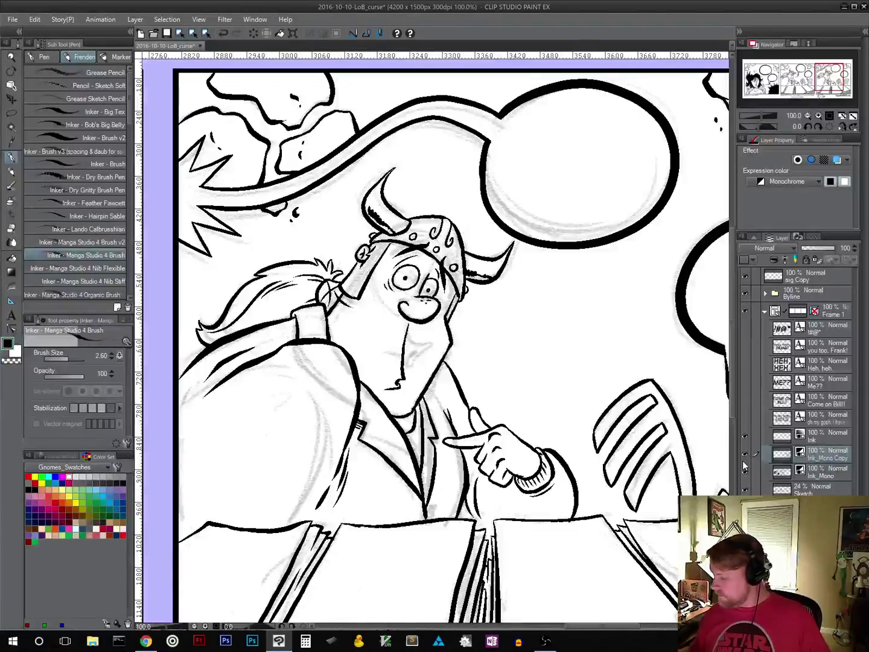
pyautogui.click(747, 472)
pyautogui.click(746, 472)
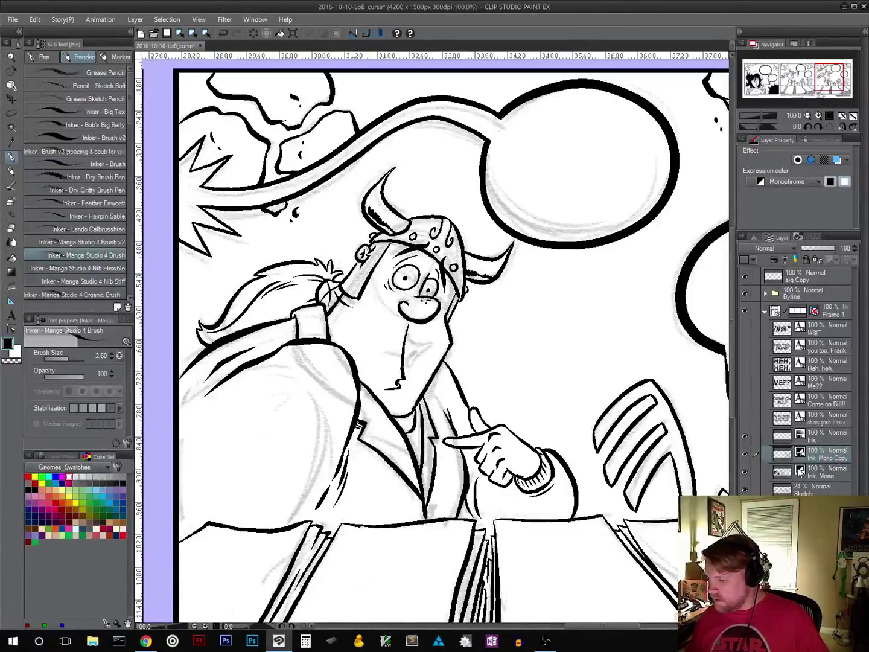
# Step: Undo a trial erasure of the helmeted character's mouth and nose, and erase his eyes and brow lines on Ink_Mono Copy
pyautogui.moveTo(386, 388)
pyautogui.mouseDown()
pyautogui.moveTo(403, 346)
pyautogui.moveTo(402, 311)
pyautogui.mouseUp()
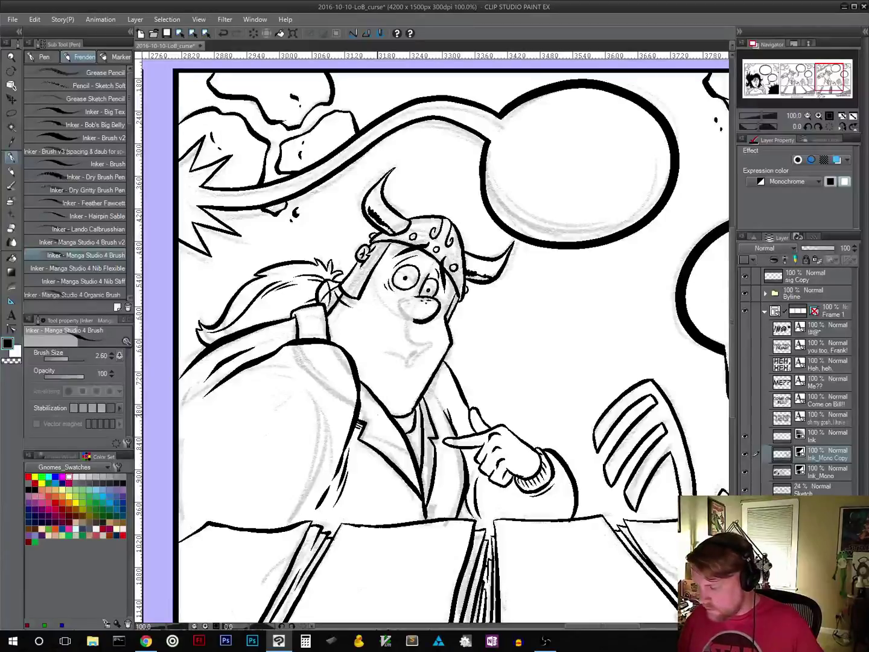
pyautogui.hotkey('ctrl', 'z')
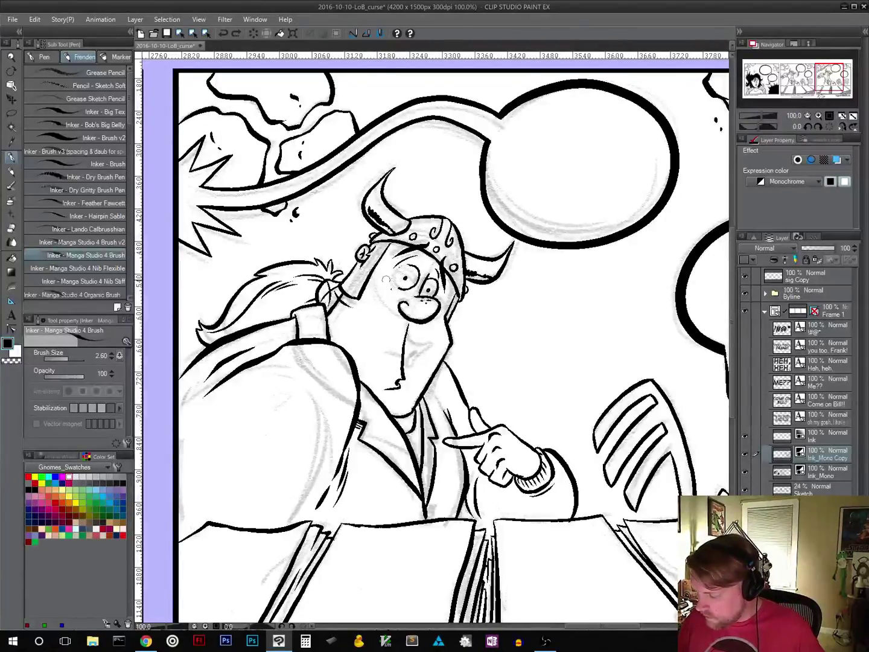
pyautogui.moveTo(398, 270)
pyautogui.mouseDown()
pyautogui.moveTo(436, 291)
pyautogui.moveTo(434, 268)
pyautogui.moveTo(437, 280)
pyautogui.moveTo(419, 259)
pyautogui.moveTo(392, 272)
pyautogui.mouseUp()
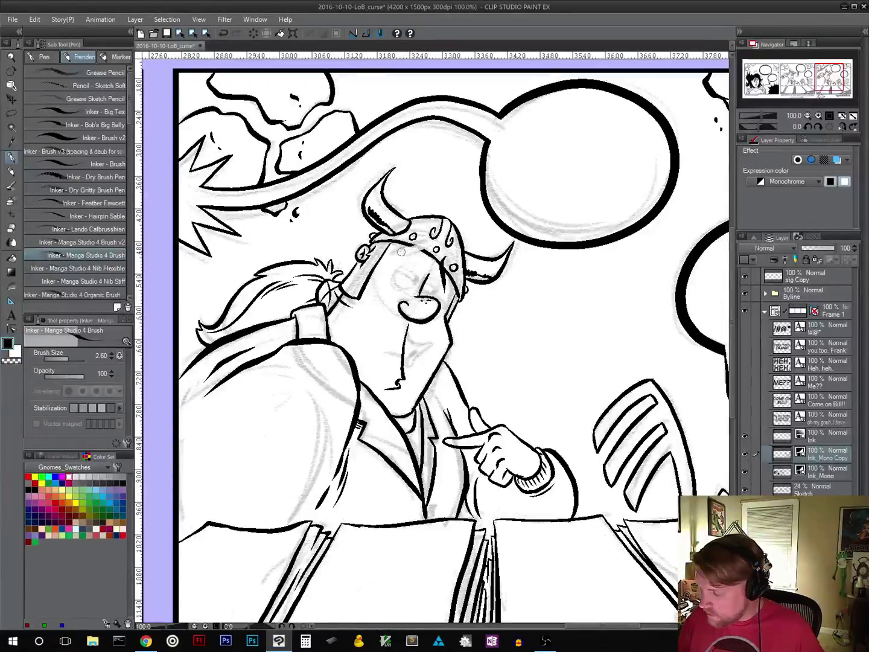
pyautogui.moveTo(448, 256); pyautogui.dragTo(445, 293)
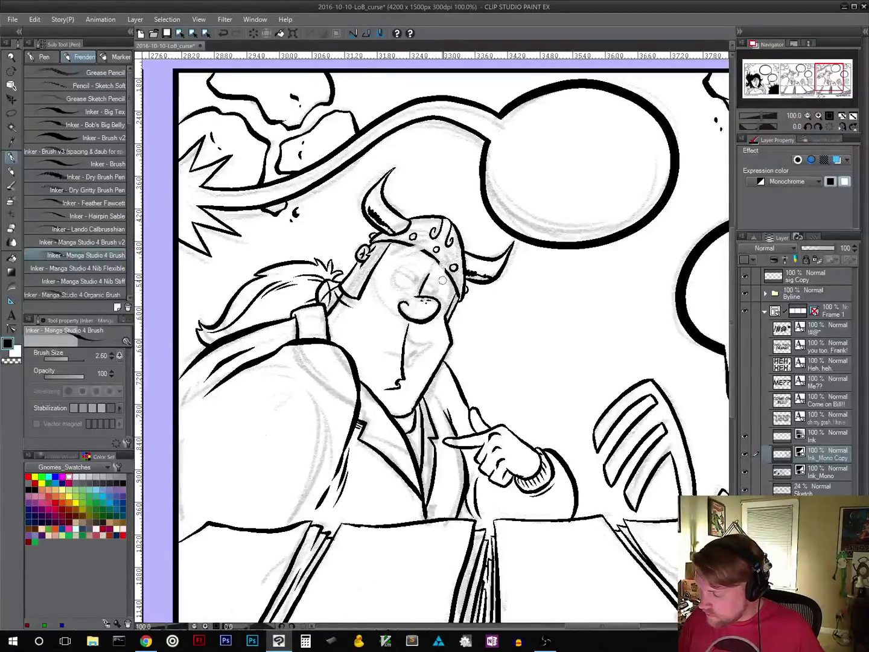
# Step: Erase the helmeted character's old mouth line, and lasso and delete his pointing hand and forearm on the Ink_Mono Copy layer
pyautogui.moveTo(384, 388)
pyautogui.mouseDown()
pyautogui.moveTo(403, 384)
pyautogui.moveTo(406, 327)
pyautogui.mouseUp()
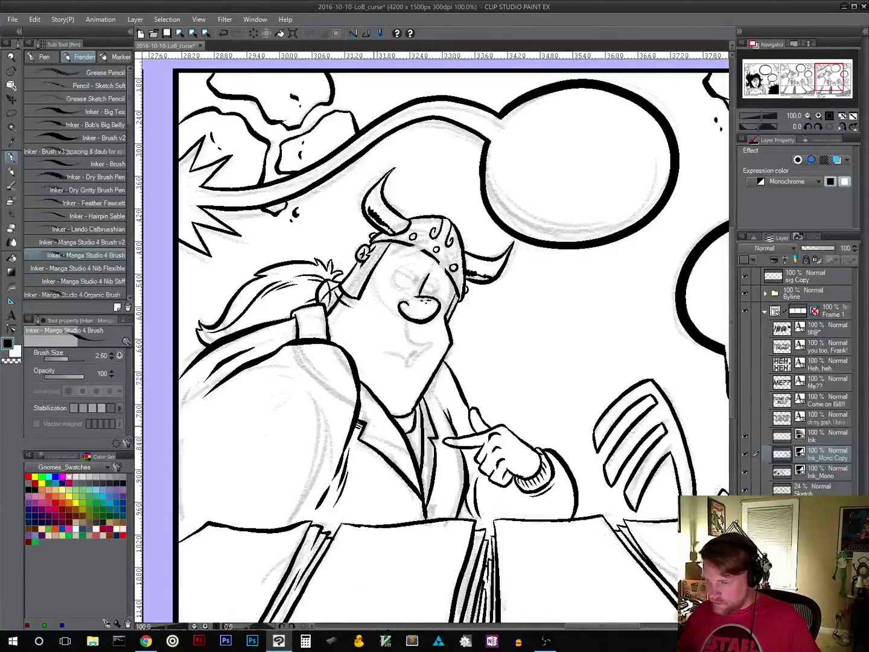
pyautogui.click(10, 113)
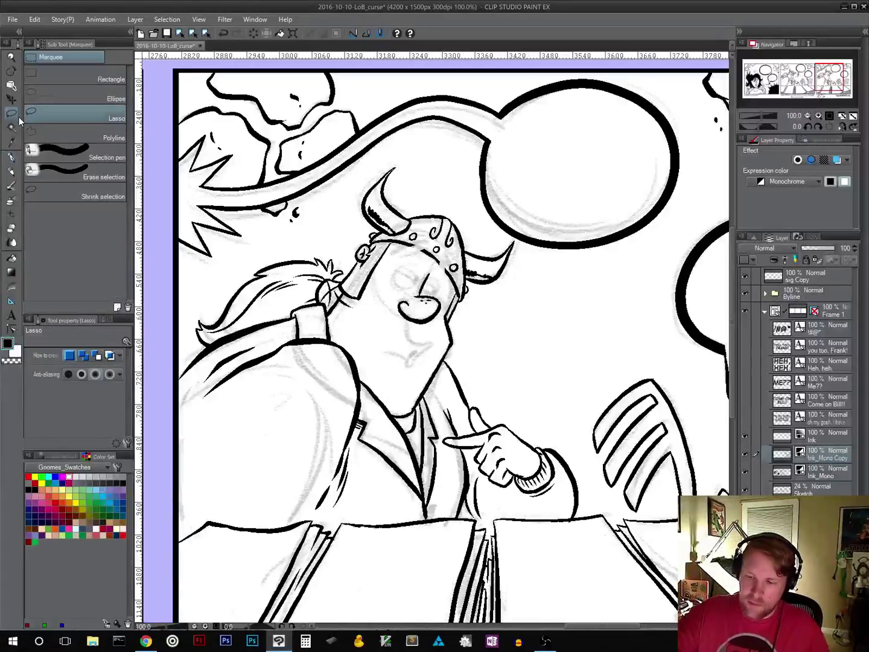
pyautogui.moveTo(492, 398); pyautogui.dragTo(335, 274)
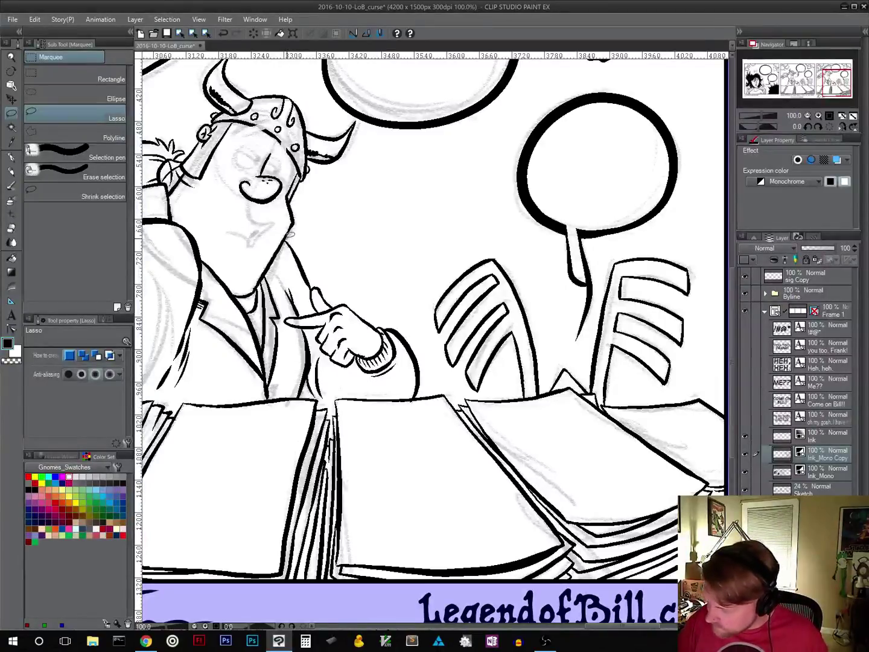
pyautogui.moveTo(285, 243)
pyautogui.mouseDown()
pyautogui.moveTo(306, 307)
pyautogui.moveTo(285, 310)
pyautogui.moveTo(283, 321)
pyautogui.moveTo(318, 339)
pyautogui.moveTo(313, 394)
pyautogui.moveTo(335, 399)
pyautogui.moveTo(352, 388)
pyautogui.moveTo(414, 396)
pyautogui.moveTo(431, 365)
pyautogui.moveTo(381, 296)
pyautogui.moveTo(306, 236)
pyautogui.moveTo(289, 239)
pyautogui.mouseUp()
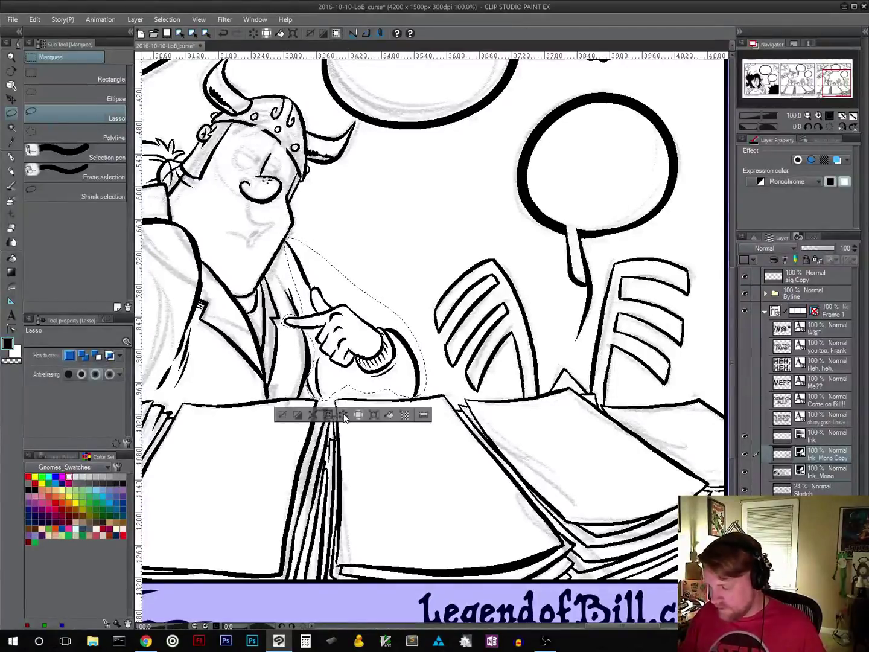
pyautogui.click(294, 420)
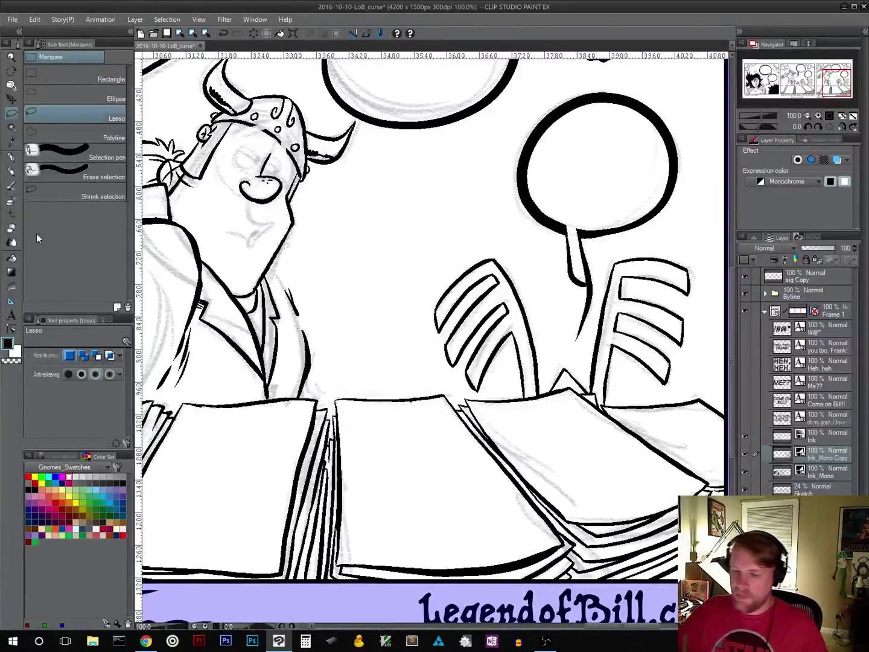
# Step: Ink the gaps in the coat's outer edge with Inker - Manga Studio 4 Brush, and save the file
pyautogui.click(11, 158)
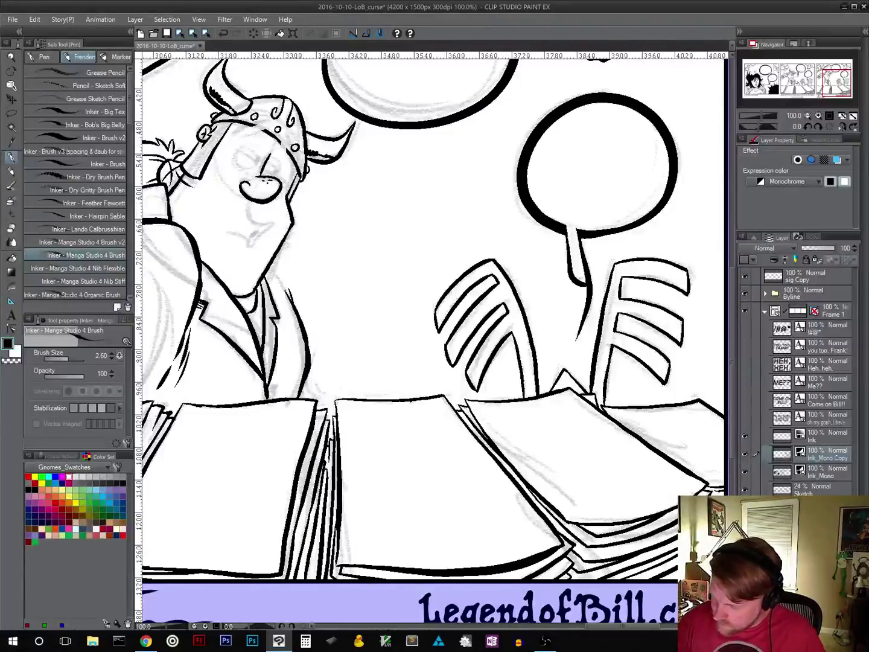
pyautogui.moveTo(275, 260); pyautogui.dragTo(298, 303)
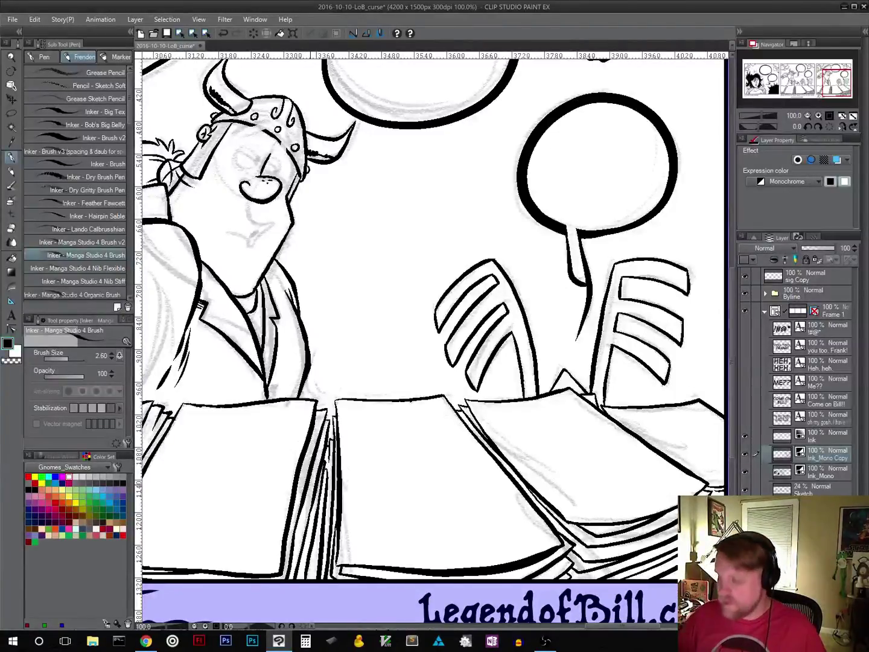
pyautogui.moveTo(380, 416); pyautogui.dragTo(518, 465)
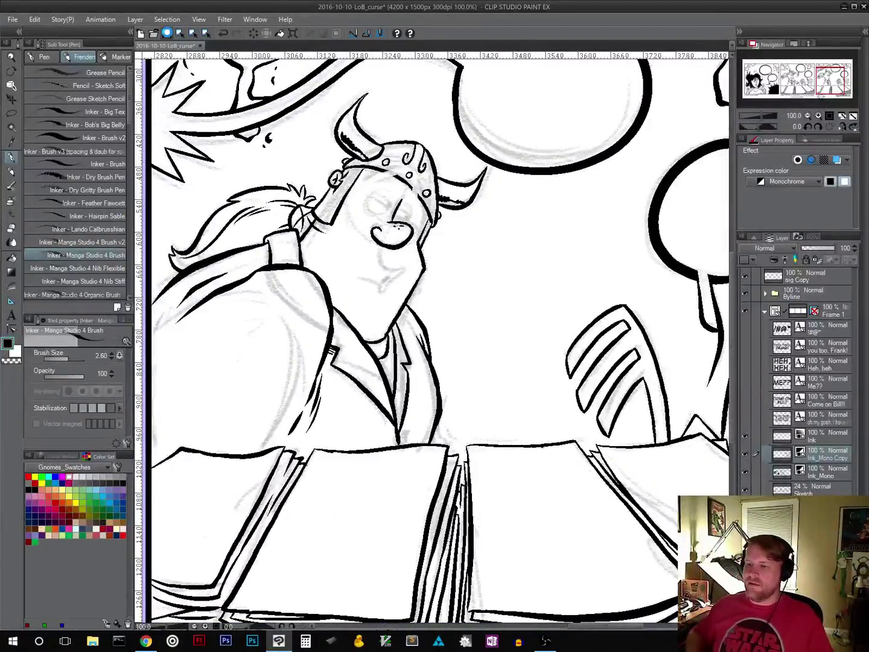
pyautogui.click(167, 34)
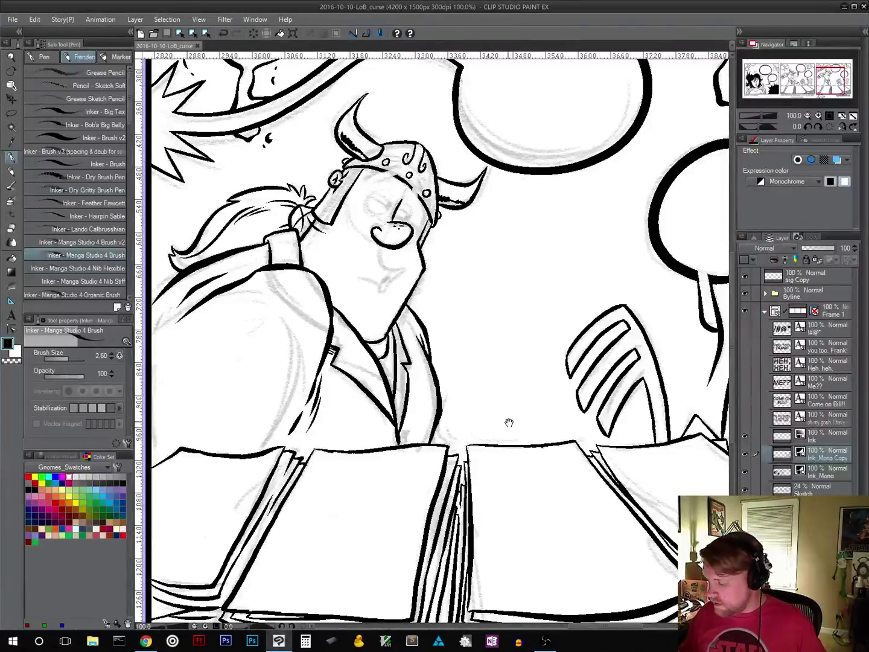
# Step: Rotate the canvas and ink the character's pursed mouth, cheek crease and the short line under his nose, following the sketch
pyautogui.moveTo(508, 422); pyautogui.dragTo(553, 501)
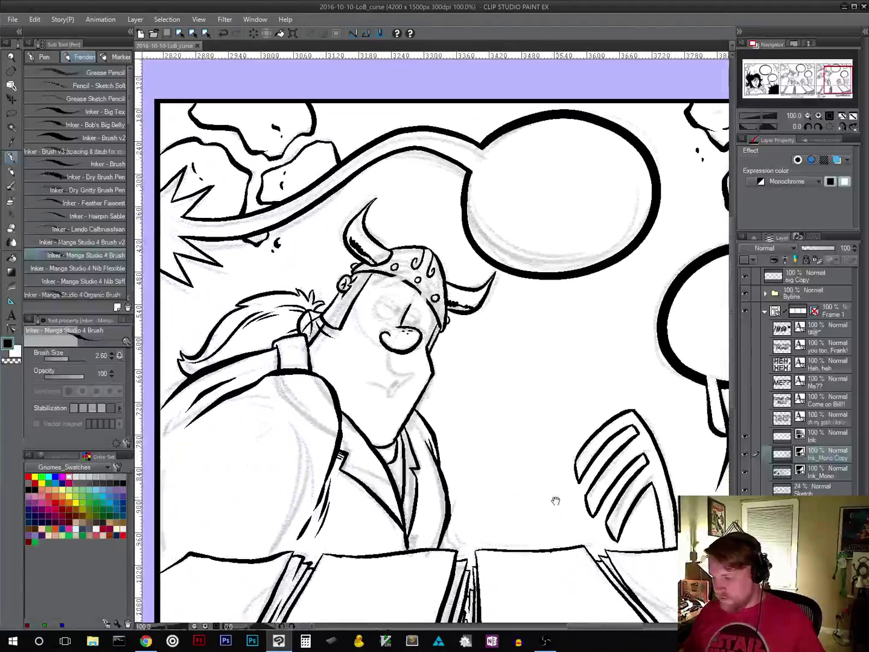
pyautogui.press('r')
pyautogui.moveTo(577, 424); pyautogui.dragTo(562, 294)
pyautogui.press('p')
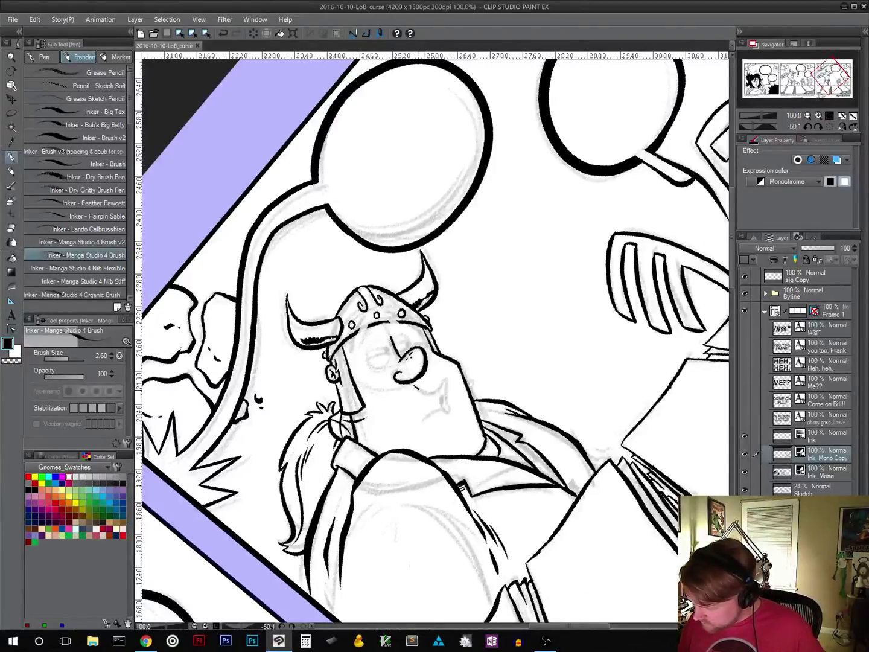
pyautogui.moveTo(427, 393); pyautogui.dragTo(449, 381)
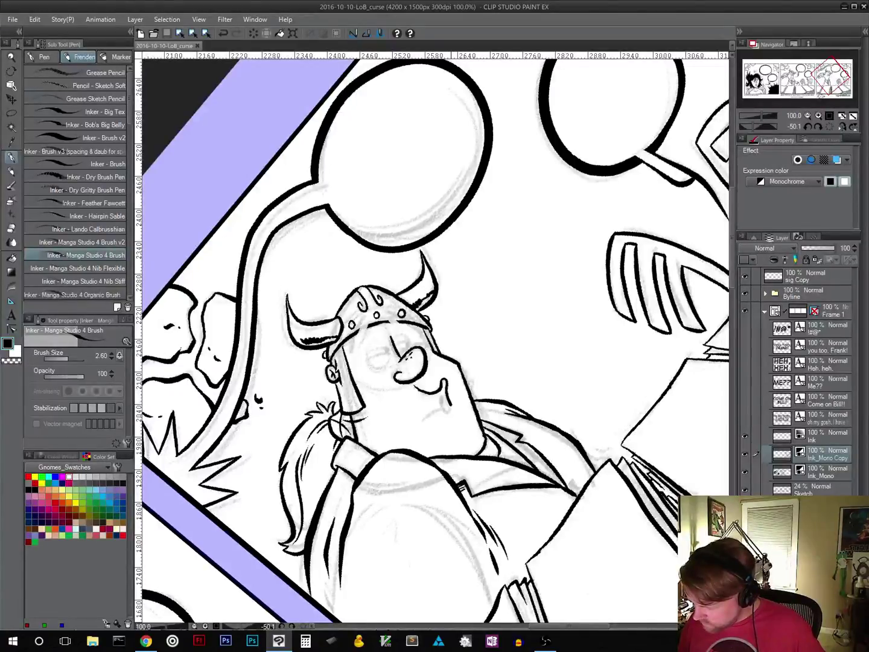
pyautogui.moveTo(426, 418); pyautogui.dragTo(439, 416)
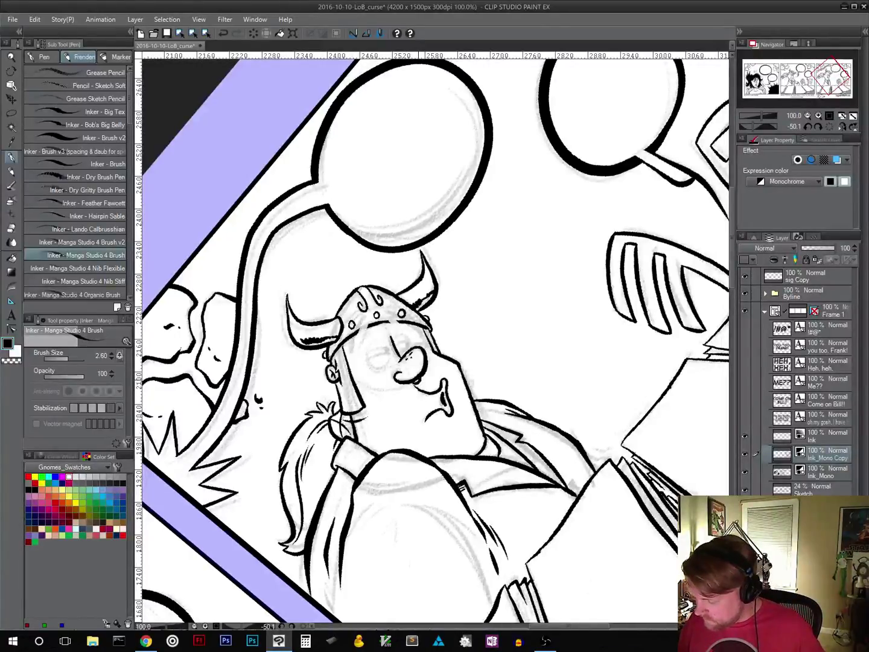
pyautogui.hotkey('ctrl', 'z')
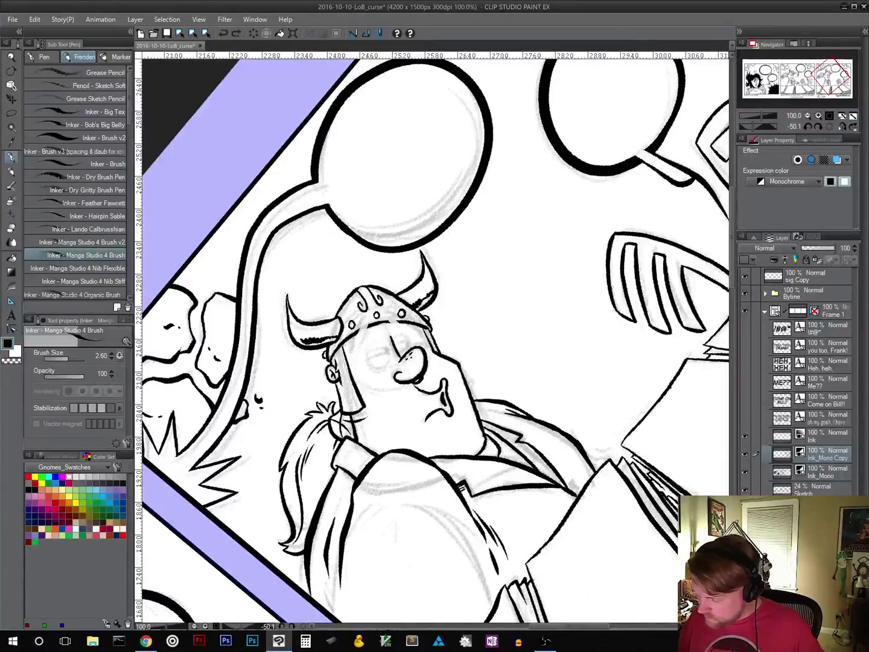
pyautogui.hotkey('ctrl', 'z')
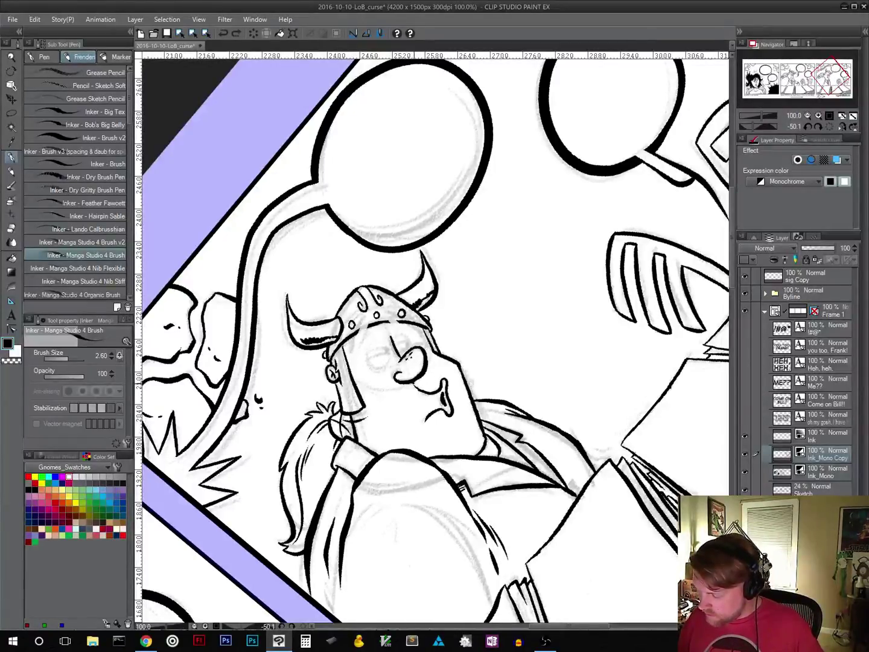
pyautogui.moveTo(415, 383); pyautogui.dragTo(423, 379)
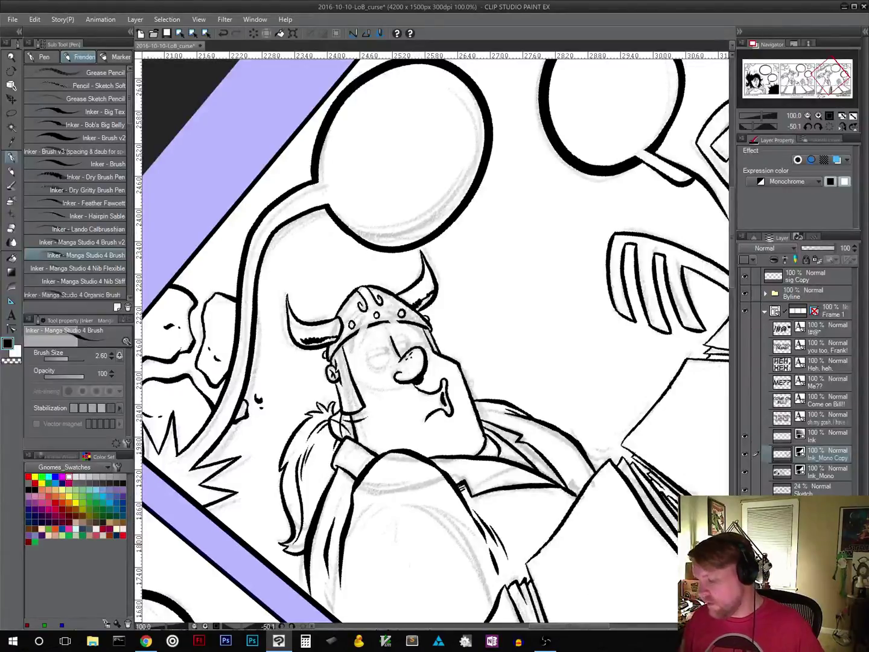
# Step: Check the middle panel's face for reference and ink the third-panel character's half-closed near eye and eyelid, undoing unwanted strokes
pyautogui.moveTo(389, 519); pyautogui.dragTo(667, 359)
pyautogui.moveTo(425, 483); pyautogui.dragTo(361, 179)
pyautogui.moveTo(361, 453); pyautogui.dragTo(513, 330)
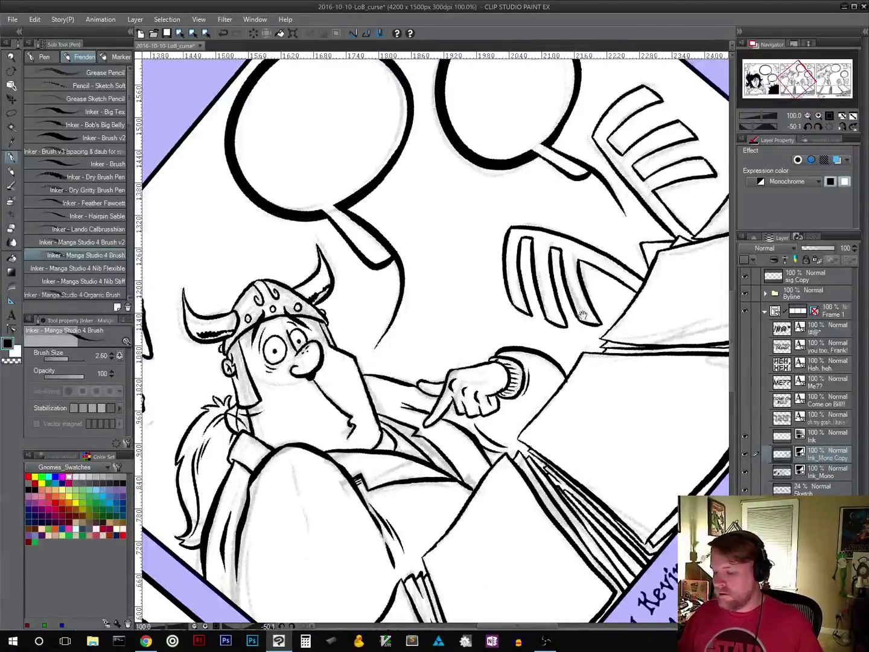
pyautogui.moveTo(582, 312)
pyautogui.mouseDown()
pyautogui.moveTo(350, 493)
pyautogui.moveTo(362, 546)
pyautogui.mouseUp()
pyautogui.moveTo(485, 340); pyautogui.dragTo(515, 507)
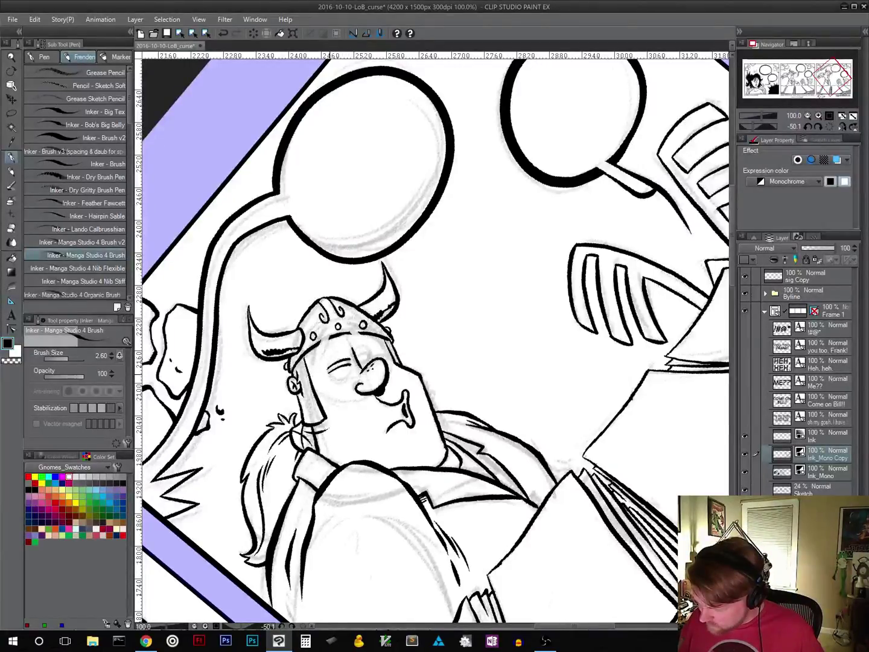
pyautogui.moveTo(341, 379)
pyautogui.mouseDown()
pyautogui.moveTo(348, 353)
pyautogui.moveTo(331, 354)
pyautogui.mouseUp()
pyautogui.moveTo(333, 352); pyautogui.dragTo(327, 358)
pyautogui.hotkey('ctrl', 'z')
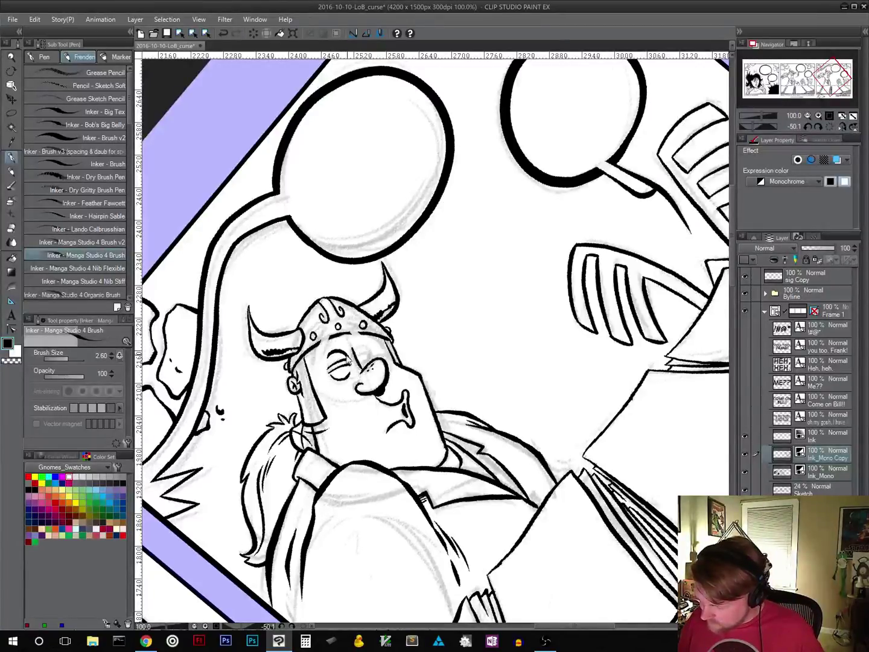
pyautogui.hotkey('ctrl', 'z')
pyautogui.hotkey('ctrl', 'z')
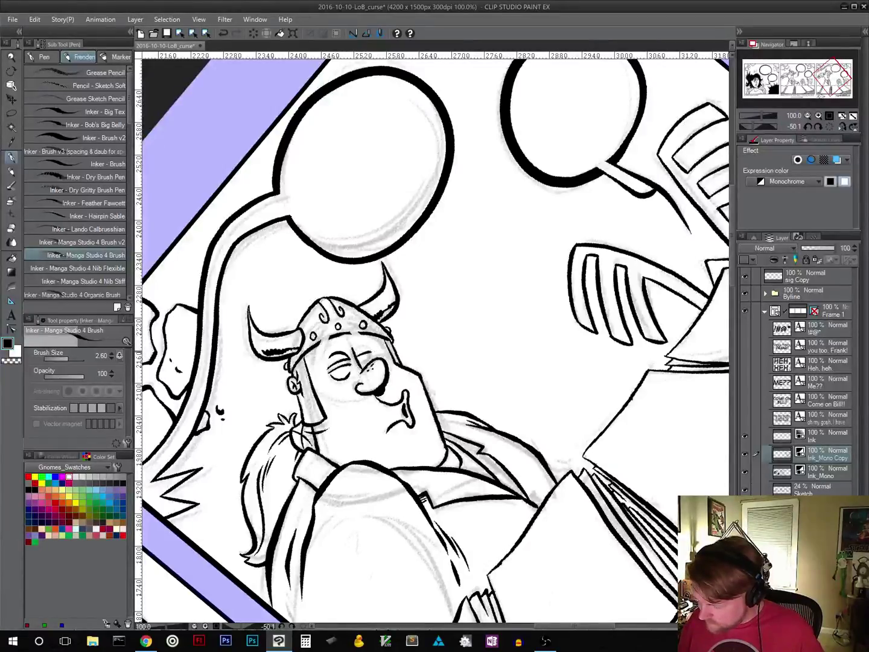
# Step: Ink the character's half-closed far eye, both eyebrows and the wrinkles beside the near eye, redoing misplaced strokes
pyautogui.moveTo(364, 360); pyautogui.dragTo(373, 355)
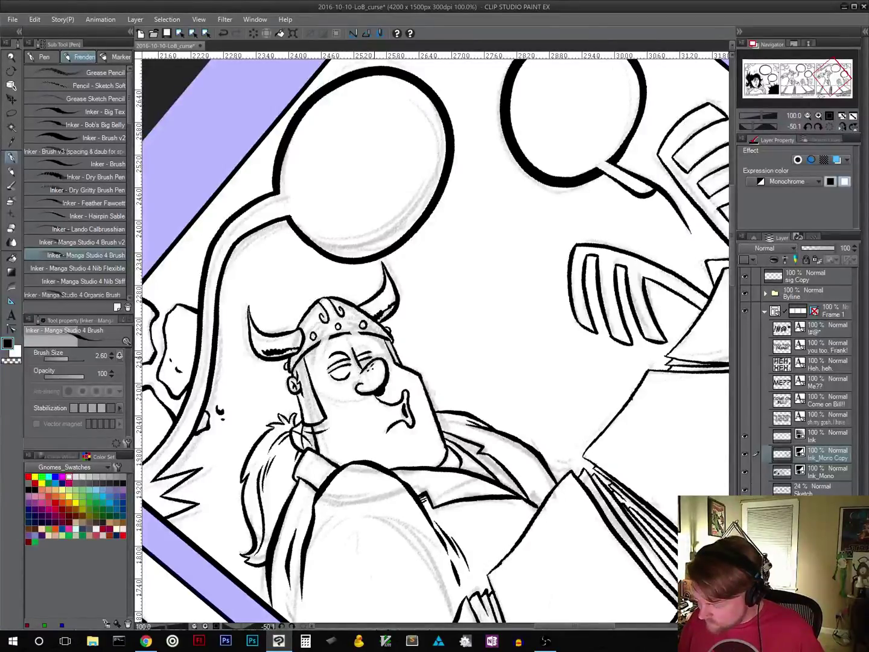
pyautogui.hotkey('ctrl', 'z')
pyautogui.moveTo(363, 360); pyautogui.dragTo(374, 354)
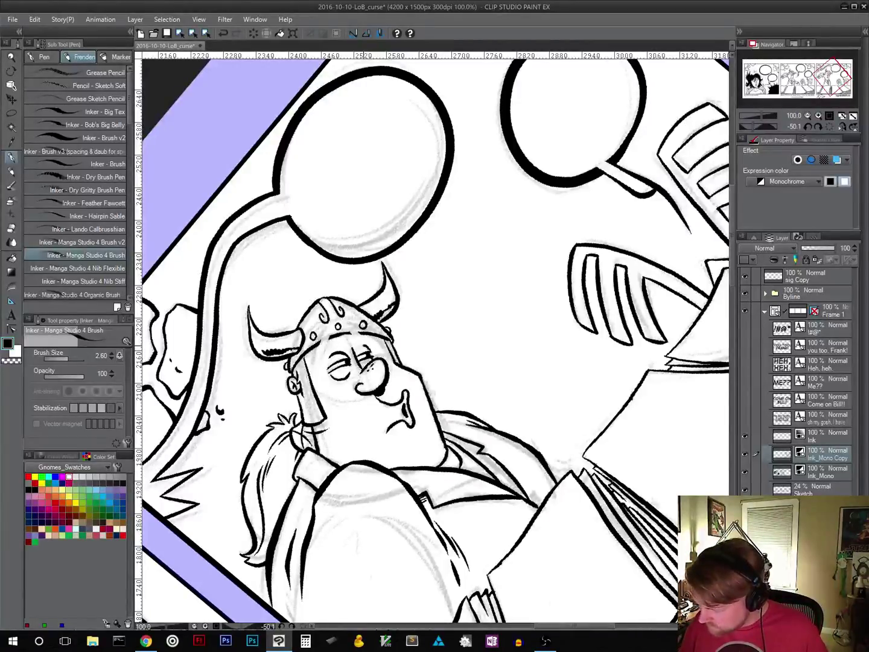
pyautogui.hotkey('ctrl', 'z')
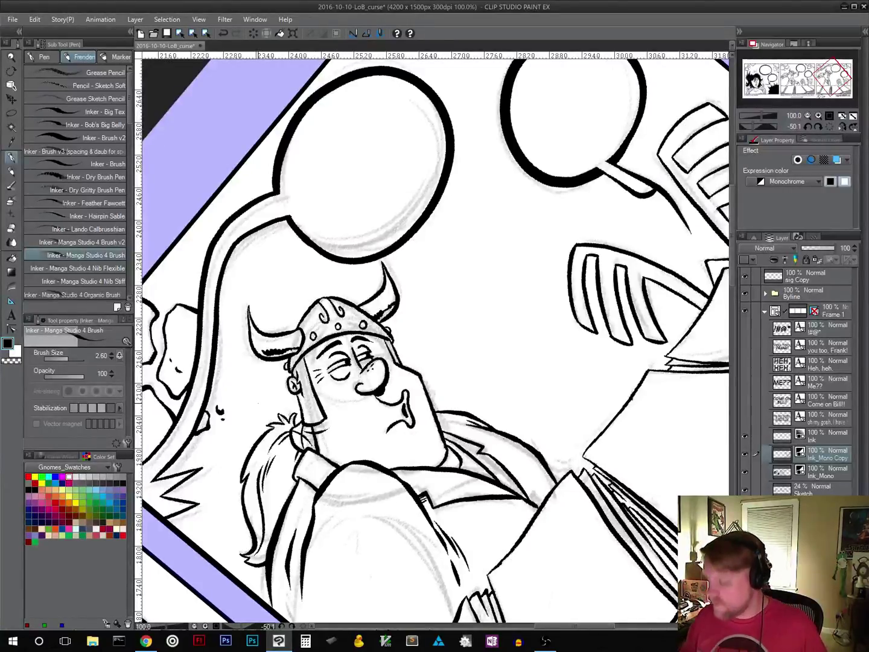
# Step: Reset the canvas rotation and examine the third panel's inks at full size and within the whole strip
pyautogui.click(828, 126)
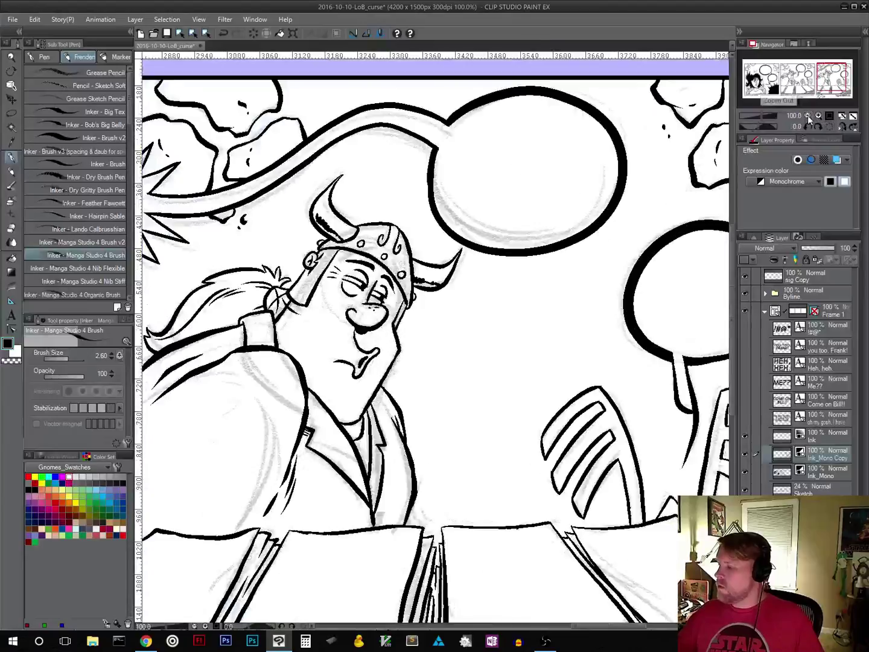
pyautogui.hotkey('ctrl', '-')
pyautogui.hotkey('ctrl', '-')
pyautogui.hotkey('ctrl', '-')
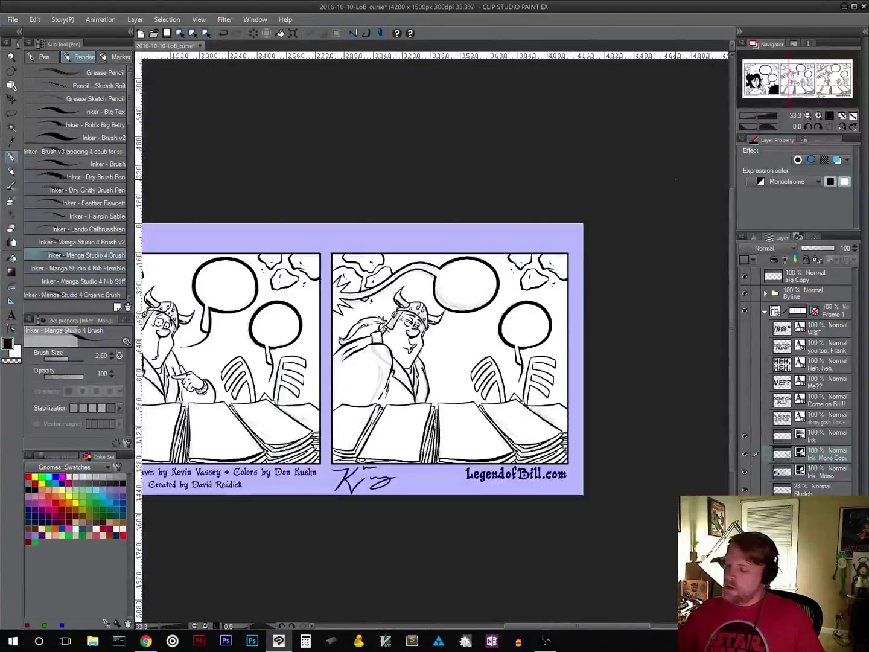
pyautogui.click(829, 116)
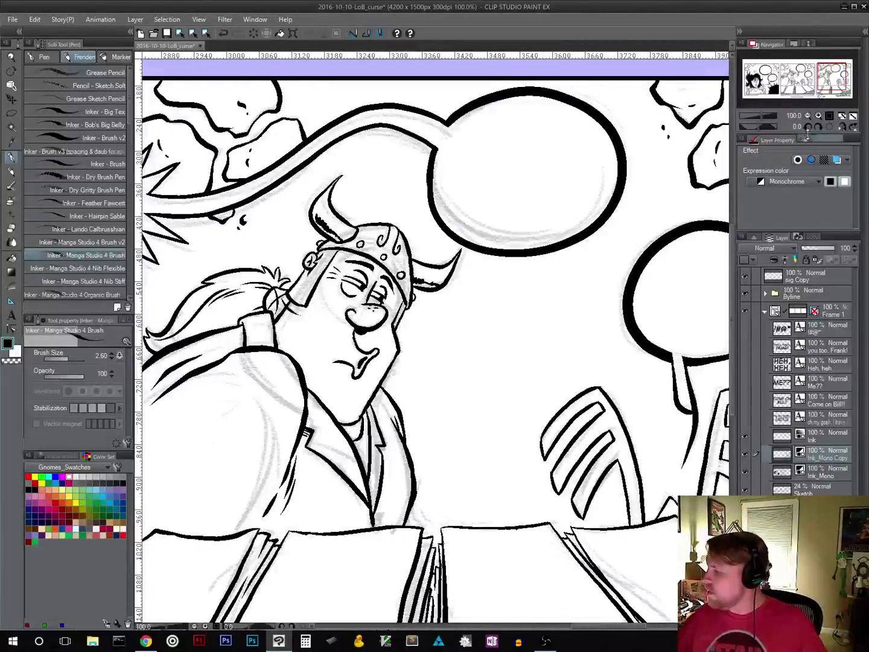
pyautogui.click(808, 116)
pyautogui.click(808, 114)
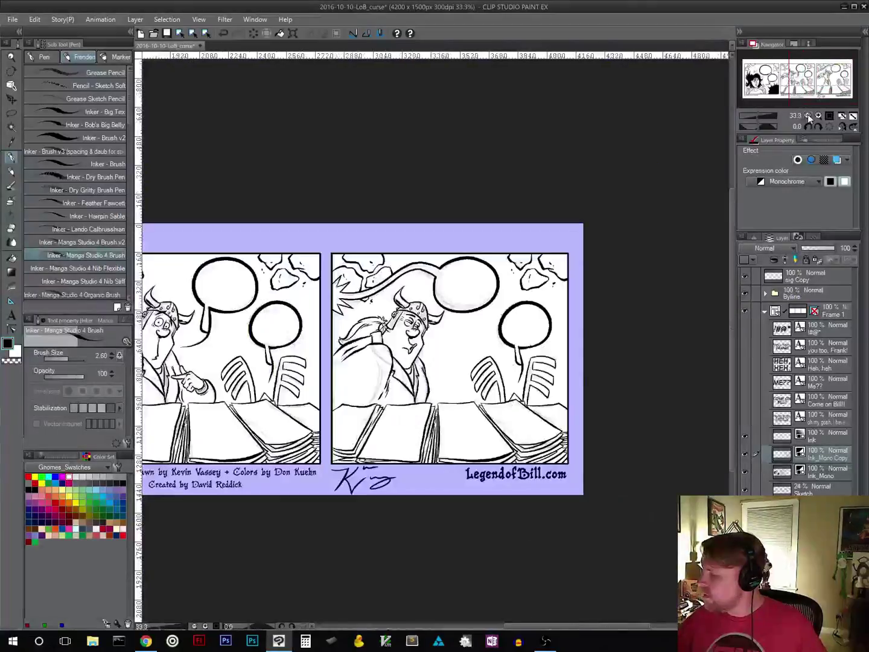
pyautogui.click(807, 114)
pyautogui.click(797, 96)
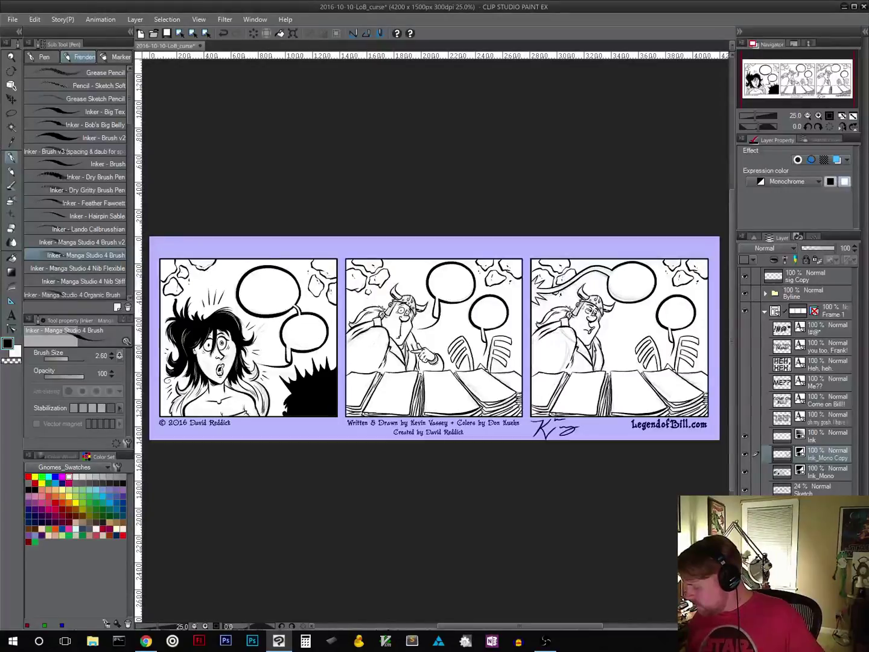
# Step: Merge the Ink_Mono Copy layer down into Ink_Mono and hide the Sketch layer
pyautogui.hotkey('ctrl', 'e')
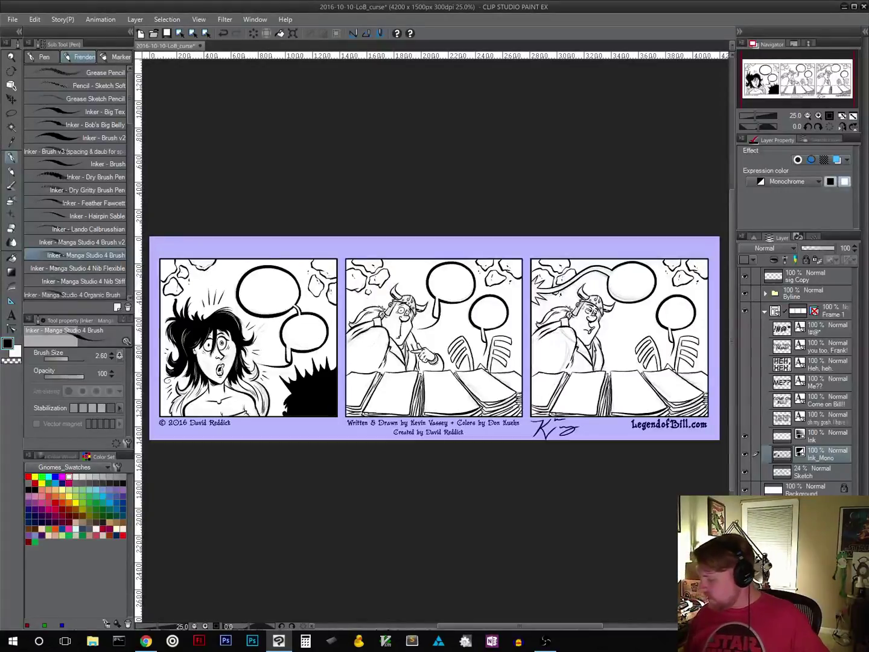
pyautogui.click(745, 472)
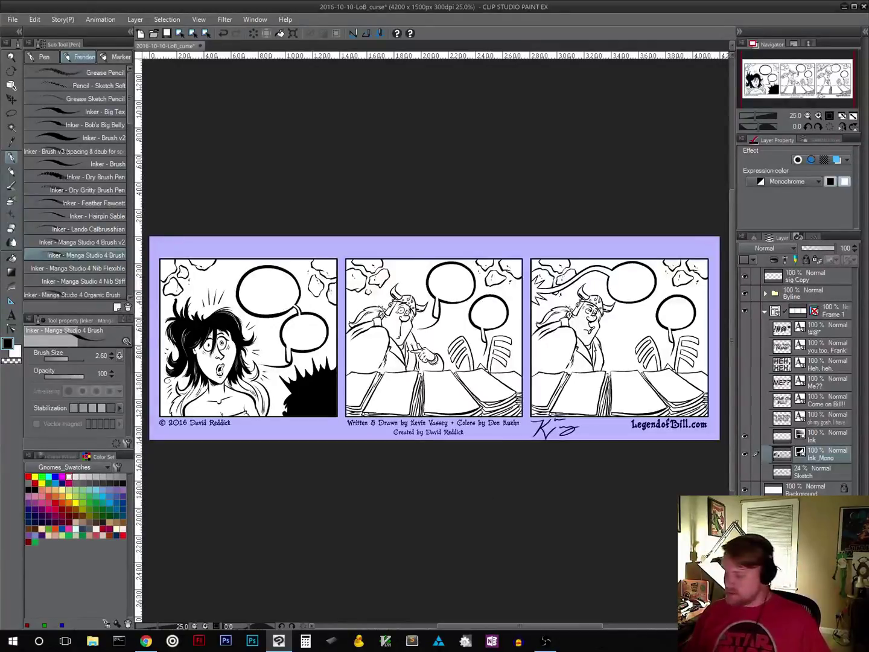
pyautogui.moveTo(498, 500); pyautogui.dragTo(499, 491)
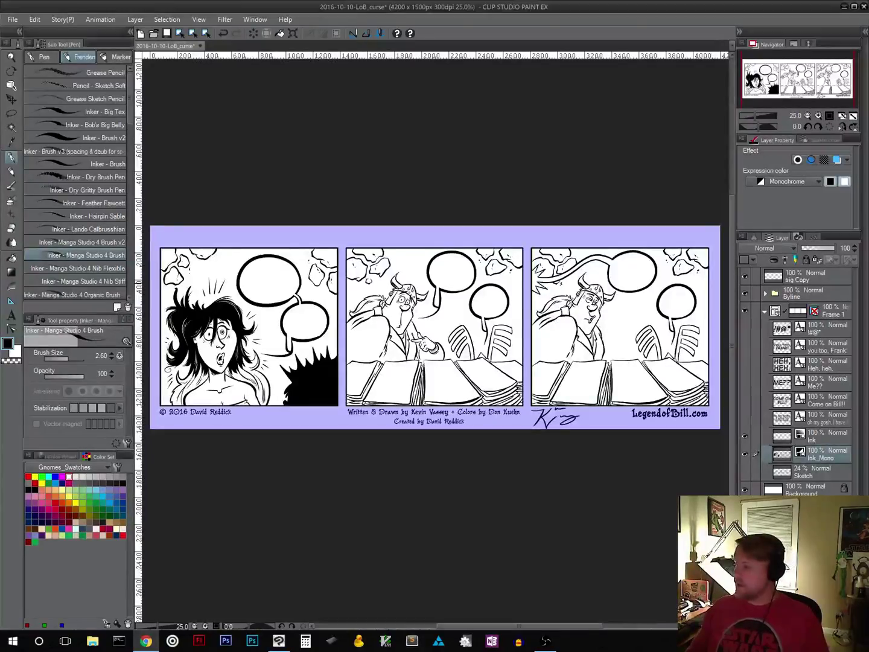
# Step: Inspect the middle and first panels' inks at 100%, and view the strip at 25%
pyautogui.click(831, 118)
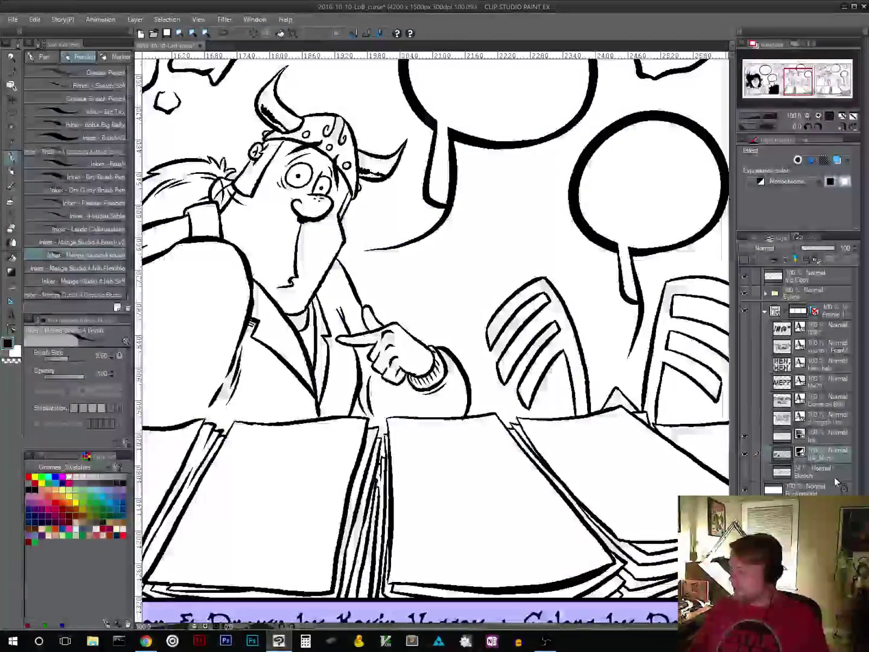
pyautogui.moveTo(795, 84); pyautogui.dragTo(753, 82)
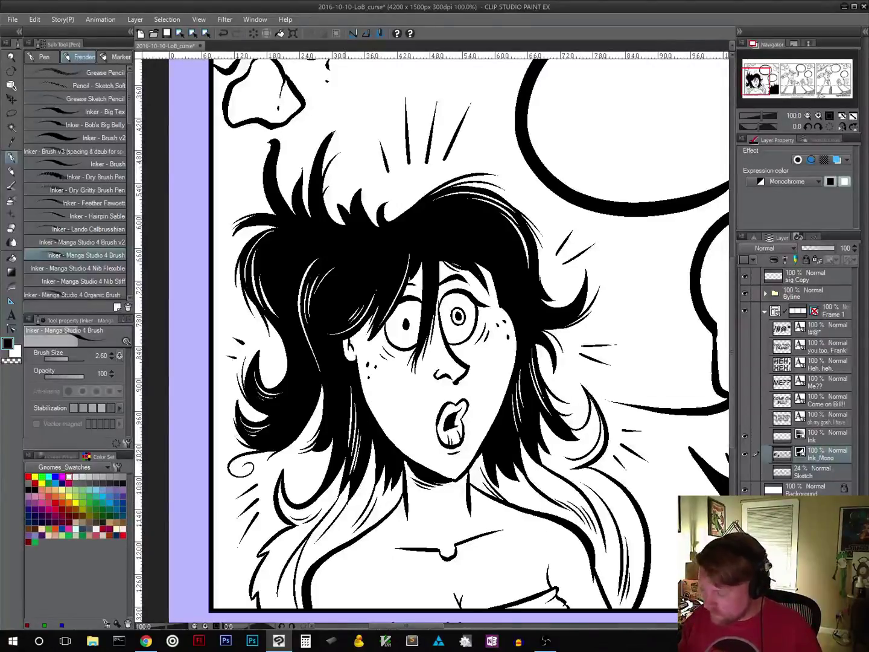
pyautogui.click(808, 116)
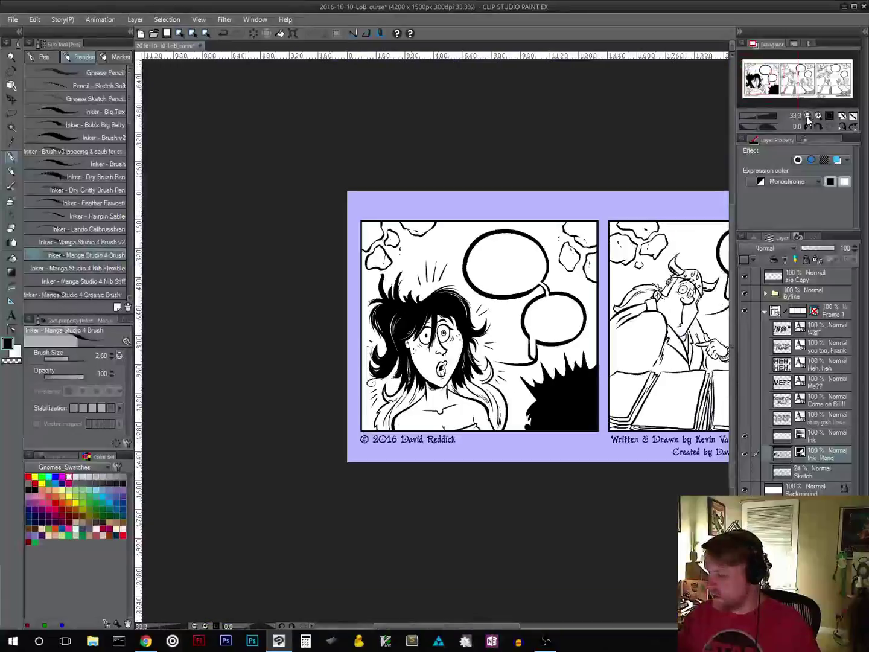
pyautogui.click(807, 116)
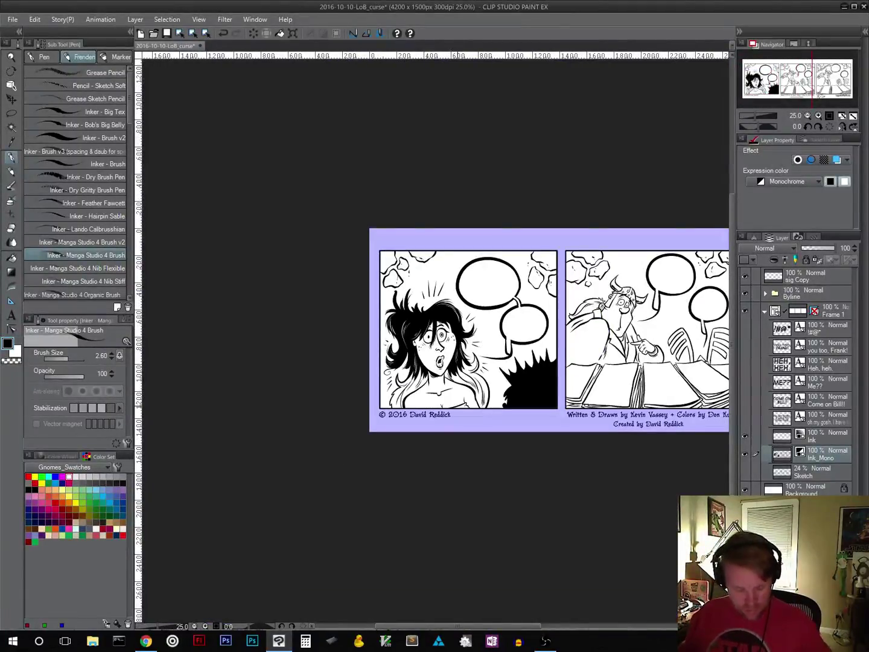
# Step: Save the comic strip file and view all three panels together
pyautogui.moveTo(474, 430); pyautogui.dragTo(332, 442)
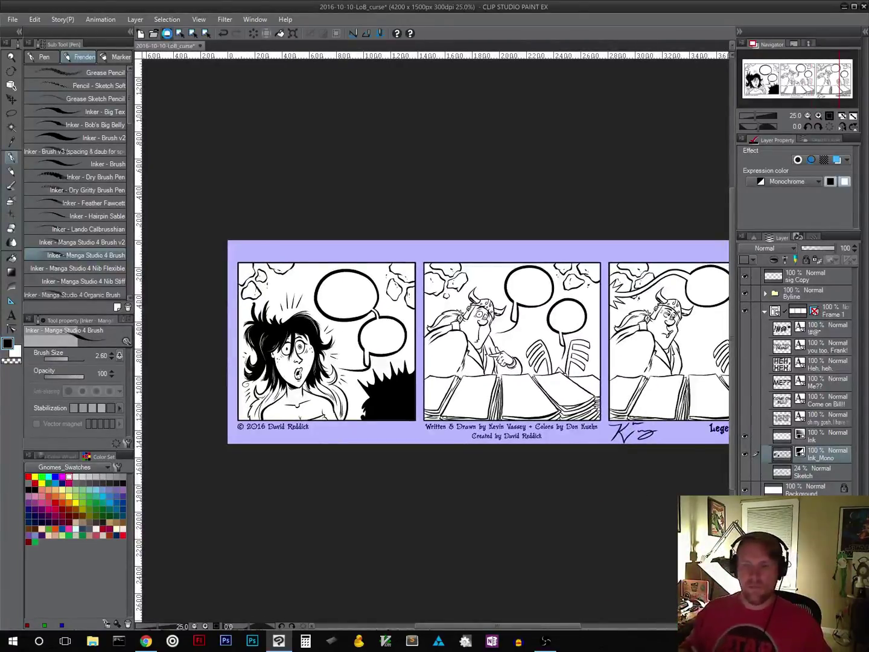
pyautogui.click(167, 34)
pyautogui.moveTo(495, 483); pyautogui.dragTo(411, 458)
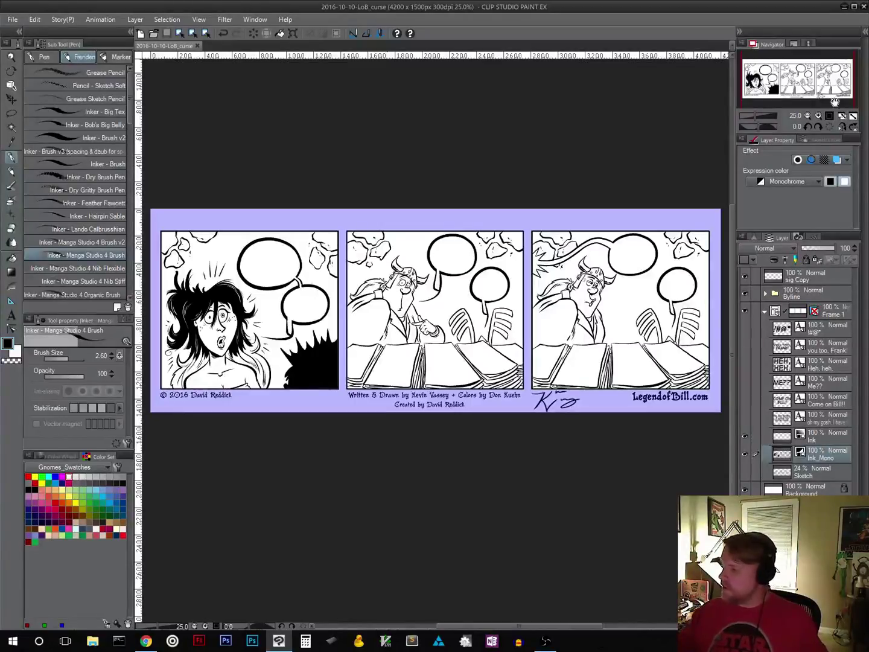
# Step: Ink short stitch marks along the shoulder seam of the helmeted character's jacket in the middle panel
pyautogui.click(831, 117)
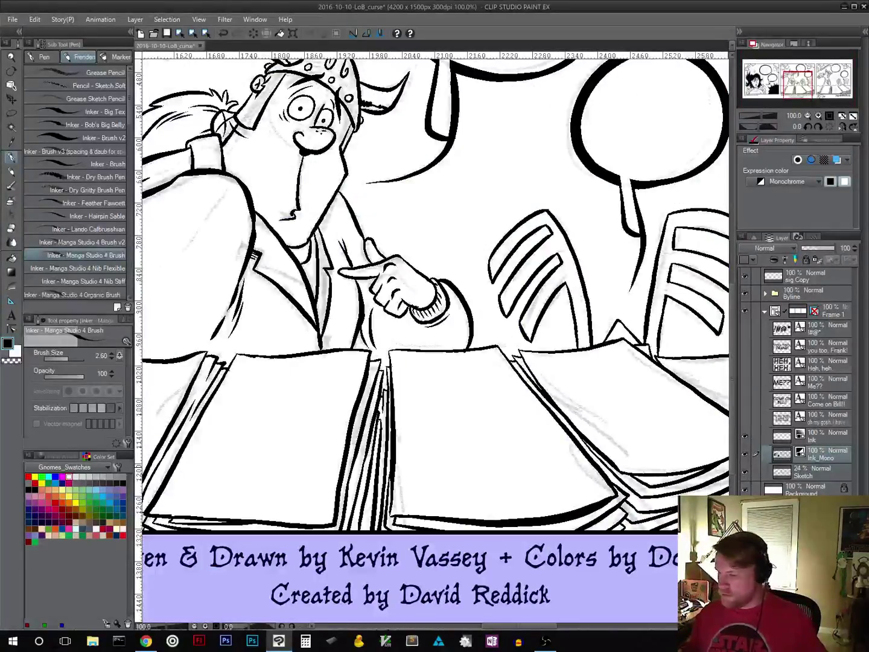
pyautogui.moveTo(411, 412); pyautogui.dragTo(598, 465)
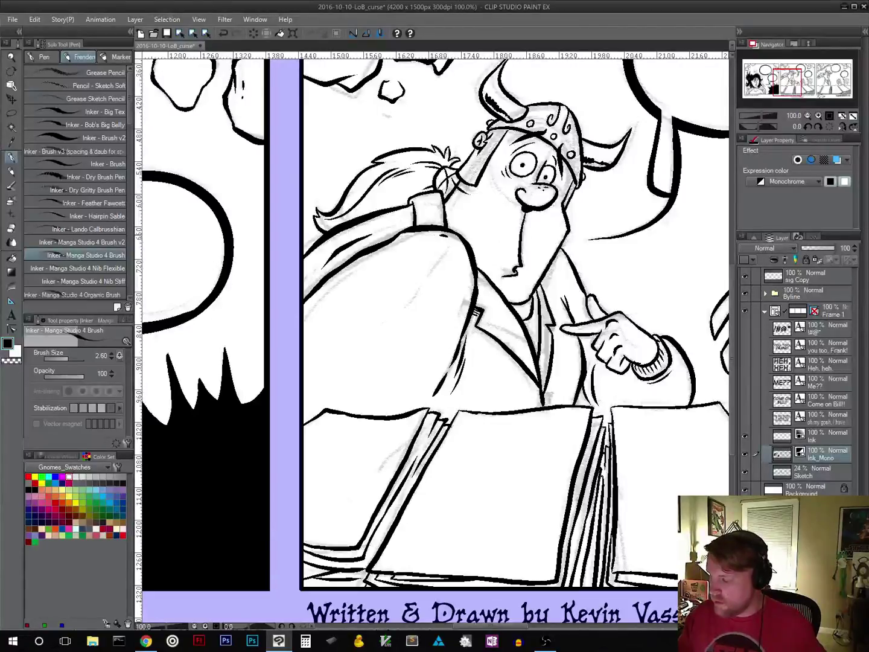
pyautogui.moveTo(418, 234); pyautogui.dragTo(410, 235)
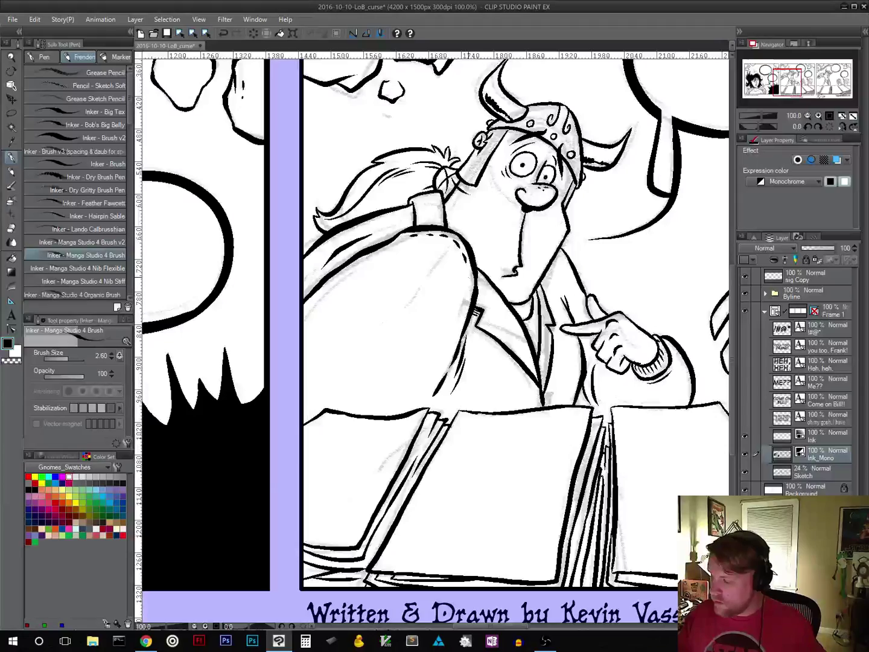
# Step: Ink matching short stitch marks along the shoulder seam of the helmeted character's jacket in the third panel
pyautogui.moveTo(351, 464); pyautogui.dragTo(599, 466)
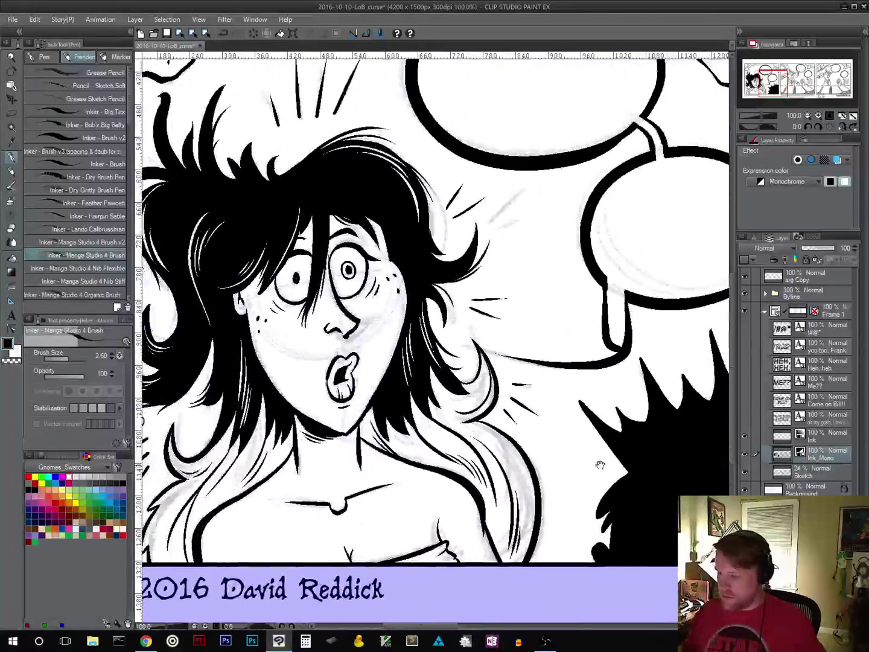
pyautogui.moveTo(541, 452); pyautogui.dragTo(180, 478)
pyautogui.moveTo(514, 453); pyautogui.dragTo(162, 455)
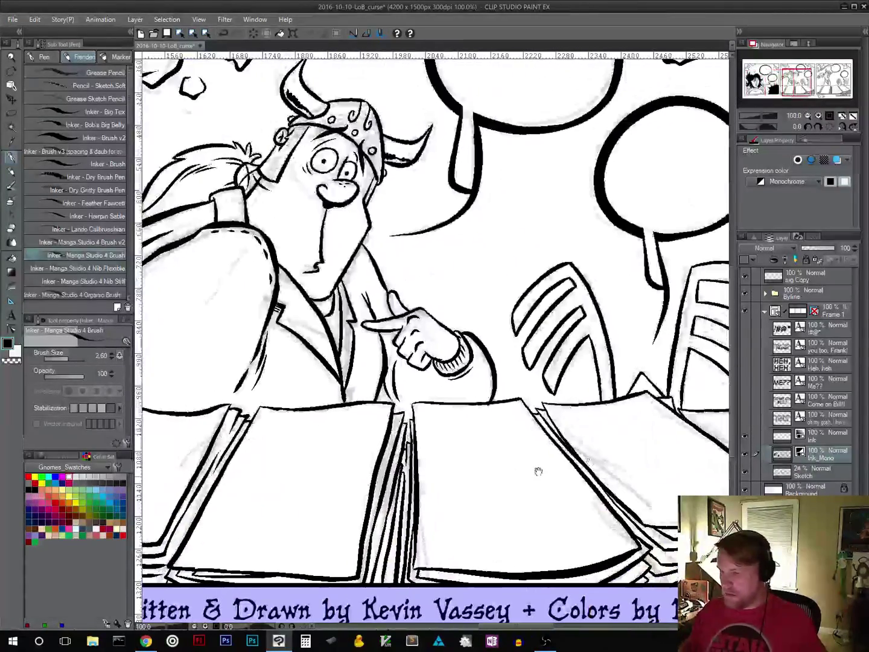
pyautogui.moveTo(620, 461); pyautogui.dragTo(223, 467)
pyautogui.moveTo(485, 317); pyautogui.dragTo(394, 339)
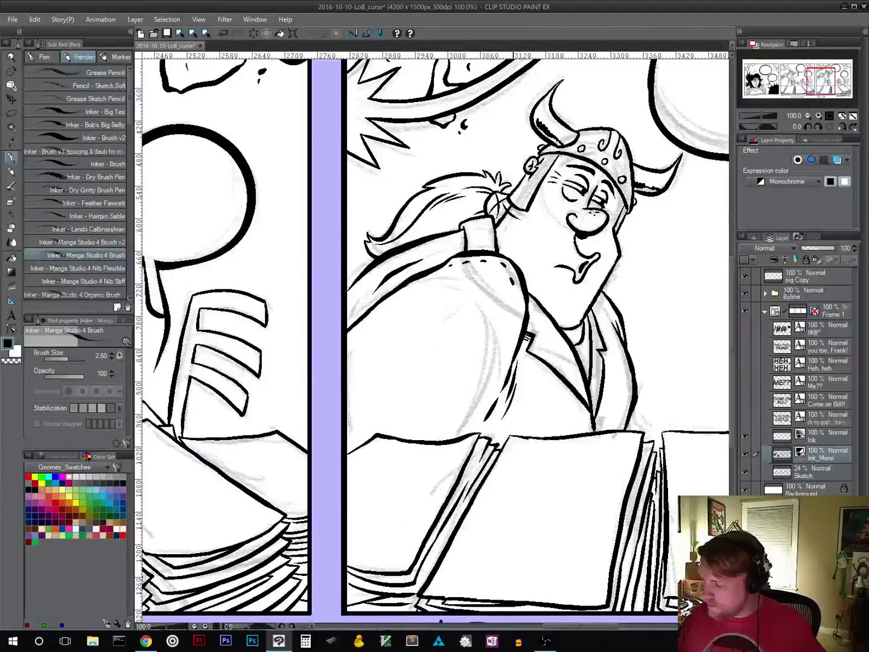
pyautogui.moveTo(515, 291); pyautogui.dragTo(517, 301)
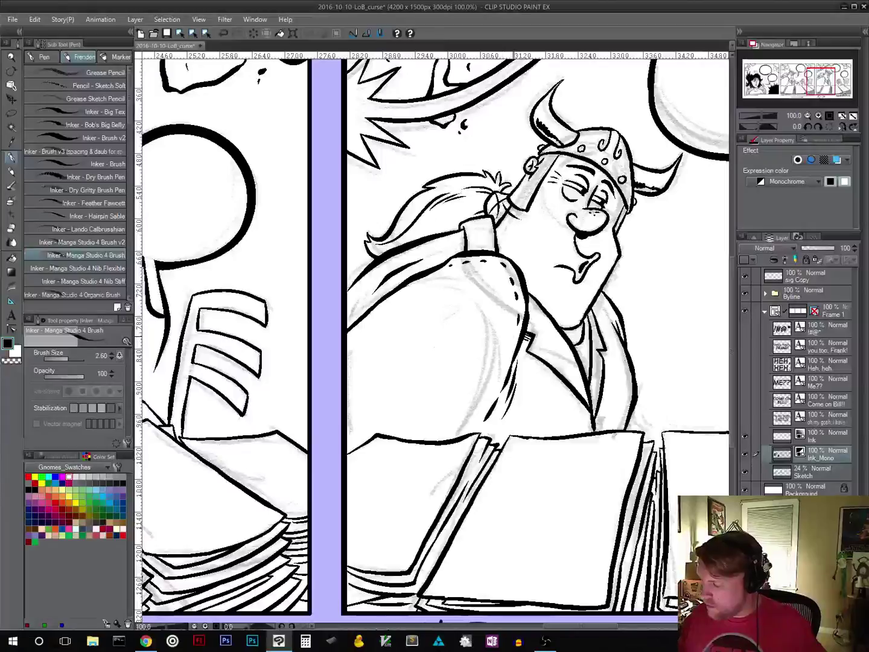
# Step: View the whole strip at 25%, hide the Sketch layer and save the file
pyautogui.click(808, 117)
pyautogui.click(808, 118)
pyautogui.click(808, 118)
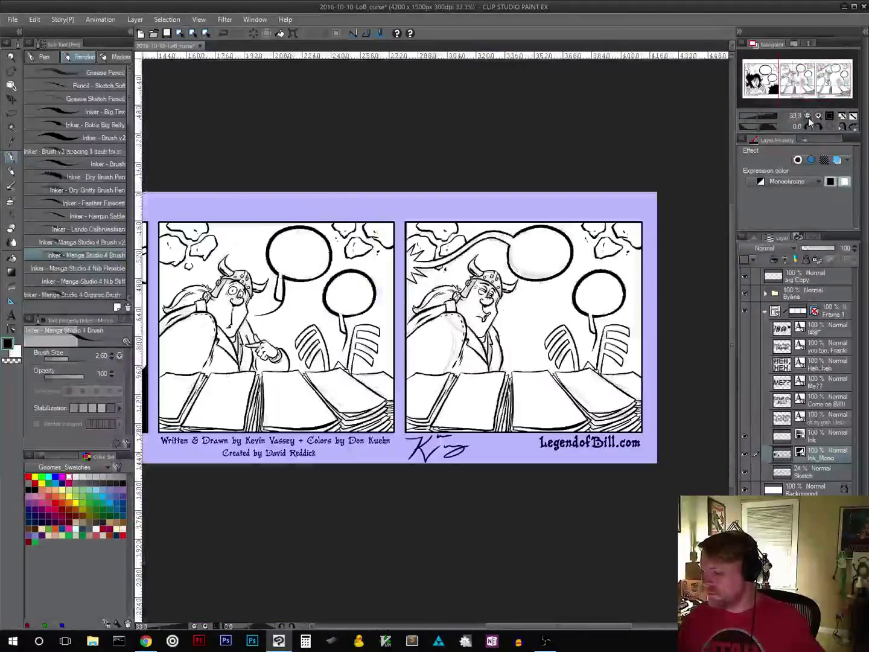
pyautogui.click(809, 117)
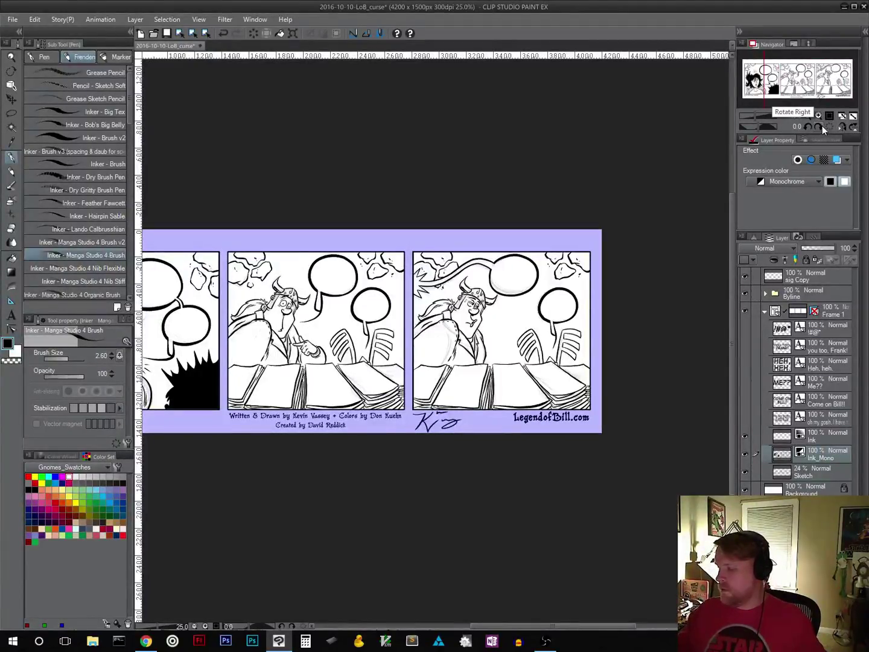
pyautogui.moveTo(386, 484); pyautogui.dragTo(508, 455)
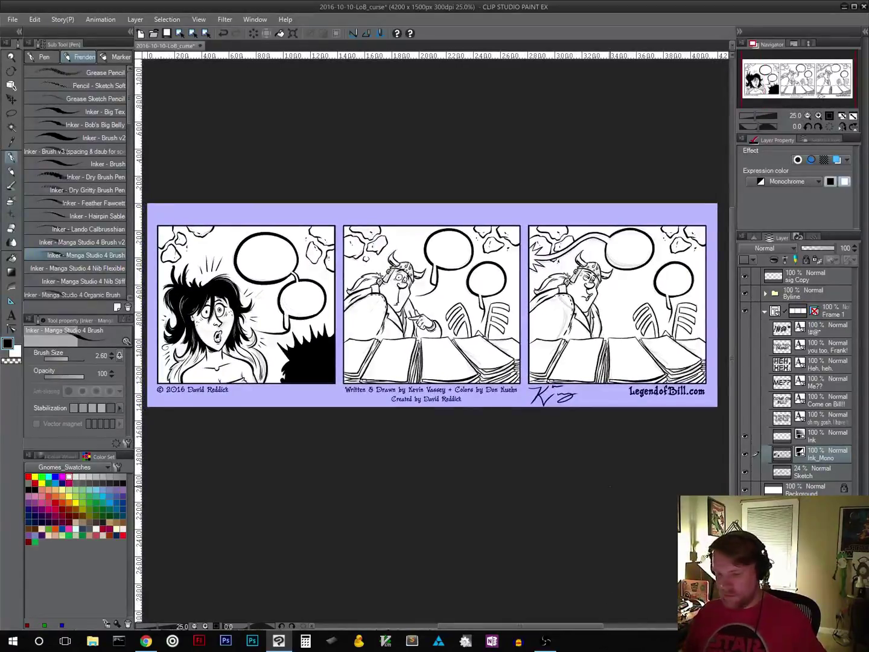
pyautogui.click(744, 471)
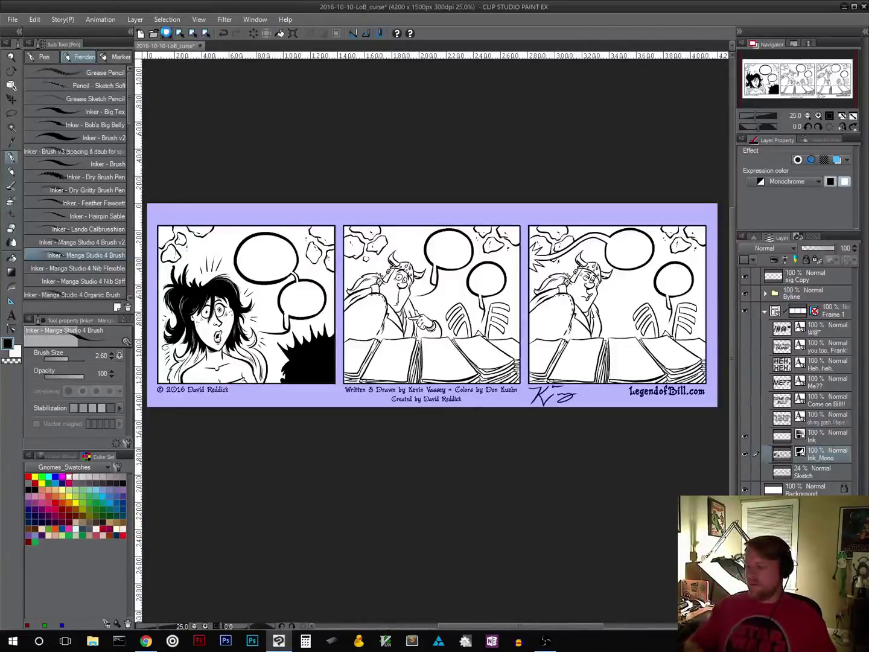
pyautogui.click(166, 33)
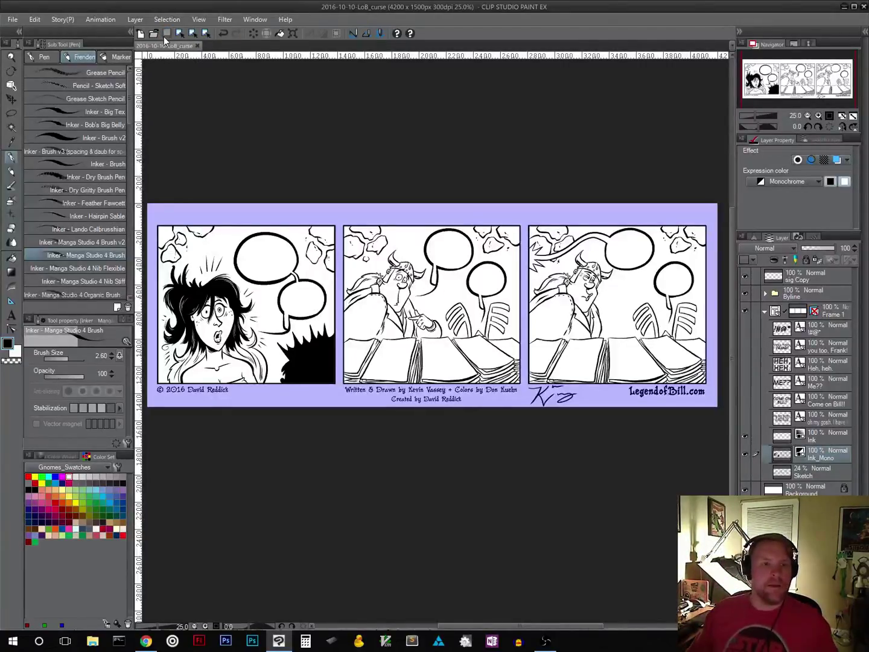